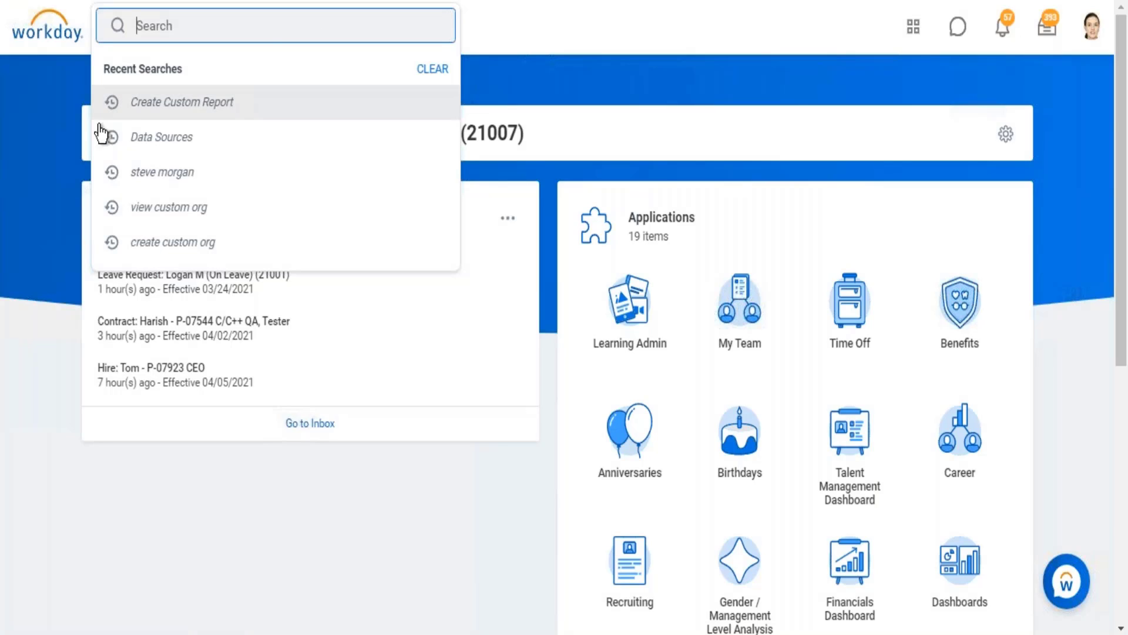
Step: Start a new custom report and name it "Rep_Worker Count by Company"
{"action": "left_click", "coordinate": [183, 97]}
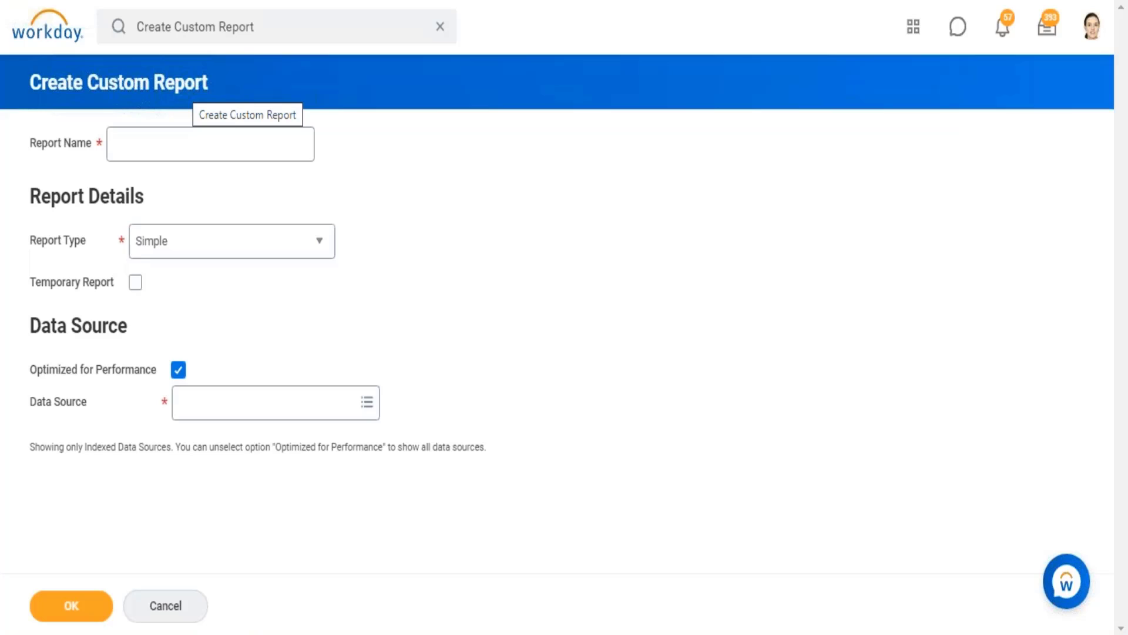
{"action": "left_click", "coordinate": [136, 151]}
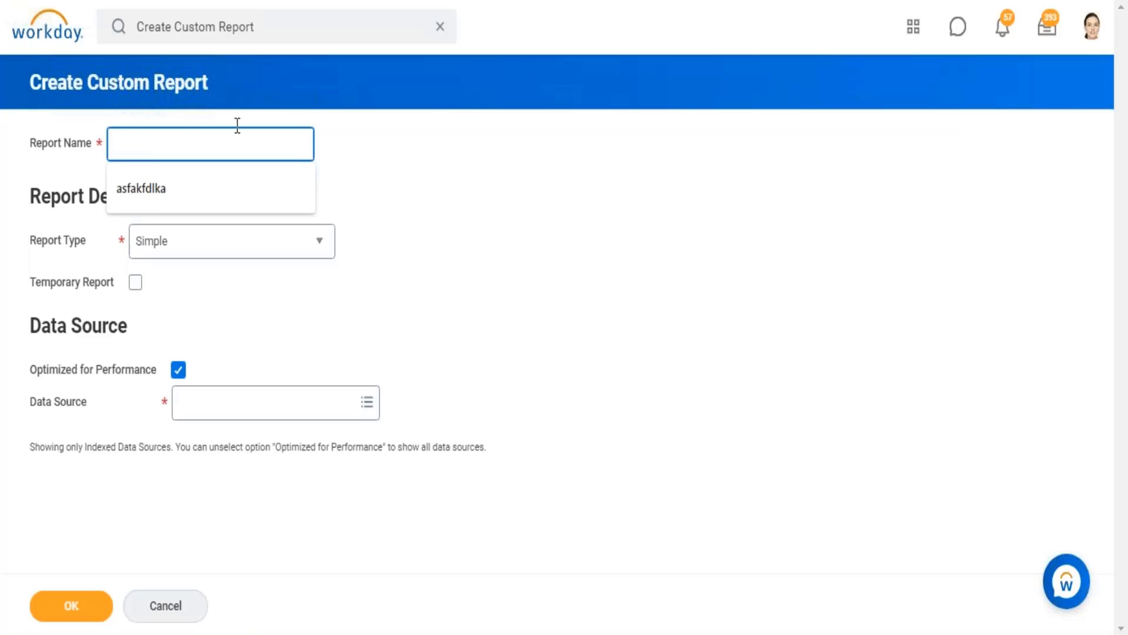
{"action": "left_click_drag", "start_coordinate": [225, 95], "coordinate": [84, 91]}
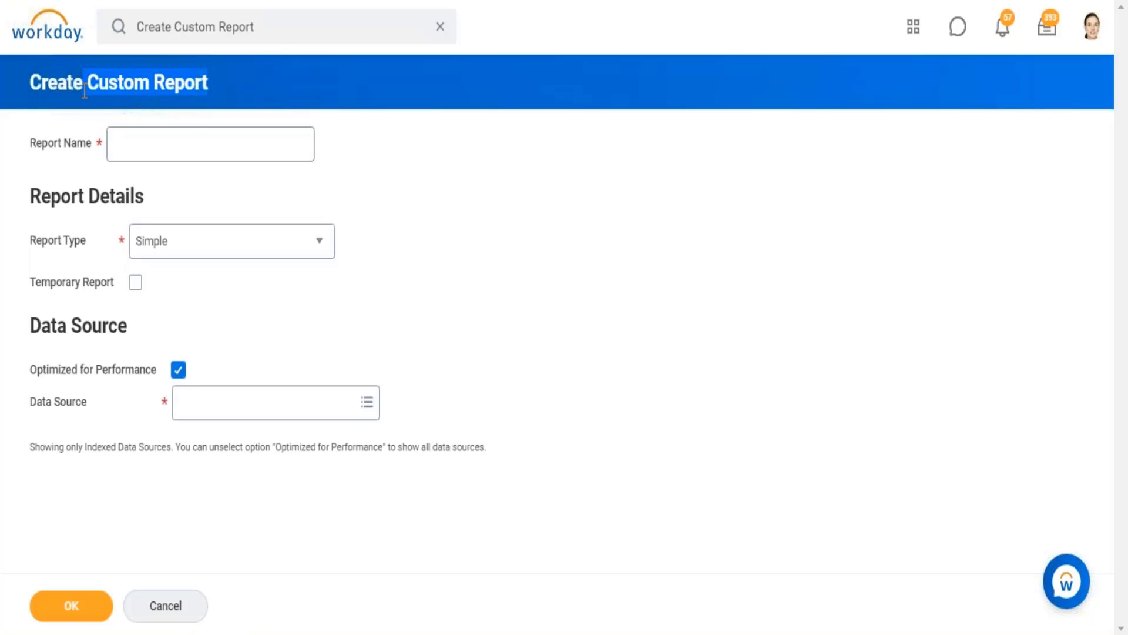
{"action": "left_click", "coordinate": [160, 160]}
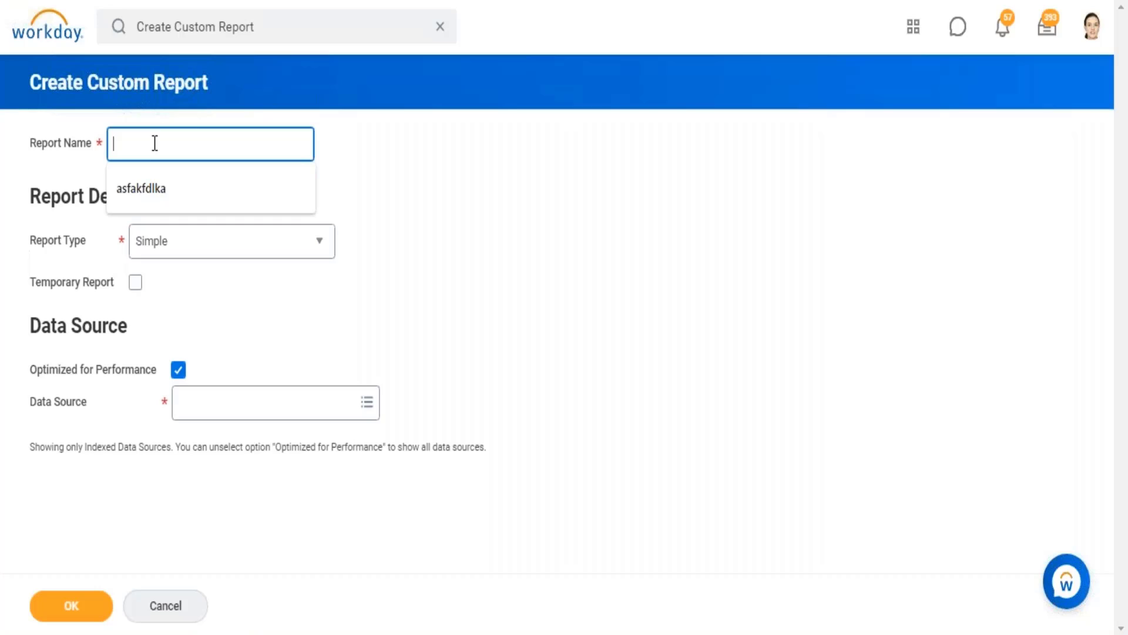
{"action": "type", "text": "Rep"}
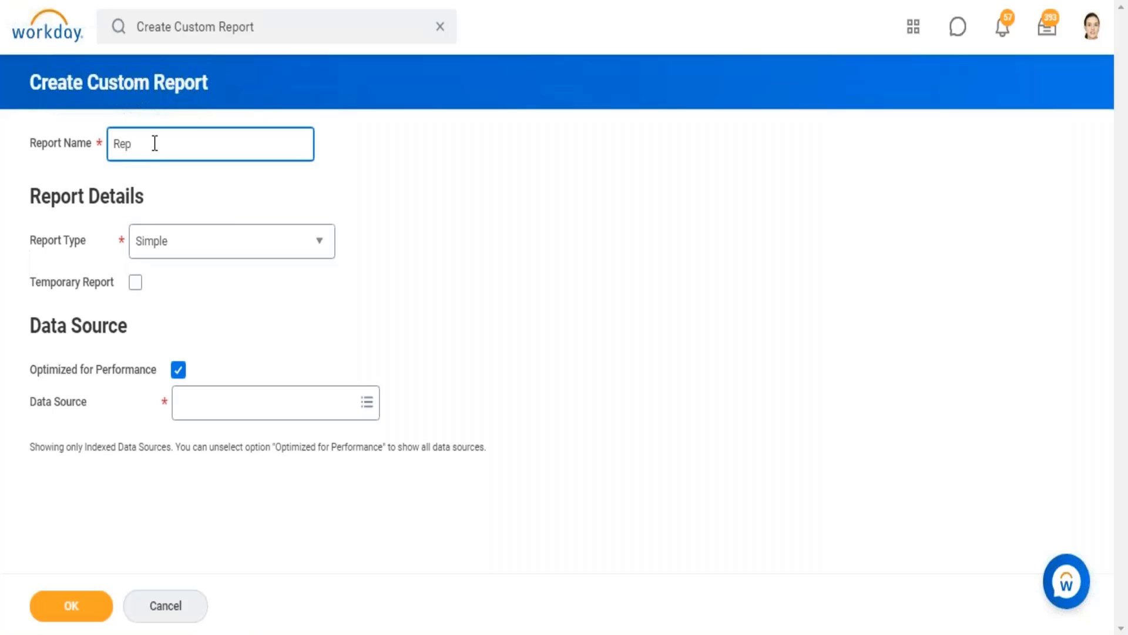
{"action": "type", "text": "_Worker Count by Company"}
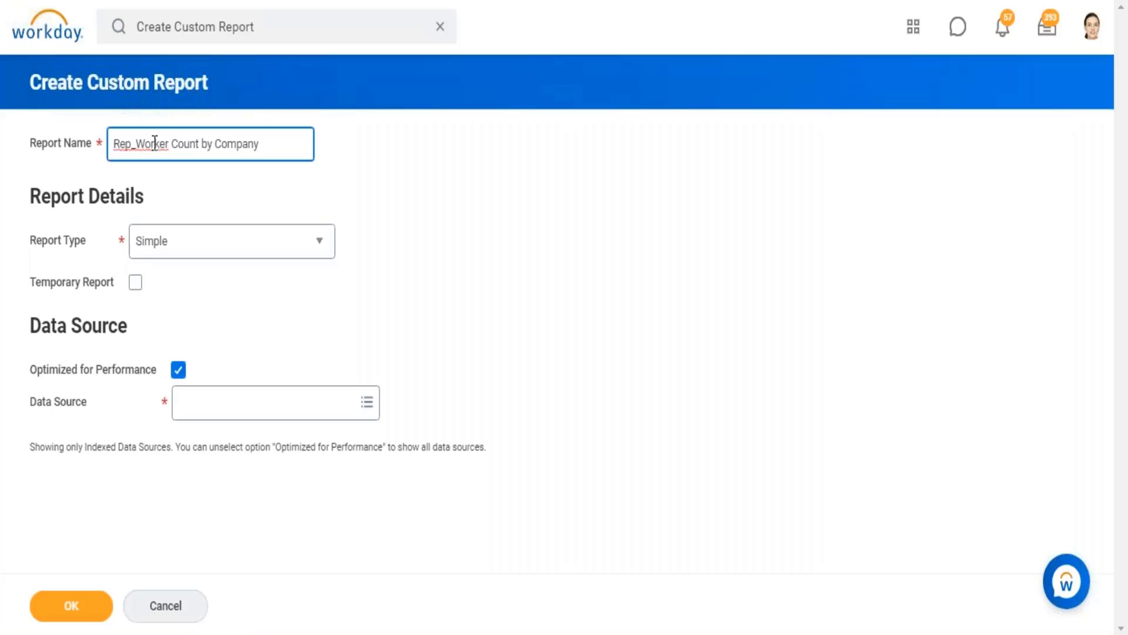
Step: Set the report type to Matrix and turn off Optimized for Performance
{"action": "left_click", "coordinate": [319, 257]}
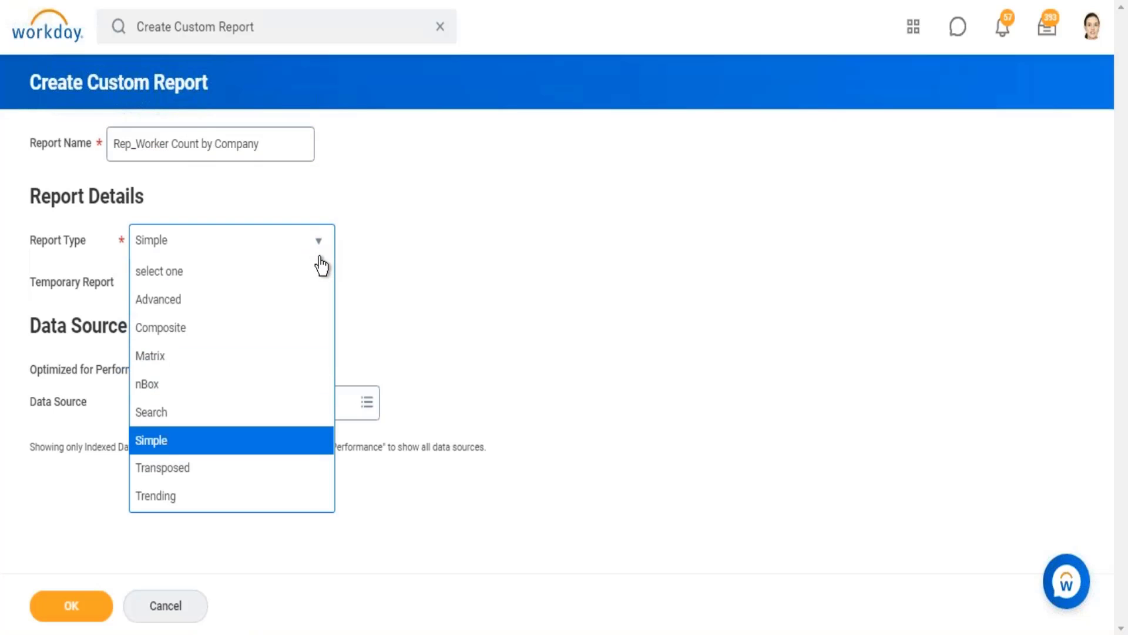
{"action": "left_click", "coordinate": [171, 355]}
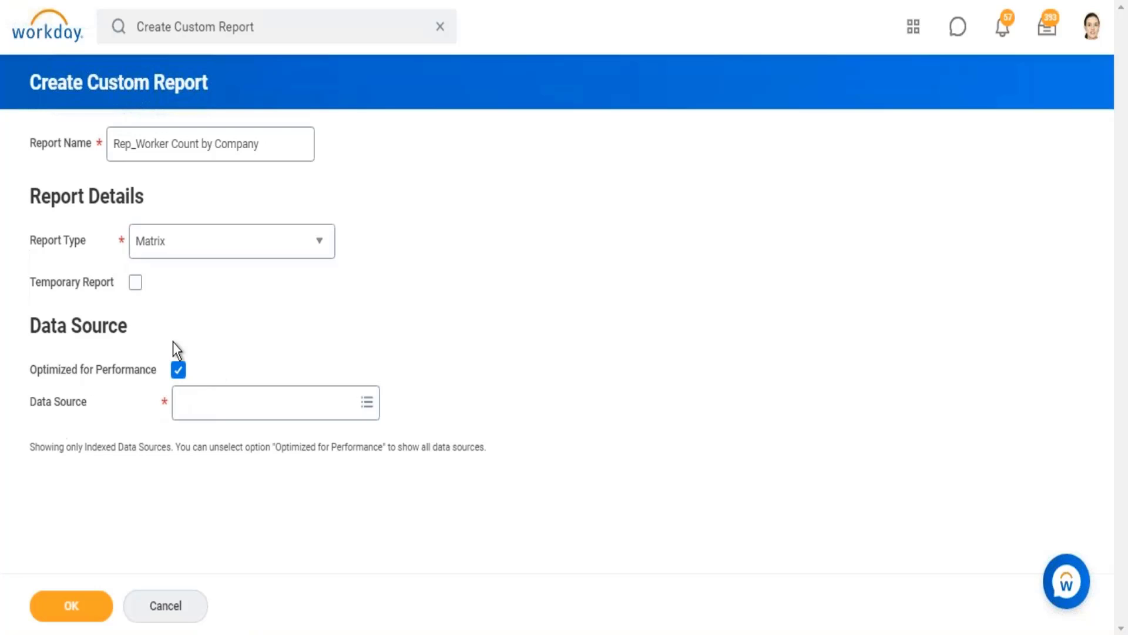
{"action": "left_click", "coordinate": [177, 376]}
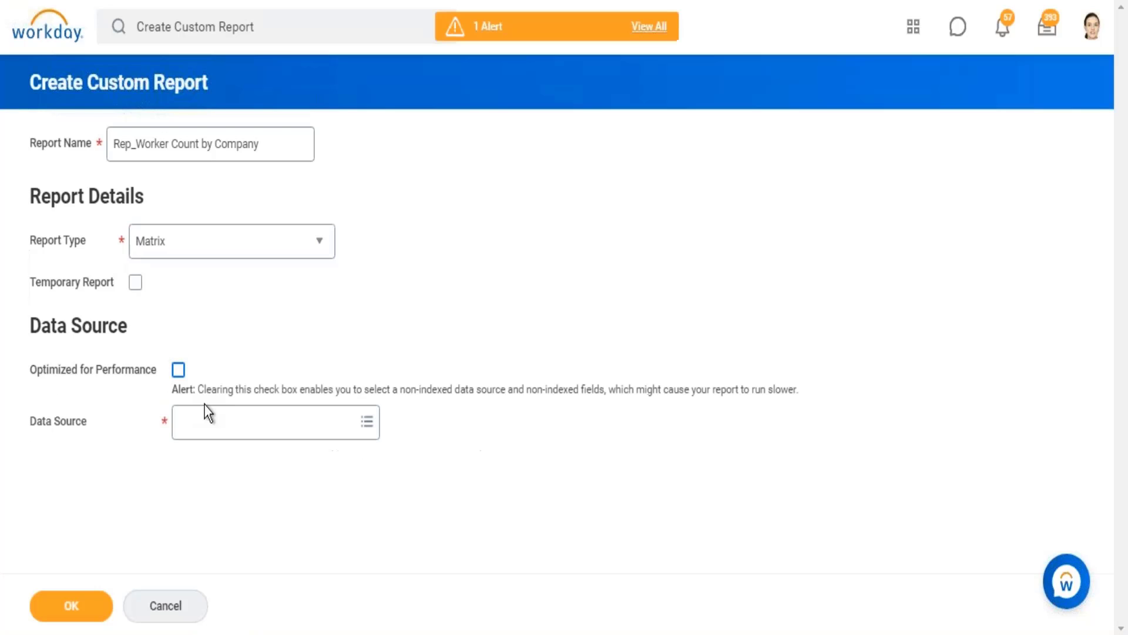
Step: Choose All Active and Terminated Workers as the data source and create the report
{"action": "left_click", "coordinate": [221, 429]}
{"action": "type", "text": "all a"}
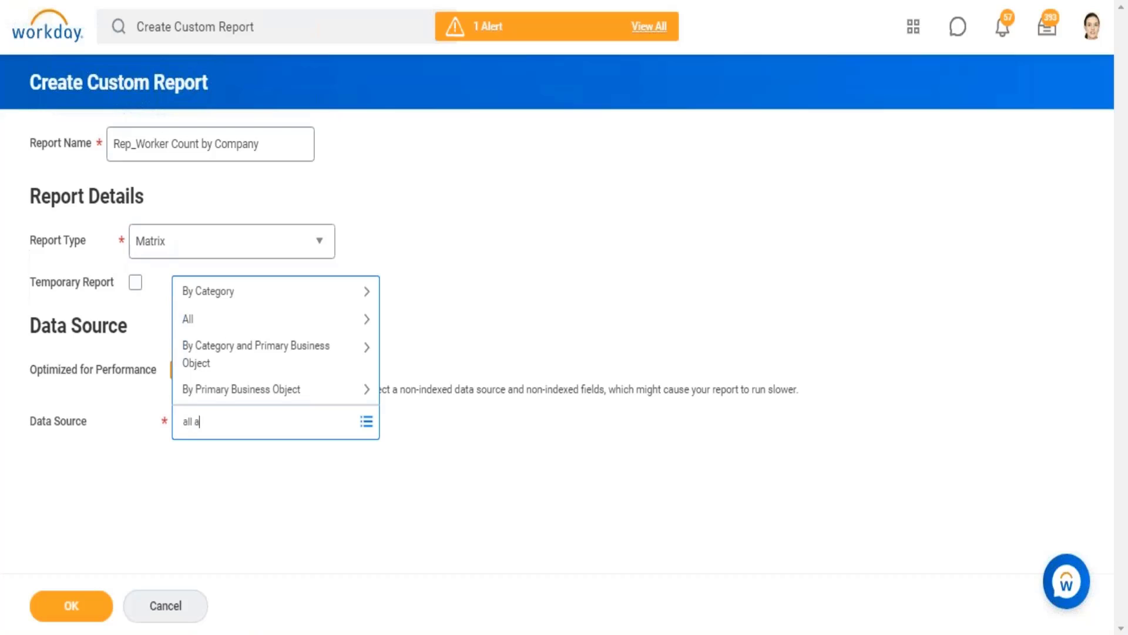
{"action": "type", "text": "ctive and term worker"}
{"action": "key", "text": "Return"}
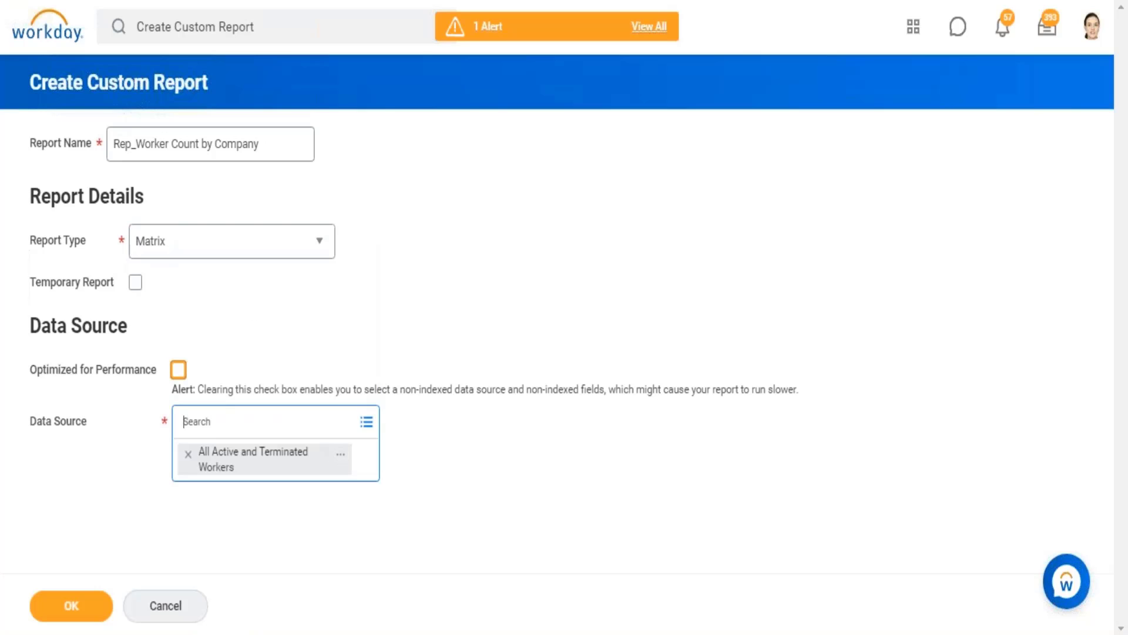
{"action": "left_click", "coordinate": [88, 615]}
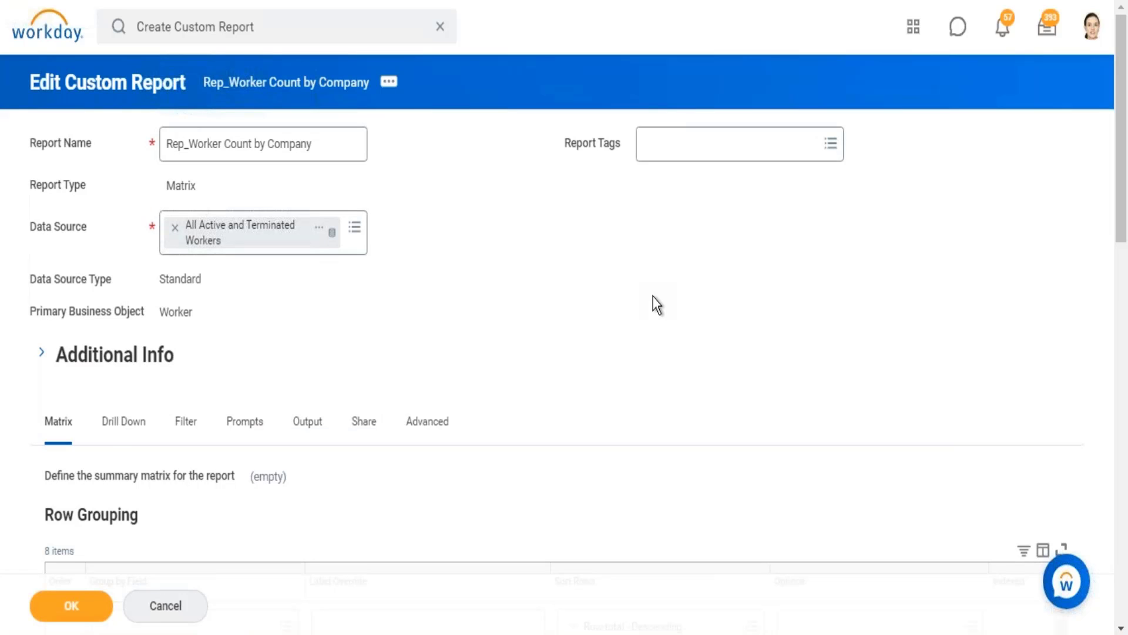
Step: Examine the matrix definition's row grouping, column grouping and summarization field sections, and check the report name for the needed grouping
{"action": "scroll", "coordinate": [656, 305], "scroll_direction": "down", "scroll_amount": 5}
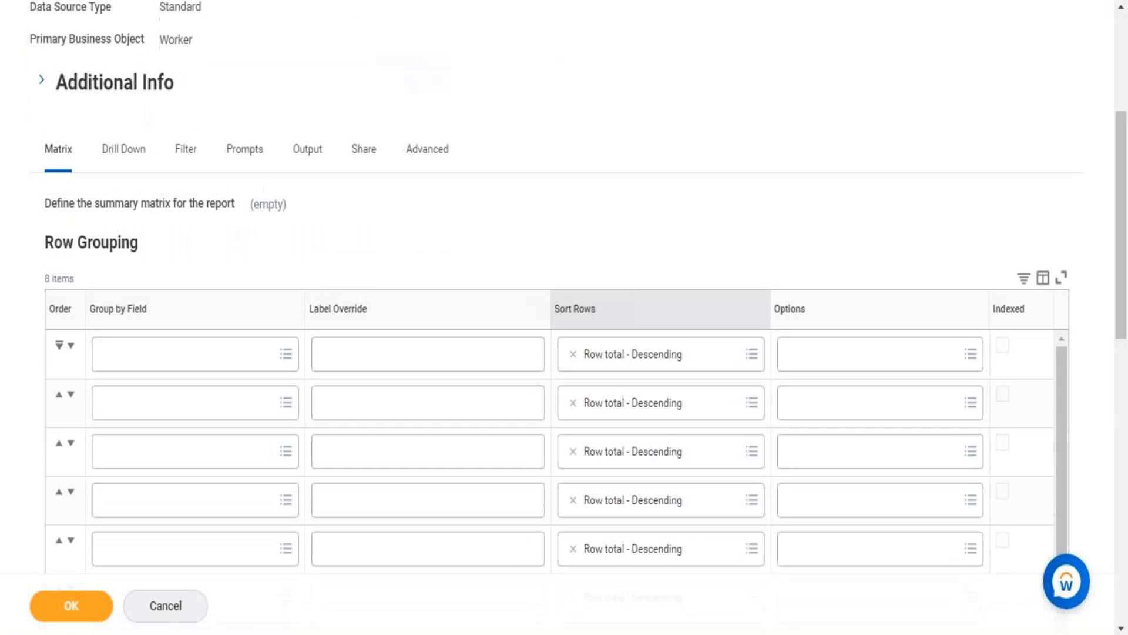
{"action": "scroll", "coordinate": [656, 304], "scroll_direction": "down", "scroll_amount": 2}
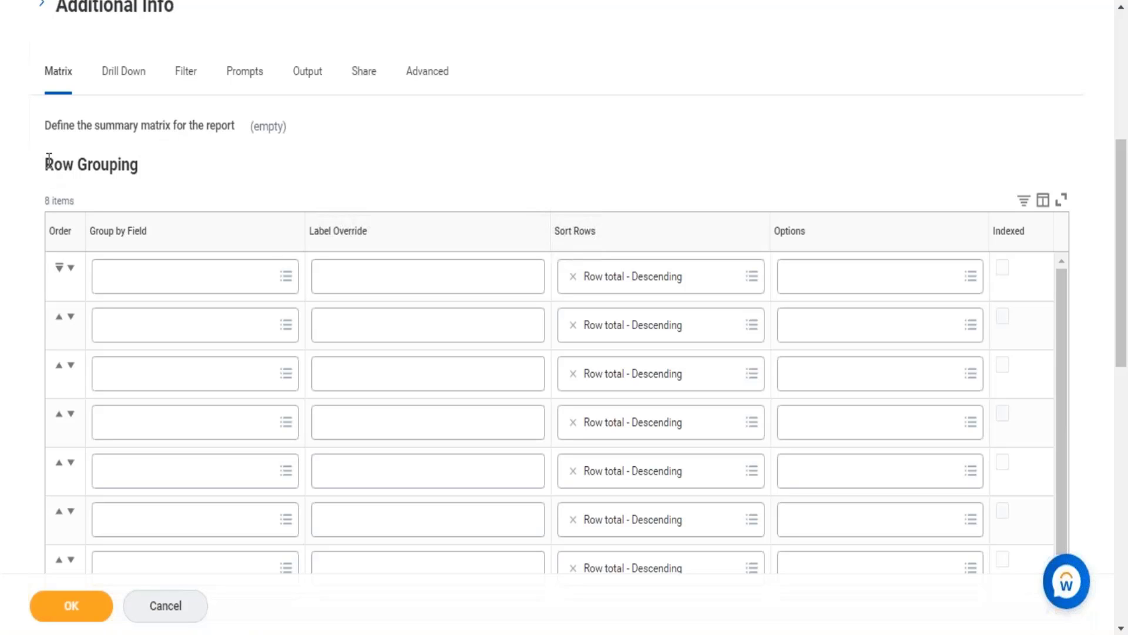
{"action": "left_click_drag", "start_coordinate": [46, 166], "coordinate": [146, 168]}
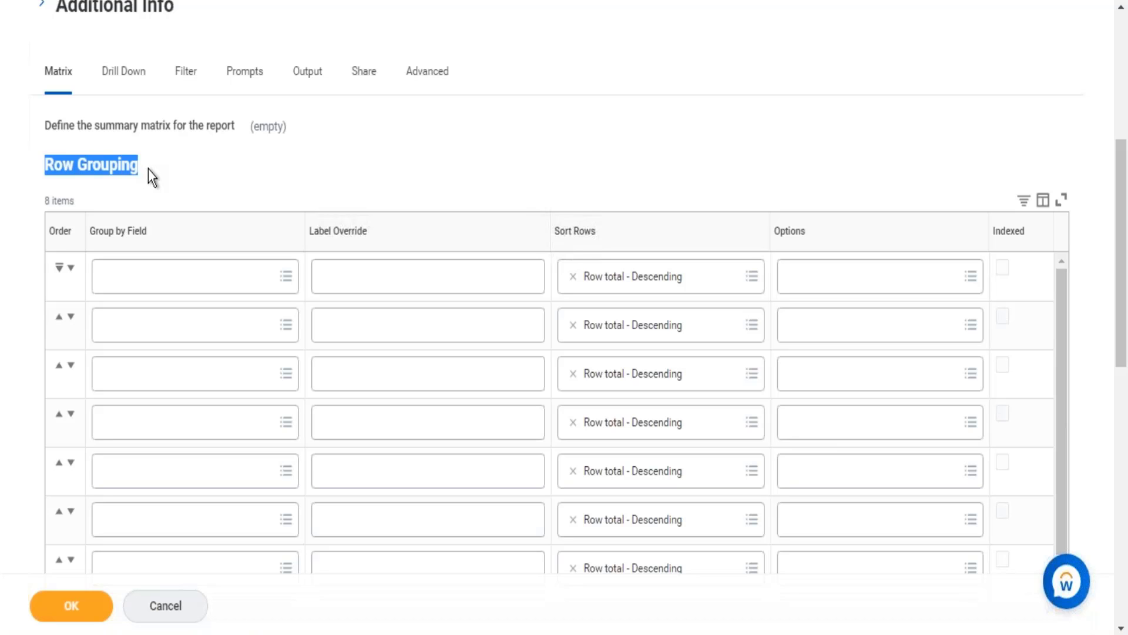
{"action": "left_click", "coordinate": [588, 105]}
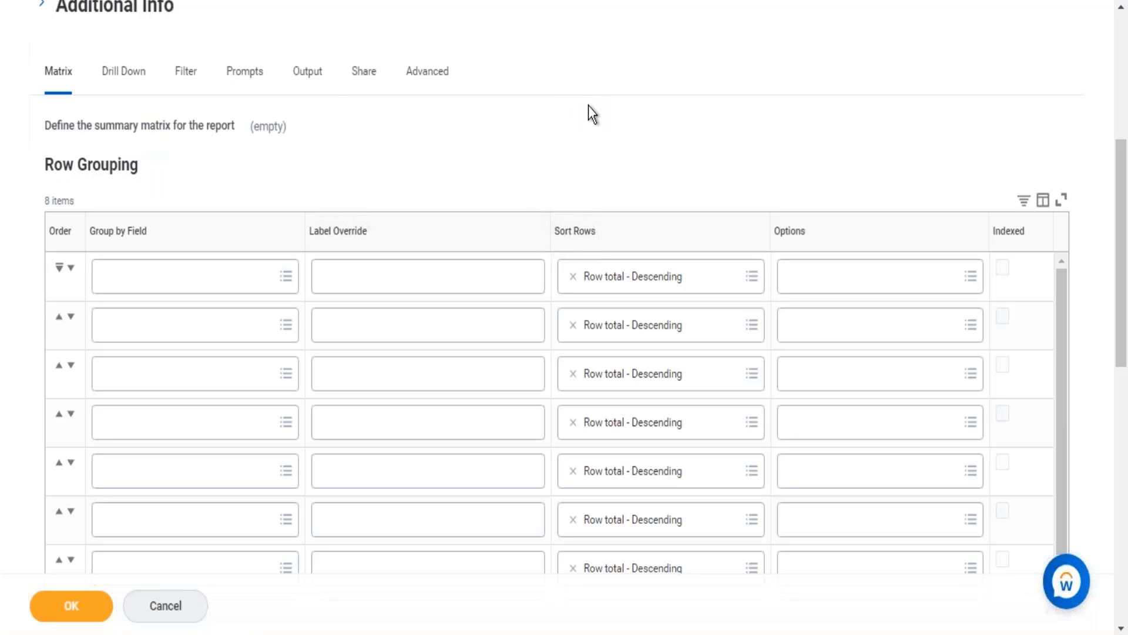
{"action": "scroll", "coordinate": [589, 112], "scroll_direction": "down", "scroll_amount": 7}
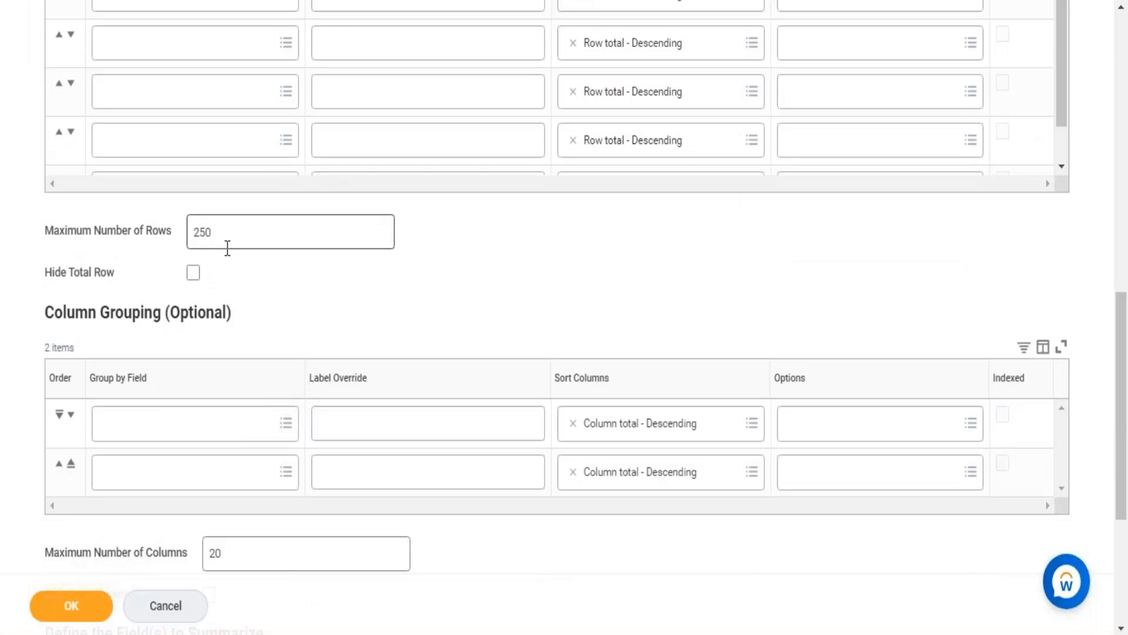
{"action": "left_click_drag", "start_coordinate": [45, 312], "coordinate": [232, 312]}
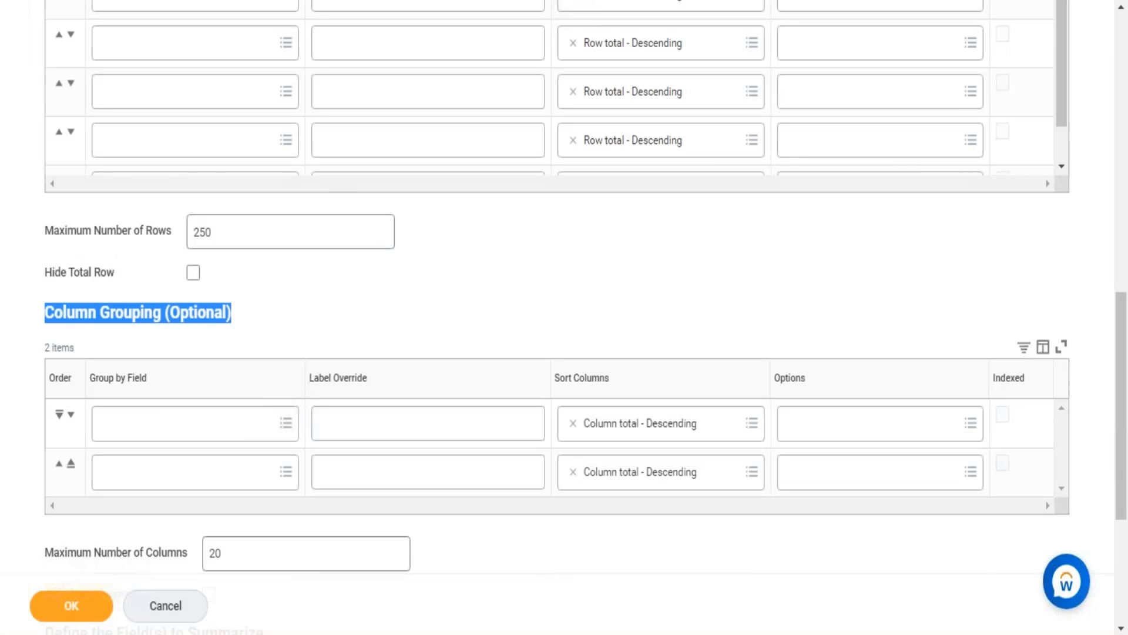
{"action": "left_click", "coordinate": [379, 282]}
{"action": "scroll", "coordinate": [378, 282], "scroll_direction": "down", "scroll_amount": 5}
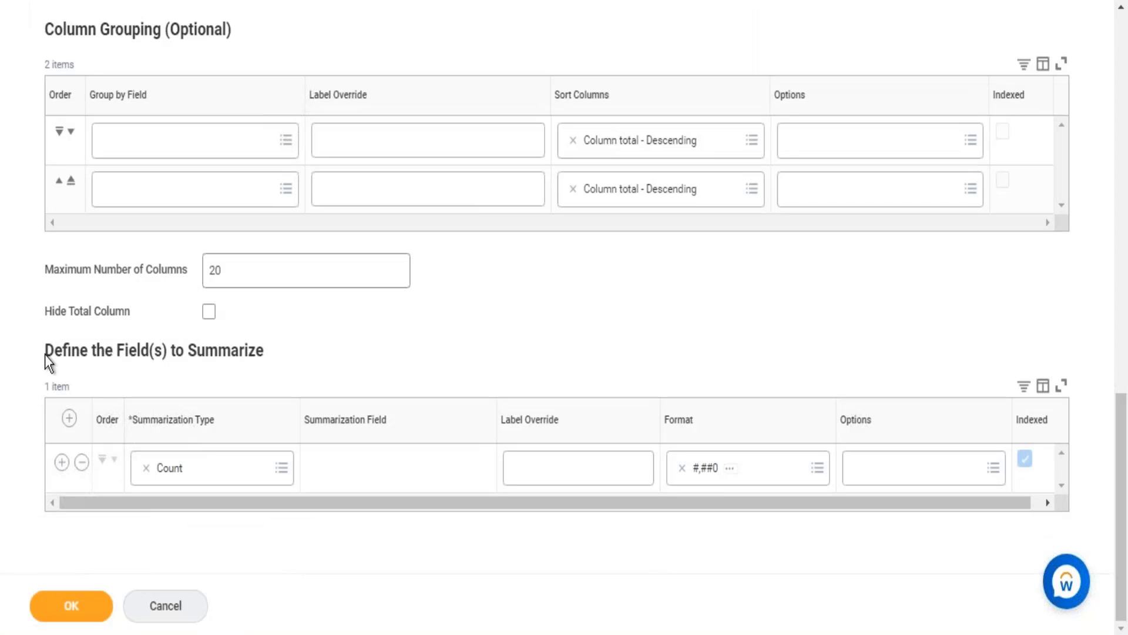
{"action": "left_click_drag", "start_coordinate": [69, 348], "coordinate": [312, 360]}
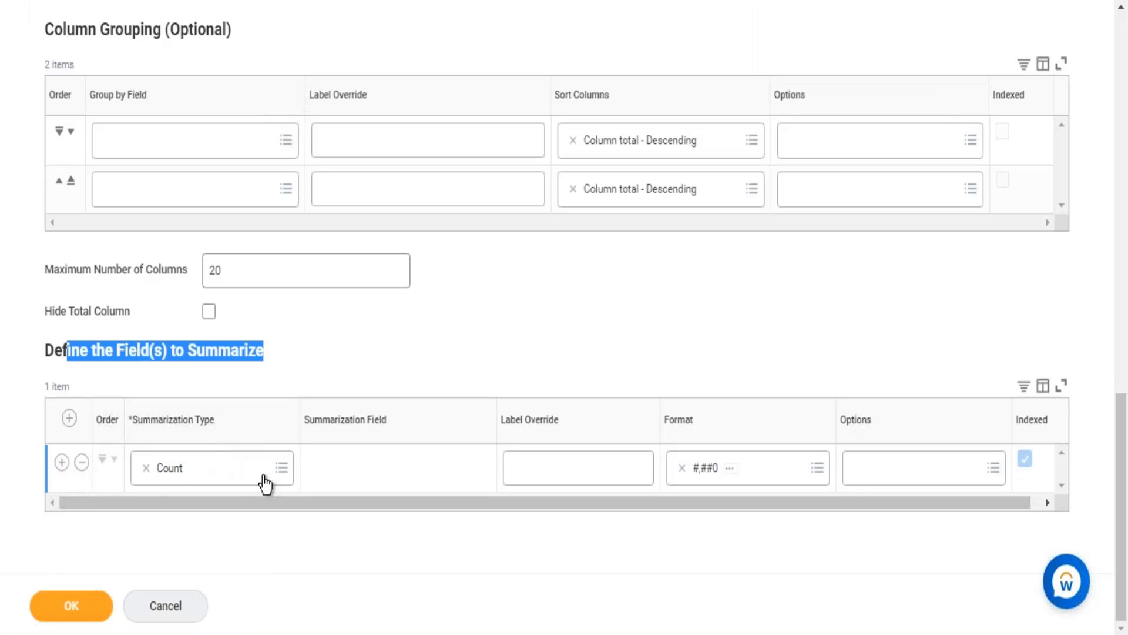
{"action": "left_click", "coordinate": [710, 302]}
{"action": "scroll", "coordinate": [710, 302], "scroll_direction": "up", "scroll_amount": 7}
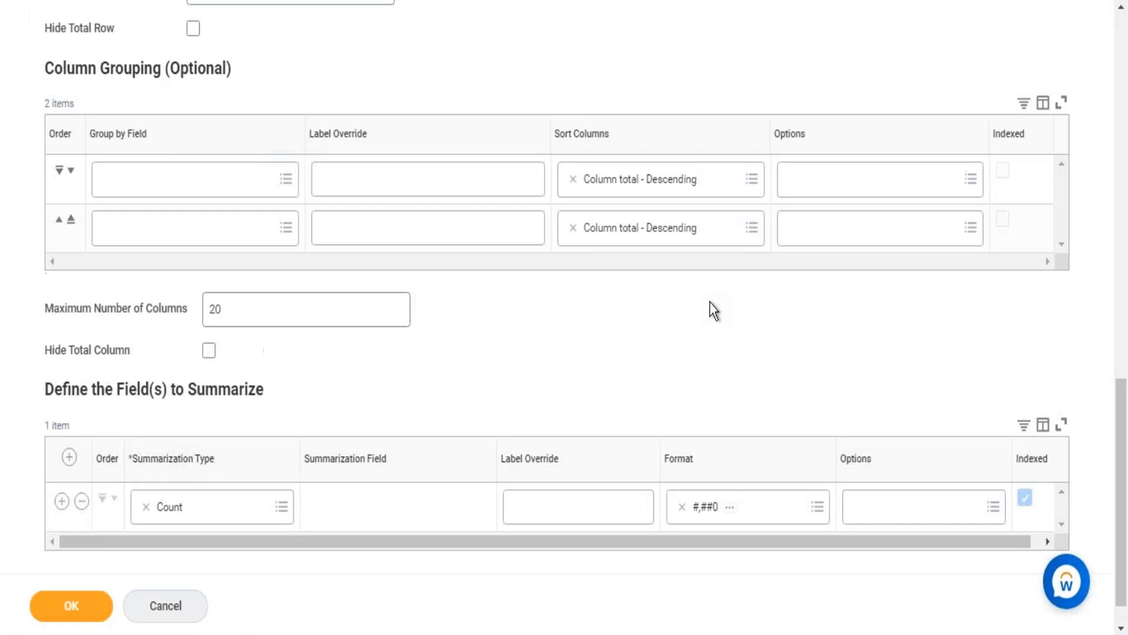
{"action": "scroll", "coordinate": [710, 302], "scroll_direction": "up", "scroll_amount": 8}
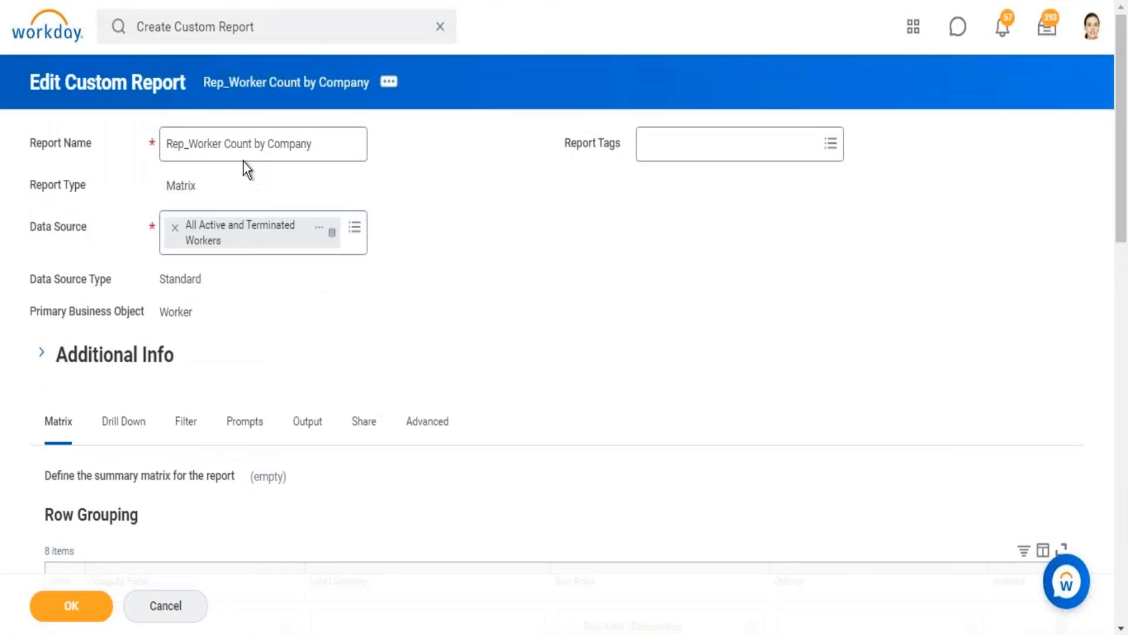
{"action": "left_click_drag", "start_coordinate": [238, 143], "coordinate": [342, 139]}
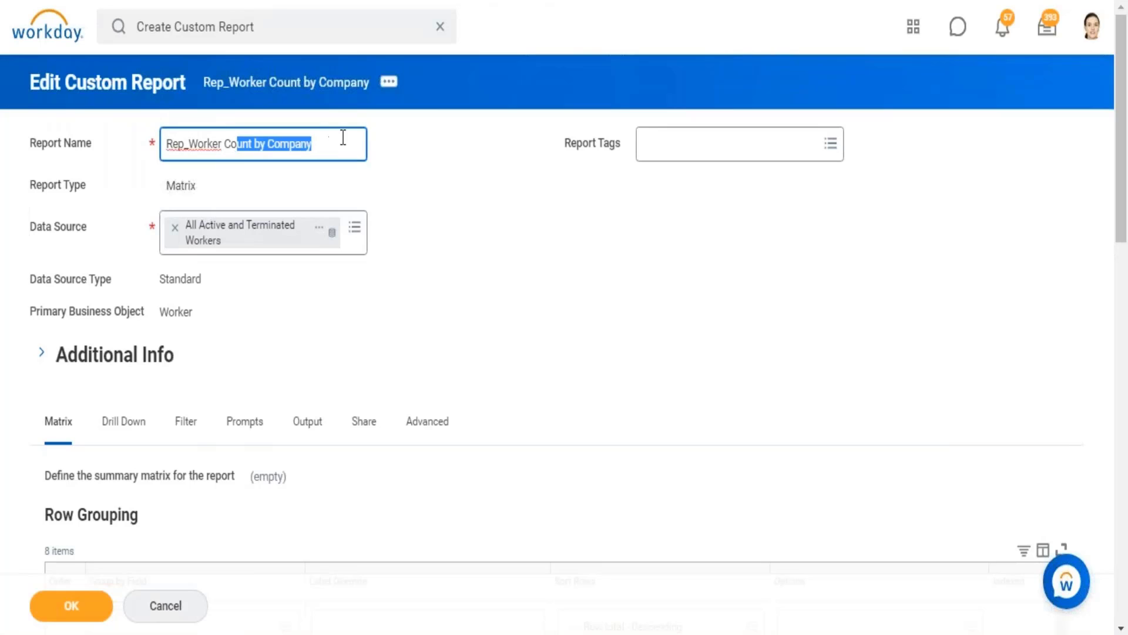
{"action": "left_click", "coordinate": [603, 202]}
Step: Group the matrix rows by the Company field in the first row grouping entry
{"action": "scroll", "coordinate": [603, 203], "scroll_direction": "down", "scroll_amount": 3}
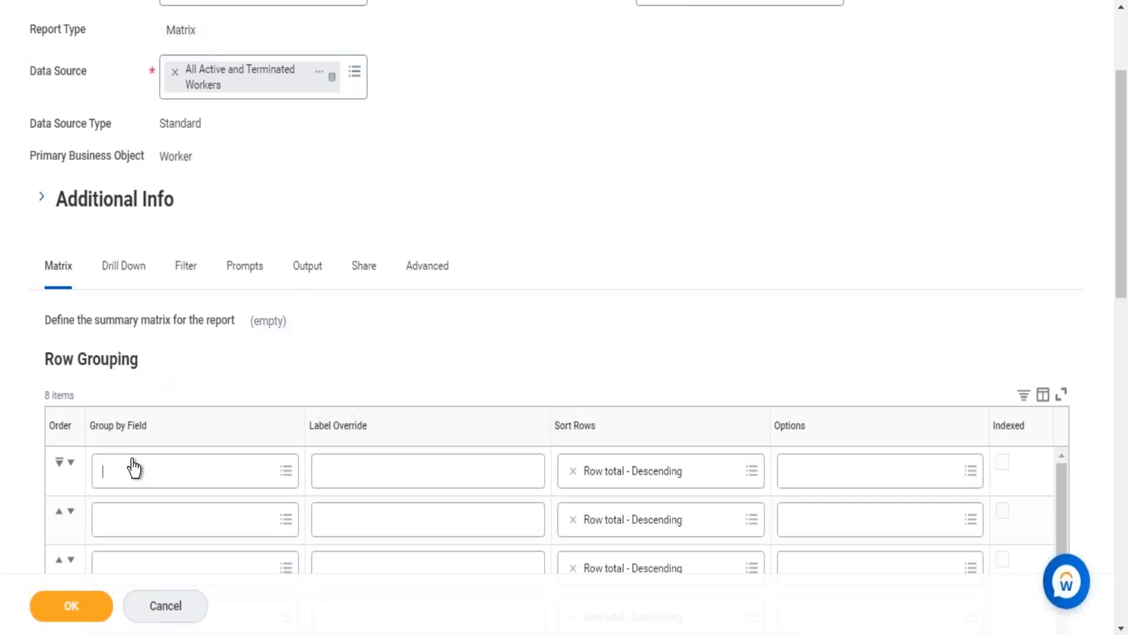
{"action": "type", "text": "company"}
{"action": "key", "text": "Return"}
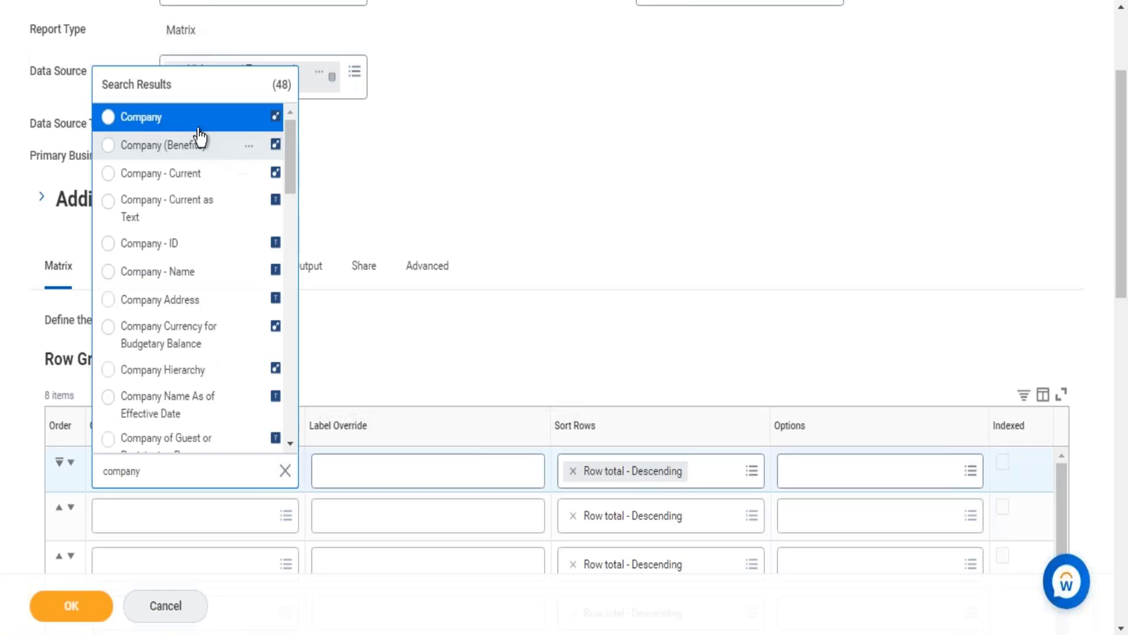
{"action": "left_click", "coordinate": [197, 121]}
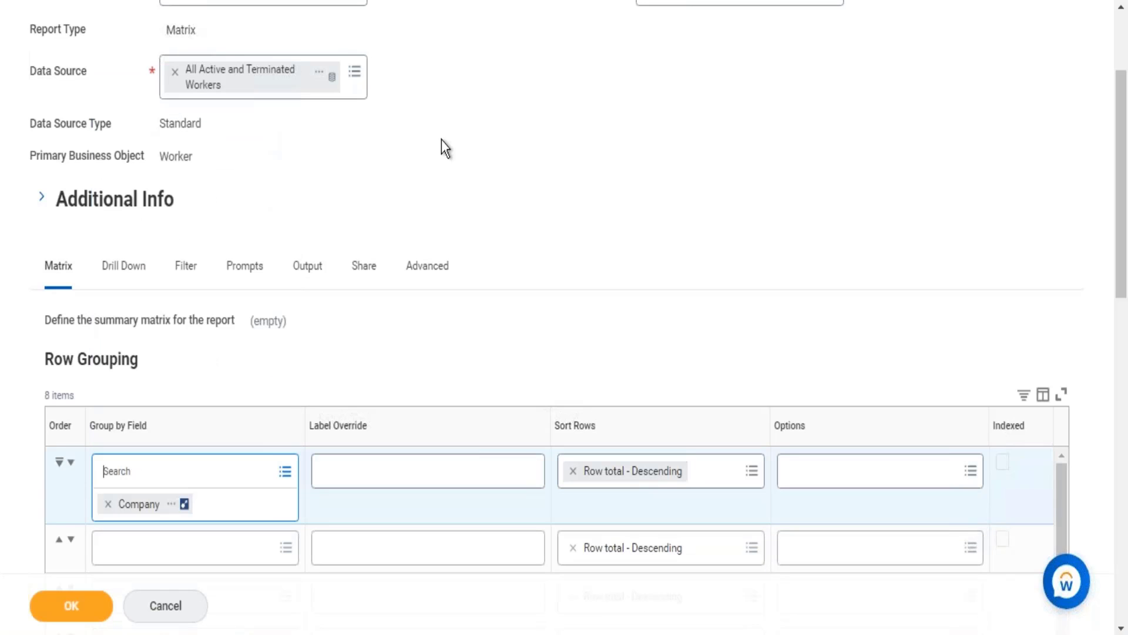
{"action": "left_click", "coordinate": [501, 166]}
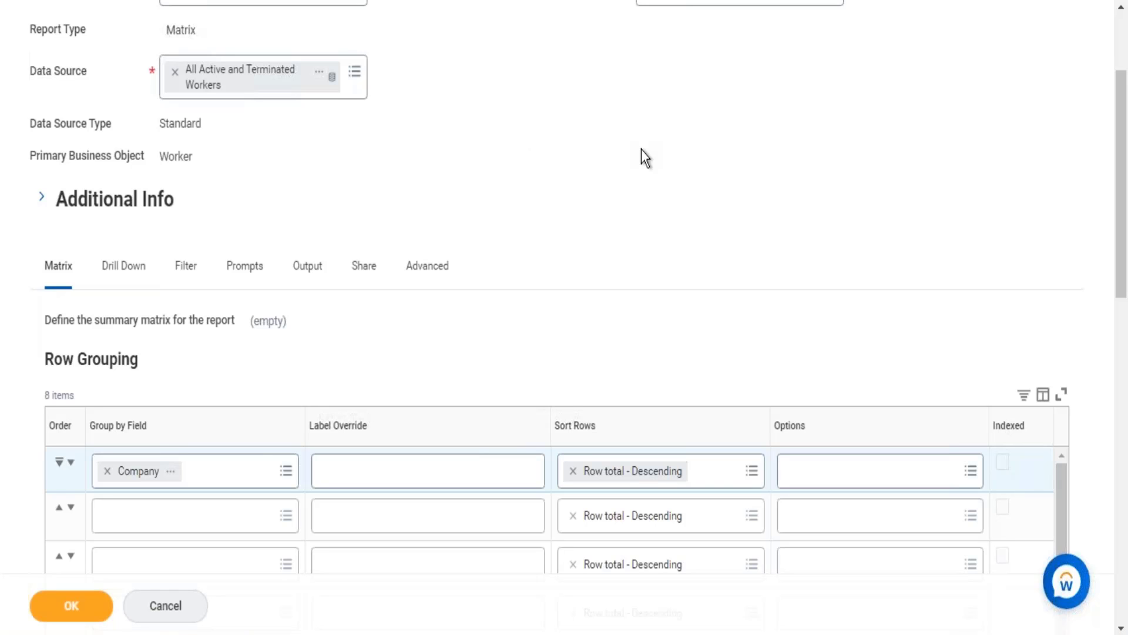
{"action": "scroll", "coordinate": [641, 150], "scroll_direction": "down", "scroll_amount": 15}
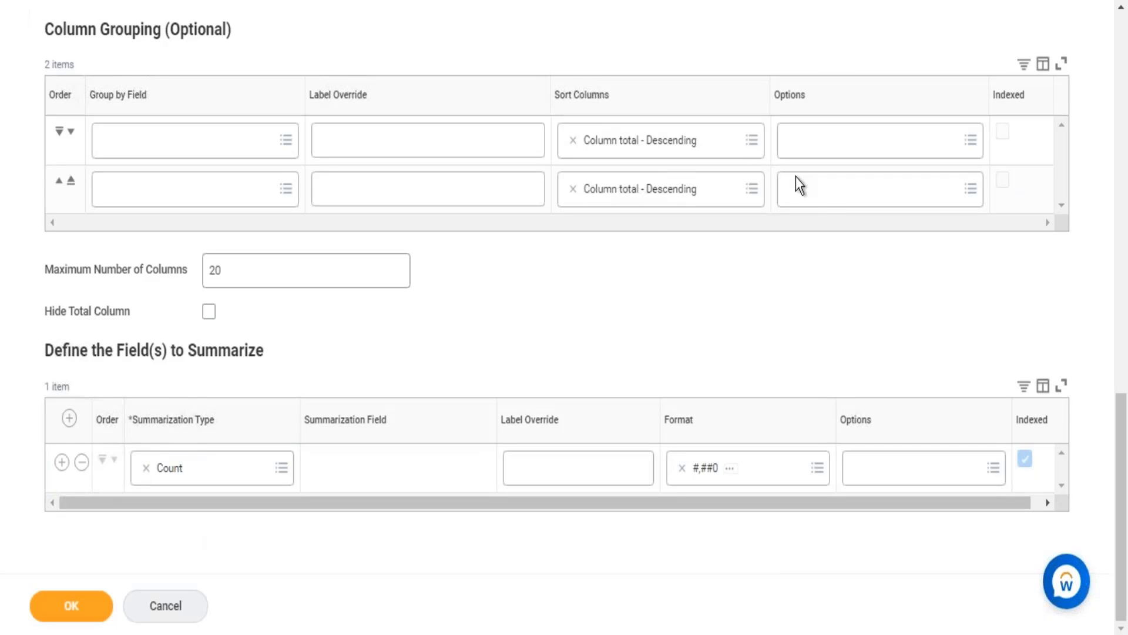
{"action": "left_click", "coordinate": [1123, 66]}
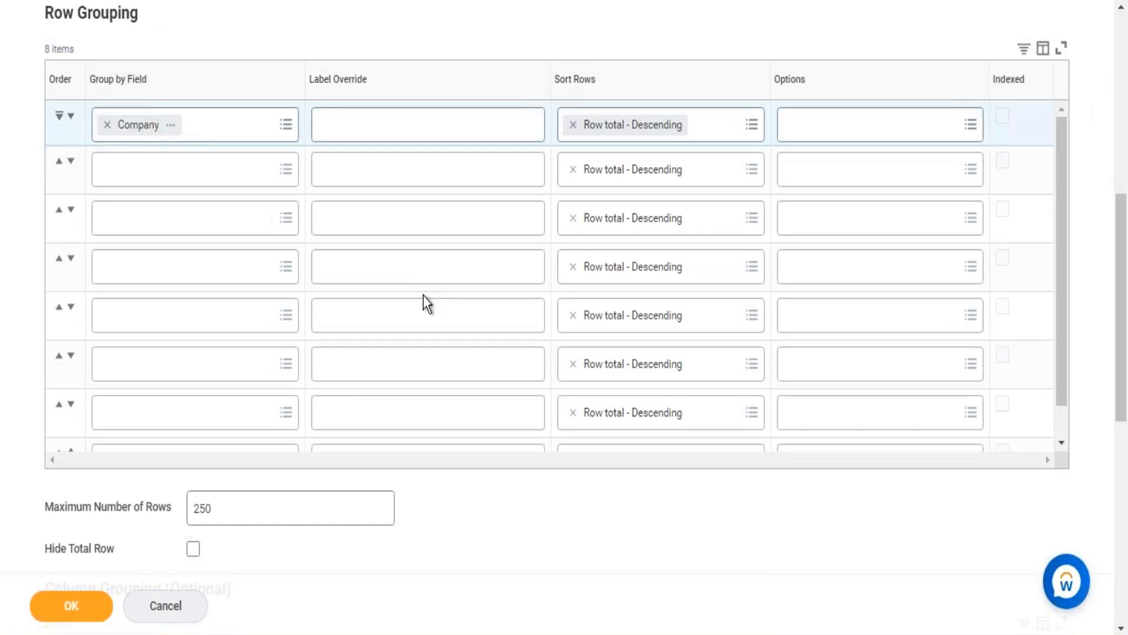
{"action": "left_click", "coordinate": [1122, 59]}
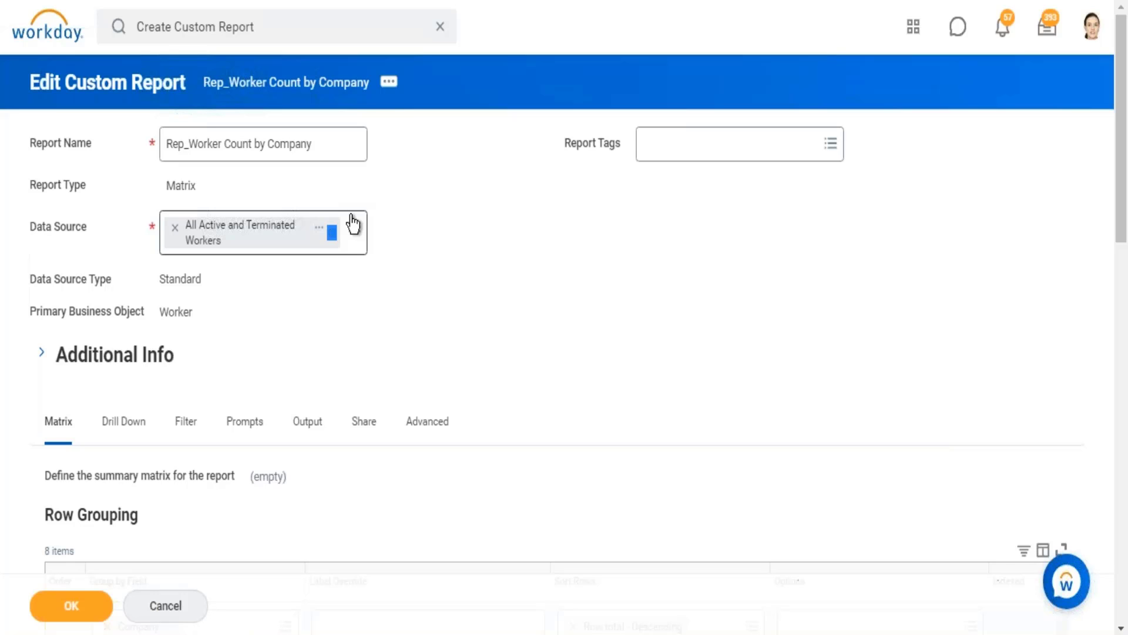
{"action": "scroll", "coordinate": [733, 323], "scroll_direction": "down", "scroll_amount": 15}
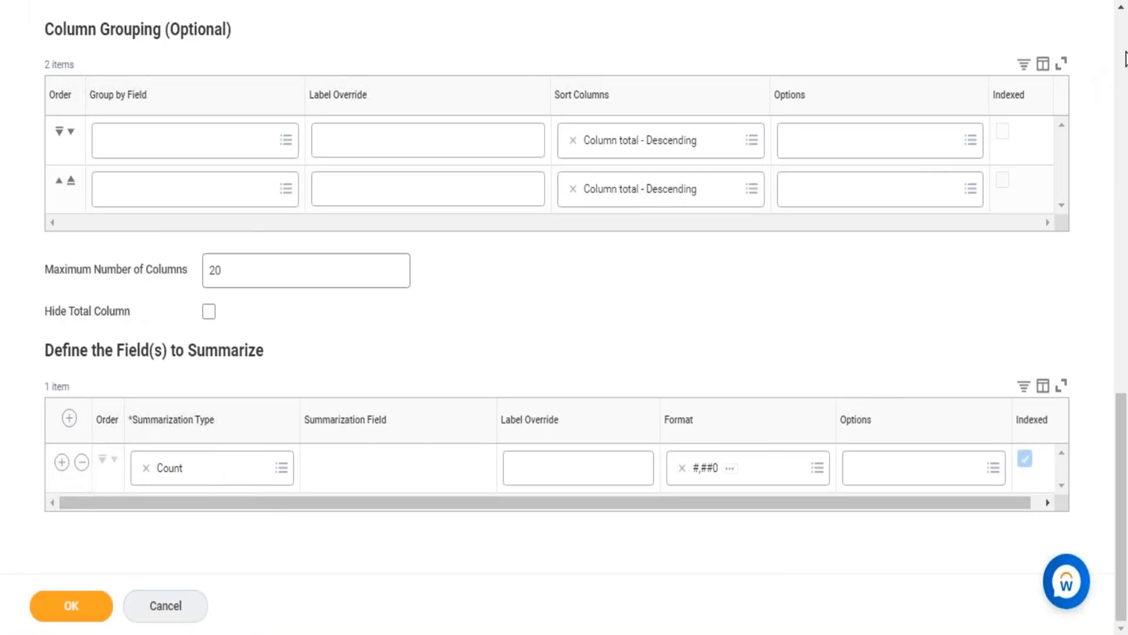
Step: Add a Filter on Instances condition to the report that uses the Company field
{"action": "scroll", "coordinate": [1058, 65], "scroll_direction": "up", "scroll_amount": 10}
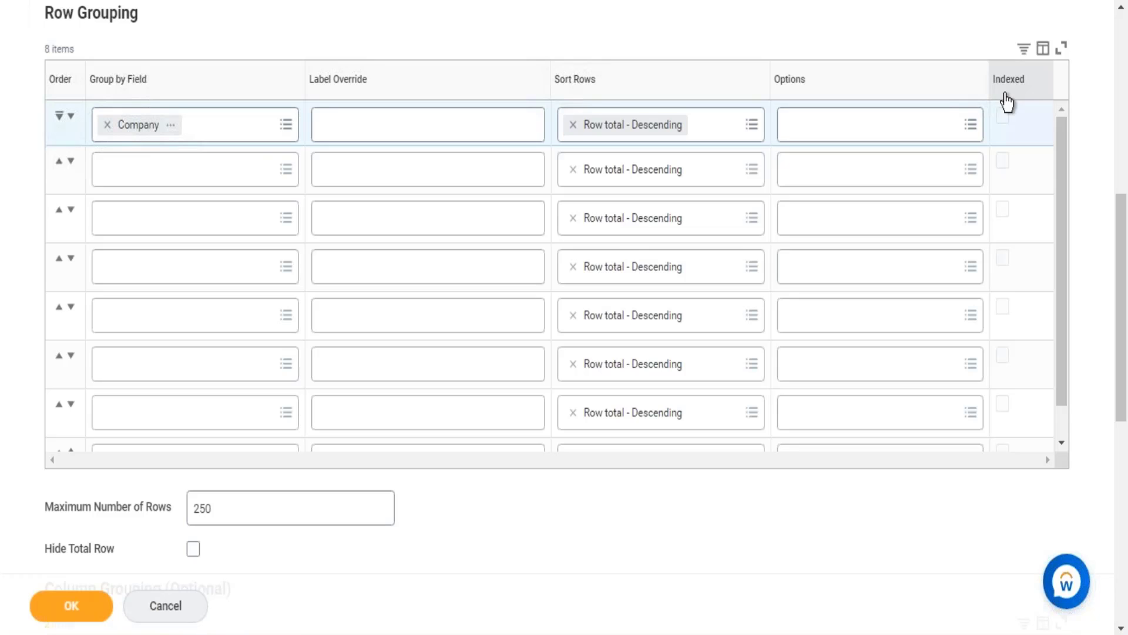
{"action": "left_click", "coordinate": [1124, 57]}
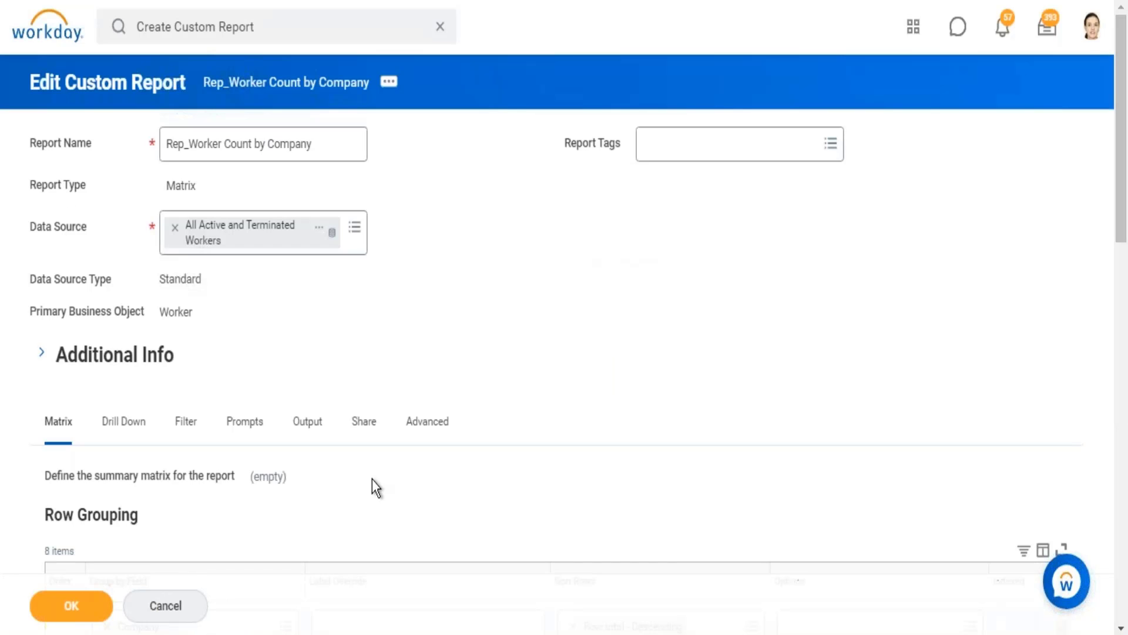
{"action": "left_click", "coordinate": [188, 424]}
{"action": "scroll", "coordinate": [617, 266], "scroll_direction": "down", "scroll_amount": 3}
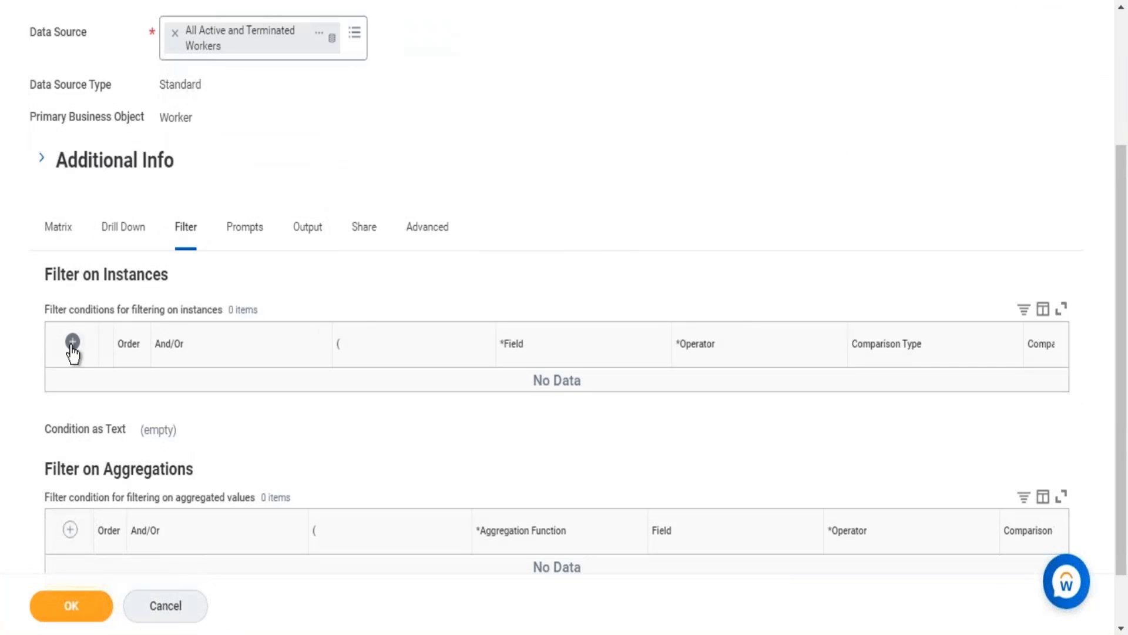
{"action": "left_click", "coordinate": [72, 343]}
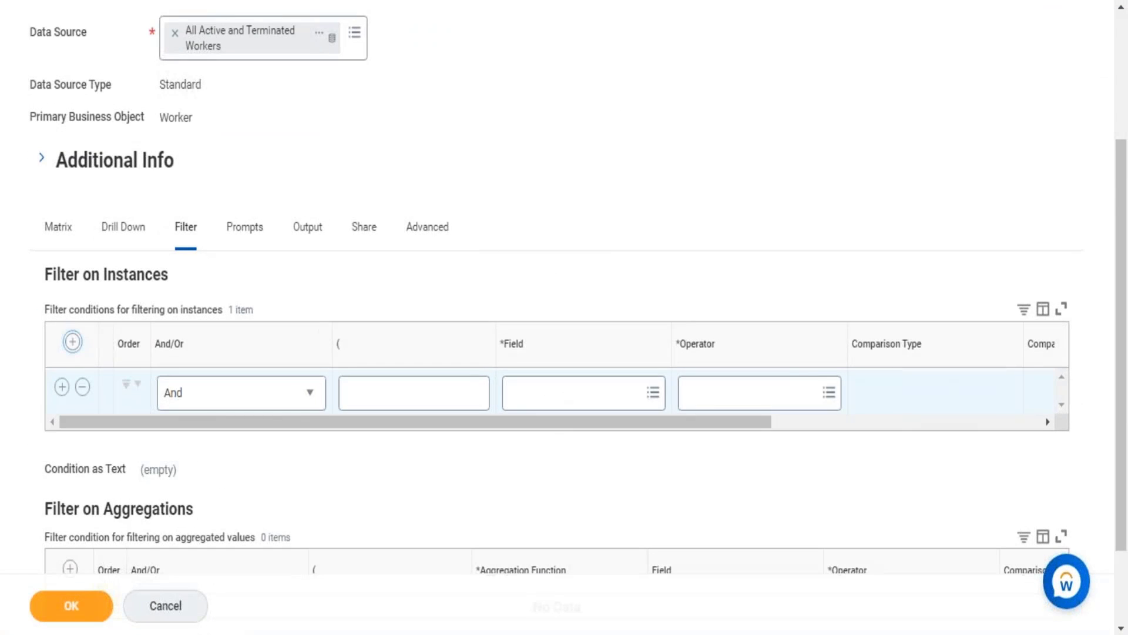
{"action": "left_click", "coordinate": [585, 398]}
{"action": "type", "text": "copa"}
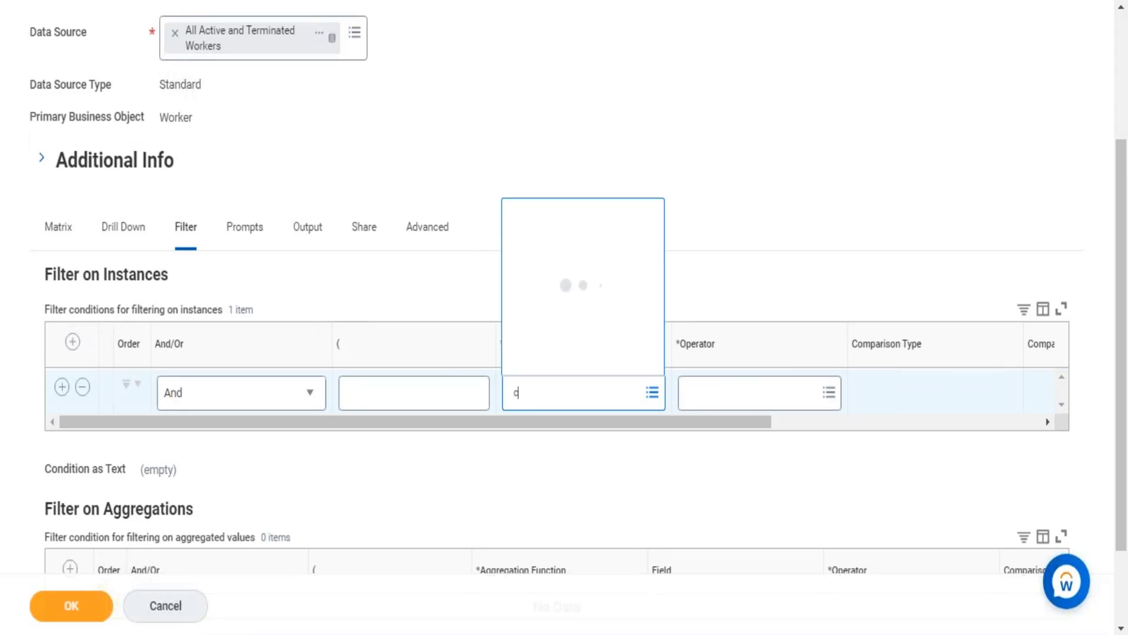
{"action": "key", "text": "BackSpace"}
{"action": "key", "text": "BackSpace"}
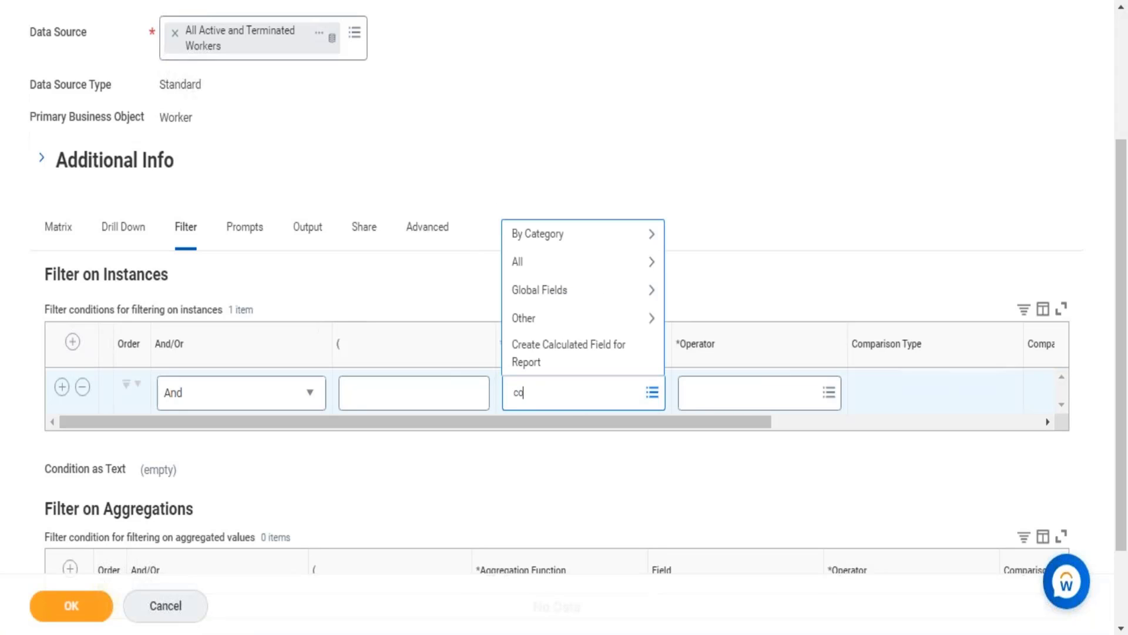
{"action": "type", "text": "mpany"}
{"action": "key", "text": "Return"}
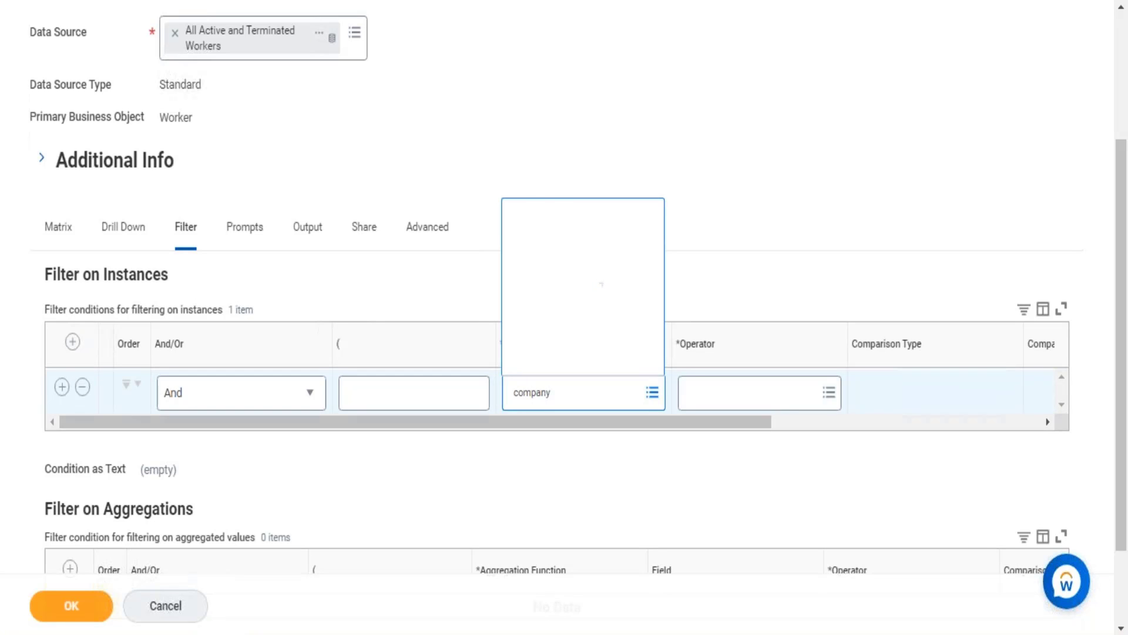
{"action": "key", "text": "Return"}
{"action": "key", "text": "Tab"}
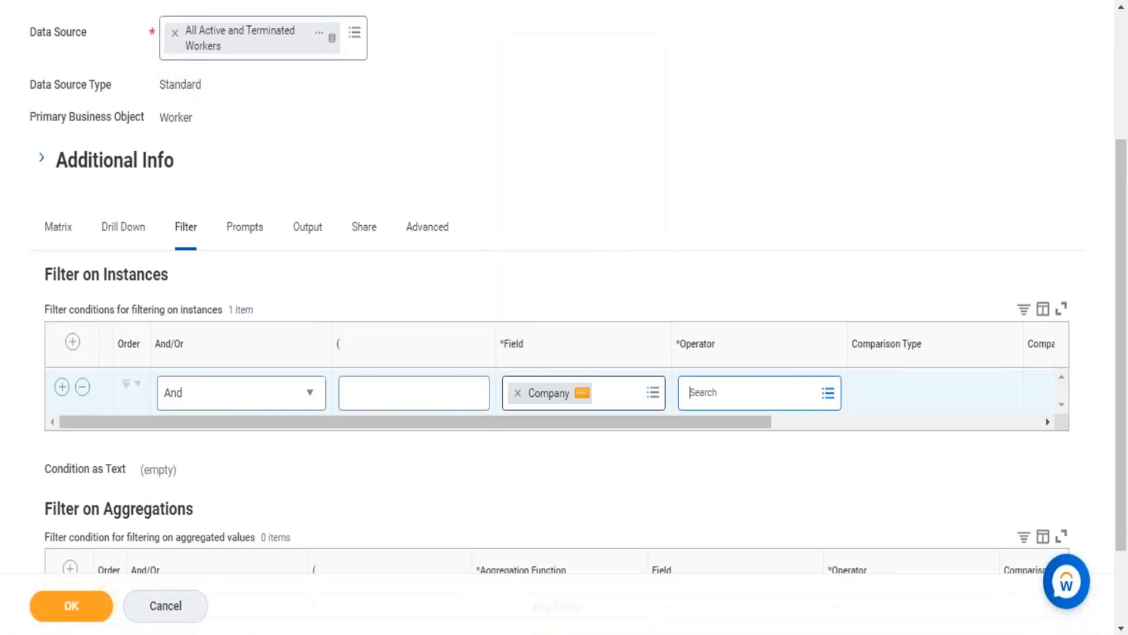
Step: Set the Company condition's operator to "in the selection list", keeping "Value specified in this filter" as comparison type
{"action": "key", "text": "Return"}
{"action": "key", "text": "Return"}
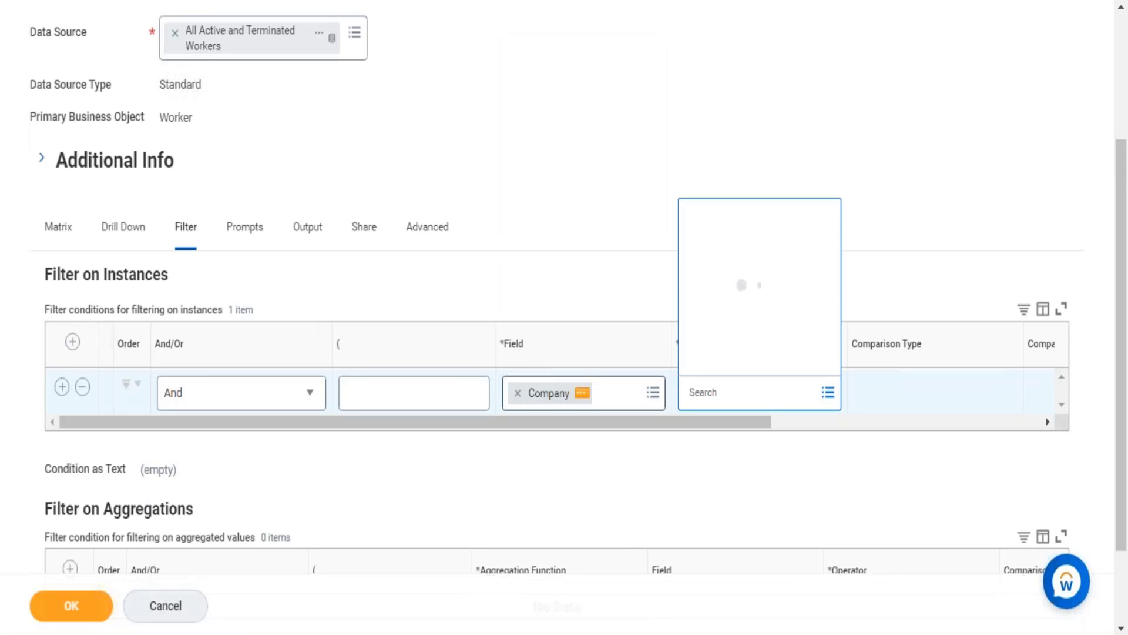
{"action": "key", "text": "Return"}
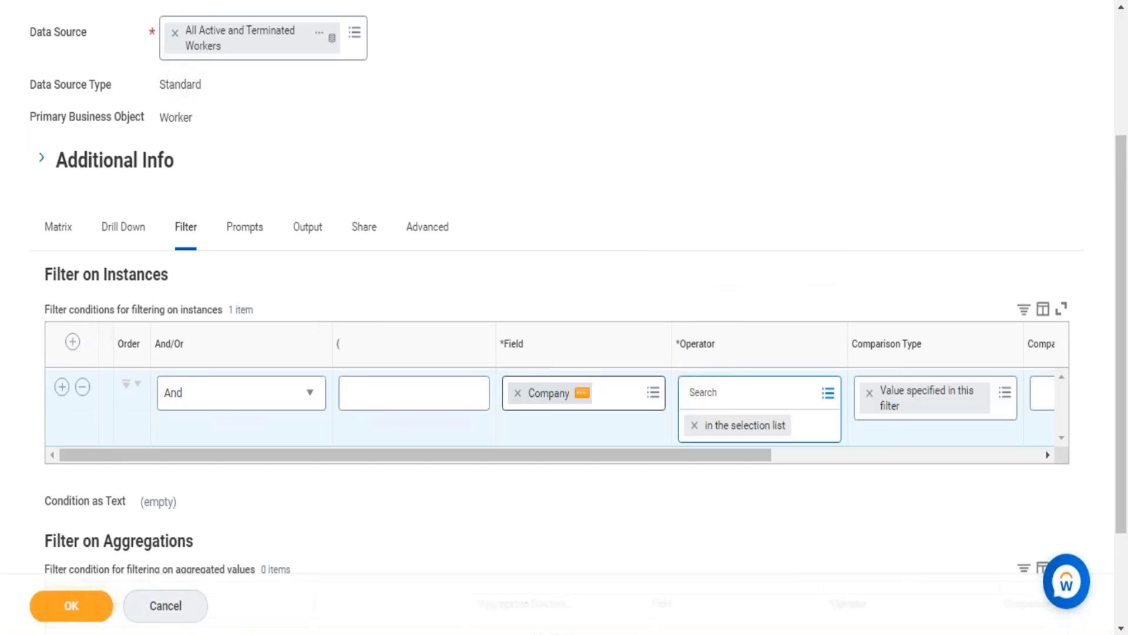
{"action": "key", "text": "Tab"}
{"action": "key", "text": "Tab"}
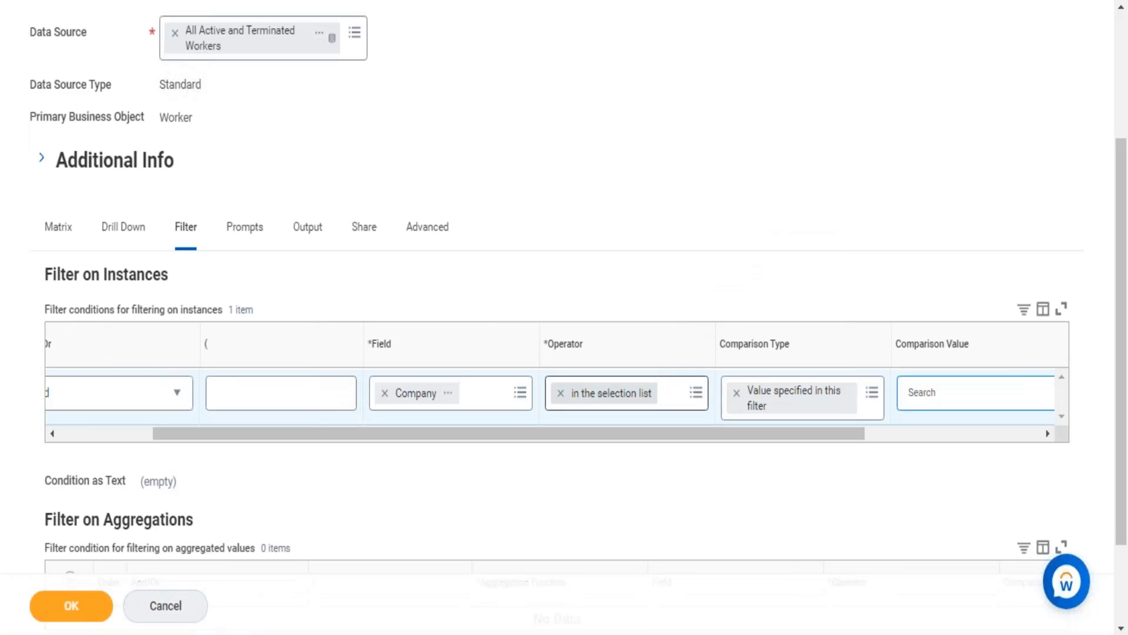
Step: Search the comparison values for "global modern services" and select the AB (Sweden), AS (Norway) and GmbH (Austria) companies
{"action": "type", "text": "global modern services"}
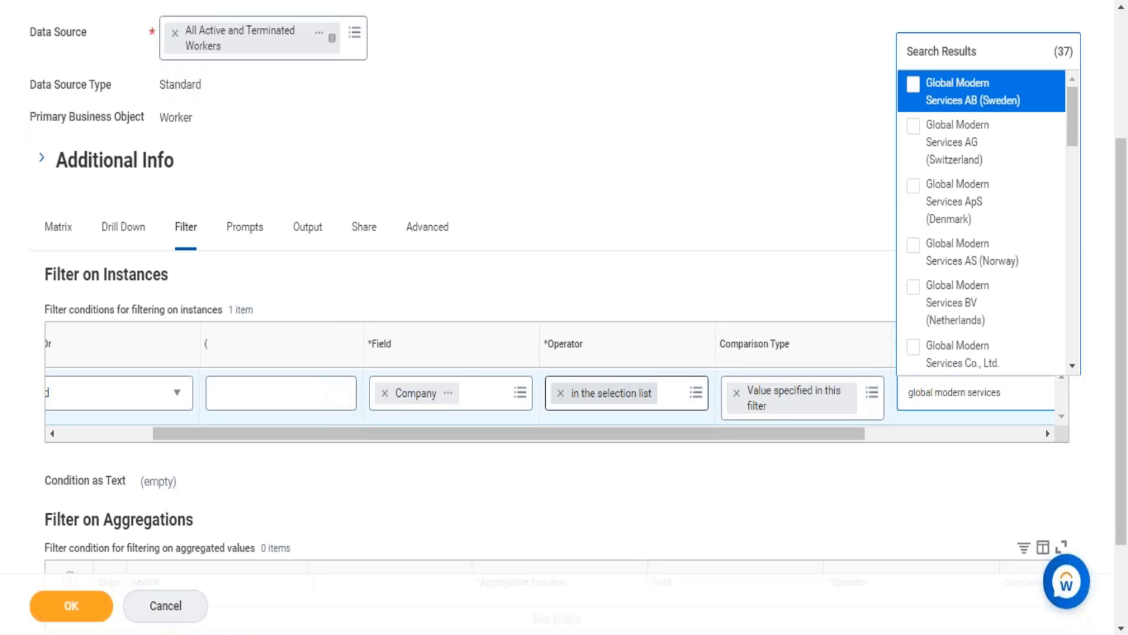
{"action": "key", "text": "Return"}
{"action": "key", "text": "Down"}
{"action": "key", "text": "Down"}
{"action": "key", "text": "Down"}
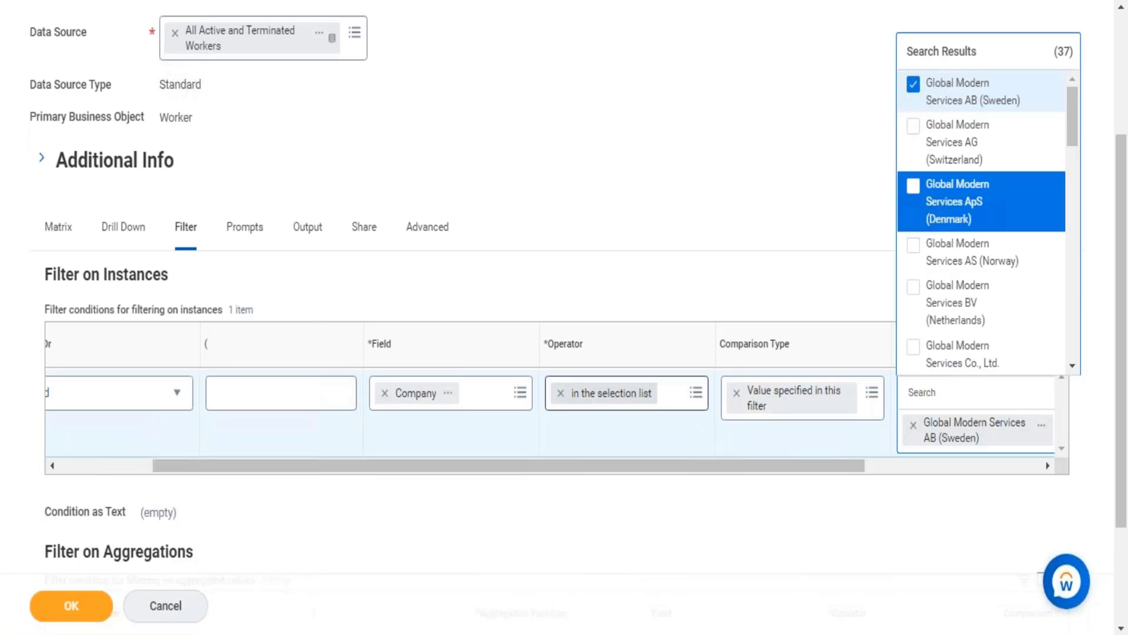
{"action": "key", "text": "Return"}
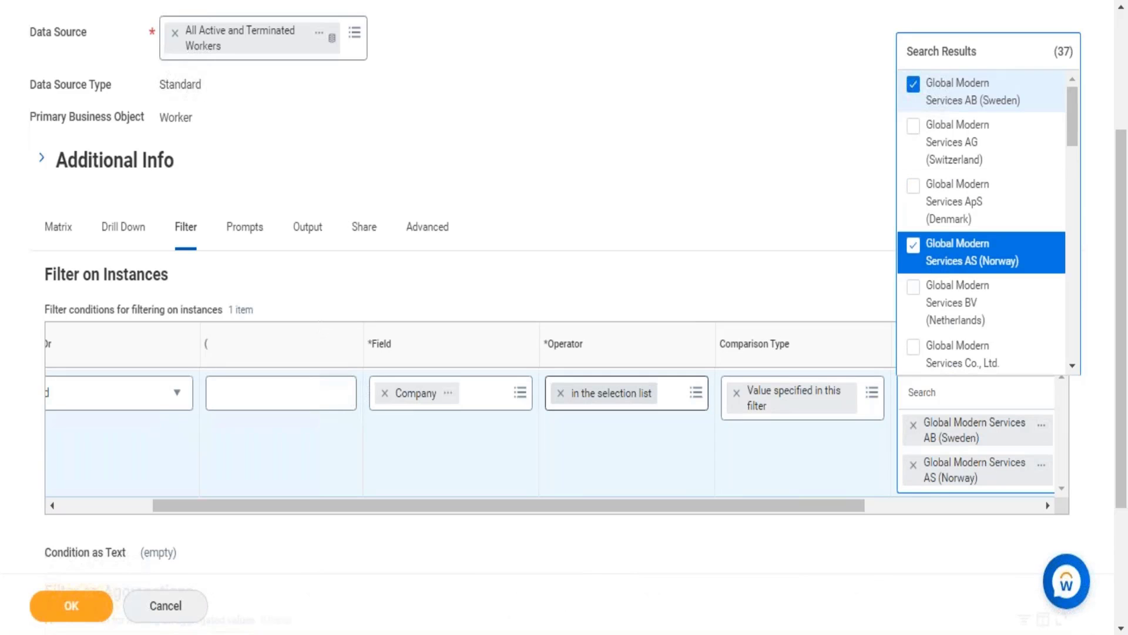
{"action": "key", "text": "Down"}
{"action": "key", "text": "Down"}
{"action": "key", "text": "Down"}
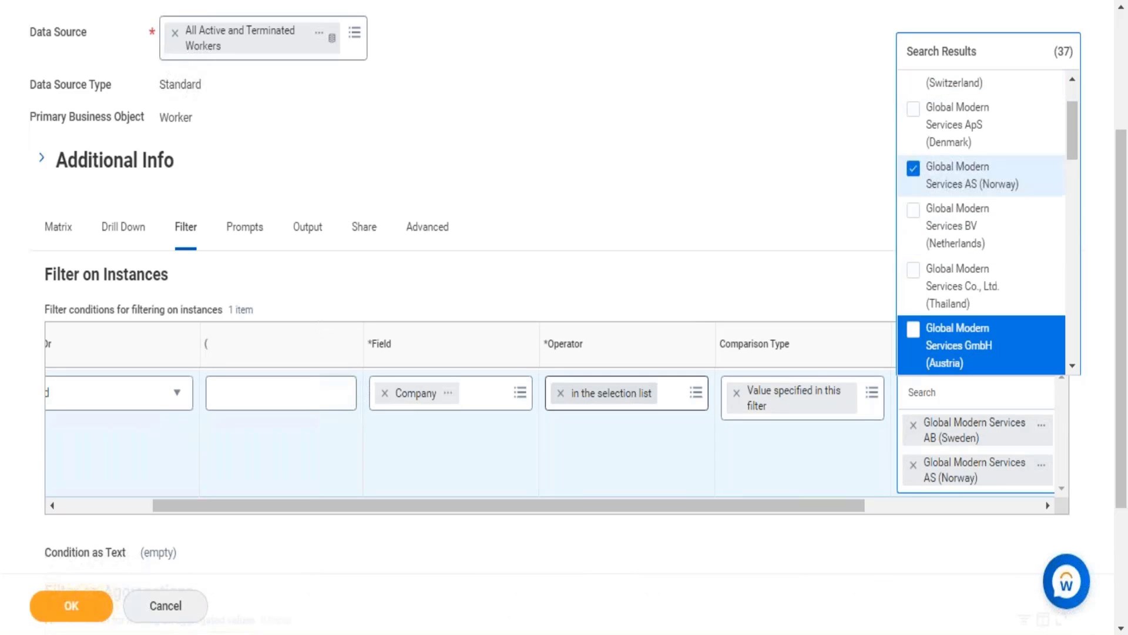
{"action": "key", "text": "Return"}
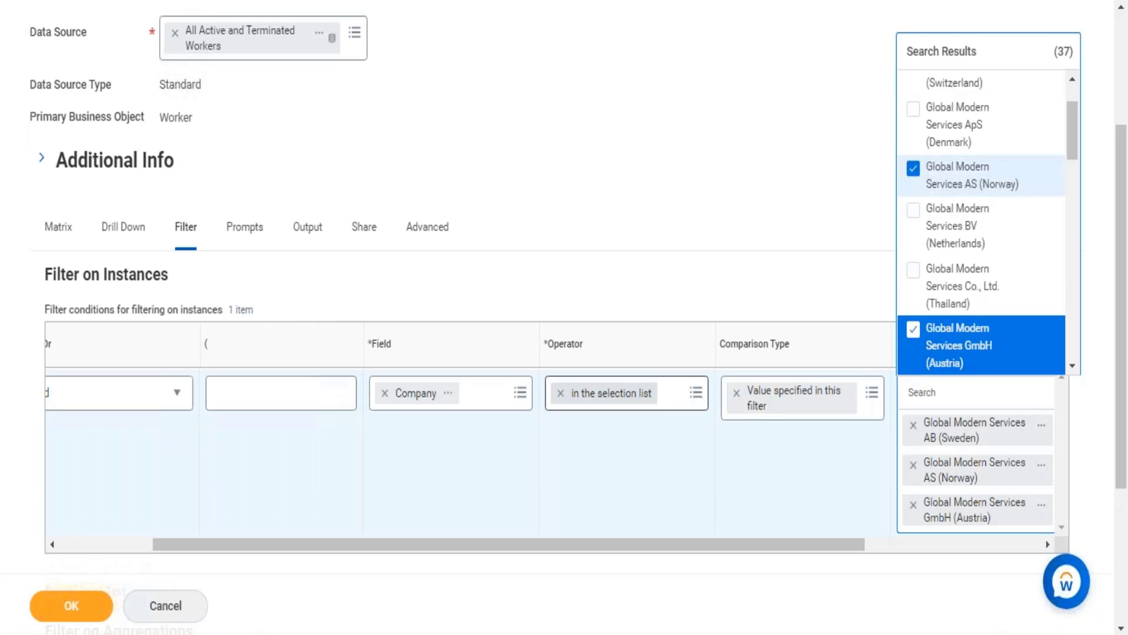
Step: Add Global Modern Services LLC (Russia), LTD (New Zealand) and Ltd. (China) to the filter's comparison values
{"action": "key", "text": "Down"}
{"action": "key", "text": "Down"}
{"action": "key", "text": "Down"}
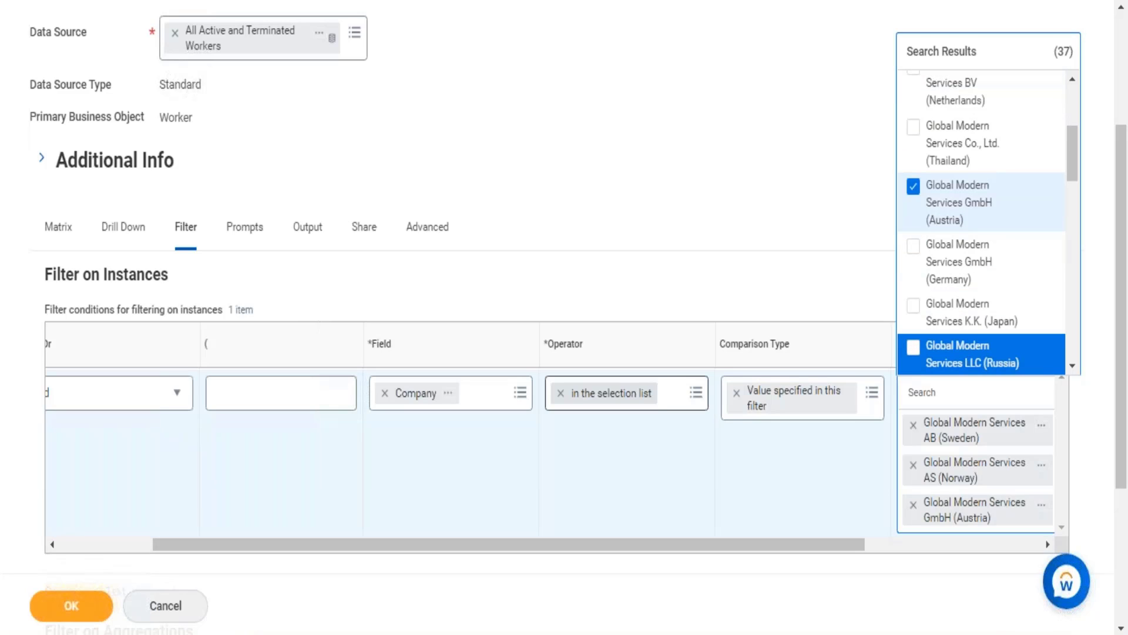
{"action": "key", "text": "Return"}
{"action": "key", "text": "Down"}
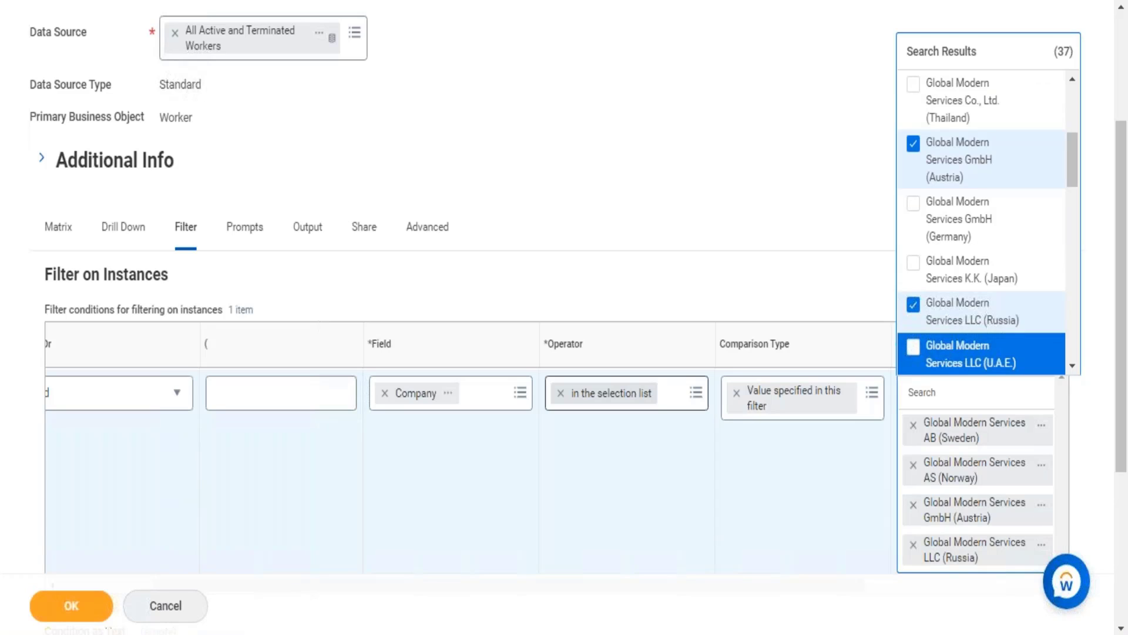
{"action": "key", "text": "Down"}
{"action": "key", "text": "Down"}
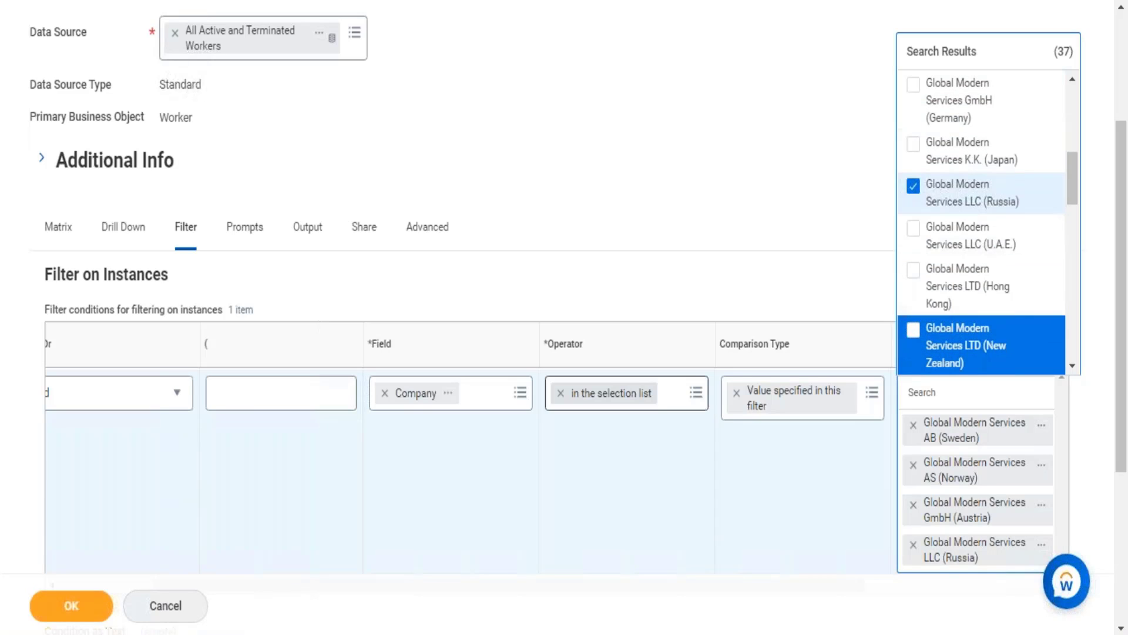
{"action": "key", "text": "Return"}
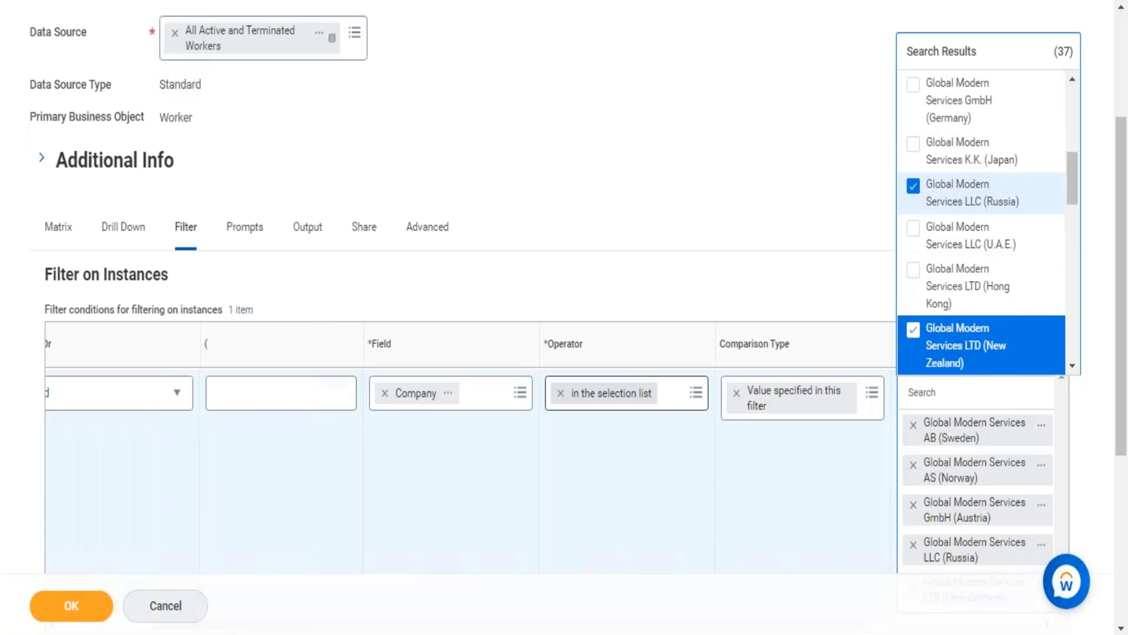
{"action": "key", "text": "Down"}
{"action": "key", "text": "Down"}
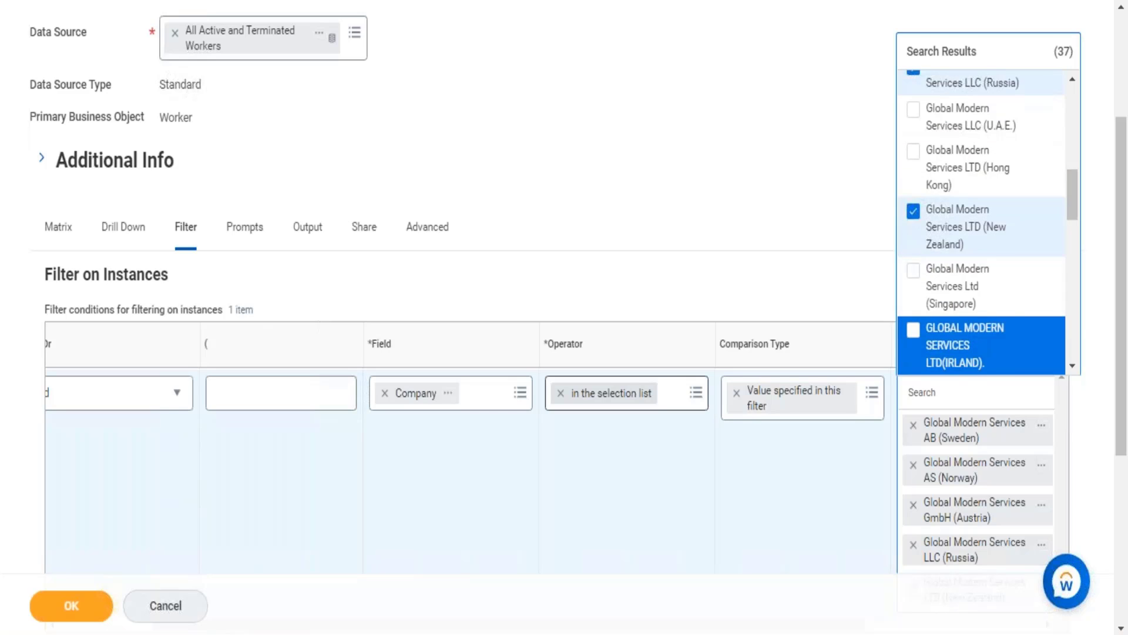
{"action": "key", "text": "Down"}
{"action": "key", "text": "Return"}
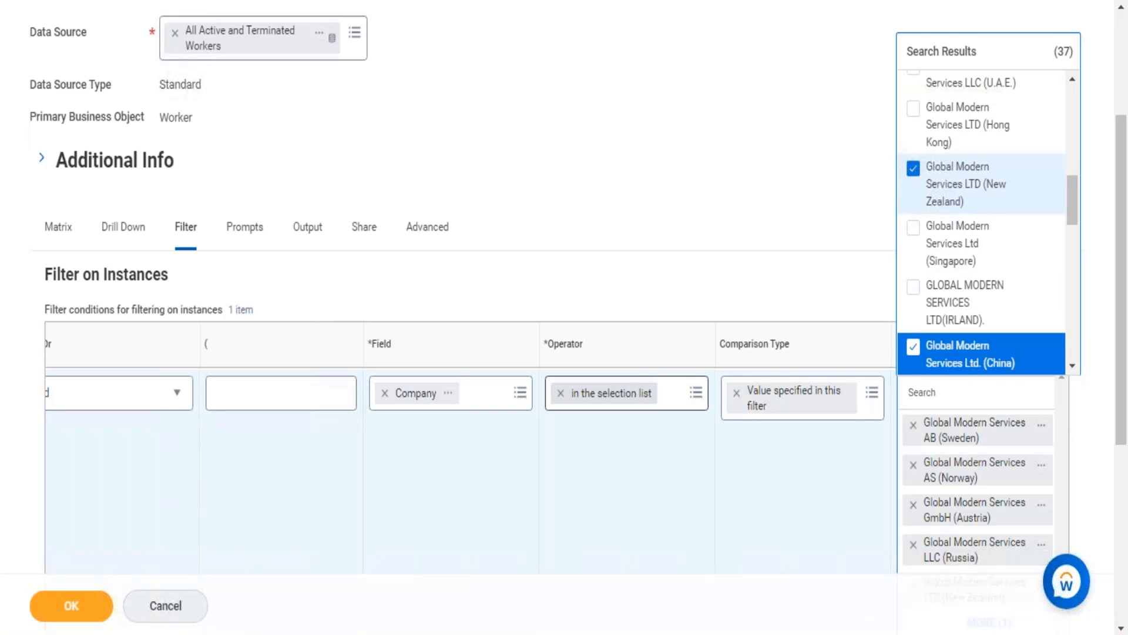
Step: Add Global Modern Services Ltd. Co. (Philippines) and Pty. Ltd. (Australia) to the comparison values, leaving 008(ireland) unselected
{"action": "key", "text": "Down"}
{"action": "key", "text": "Down"}
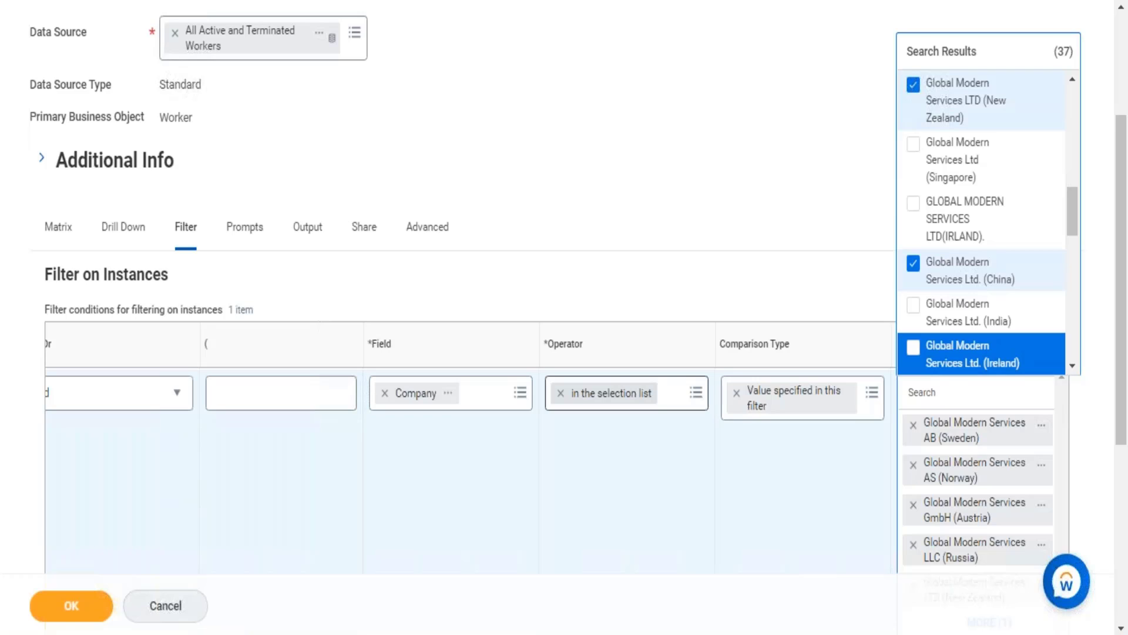
{"action": "key", "text": "Down"}
{"action": "key", "text": "Return"}
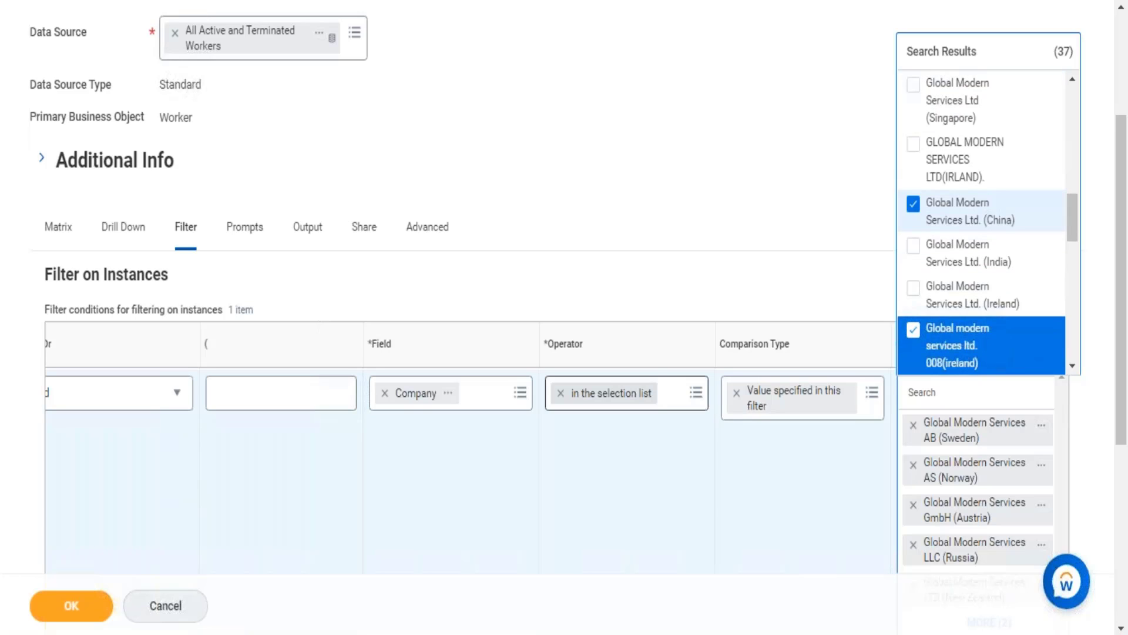
{"action": "key", "text": "Return"}
{"action": "key", "text": "Down"}
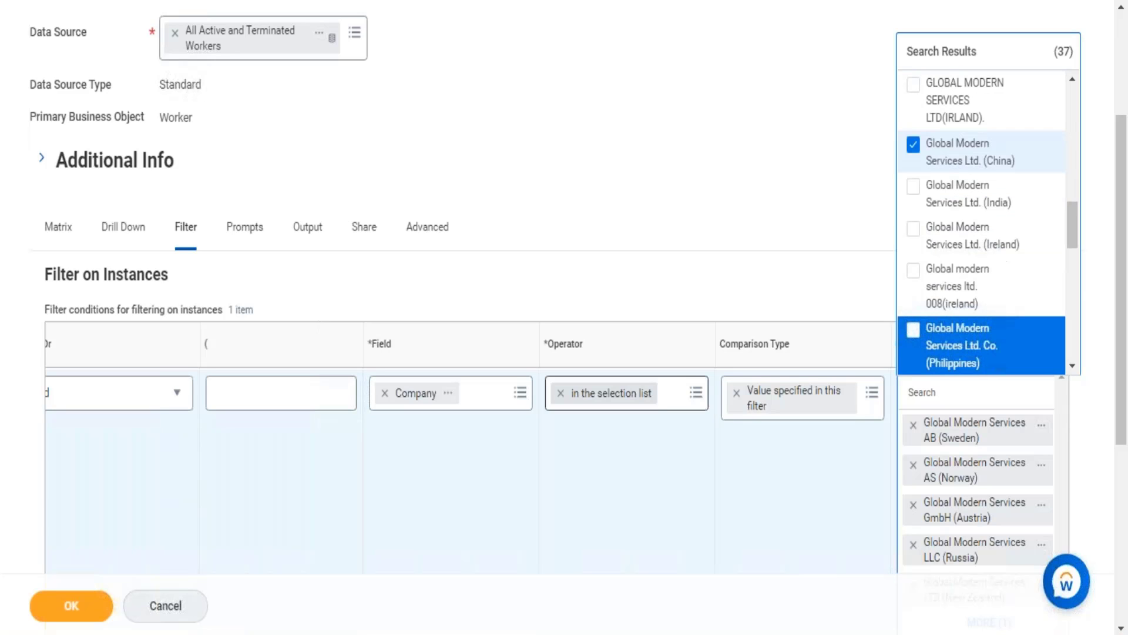
{"action": "key", "text": "Return"}
{"action": "key", "text": "Down"}
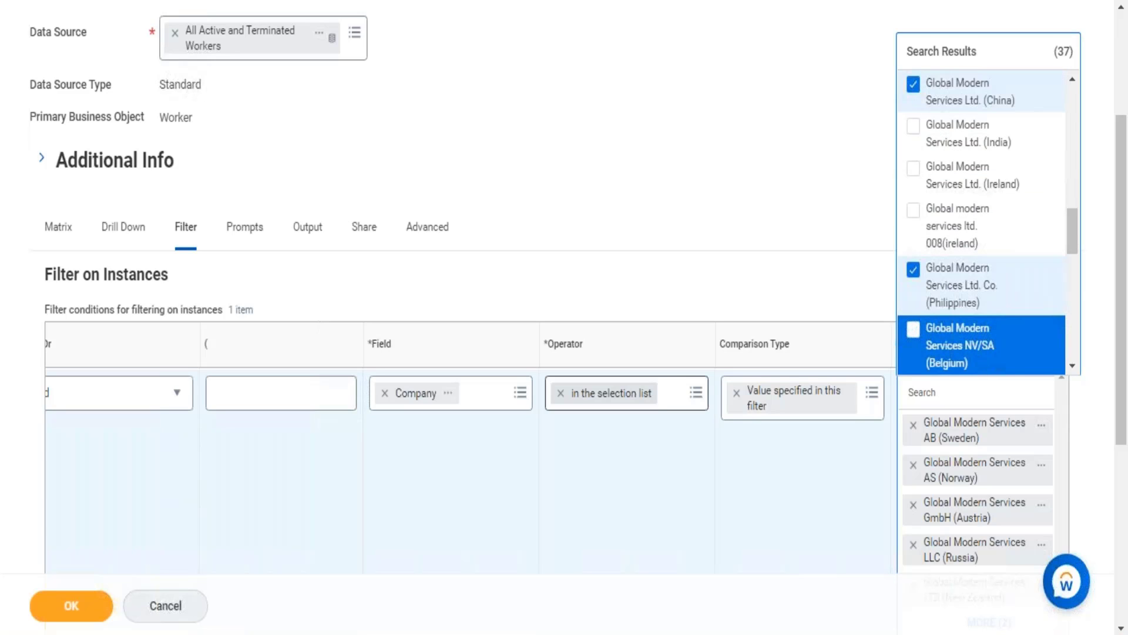
{"action": "key", "text": "Down"}
{"action": "key", "text": "Down"}
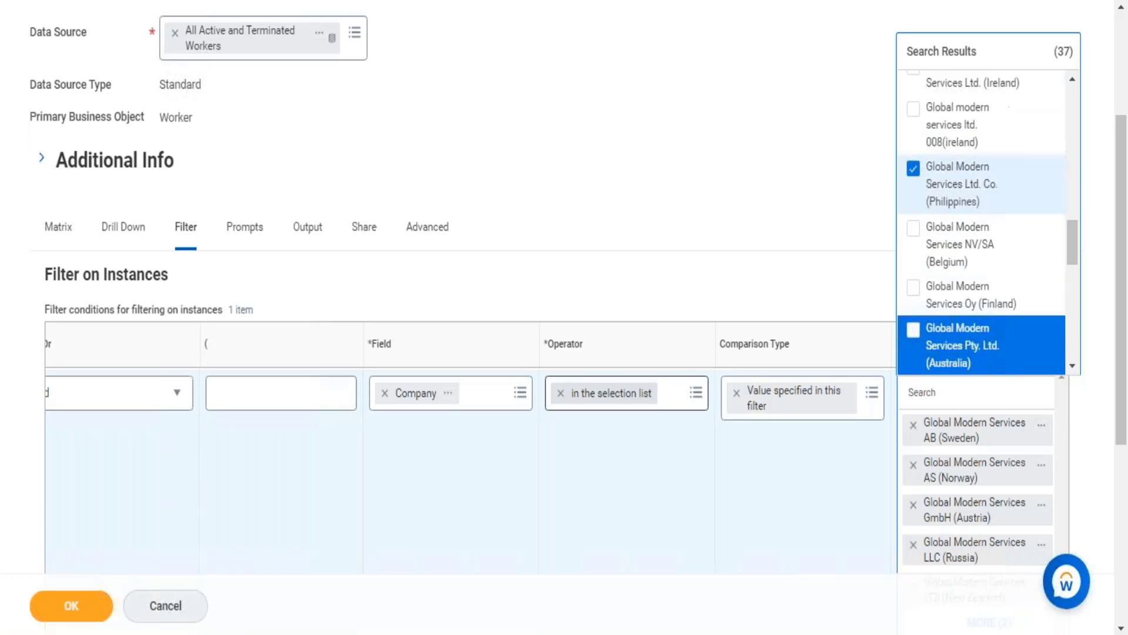
{"action": "key", "text": "space"}
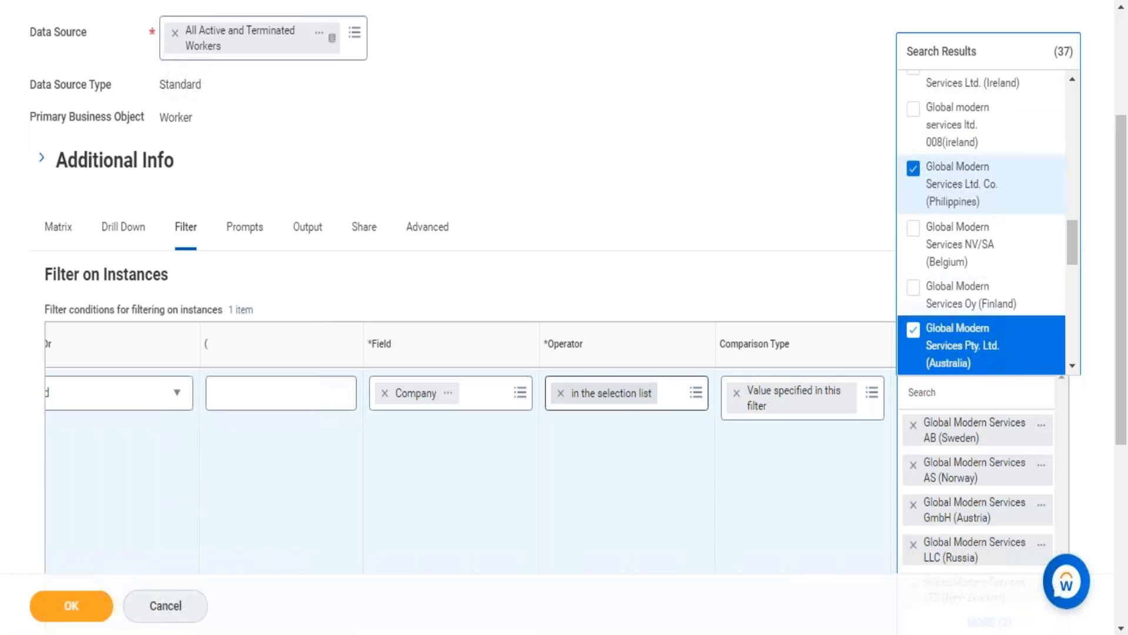
Step: Save the custom report definition and run the report
{"action": "left_click", "coordinate": [37, 614]}
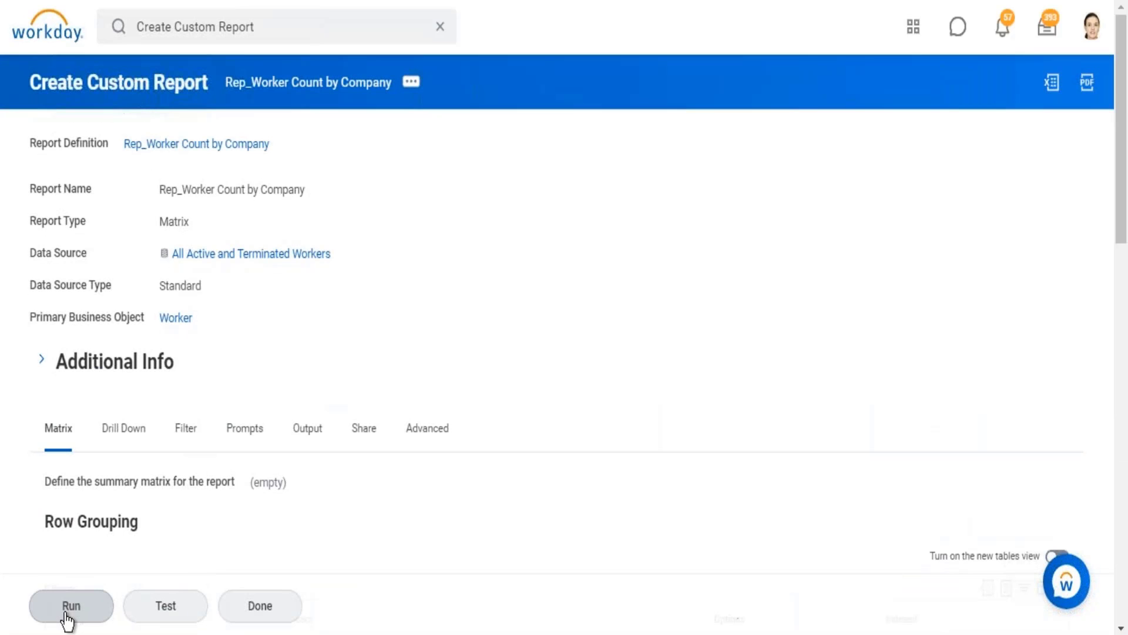
{"action": "left_click", "coordinate": [69, 611]}
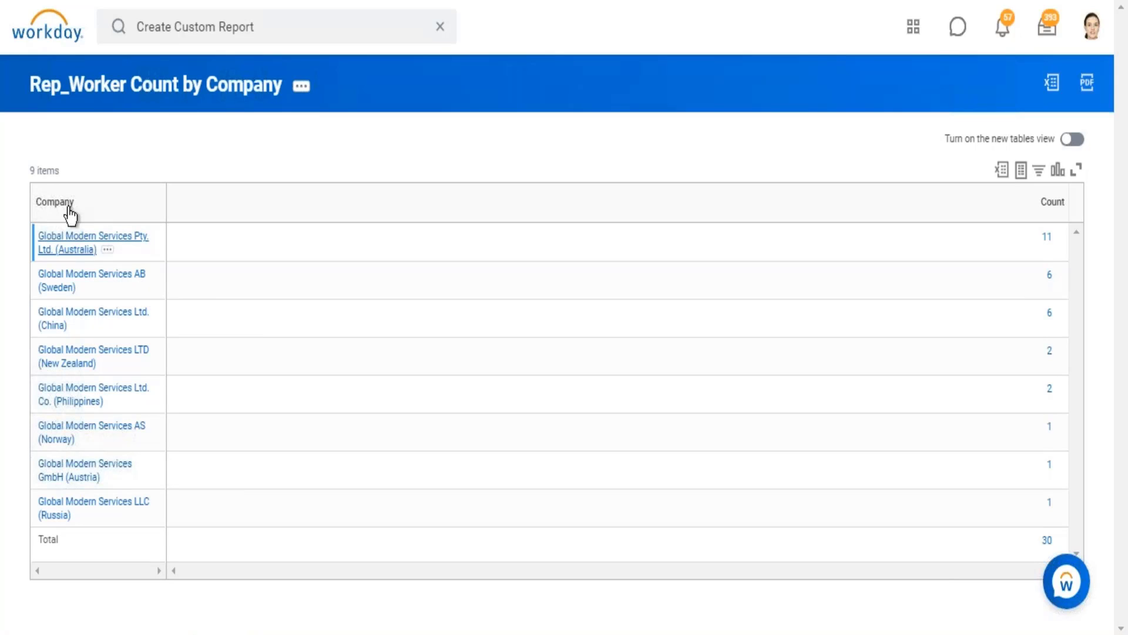
{"action": "left_click_drag", "start_coordinate": [36, 205], "coordinate": [81, 215]}
{"action": "left_click", "coordinate": [81, 215]}
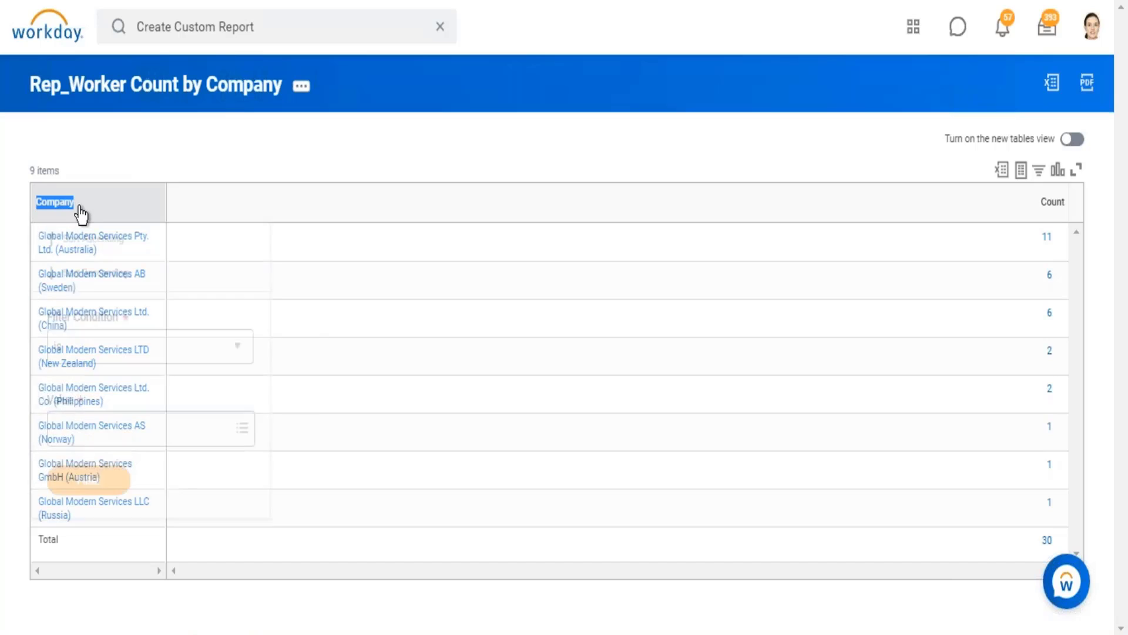
{"action": "left_click", "coordinate": [214, 129]}
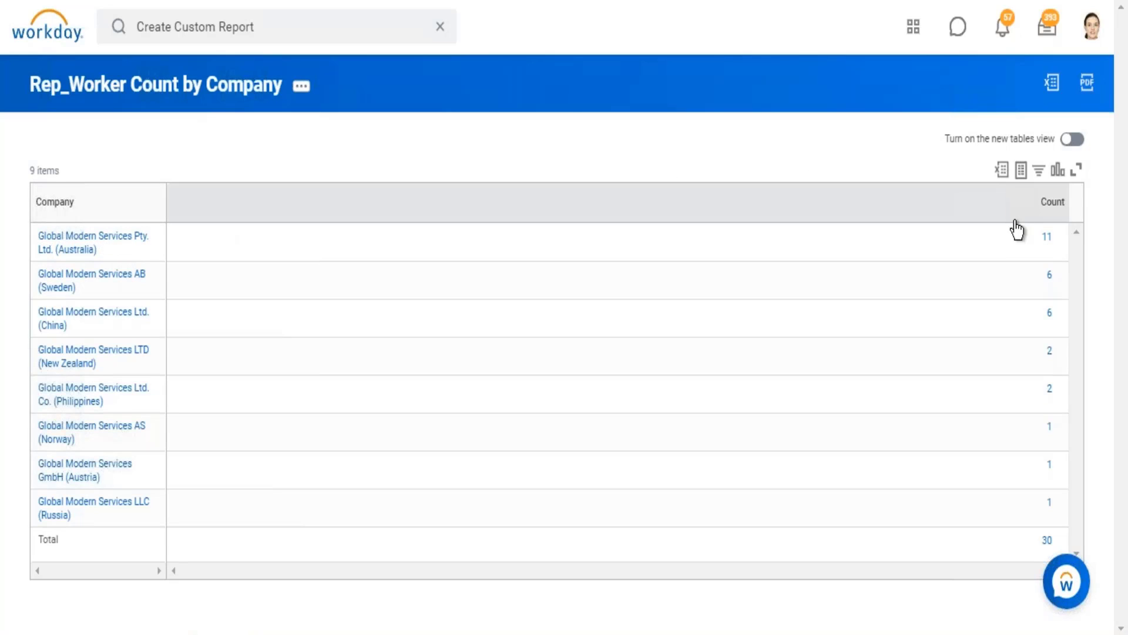
Step: View the list of workers behind the Count for Global Modern Services Pty. Ltd. (Australia), and close it
{"action": "double_click", "coordinate": [1046, 238]}
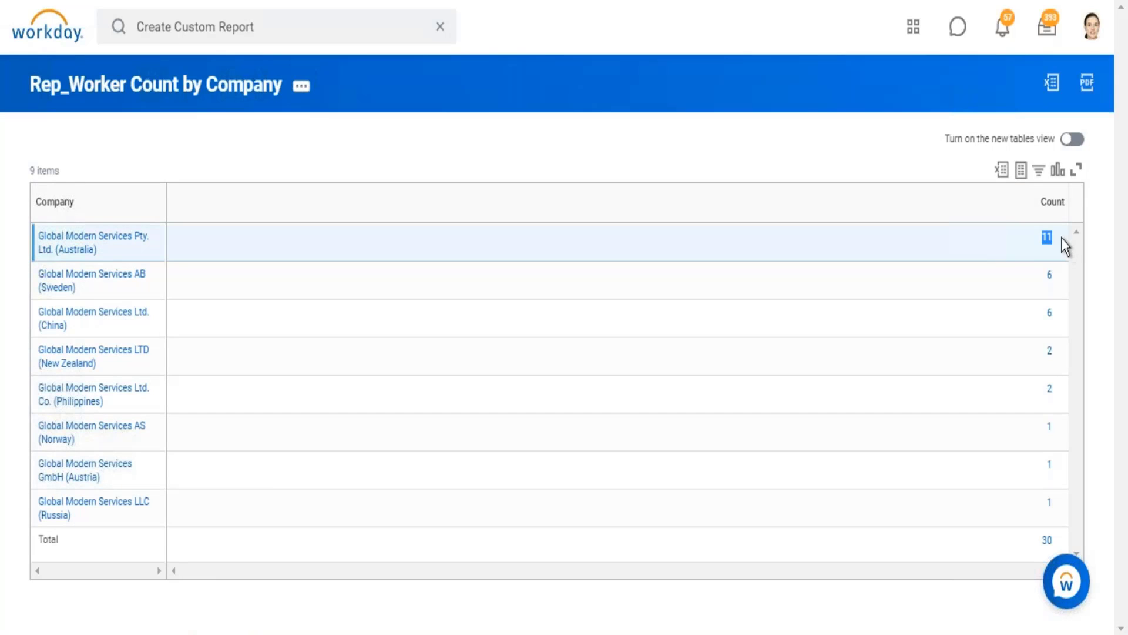
{"action": "left_click", "coordinate": [1046, 239]}
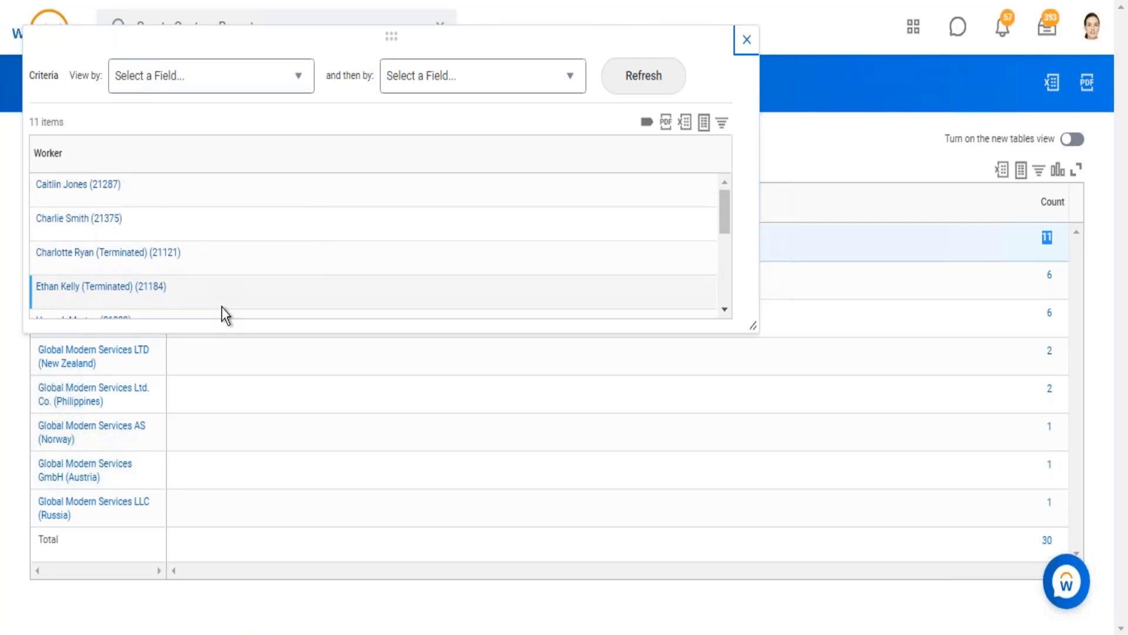
{"action": "left_click", "coordinate": [746, 39]}
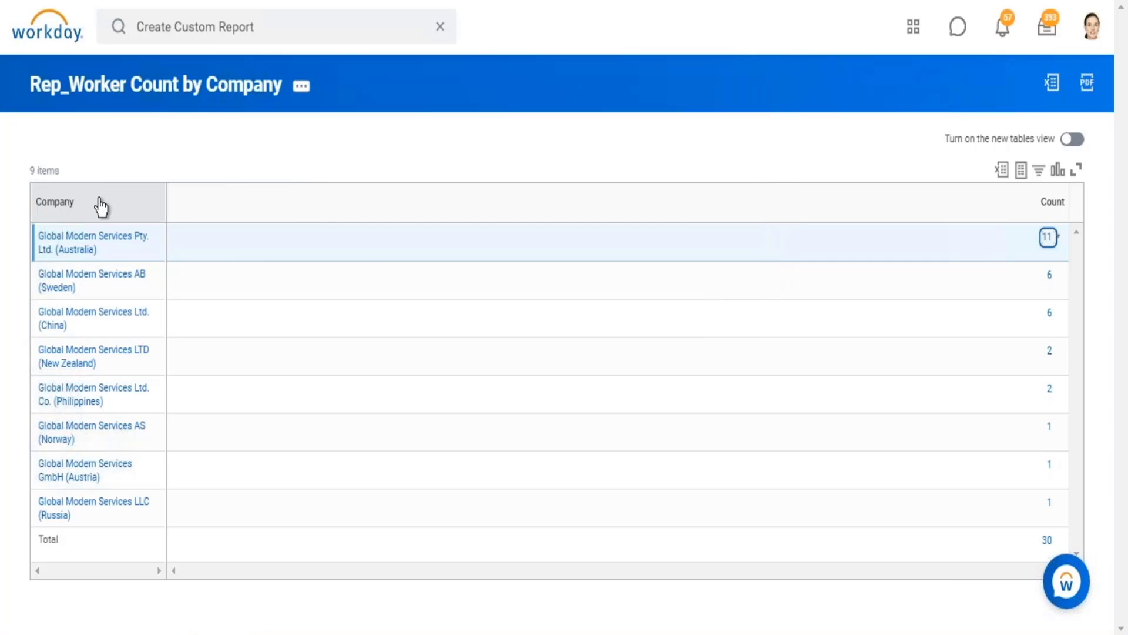
{"action": "left_click_drag", "start_coordinate": [106, 202], "coordinate": [50, 194]}
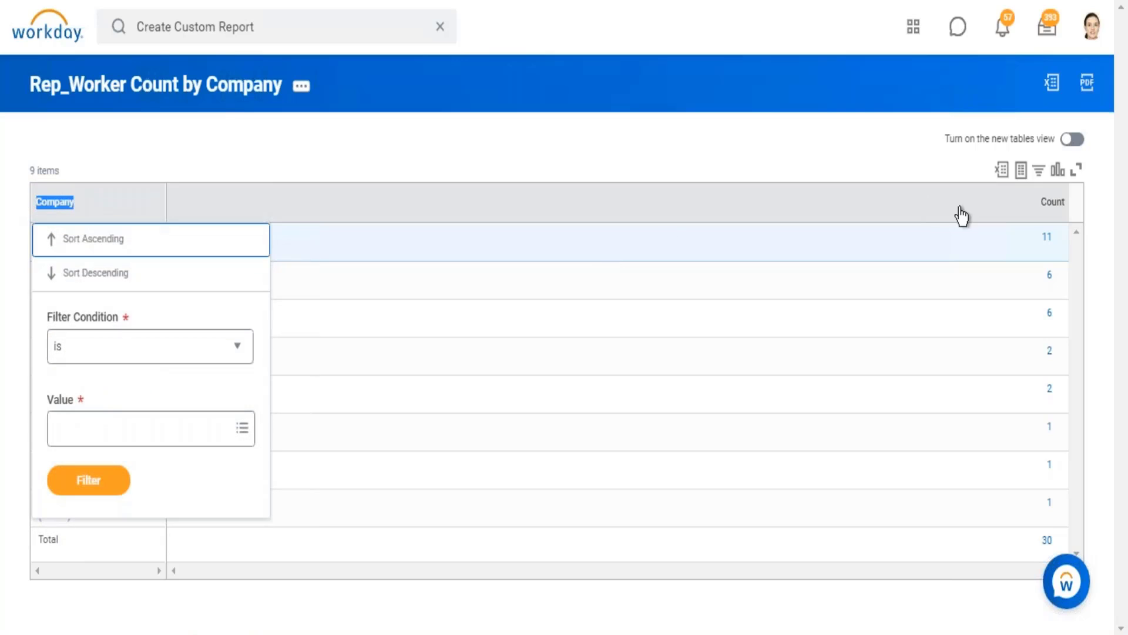
{"action": "left_click_drag", "start_coordinate": [1029, 209], "coordinate": [1053, 219]}
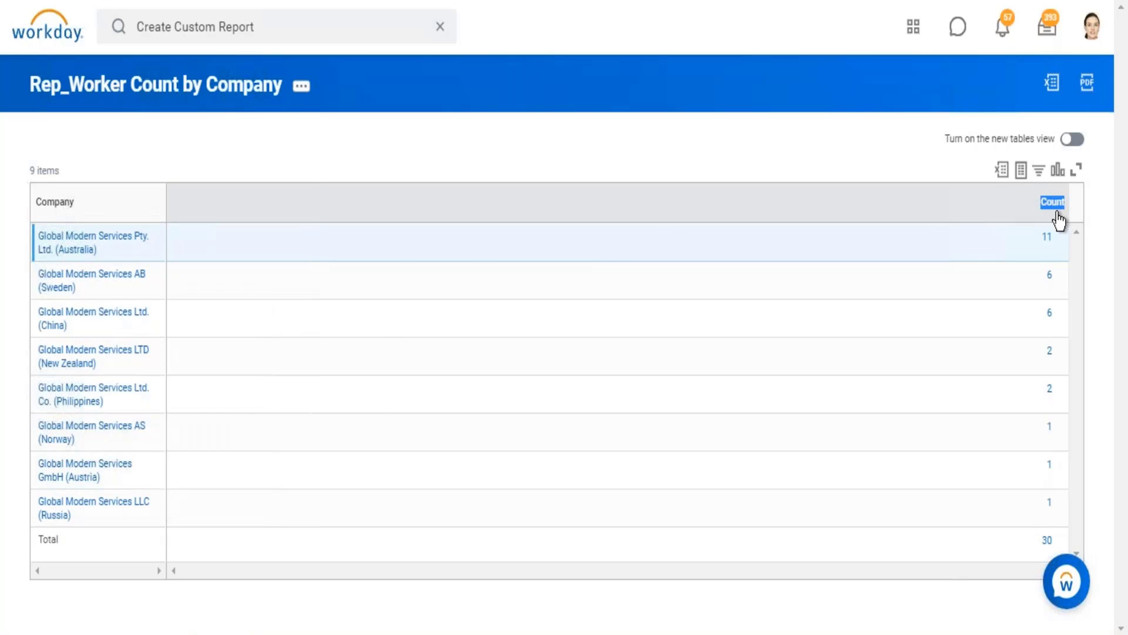
{"action": "left_click", "coordinate": [770, 157]}
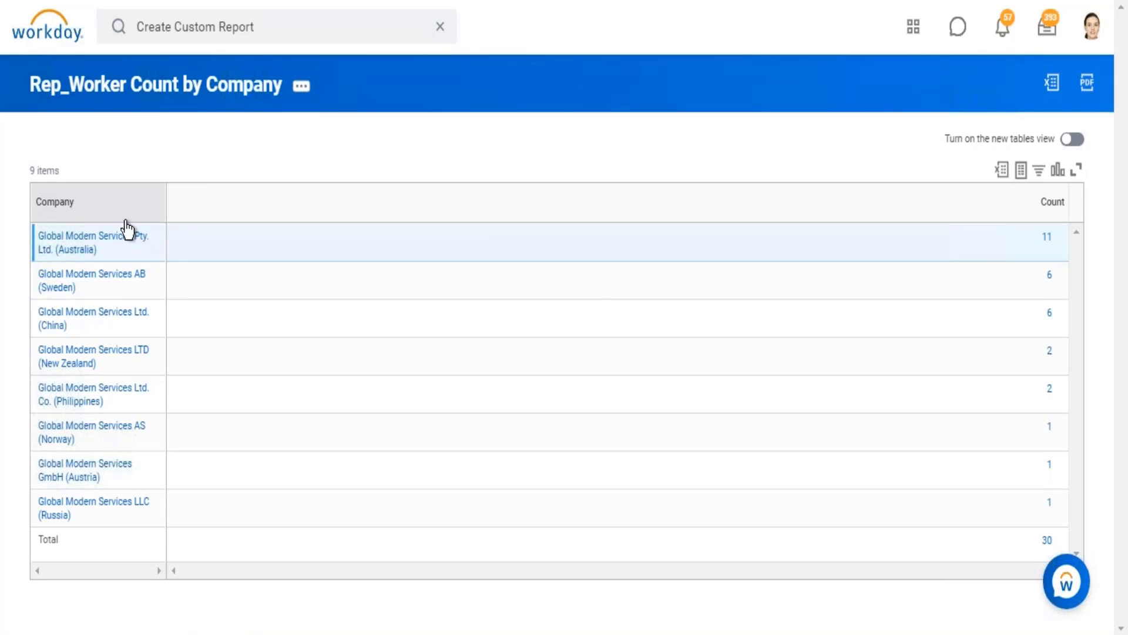
{"action": "mouse_move", "coordinate": [1015, 247]}
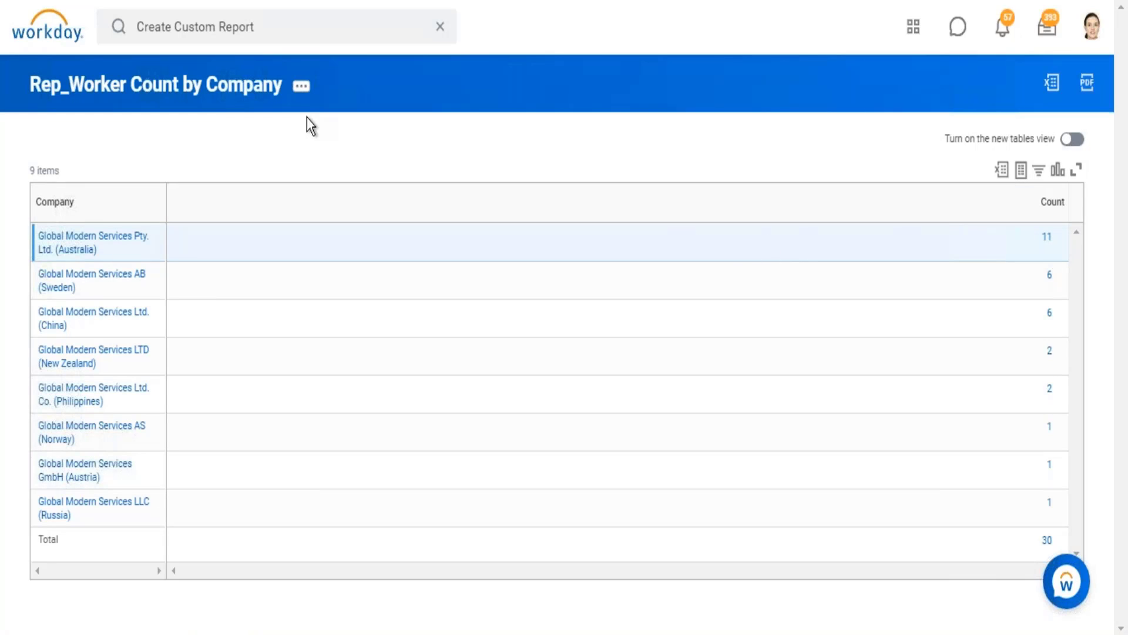
Step: Open the Rep_Worker Count by Company report for editing and go to the comparison values of its Company instance filter
{"action": "left_click", "coordinate": [301, 88]}
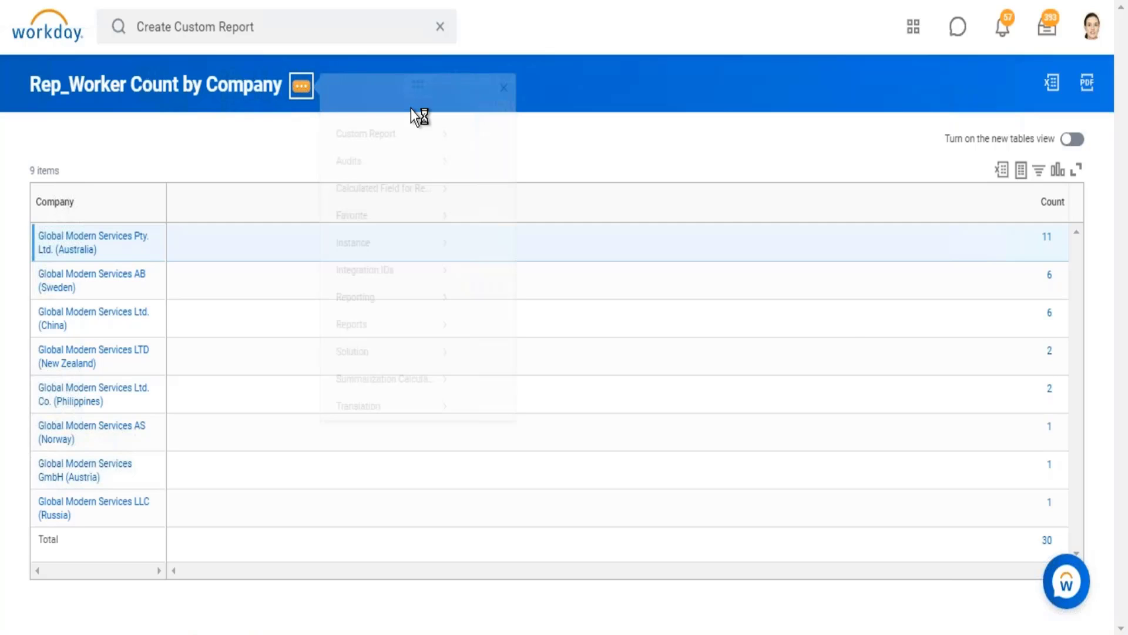
{"action": "mouse_move", "coordinate": [426, 151]}
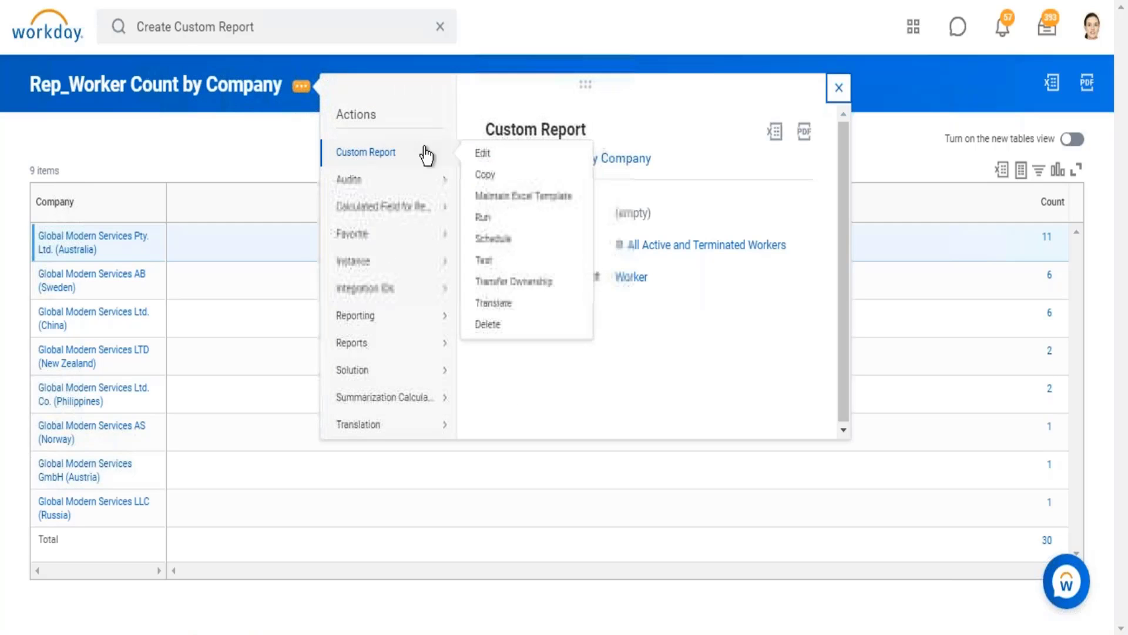
{"action": "left_click", "coordinate": [482, 155]}
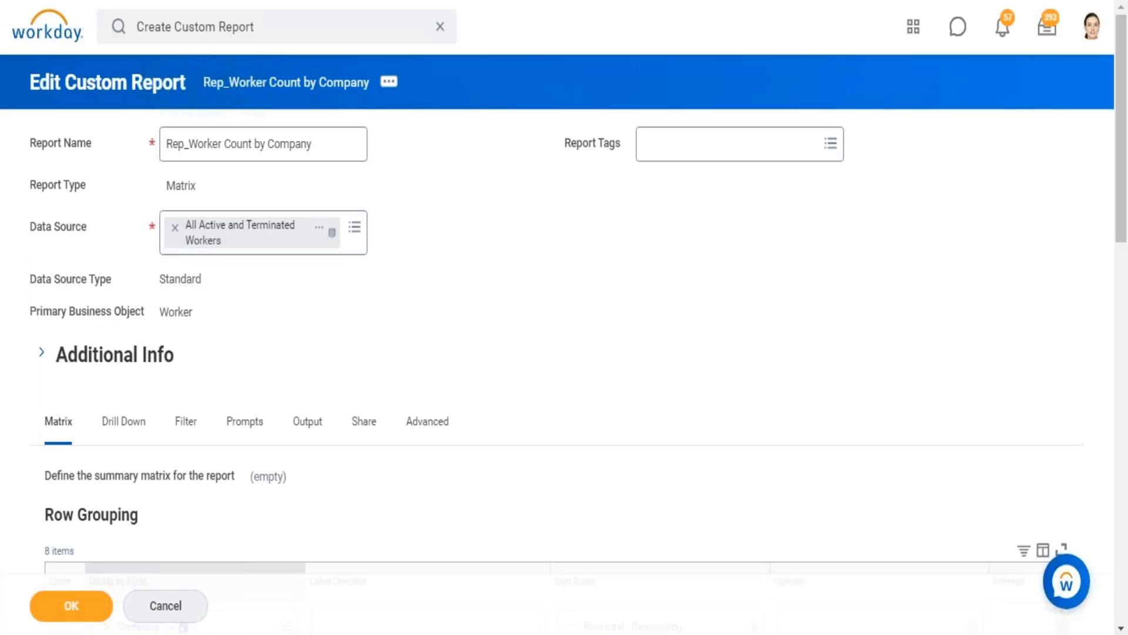
{"action": "left_click", "coordinate": [186, 426]}
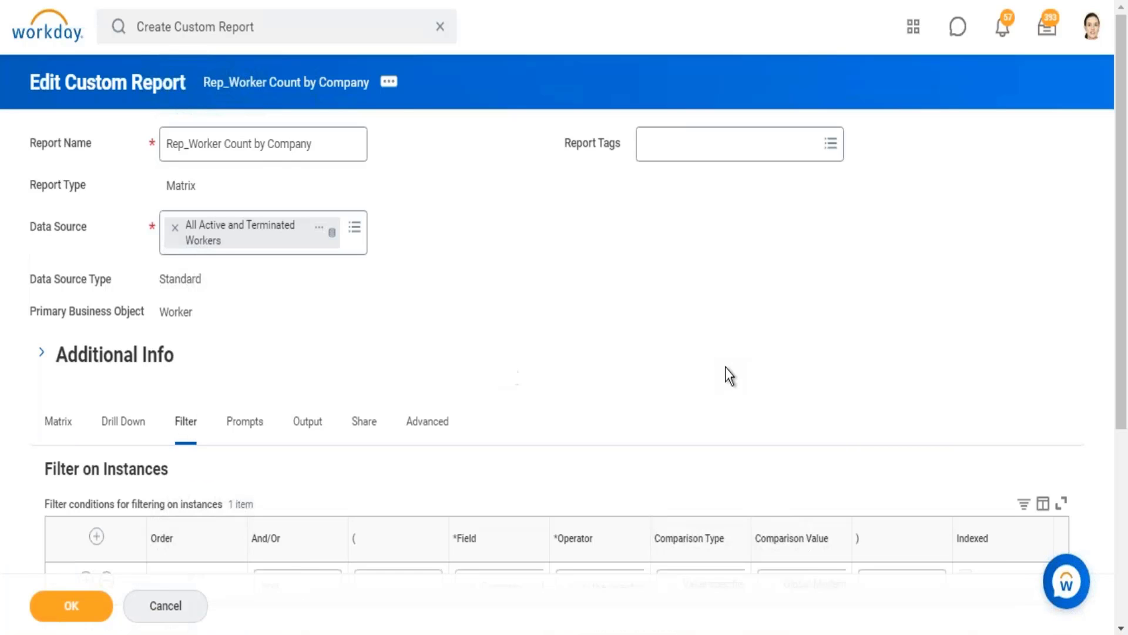
{"action": "scroll", "coordinate": [894, 355], "scroll_direction": "down", "scroll_amount": 5}
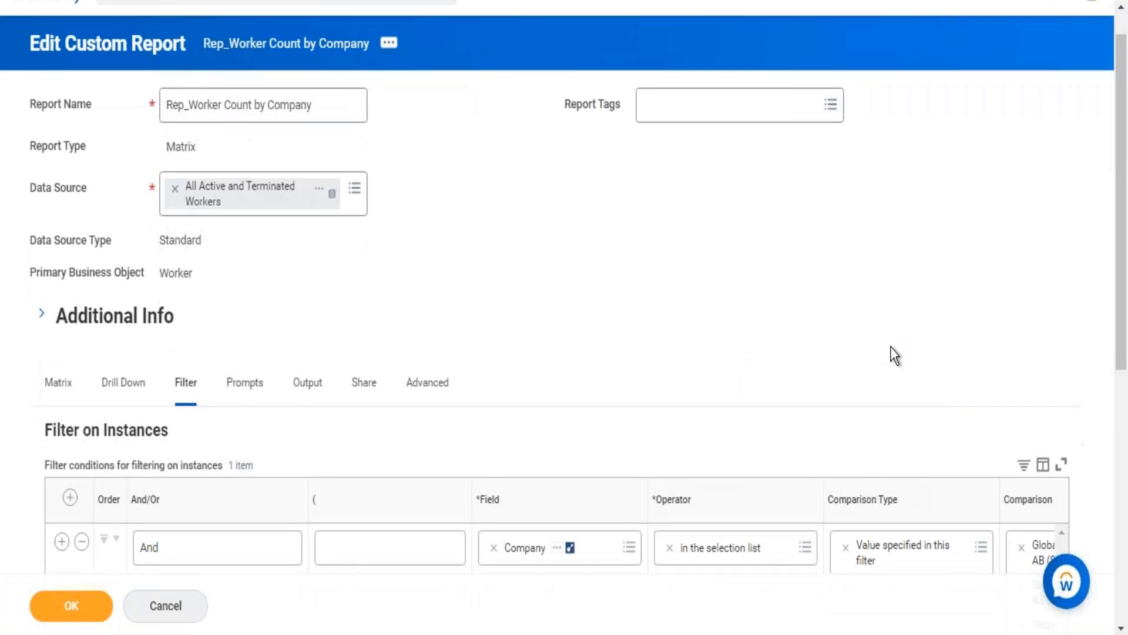
{"action": "left_click_drag", "start_coordinate": [690, 466], "coordinate": [1064, 467]}
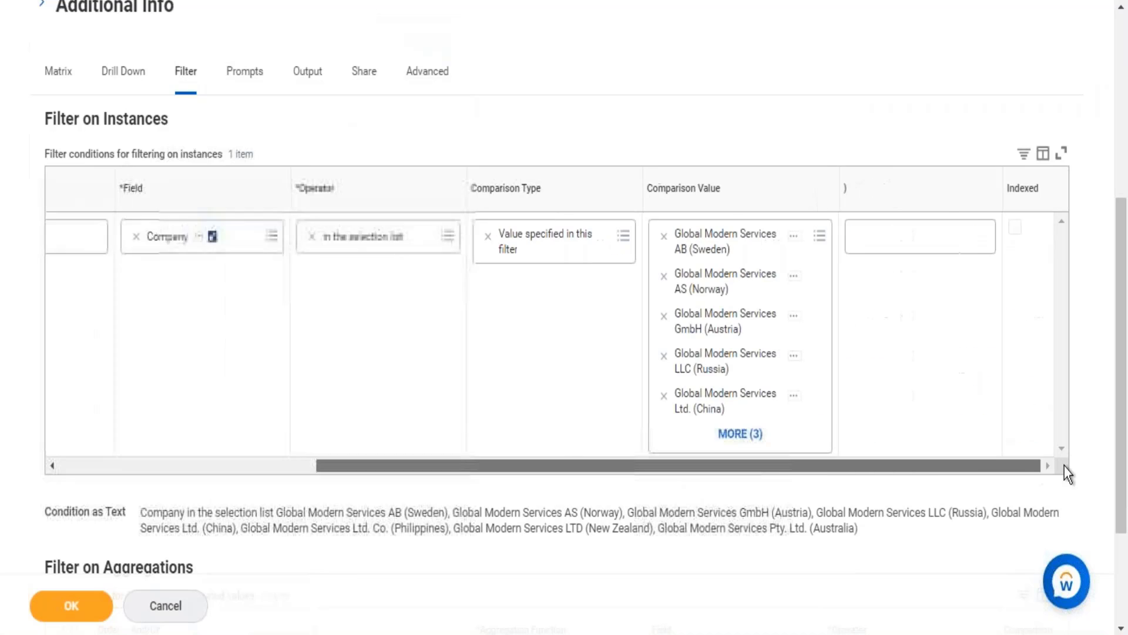
Step: Search the comparison values for "global modern services" and add Global Modern Services, PLC (U.K.) to the Company filter
{"action": "left_click", "coordinate": [819, 236]}
{"action": "type", "text": "global "}
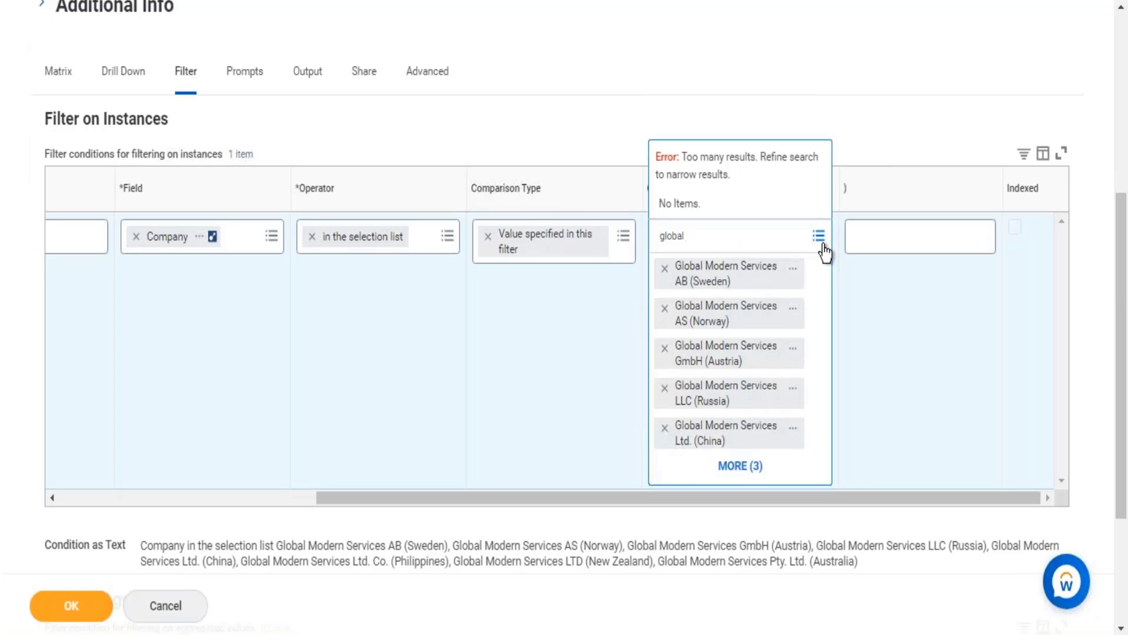
{"action": "type", "text": "modern services"}
{"action": "key", "text": "Return"}
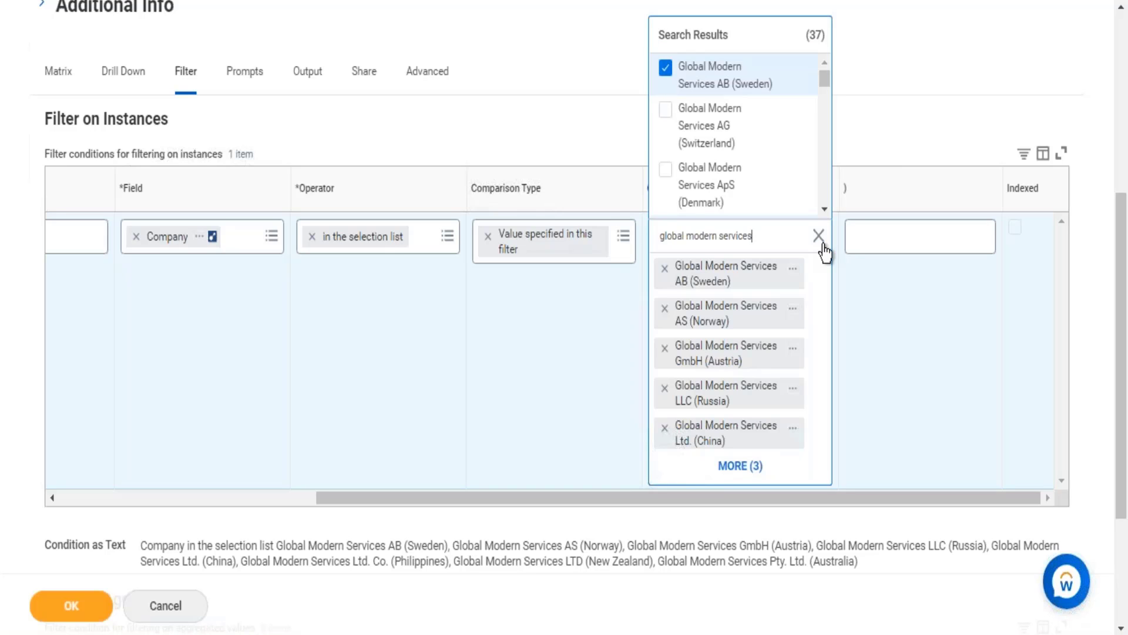
{"action": "scroll", "coordinate": [823, 244], "scroll_direction": "down", "scroll_amount": 18}
{"action": "scroll", "coordinate": [823, 244], "scroll_direction": "down", "scroll_amount": 3}
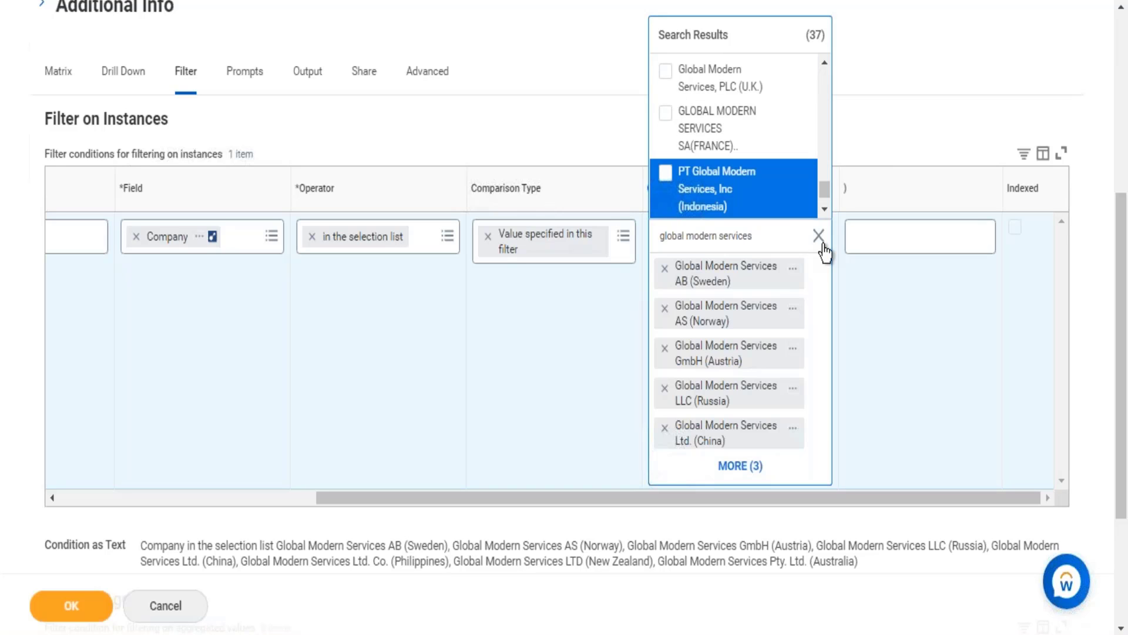
{"action": "key", "text": "Up"}
{"action": "key", "text": "Up"}
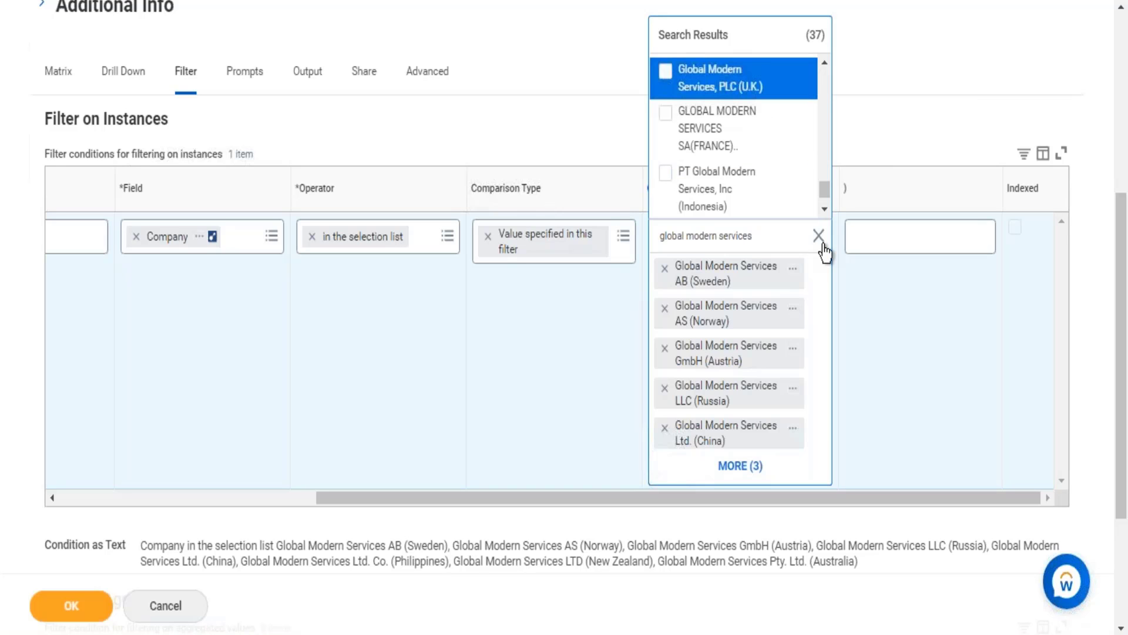
{"action": "key", "text": "Up"}
{"action": "key", "text": "Down"}
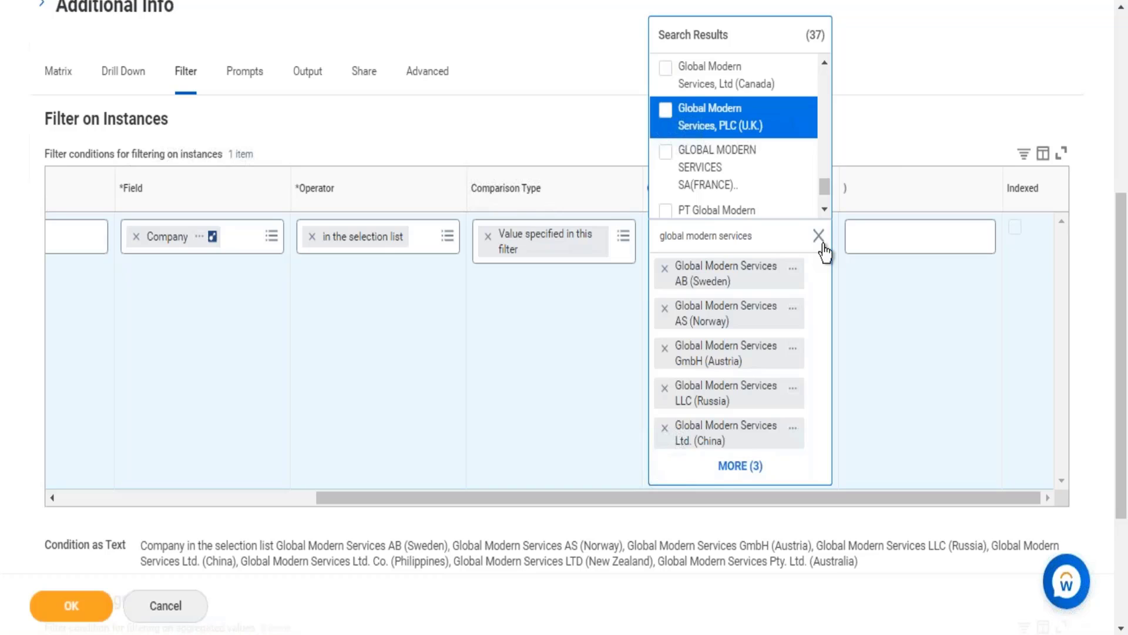
{"action": "key", "text": "Return"}
Step: Add Global modern services SA 008 (France) to the Company filter's comparison values and close the value list
{"action": "key", "text": "Up"}
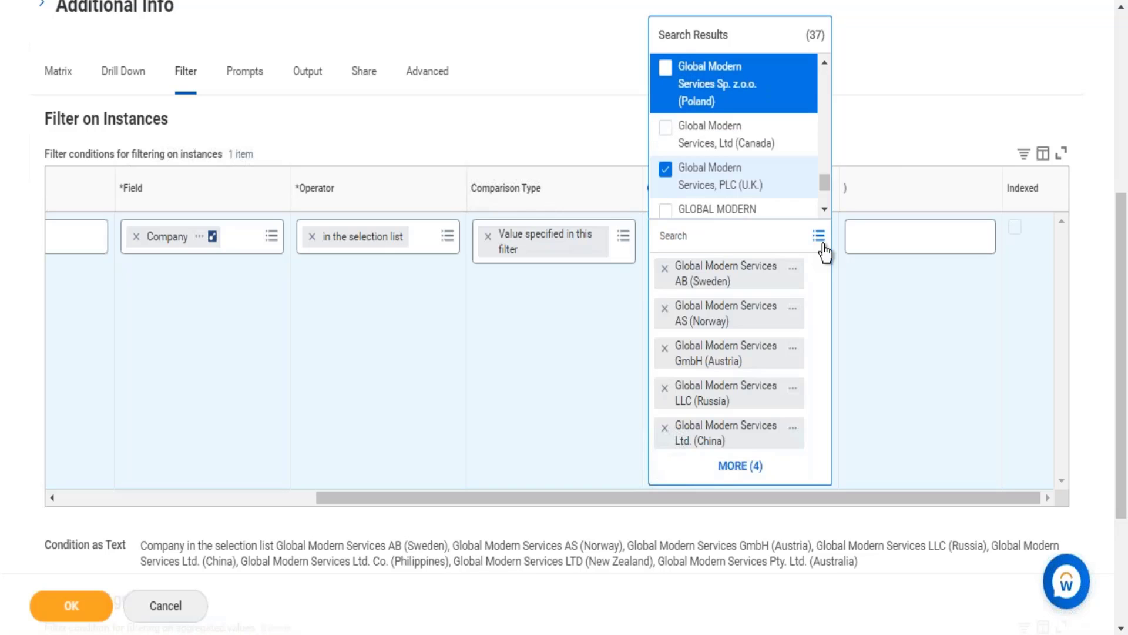
{"action": "key", "text": "Up"}
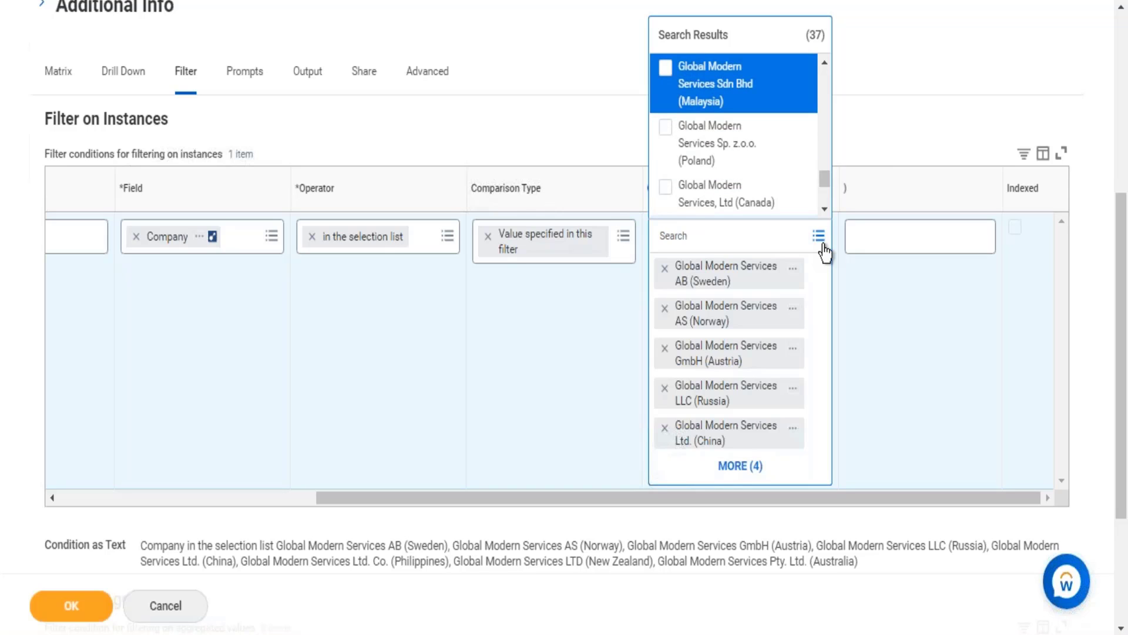
{"action": "key", "text": "Up"}
{"action": "key", "text": "Return"}
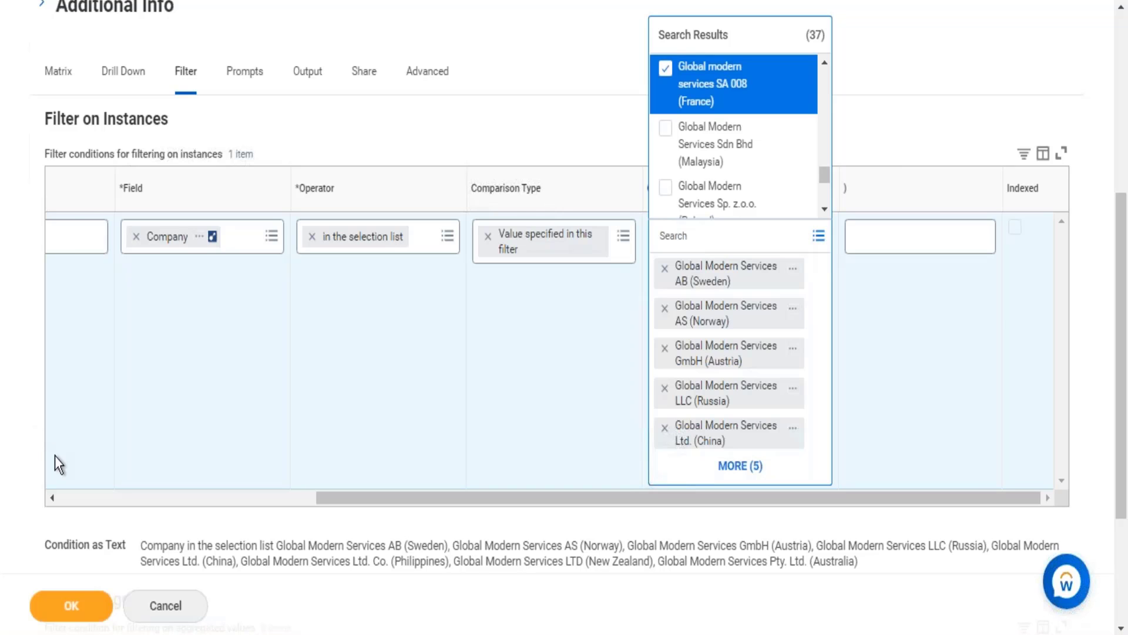
{"action": "left_click", "coordinate": [72, 87]}
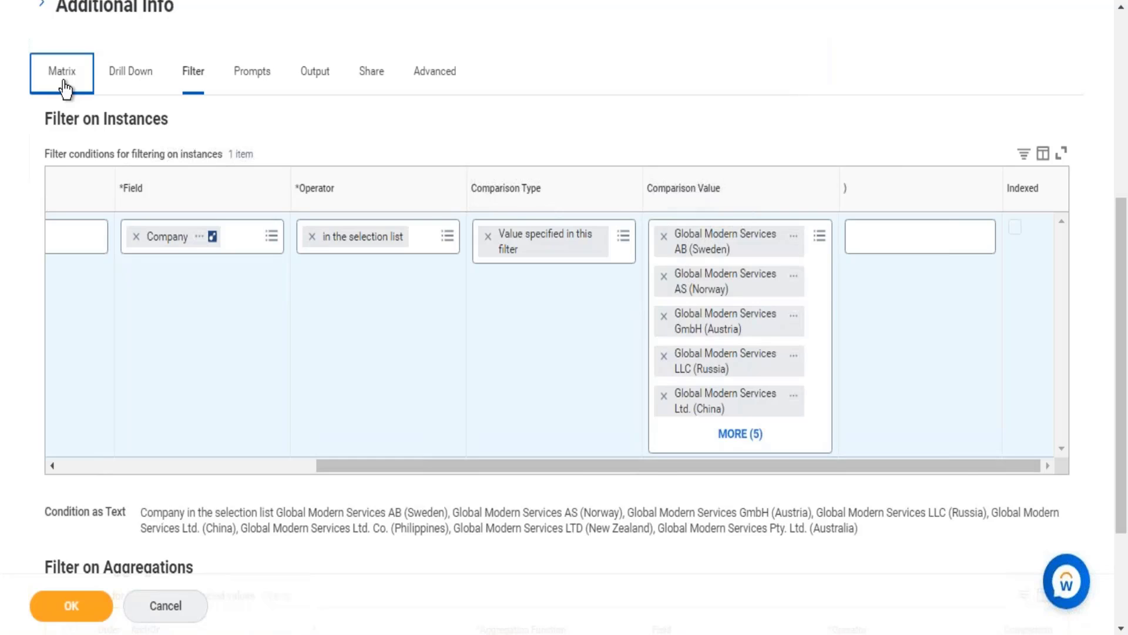
Step: Set Gender as the first Group by Field under the matrix's Column Grouping
{"action": "left_click", "coordinate": [65, 87]}
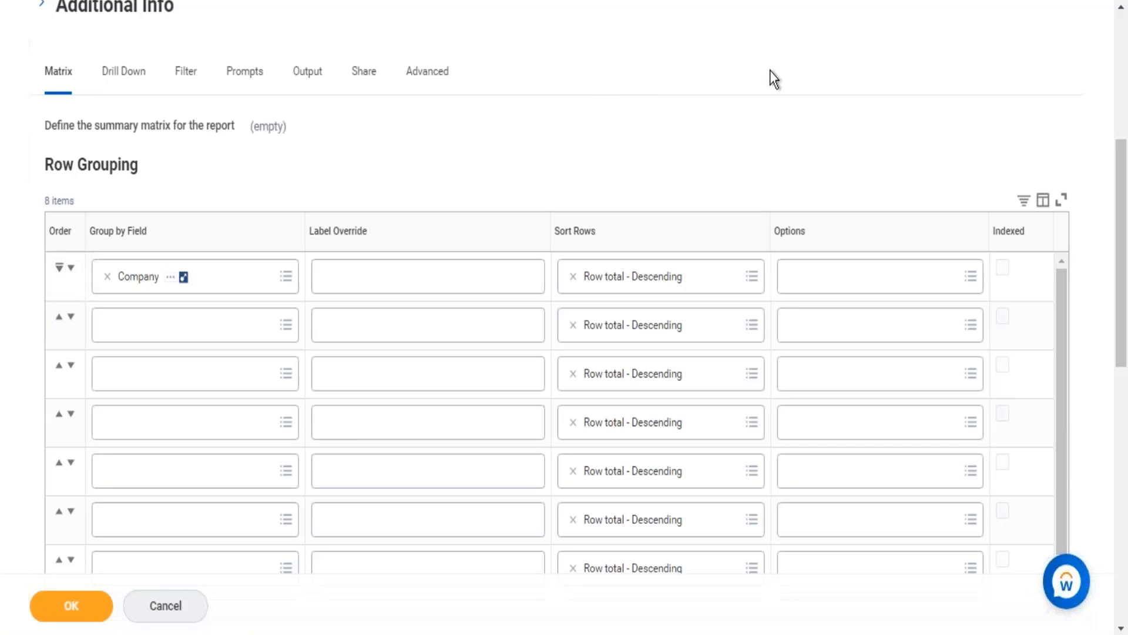
{"action": "scroll", "coordinate": [770, 71], "scroll_direction": "down", "scroll_amount": 10}
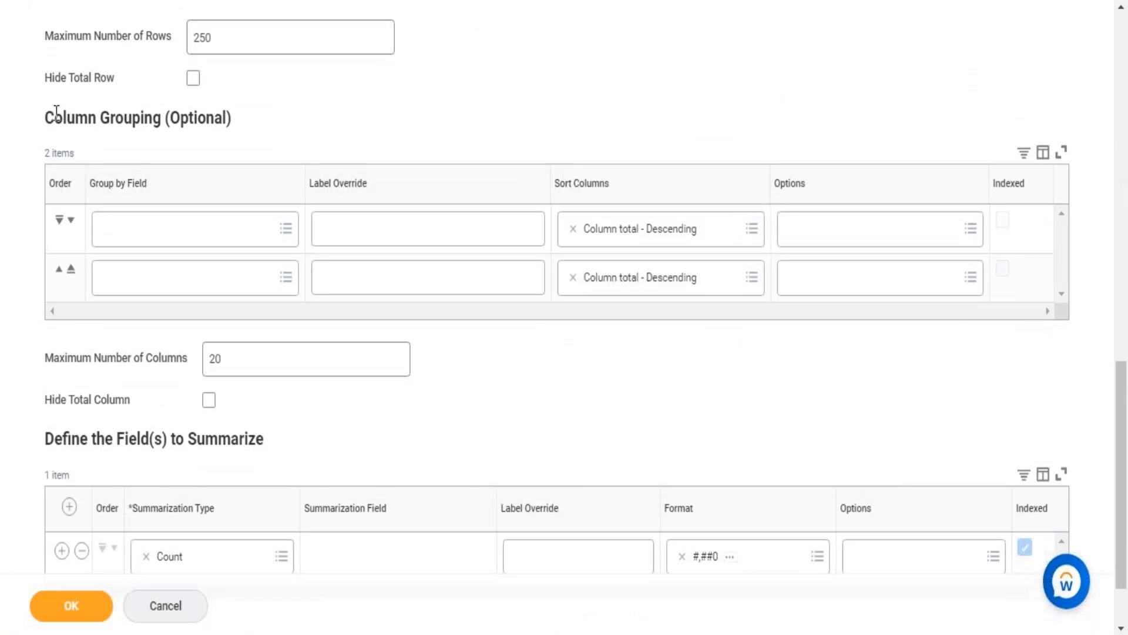
{"action": "left_click_drag", "start_coordinate": [54, 117], "coordinate": [223, 128]}
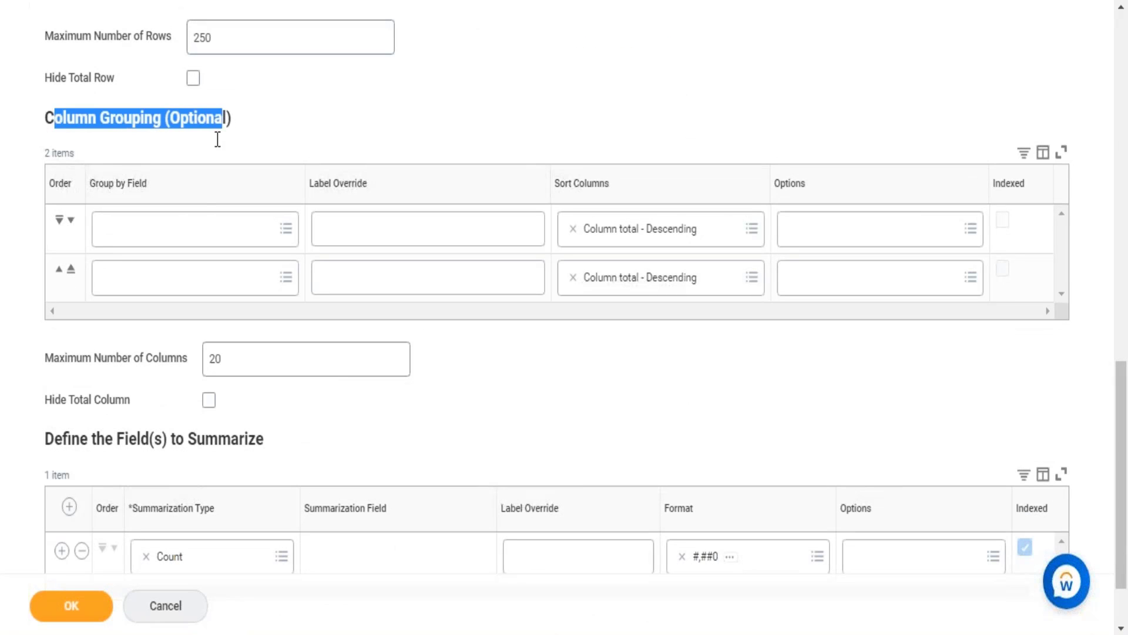
{"action": "left_click", "coordinate": [184, 231]}
{"action": "type", "text": "gender"}
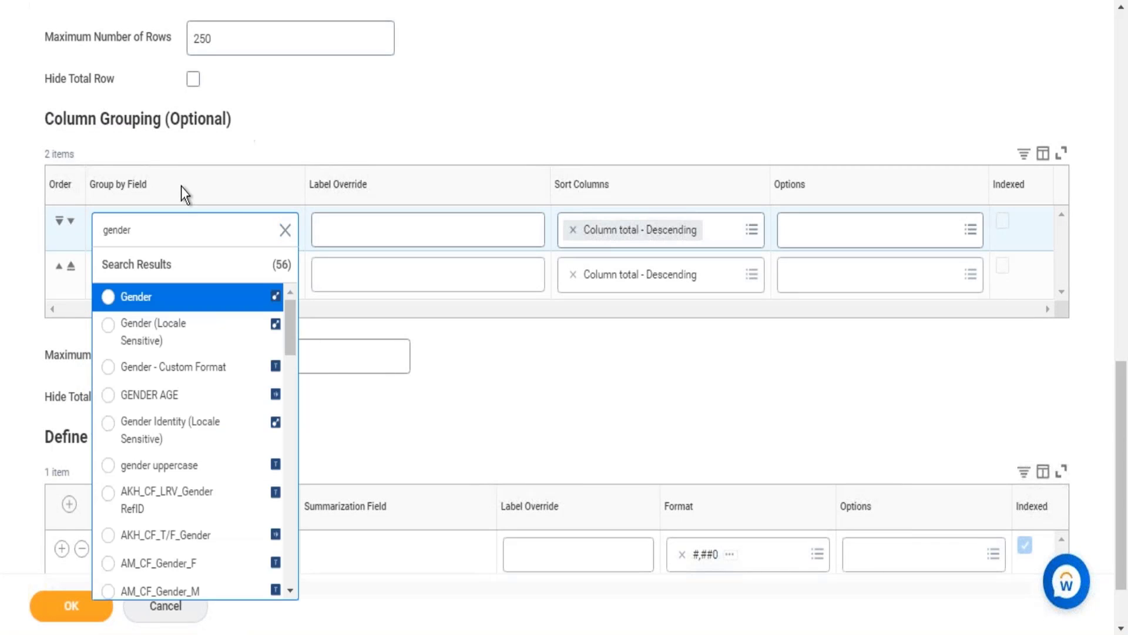
{"action": "left_click", "coordinate": [127, 298]}
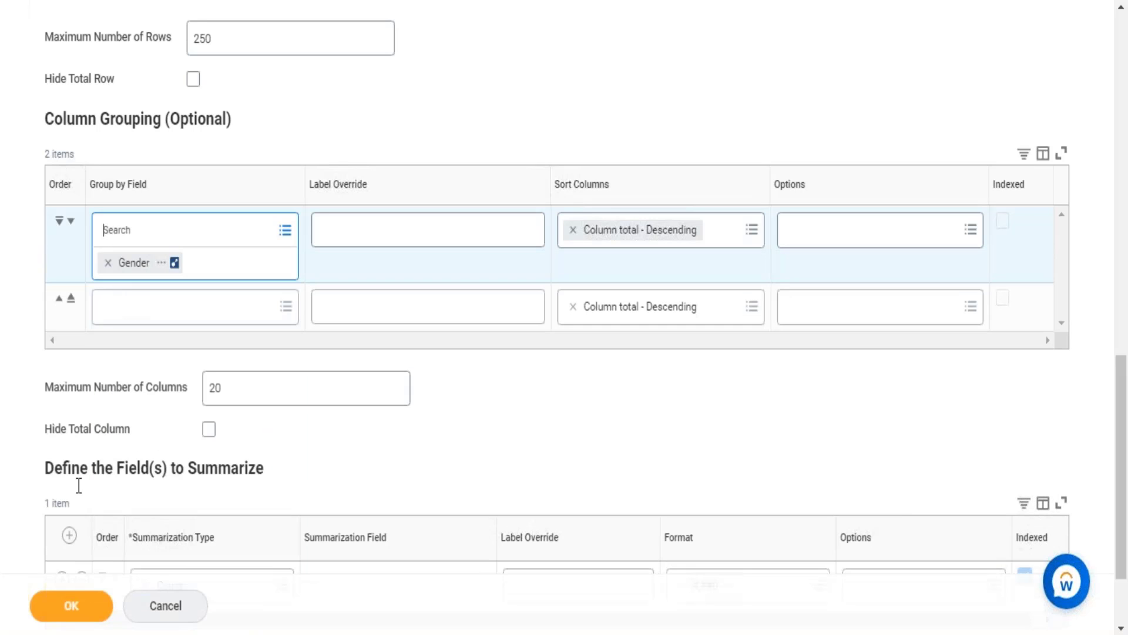
Step: Save the edited report definition and run the report
{"action": "left_click", "coordinate": [68, 608]}
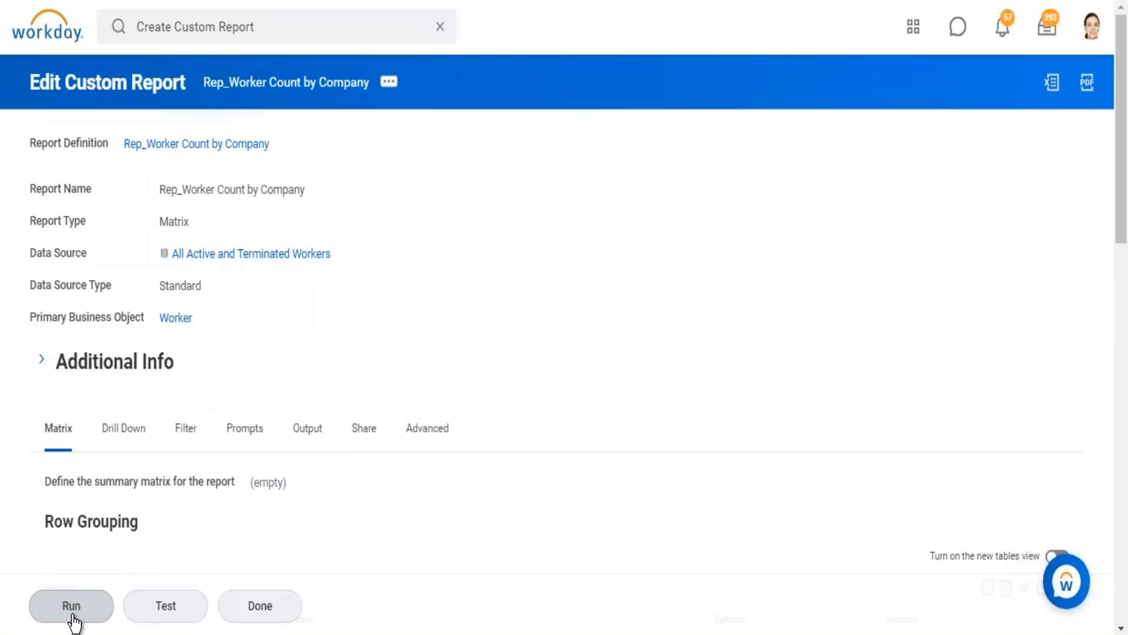
{"action": "left_click", "coordinate": [72, 614]}
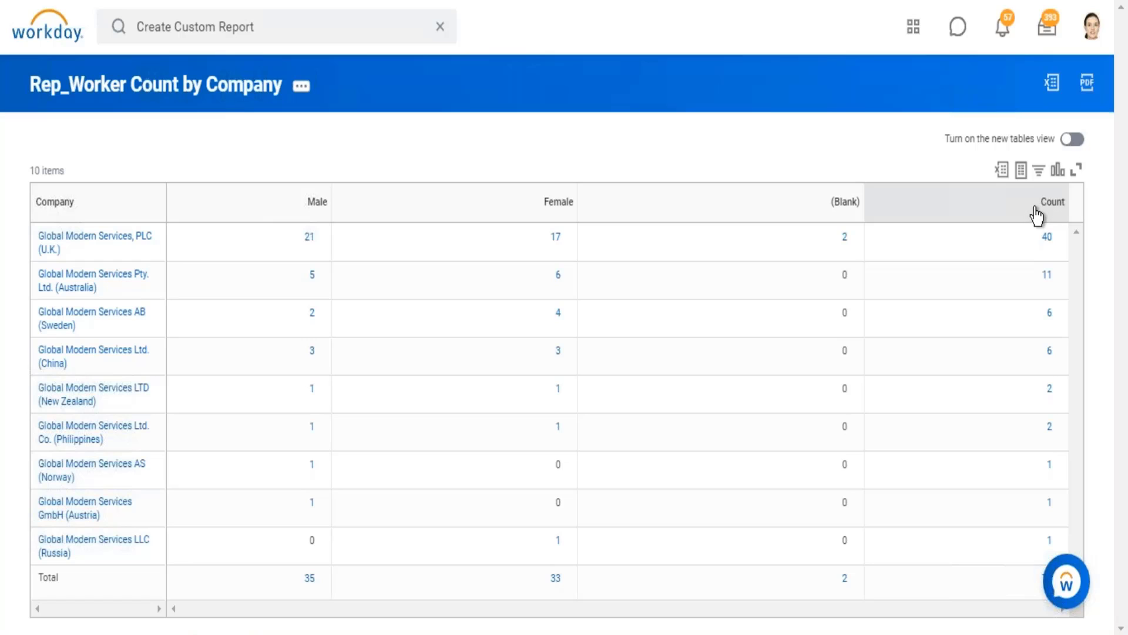
Step: Examine the report's worker counts across the gender columns and down the company rows
{"action": "left_click_drag", "start_coordinate": [1032, 209], "coordinate": [1066, 208]}
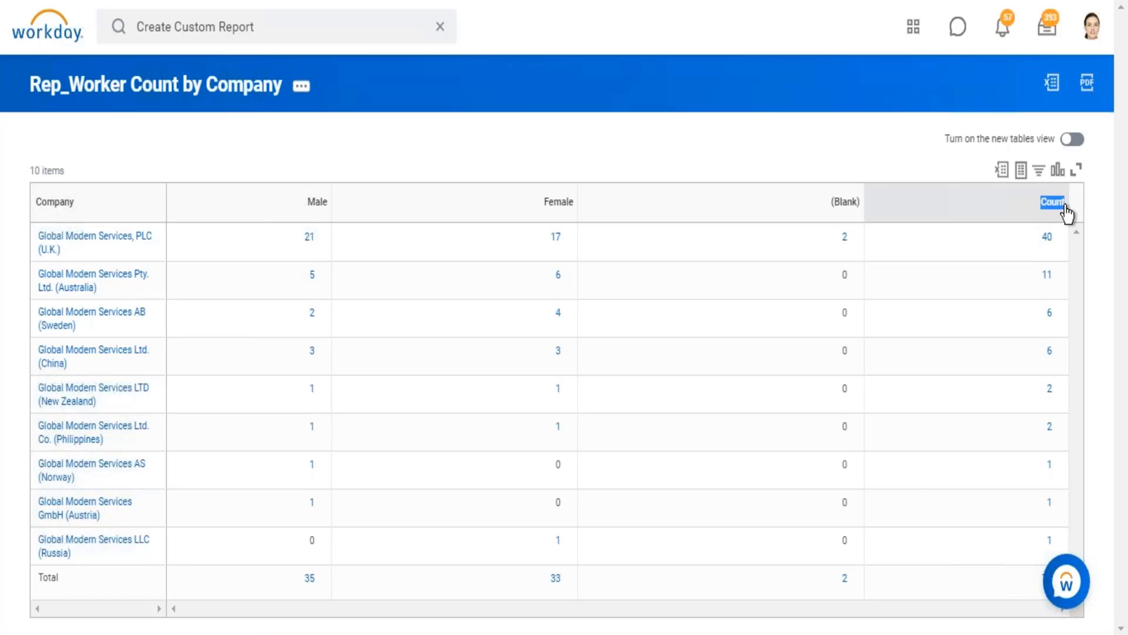
{"action": "left_click", "coordinate": [1066, 211]}
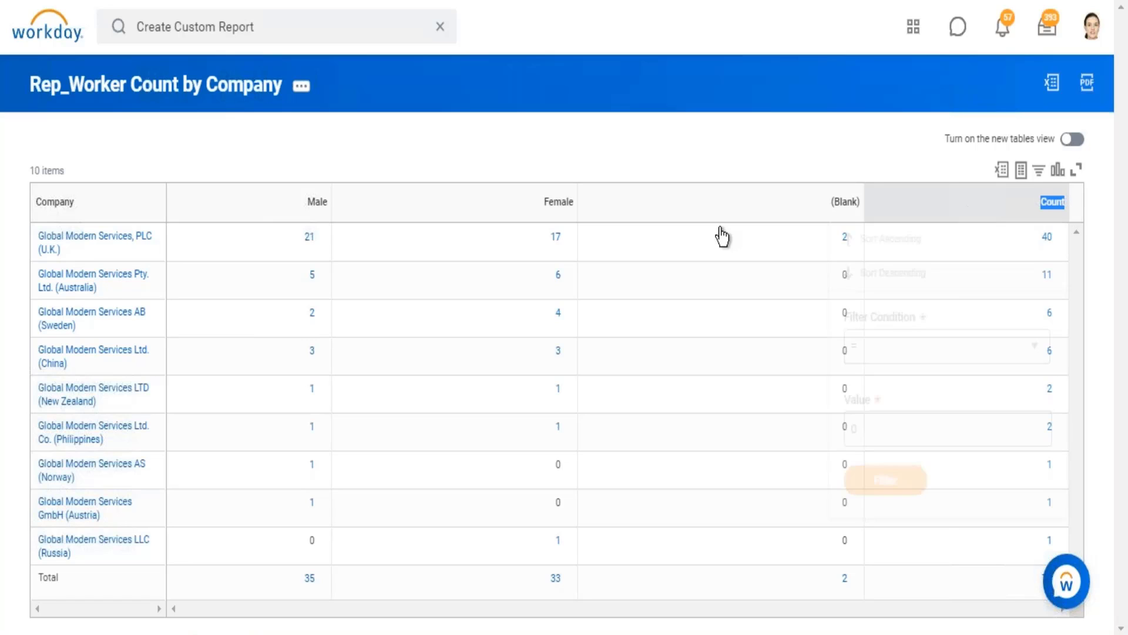
{"action": "left_click", "coordinate": [929, 128]}
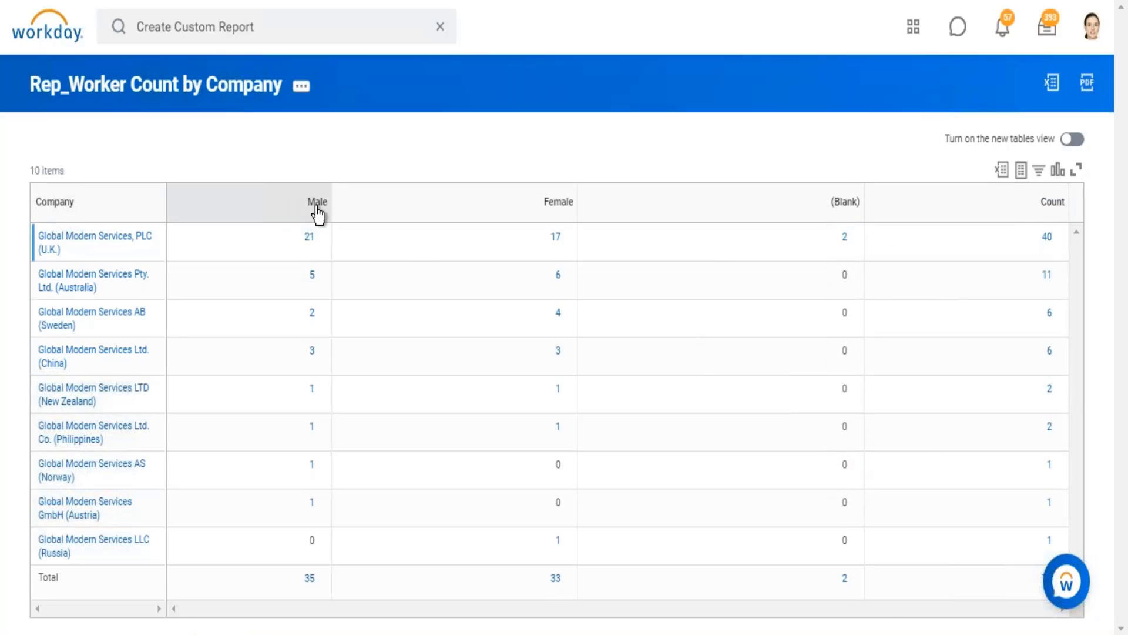
{"action": "left_click_drag", "start_coordinate": [316, 207], "coordinate": [811, 201]}
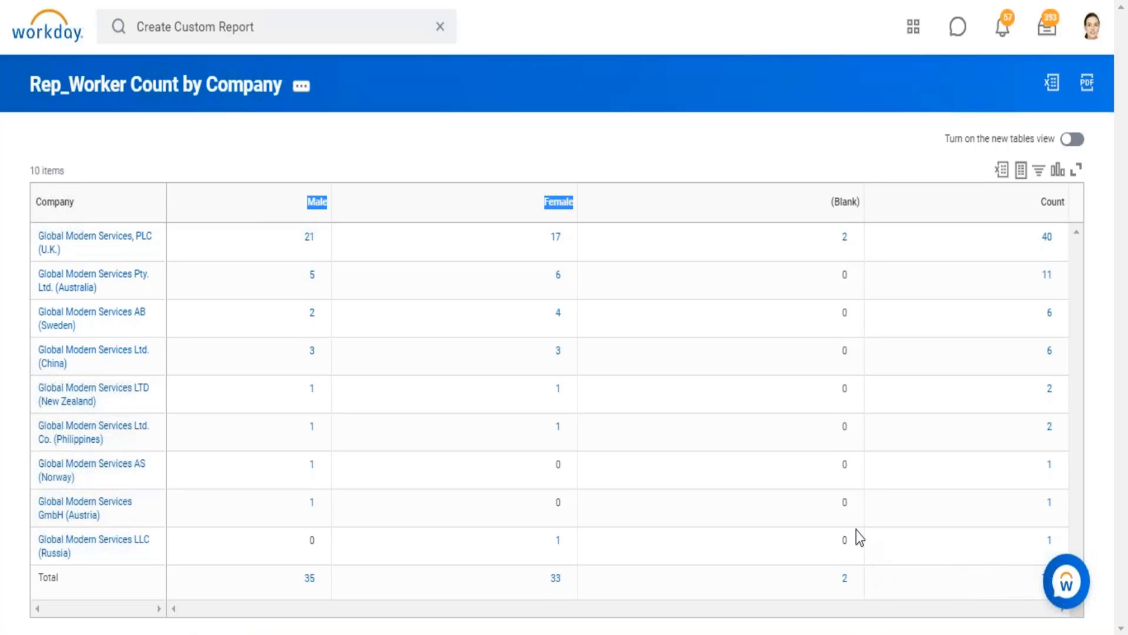
{"action": "left_click", "coordinate": [848, 496]}
{"action": "mouse_move", "coordinate": [423, 185]}
{"action": "left_mouse_down"}
{"action": "mouse_move", "coordinate": [661, 182]}
{"action": "mouse_move", "coordinate": [675, 188]}
{"action": "mouse_move", "coordinate": [661, 211]}
{"action": "left_mouse_up"}
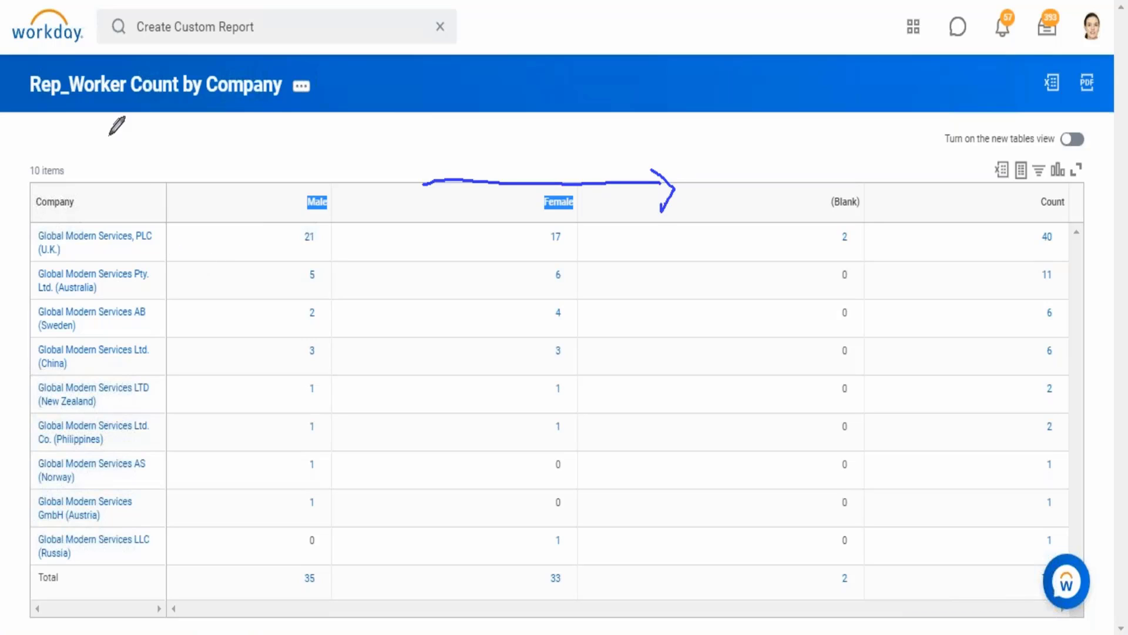
{"action": "mouse_move", "coordinate": [101, 130]}
{"action": "left_mouse_down"}
{"action": "mouse_move", "coordinate": [94, 253]}
{"action": "mouse_move", "coordinate": [111, 255]}
{"action": "mouse_move", "coordinate": [143, 210]}
{"action": "left_mouse_up"}
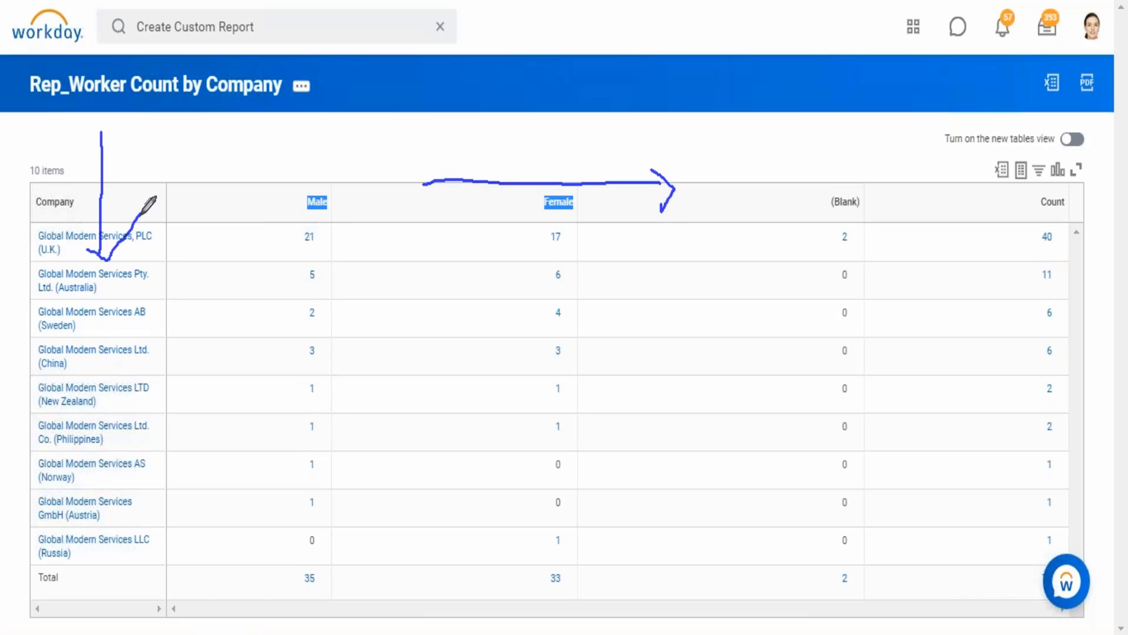
{"action": "key", "text": "Escape"}
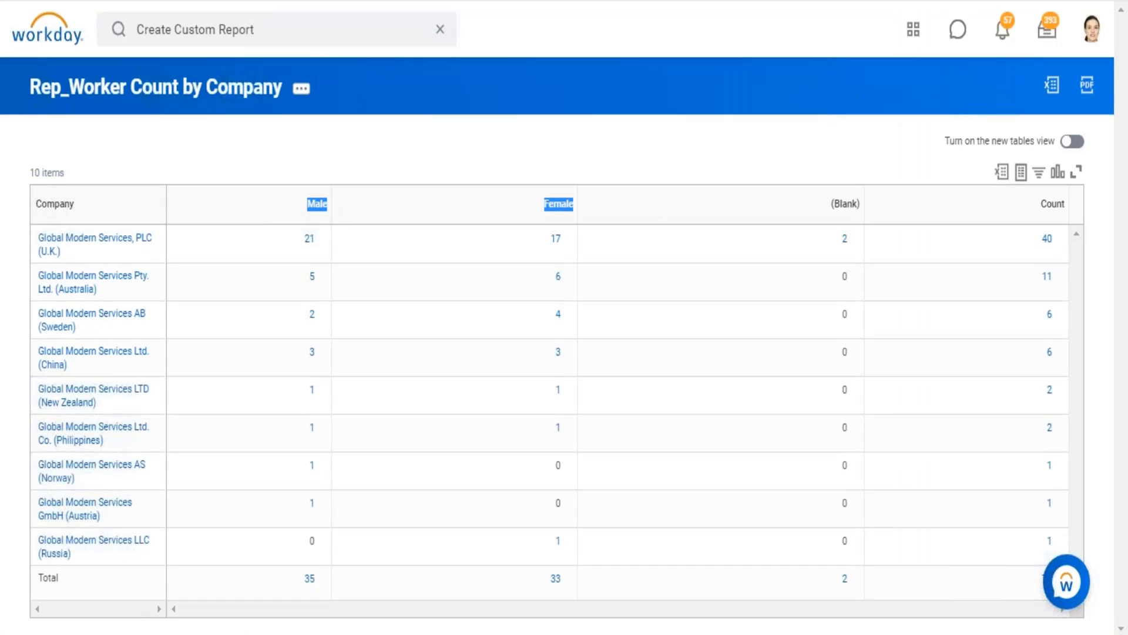
Step: Return to the already open view of the Rep_Worker Count by Company report definition
{"action": "left_click", "coordinate": [531, 69]}
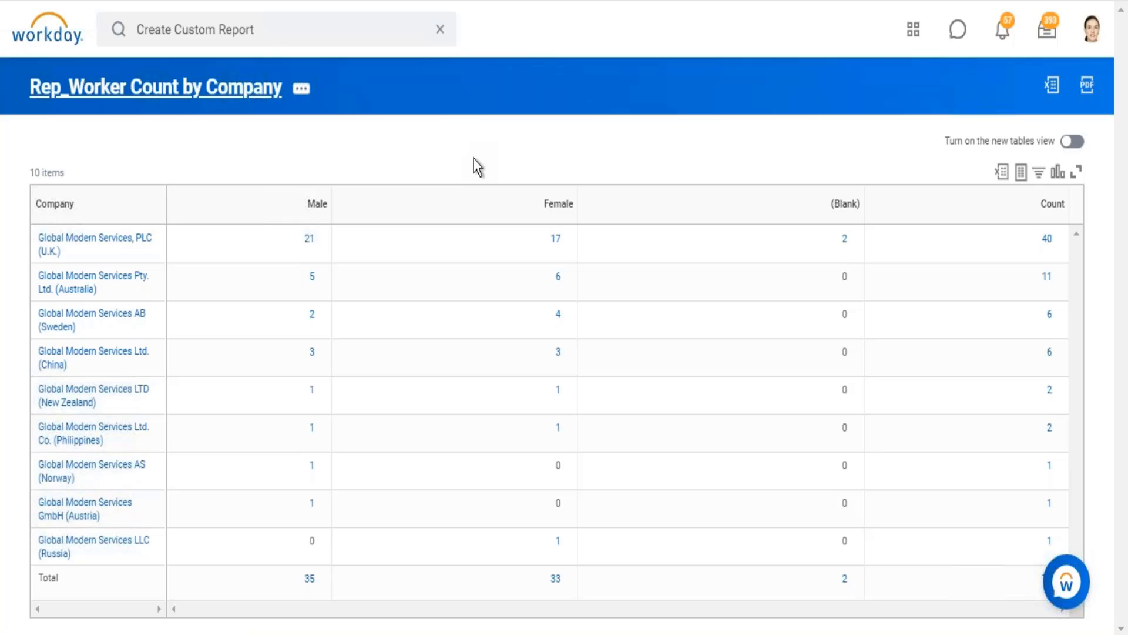
{"action": "key", "text": "ctrl+shift+Tab"}
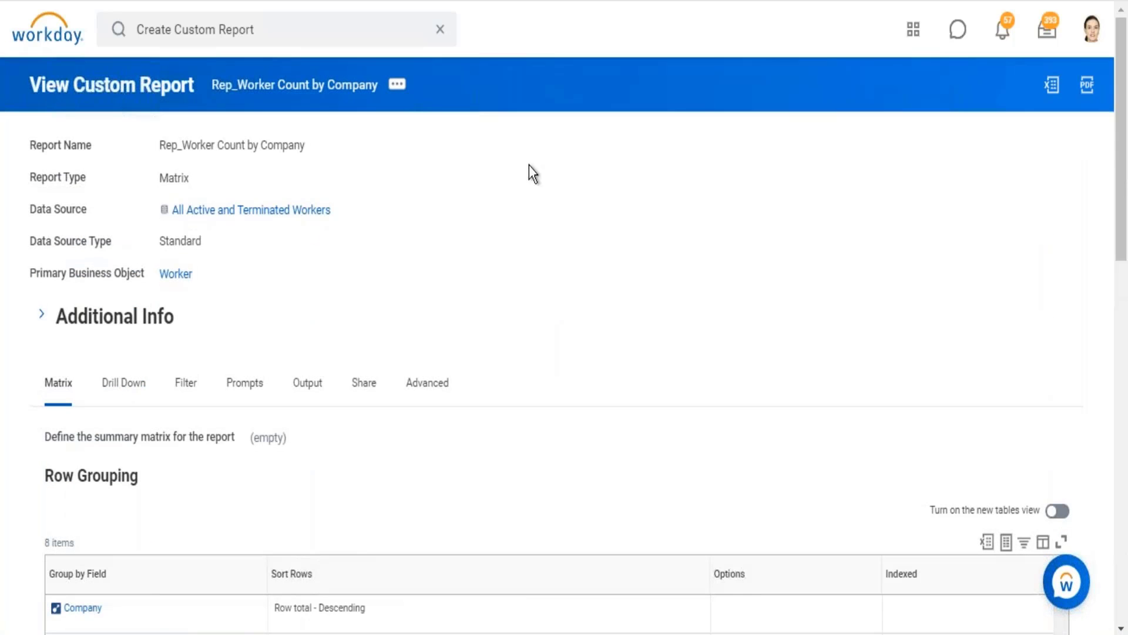
Step: Open the Rep_Worker Count by Company report definition for editing
{"action": "scroll", "coordinate": [593, 187], "scroll_direction": "down", "scroll_amount": 4}
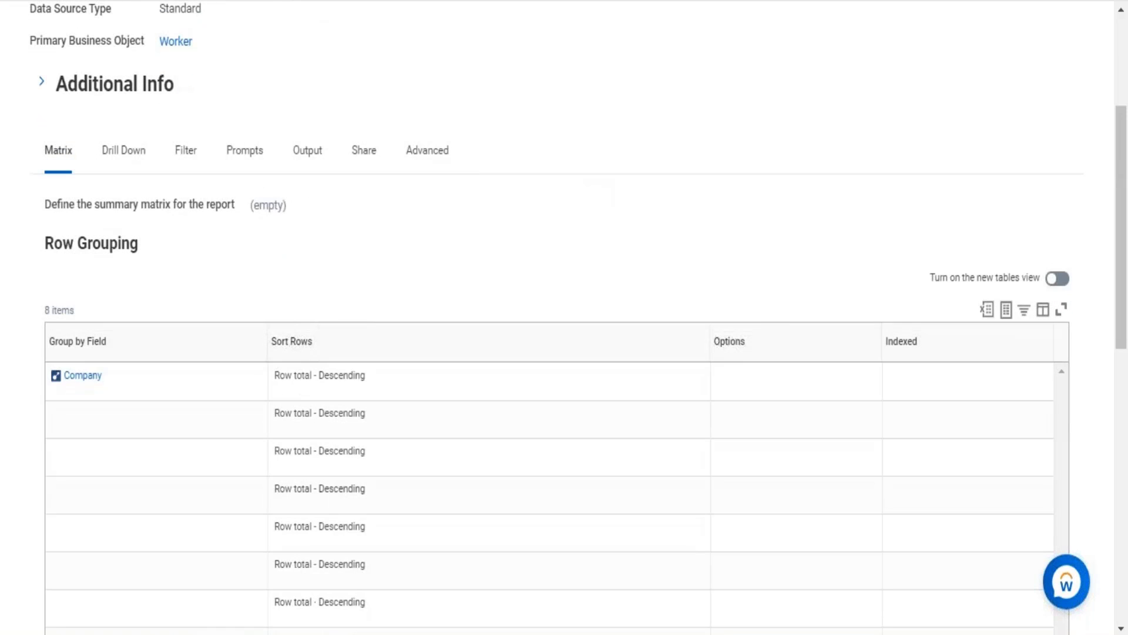
{"action": "scroll", "coordinate": [563, 317], "scroll_direction": "up", "scroll_amount": 4}
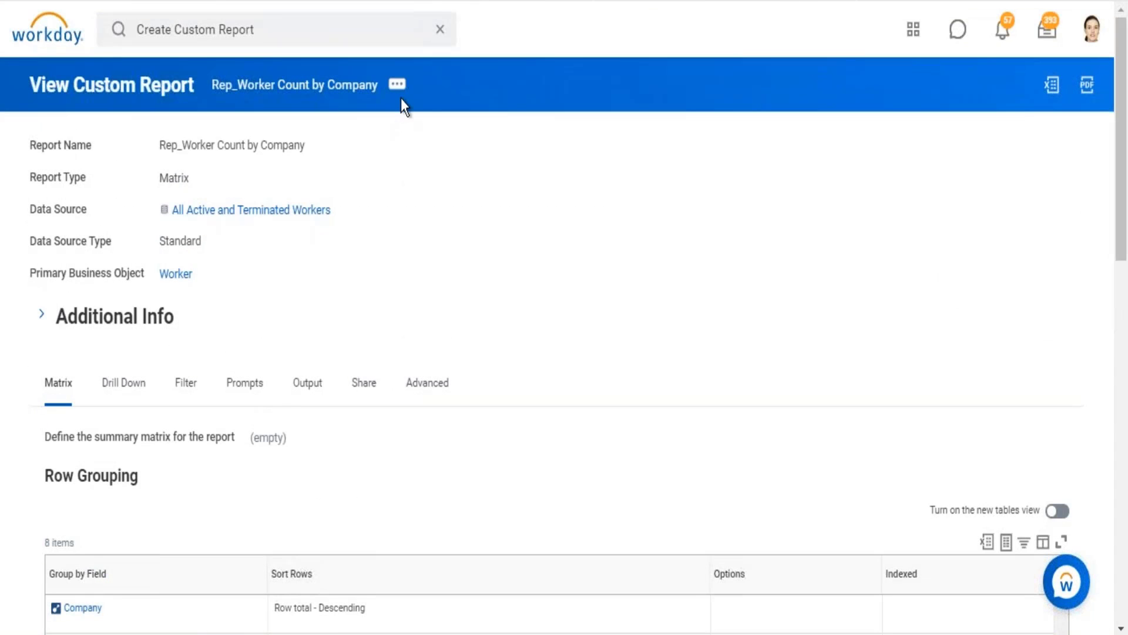
{"action": "left_click", "coordinate": [398, 91]}
{"action": "mouse_move", "coordinate": [433, 142]}
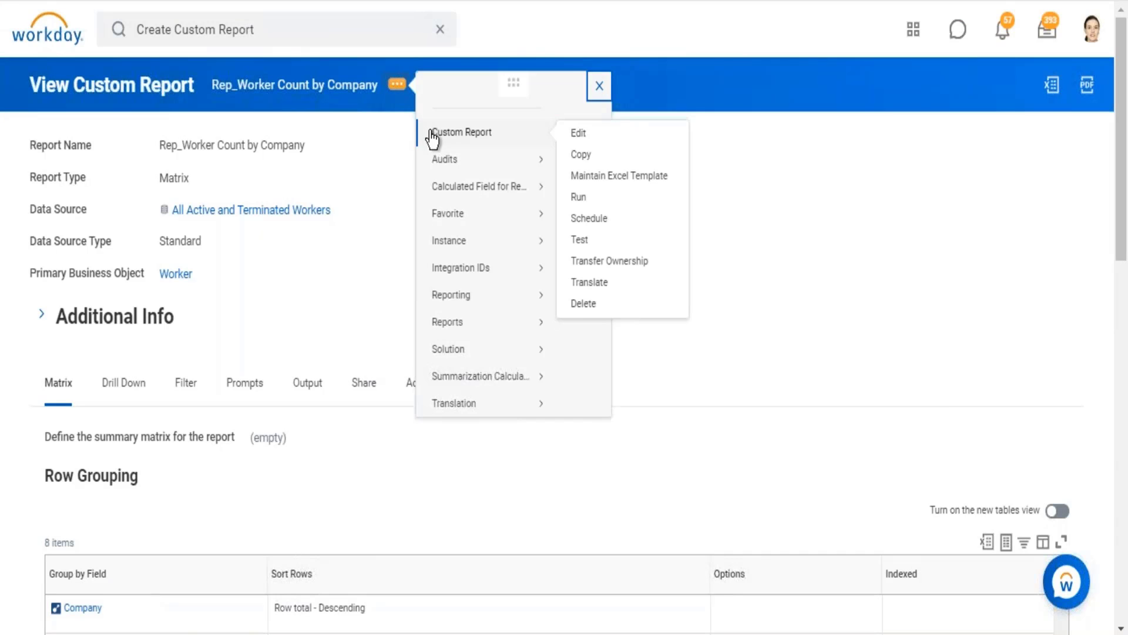
{"action": "left_click", "coordinate": [579, 141]}
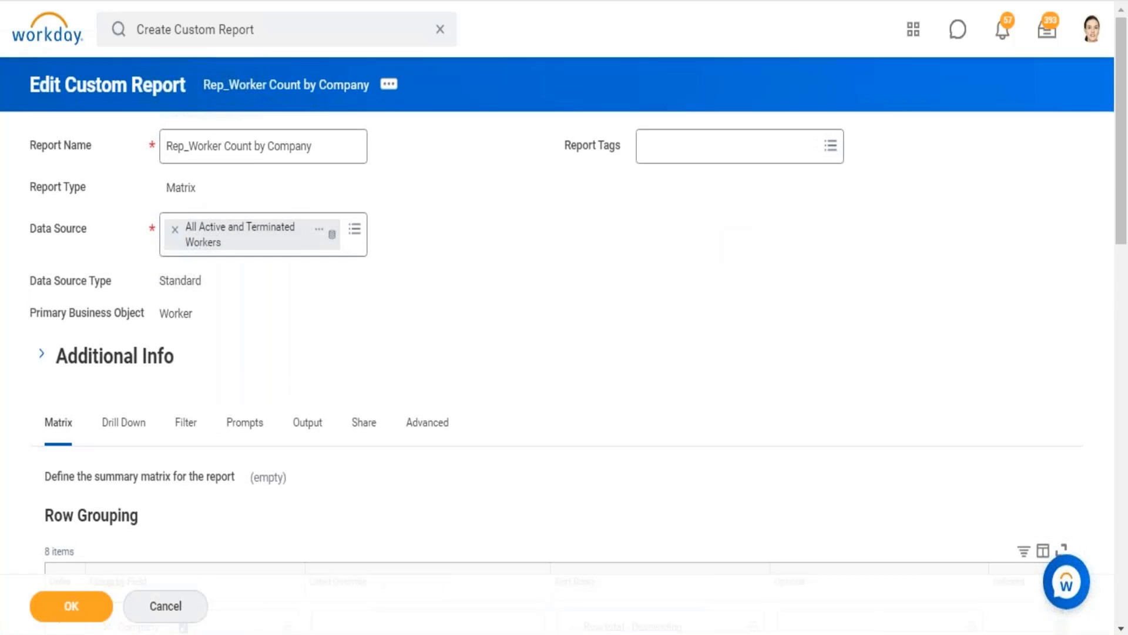
Step: Examine how many grouping fields the matrix's Row Grouping and Column Grouping tables allow
{"action": "scroll", "coordinate": [564, 317], "scroll_direction": "down", "scroll_amount": 10}
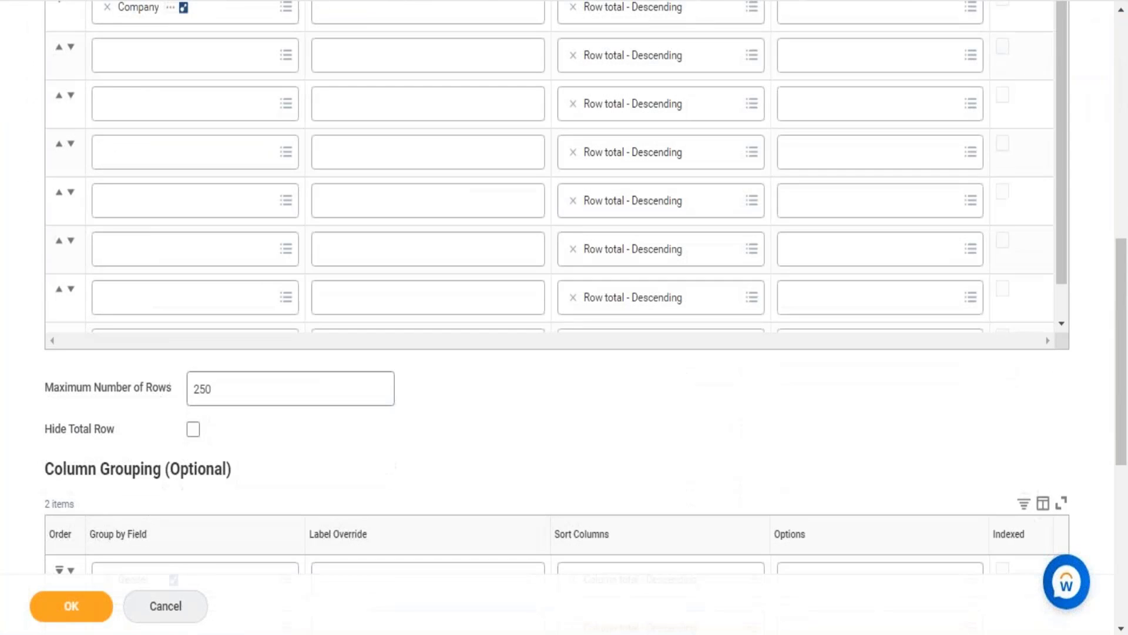
{"action": "scroll", "coordinate": [219, 131], "scroll_direction": "up", "scroll_amount": 3}
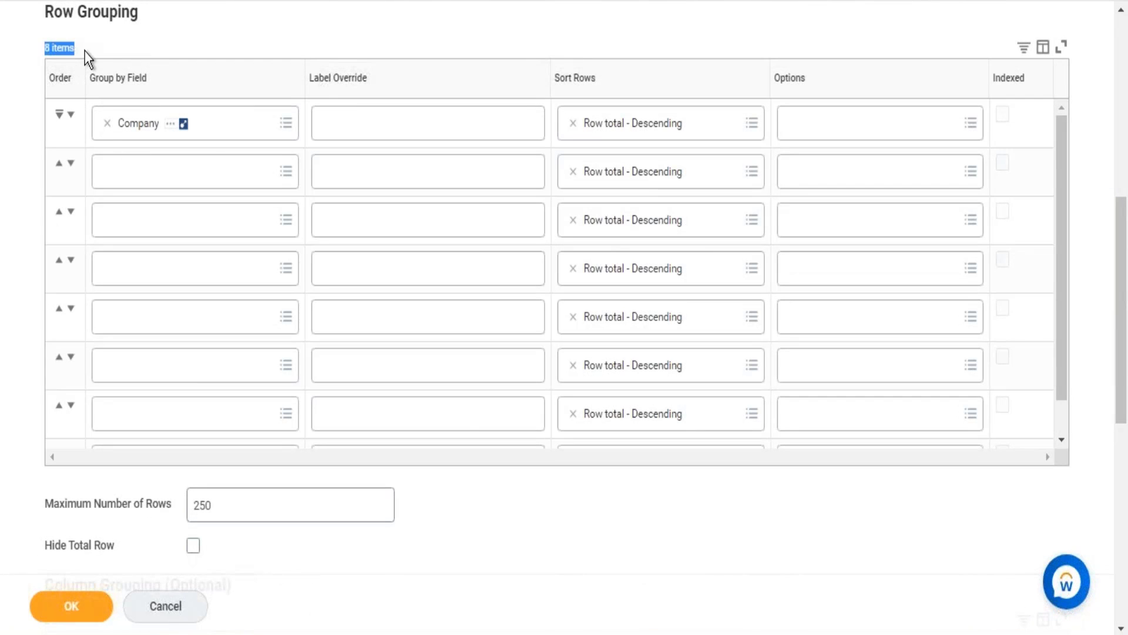
{"action": "left_click", "coordinate": [563, 541]}
{"action": "scroll", "coordinate": [563, 541], "scroll_direction": "down", "scroll_amount": 3}
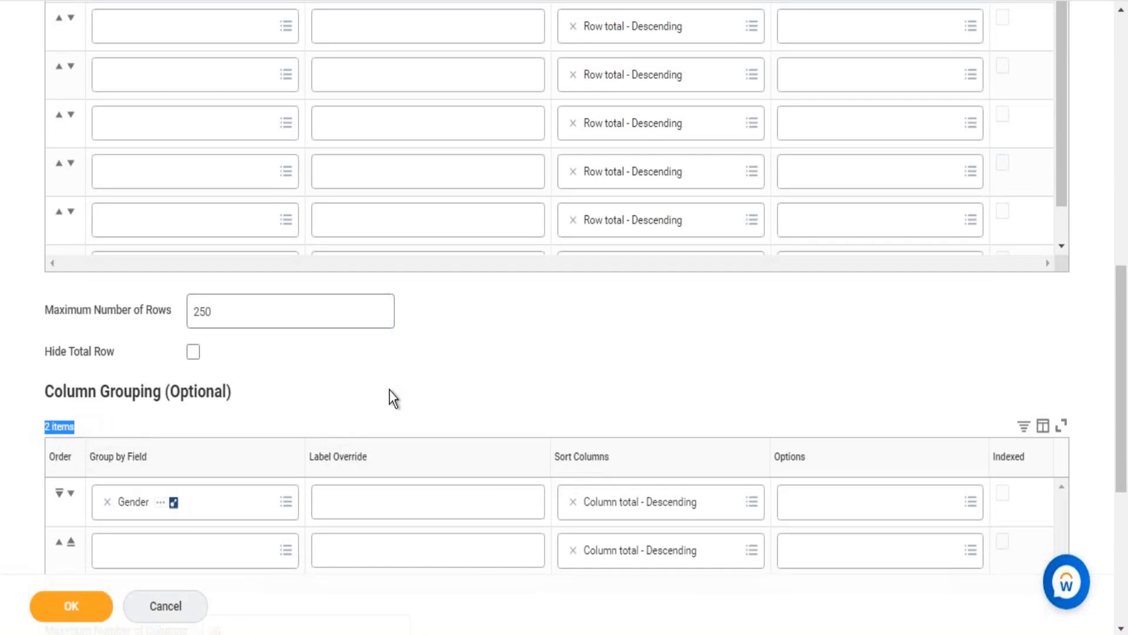
{"action": "left_click", "coordinate": [628, 387]}
{"action": "scroll", "coordinate": [629, 388], "scroll_direction": "up", "scroll_amount": 10}
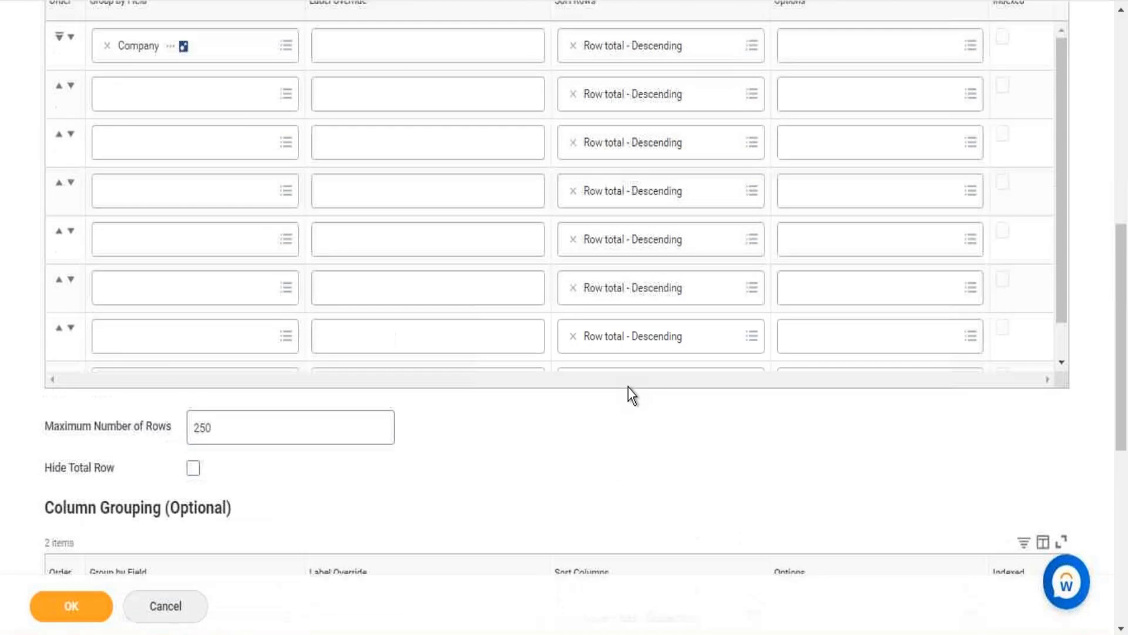
{"action": "scroll", "coordinate": [629, 388], "scroll_direction": "down", "scroll_amount": 3}
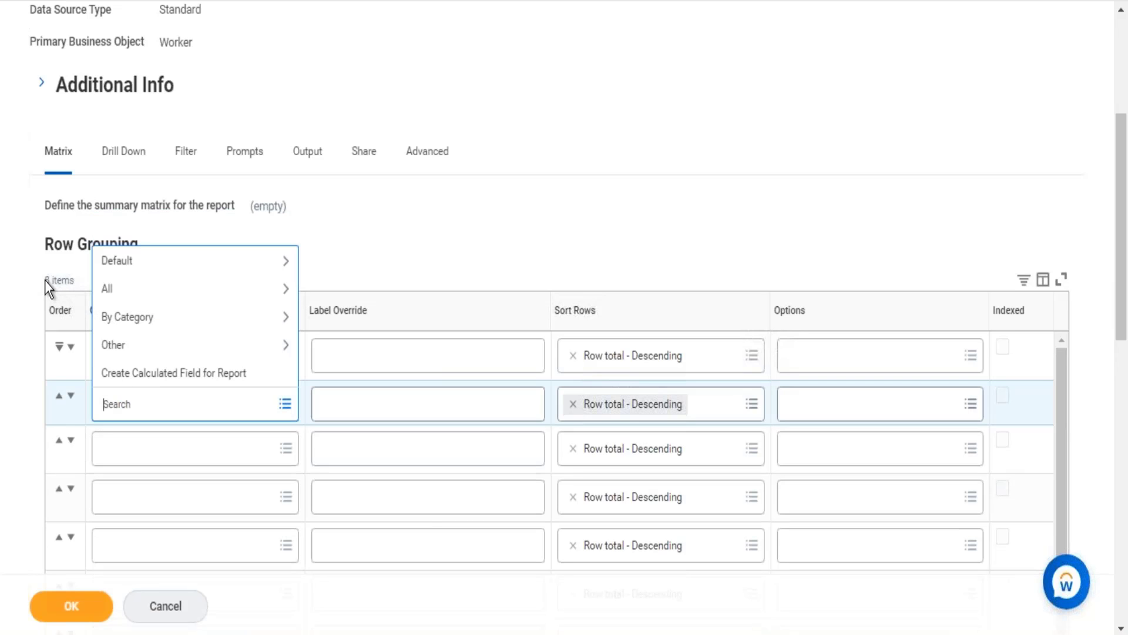
{"action": "left_click", "coordinate": [45, 281]}
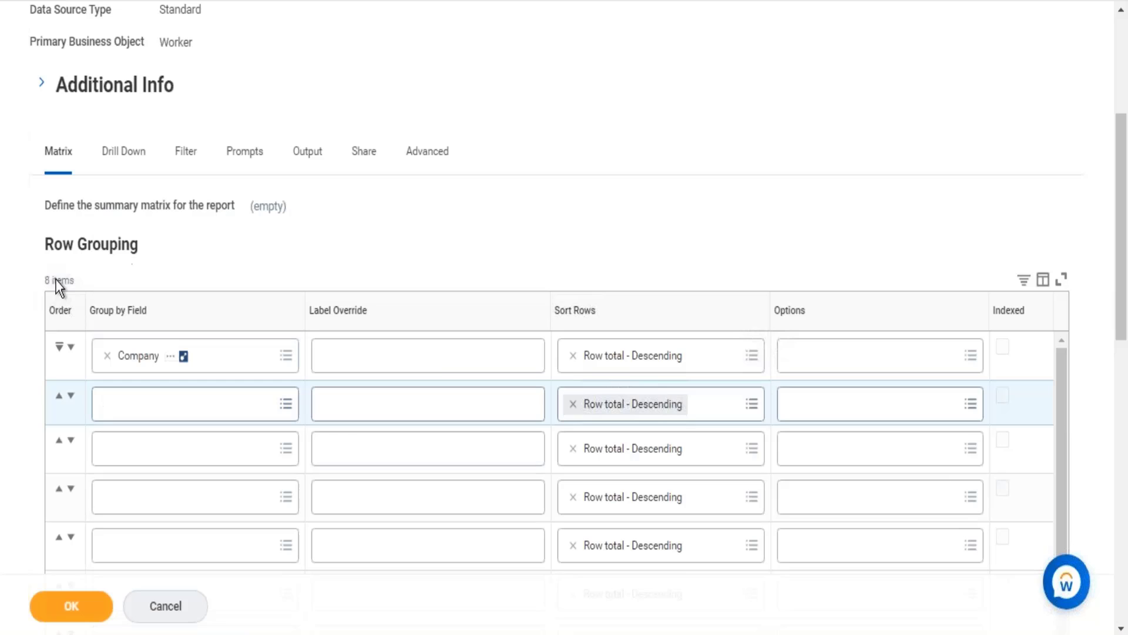
Step: Add Location Address - Country as the second Row Grouping field, with Country as its label override
{"action": "left_click", "coordinate": [124, 407]}
{"action": "type", "text": "loc"}
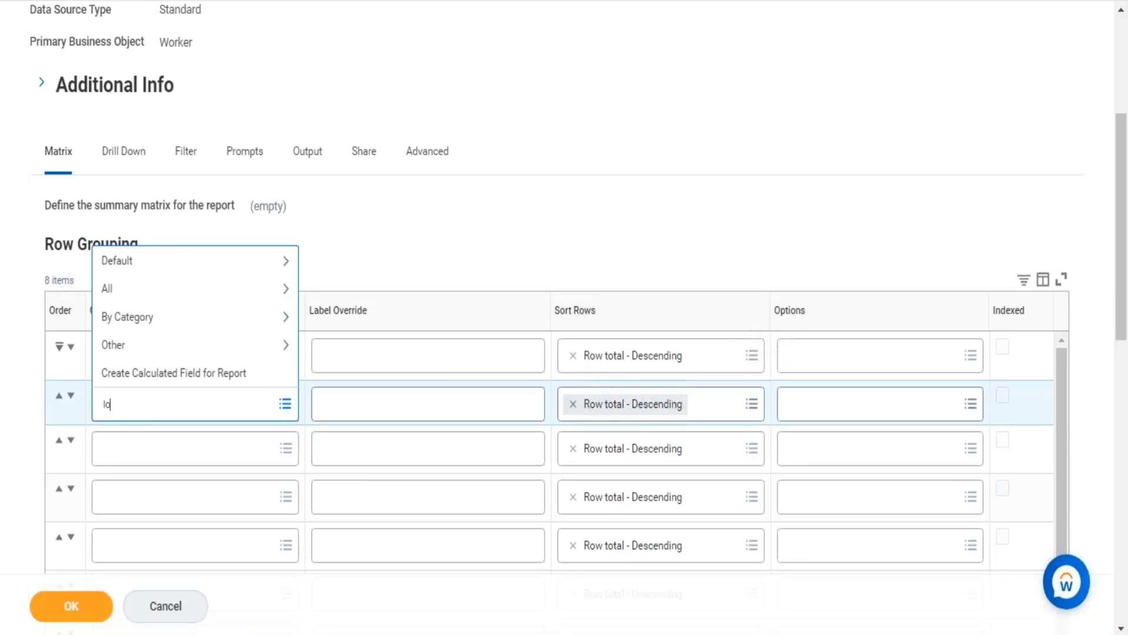
{"action": "key", "text": "BackSpace"}
{"action": "type", "text": "coation"}
{"action": "key", "text": "BackSpace"}
{"action": "key", "text": "BackSpace"}
{"action": "key", "text": "BackSpace"}
{"action": "key", "text": "BackSpace"}
{"action": "key", "text": "BackSpace"}
{"action": "key", "text": "BackSpace"}
{"action": "type", "text": "ation country"}
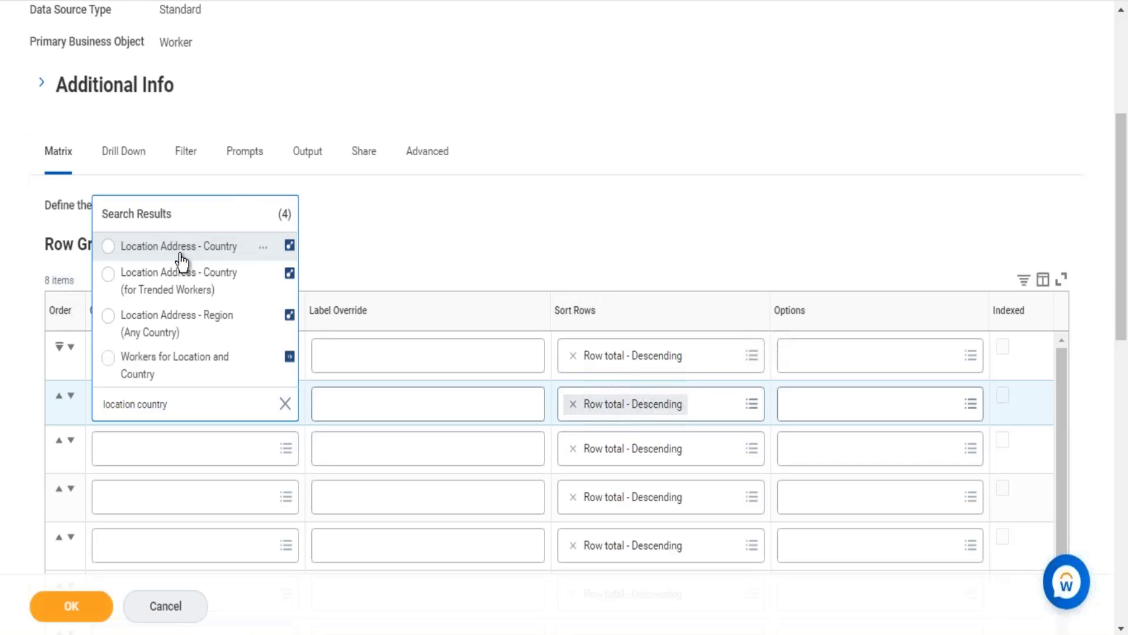
{"action": "left_click", "coordinate": [181, 252]}
{"action": "left_click", "coordinate": [386, 405]}
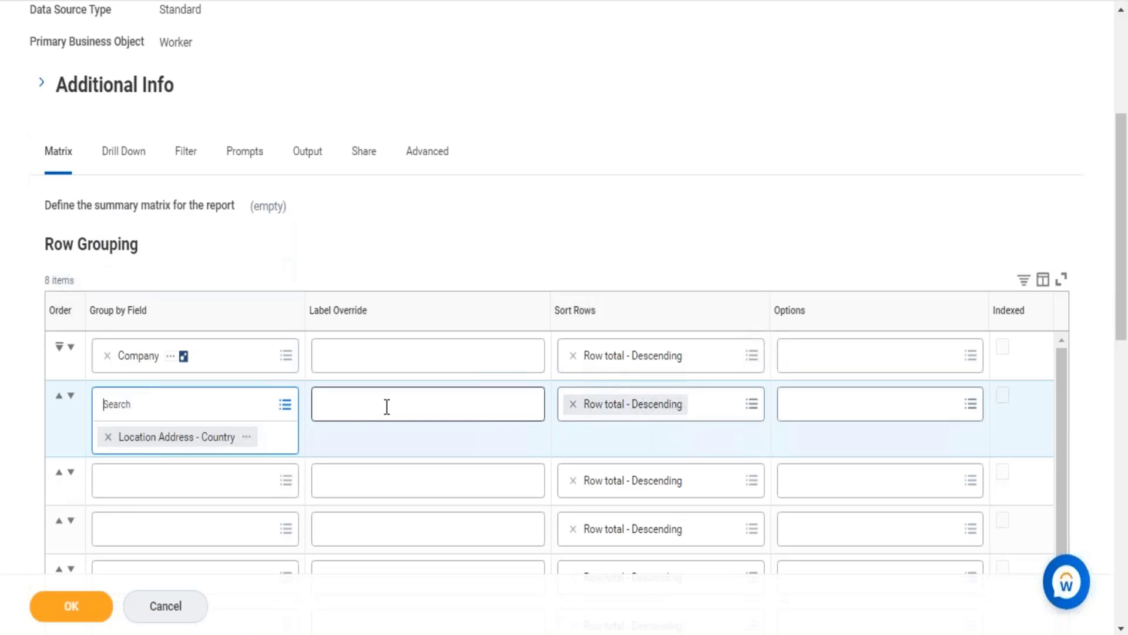
{"action": "type", "text": "Country"}
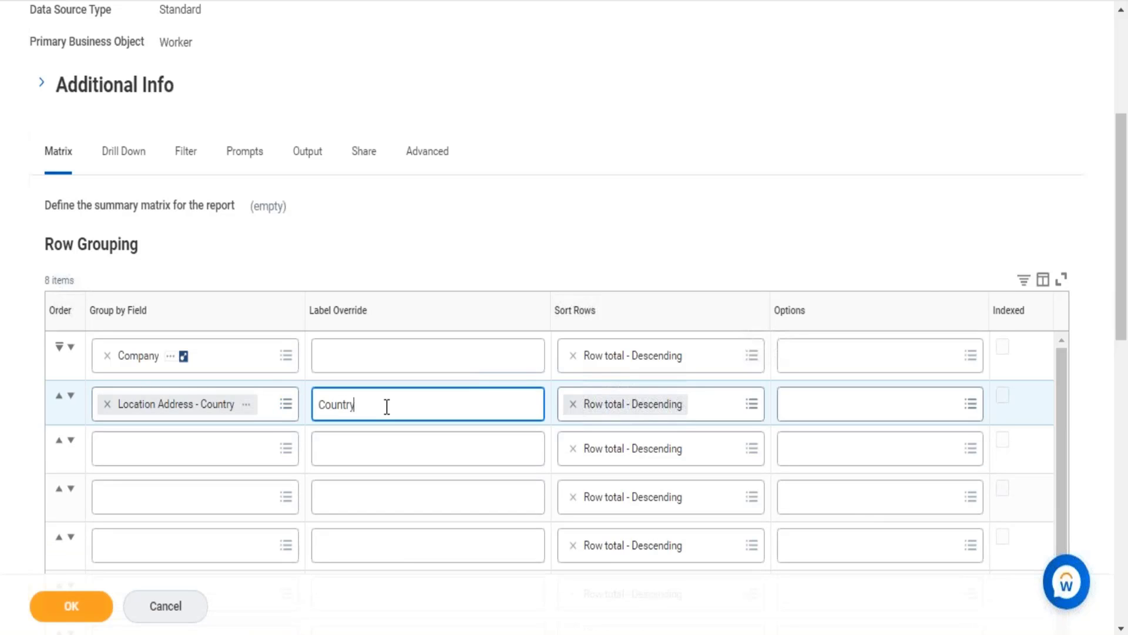
Step: Set the row sorting of both the Company and Location Address - Country groupings to Alphabetical - Ascending
{"action": "left_click", "coordinate": [767, 354]}
{"action": "left_click", "coordinate": [734, 358]}
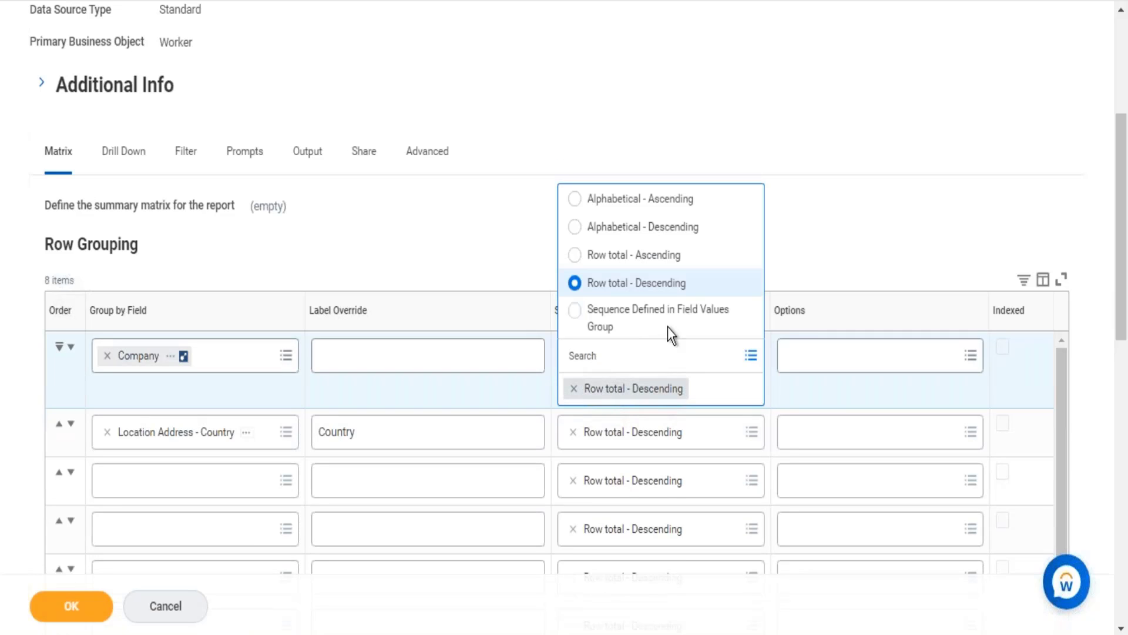
{"action": "left_click", "coordinate": [680, 197]}
{"action": "left_click", "coordinate": [764, 424]}
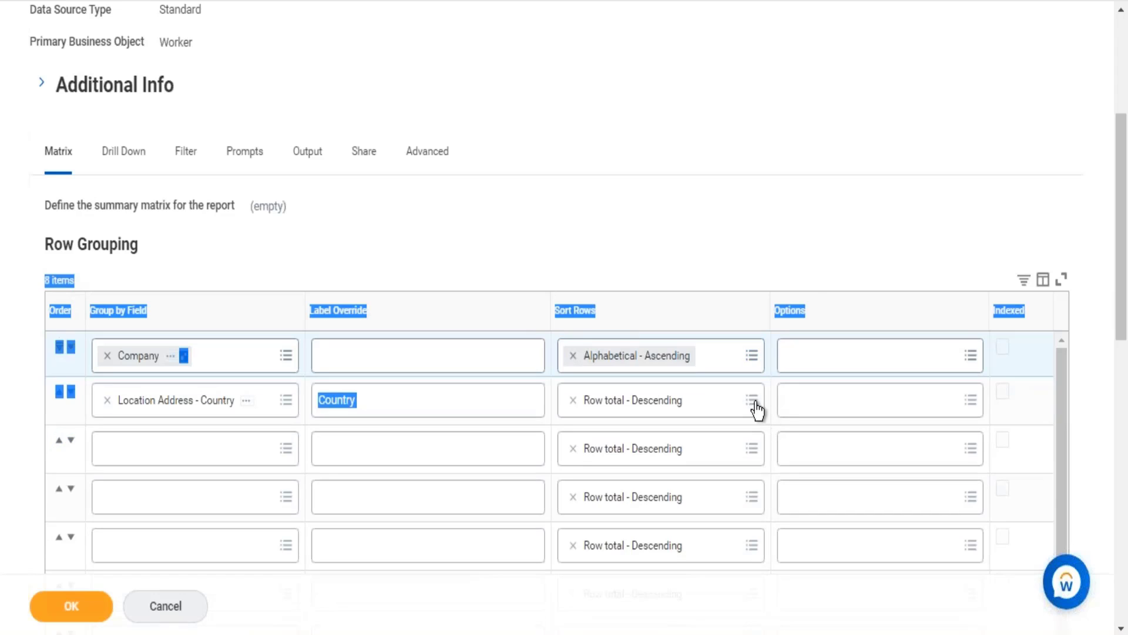
{"action": "left_click", "coordinate": [752, 402]}
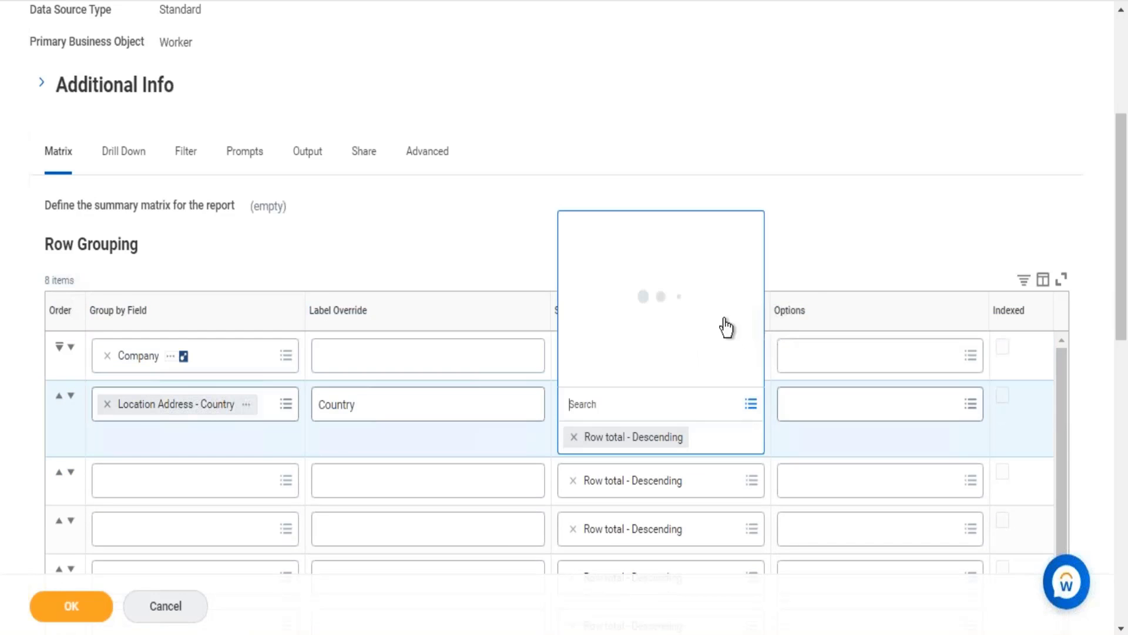
{"action": "left_click", "coordinate": [656, 234]}
{"action": "left_click", "coordinate": [752, 403]}
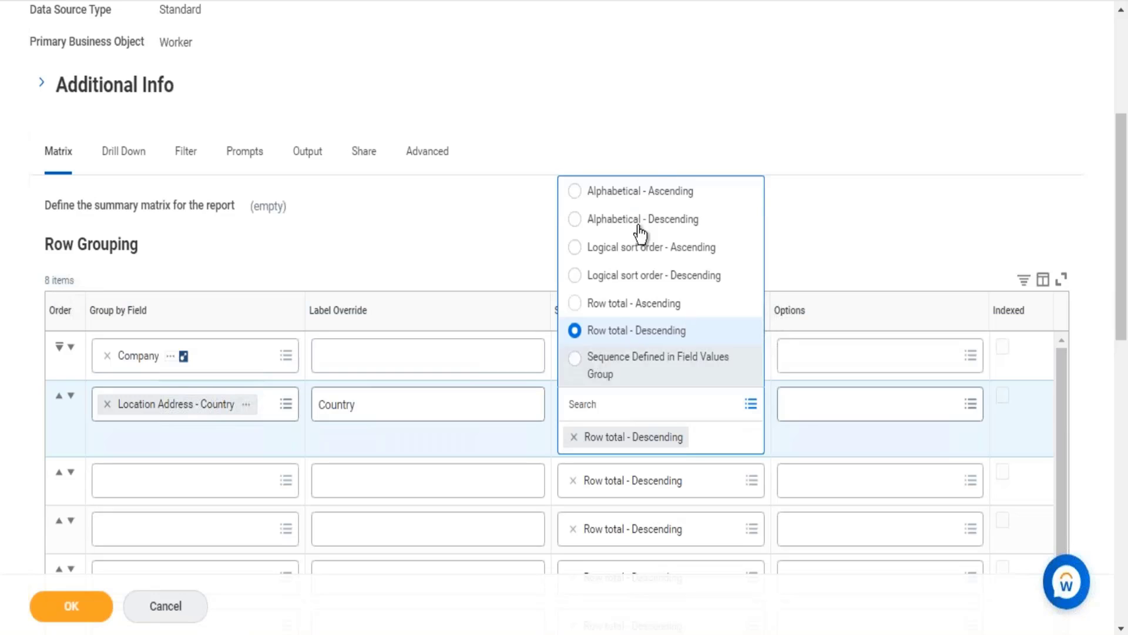
{"action": "left_click", "coordinate": [658, 190]}
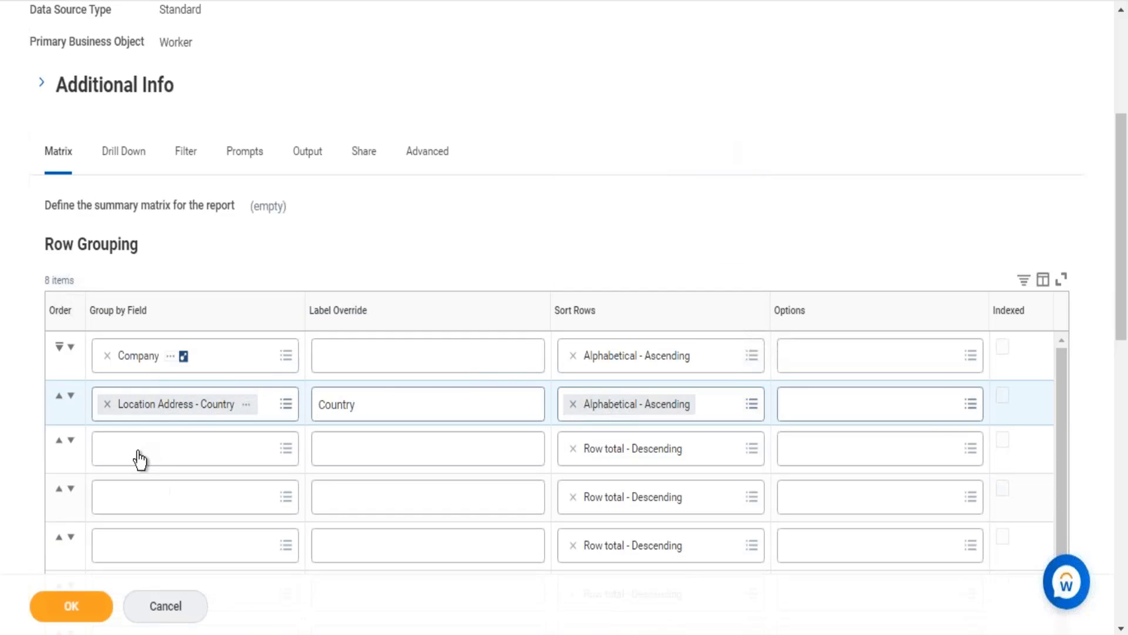
Step: Save the report definition with its company and country row groupings and run the report
{"action": "left_click", "coordinate": [140, 460]}
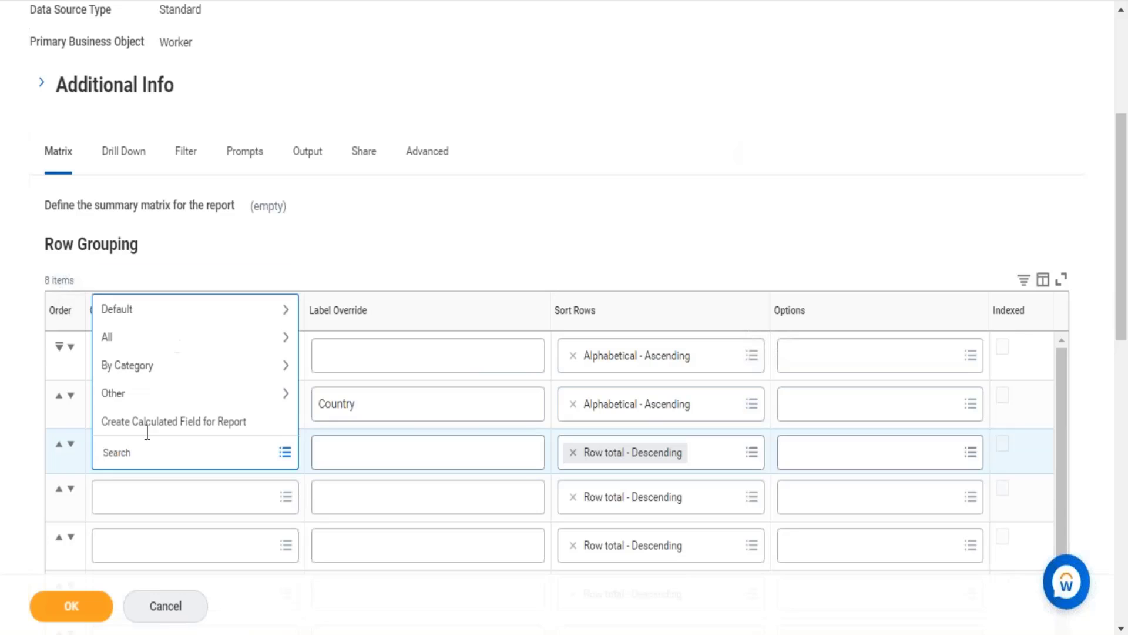
{"action": "left_click", "coordinate": [347, 242]}
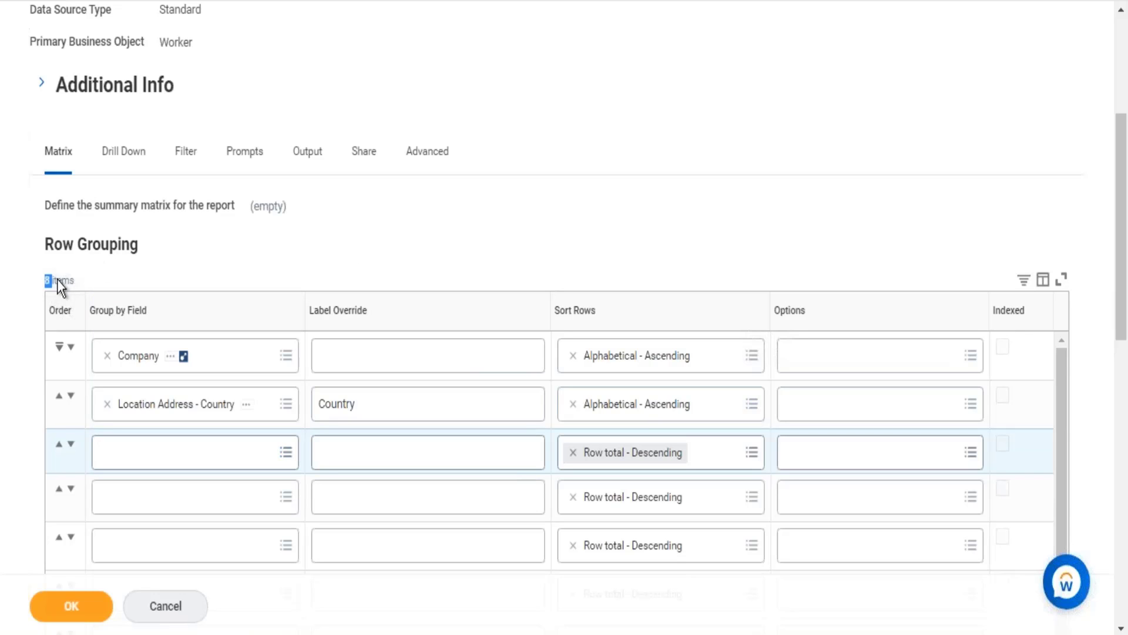
{"action": "left_click", "coordinate": [72, 606]}
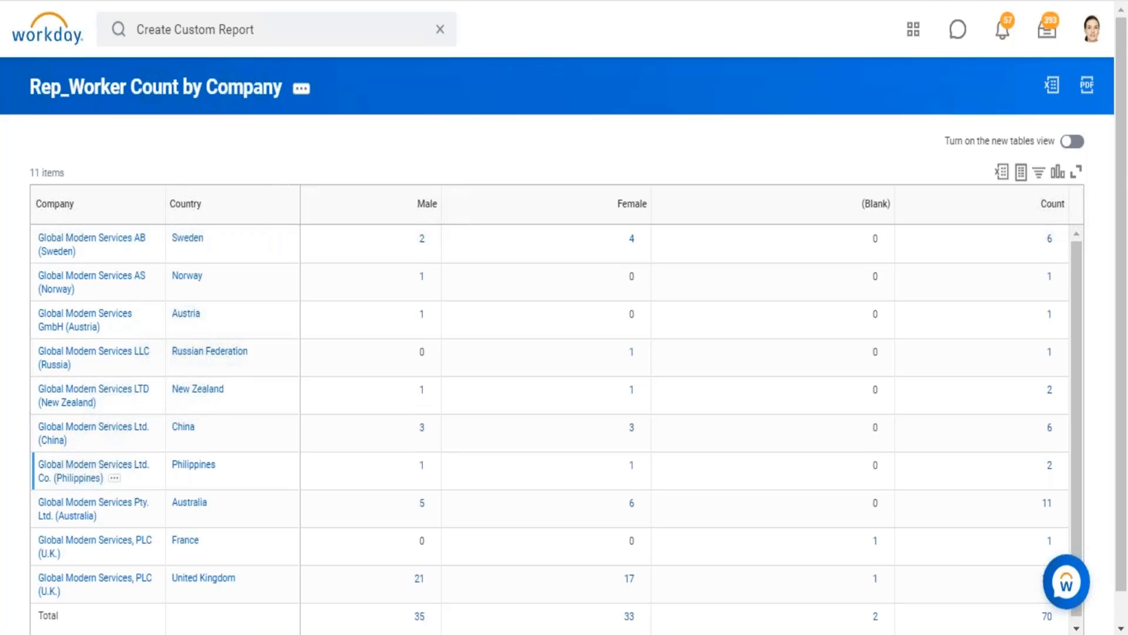
Step: Compare the France and United Kingdom worker counts listed for Global Modern Services, PLC (U.K.)
{"action": "scroll", "coordinate": [64, 476], "scroll_direction": "down", "scroll_amount": 1}
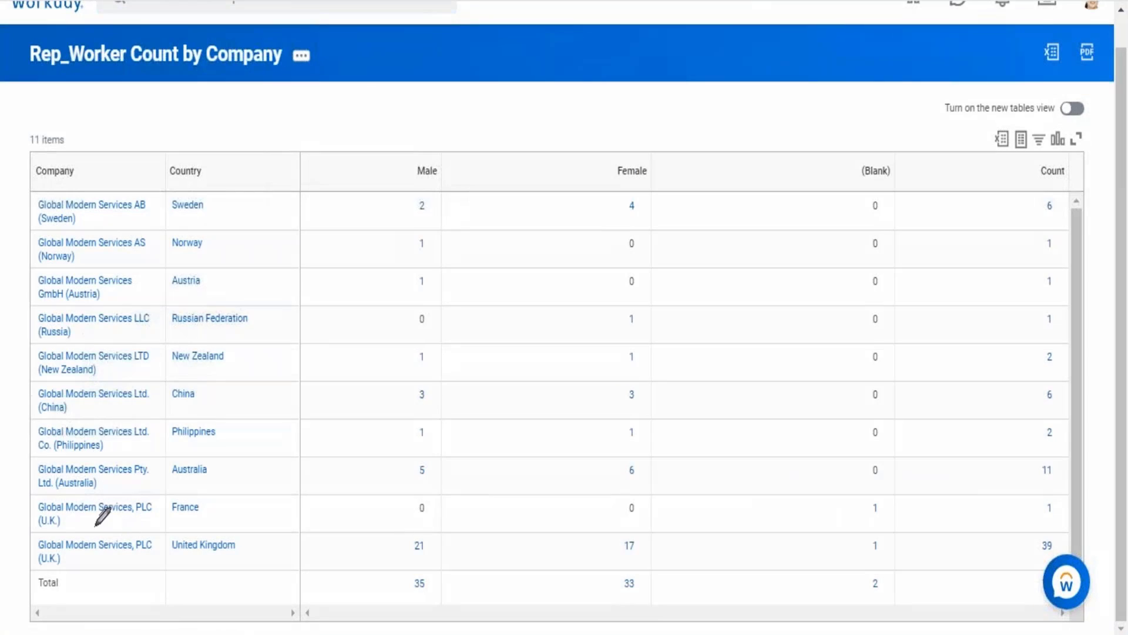
{"action": "mouse_move", "coordinate": [32, 511]}
{"action": "left_mouse_down"}
{"action": "mouse_move", "coordinate": [59, 517]}
{"action": "mouse_move", "coordinate": [108, 495]}
{"action": "left_mouse_up"}
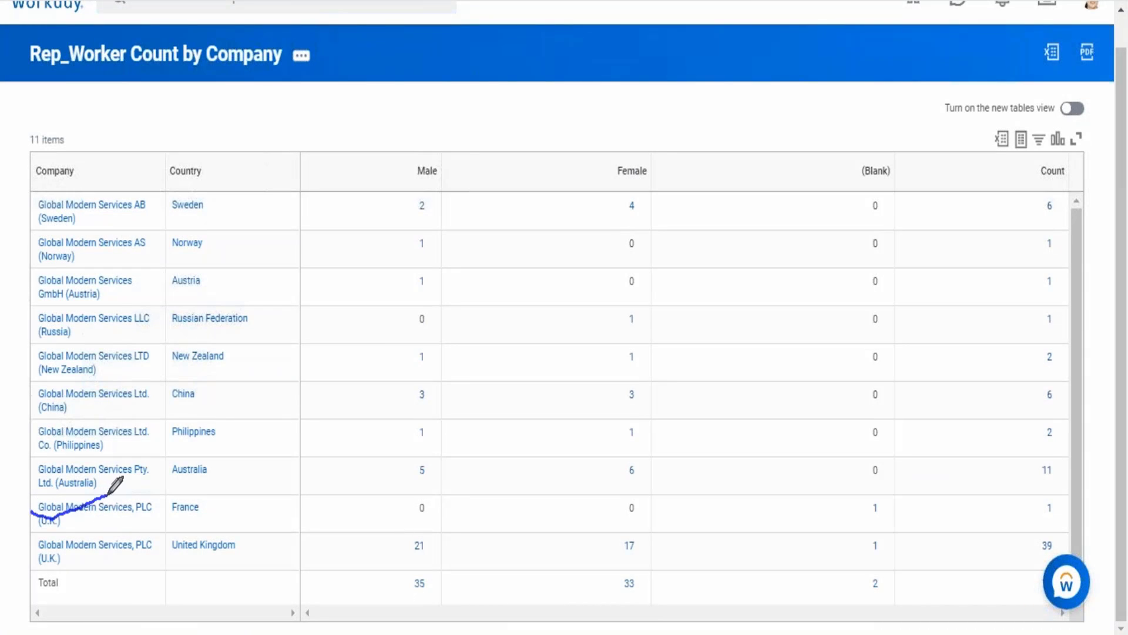
{"action": "mouse_move", "coordinate": [203, 487]}
{"action": "left_mouse_down"}
{"action": "mouse_move", "coordinate": [166, 501]}
{"action": "mouse_move", "coordinate": [227, 524]}
{"action": "mouse_move", "coordinate": [215, 486]}
{"action": "left_mouse_up"}
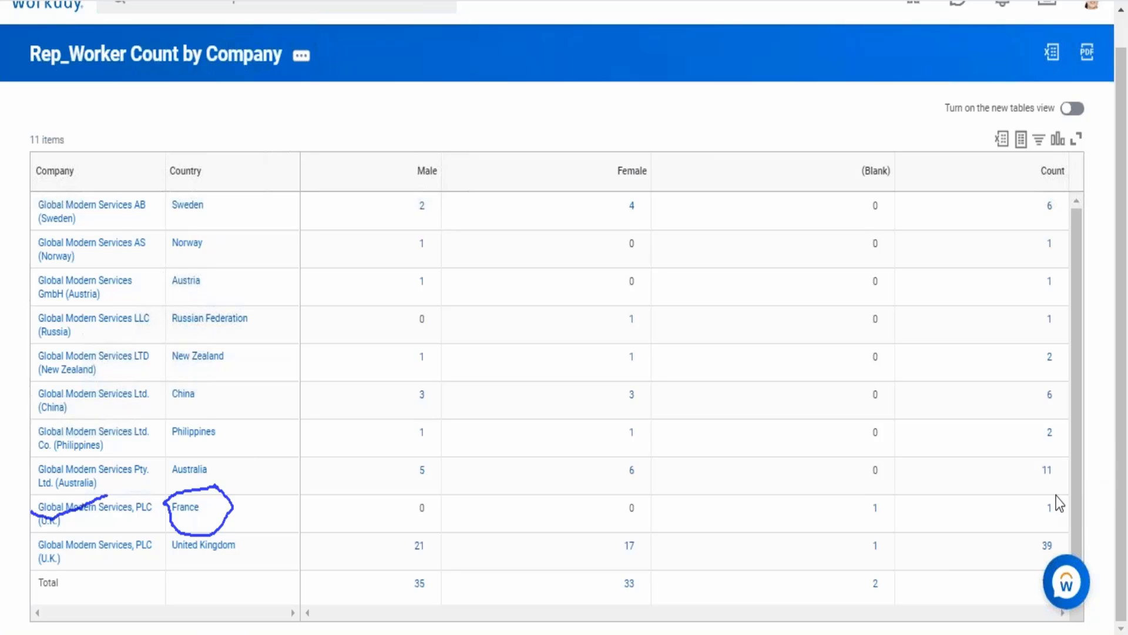
{"action": "left_click_drag", "start_coordinate": [1027, 498], "coordinate": [1054, 524]}
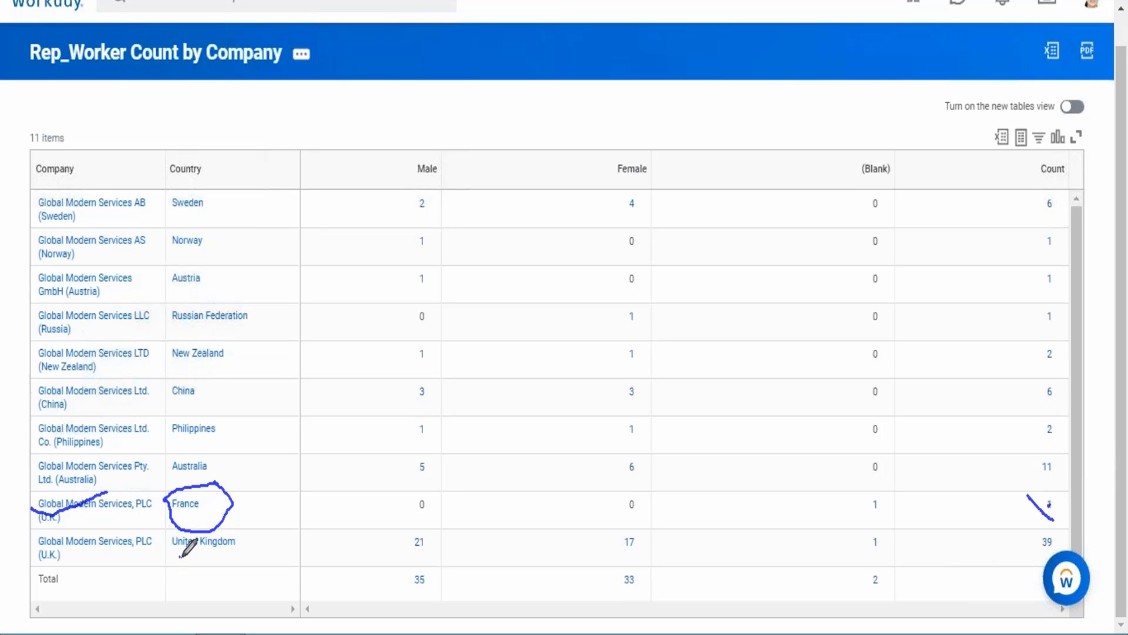
{"action": "left_click_drag", "start_coordinate": [179, 560], "coordinate": [249, 558]}
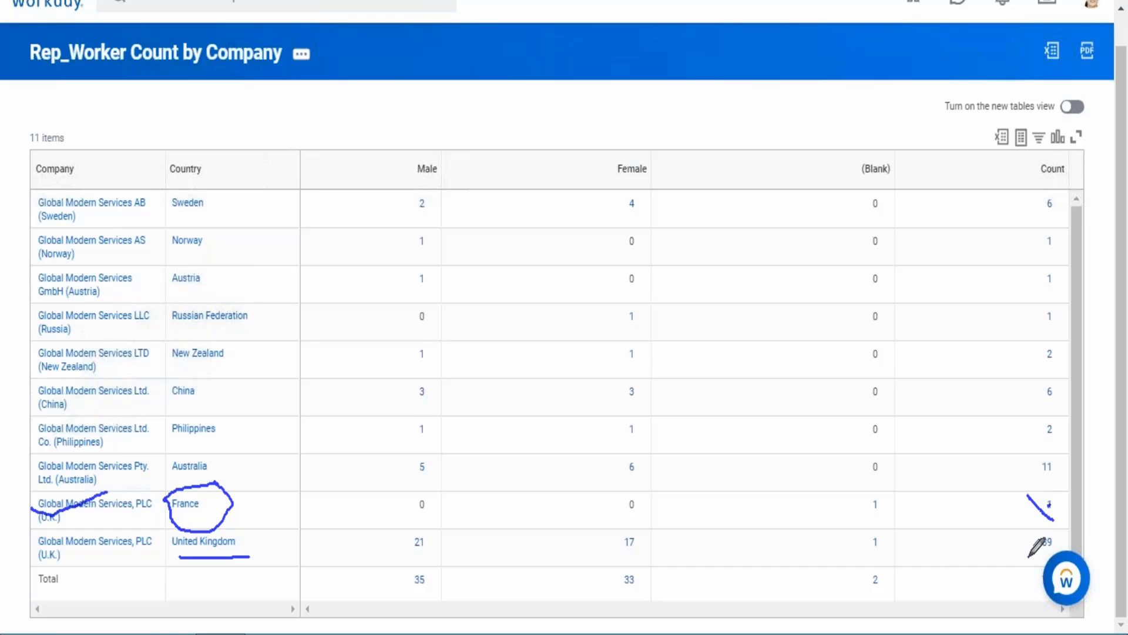
{"action": "left_click_drag", "start_coordinate": [1028, 556], "coordinate": [1066, 552]}
{"action": "left_click", "coordinate": [858, 577]}
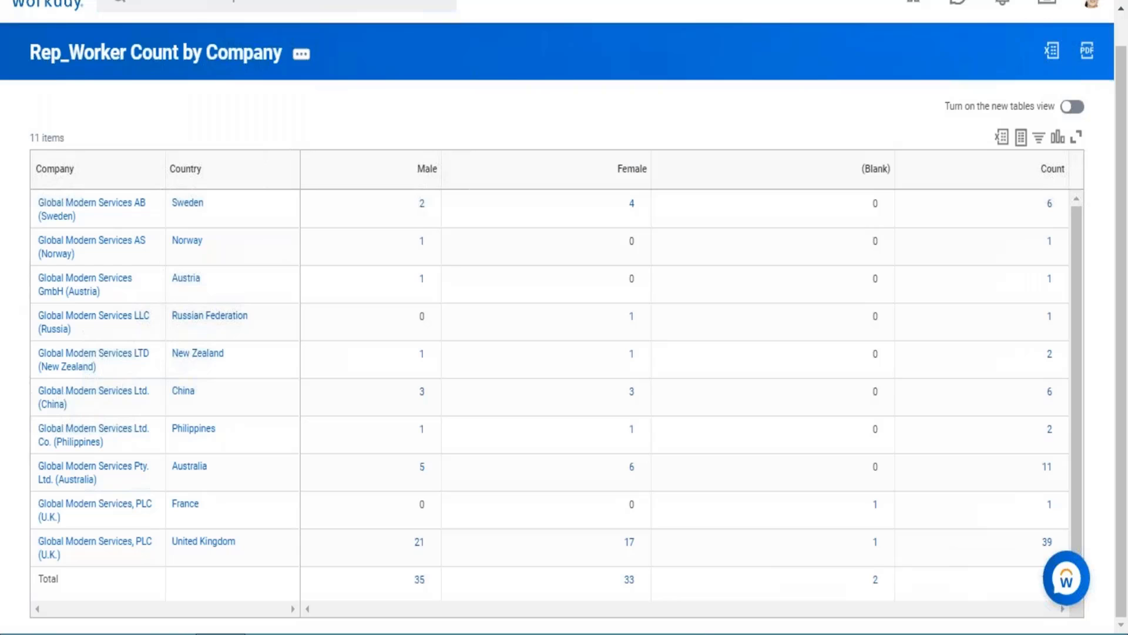
Step: Drill into the France count of Global Modern Services, PLC (U.K.) and check the location on the listed worker's profile
{"action": "left_click", "coordinate": [1051, 506]}
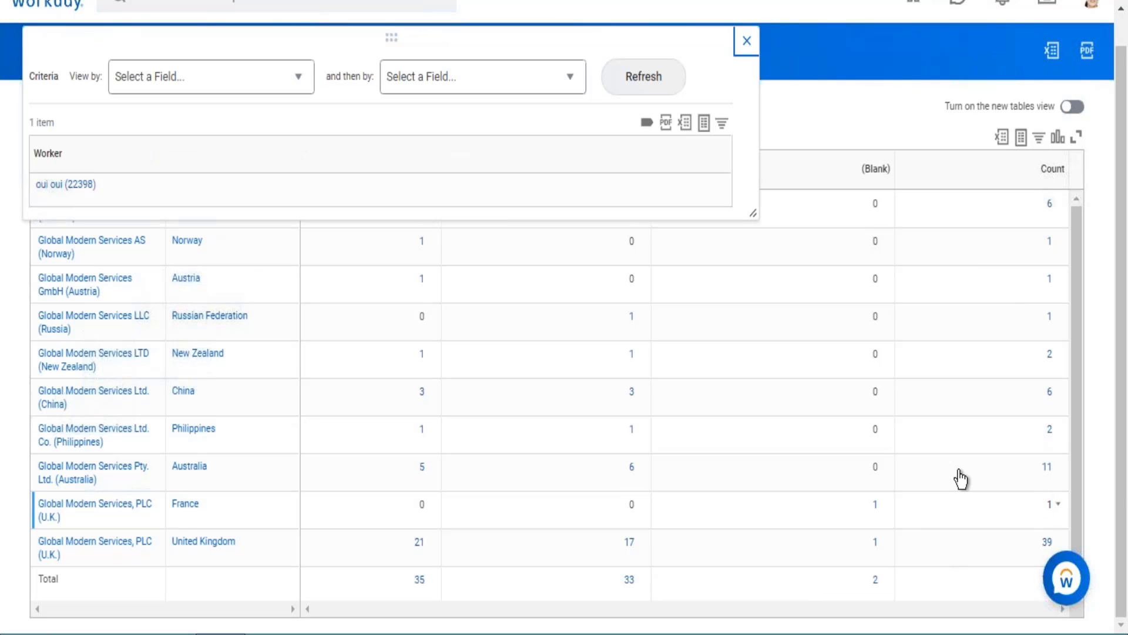
{"action": "left_click", "coordinate": [143, 257]}
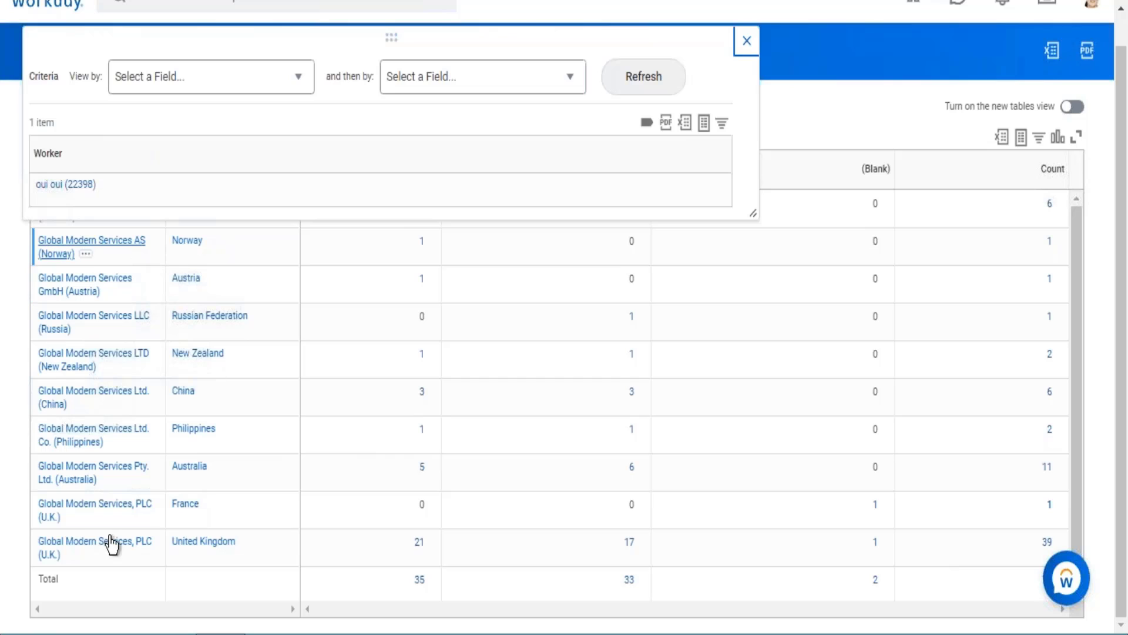
{"action": "left_click", "coordinate": [77, 186]}
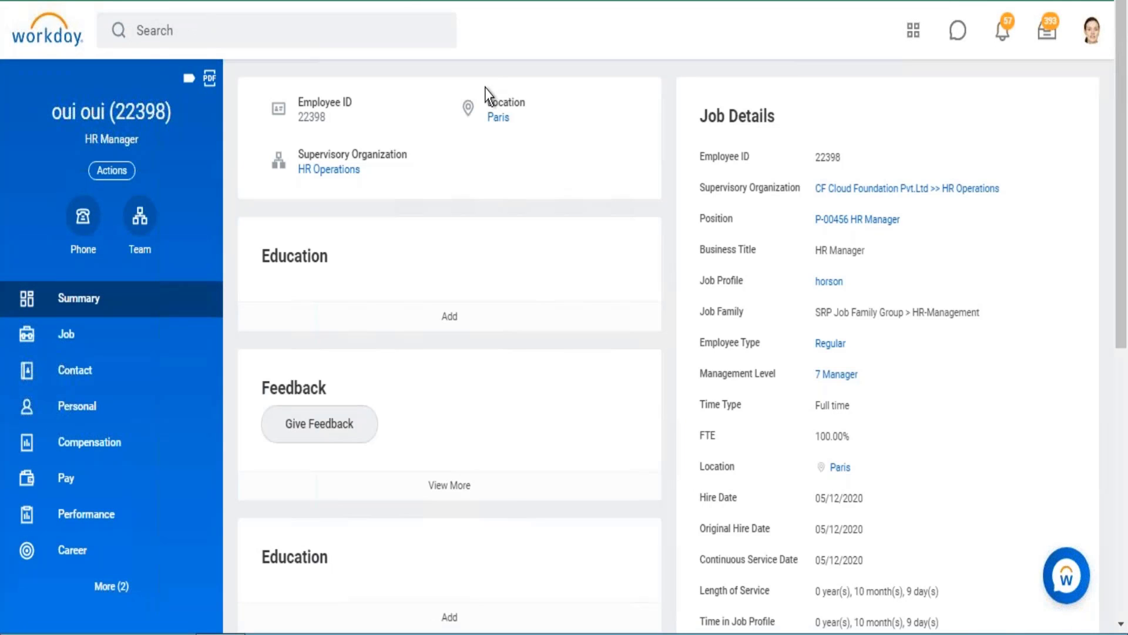
{"action": "left_click_drag", "start_coordinate": [489, 100], "coordinate": [524, 131]}
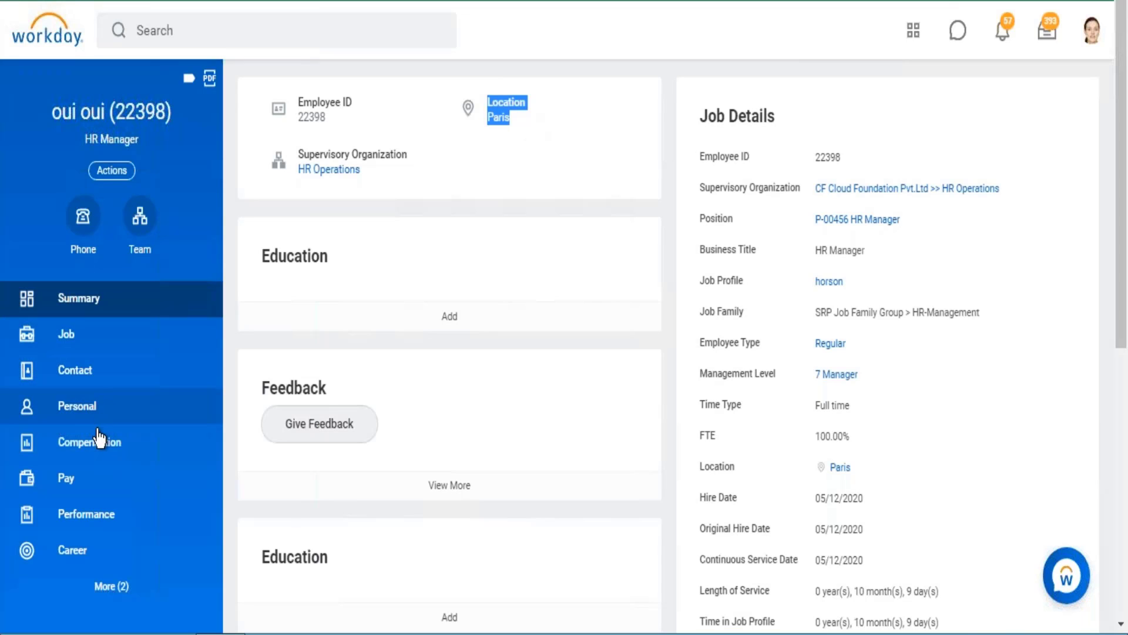
Step: Check which company the worker belongs to in the organizations listed under the worker's job information
{"action": "left_click", "coordinate": [94, 347]}
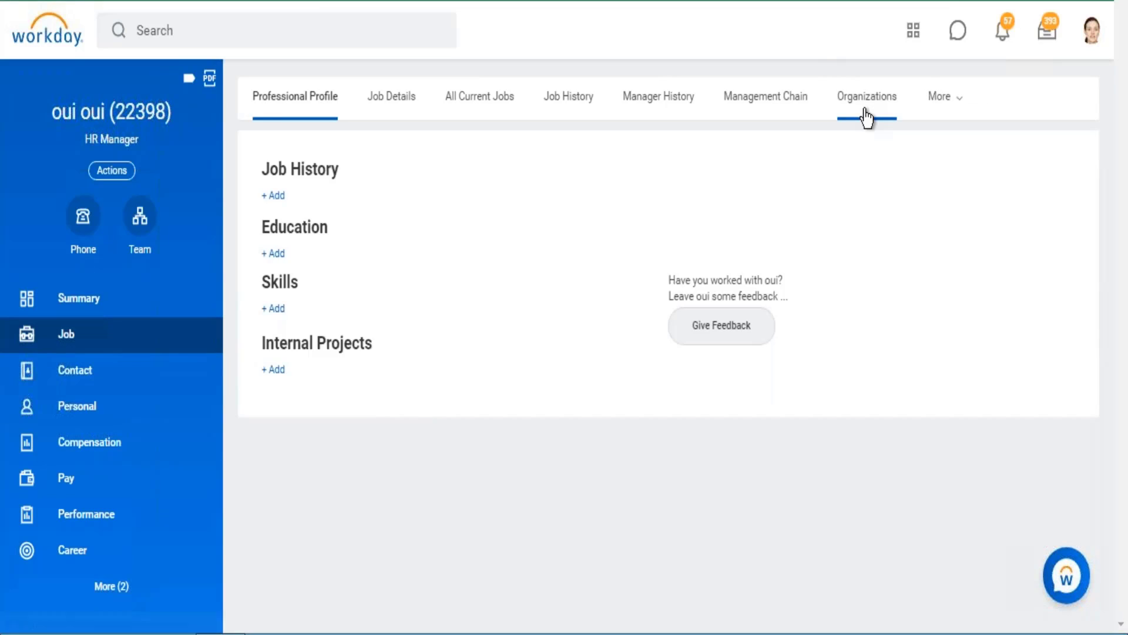
{"action": "left_click", "coordinate": [865, 113]}
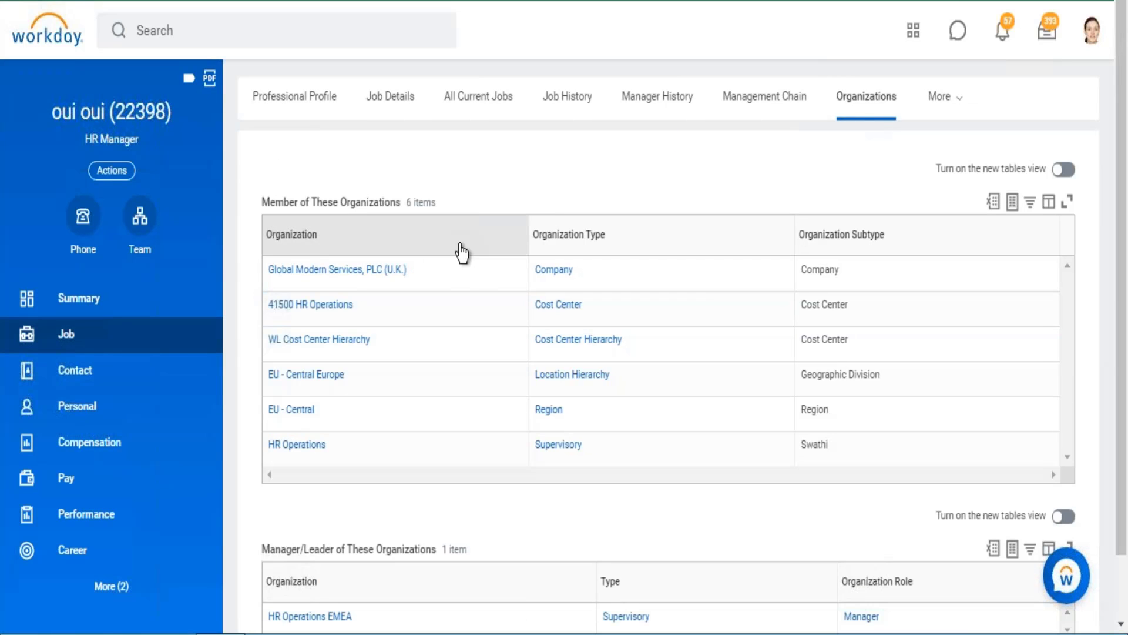
{"action": "left_click_drag", "start_coordinate": [314, 280], "coordinate": [250, 283]}
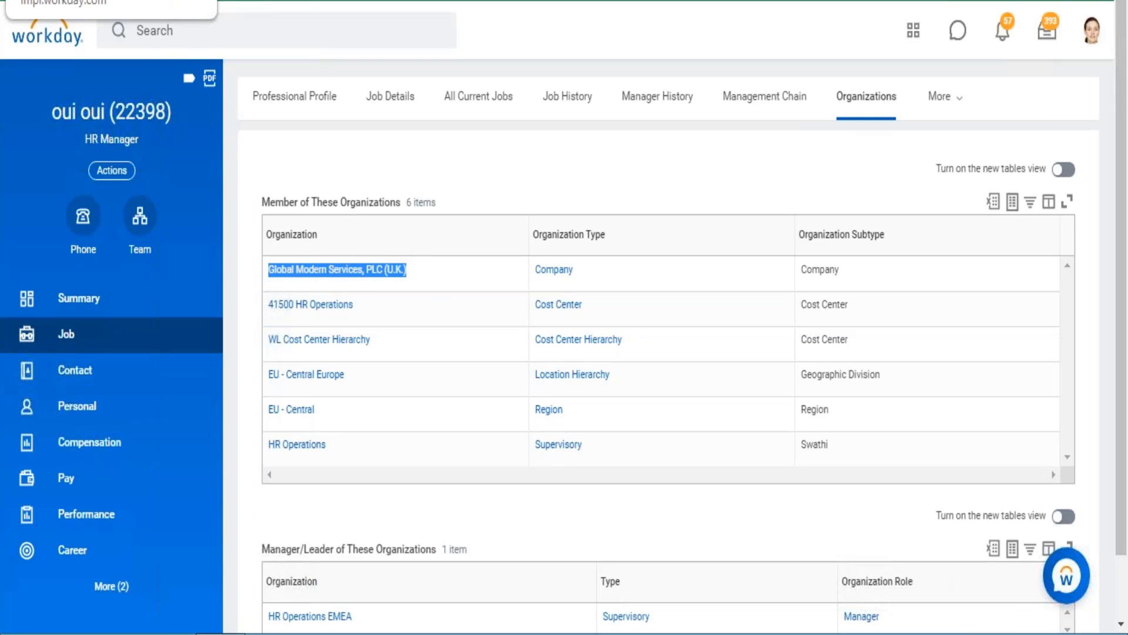
Step: Return from the worker's profile to the report results, closing the France drill-down and the floating assistant bubble
{"action": "left_click", "coordinate": [71, 0]}
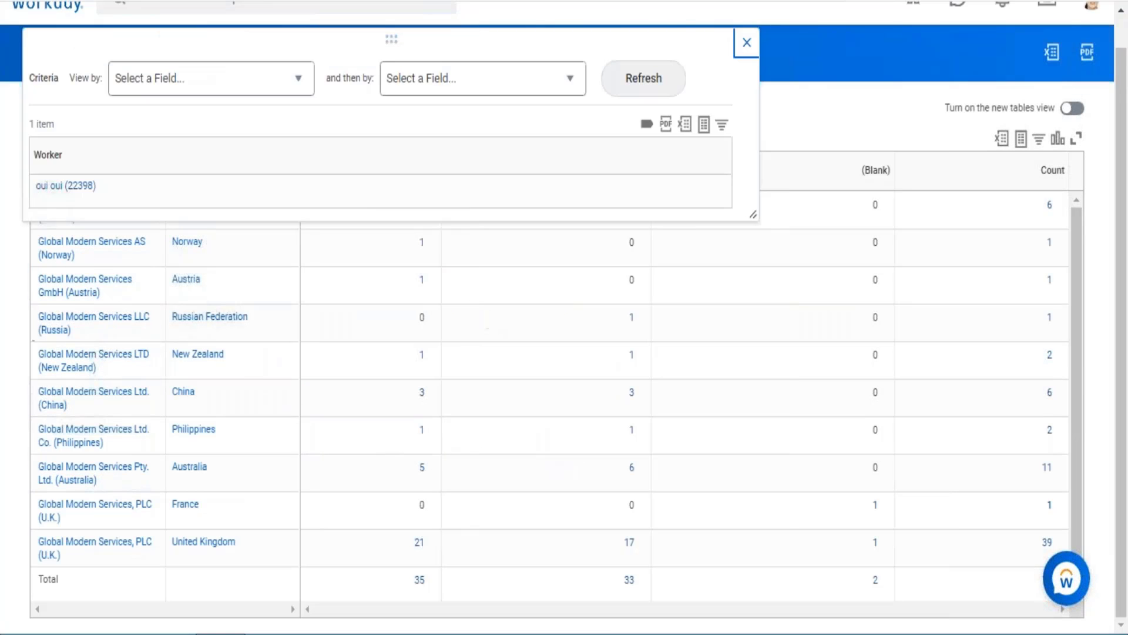
{"action": "left_click", "coordinate": [746, 53]}
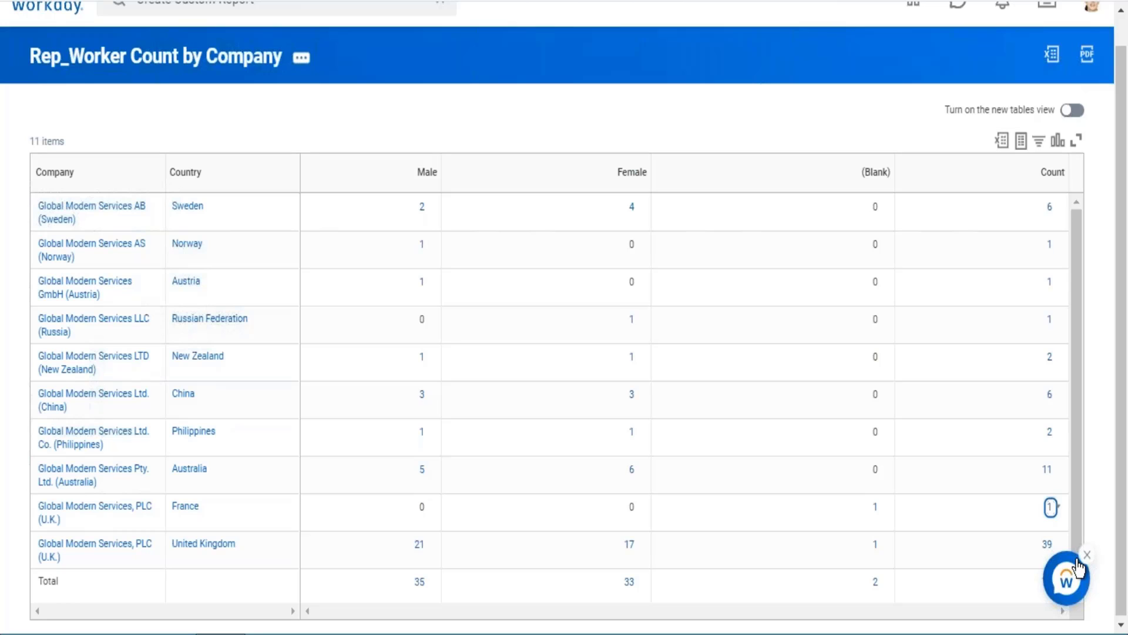
{"action": "left_click", "coordinate": [1082, 559]}
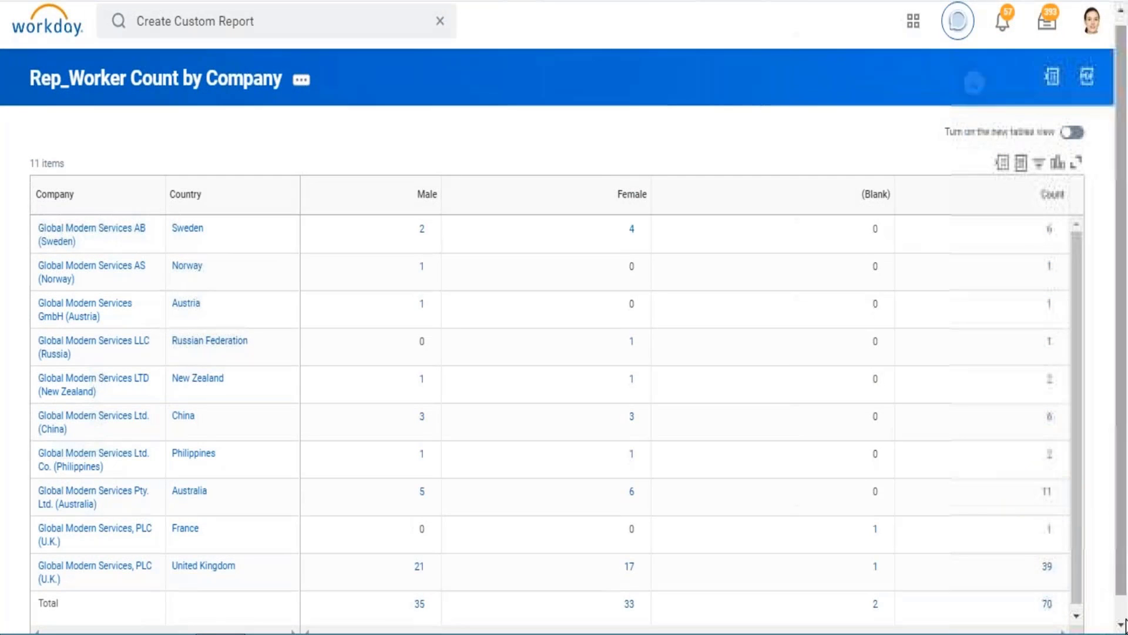
{"action": "left_click", "coordinate": [1122, 622]}
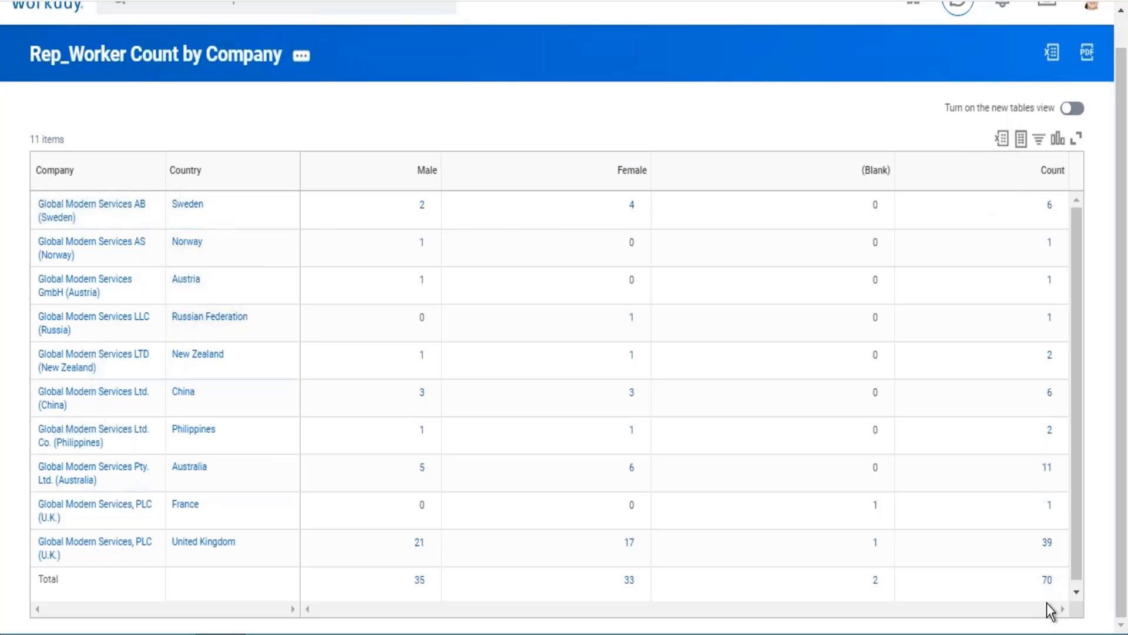
Step: Drill into the overall total count and the United Kingdom male count to check which worker details are listed
{"action": "left_click", "coordinate": [1046, 582]}
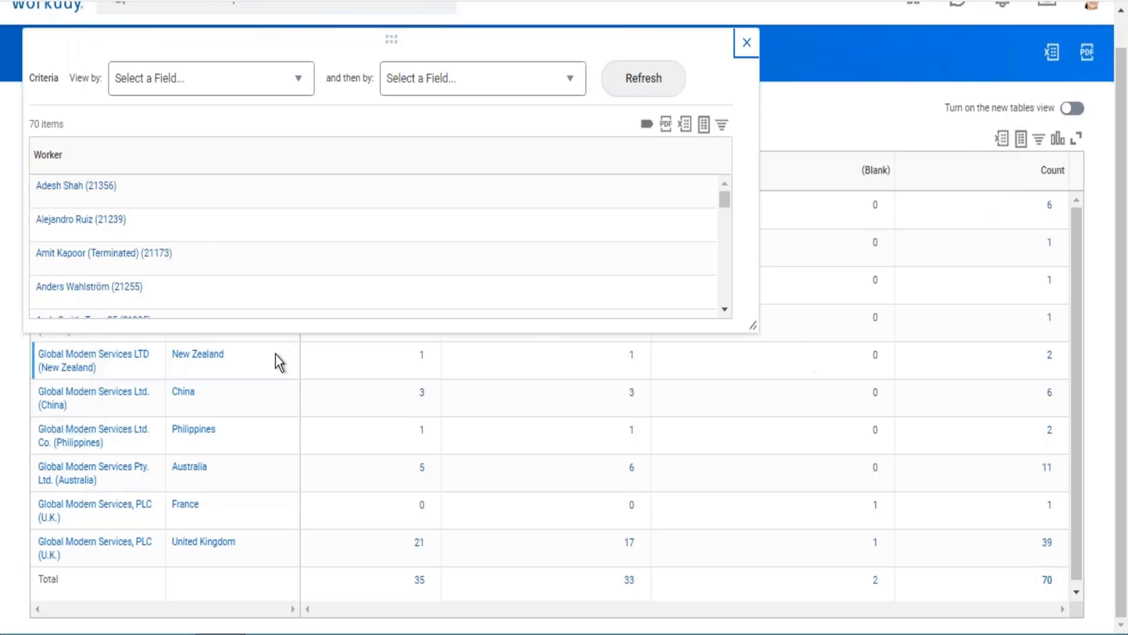
{"action": "left_click_drag", "start_coordinate": [29, 123], "coordinate": [47, 121]}
{"action": "left_click", "coordinate": [748, 44]}
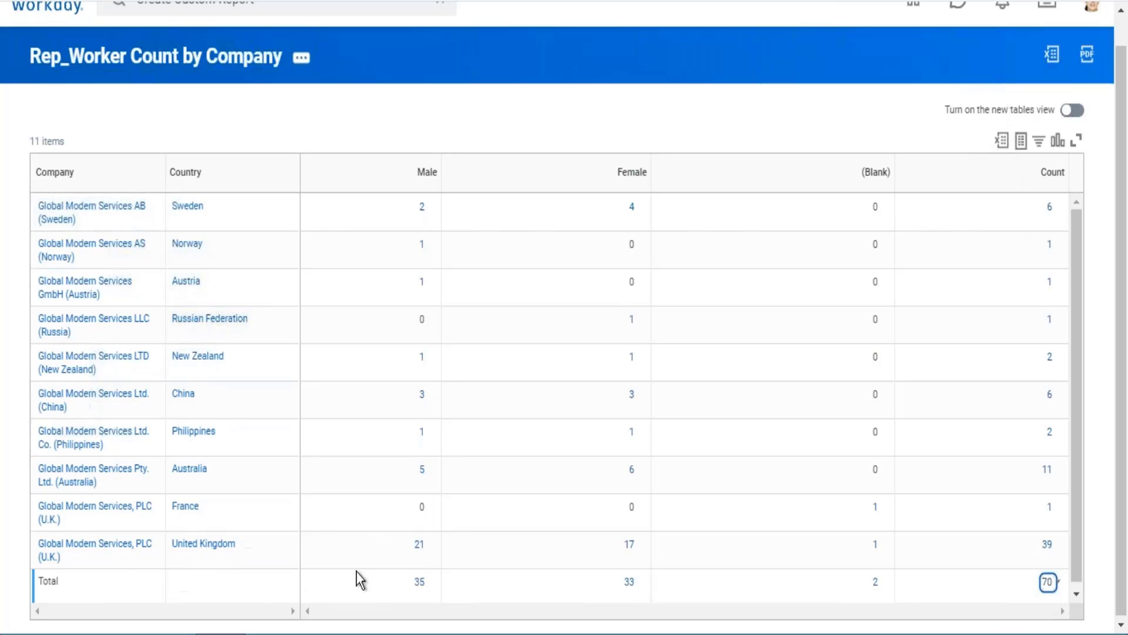
{"action": "left_click", "coordinate": [421, 546]}
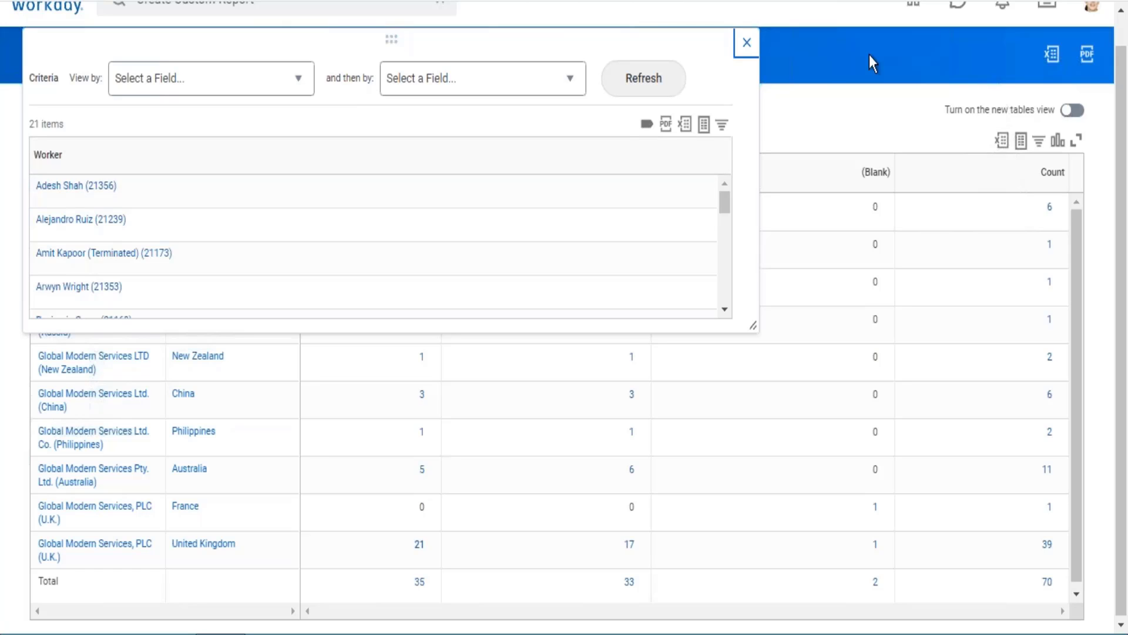
{"action": "left_click", "coordinate": [751, 52]}
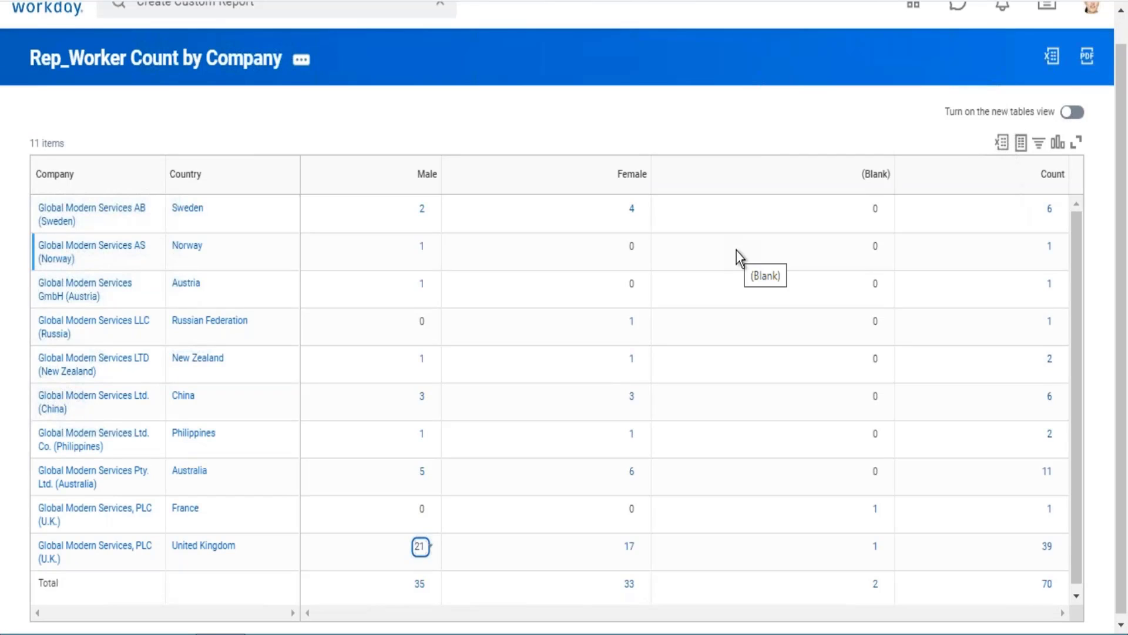
Step: Open the Rep_Worker Count by Company report definition for editing
{"action": "left_click", "coordinate": [302, 61]}
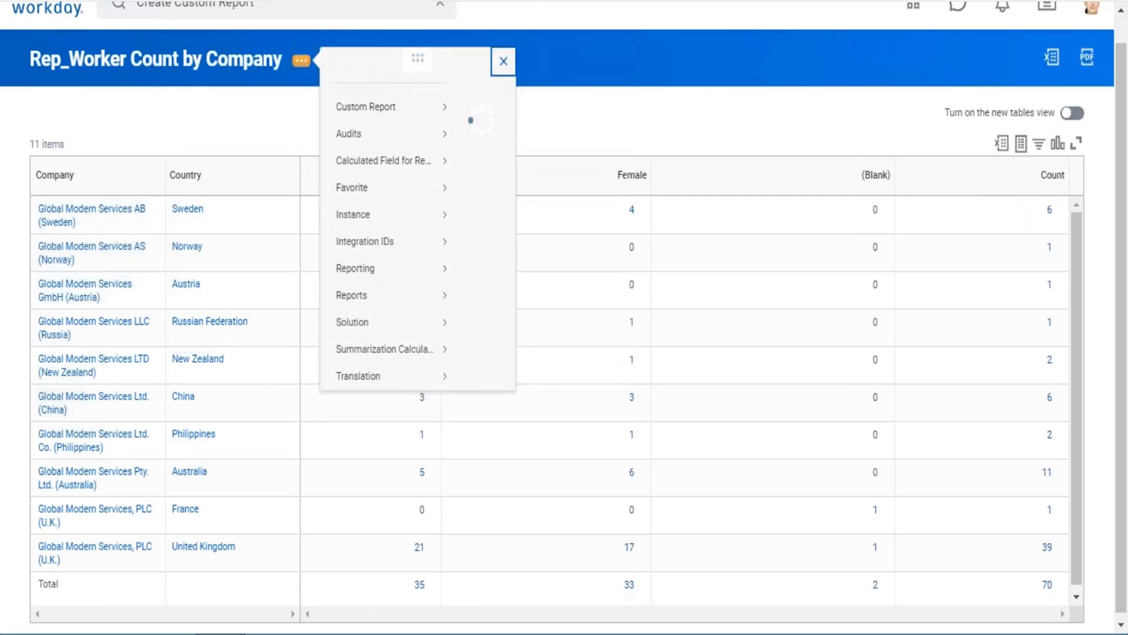
{"action": "mouse_move", "coordinate": [360, 128]}
{"action": "left_click", "coordinate": [486, 131]}
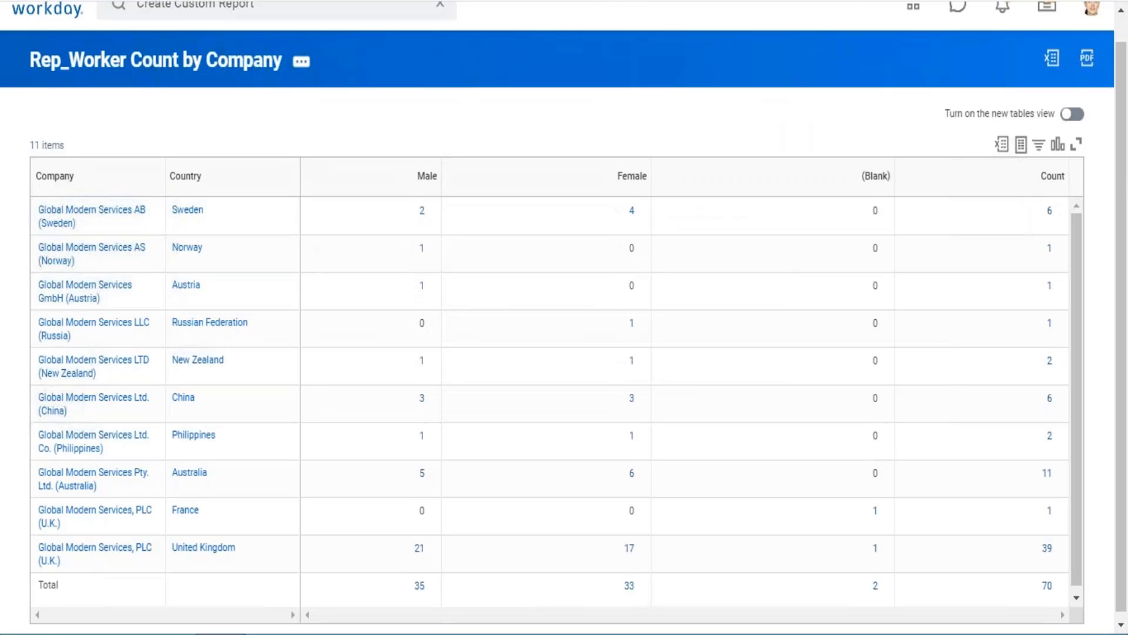
Step: Review the report's row groupings, its data source and the available configuration sections of the definition
{"action": "scroll", "coordinate": [564, 294], "scroll_direction": "up", "scroll_amount": 3}
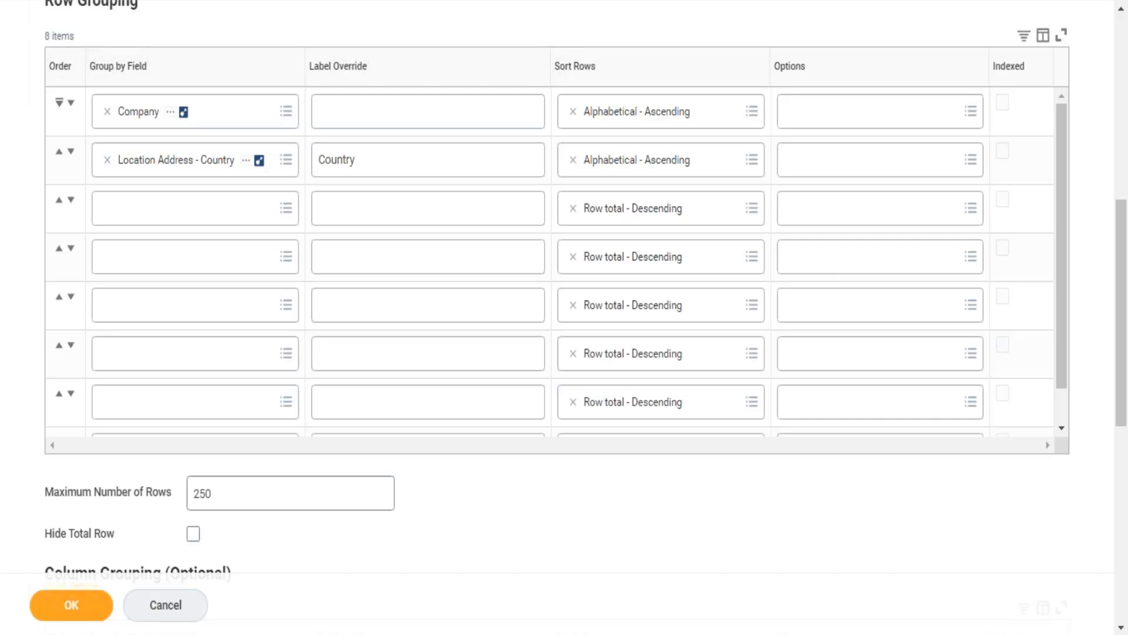
{"action": "scroll", "coordinate": [564, 294], "scroll_direction": "up", "scroll_amount": 1}
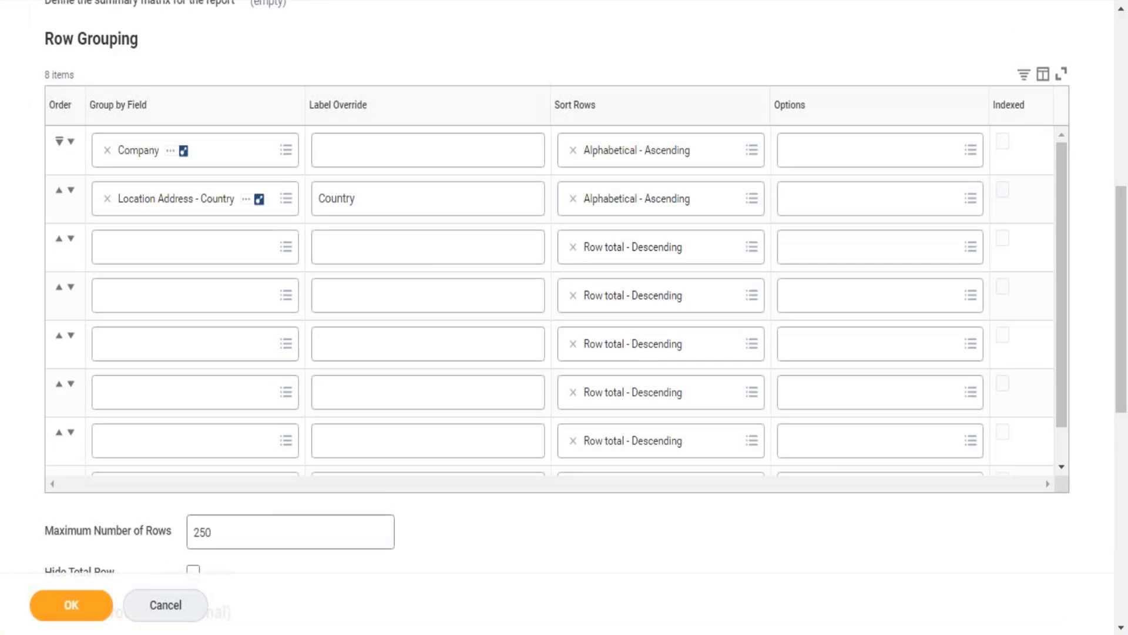
{"action": "scroll", "coordinate": [20, 261], "scroll_direction": "up", "scroll_amount": 7}
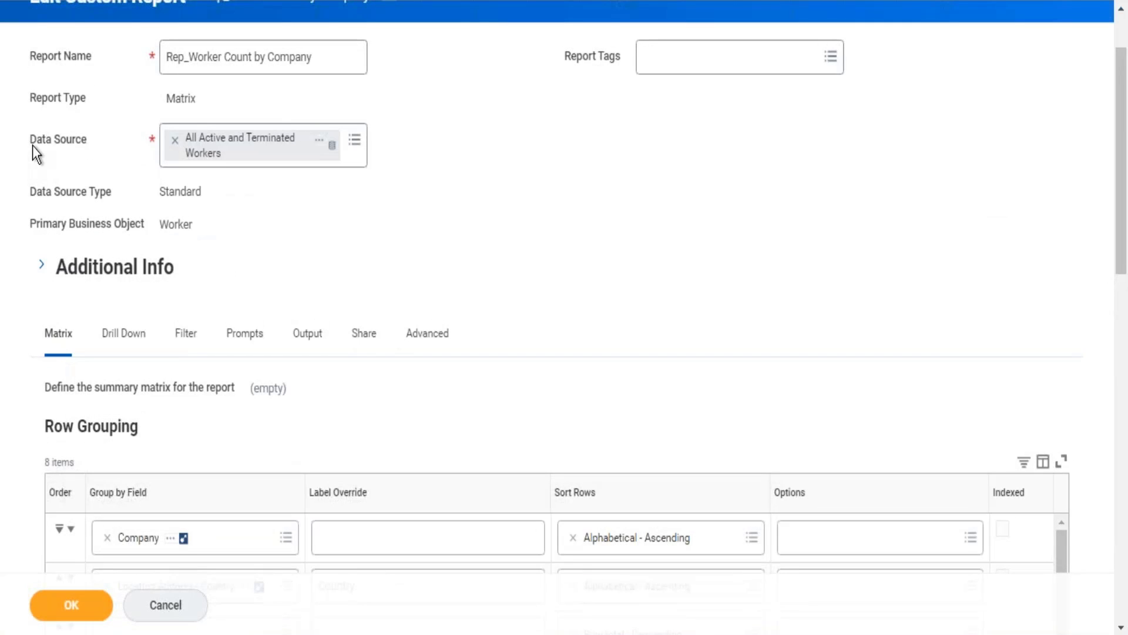
{"action": "left_click_drag", "start_coordinate": [33, 146], "coordinate": [120, 154]}
{"action": "left_click", "coordinate": [651, 277]}
{"action": "left_click_drag", "start_coordinate": [471, 337], "coordinate": [169, 337]}
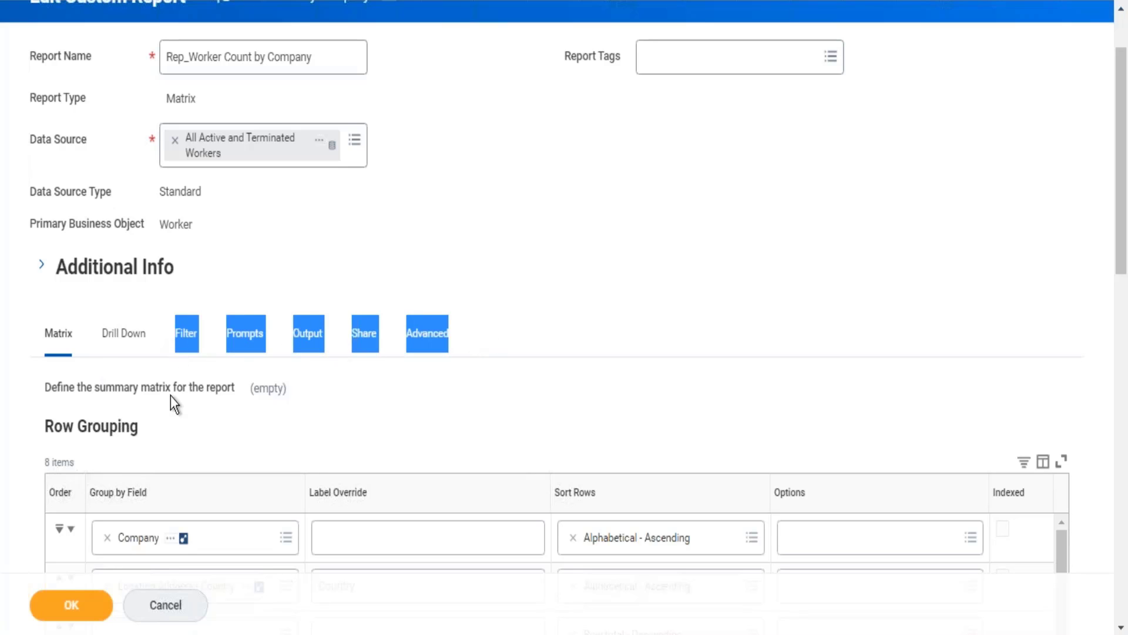
{"action": "left_click", "coordinate": [615, 174]}
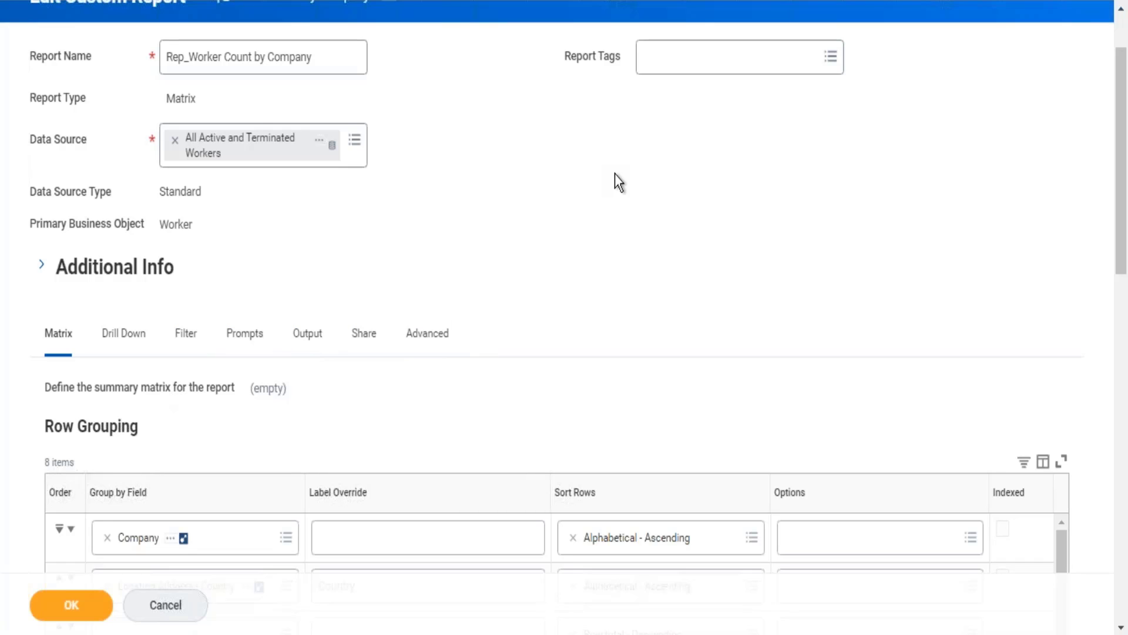
Step: In the drill-down settings, add a first detail data column with the Worker field
{"action": "left_click", "coordinate": [139, 347]}
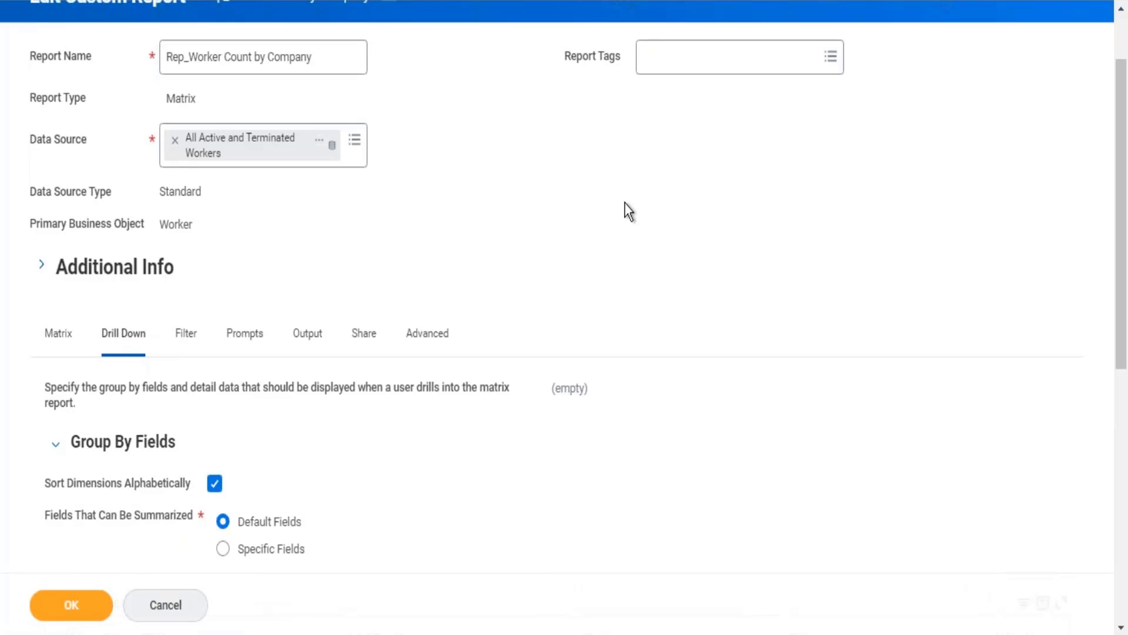
{"action": "scroll", "coordinate": [625, 203], "scroll_direction": "down", "scroll_amount": 8}
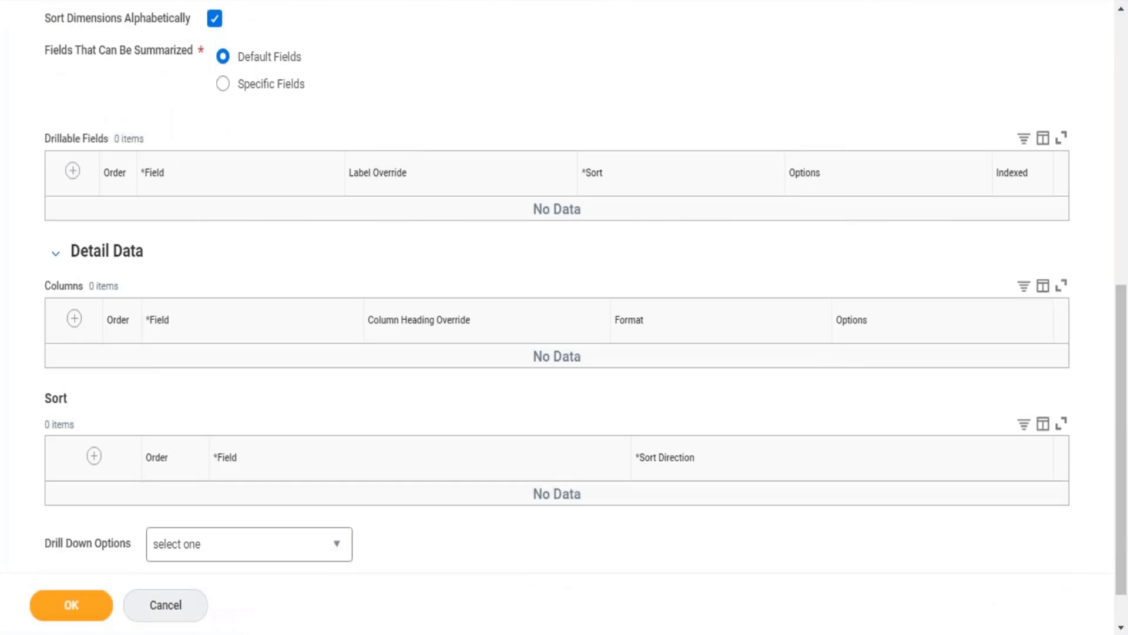
{"action": "triple_click", "coordinate": [66, 257]}
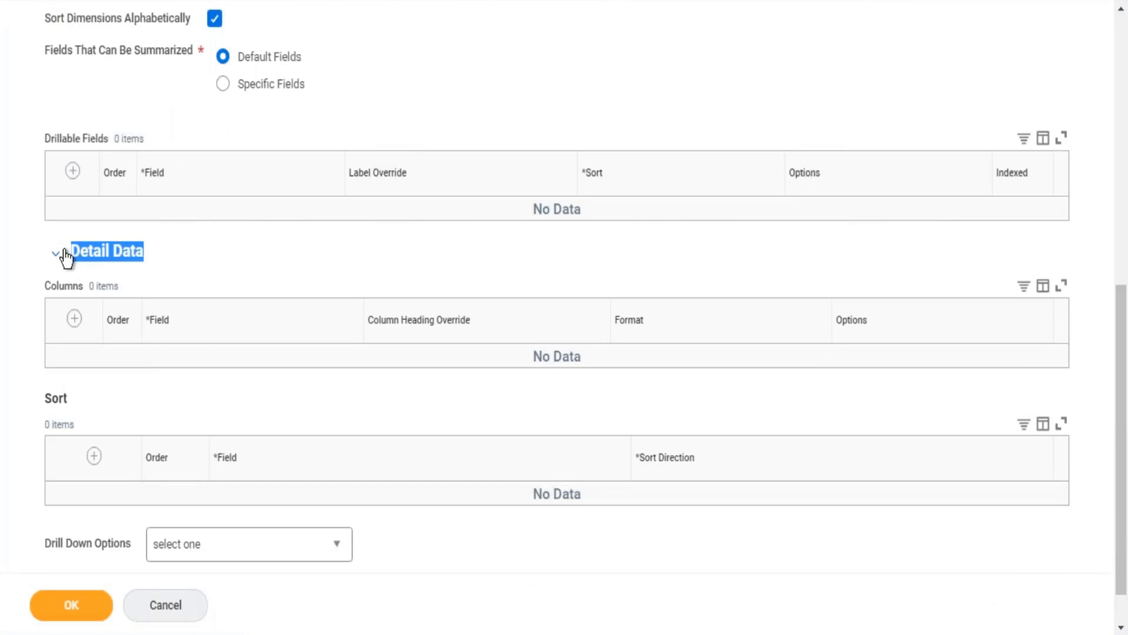
{"action": "left_click", "coordinate": [74, 319]}
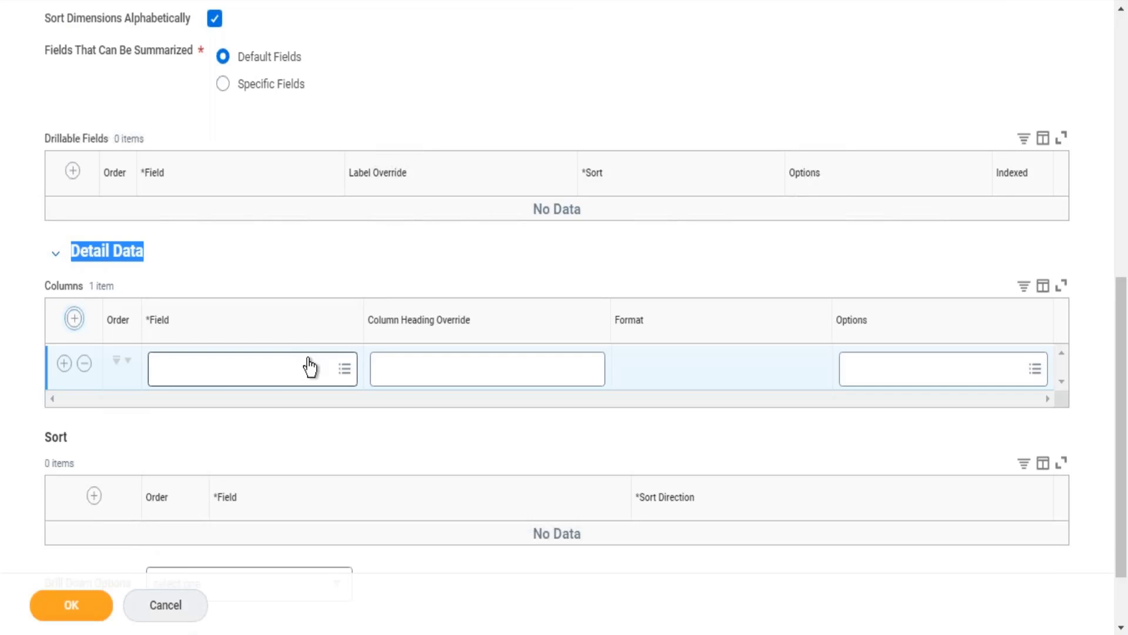
{"action": "left_click", "coordinate": [237, 379]}
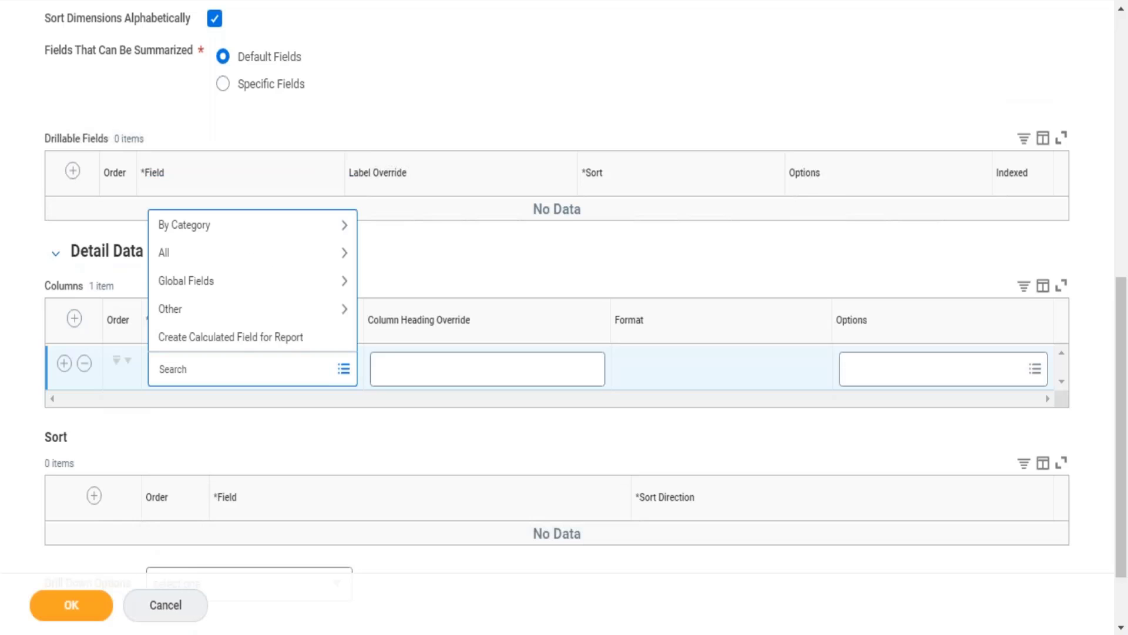
{"action": "type", "text": "wokrer"}
{"action": "key", "text": "Return"}
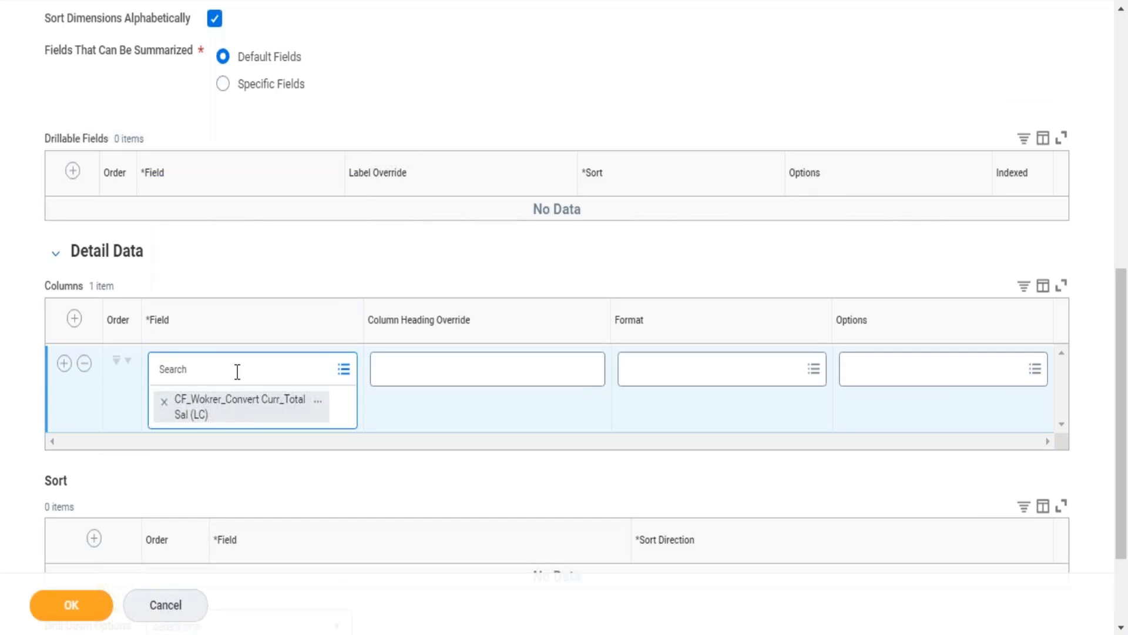
{"action": "type", "text": "worker"}
{"action": "key", "text": "Return"}
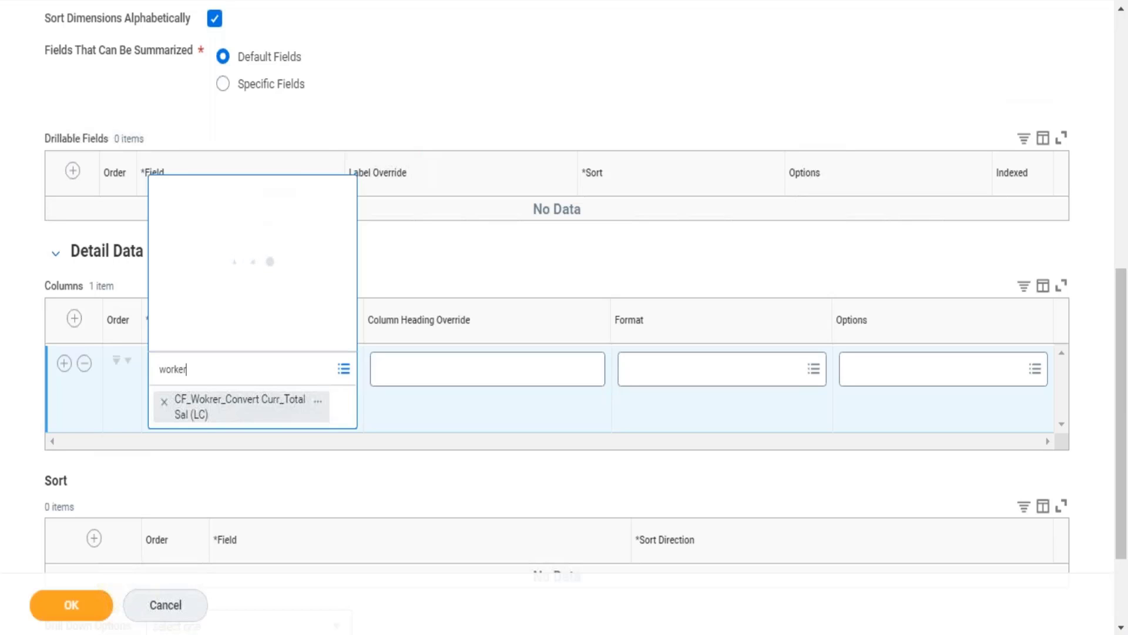
{"action": "key", "text": "Return"}
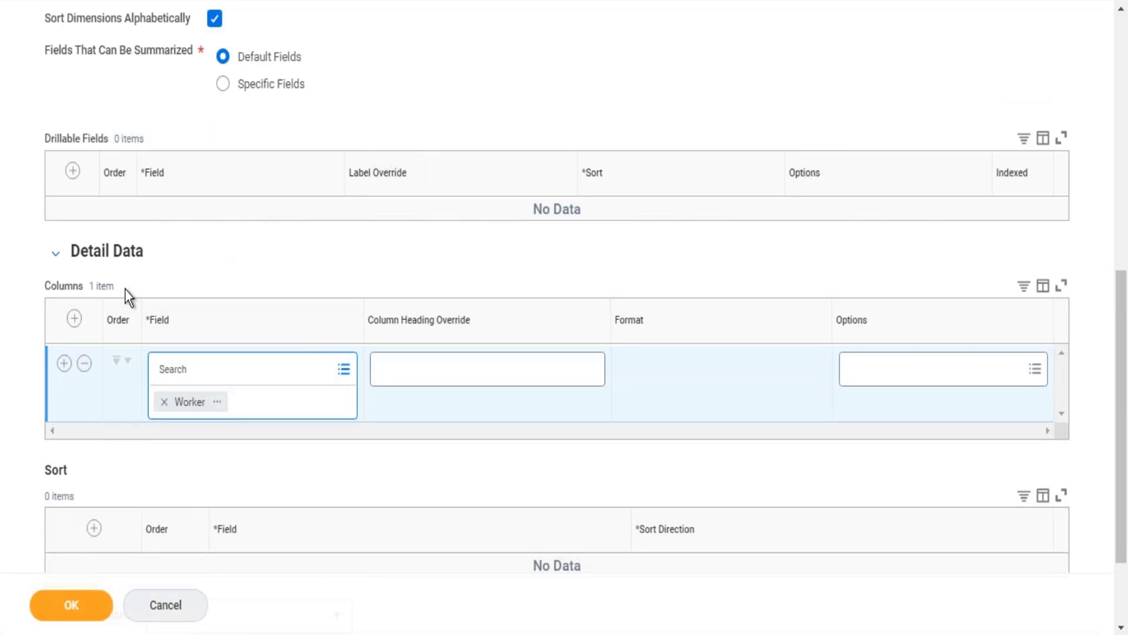
Step: Add a second detail data column with the Job Profile field
{"action": "left_click", "coordinate": [64, 363]}
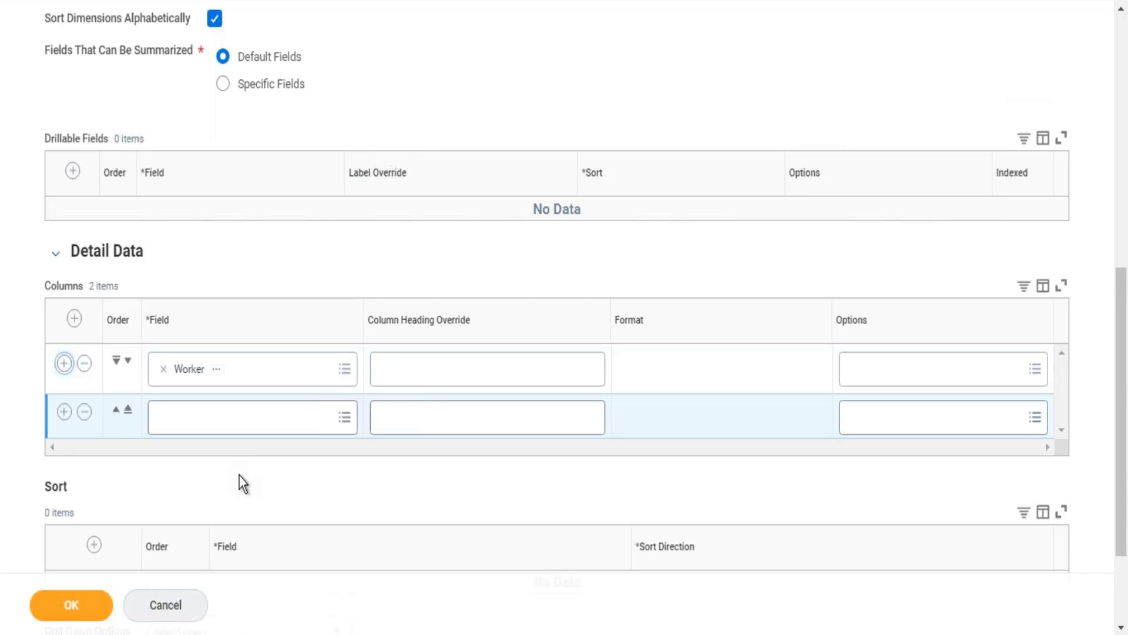
{"action": "left_click", "coordinate": [235, 417]}
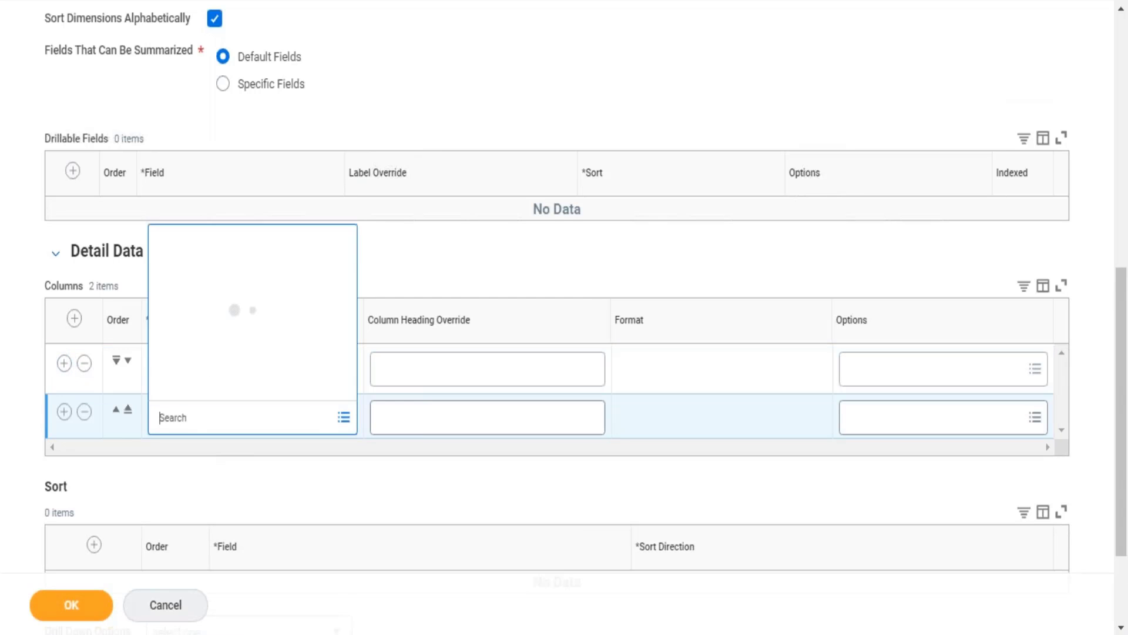
{"action": "type", "text": "date"}
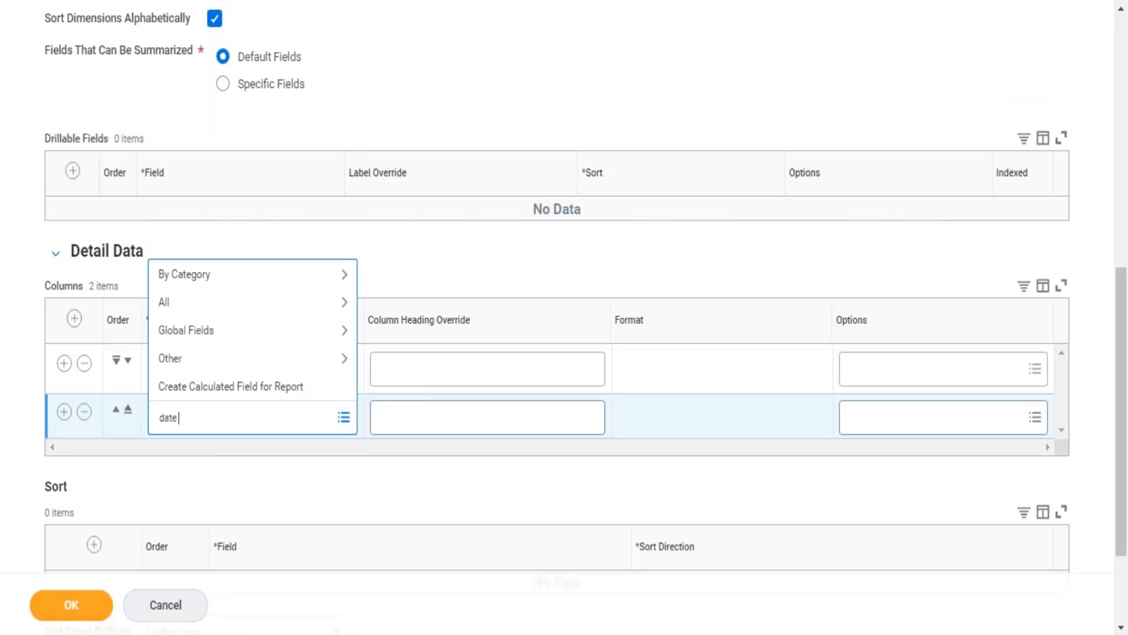
{"action": "key", "text": "BackSpace"}
{"action": "key", "text": "BackSpace"}
{"action": "key", "text": "BackSpace"}
{"action": "key", "text": "BackSpace"}
{"action": "type", "text": "job profile"}
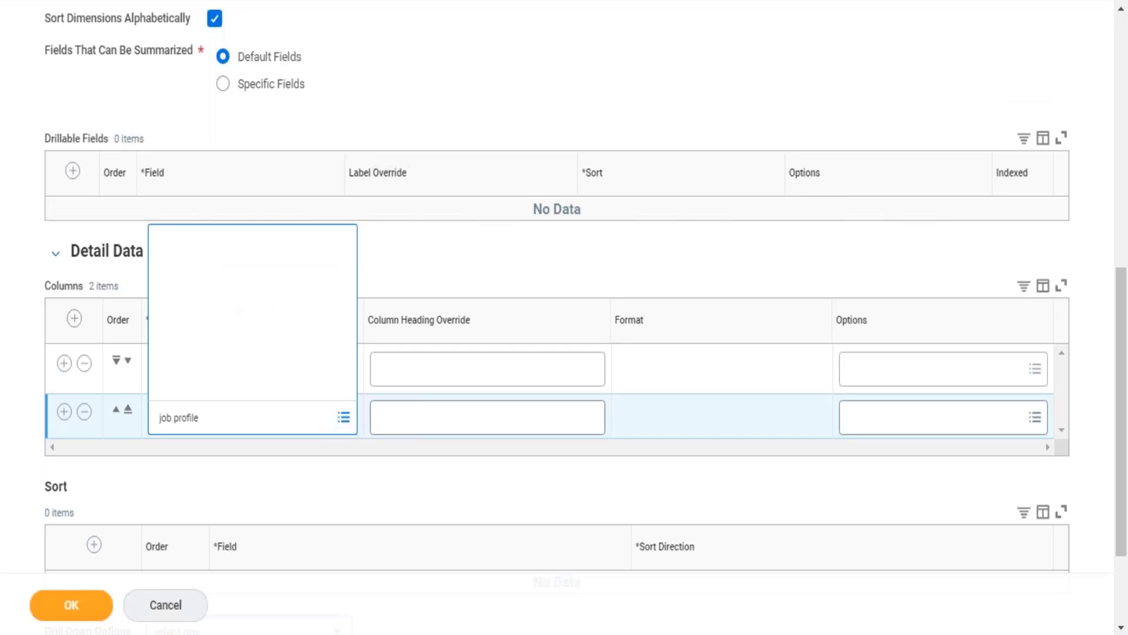
{"action": "key", "text": "Return"}
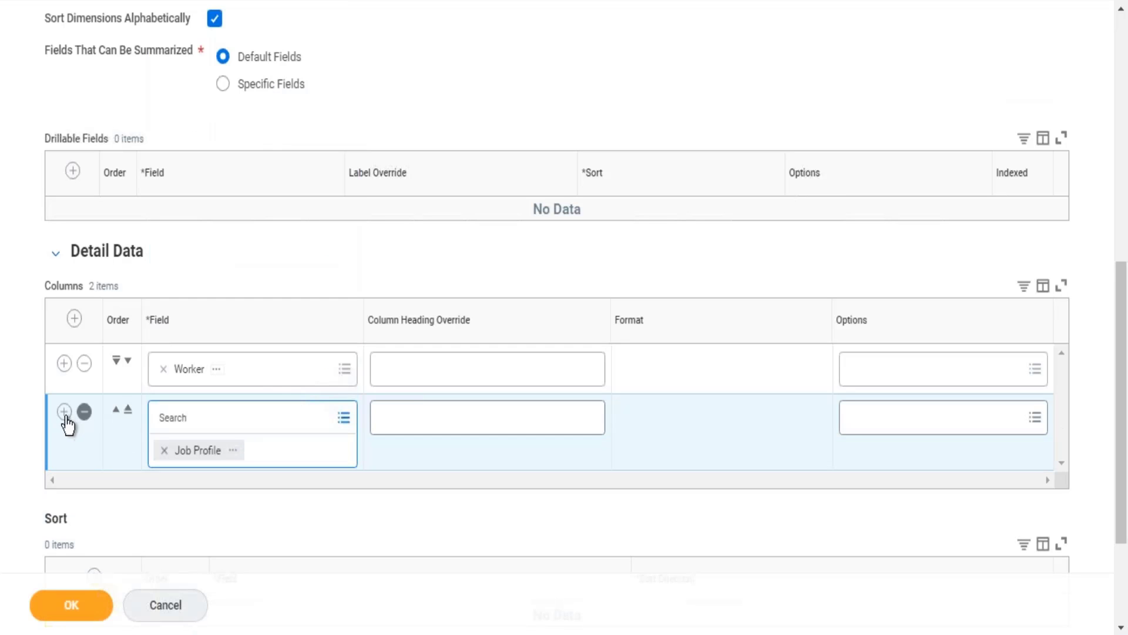
Step: Add a third detail data column with the Position field
{"action": "left_click", "coordinate": [65, 413]}
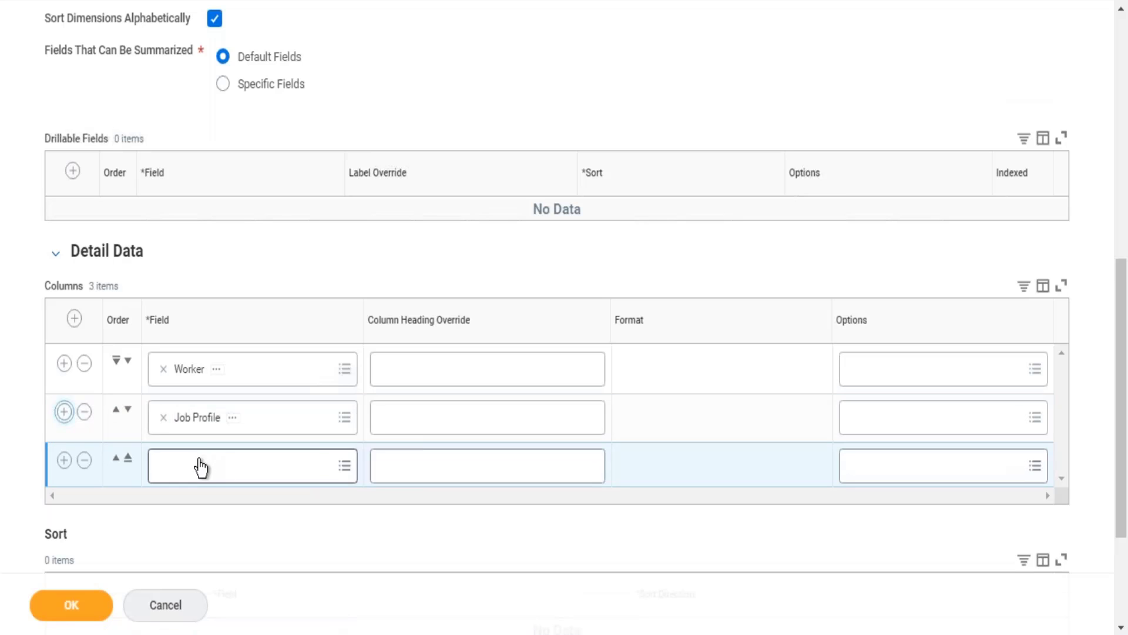
{"action": "left_click", "coordinate": [200, 466]}
{"action": "type", "text": "position"}
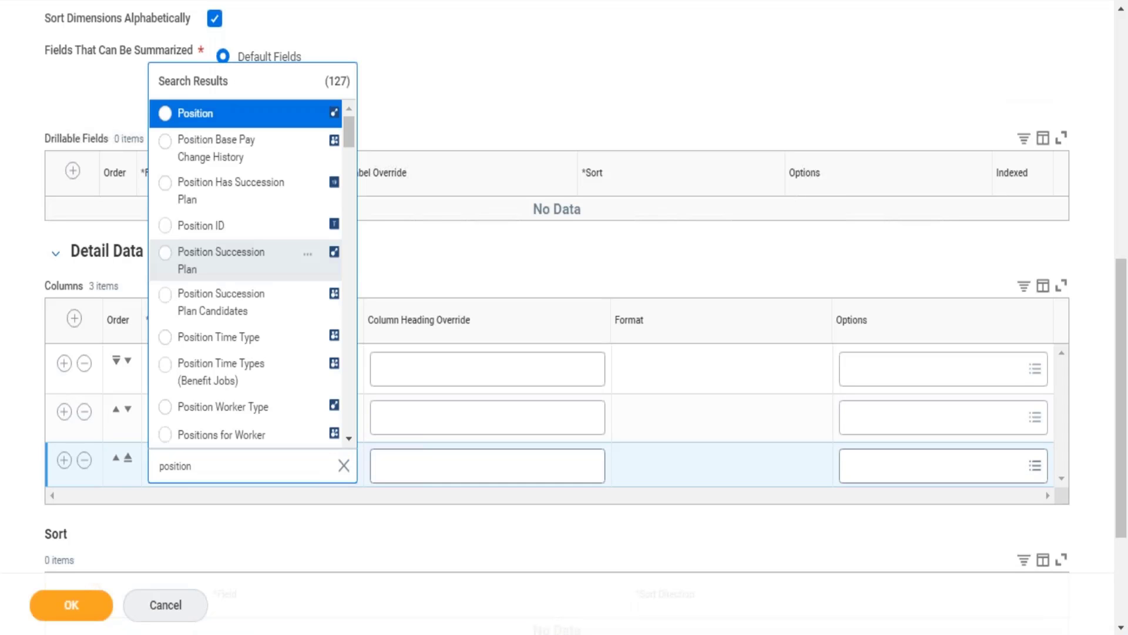
{"action": "key", "text": "Return"}
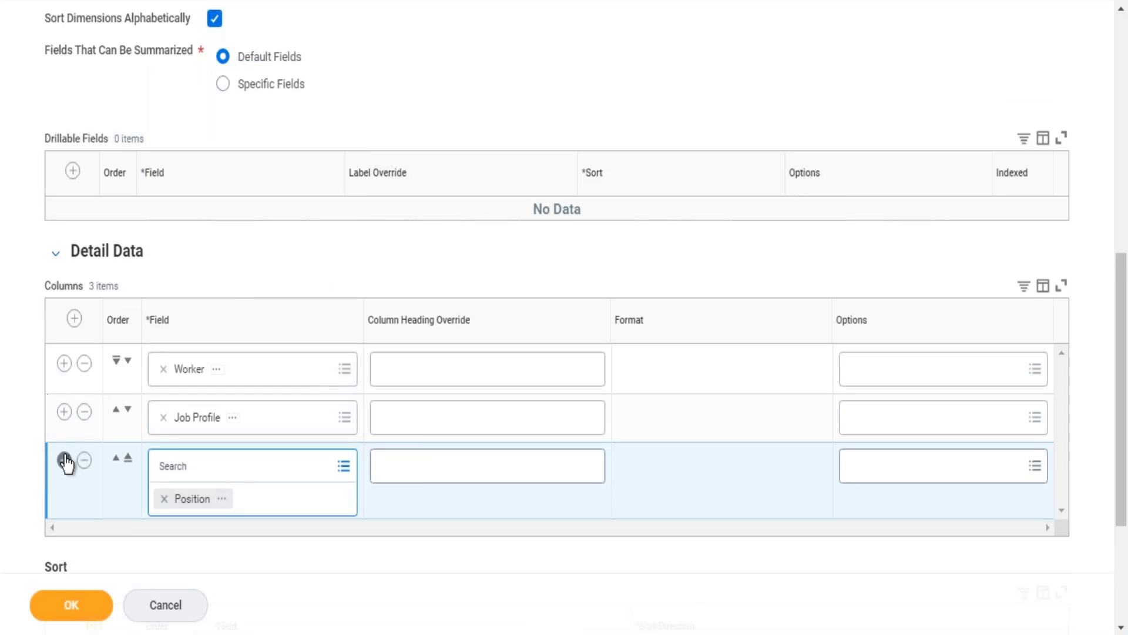
Step: Add a fourth detail data column with the Supervisory Organization field
{"action": "left_click", "coordinate": [66, 464]}
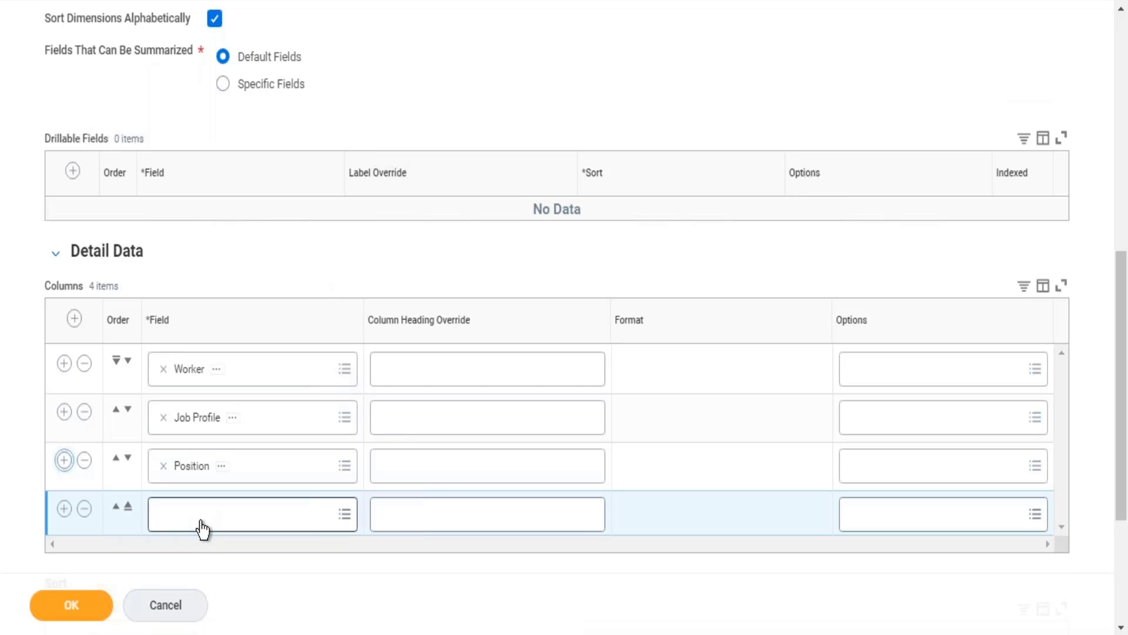
{"action": "left_click", "coordinate": [202, 526]}
{"action": "type", "text": "supervi"}
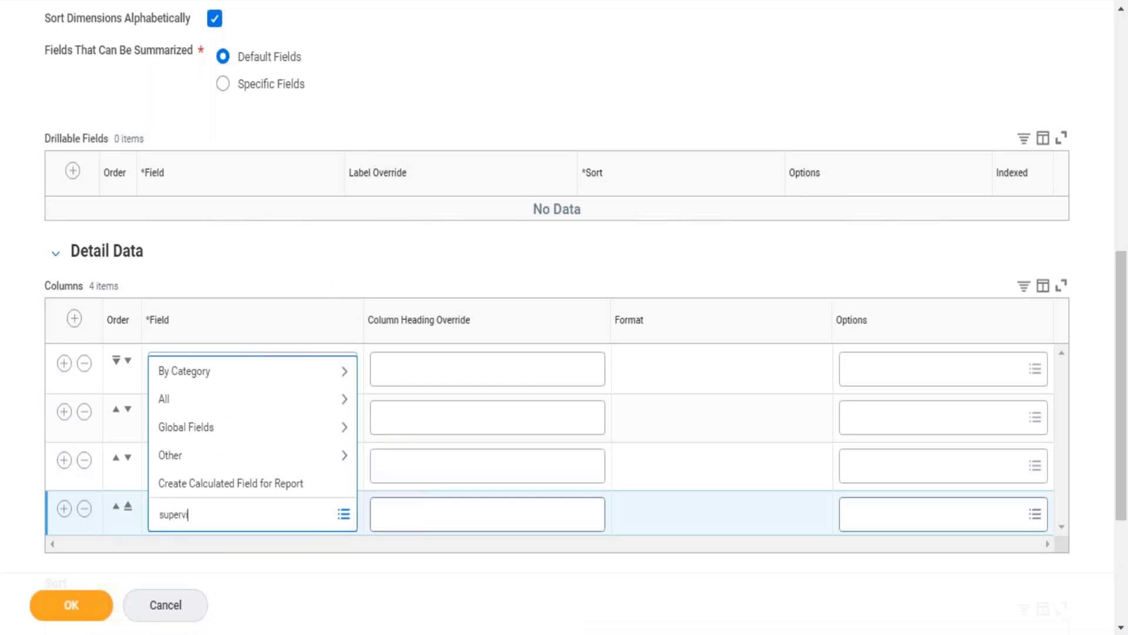
{"action": "type", "text": "sory organization#"}
{"action": "key", "text": "Return"}
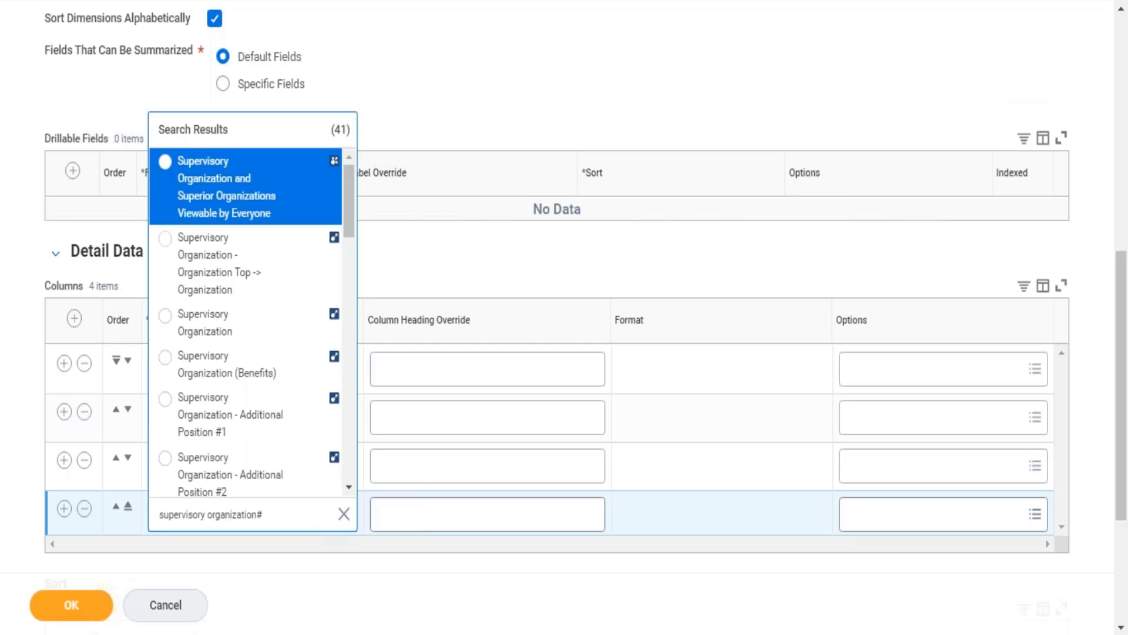
{"action": "left_click", "coordinate": [252, 336]}
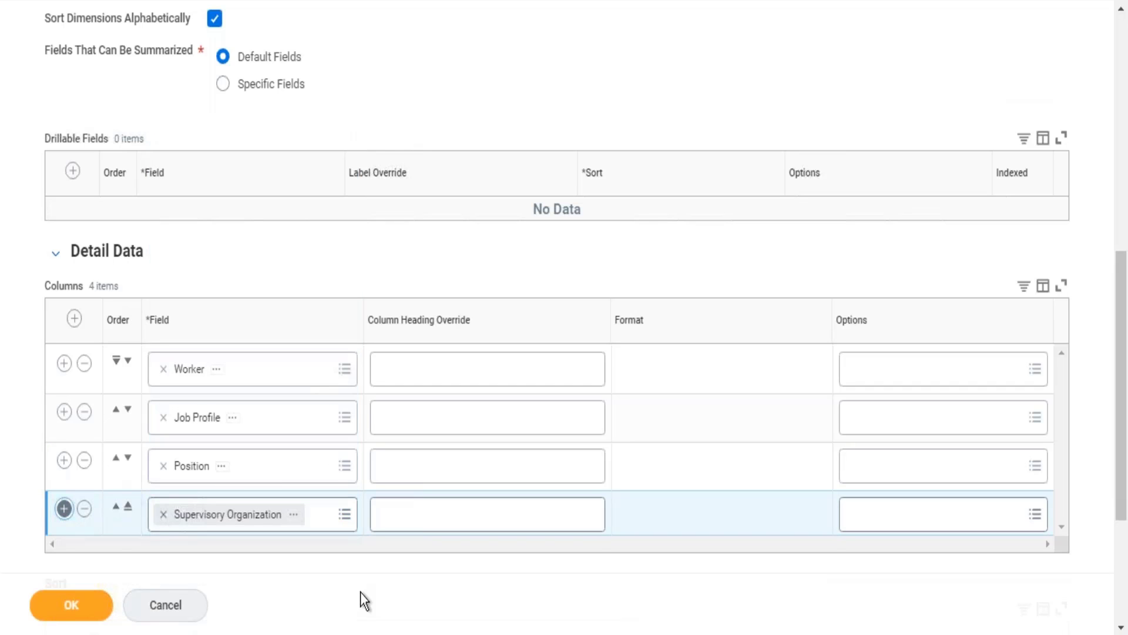
Step: Add a fifth detail data column with the Manager - Level 01 field
{"action": "left_click", "coordinate": [212, 564]}
{"action": "type", "text": "man"}
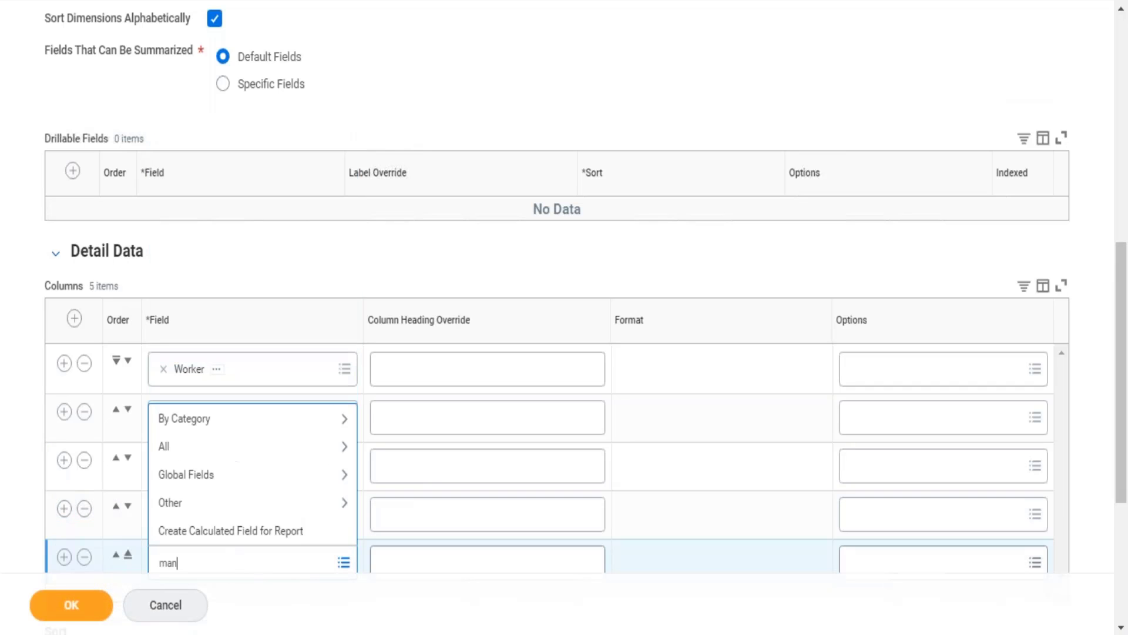
{"action": "type", "text": "ager level 01"}
{"action": "key", "text": "Return"}
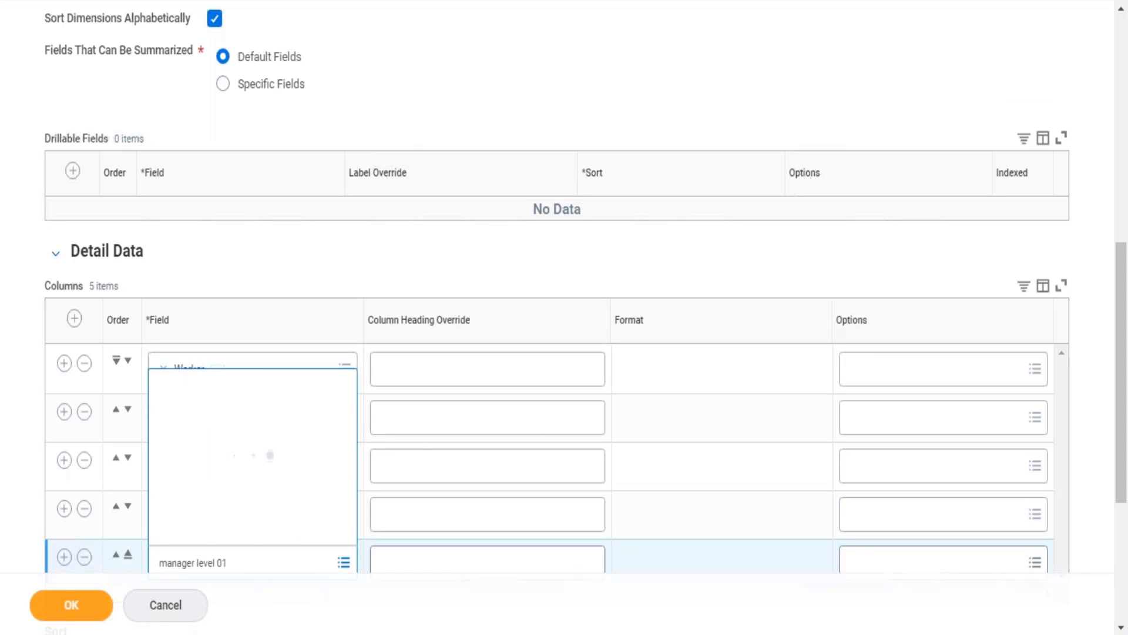
{"action": "left_click", "coordinate": [275, 405]}
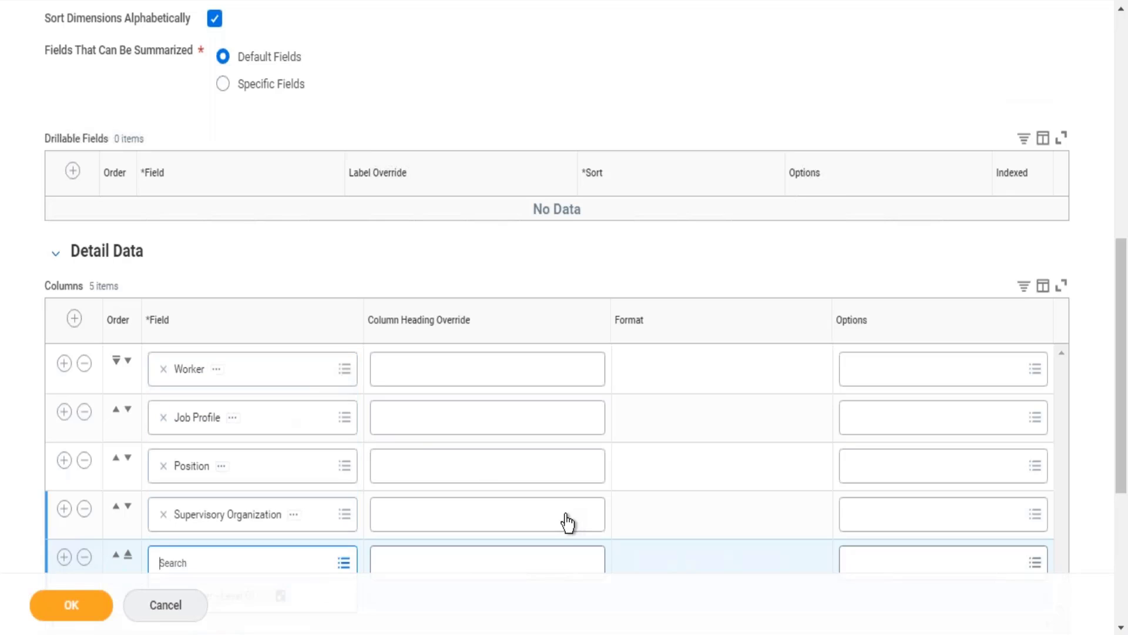
Step: Add a sixth detail data column with the Age field
{"action": "scroll", "coordinate": [609, 425], "scroll_direction": "down", "scroll_amount": 3}
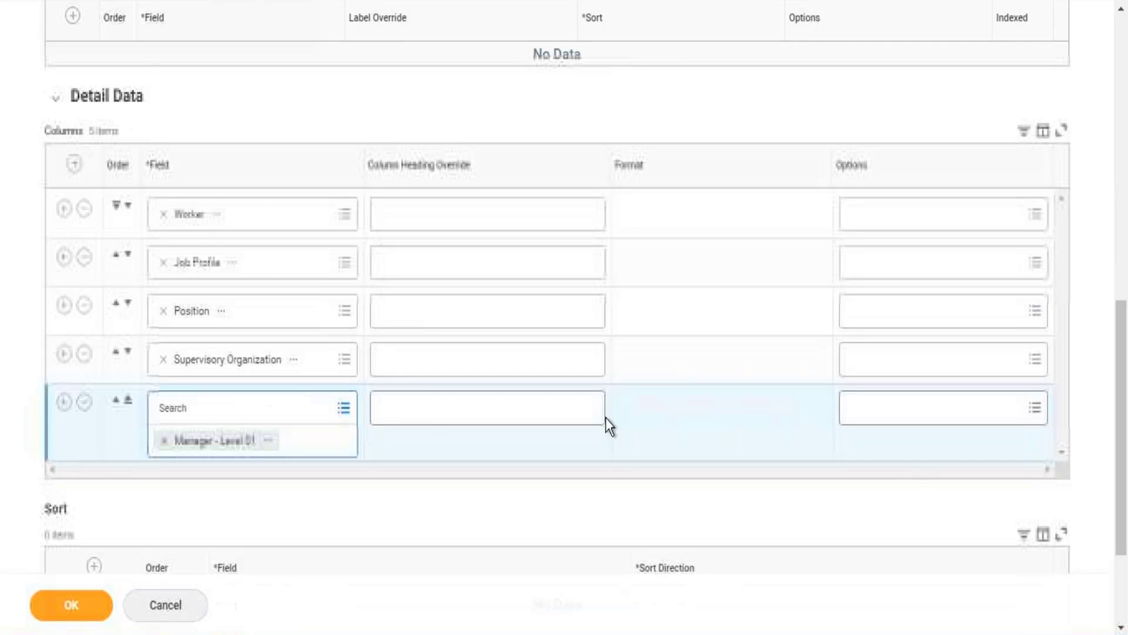
{"action": "left_click", "coordinate": [62, 406]}
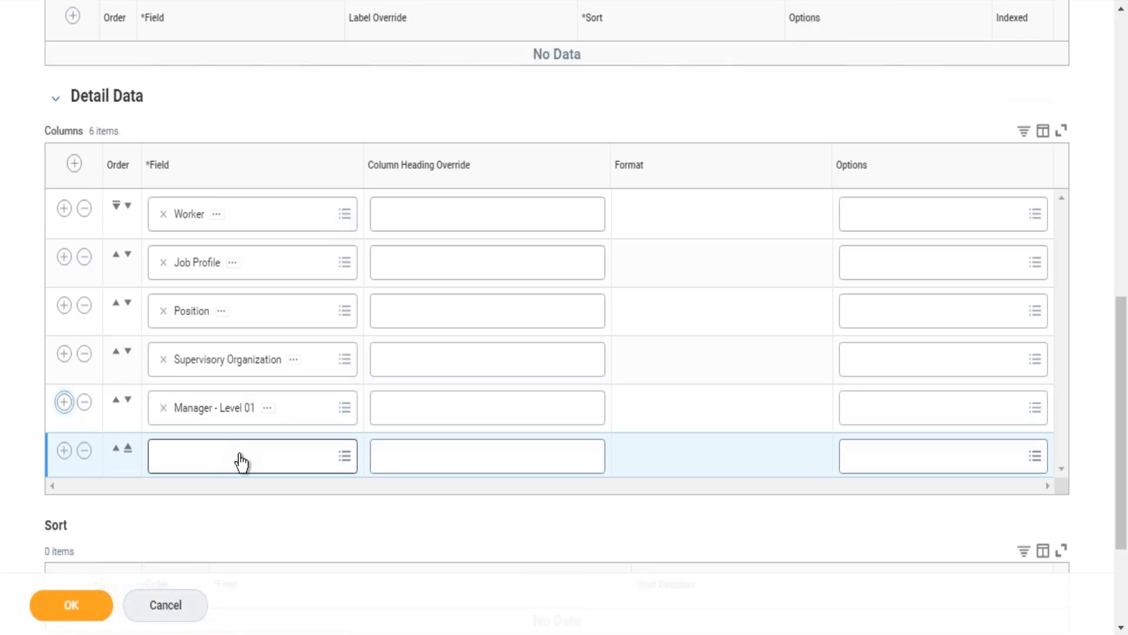
{"action": "left_click", "coordinate": [242, 460]}
{"action": "type", "text": "age"}
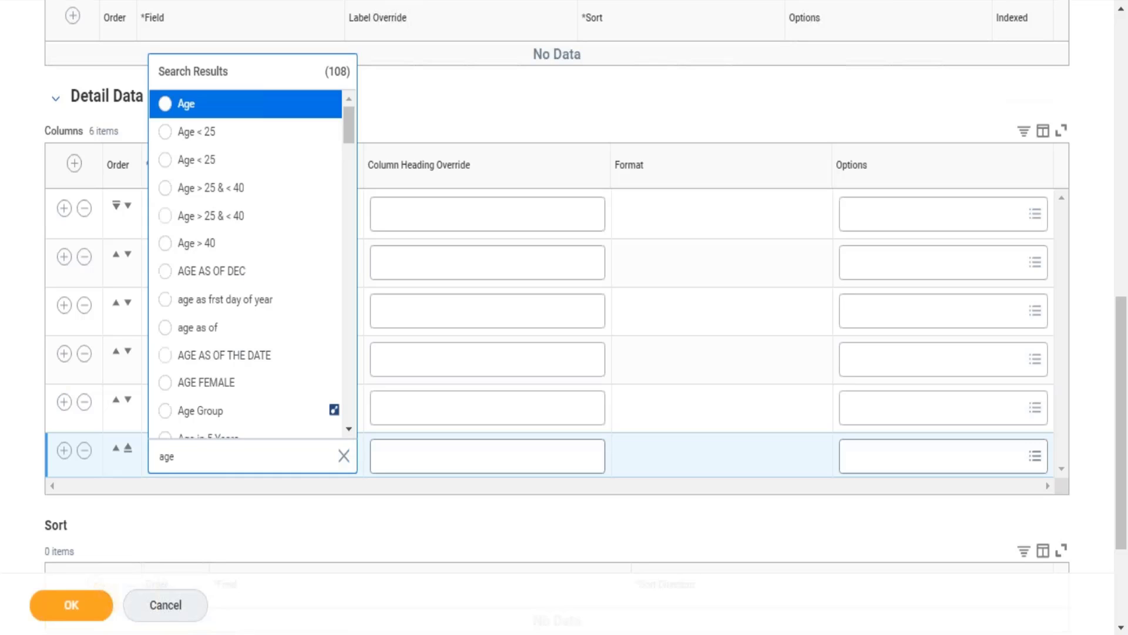
{"action": "key", "text": "Return"}
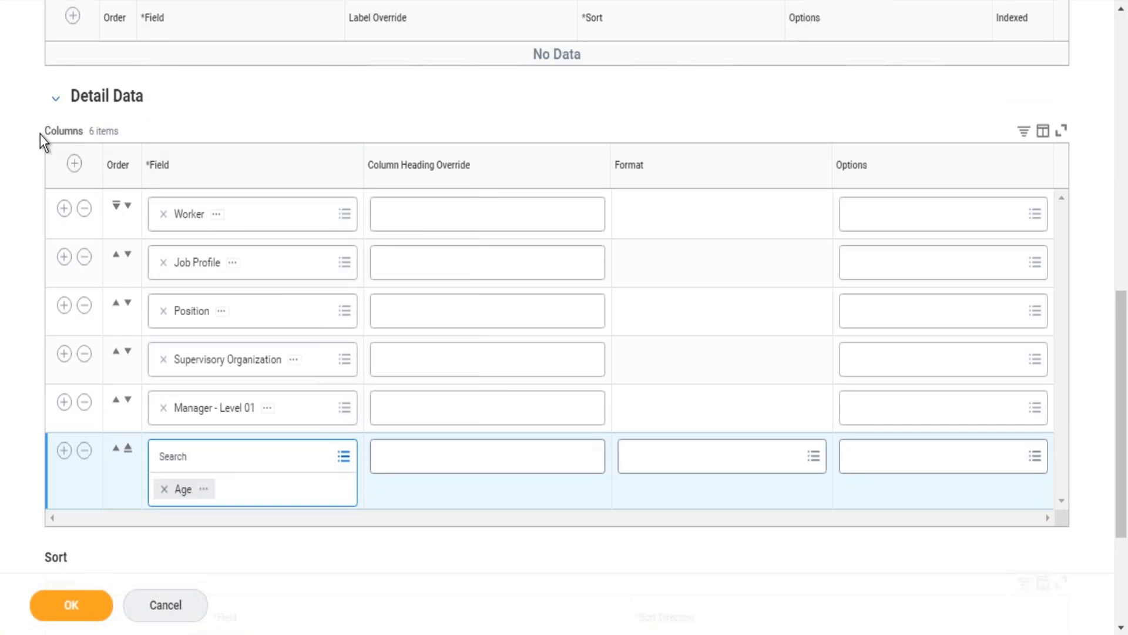
{"action": "left_click_drag", "start_coordinate": [40, 137], "coordinate": [307, 435]}
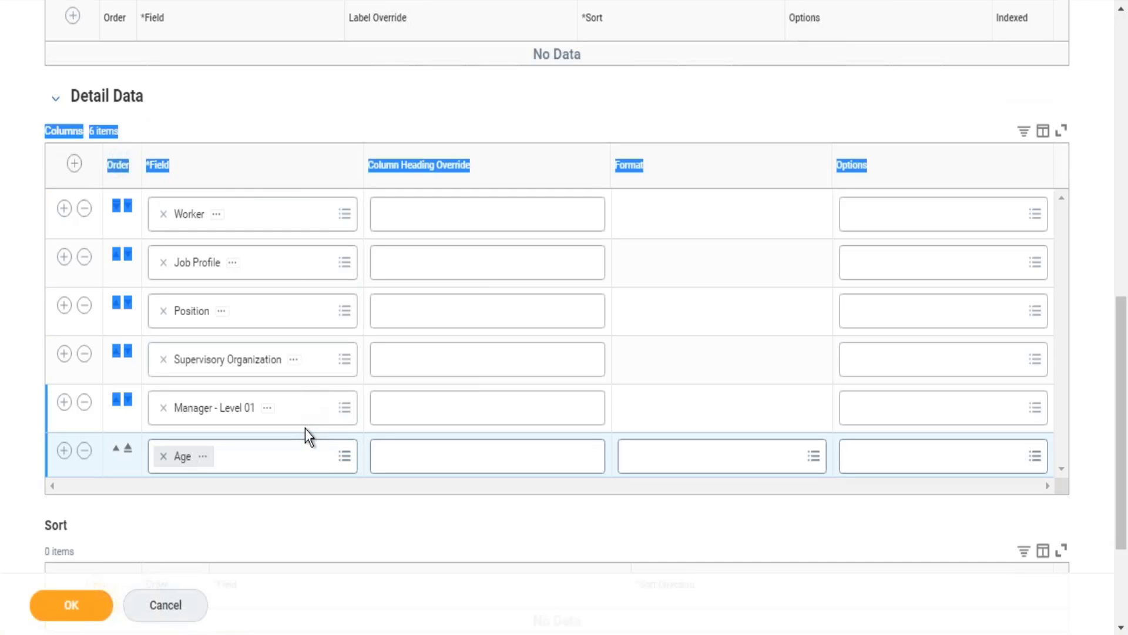
{"action": "left_click", "coordinate": [523, 97]}
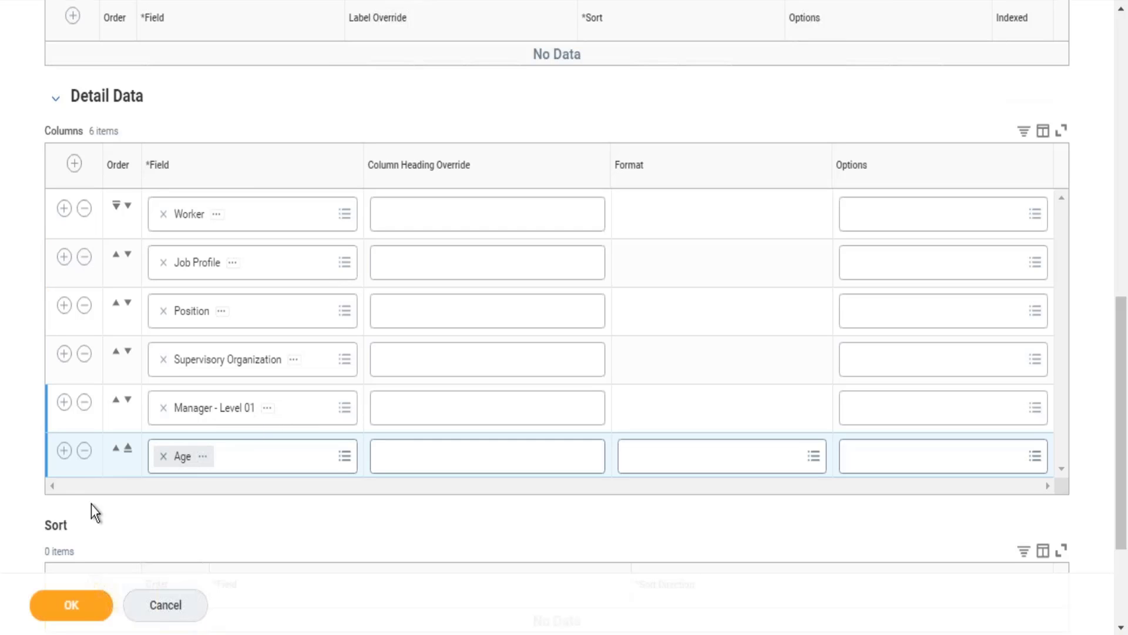
Step: Add a seventh detail data column with the field Length of Service in Years including Partial Year - Worker
{"action": "left_click", "coordinate": [63, 458]}
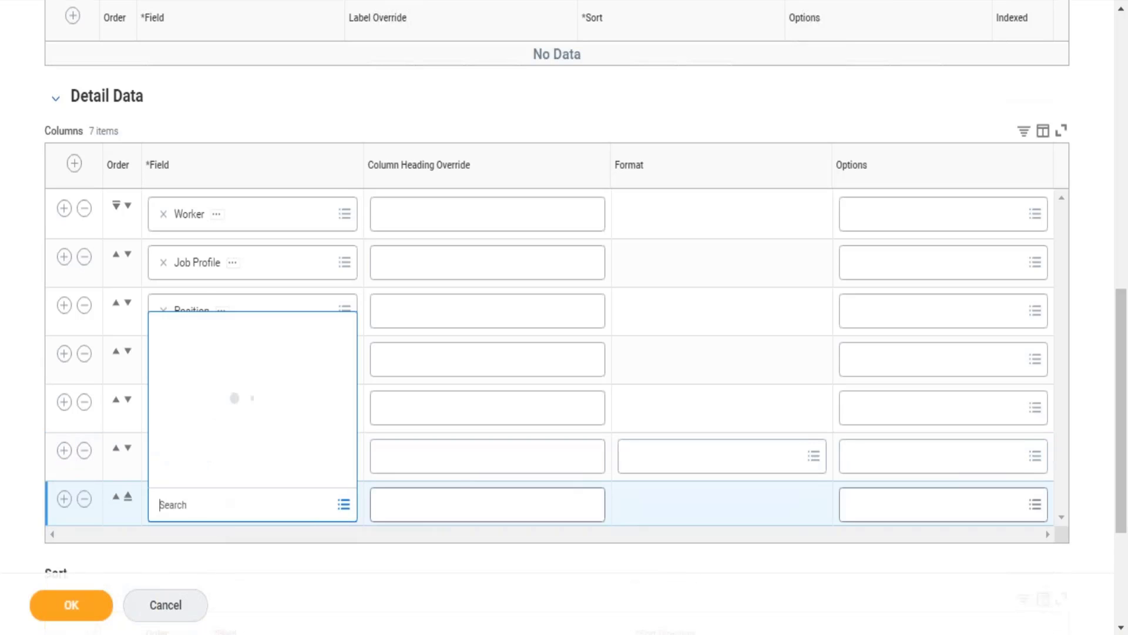
{"action": "type", "text": "lenght o"}
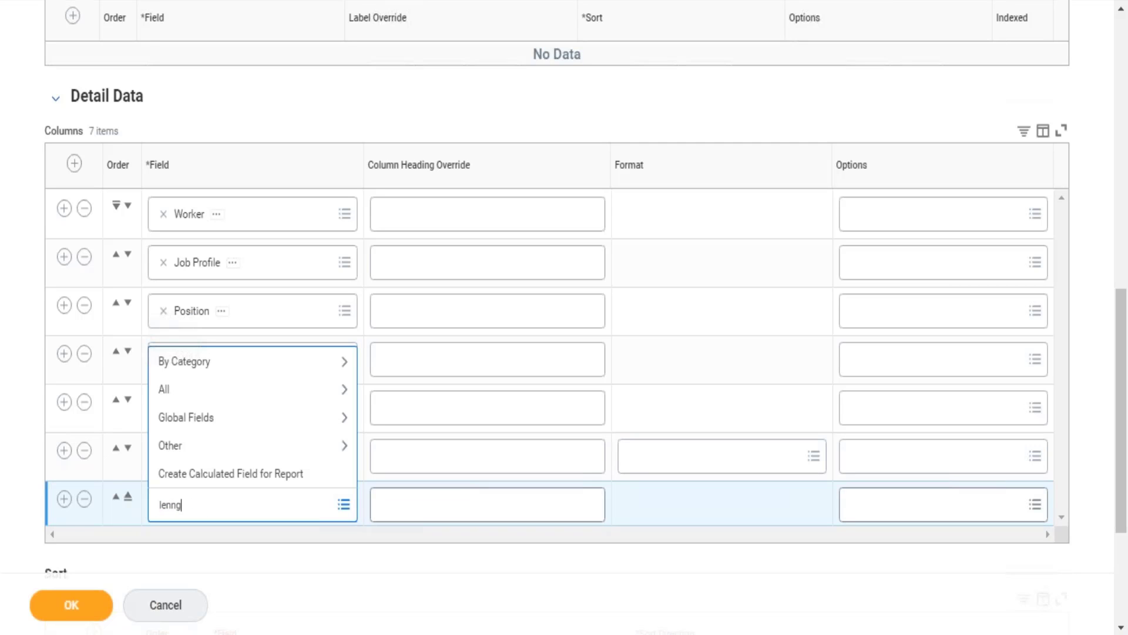
{"action": "type", "text": "th o"}
{"action": "type", "text": "length of se"}
{"action": "type", "text": "rvice"}
{"action": "key", "text": "Return"}
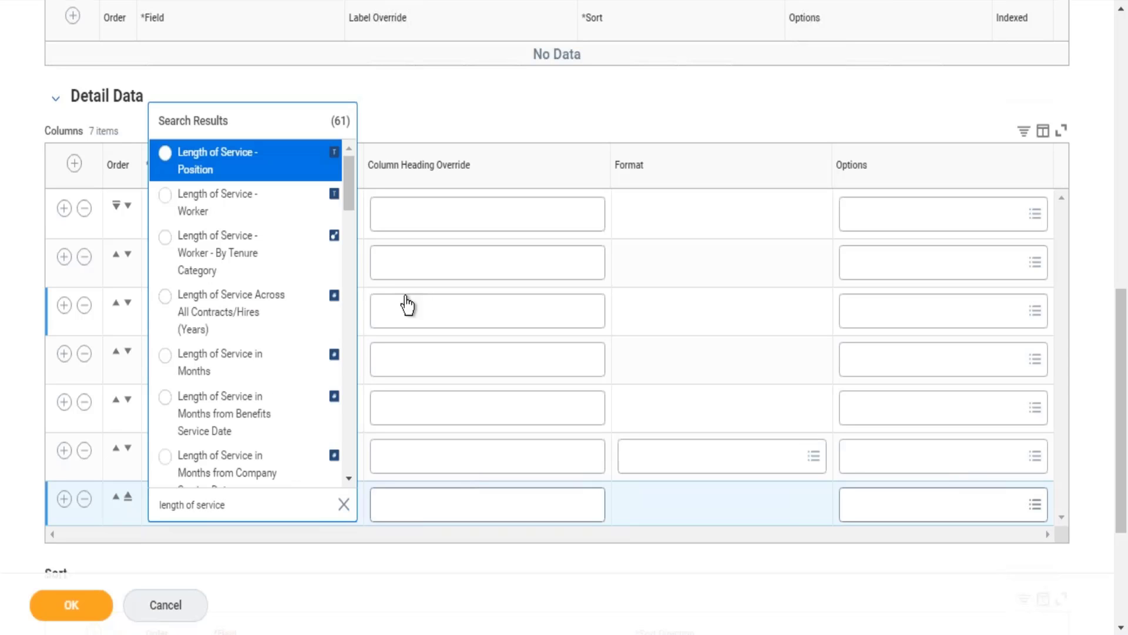
{"action": "key", "text": "Down"}
{"action": "key", "text": "Down"}
{"action": "key", "text": "Down"}
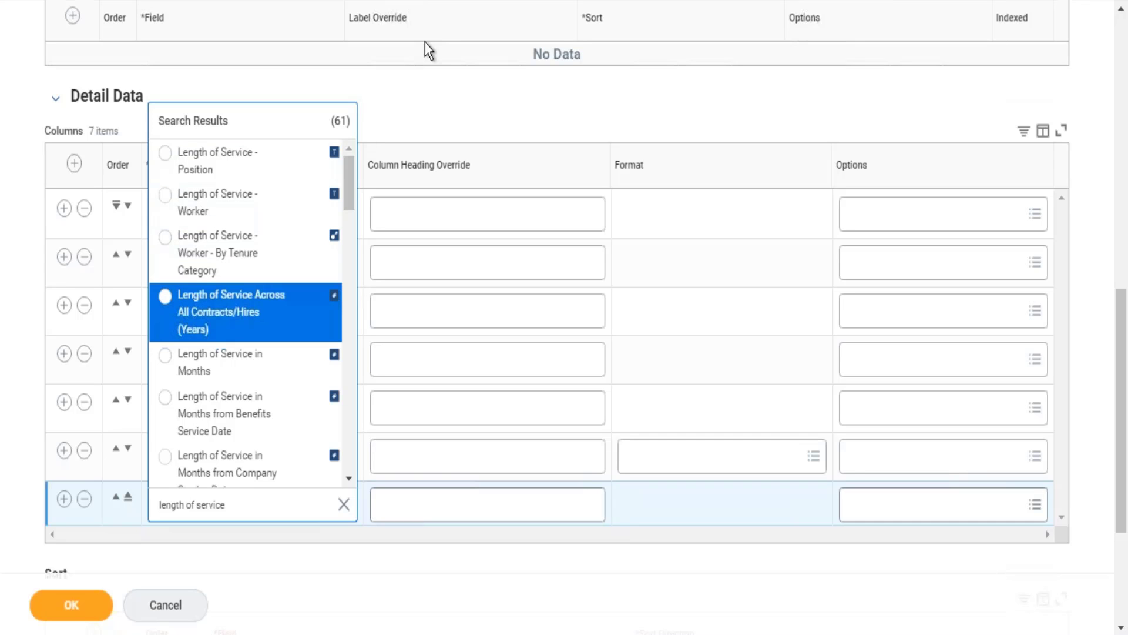
{"action": "key", "text": "Down"}
{"action": "key", "text": "Down"}
{"action": "key", "text": "Down"}
{"action": "key", "text": "Down"}
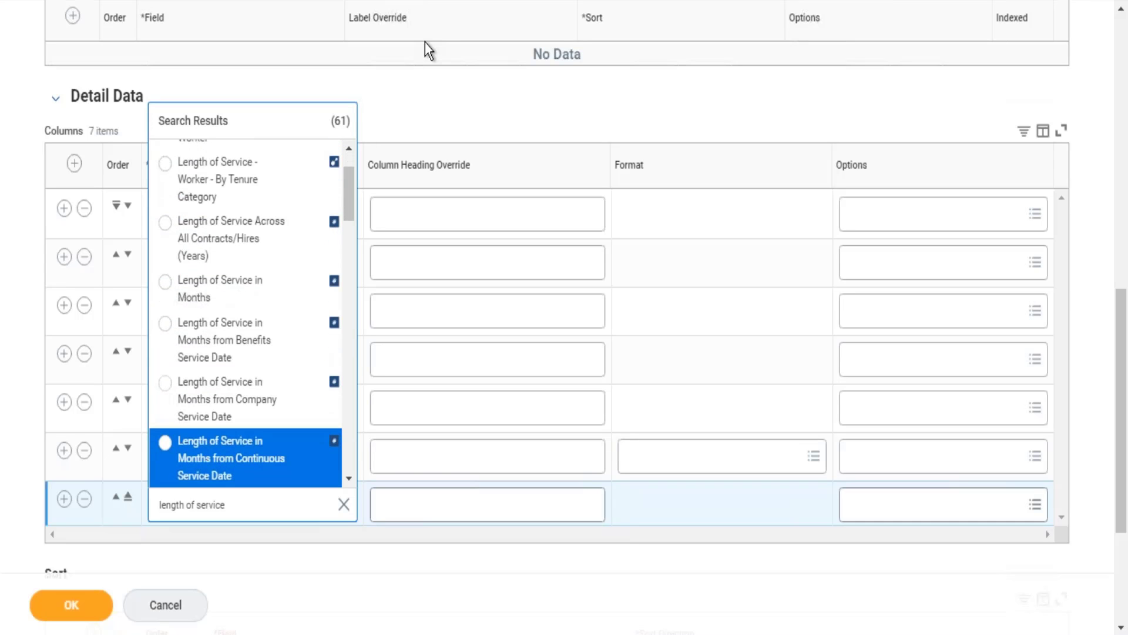
{"action": "key", "text": "Down"}
{"action": "key", "text": "Down"}
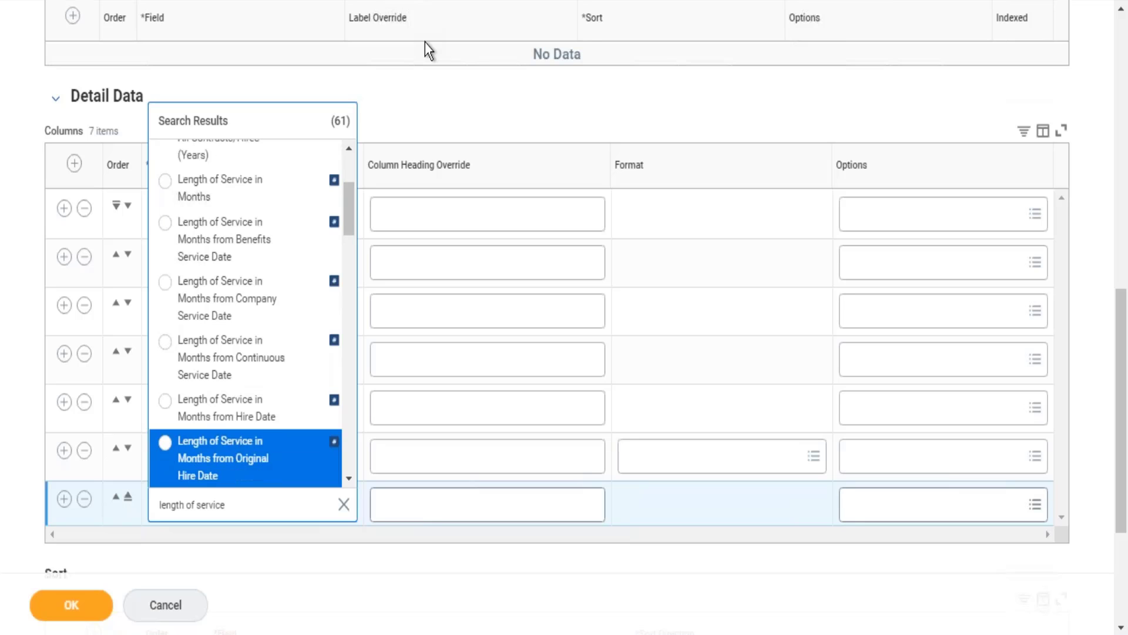
{"action": "key", "text": "Down"}
{"action": "key", "text": "Down"}
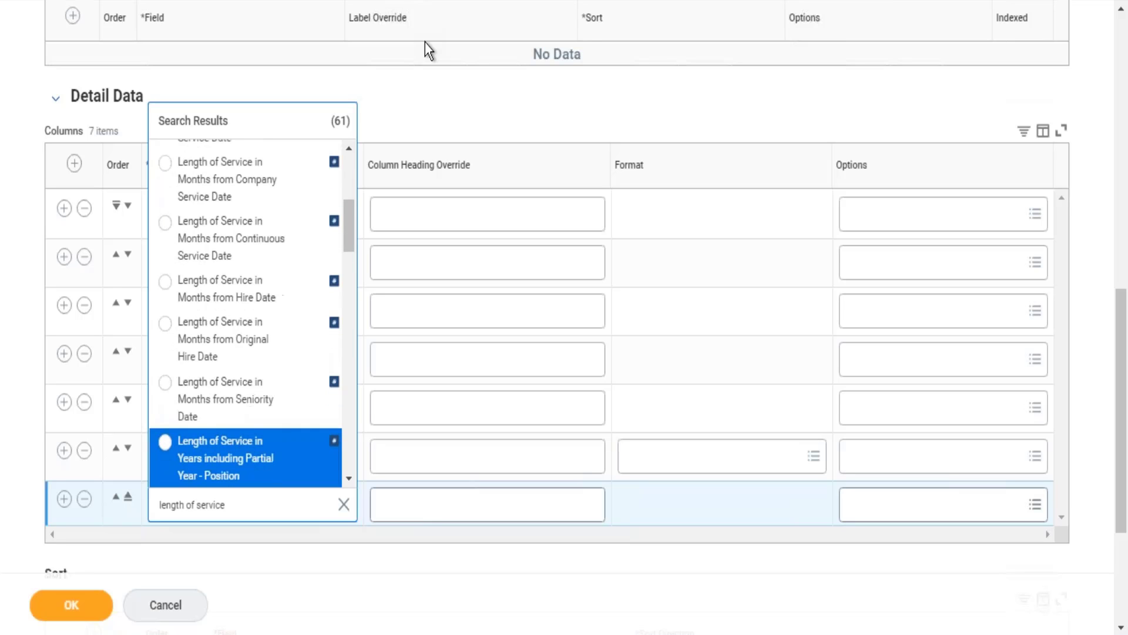
{"action": "key", "text": "Down"}
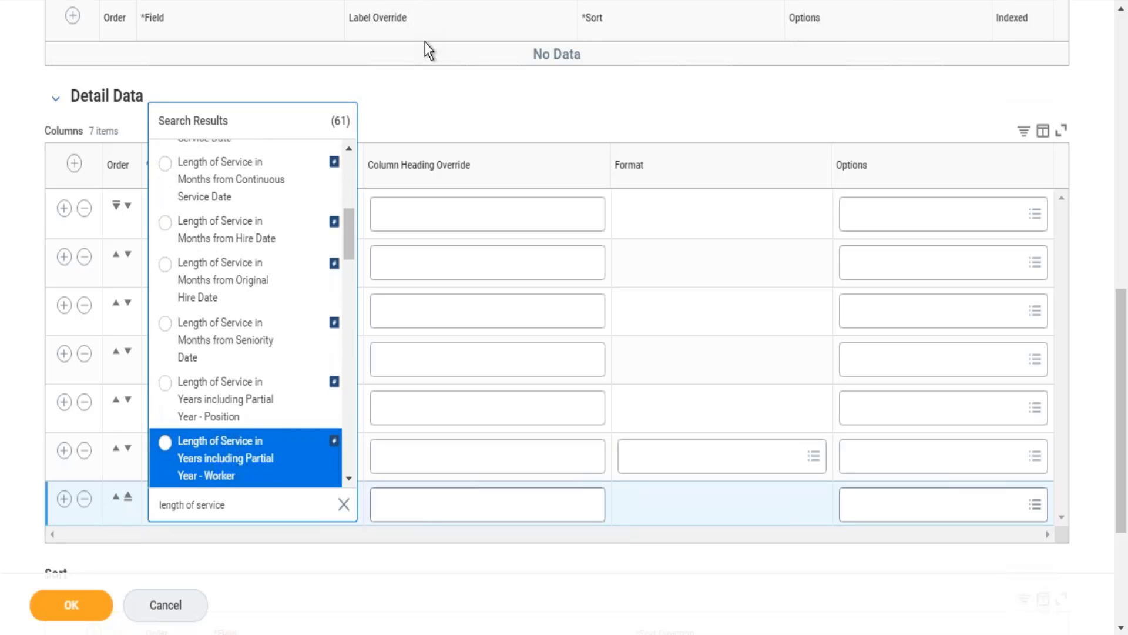
{"action": "key", "text": "Return"}
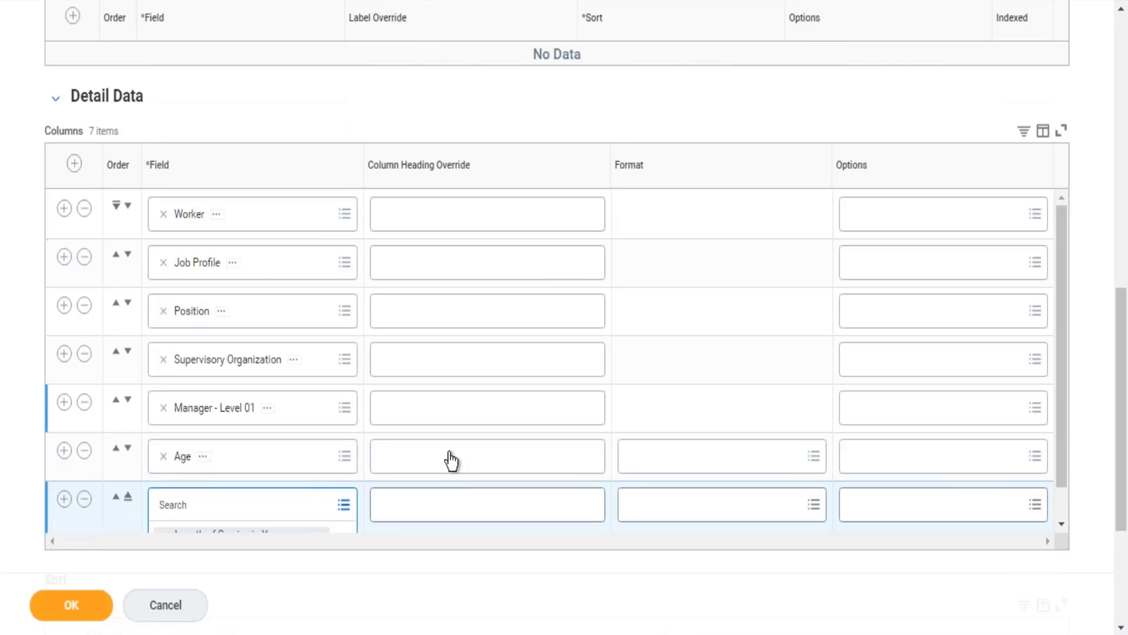
Step: Override the length of service column's heading with LoS and save the report definition
{"action": "left_click", "coordinate": [463, 514]}
{"action": "type", "text": "LoS"}
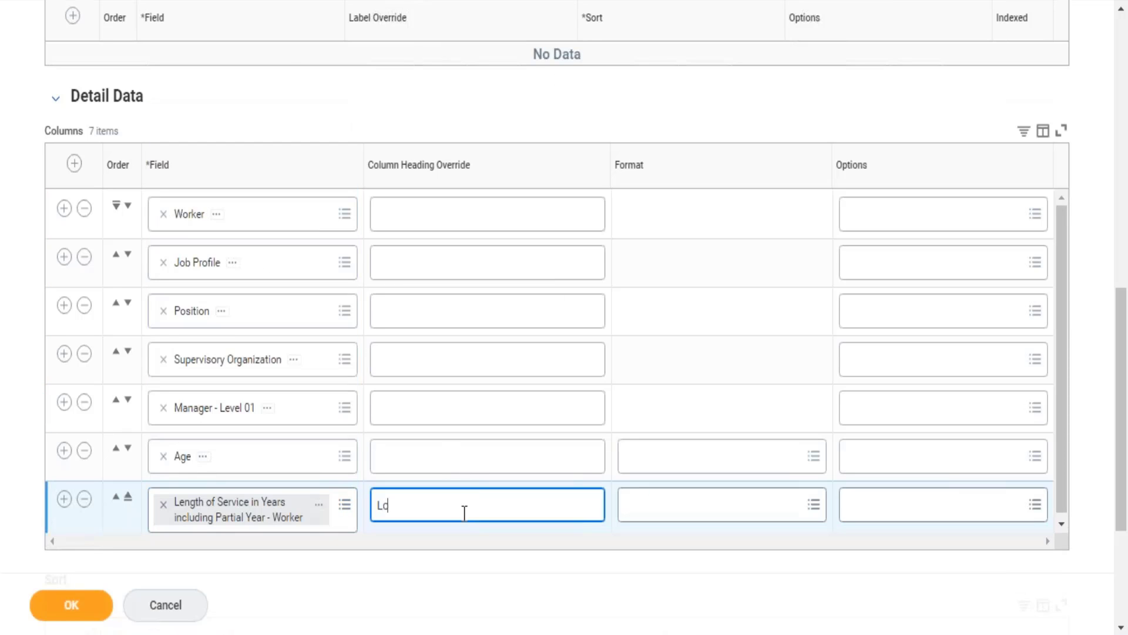
{"action": "left_click", "coordinate": [69, 615]}
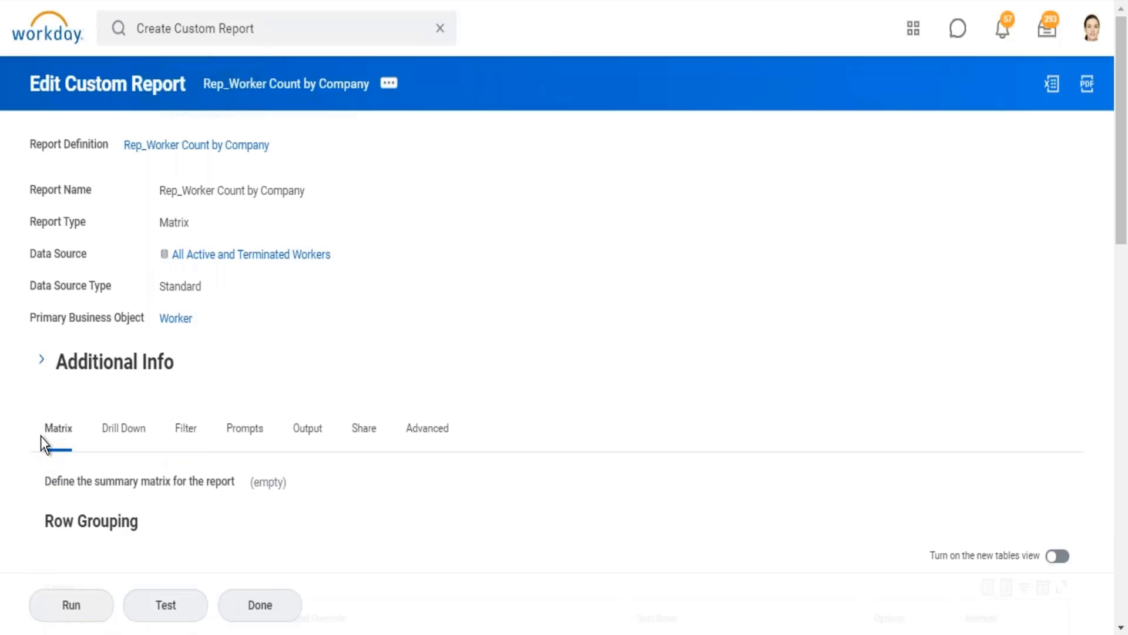
Step: Run the Rep_Worker Count by Company report
{"action": "left_click_drag", "start_coordinate": [41, 437], "coordinate": [73, 440]}
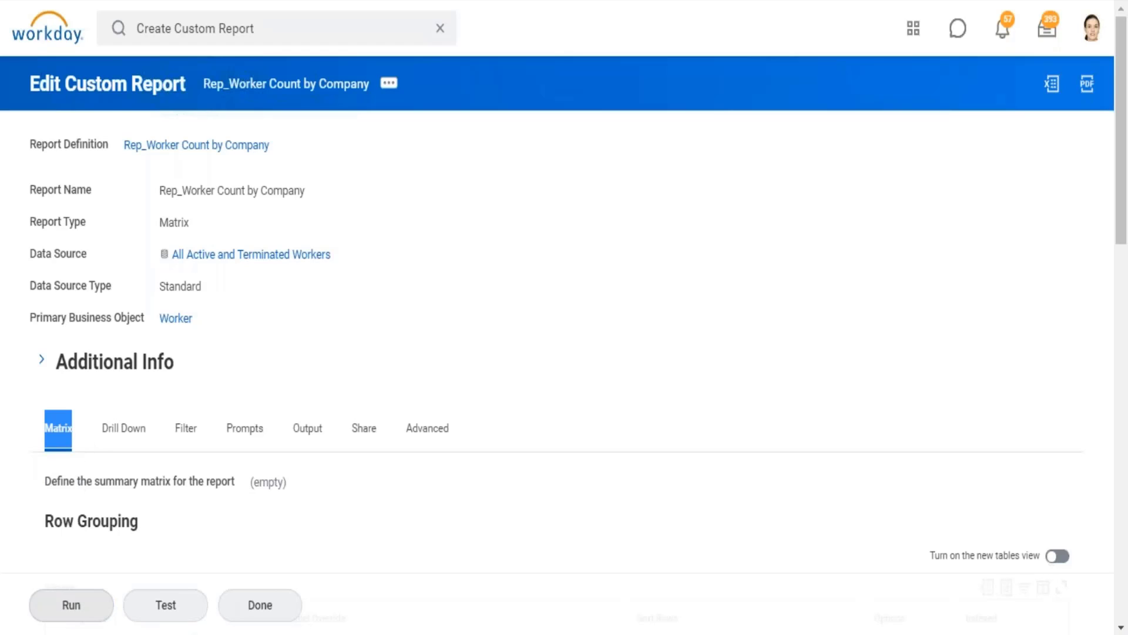
{"action": "left_click", "coordinate": [73, 609]}
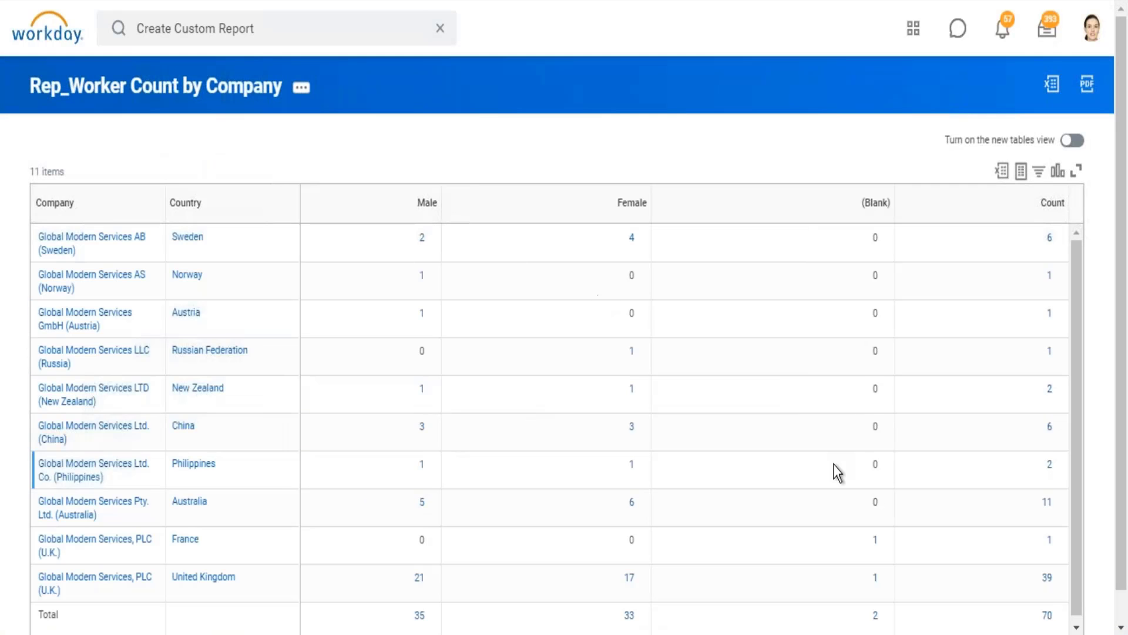
{"action": "scroll", "coordinate": [1121, 618], "scroll_direction": "down", "scroll_amount": 1}
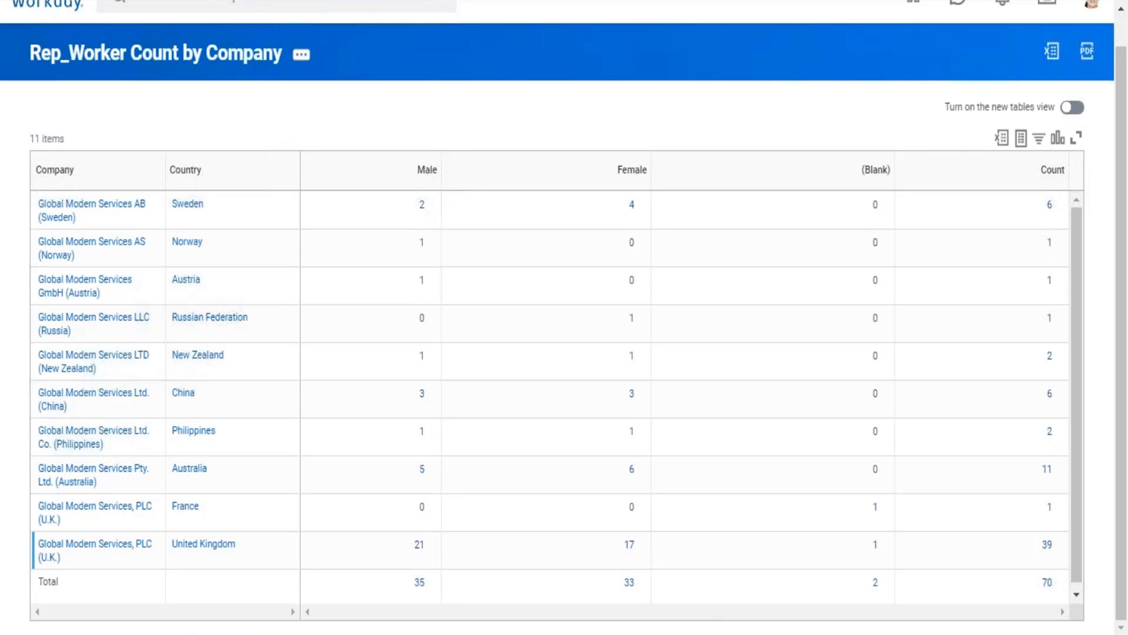
Step: Drill into the Female column's total, enlarge the detail window to review the worker columns, and close it
{"action": "left_click", "coordinate": [629, 583]}
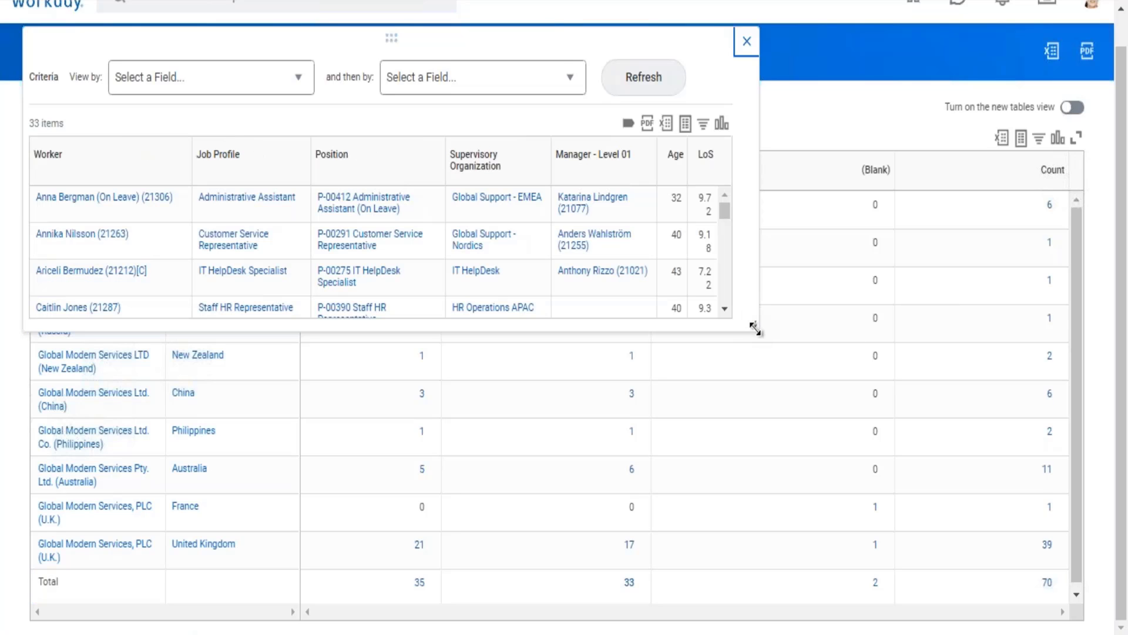
{"action": "left_click_drag", "start_coordinate": [756, 327], "coordinate": [931, 497]}
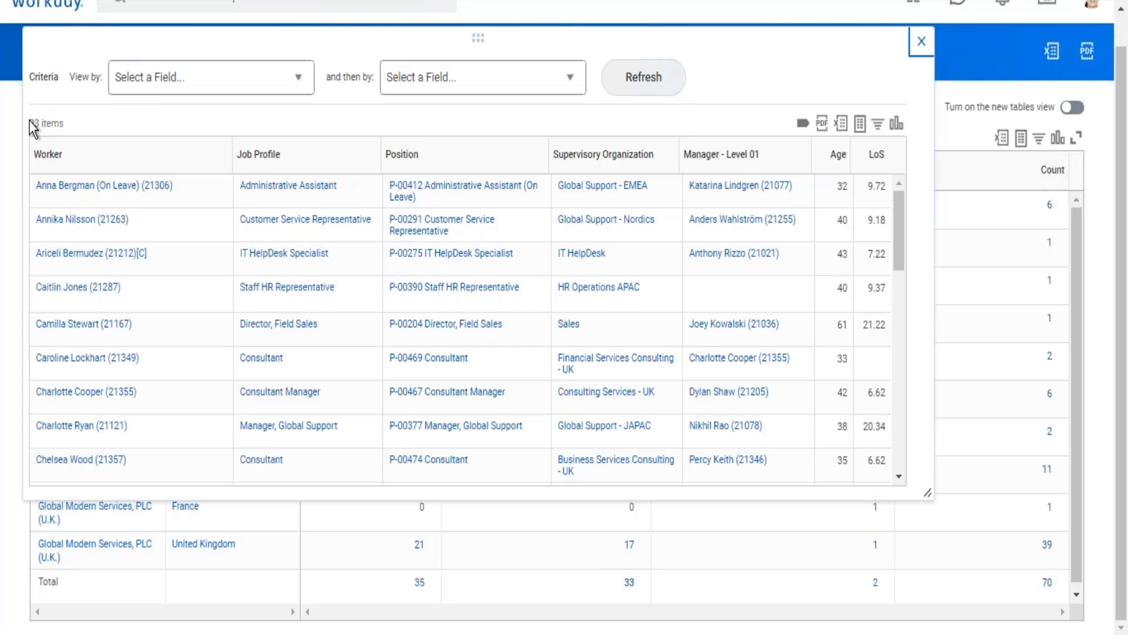
{"action": "left_click_drag", "start_coordinate": [39, 123], "coordinate": [65, 123]}
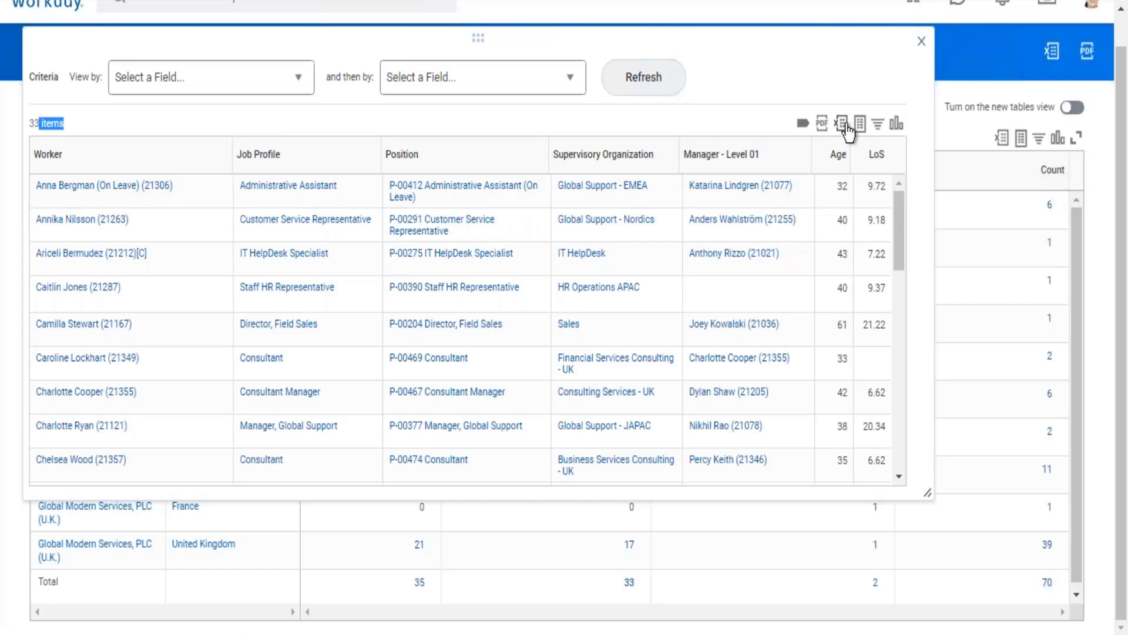
{"action": "left_click", "coordinate": [921, 41]}
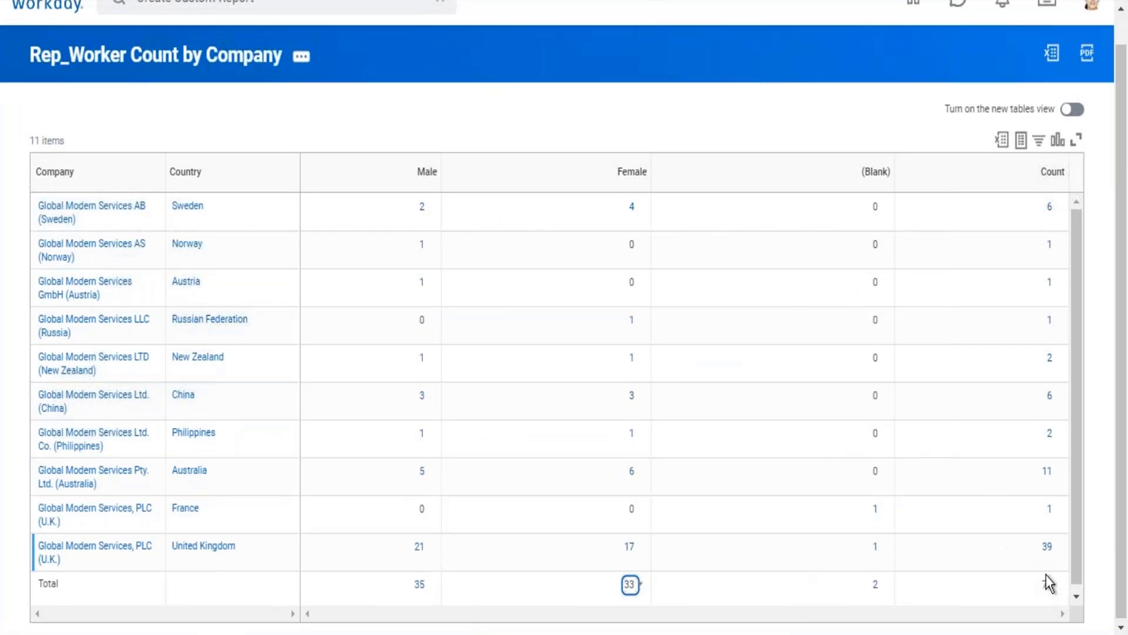
Step: Drill into the overall worker count total, enlarge the window to examine its detail columns and view-by criteria, and close it
{"action": "left_click", "coordinate": [1047, 588]}
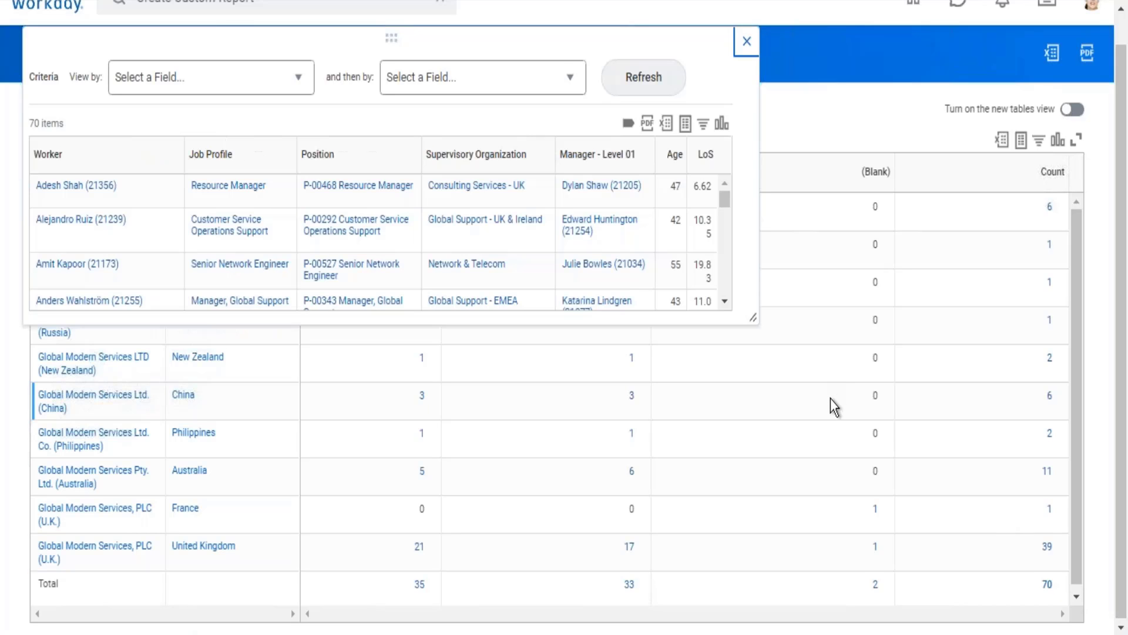
{"action": "left_click_drag", "start_coordinate": [756, 322], "coordinate": [994, 484]}
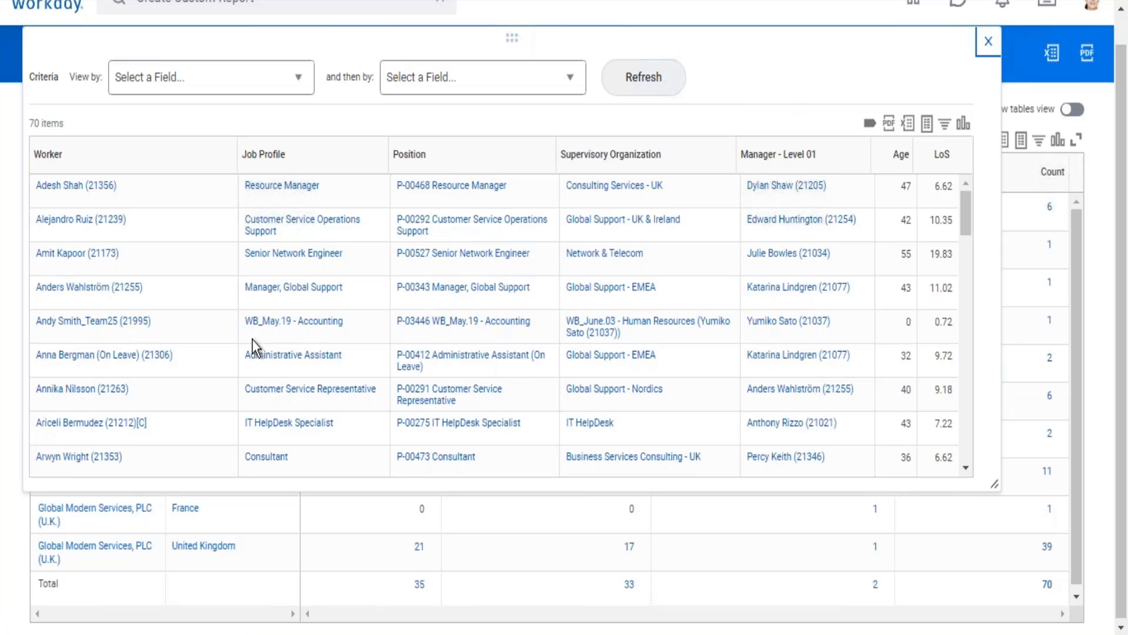
{"action": "left_click_drag", "start_coordinate": [32, 121], "coordinate": [970, 127]}
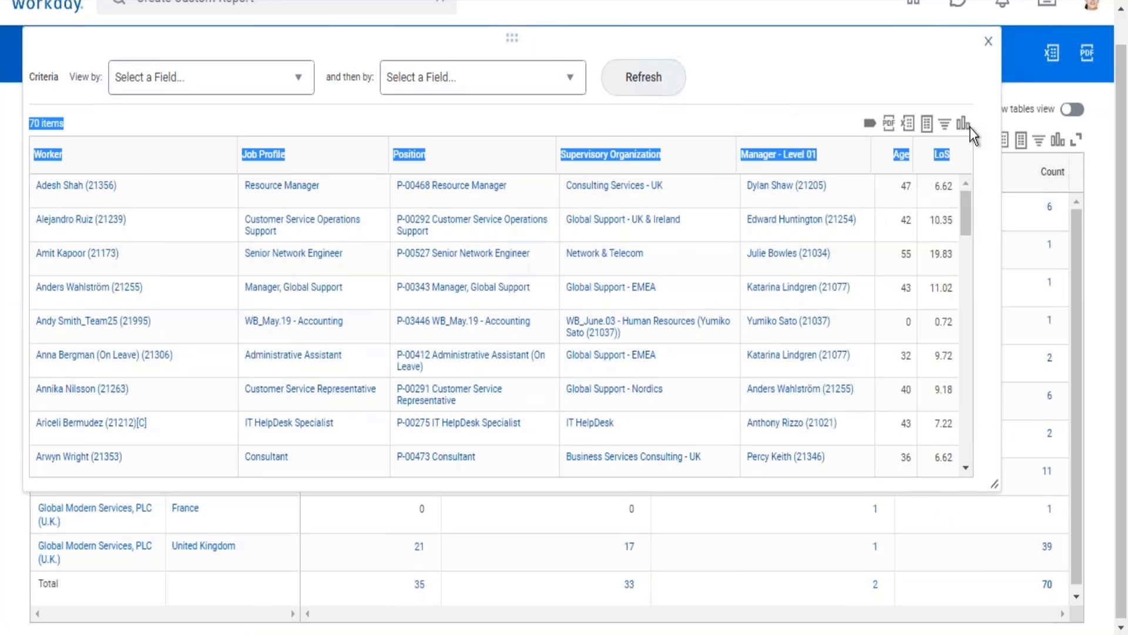
{"action": "left_click", "coordinate": [735, 71]}
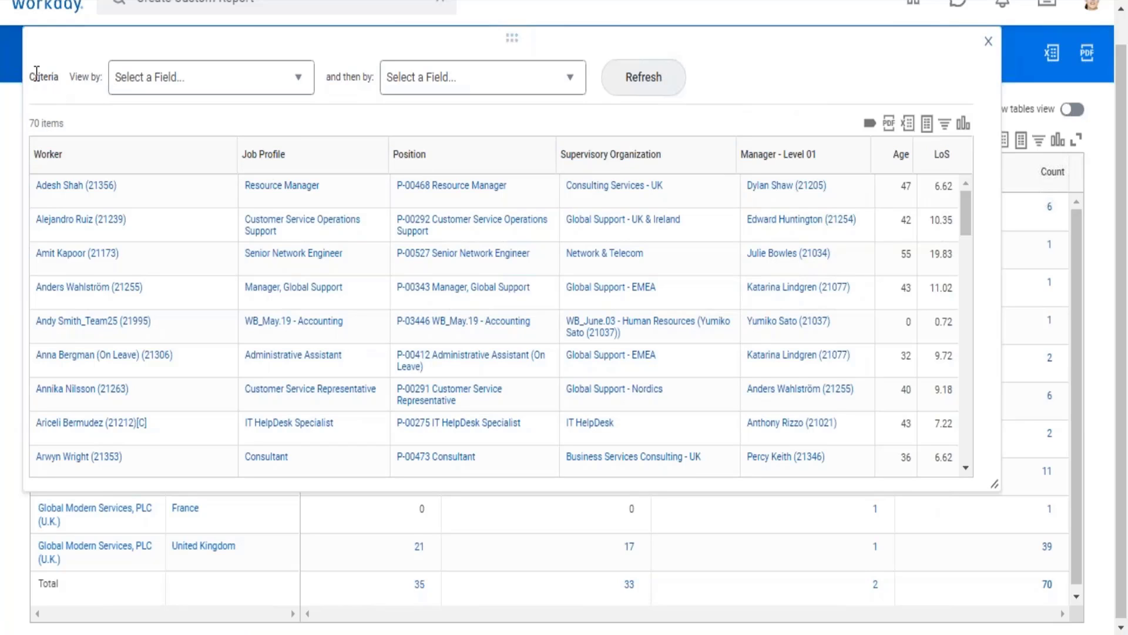
{"action": "left_click_drag", "start_coordinate": [35, 77], "coordinate": [593, 76]}
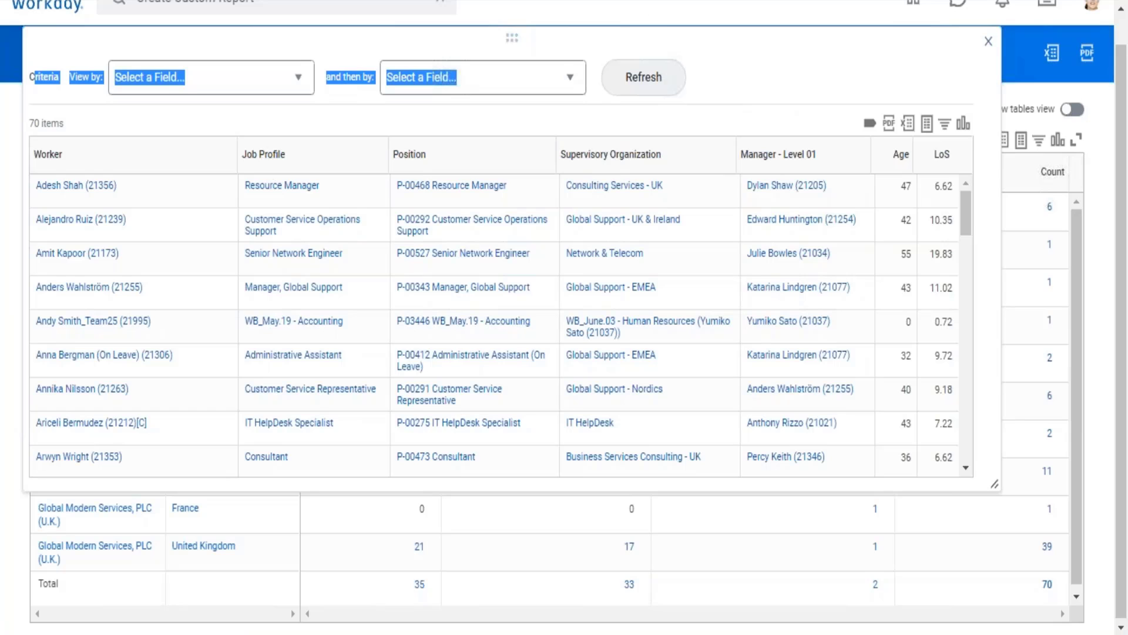
{"action": "left_click", "coordinate": [991, 44]}
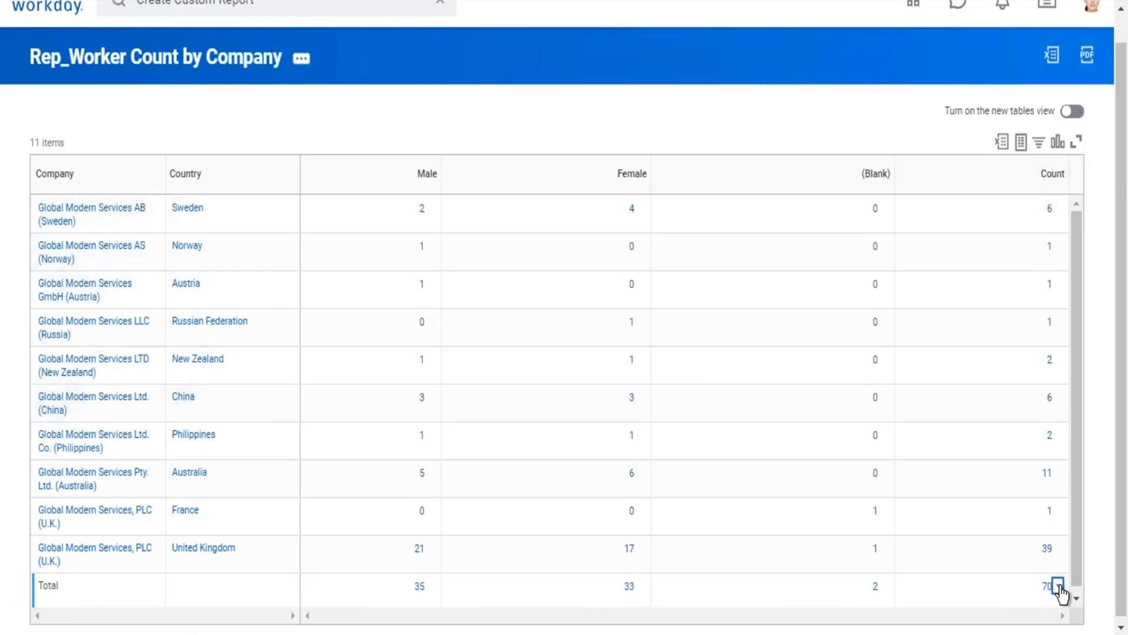
Step: Browse the view-by fields offered for the overall worker count total and dismiss the list
{"action": "left_click", "coordinate": [1058, 585]}
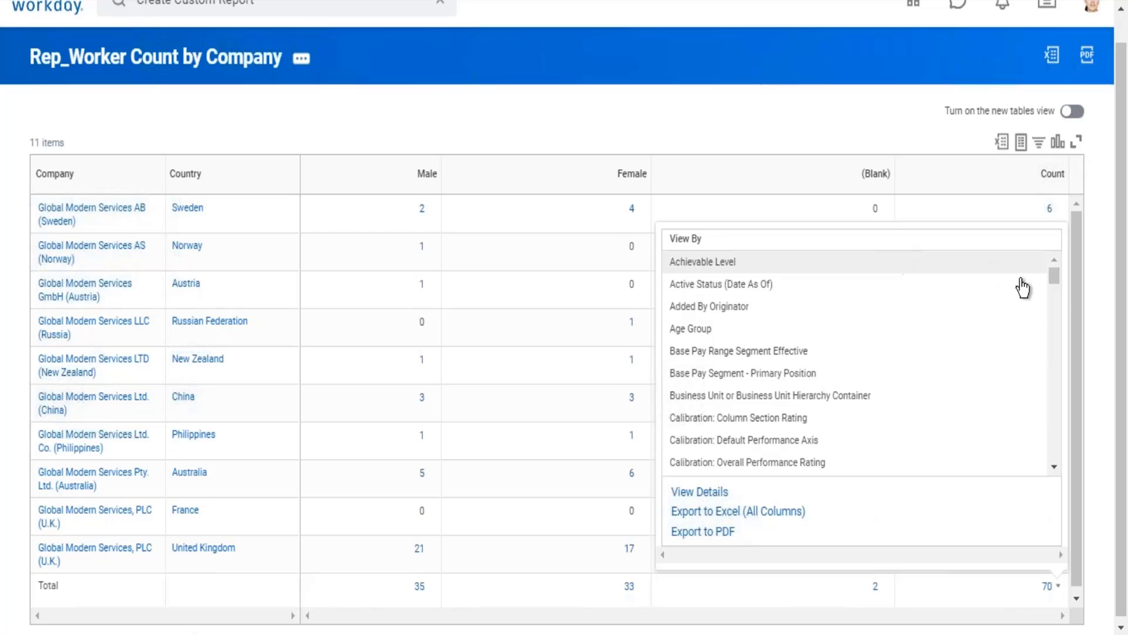
{"action": "left_click_drag", "start_coordinate": [1058, 286], "coordinate": [1085, 429]}
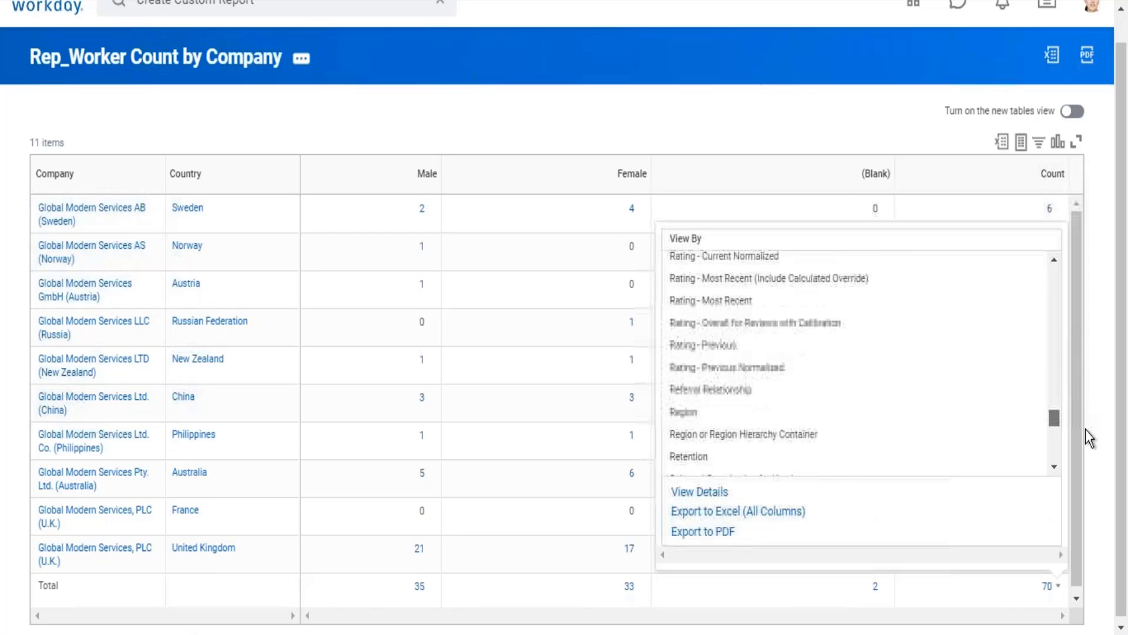
{"action": "left_click", "coordinate": [903, 106]}
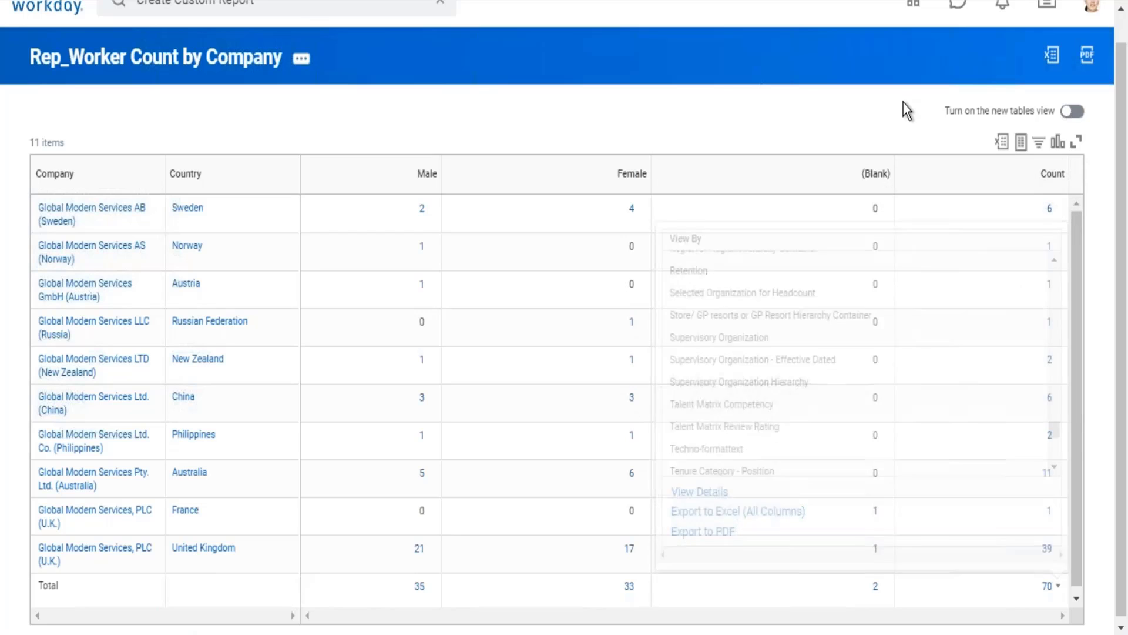
Step: Drill into the overall worker count total and enlarge the detail window to examine its two view-by criteria
{"action": "left_click", "coordinate": [1053, 589]}
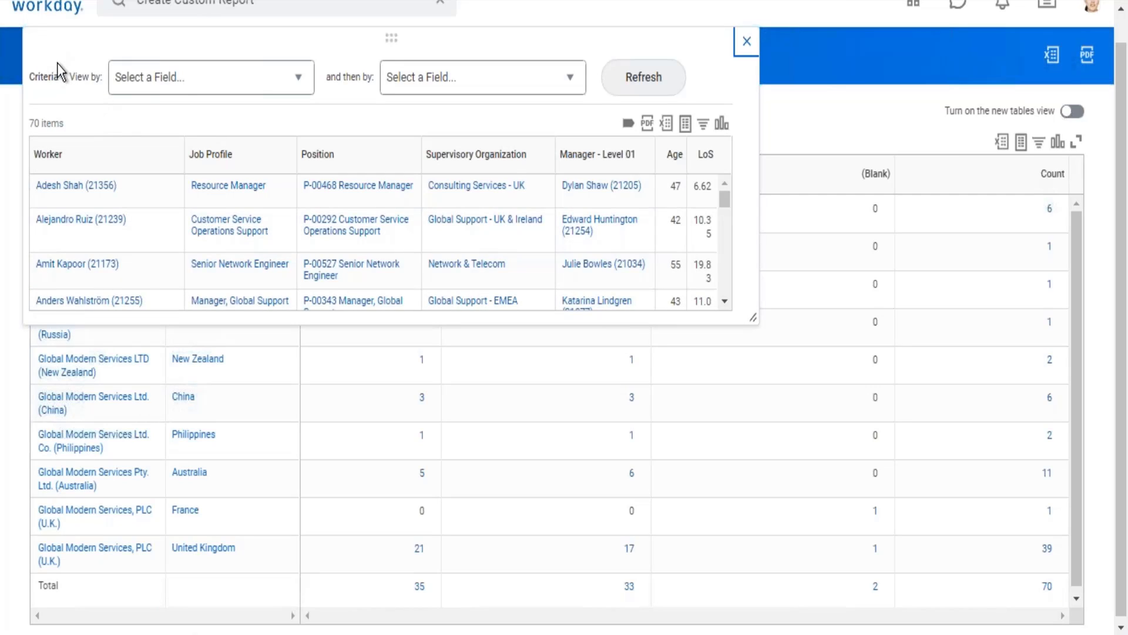
{"action": "left_click_drag", "start_coordinate": [59, 65], "coordinate": [345, 44]}
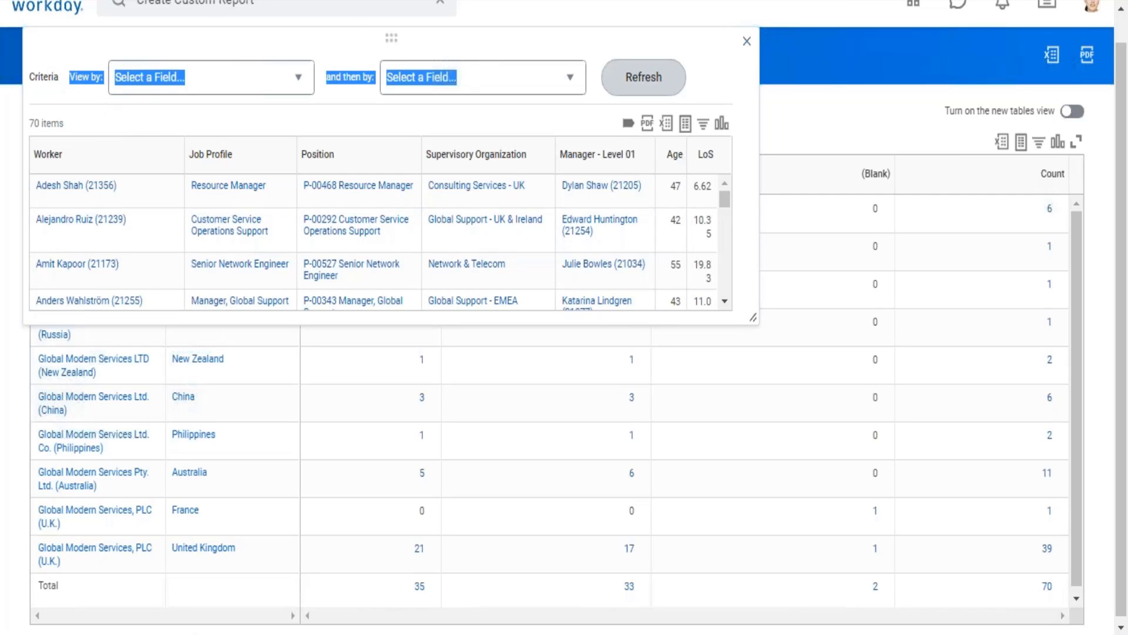
{"action": "left_click_drag", "start_coordinate": [758, 322], "coordinate": [934, 583]}
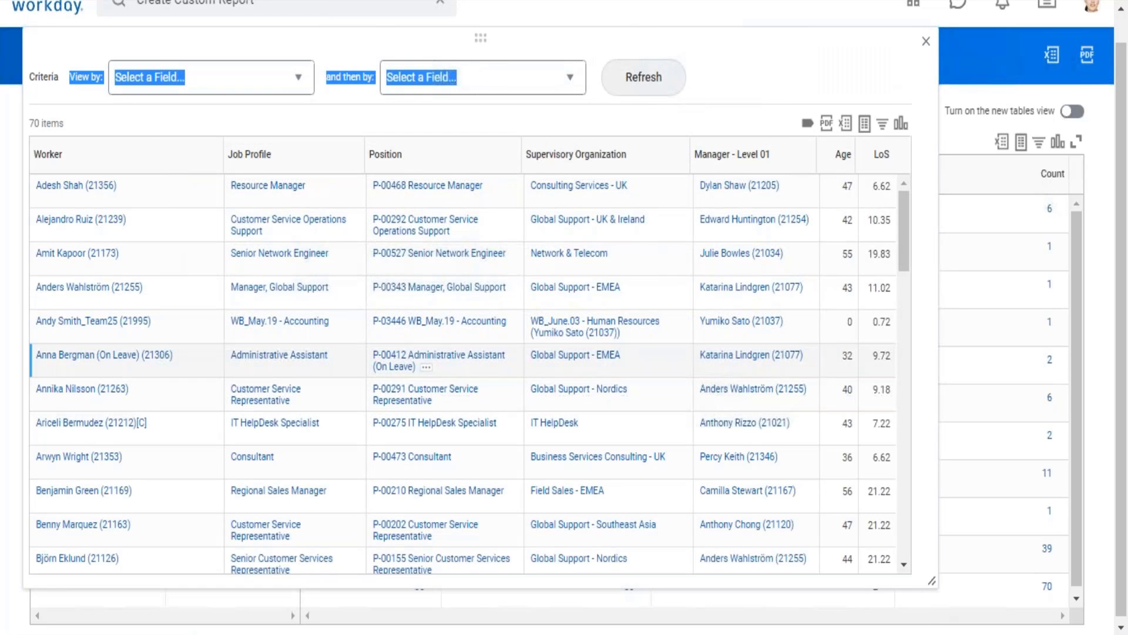
{"action": "left_click", "coordinate": [767, 41]}
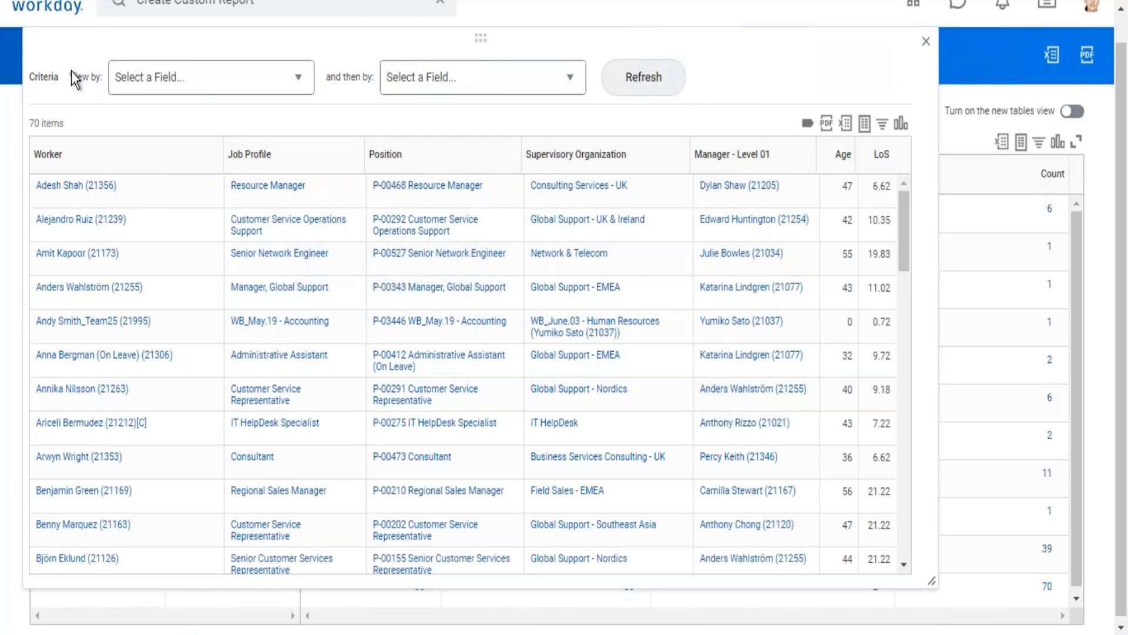
{"action": "left_click_drag", "start_coordinate": [72, 71], "coordinate": [342, 51]}
{"action": "left_click", "coordinate": [481, 81]}
{"action": "left_click_drag", "start_coordinate": [217, 69], "coordinate": [483, 80]}
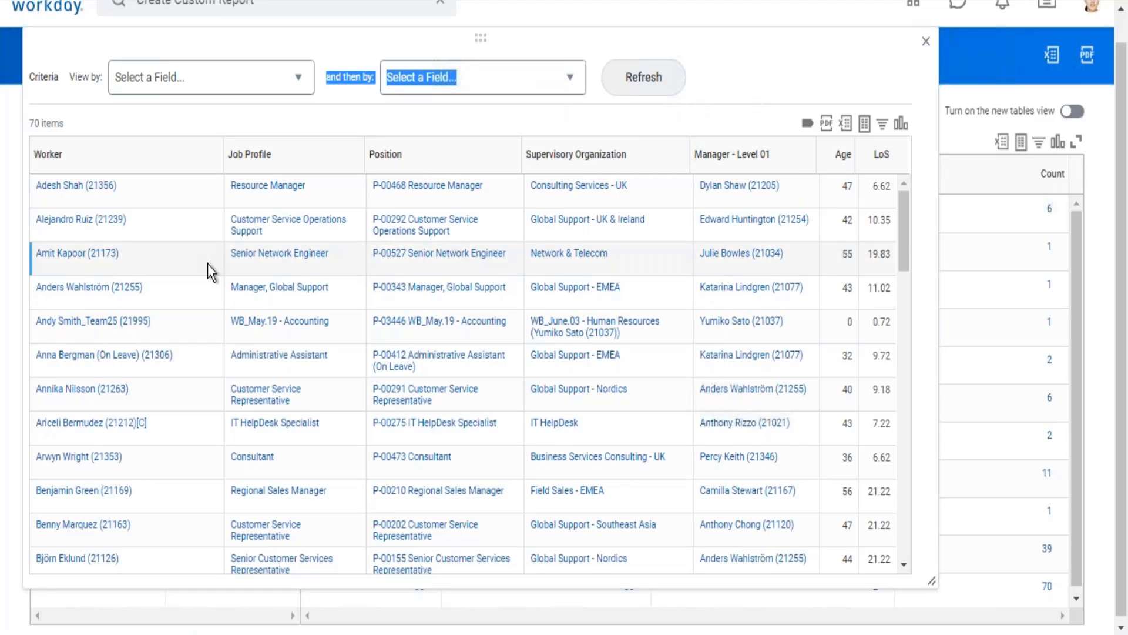
Step: Regroup the drilled-down workers by Age Group and refresh the results
{"action": "left_click", "coordinate": [300, 82]}
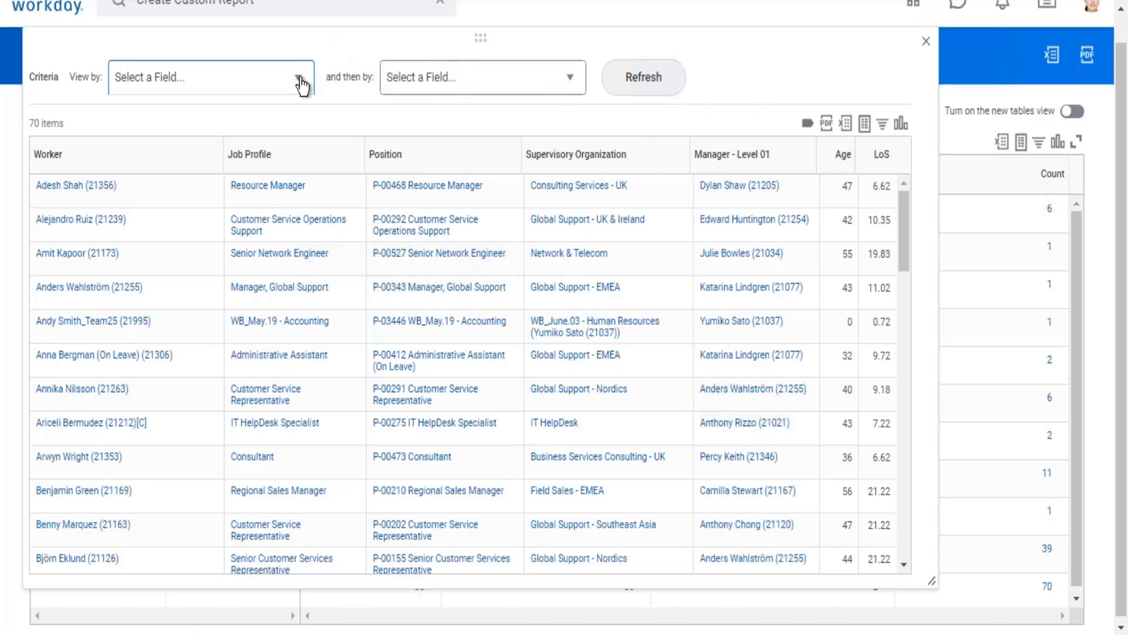
{"action": "key", "text": "Down"}
{"action": "key", "text": "Down"}
{"action": "key", "text": "Down"}
{"action": "key", "text": "Down"}
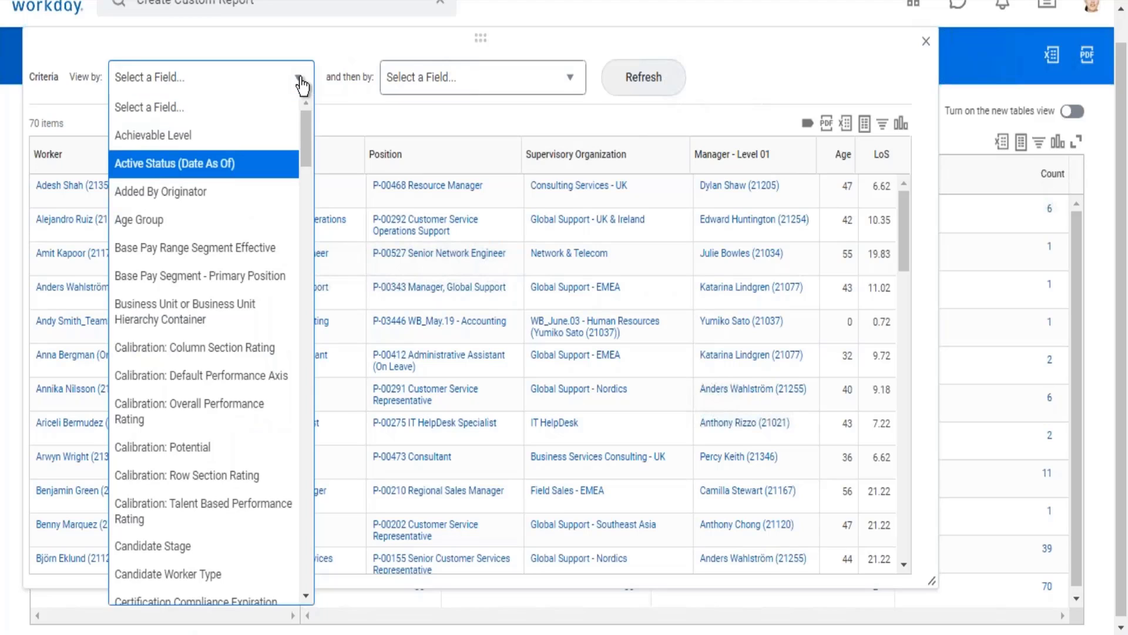
{"action": "key", "text": "Return"}
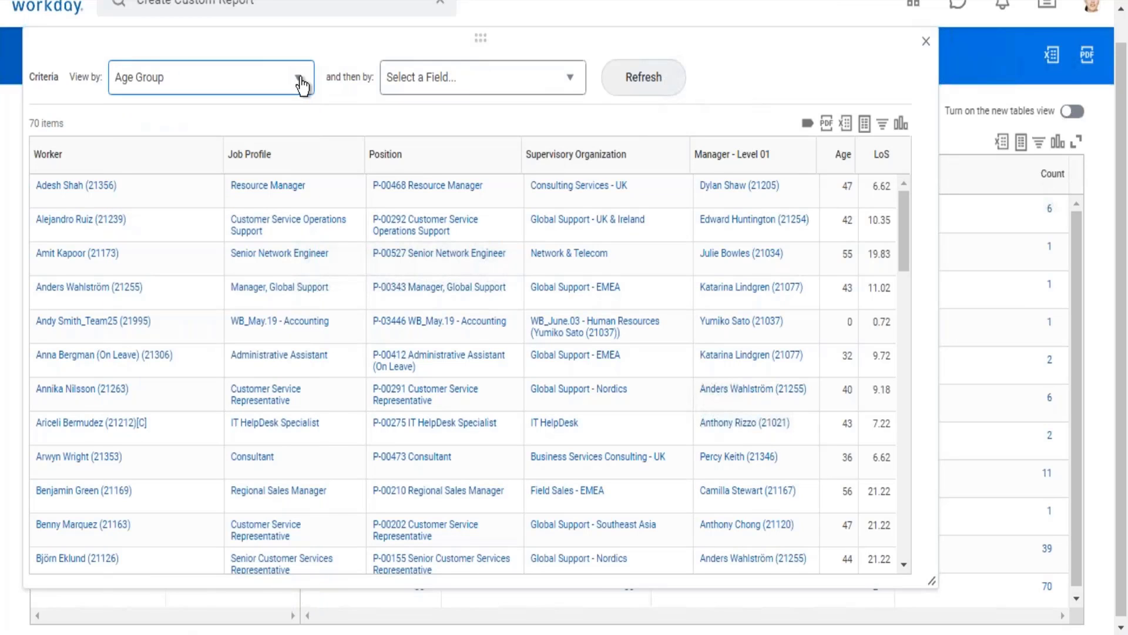
{"action": "left_click", "coordinate": [658, 90]}
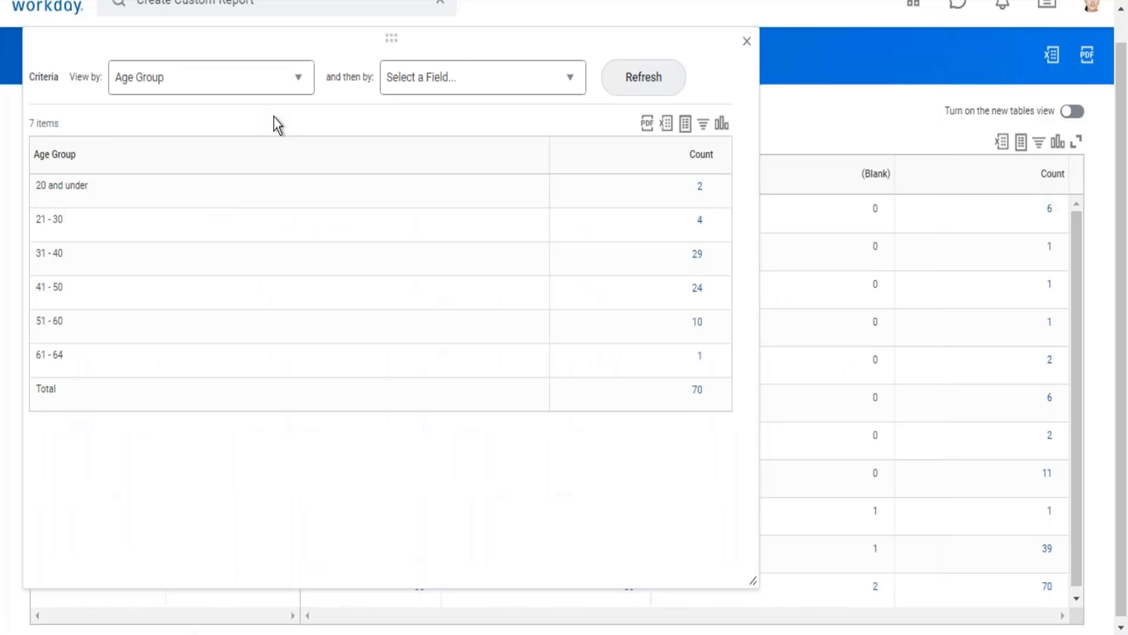
Step: Review the Age Group breakdown, checking its total row and grouping column
{"action": "left_click", "coordinate": [692, 391]}
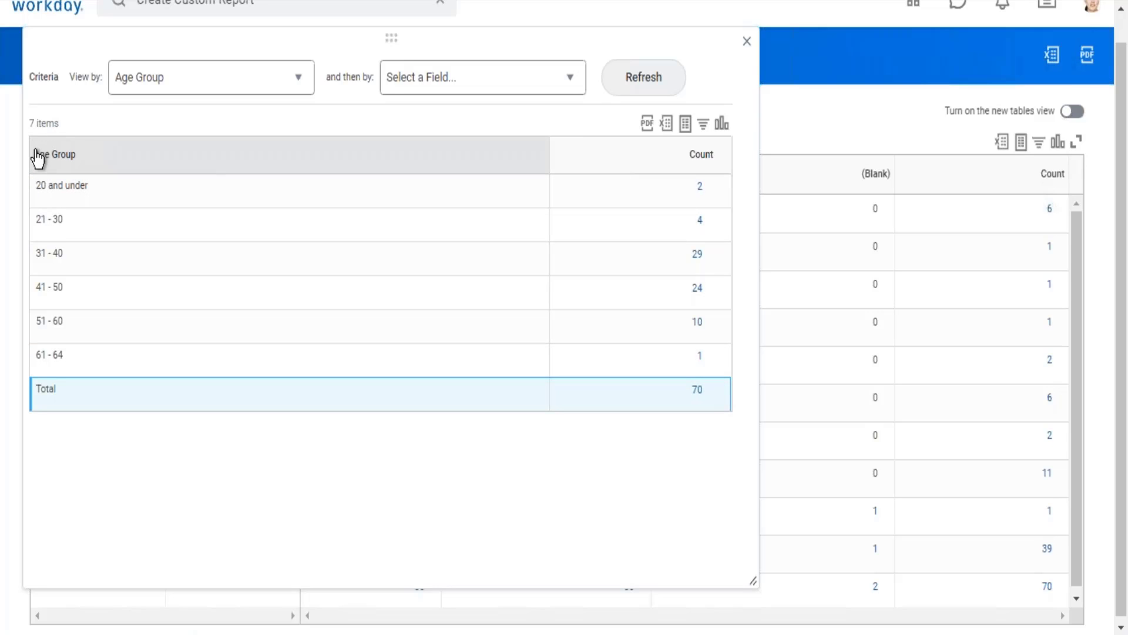
{"action": "left_click_drag", "start_coordinate": [35, 154], "coordinate": [79, 154]}
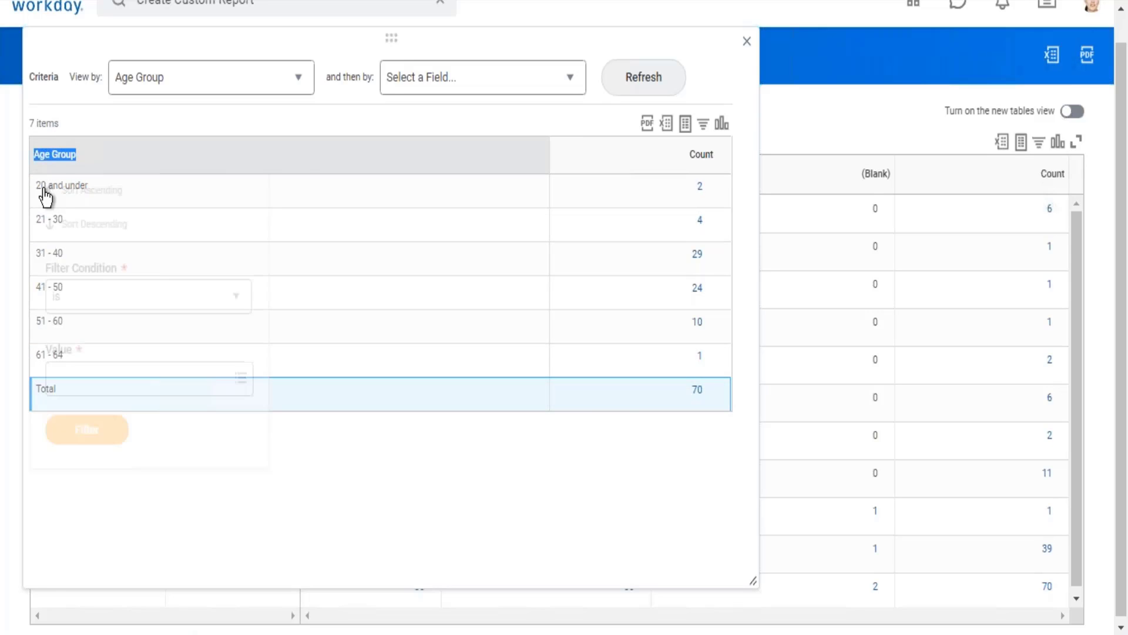
{"action": "left_click", "coordinate": [557, 535]}
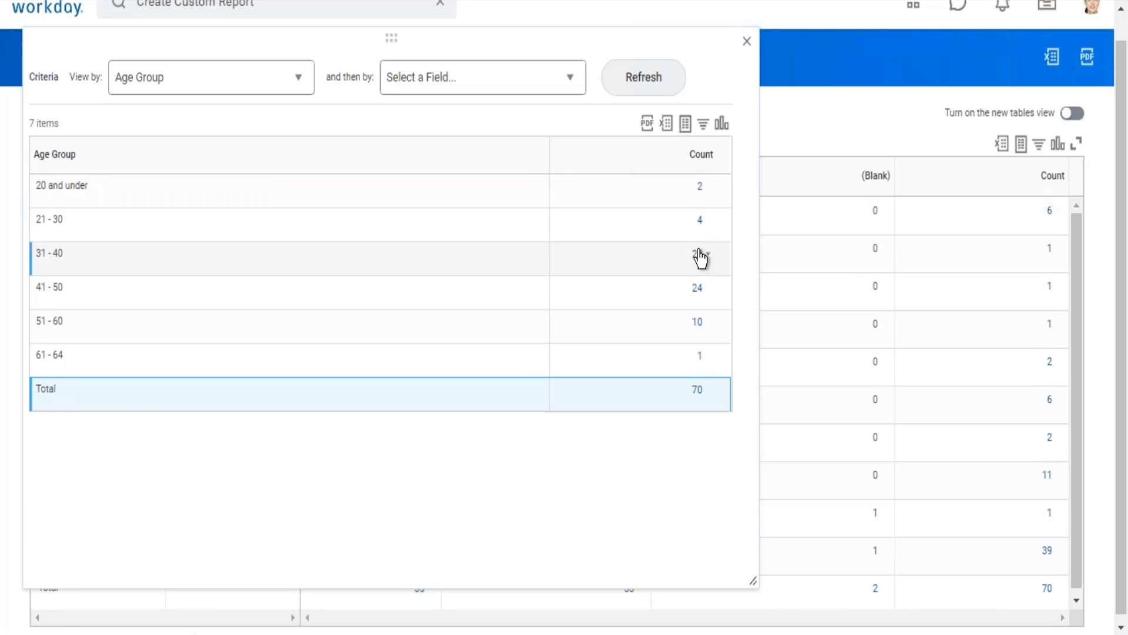
Step: Drill into the worker count of the 31 - 40 age group and enlarge its detail window
{"action": "mouse_move", "coordinate": [56, 266]}
{"action": "left_click_drag", "start_coordinate": [40, 253], "coordinate": [64, 253]}
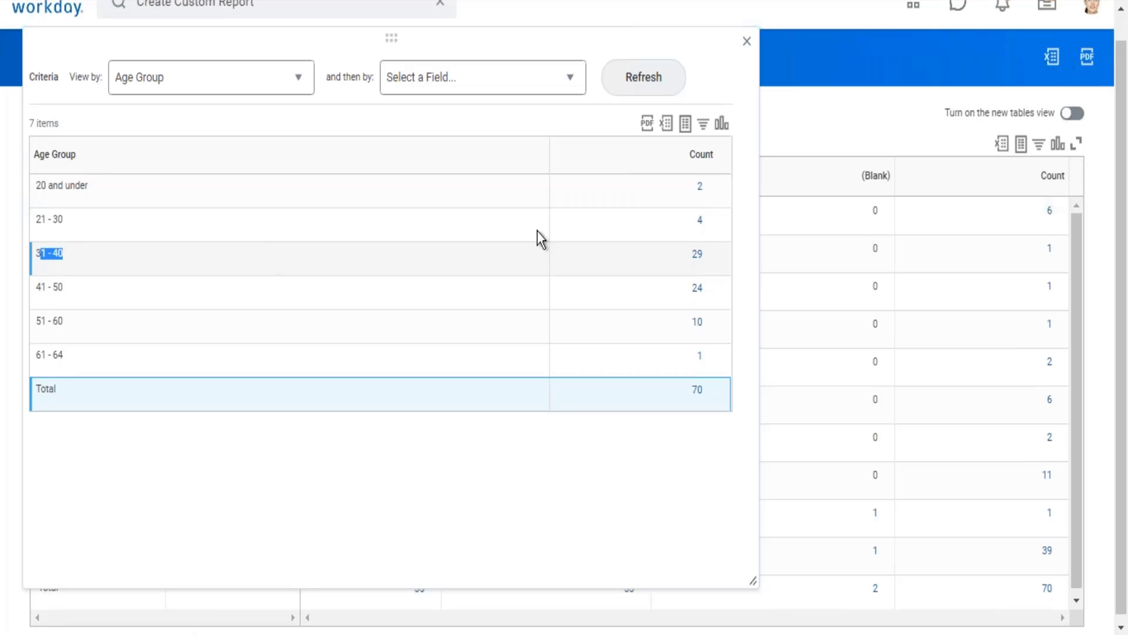
{"action": "left_click", "coordinate": [740, 269]}
{"action": "mouse_move", "coordinate": [696, 262]}
{"action": "left_click", "coordinate": [698, 261]}
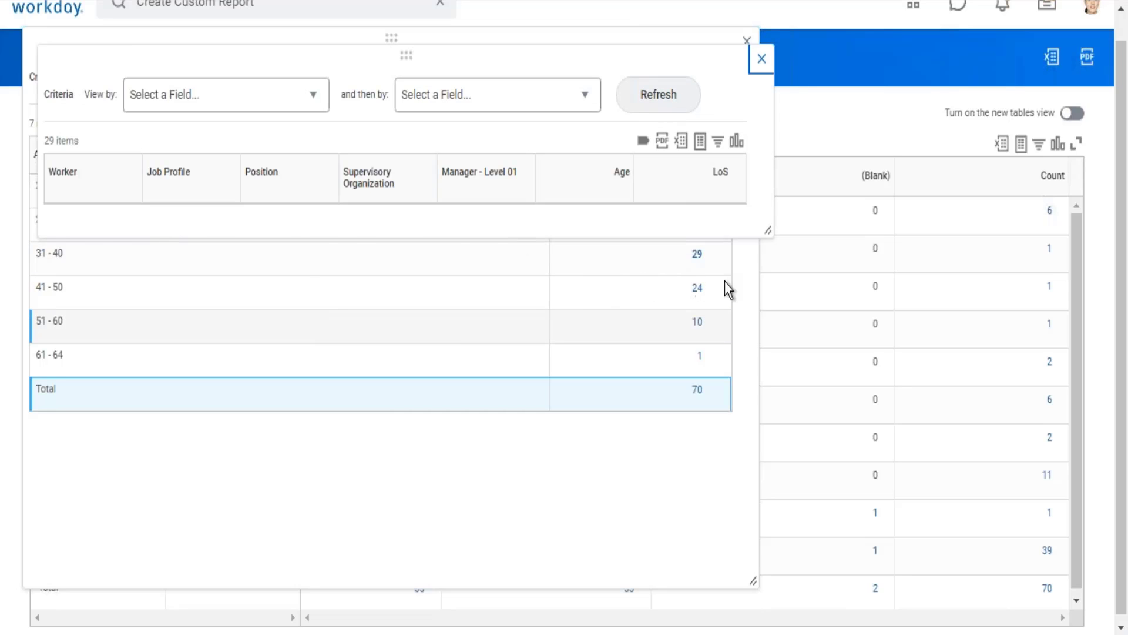
{"action": "left_click_drag", "start_coordinate": [766, 335], "coordinate": [751, 541]}
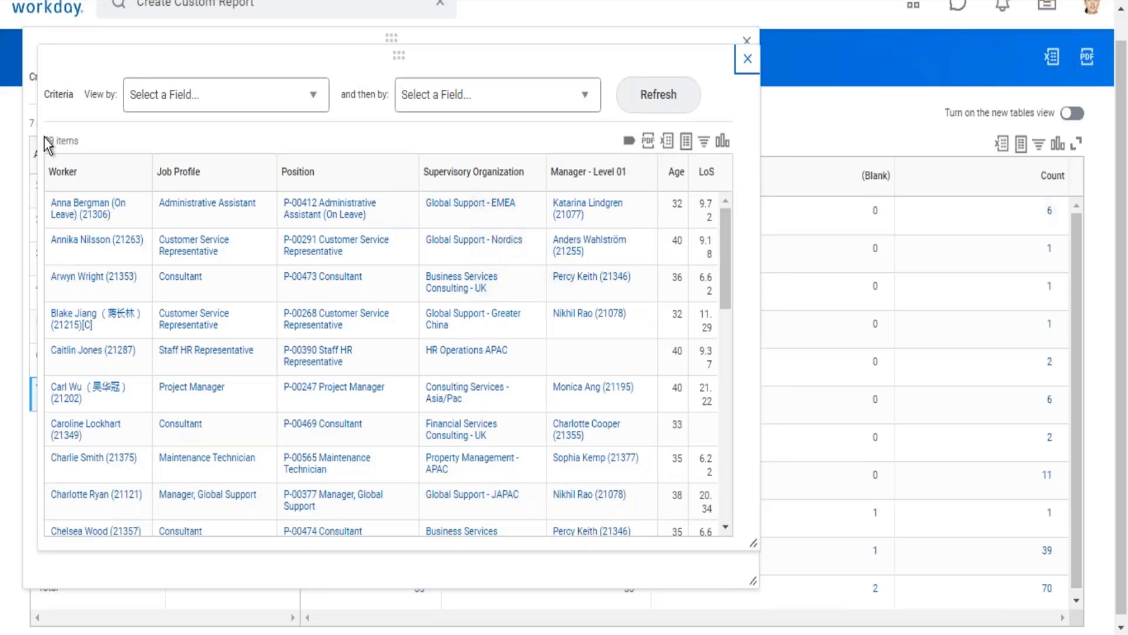
{"action": "left_click_drag", "start_coordinate": [45, 140], "coordinate": [79, 140]}
Step: Regroup the workers aged 31 - 40 by Compensation Grade and refresh the results
{"action": "left_click", "coordinate": [310, 98]}
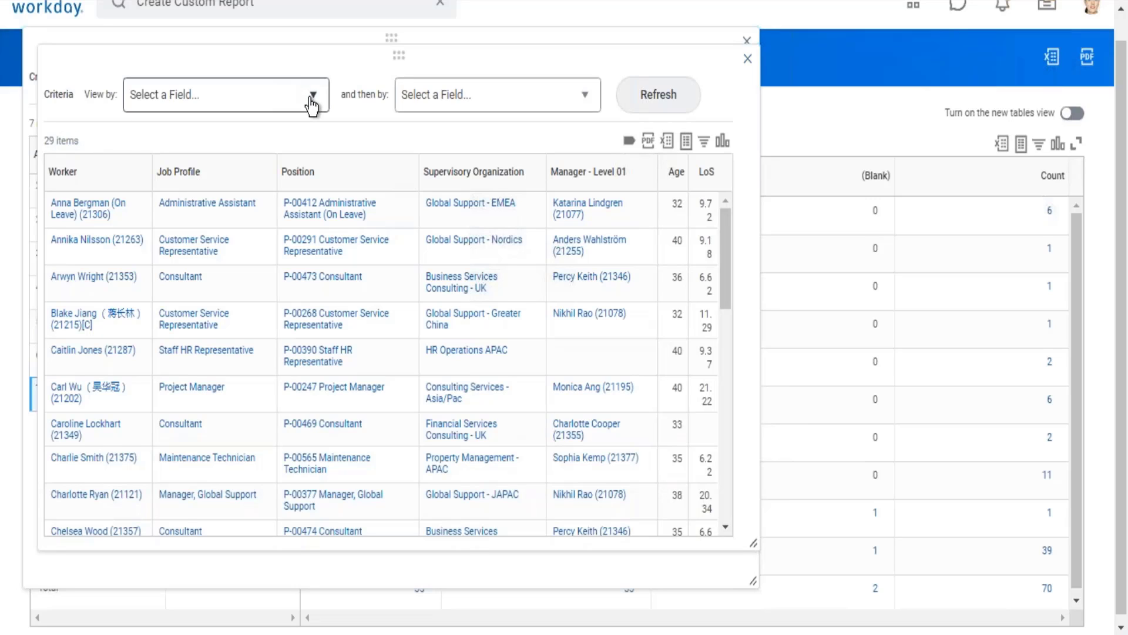
{"action": "left_click", "coordinate": [311, 99]}
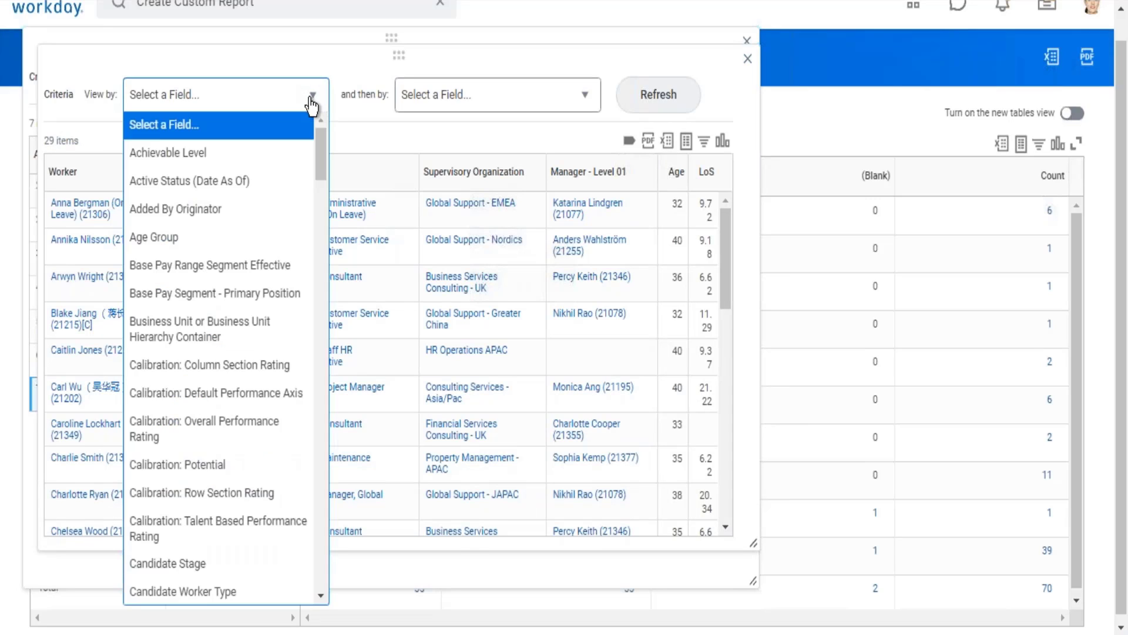
{"action": "key", "text": "Down"}
{"action": "key", "text": "Down"}
{"action": "key", "text": "Down"}
{"action": "key", "text": "Down"}
{"action": "key", "text": "Down"}
{"action": "key", "text": "Down"}
{"action": "key", "text": "Down"}
{"action": "key", "text": "Down"}
{"action": "key", "text": "Down"}
{"action": "key", "text": "Down"}
{"action": "key", "text": "Down"}
{"action": "key", "text": "Down"}
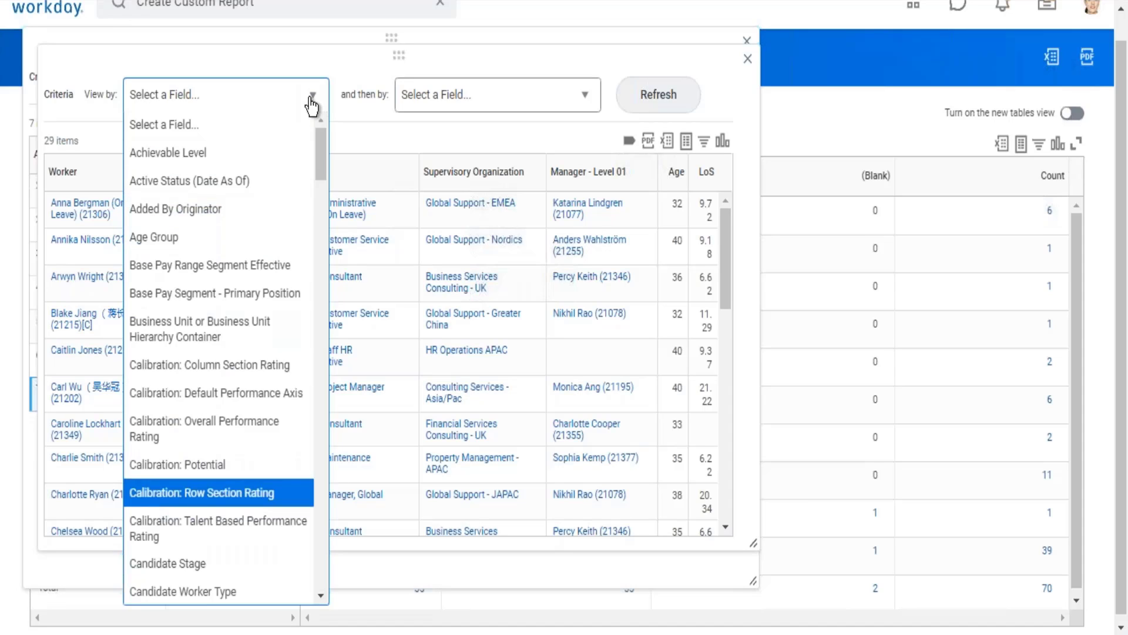
{"action": "key", "text": "Down"}
{"action": "key", "text": "Down"}
{"action": "key", "text": "Down"}
{"action": "key", "text": "Down"}
{"action": "key", "text": "Down"}
{"action": "key", "text": "Down"}
{"action": "key", "text": "Down"}
{"action": "key", "text": "Down"}
{"action": "key", "text": "Down"}
{"action": "key", "text": "Down"}
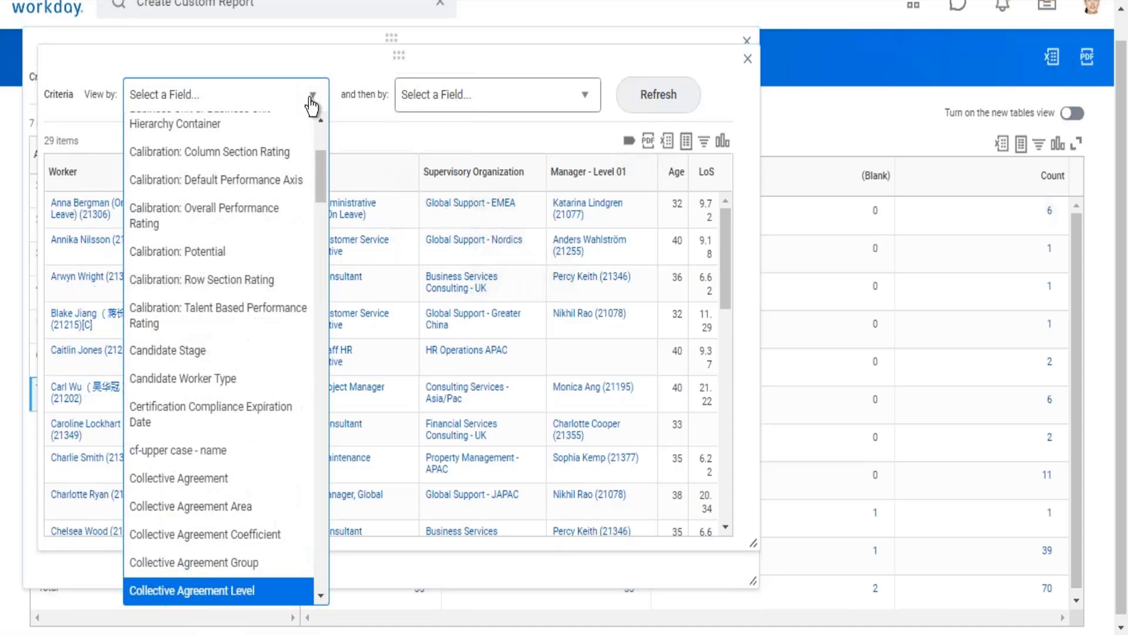
{"action": "key", "text": "Down"}
{"action": "key", "text": "Down"}
{"action": "key", "text": "Down"}
{"action": "key", "text": "Down"}
{"action": "key", "text": "Down"}
{"action": "key", "text": "Down"}
{"action": "key", "text": "Down"}
{"action": "key", "text": "Down"}
{"action": "key", "text": "Down"}
{"action": "key", "text": "Down"}
{"action": "key", "text": "Down"}
{"action": "key", "text": "Down"}
{"action": "key", "text": "Down"}
{"action": "key", "text": "Up"}
{"action": "key", "text": "Up"}
{"action": "key", "text": "Up"}
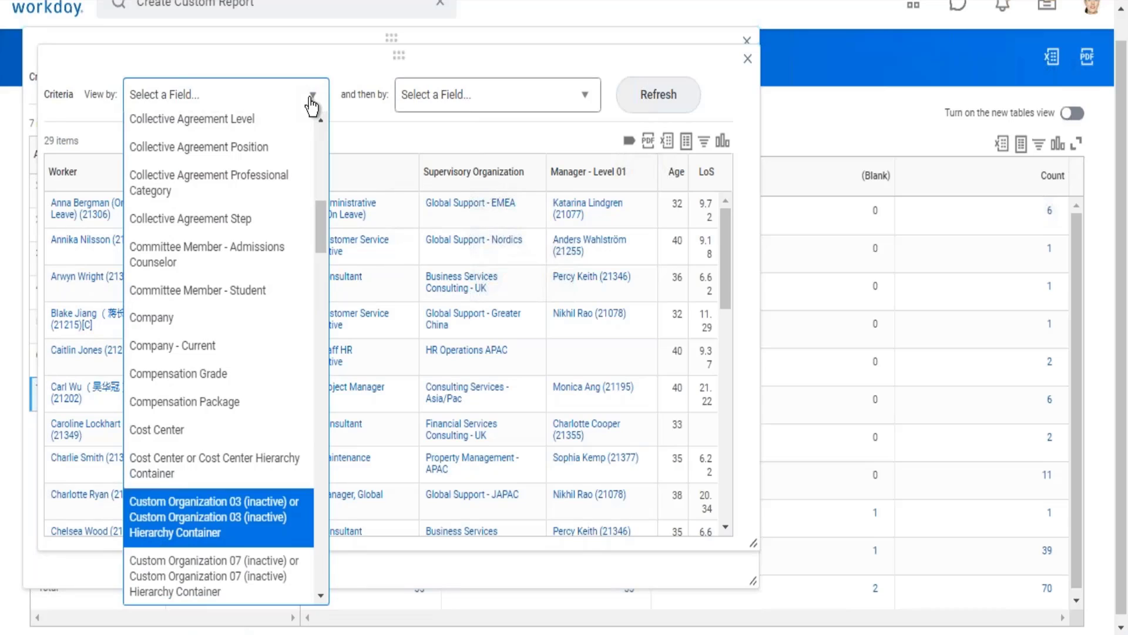
{"action": "key", "text": "Up"}
{"action": "key", "text": "Up"}
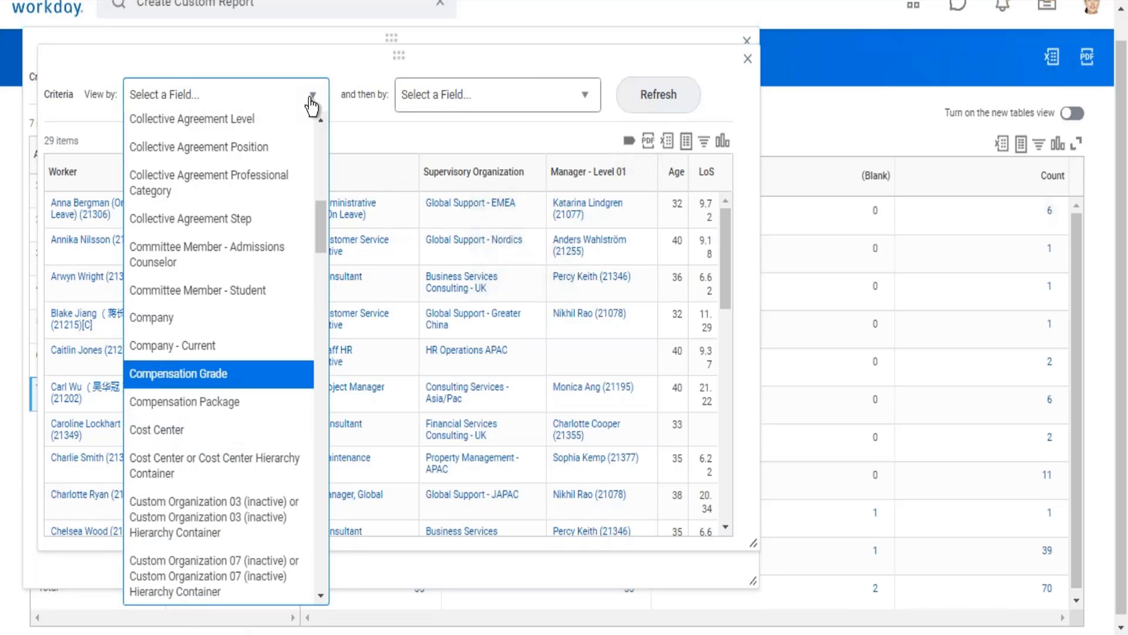
{"action": "key", "text": "Return"}
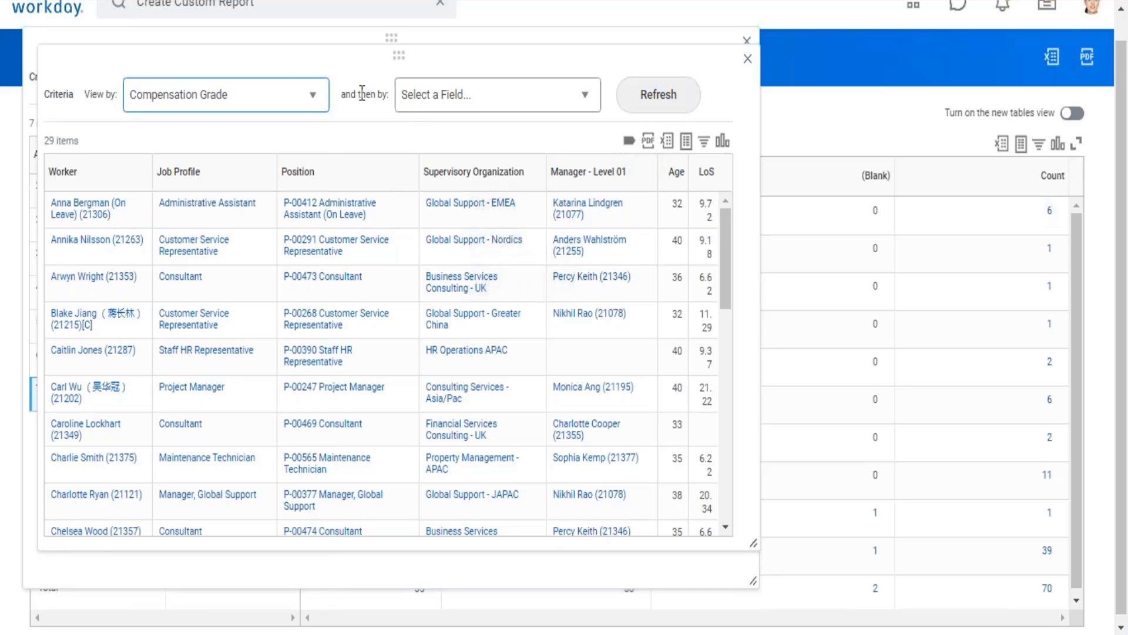
{"action": "left_click_drag", "start_coordinate": [366, 94], "coordinate": [393, 108]}
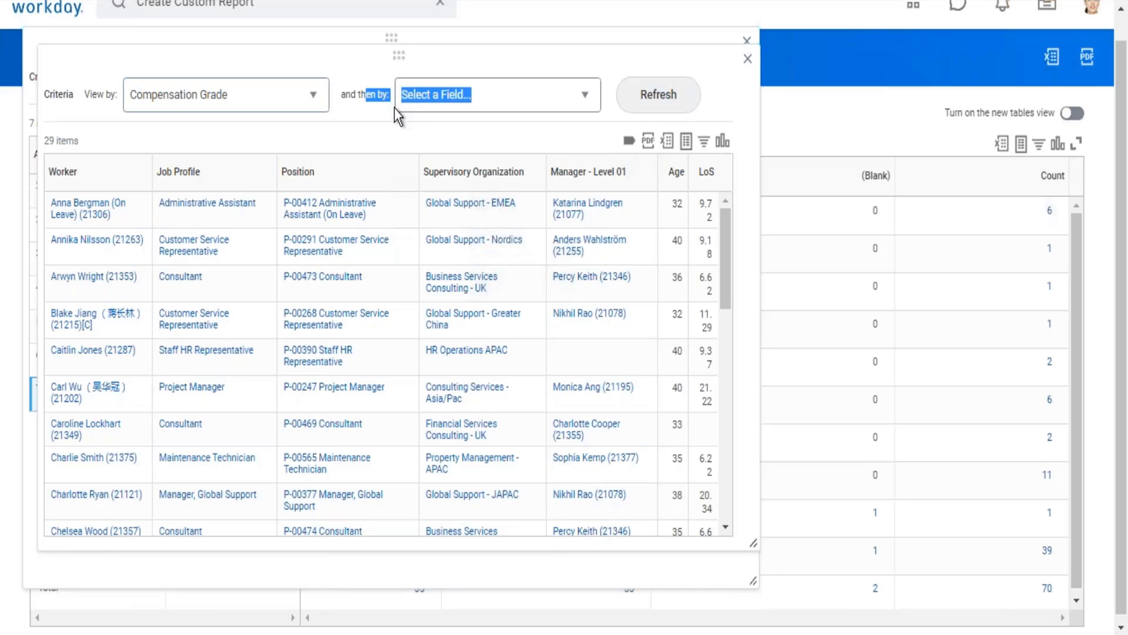
{"action": "left_click", "coordinate": [658, 95]}
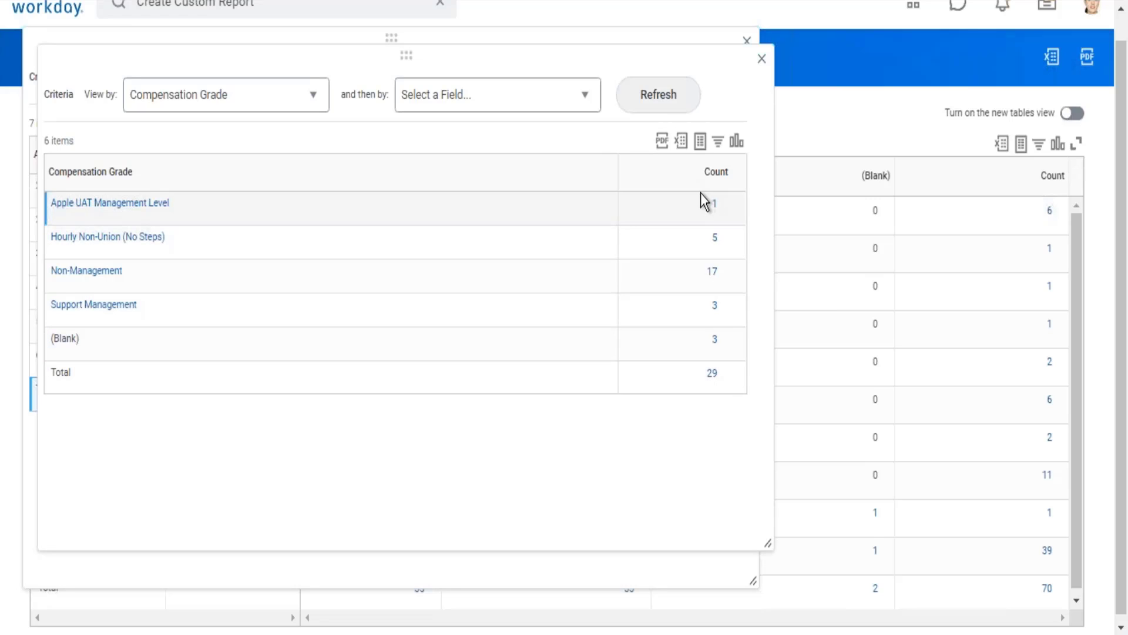
Step: Review the compensation grade breakdown, drill into the Non-Management count and enlarge its detail window
{"action": "left_click_drag", "start_coordinate": [702, 197], "coordinate": [725, 359]}
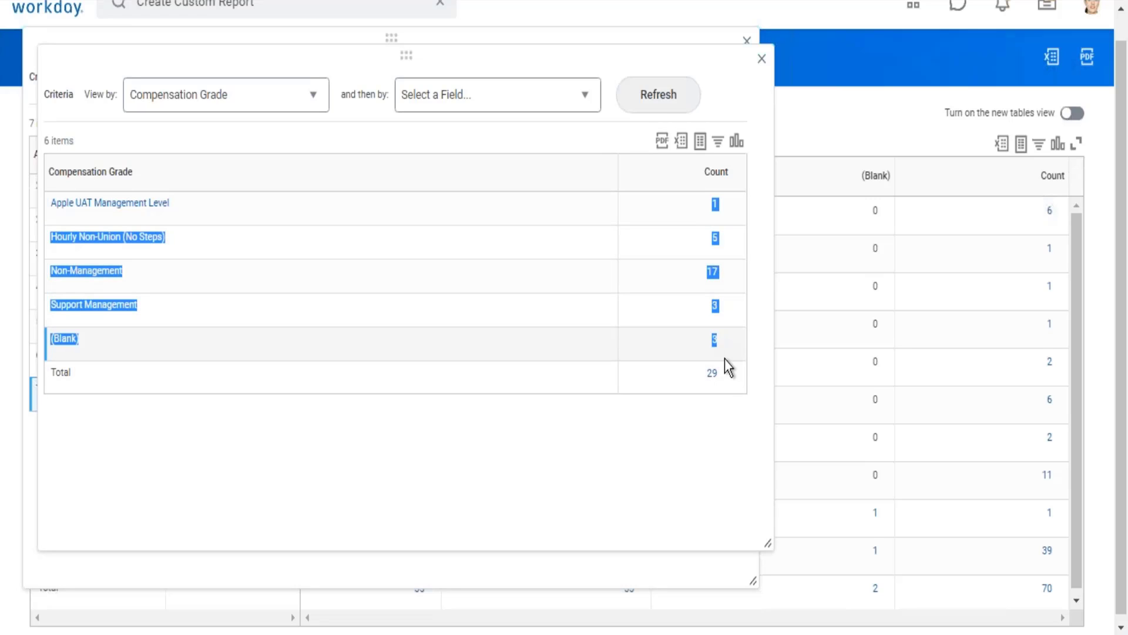
{"action": "left_click", "coordinate": [681, 431]}
{"action": "left_click_drag", "start_coordinate": [50, 202], "coordinate": [116, 305]}
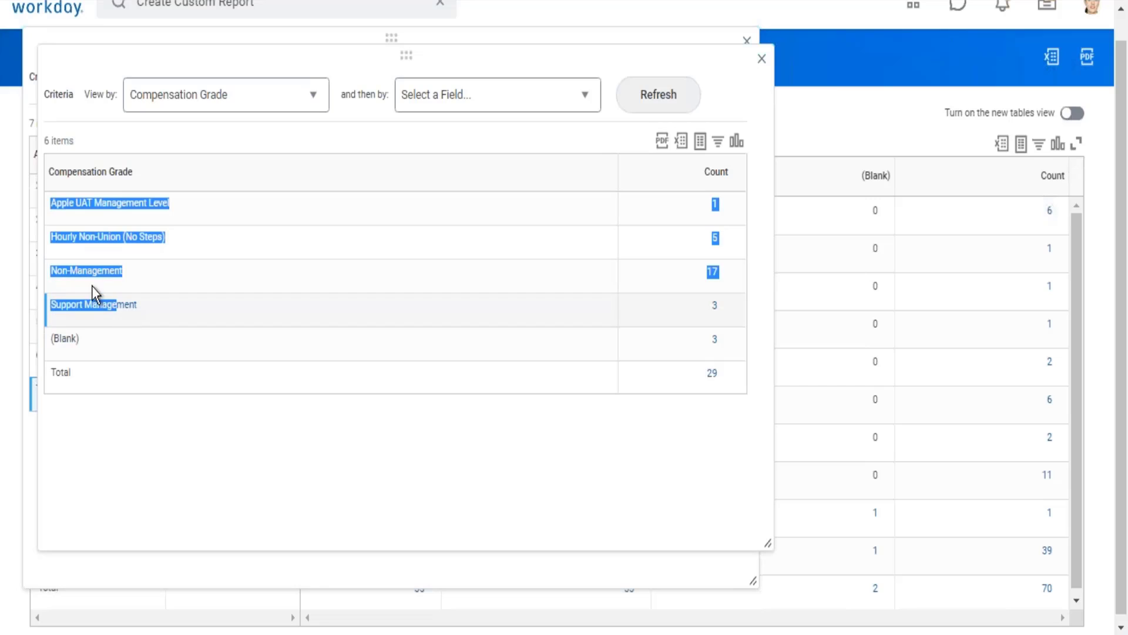
{"action": "left_click", "coordinate": [767, 287]}
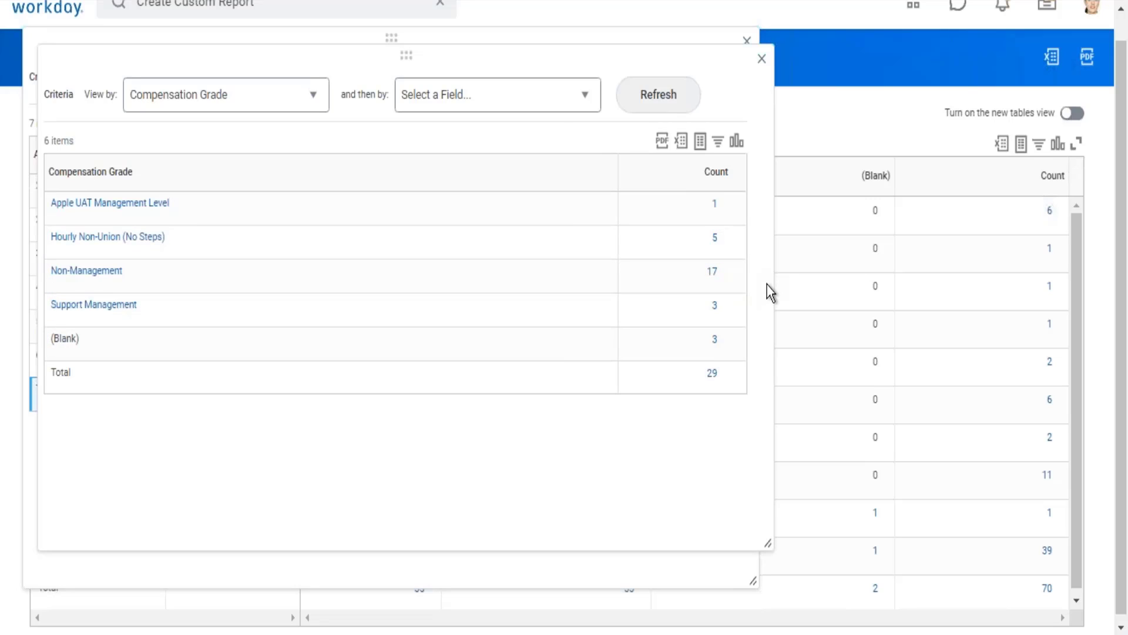
{"action": "left_click", "coordinate": [713, 272]}
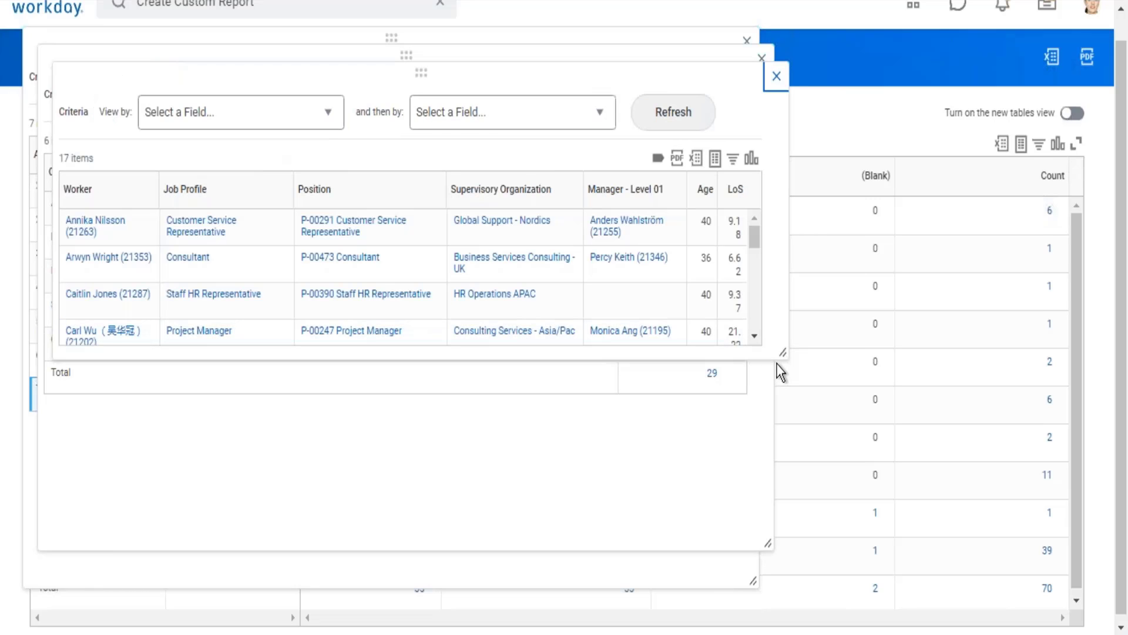
{"action": "left_click_drag", "start_coordinate": [781, 349], "coordinate": [786, 529]}
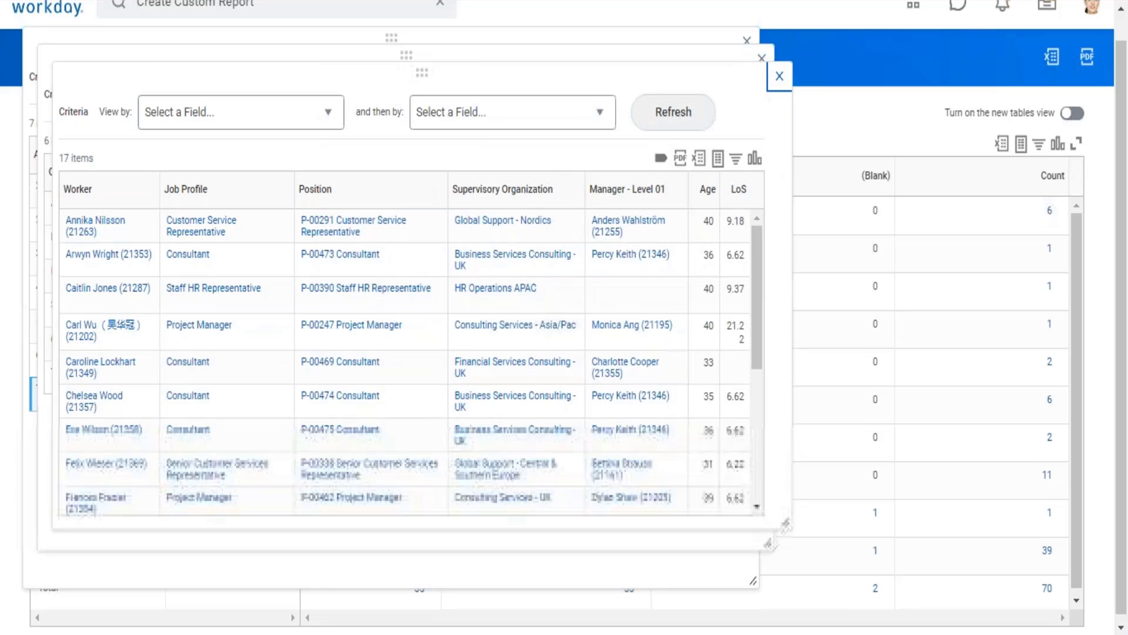
Step: Browse the view-by fields for the Non-Management workers down to Management Level
{"action": "left_click", "coordinate": [328, 103]}
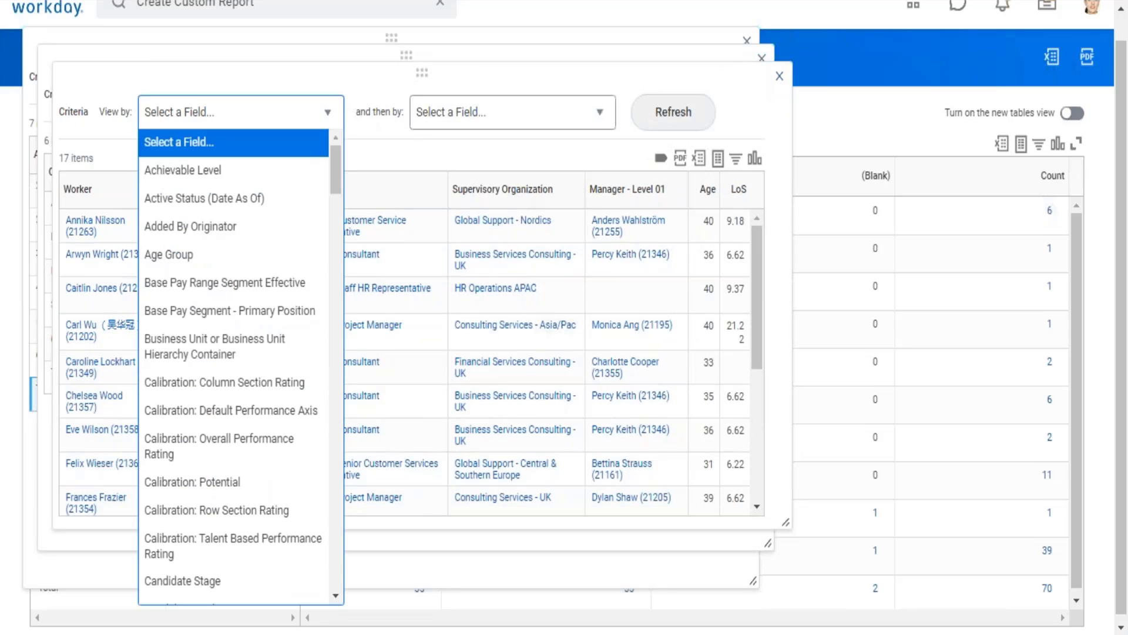
{"action": "key", "text": "Down"}
{"action": "key", "text": "Down"}
{"action": "key", "text": "Down"}
{"action": "key", "text": "Down"}
{"action": "key", "text": "Down"}
{"action": "key", "text": "Down"}
{"action": "key", "text": "Down"}
{"action": "key", "text": "Down"}
{"action": "key", "text": "Down"}
{"action": "key", "text": "Down"}
{"action": "key", "text": "Down"}
{"action": "key", "text": "Down"}
{"action": "key", "text": "Down"}
{"action": "key", "text": "Down"}
{"action": "key", "text": "Down"}
{"action": "key", "text": "Down"}
{"action": "key", "text": "Down"}
{"action": "key", "text": "Down"}
{"action": "key", "text": "Down"}
{"action": "key", "text": "Down"}
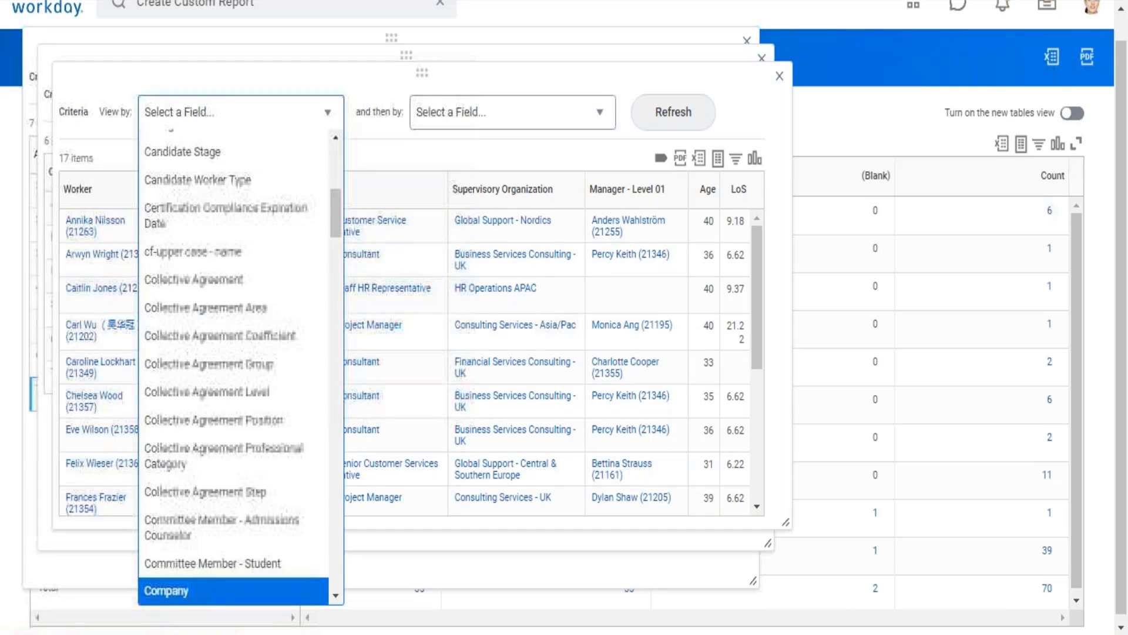
{"action": "key", "text": "Down"}
{"action": "key", "text": "Down"}
{"action": "key", "text": "Down"}
{"action": "key", "text": "Down"}
{"action": "key", "text": "Down"}
{"action": "key", "text": "Down"}
{"action": "key", "text": "Down"}
{"action": "key", "text": "Down"}
{"action": "key", "text": "Down"}
{"action": "key", "text": "Down"}
{"action": "key", "text": "Down"}
{"action": "key", "text": "Down"}
{"action": "key", "text": "Down"}
{"action": "key", "text": "Down"}
{"action": "key", "text": "Down"}
{"action": "key", "text": "Down"}
{"action": "key", "text": "Down"}
{"action": "key", "text": "Down"}
{"action": "key", "text": "Down"}
{"action": "key", "text": "Down"}
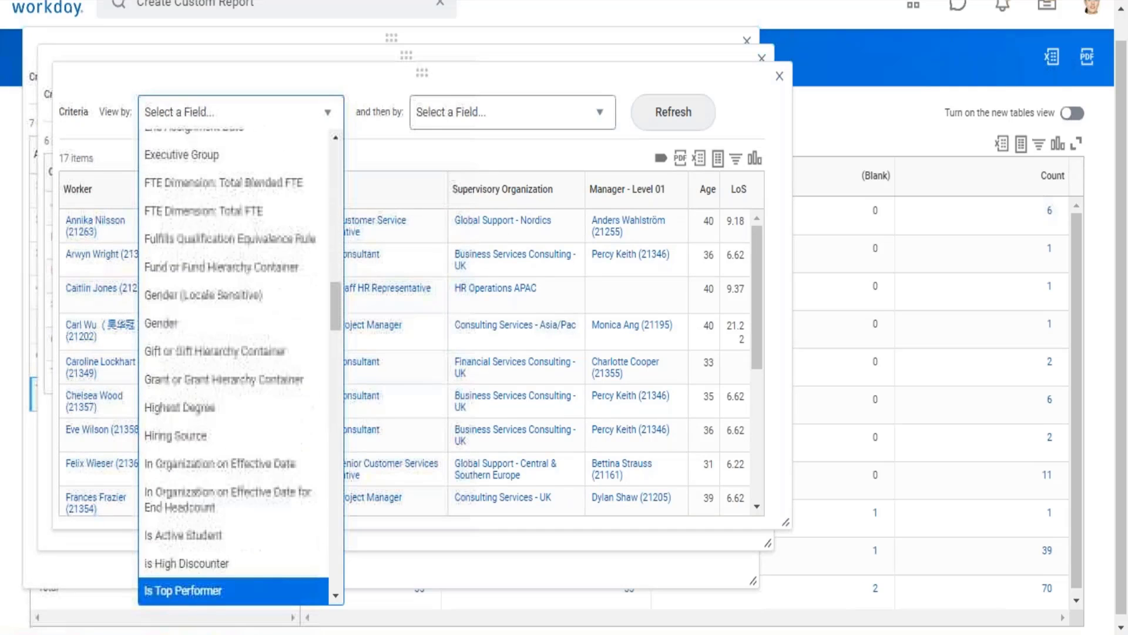
{"action": "key", "text": "Up"}
{"action": "key", "text": "Up"}
{"action": "key", "text": "Up"}
{"action": "key", "text": "Up"}
{"action": "key", "text": "Up"}
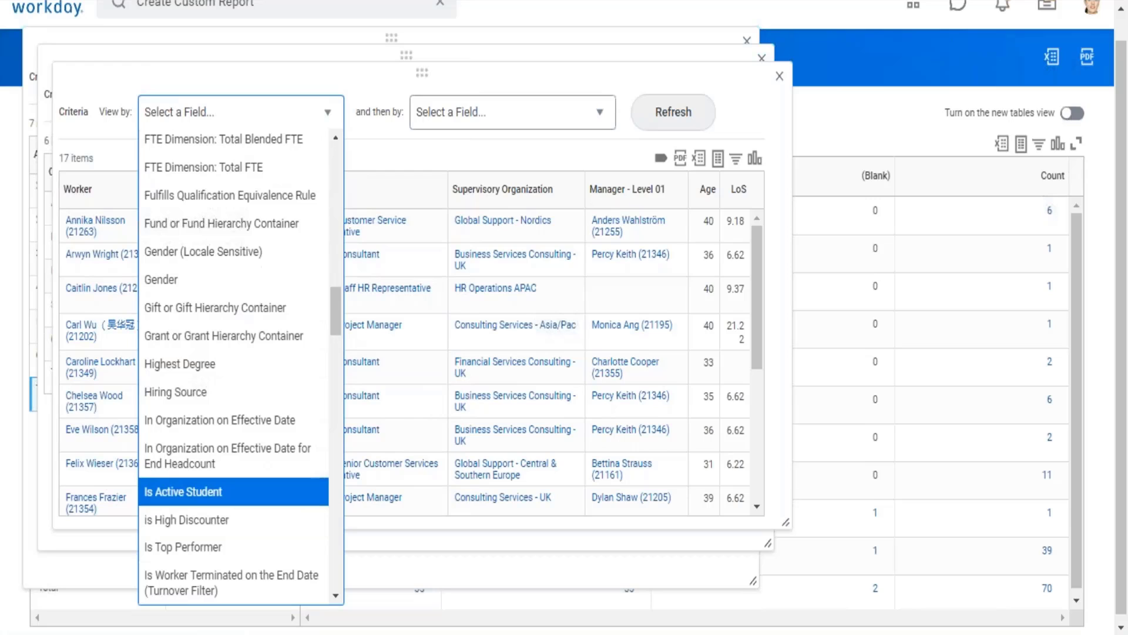
{"action": "key", "text": "Up"}
{"action": "key", "text": "Up"}
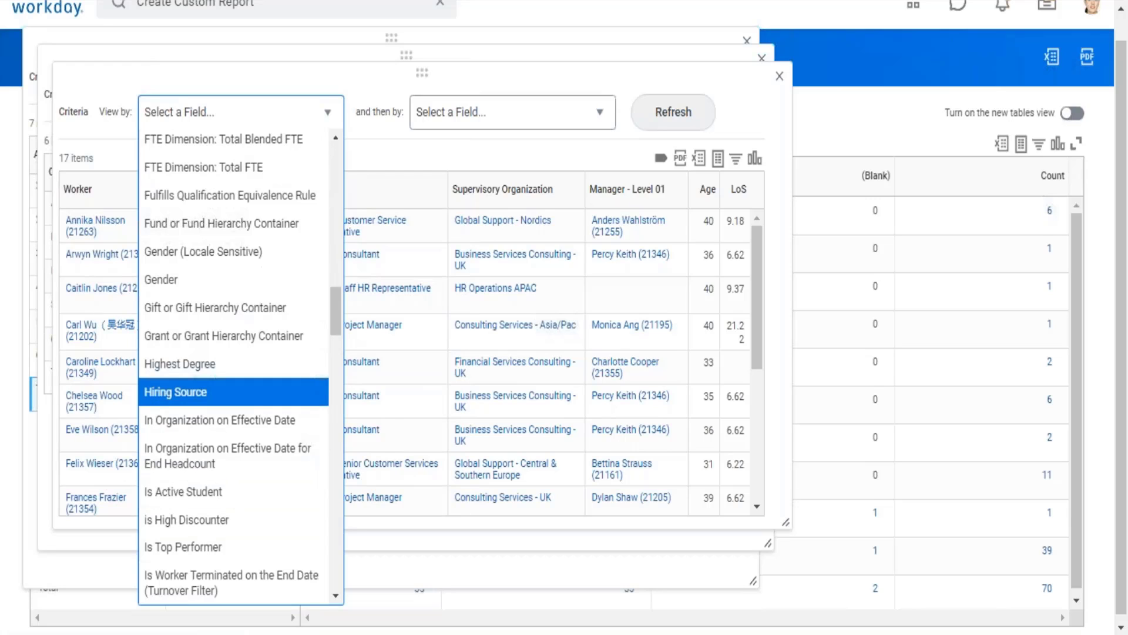
{"action": "key", "text": "Down"}
{"action": "key", "text": "Down"}
{"action": "key", "text": "Down"}
{"action": "key", "text": "Down"}
{"action": "key", "text": "Down"}
{"action": "key", "text": "Down"}
{"action": "key", "text": "Down"}
{"action": "key", "text": "Down"}
{"action": "key", "text": "Down"}
{"action": "key", "text": "Down"}
{"action": "key", "text": "Down"}
{"action": "key", "text": "Down"}
{"action": "key", "text": "Down"}
{"action": "key", "text": "Down"}
{"action": "key", "text": "Down"}
{"action": "key", "text": "Down"}
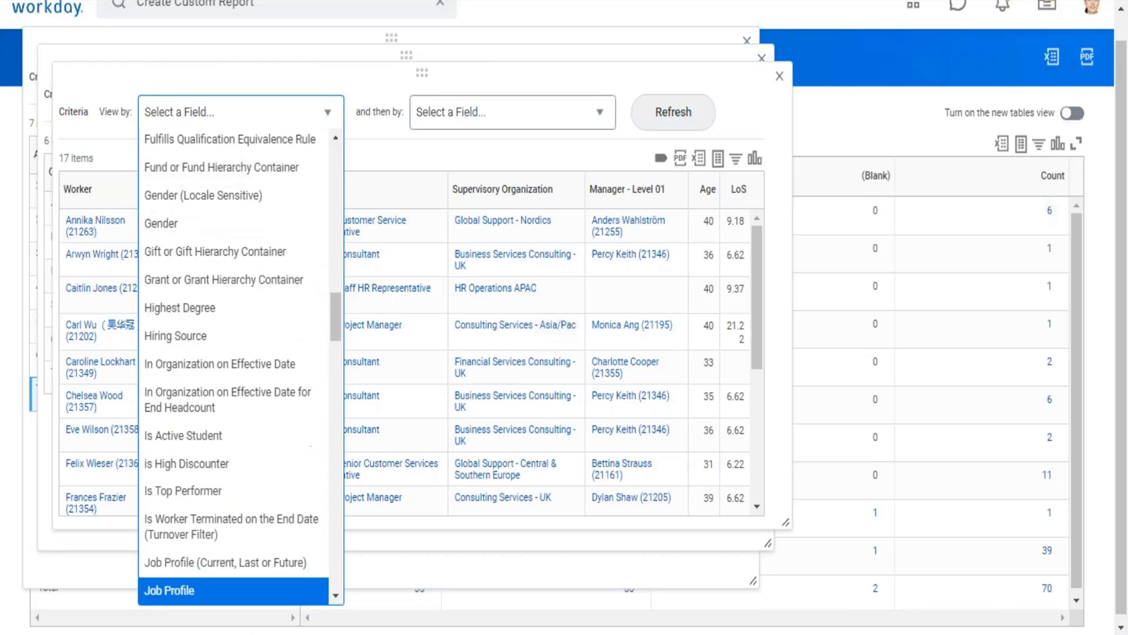
{"action": "key", "text": "Down"}
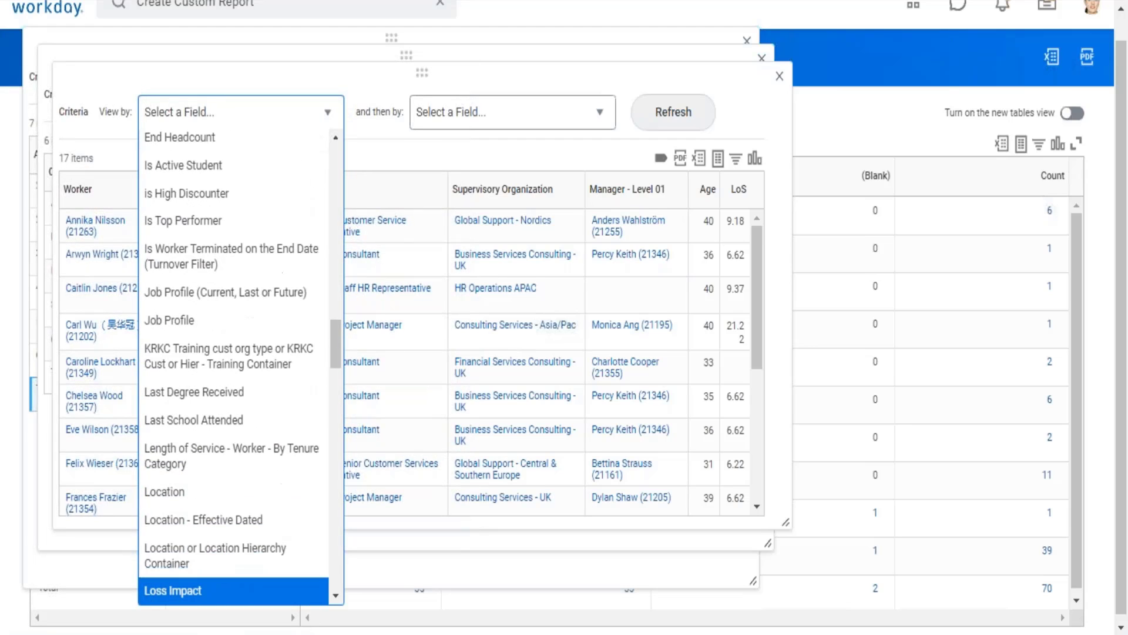
{"action": "key", "text": "Down"}
{"action": "key", "text": "Down"}
{"action": "key", "text": "Down"}
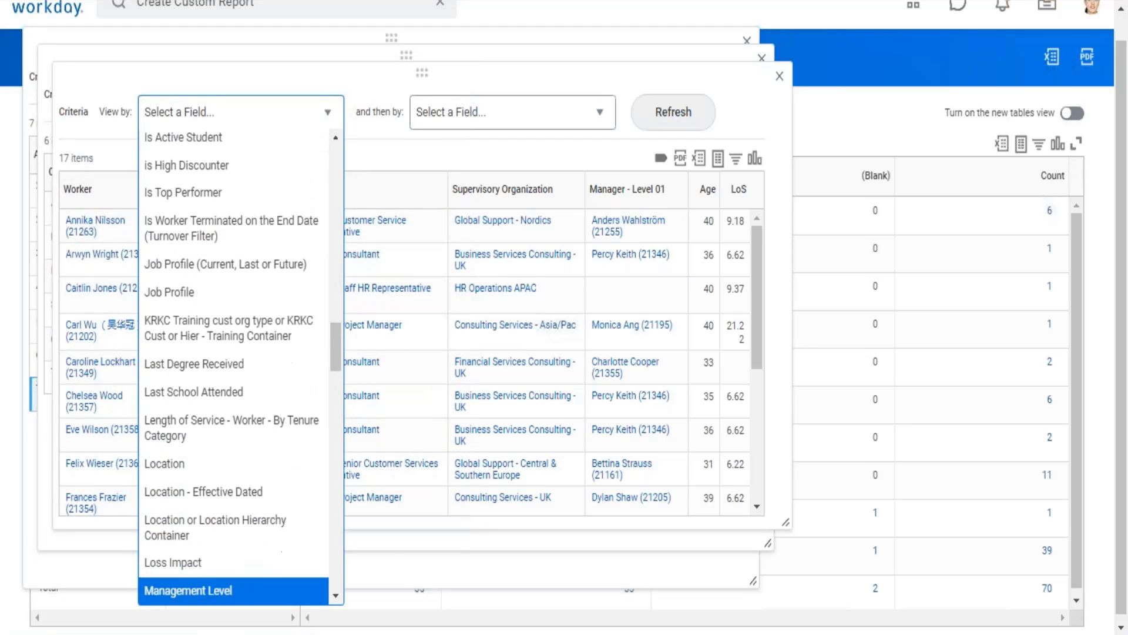
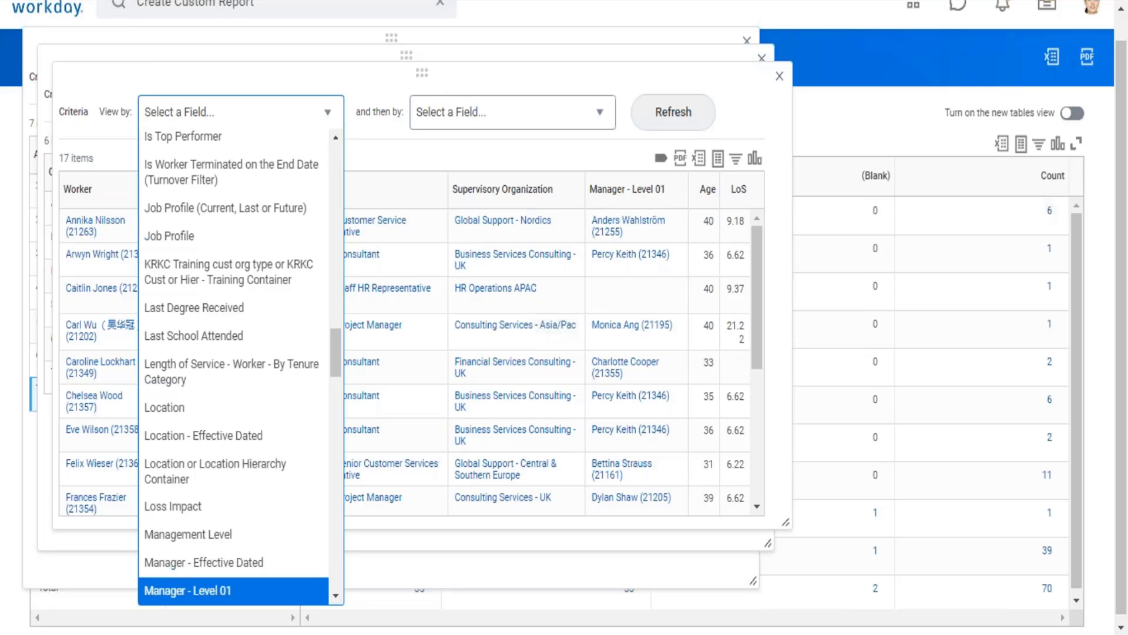
Step: Close all the nested drill-down windows to return to the worker count matrix
{"action": "left_click", "coordinate": [780, 76]}
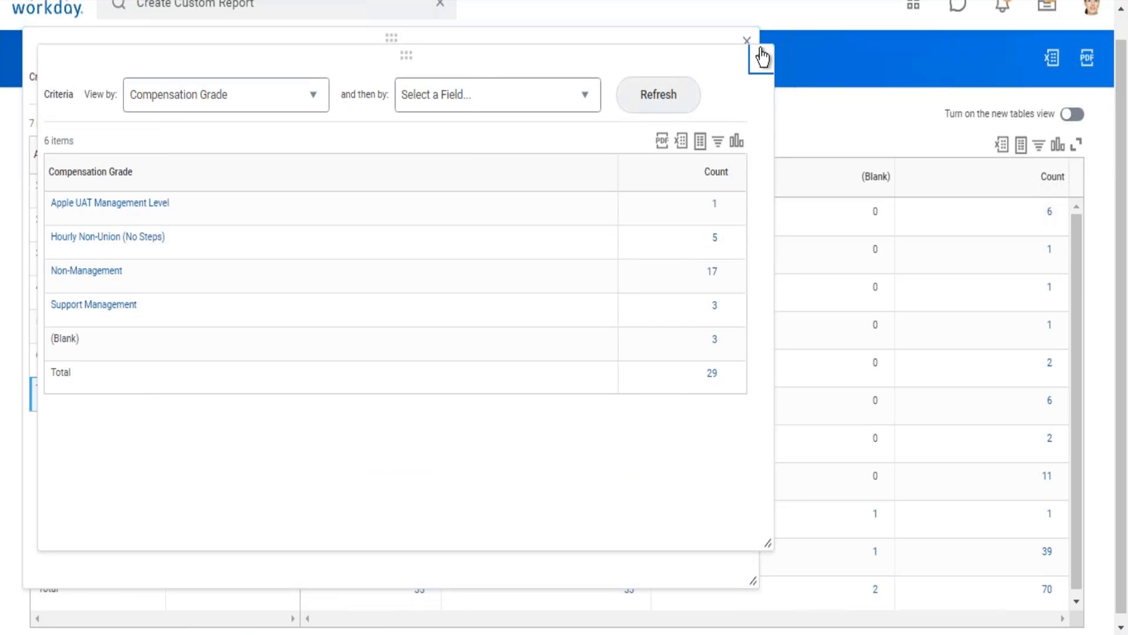
{"action": "left_click", "coordinate": [762, 58]}
{"action": "left_click", "coordinate": [746, 42]}
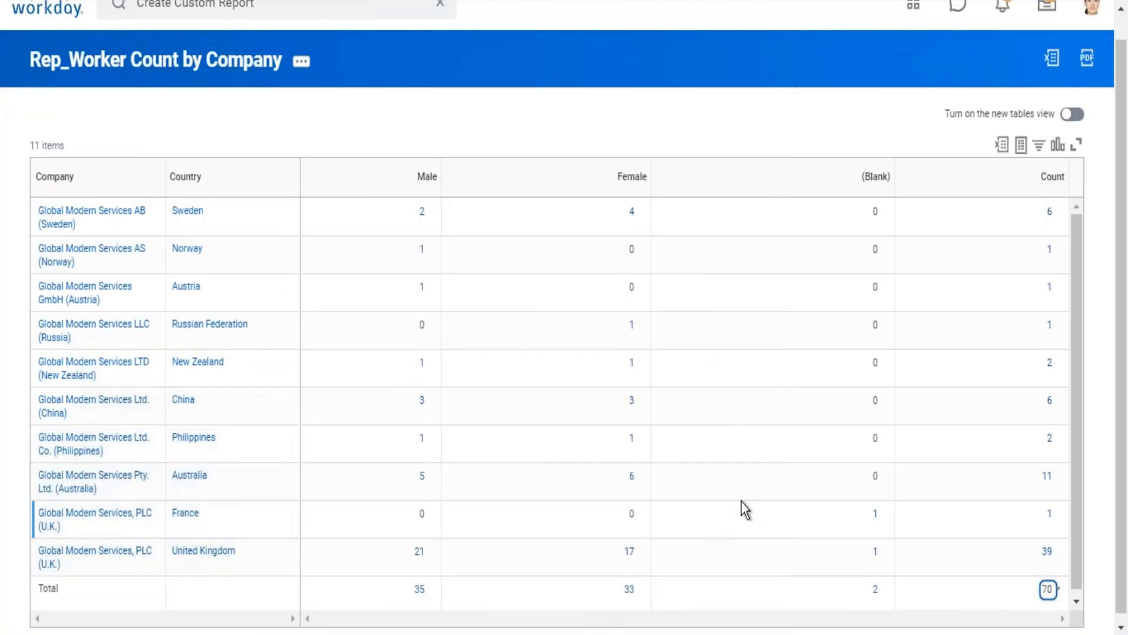
Step: Drill into the overall total count, review the detail columns from Worker to LoS, and close the window
{"action": "left_click", "coordinate": [1048, 590]}
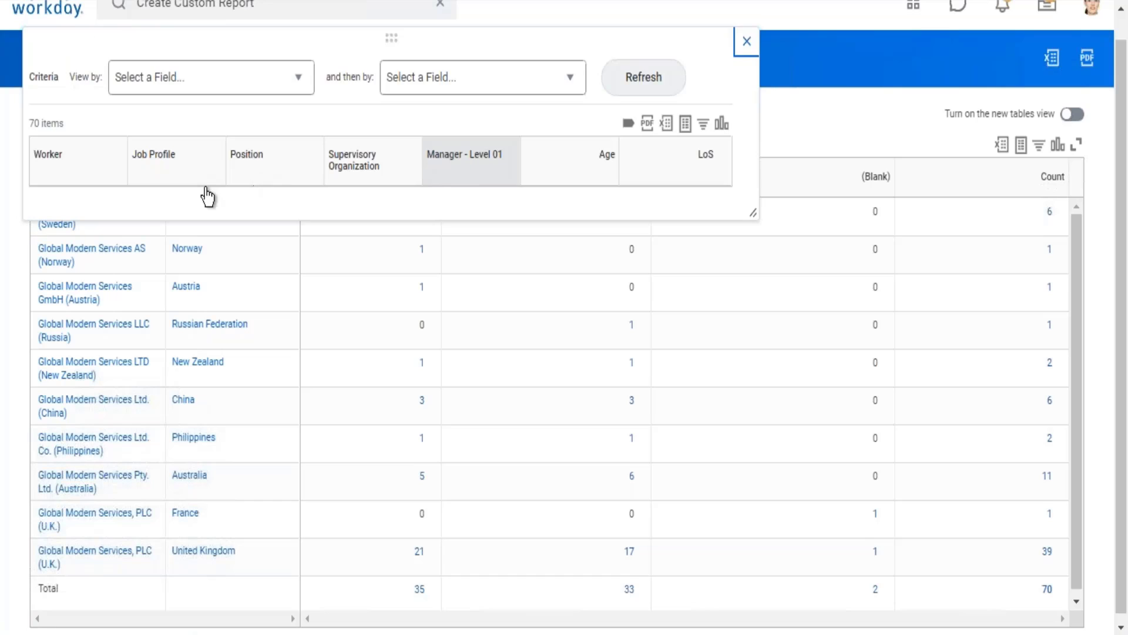
{"action": "left_click_drag", "start_coordinate": [26, 141], "coordinate": [723, 183]}
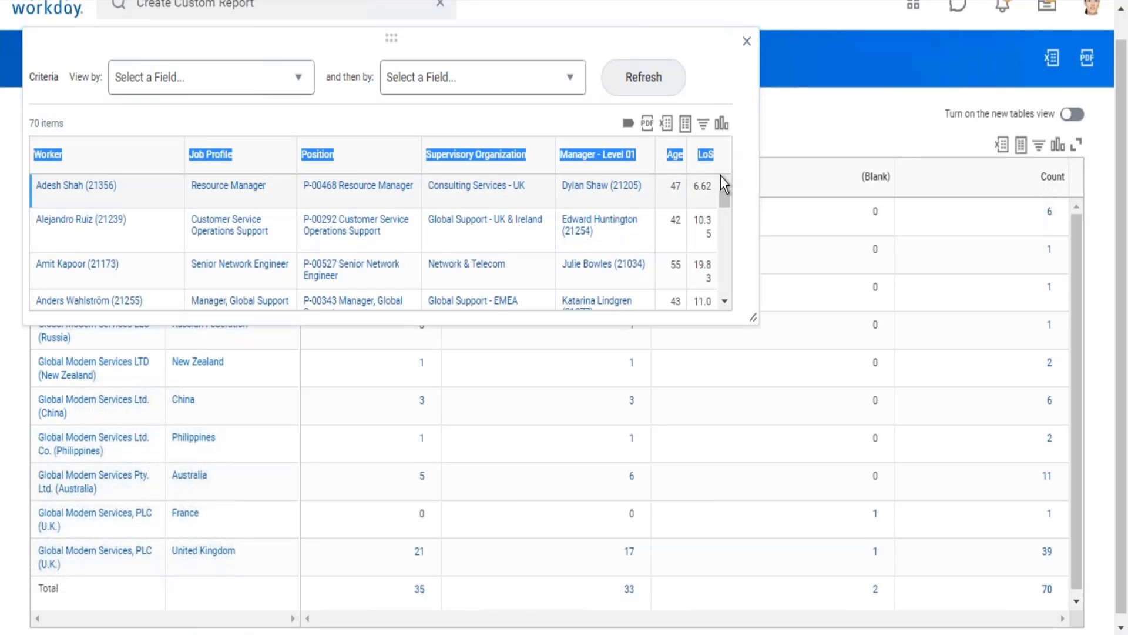
{"action": "left_click", "coordinate": [747, 41]}
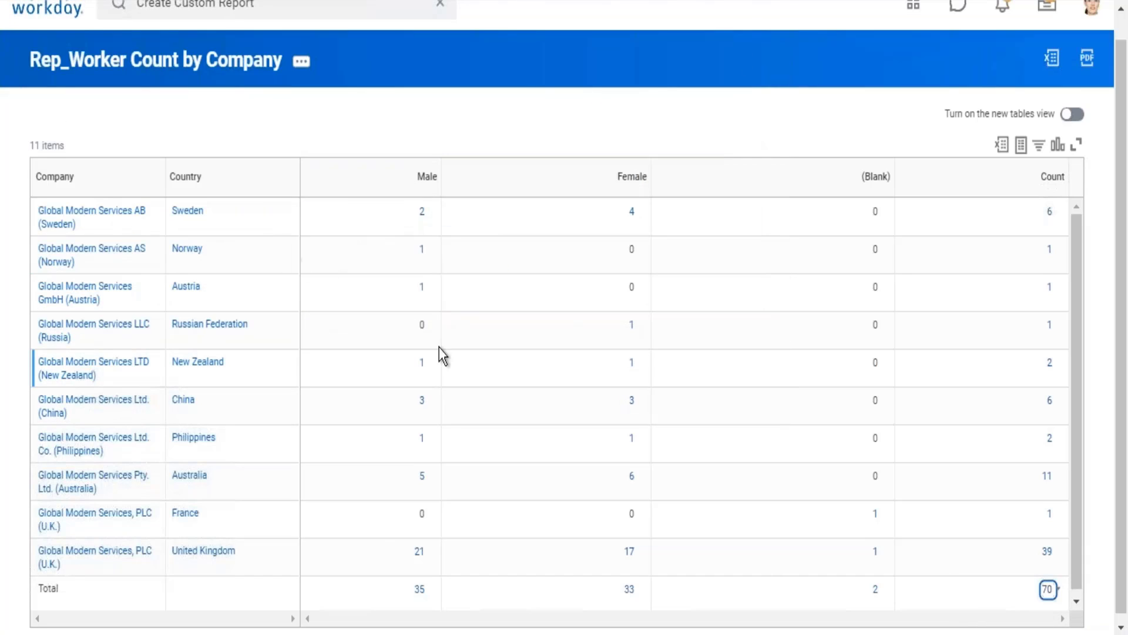
Step: Open the Rep_Worker Count by Company report for editing and collapse Detail Data in its drill-down settings
{"action": "left_click", "coordinate": [301, 61]}
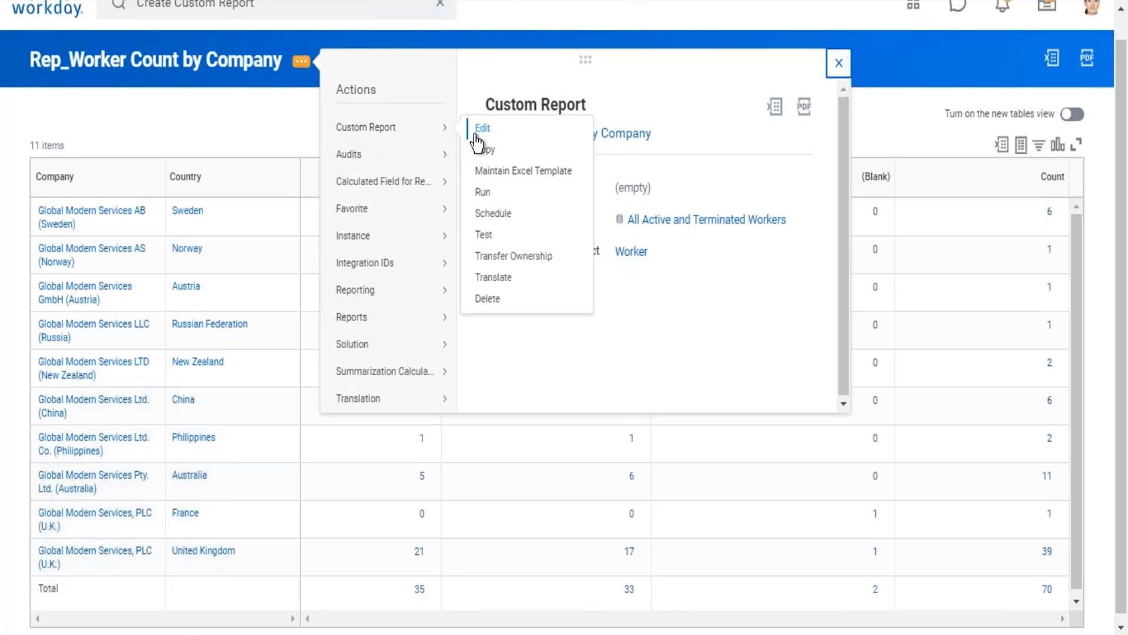
{"action": "left_click", "coordinate": [479, 130]}
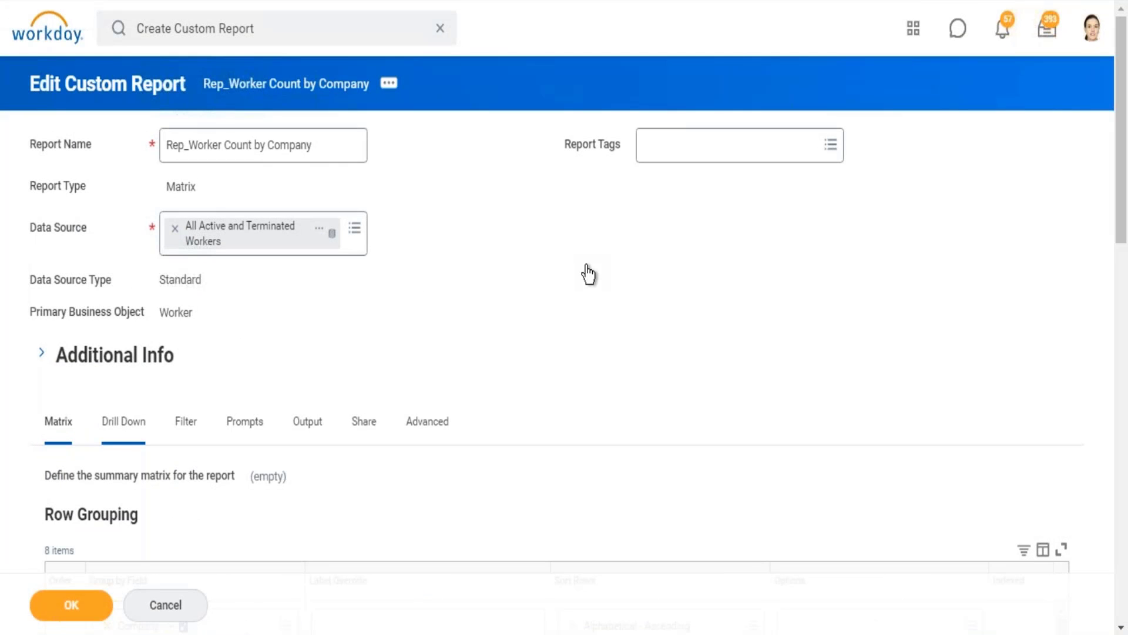
{"action": "scroll", "coordinate": [83, 386], "scroll_direction": "down", "scroll_amount": 8}
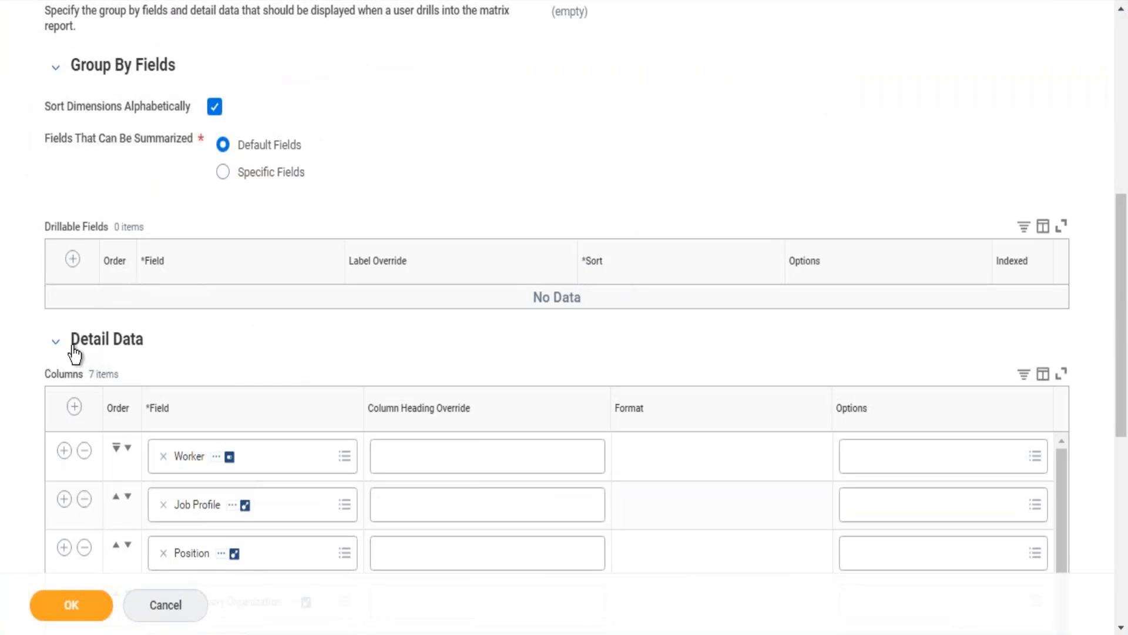
{"action": "left_click_drag", "start_coordinate": [74, 354], "coordinate": [151, 360]}
{"action": "left_click", "coordinate": [61, 346]}
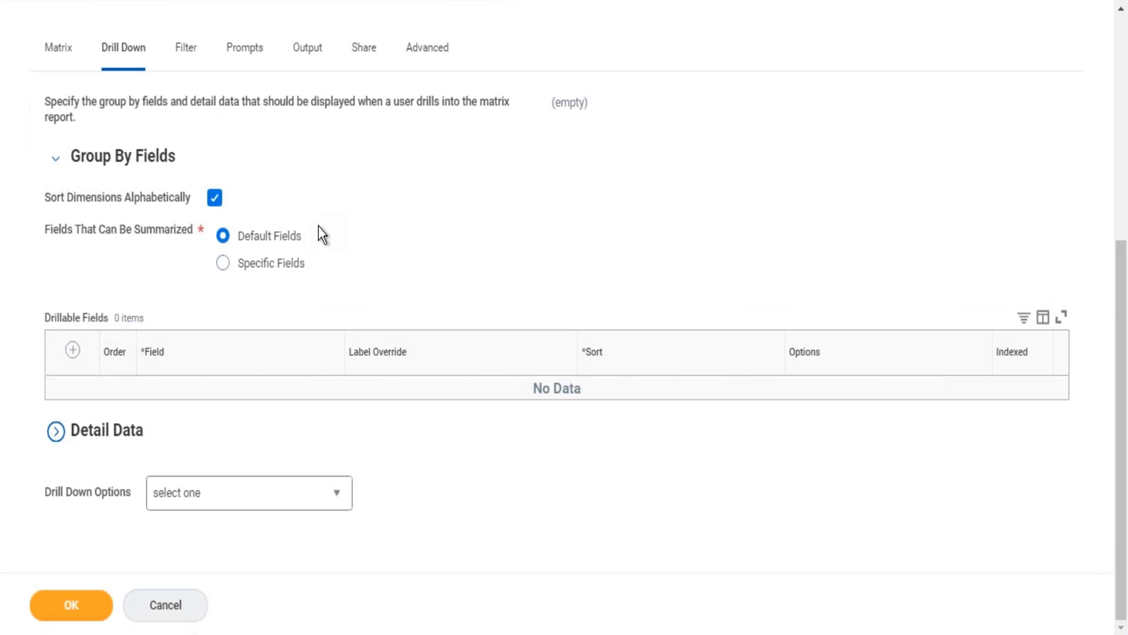
Step: Limit the fields that can be summarized to Specific Fields and add Age Group as the first drillable field
{"action": "double_click", "coordinate": [298, 233]}
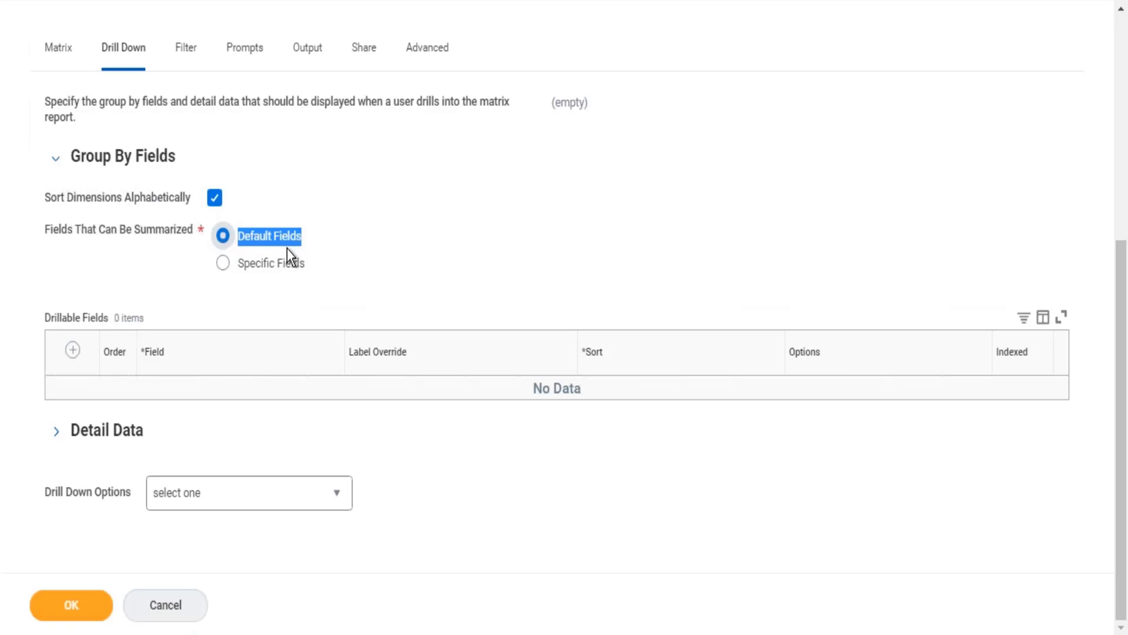
{"action": "left_click", "coordinate": [249, 266]}
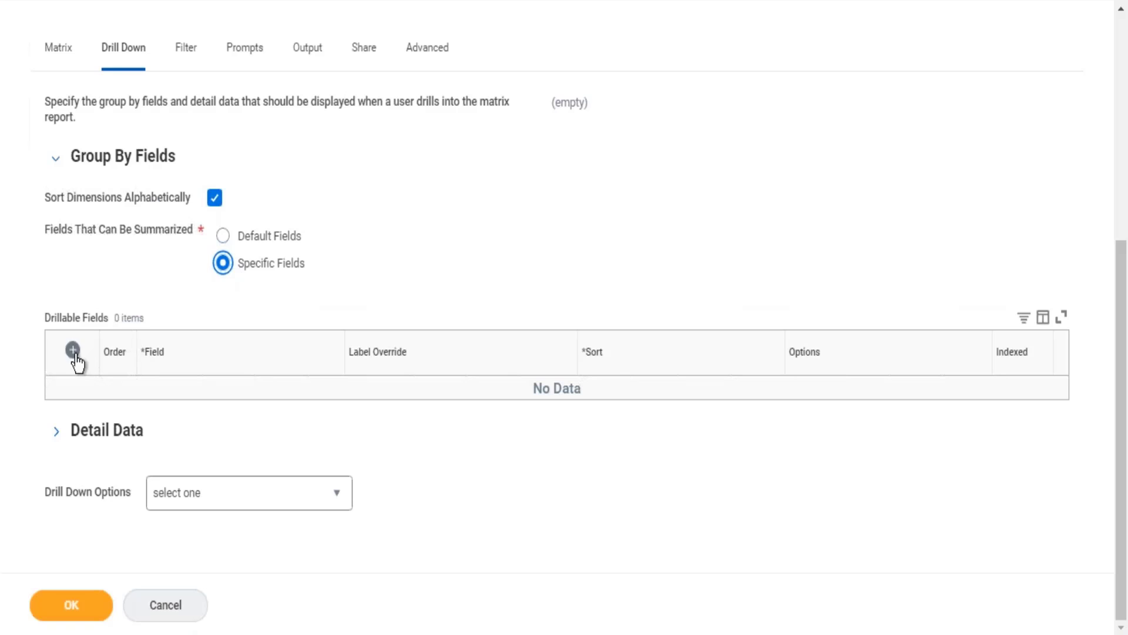
{"action": "left_click_drag", "start_coordinate": [45, 321], "coordinate": [140, 375]}
{"action": "left_click", "coordinate": [201, 422]}
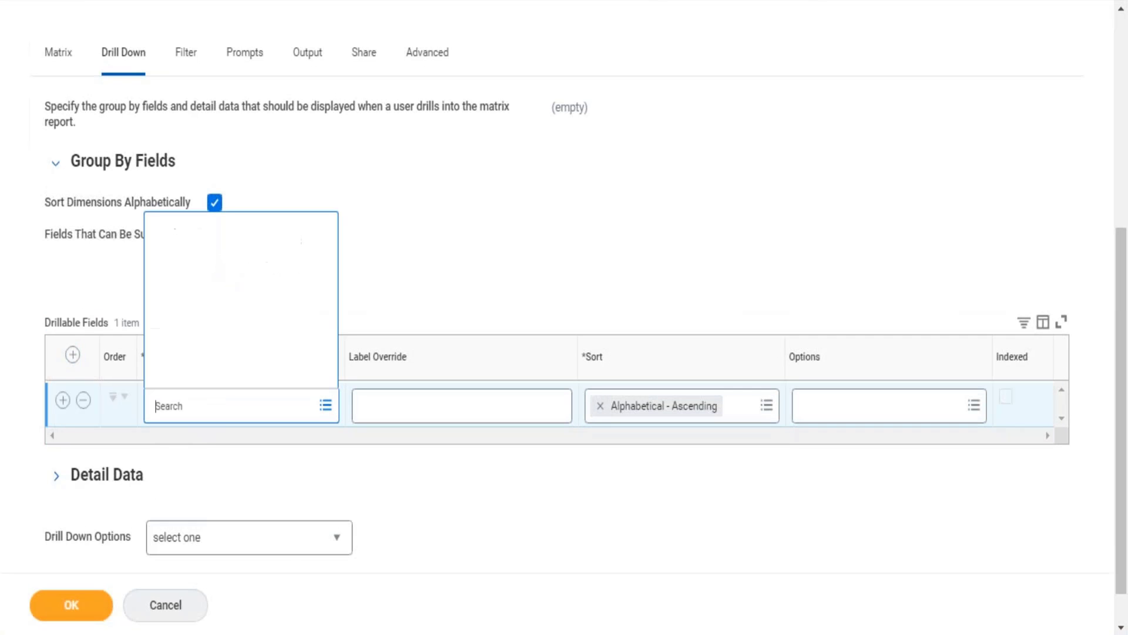
{"action": "type", "text": "age group"}
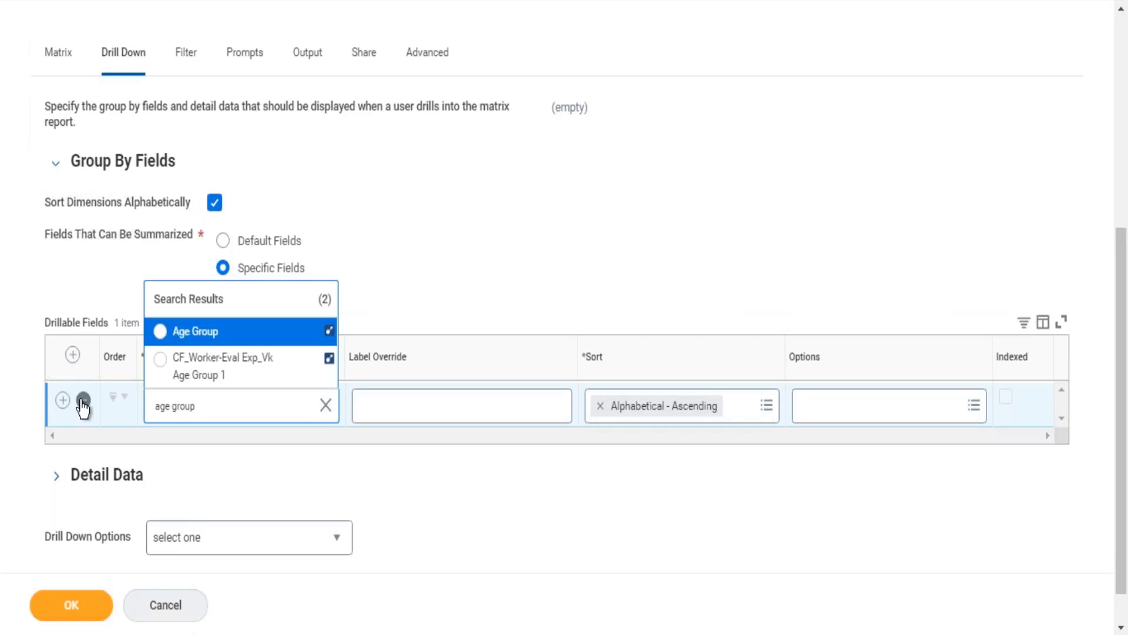
{"action": "left_click", "coordinate": [239, 332]}
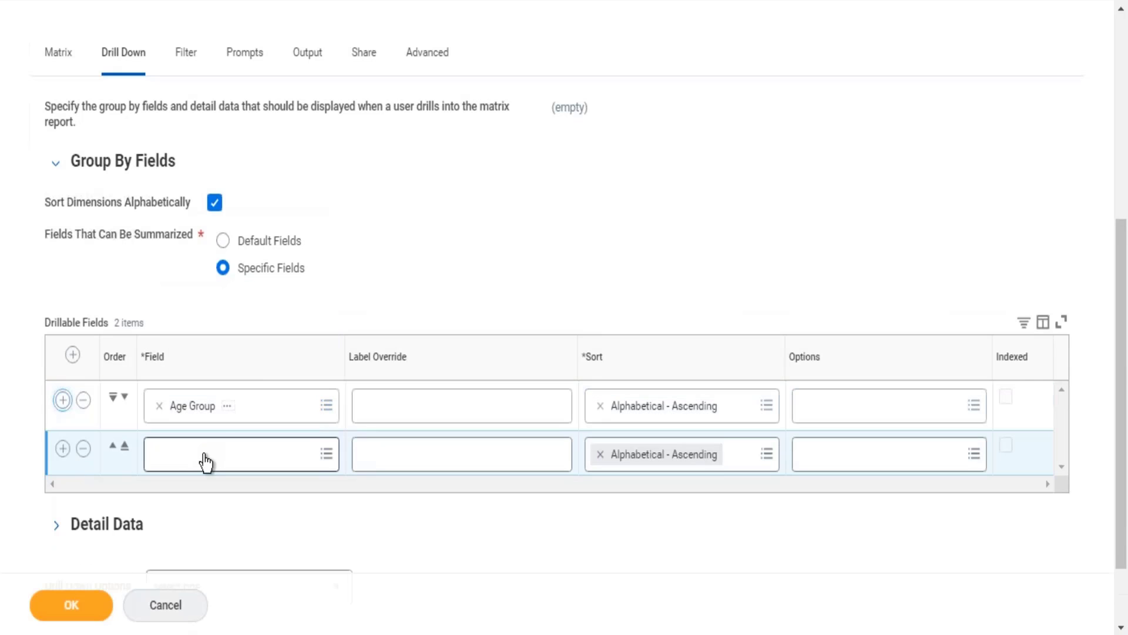
Step: Set the second drillable field to Compensation Grade
{"action": "left_click", "coordinate": [206, 462]}
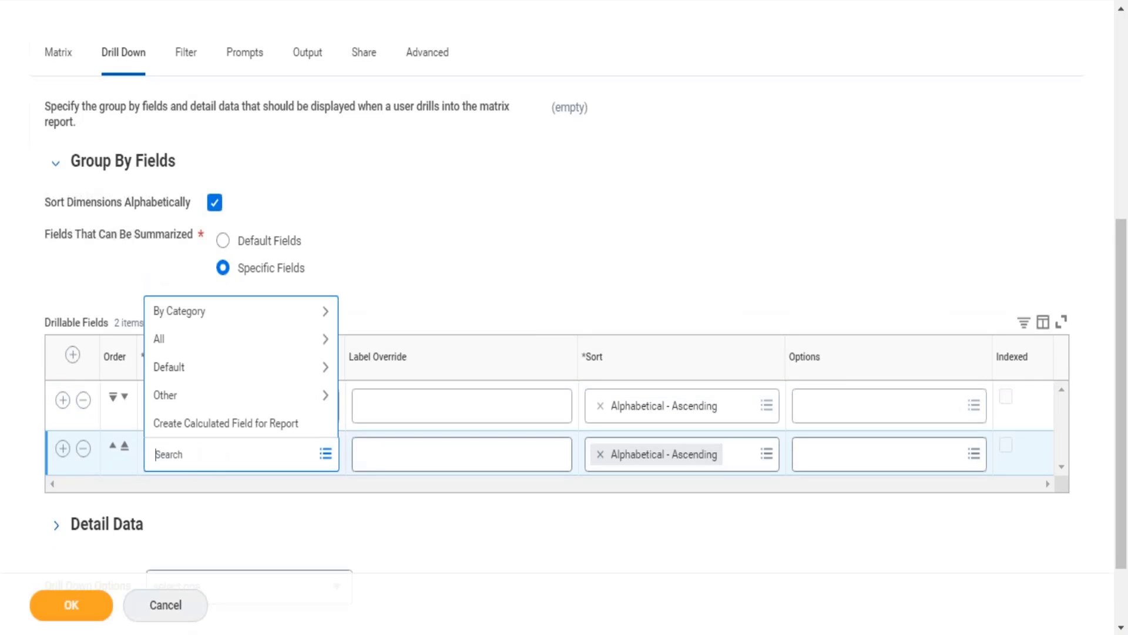
{"action": "type", "text": "compensation grade"}
{"action": "key", "text": "Return"}
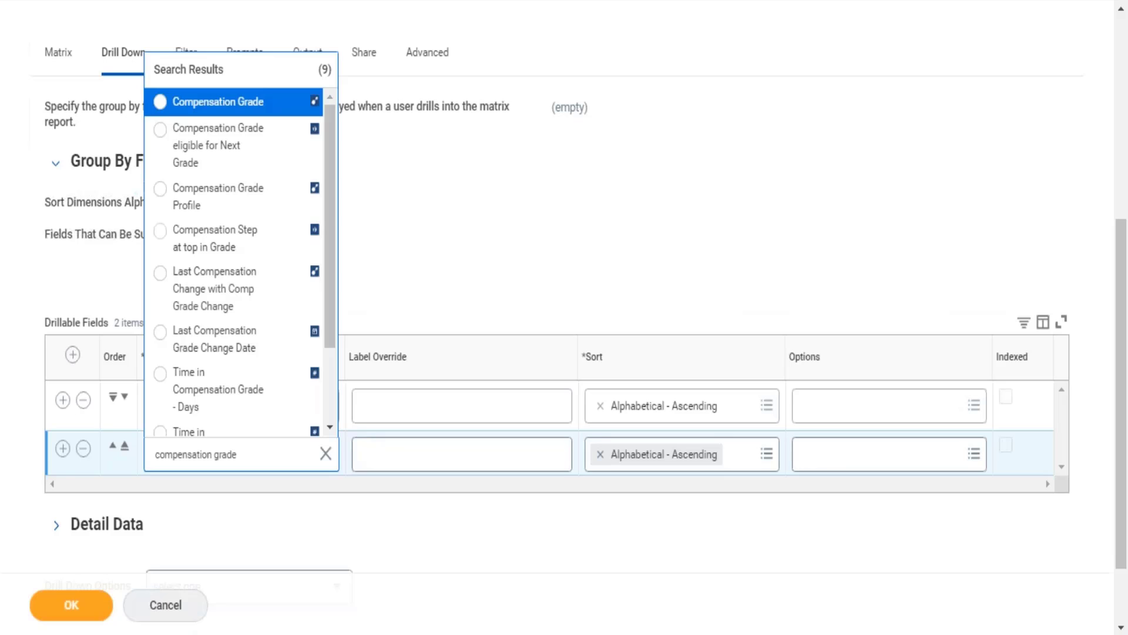
{"action": "key", "text": "Return"}
Step: Add Management Level as the third drillable field
{"action": "left_click", "coordinate": [63, 451]}
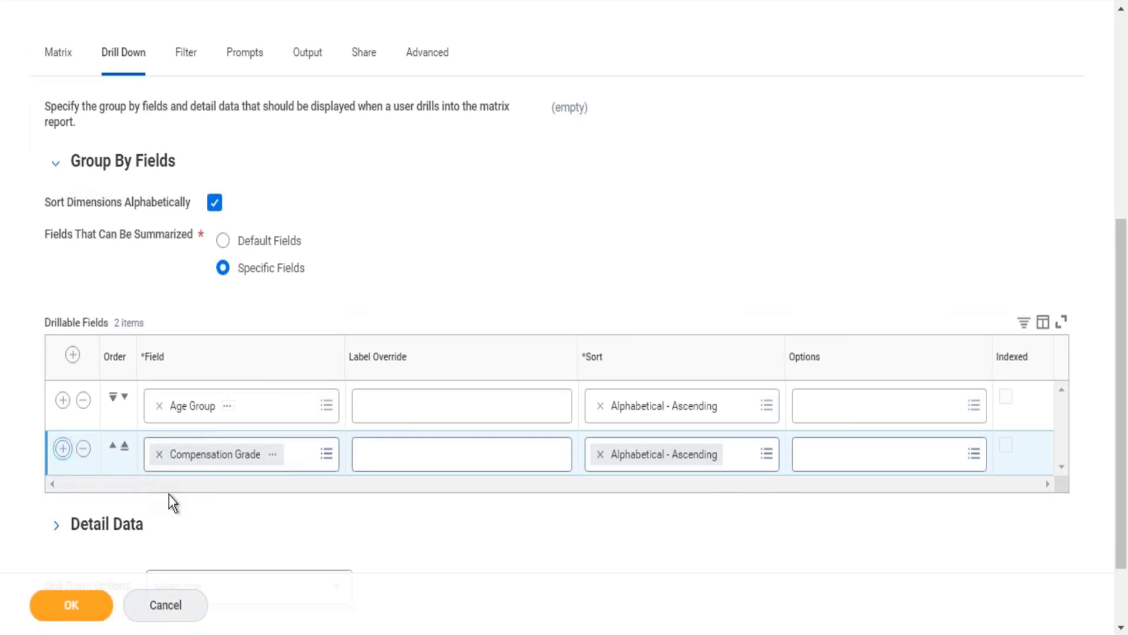
{"action": "left_click", "coordinate": [181, 505]}
{"action": "type", "text": "m"}
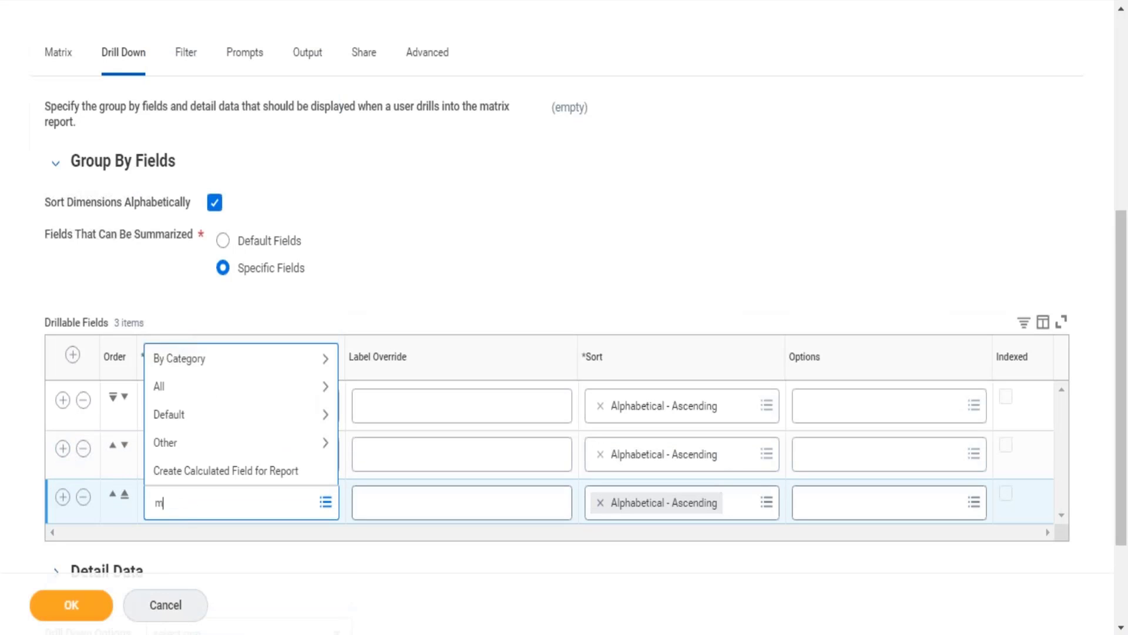
{"action": "type", "text": "anagement level"}
{"action": "key", "text": "Return"}
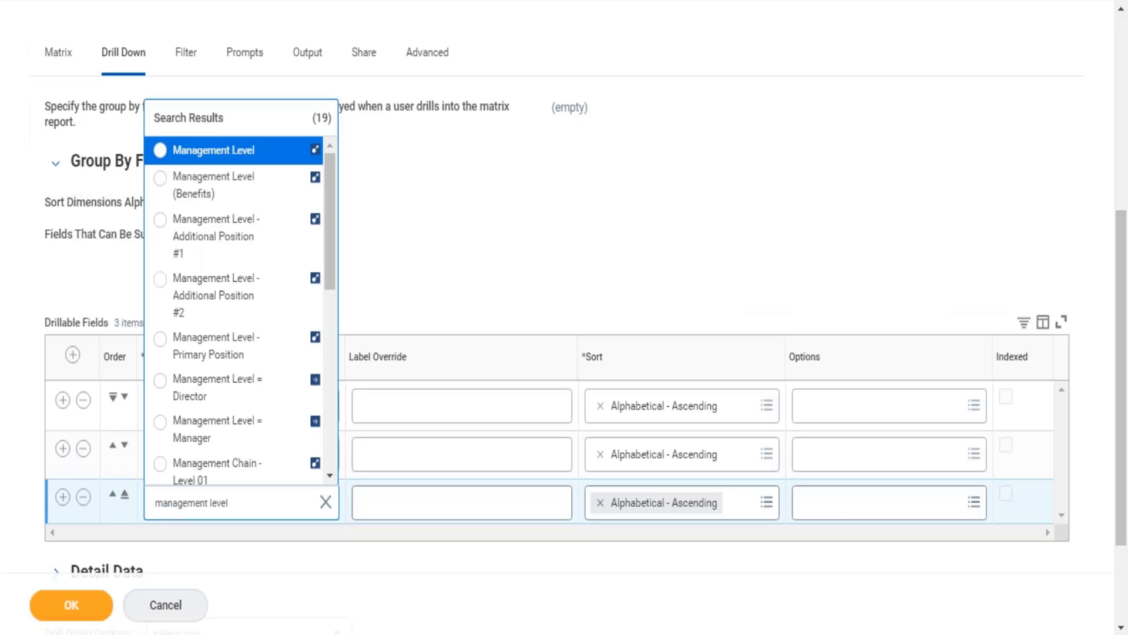
{"action": "key", "text": "Return"}
{"action": "left_click_drag", "start_coordinate": [44, 325], "coordinate": [156, 323]}
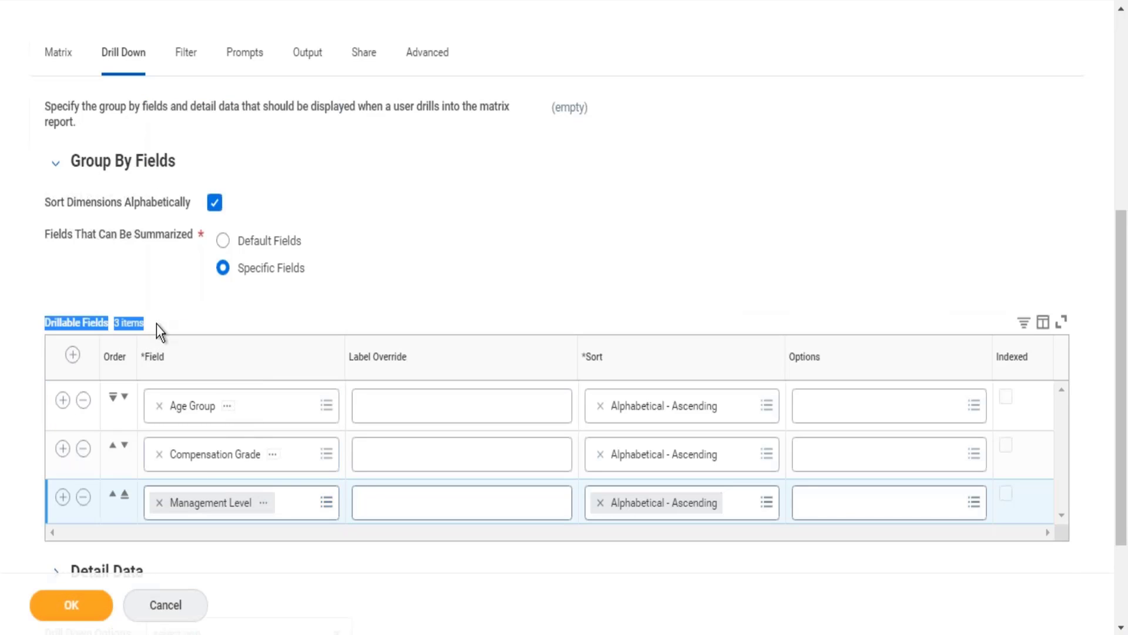
Step: Save the custom report changes and run the report
{"action": "left_click", "coordinate": [73, 603]}
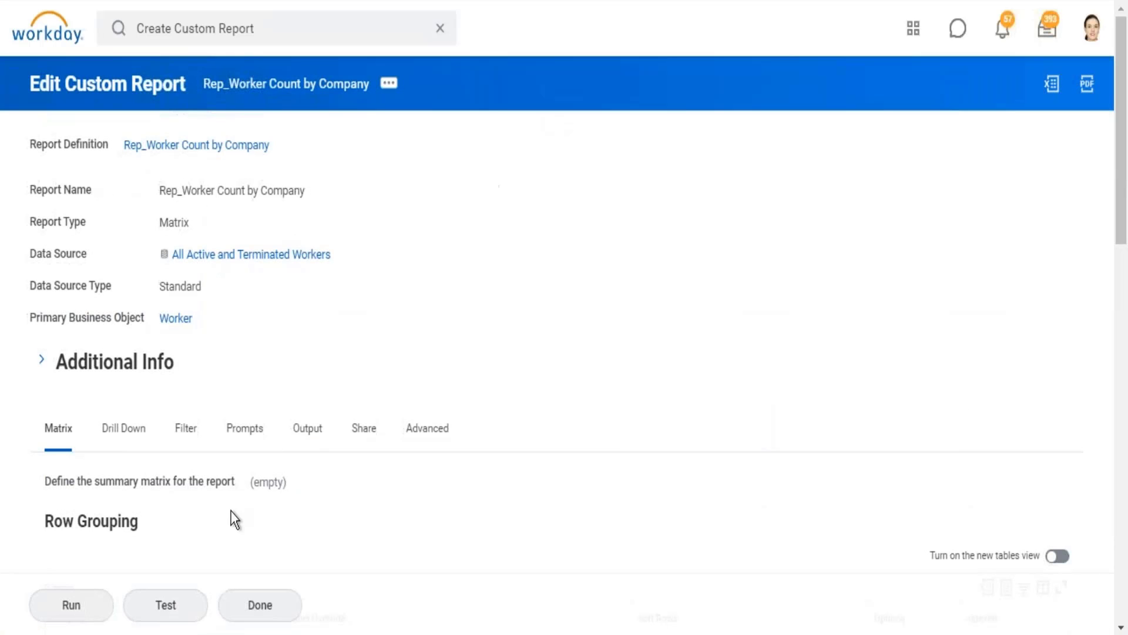
{"action": "left_click", "coordinate": [75, 589]}
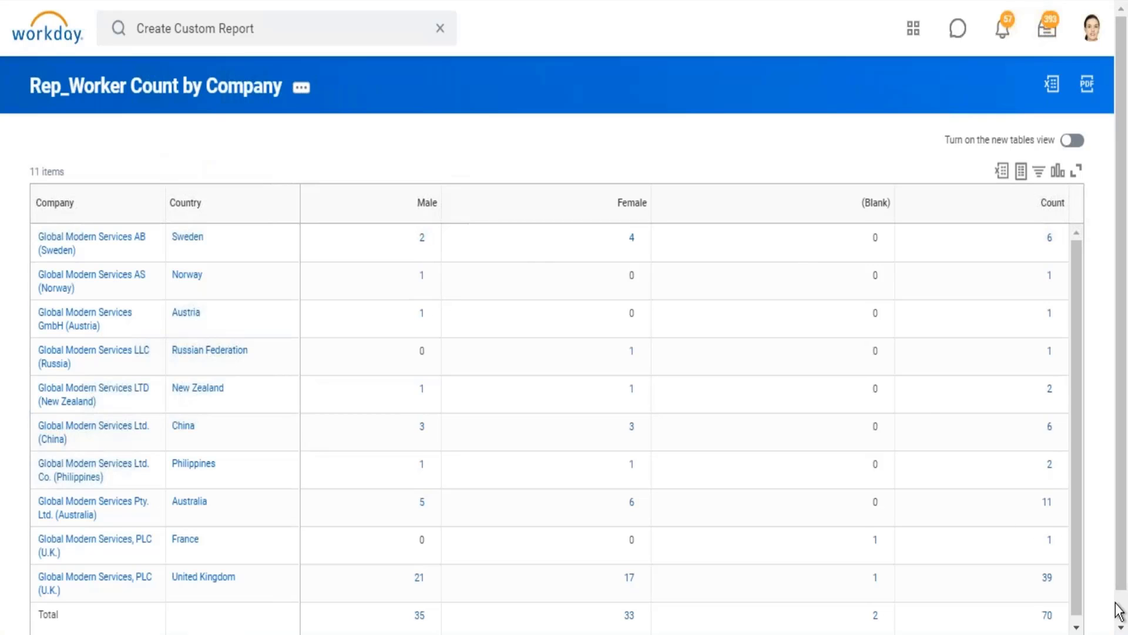
{"action": "scroll", "coordinate": [1118, 611], "scroll_direction": "down", "scroll_amount": 1}
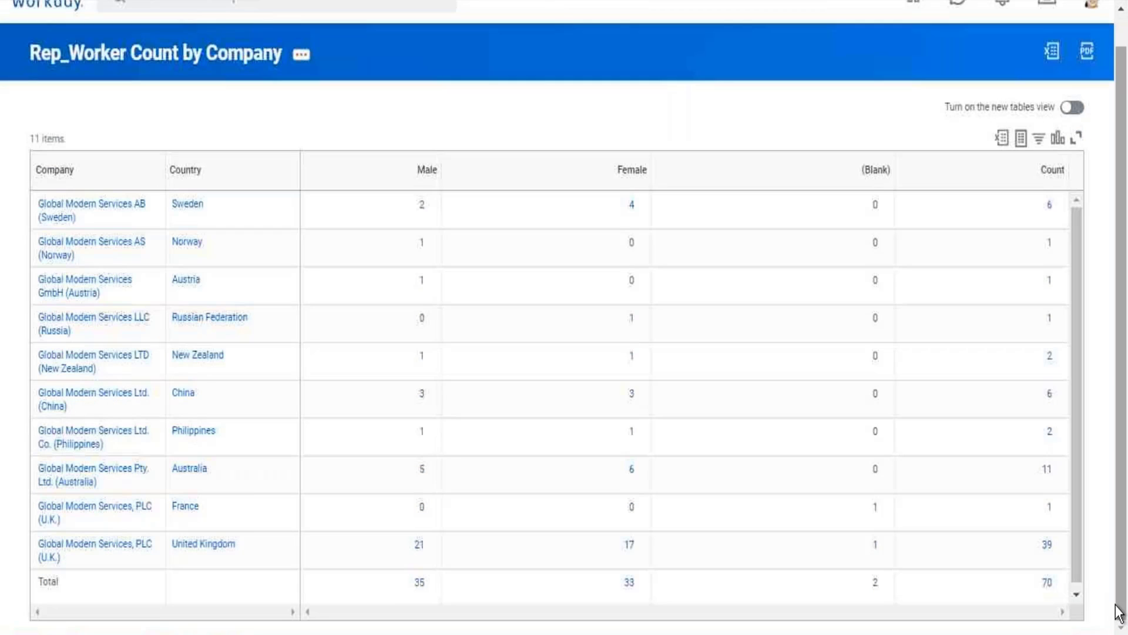
Step: Drill into the overall total count, regroup the workers by Management Level, refresh the breakdown, and close its window
{"action": "left_click", "coordinate": [1048, 583]}
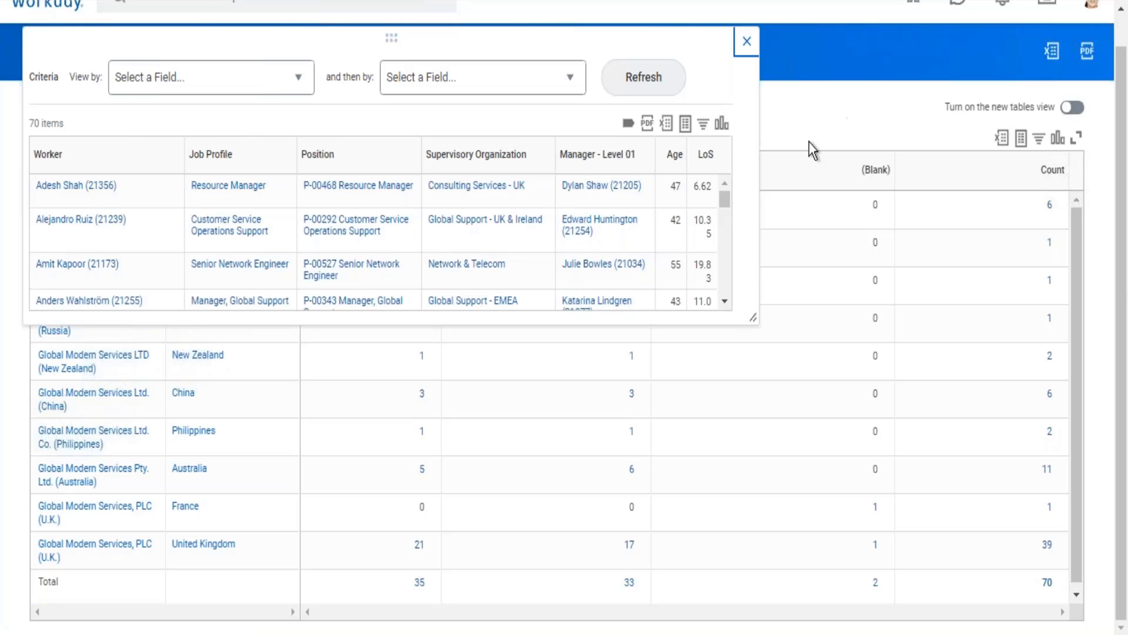
{"action": "left_click_drag", "start_coordinate": [753, 318], "coordinate": [827, 521]}
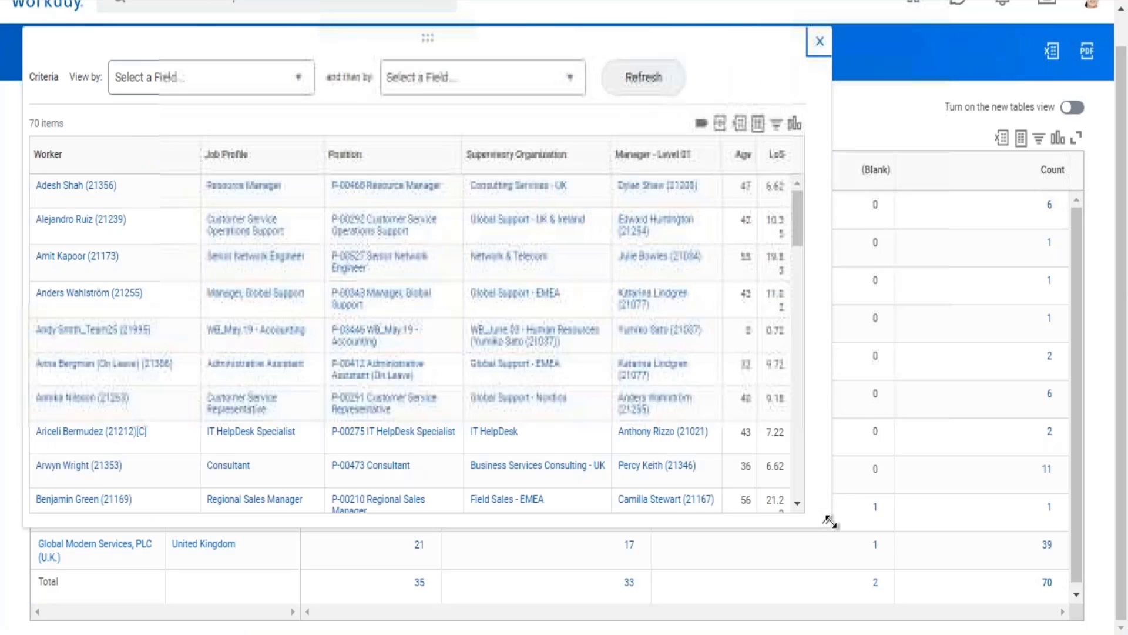
{"action": "left_click", "coordinate": [304, 76]}
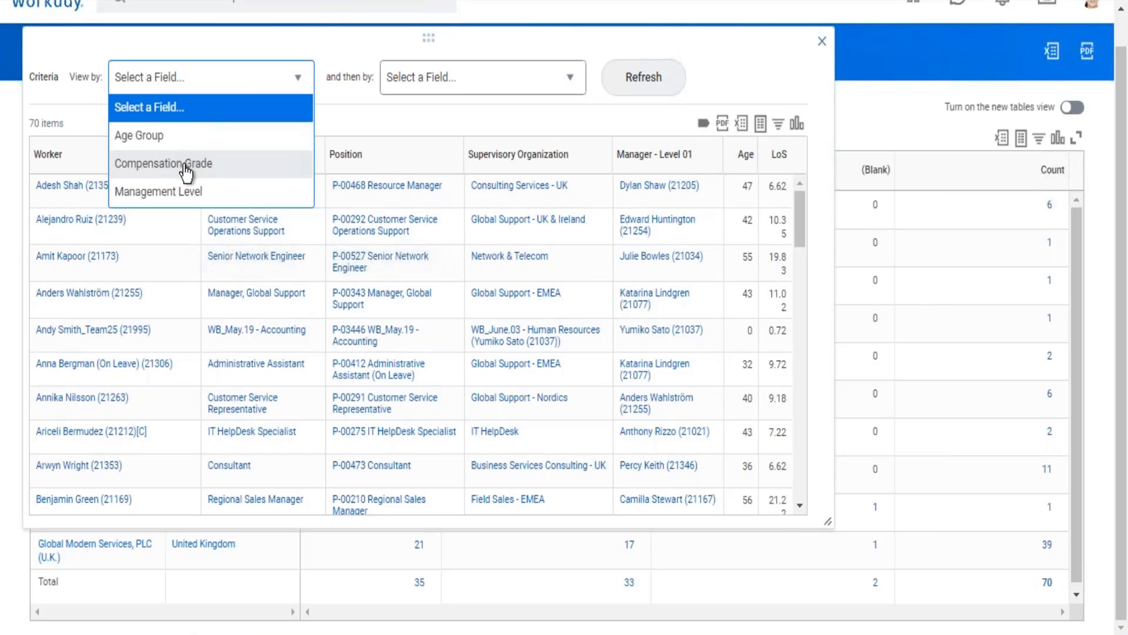
{"action": "left_click", "coordinate": [172, 202]}
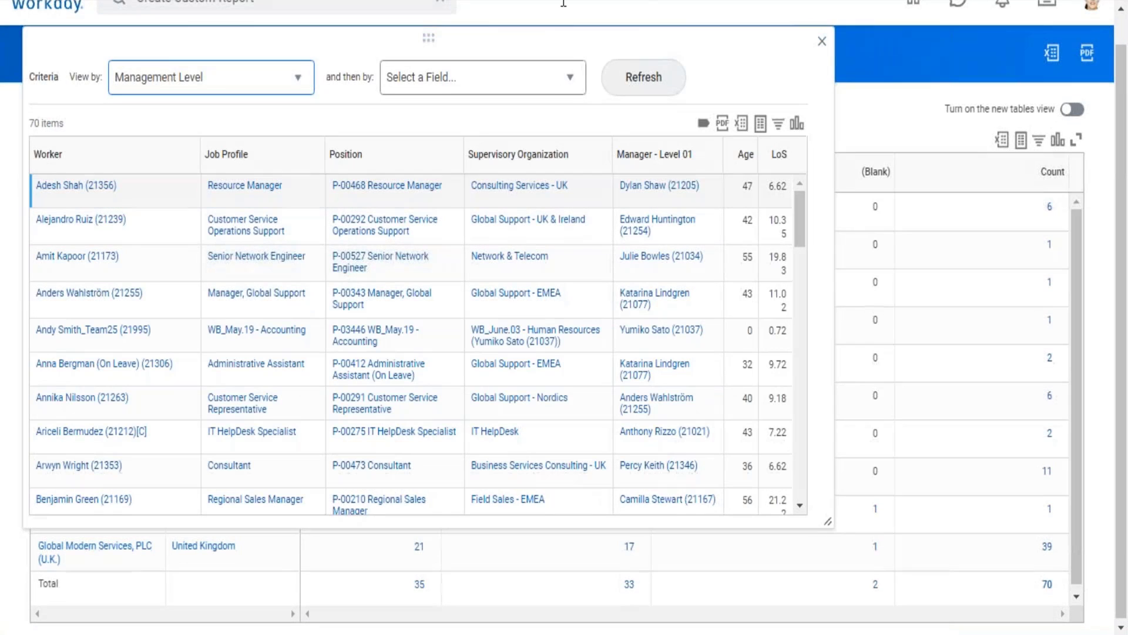
{"action": "left_click", "coordinate": [638, 77]}
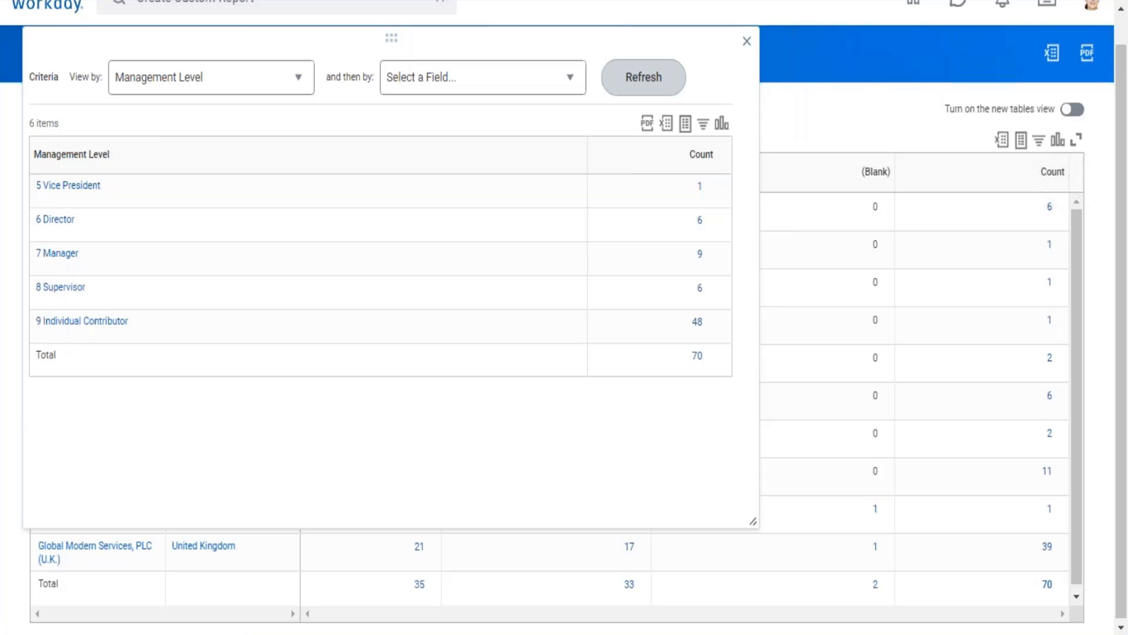
{"action": "left_click", "coordinate": [747, 43]}
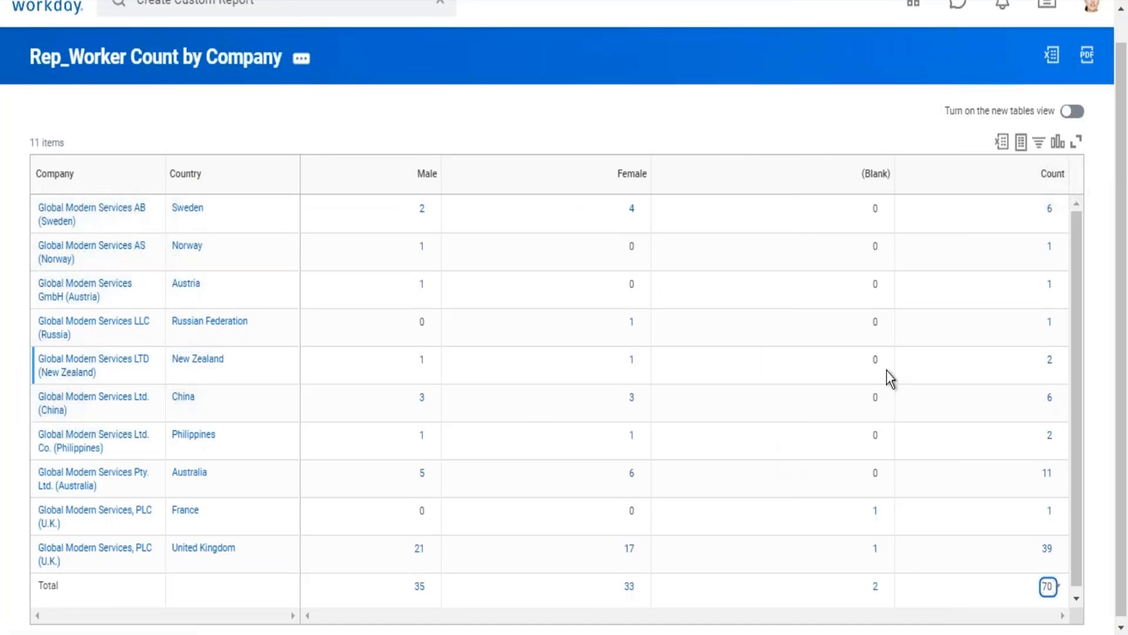
Step: Reopen the overall total count's details, enlarge and reposition the window, and check its view-by field selection
{"action": "left_click", "coordinate": [1047, 586]}
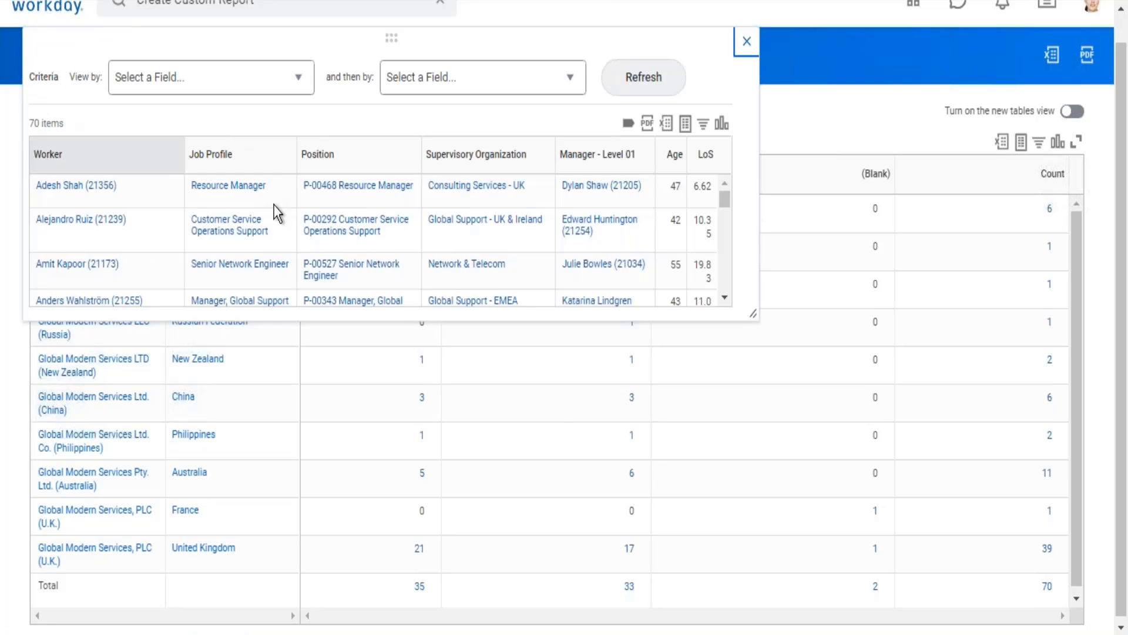
{"action": "left_click_drag", "start_coordinate": [755, 330], "coordinate": [844, 504]}
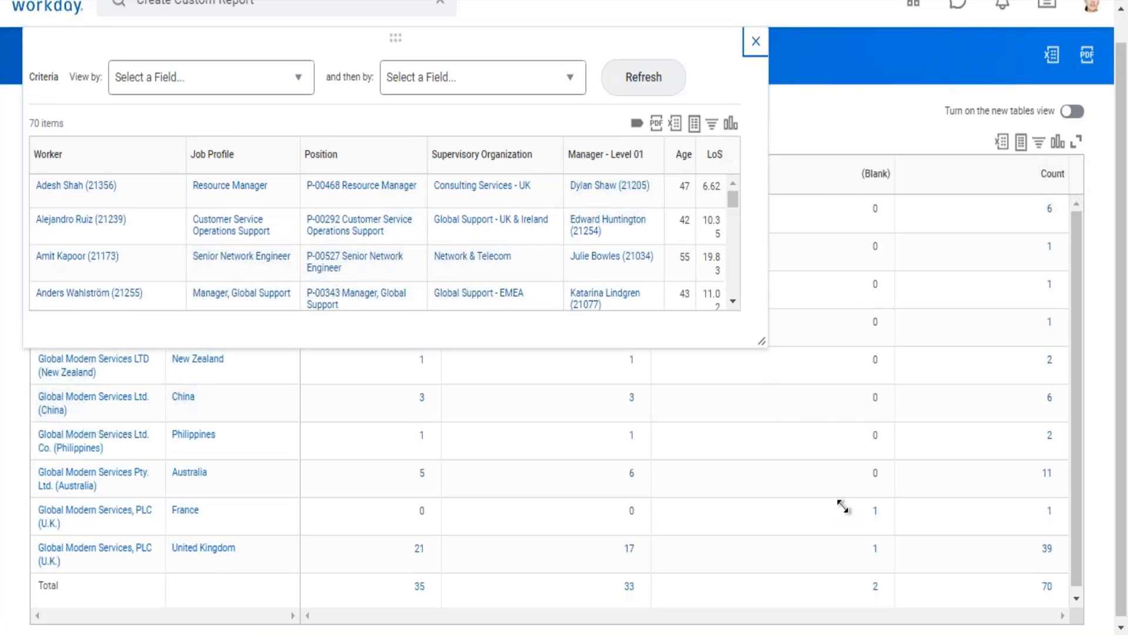
{"action": "left_click_drag", "start_coordinate": [449, 99], "coordinate": [458, 168]}
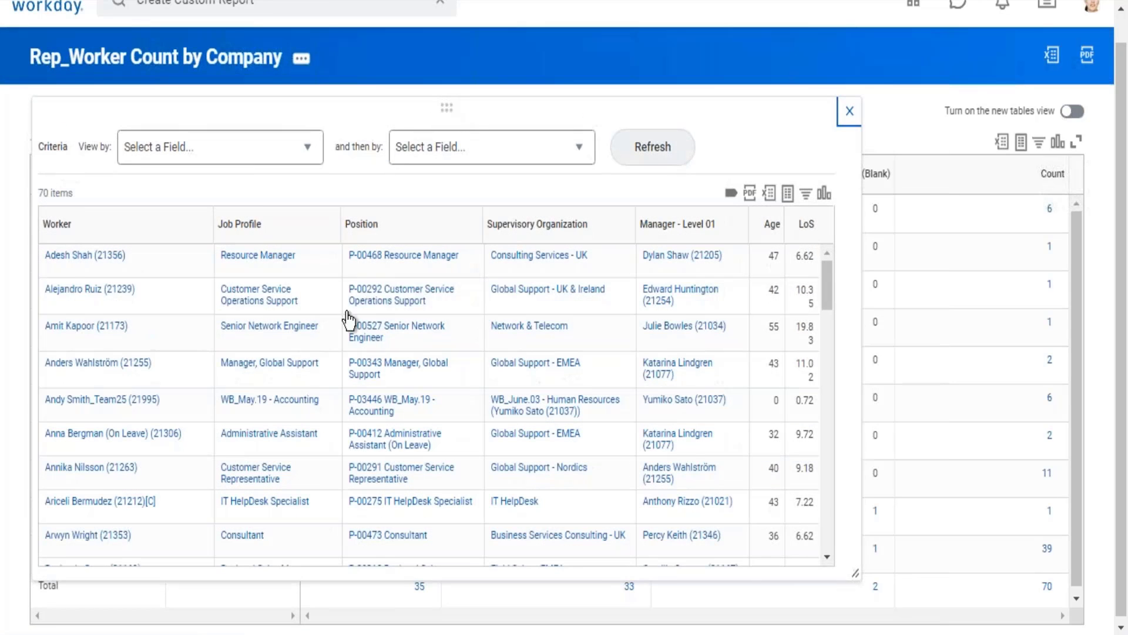
{"action": "left_click", "coordinate": [302, 165]}
{"action": "left_click", "coordinate": [733, 110]}
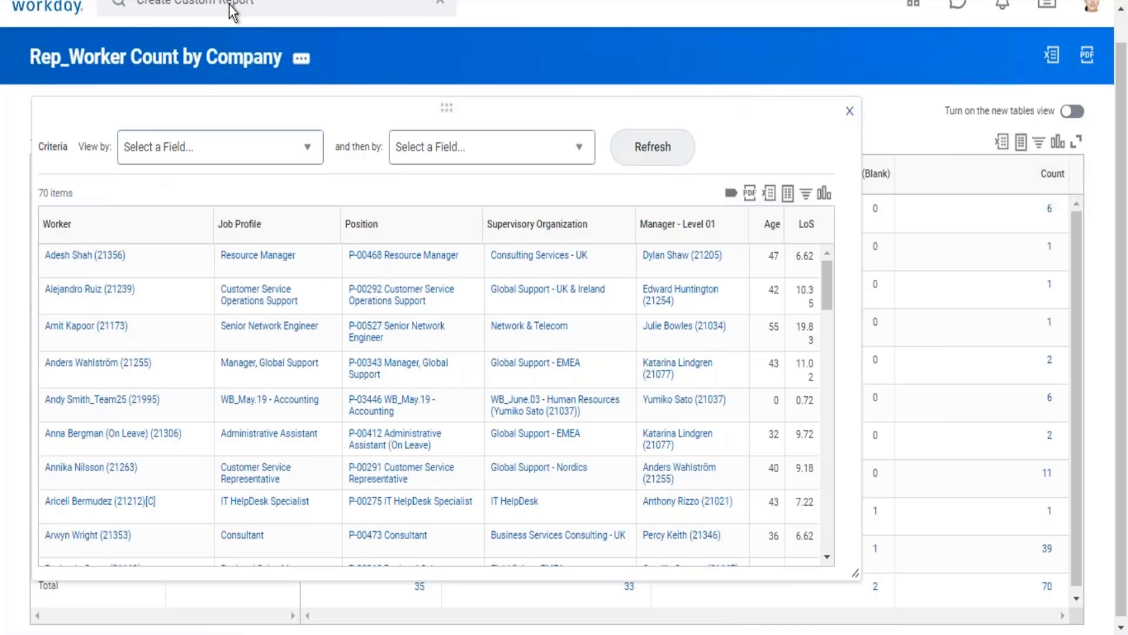
Step: Open the Rep_Worker Count by Company report definition for editing and go to the Sort section of its drill-down settings
{"action": "left_click", "coordinate": [196, 70]}
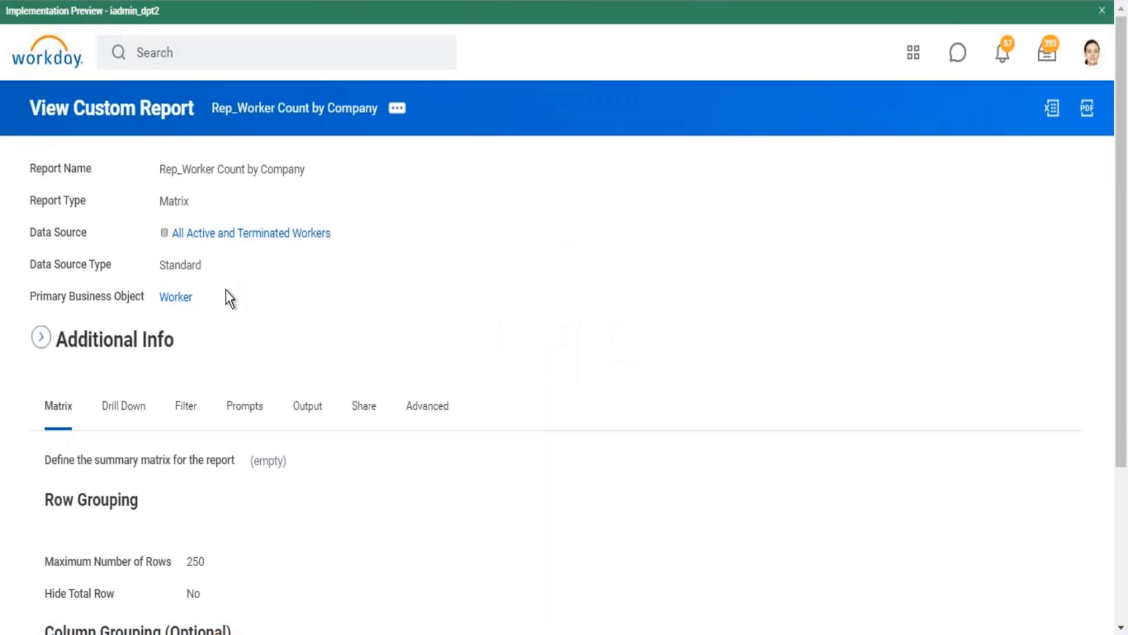
{"action": "left_click", "coordinate": [398, 115]}
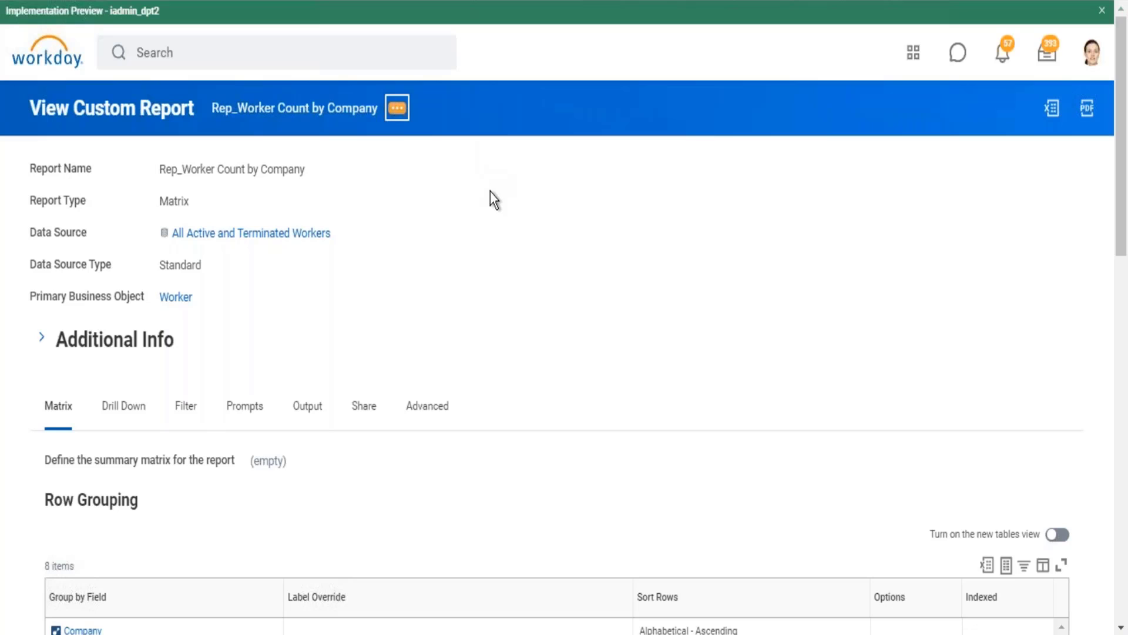
{"action": "mouse_move", "coordinate": [478, 171]}
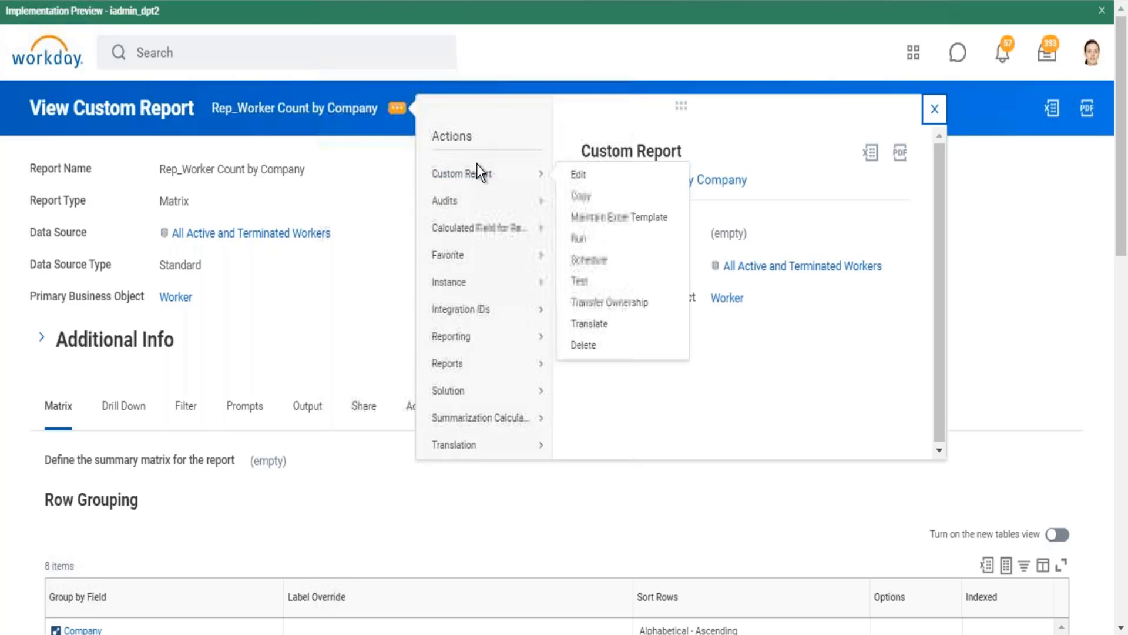
{"action": "left_click", "coordinate": [580, 181]}
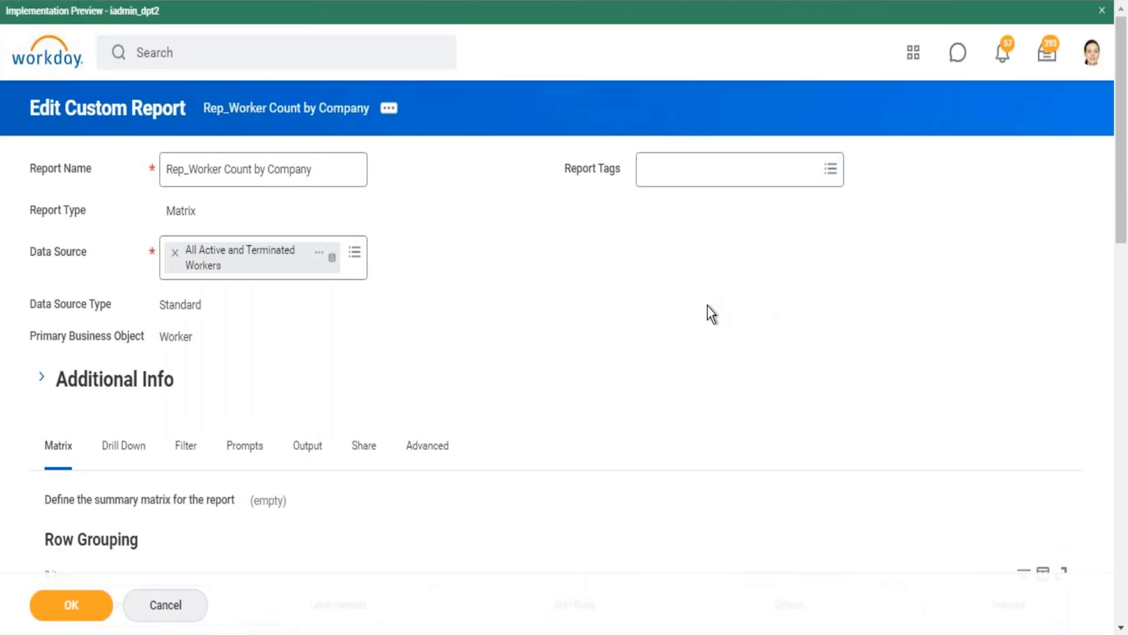
{"action": "scroll", "coordinate": [711, 315], "scroll_direction": "down", "scroll_amount": 3}
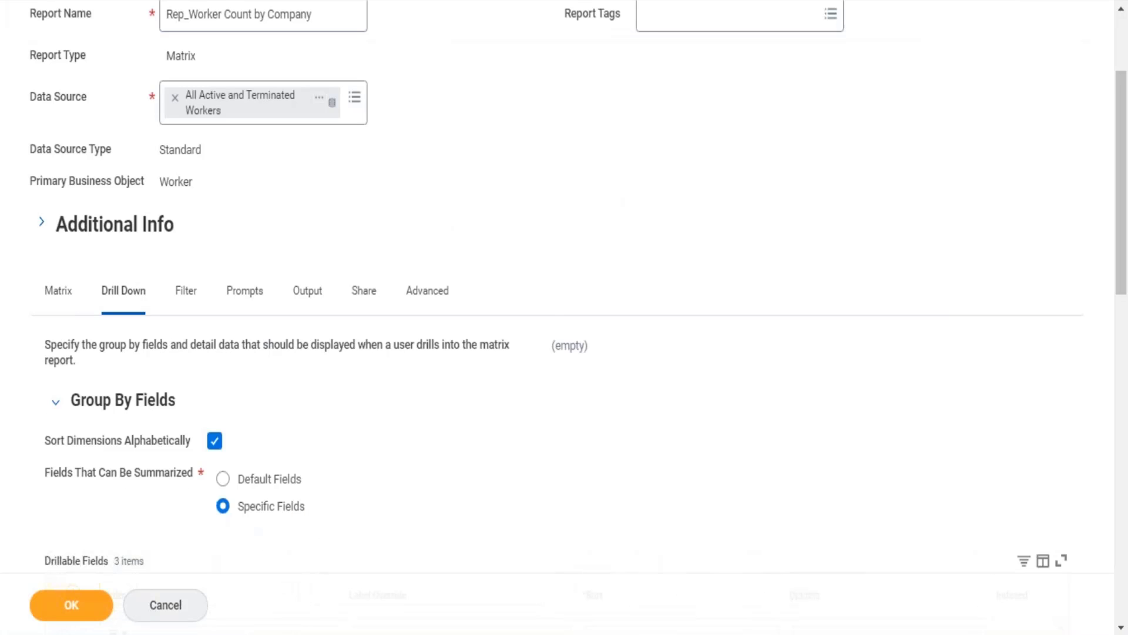
{"action": "scroll", "coordinate": [564, 305], "scroll_direction": "down", "scroll_amount": 15}
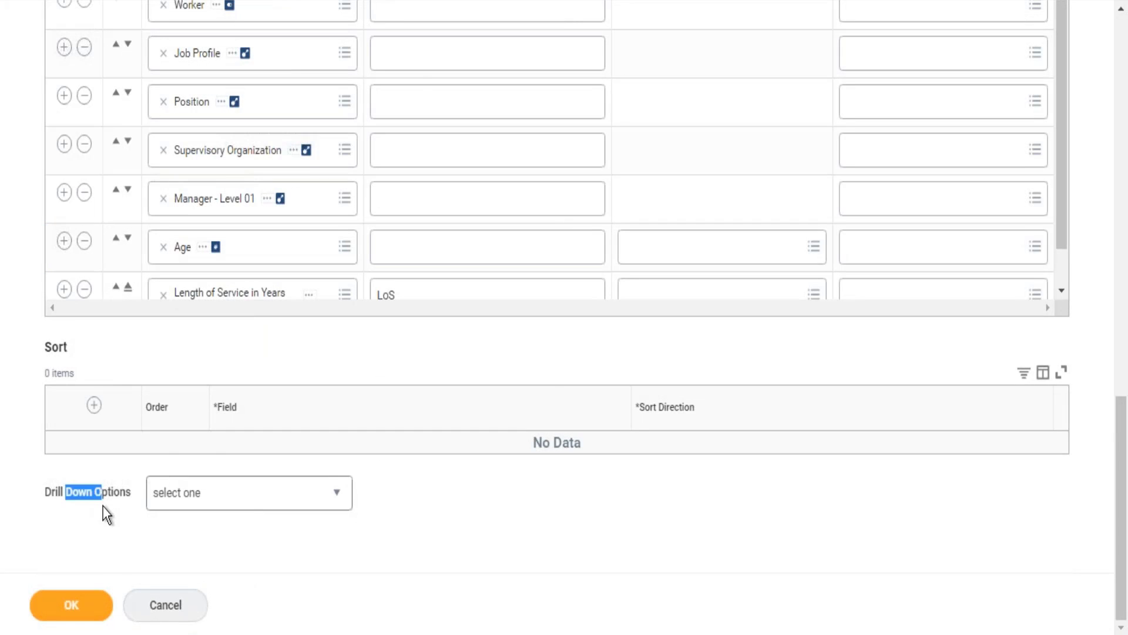
{"action": "left_click_drag", "start_coordinate": [46, 341], "coordinate": [77, 350]}
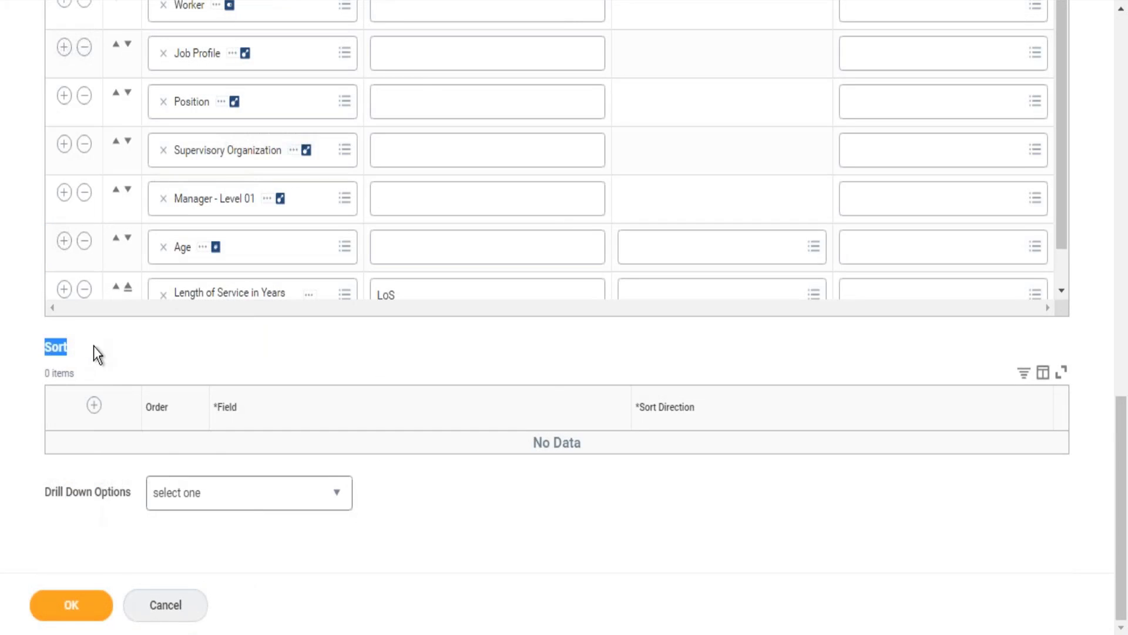
Step: Add a drill-down sort row on the Age field, keeping the Alphabetical - Ascending direction
{"action": "left_click", "coordinate": [94, 405]}
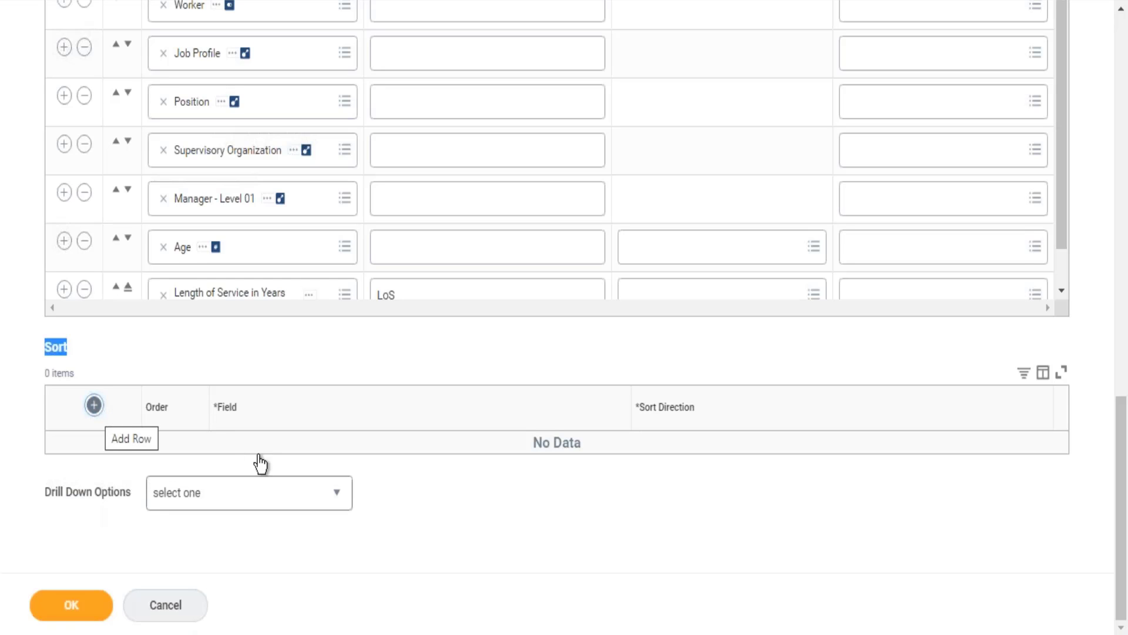
{"action": "left_click", "coordinate": [257, 471]}
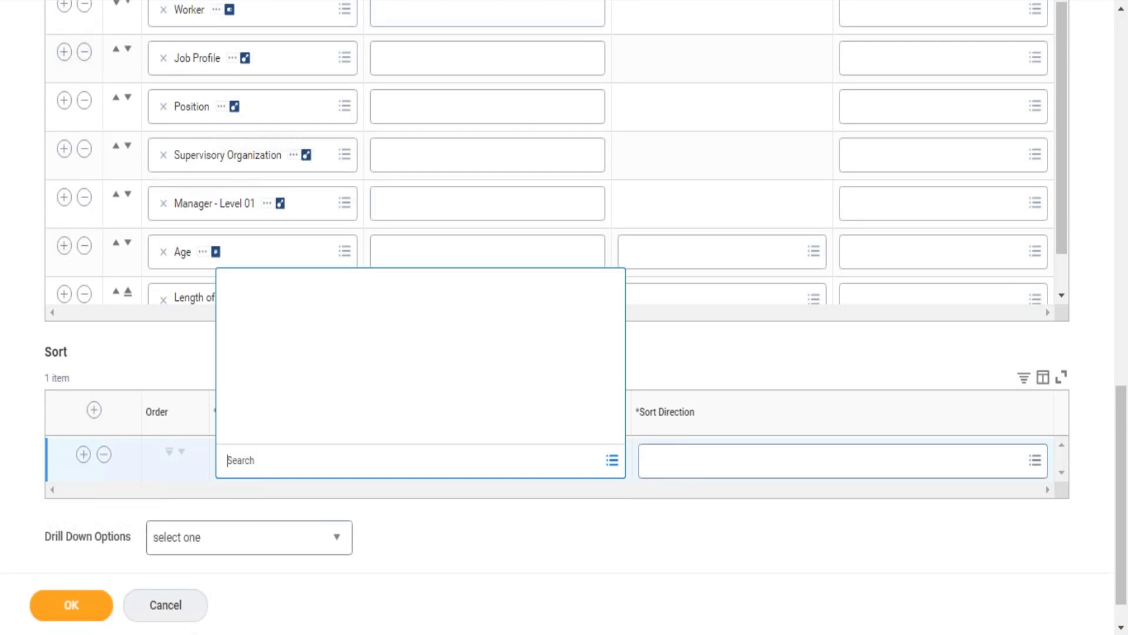
{"action": "type", "text": "age"}
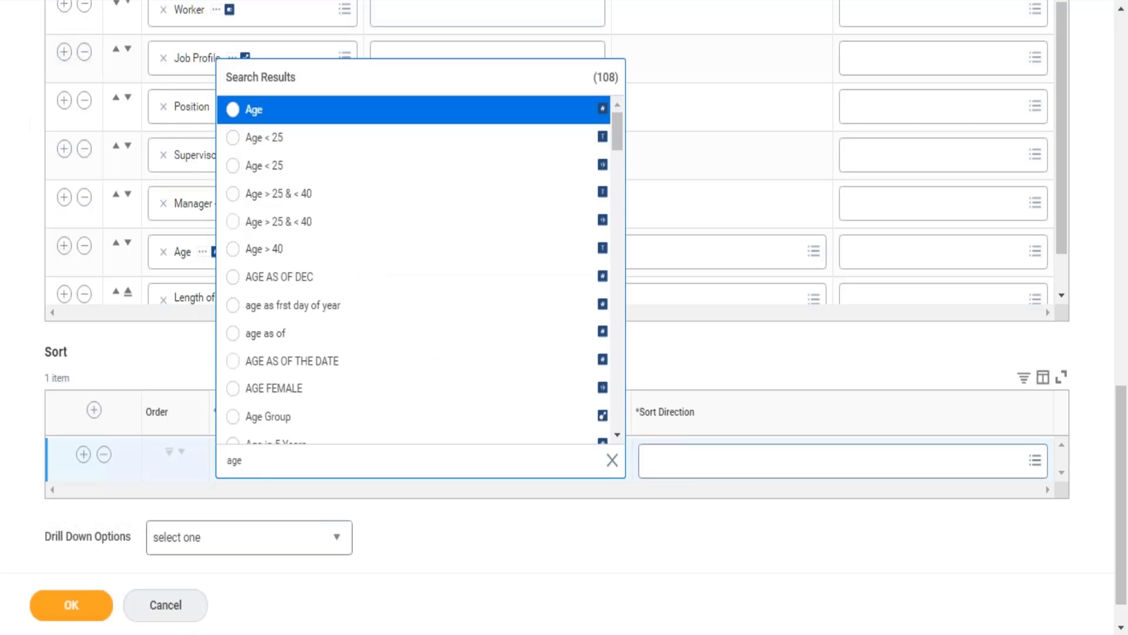
{"action": "key", "text": "Return"}
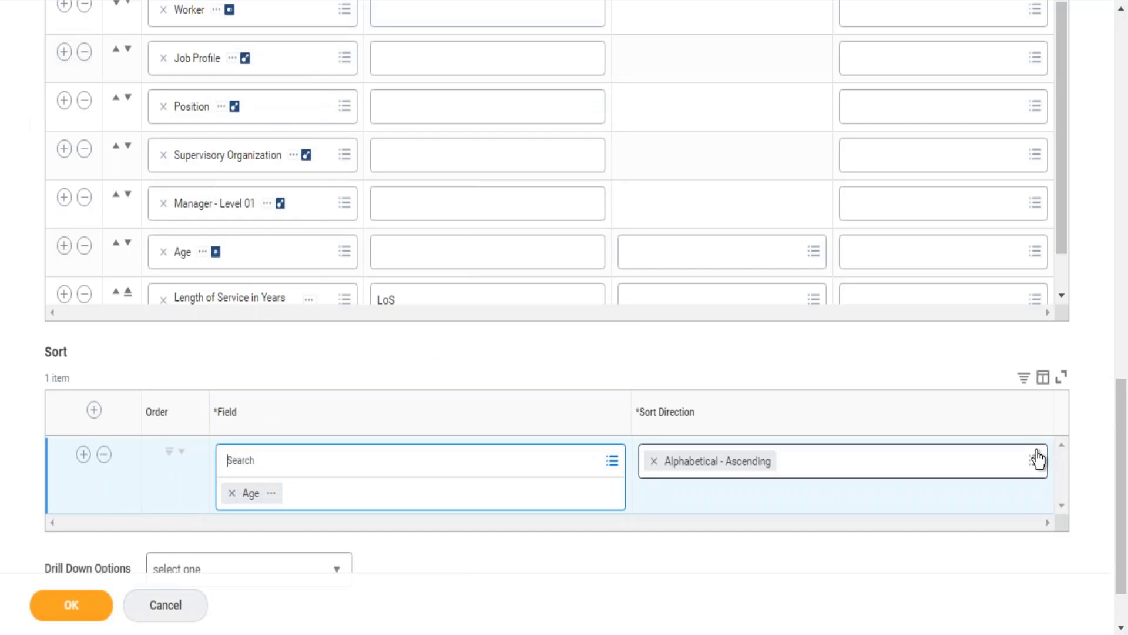
{"action": "left_click", "coordinate": [1035, 459]}
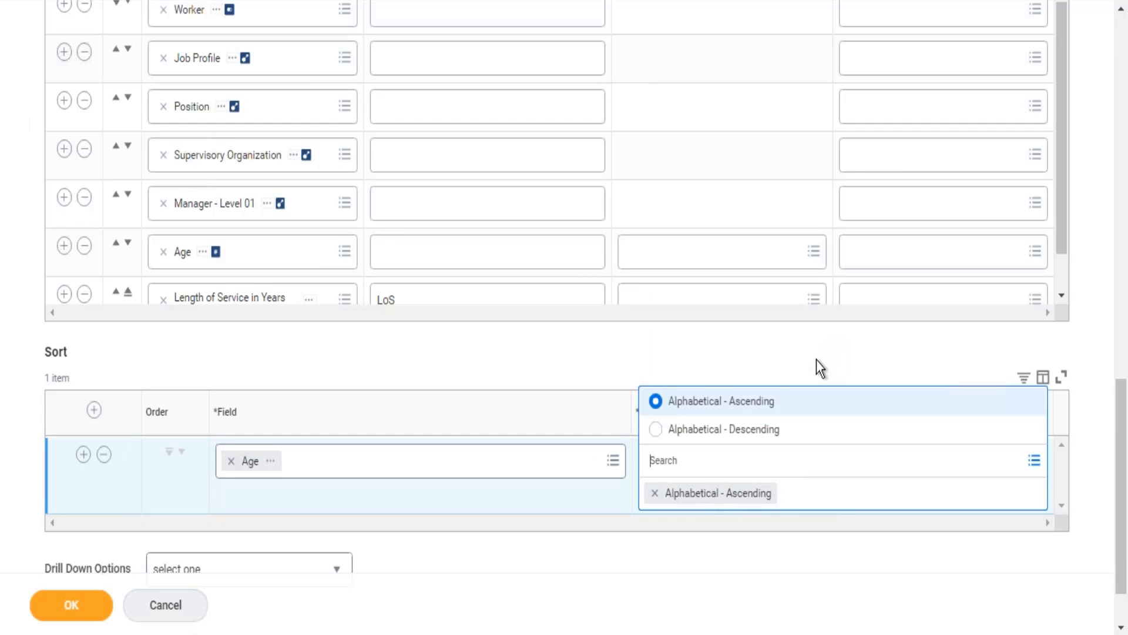
{"action": "left_click", "coordinate": [816, 360]}
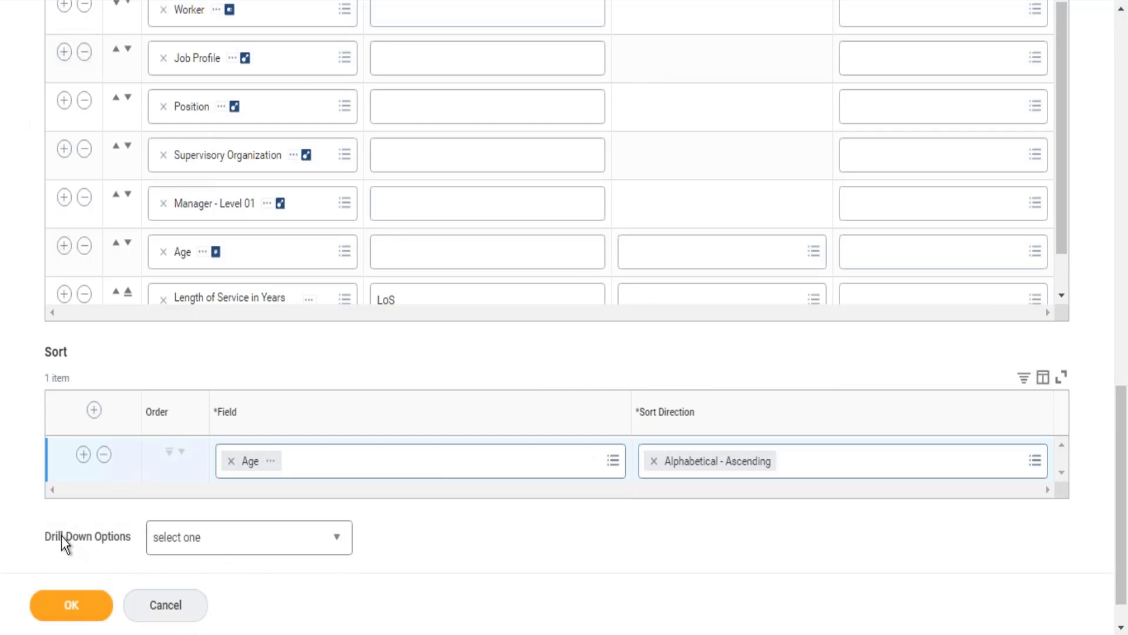
Step: Set the Drill Down Options to "Disable all drilling for the report"
{"action": "left_click_drag", "start_coordinate": [61, 538], "coordinate": [75, 539]}
{"action": "left_click", "coordinate": [308, 534]}
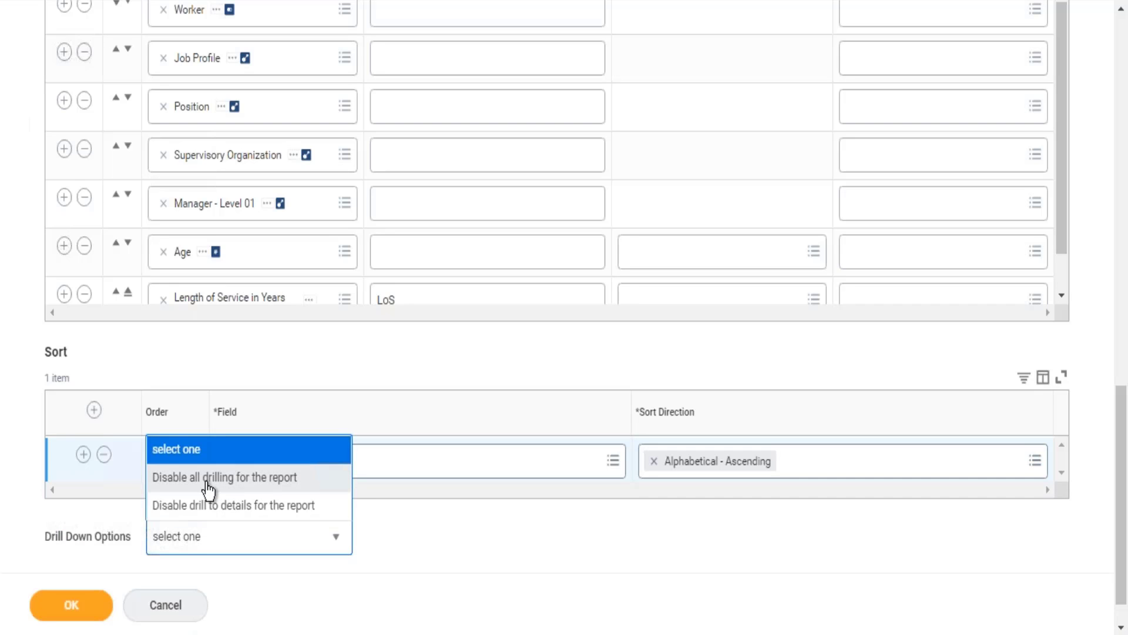
{"action": "left_click", "coordinate": [209, 485]}
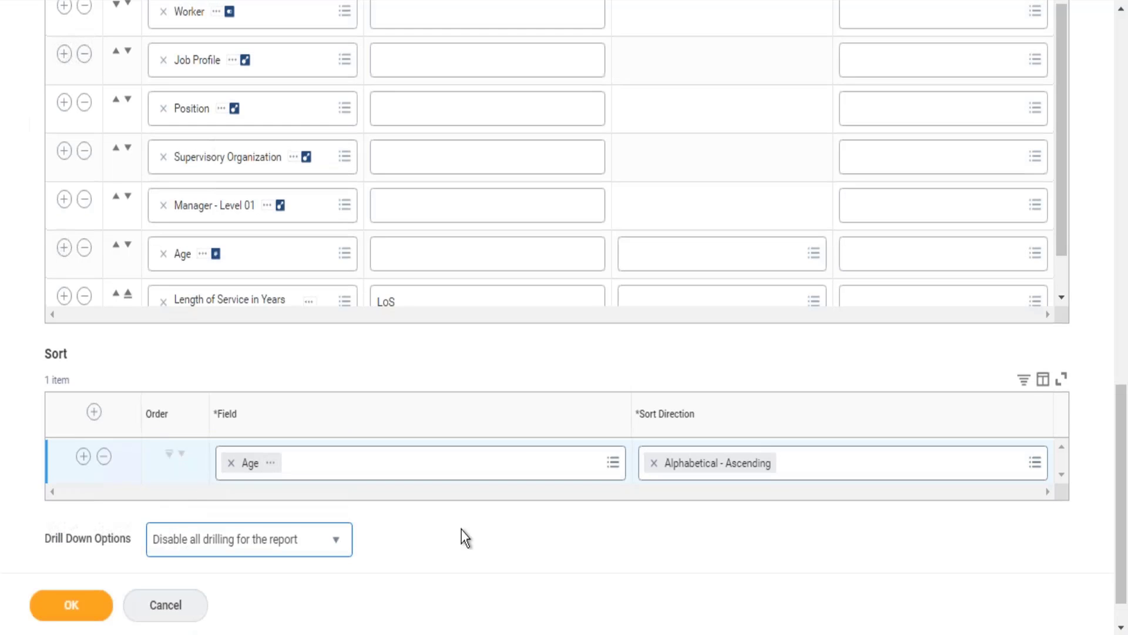
Step: Save the report with all drilling disabled, run it, and check the counts through to the Total row
{"action": "left_click", "coordinate": [57, 609]}
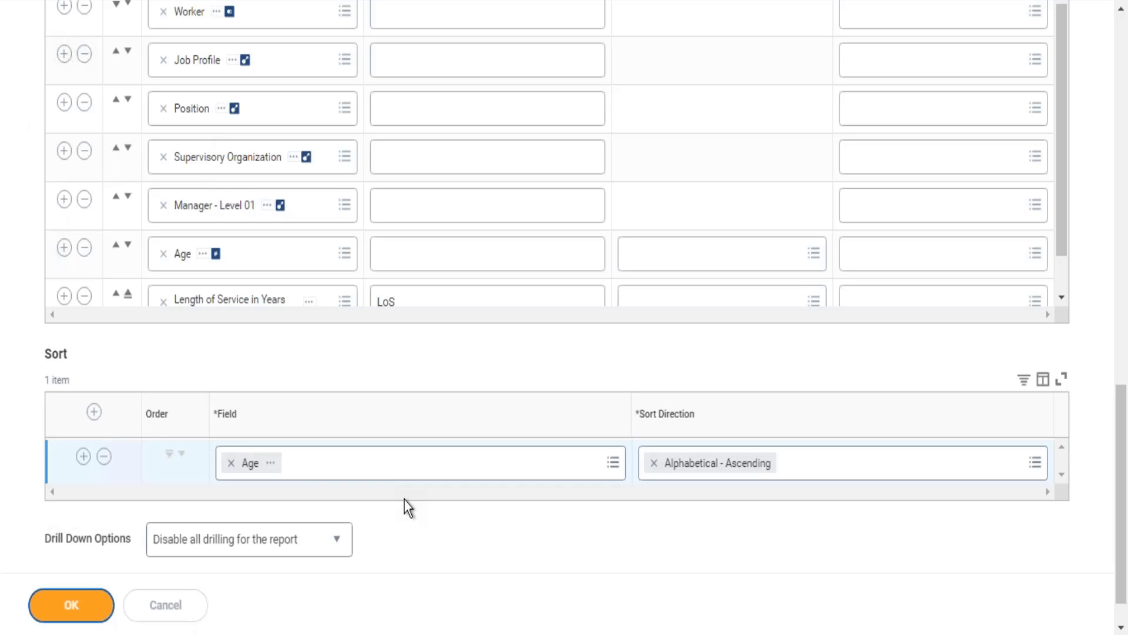
{"action": "left_click", "coordinate": [70, 608]}
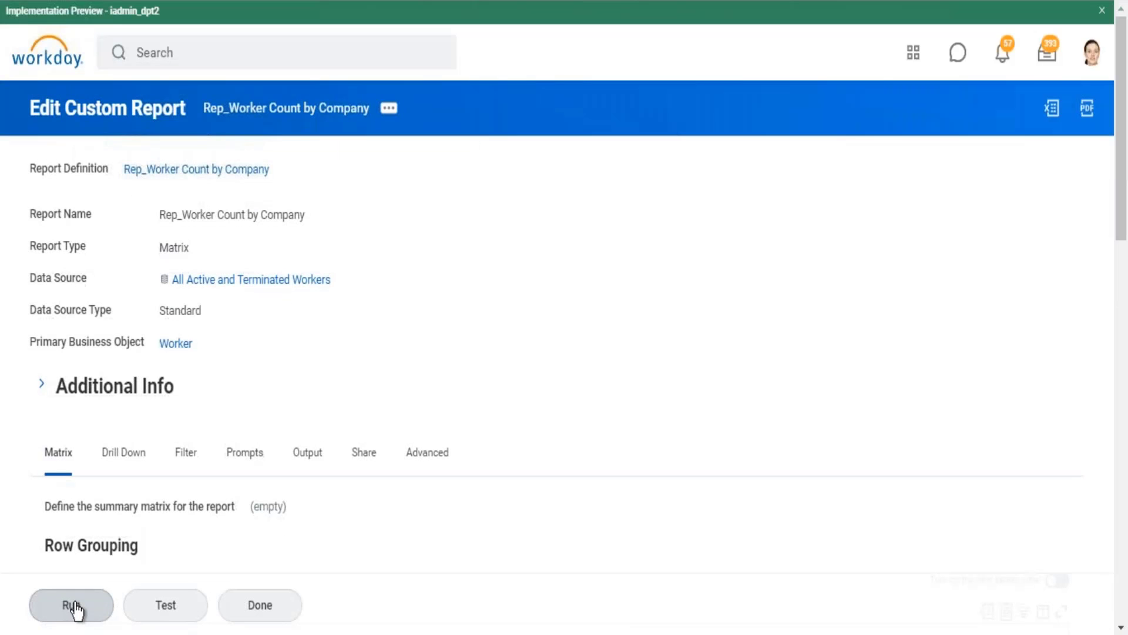
{"action": "left_click", "coordinate": [73, 609]}
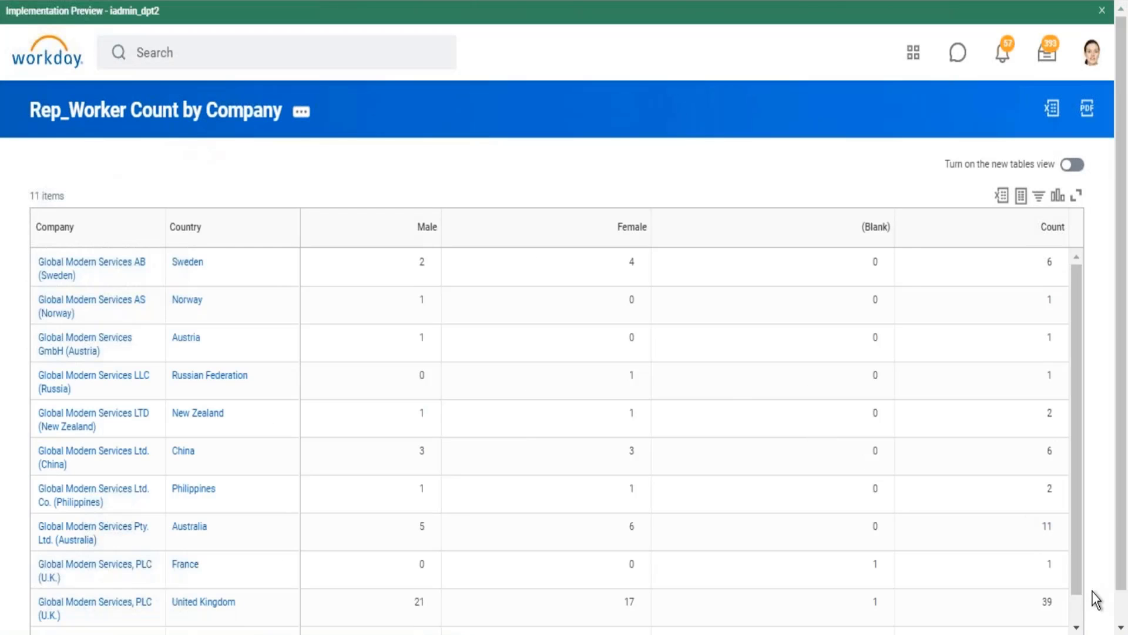
{"action": "scroll", "coordinate": [1082, 587], "scroll_direction": "down", "scroll_amount": 1}
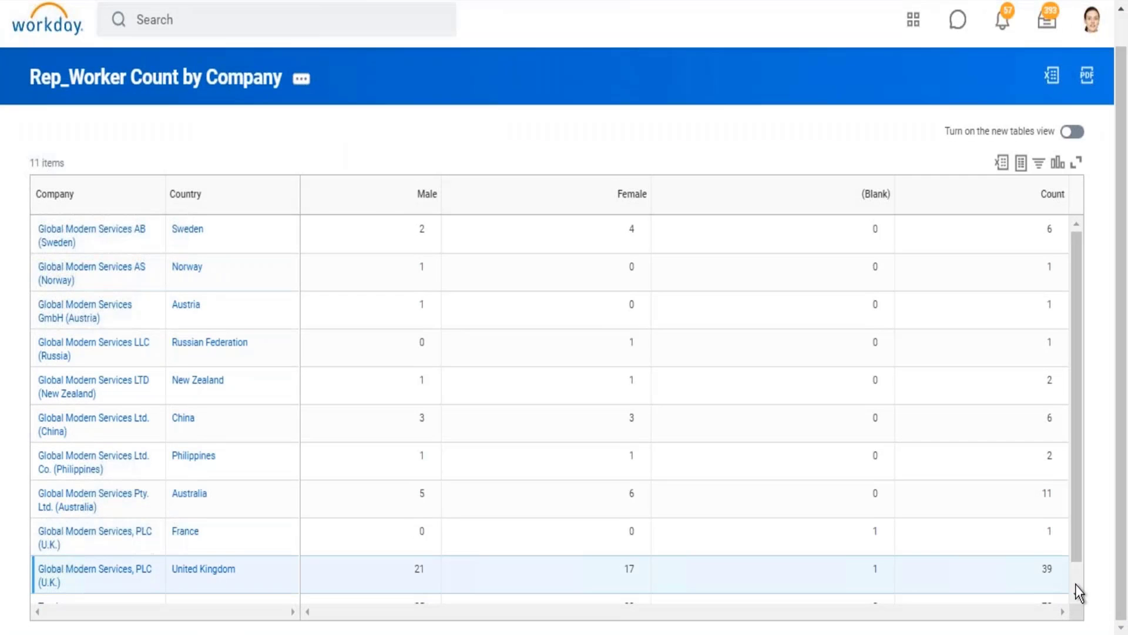
{"action": "scroll", "coordinate": [1075, 584], "scroll_direction": "down", "scroll_amount": 1}
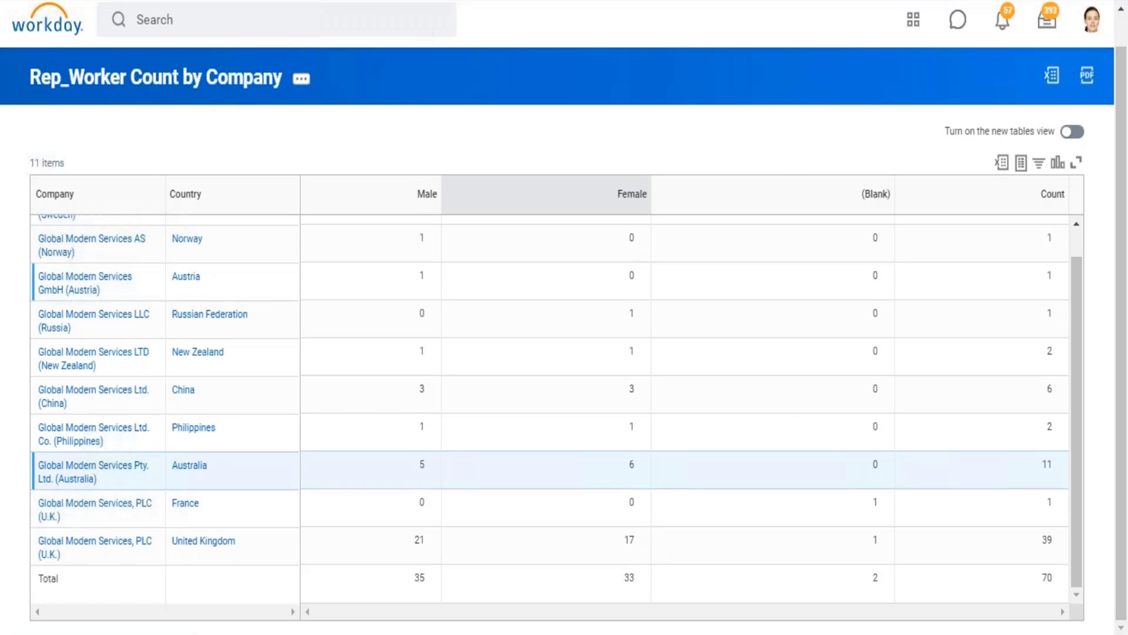
Step: Reopen the report for editing and set its Drill Down Options to "Disable drill to details for the report"
{"action": "left_click", "coordinate": [300, 82]}
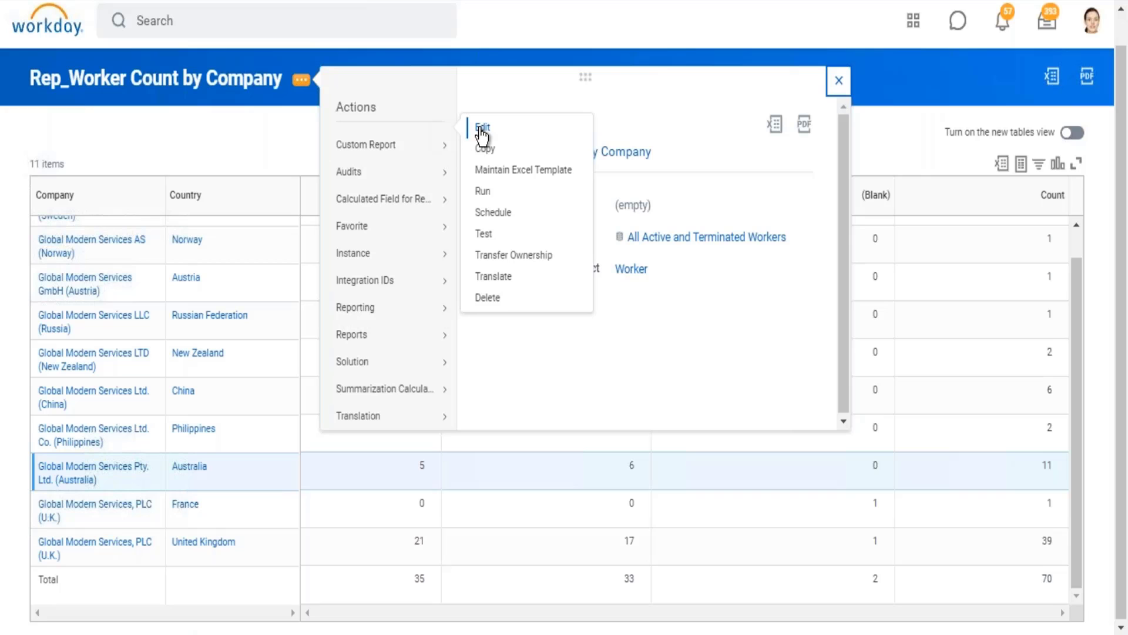
{"action": "left_click", "coordinate": [481, 129]}
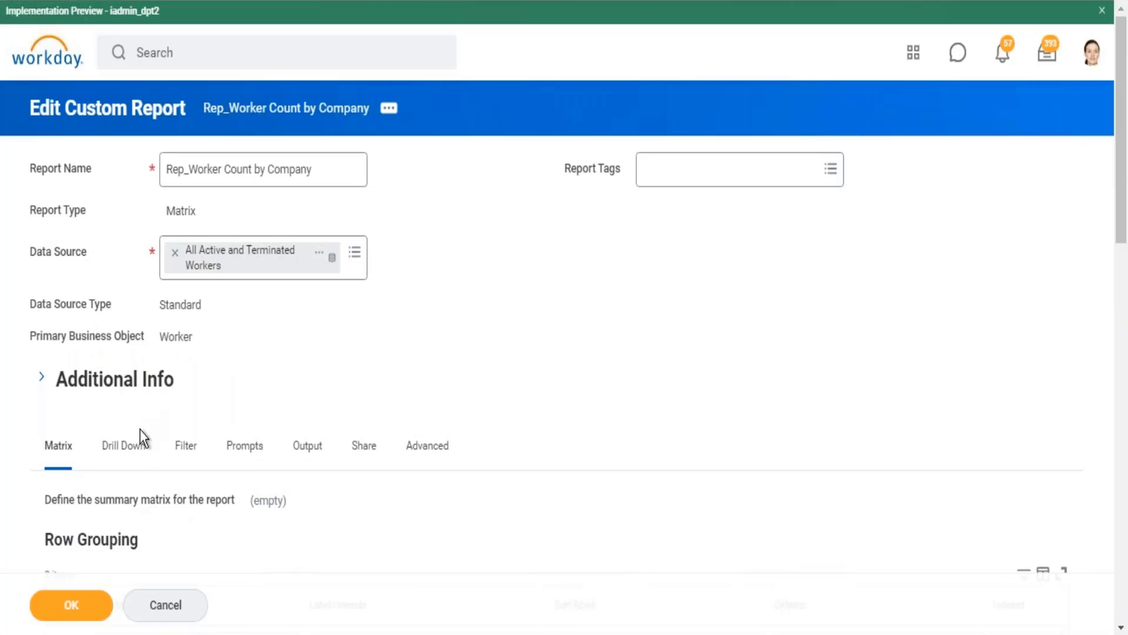
{"action": "left_click", "coordinate": [140, 430]}
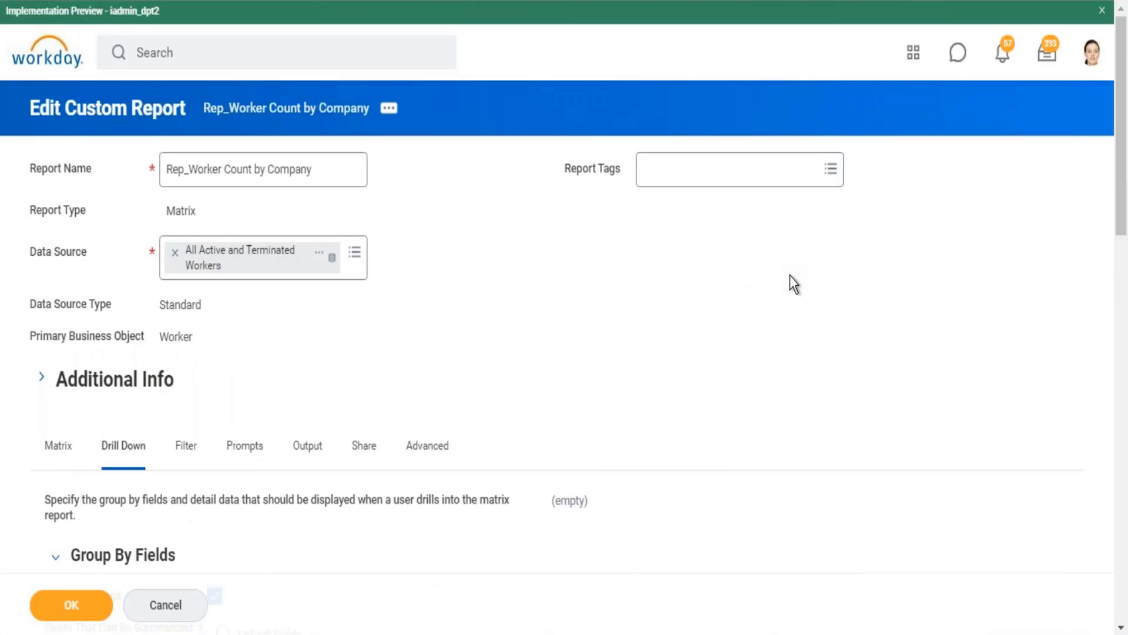
{"action": "scroll", "coordinate": [790, 275], "scroll_direction": "down", "scroll_amount": 15}
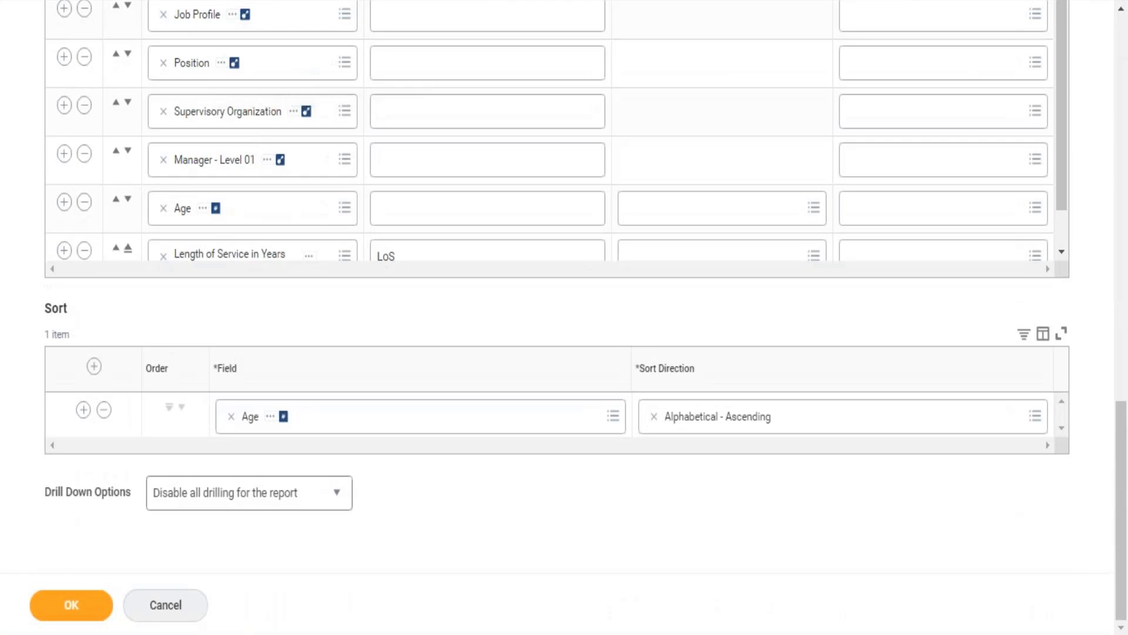
{"action": "left_click", "coordinate": [340, 513]}
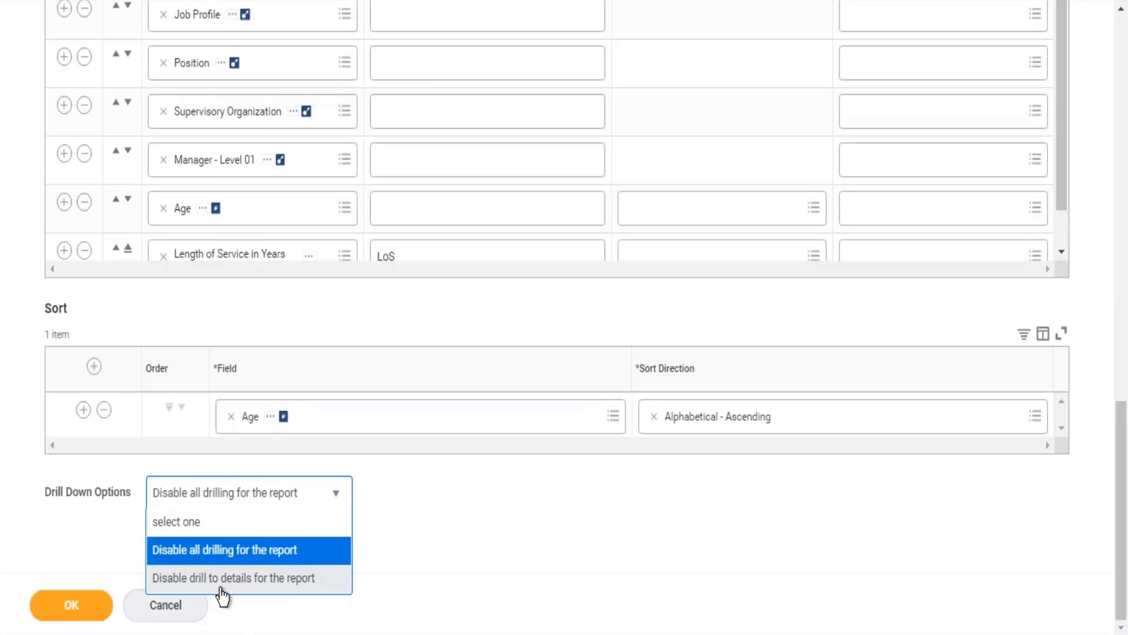
{"action": "left_click", "coordinate": [266, 579]}
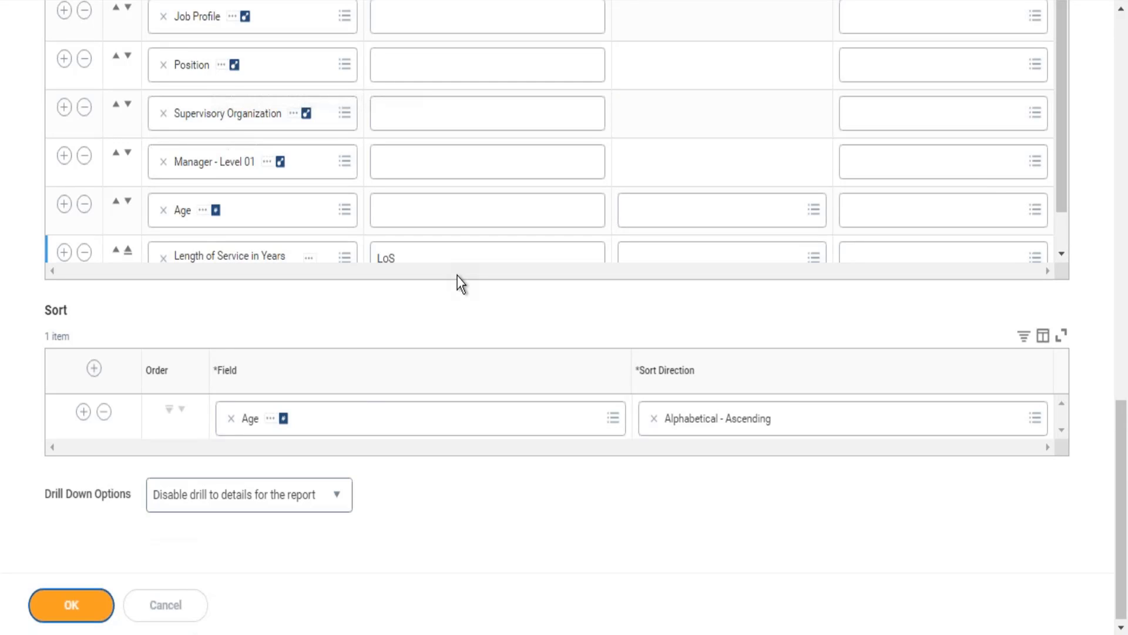
Step: Save the report with drill to details disabled and run it through to the Total row
{"action": "left_click", "coordinate": [68, 603]}
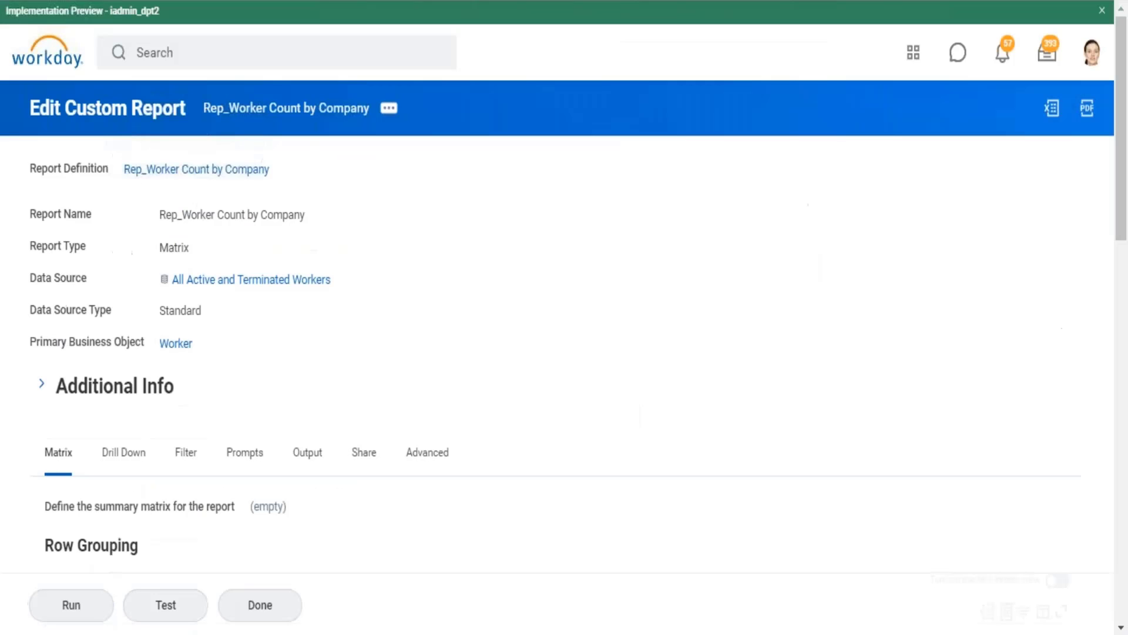
{"action": "left_click", "coordinate": [83, 605]}
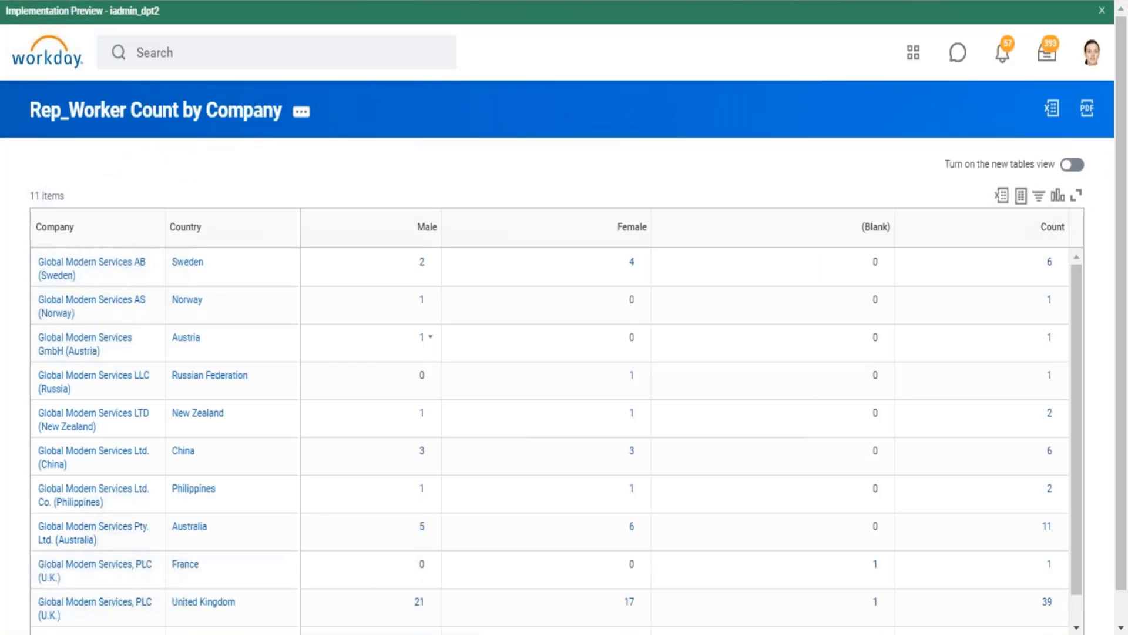
{"action": "scroll", "coordinate": [594, 207], "scroll_direction": "down", "scroll_amount": 2}
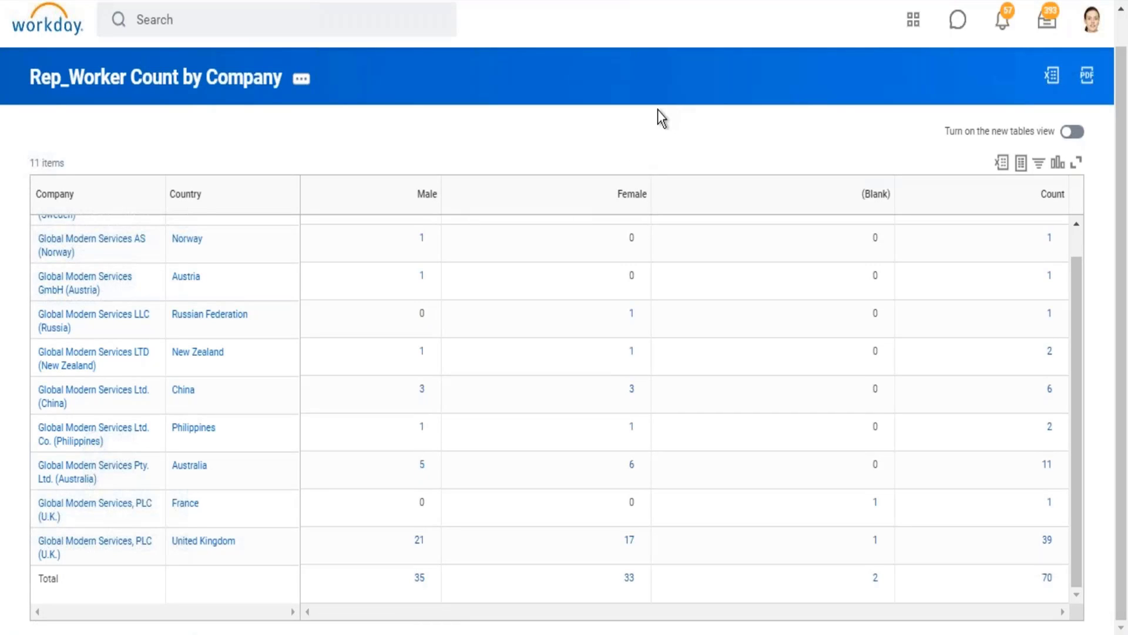
Step: Drill into the overall total count and enlarge the breakdown window to show all age groups
{"action": "left_click", "coordinate": [1046, 578]}
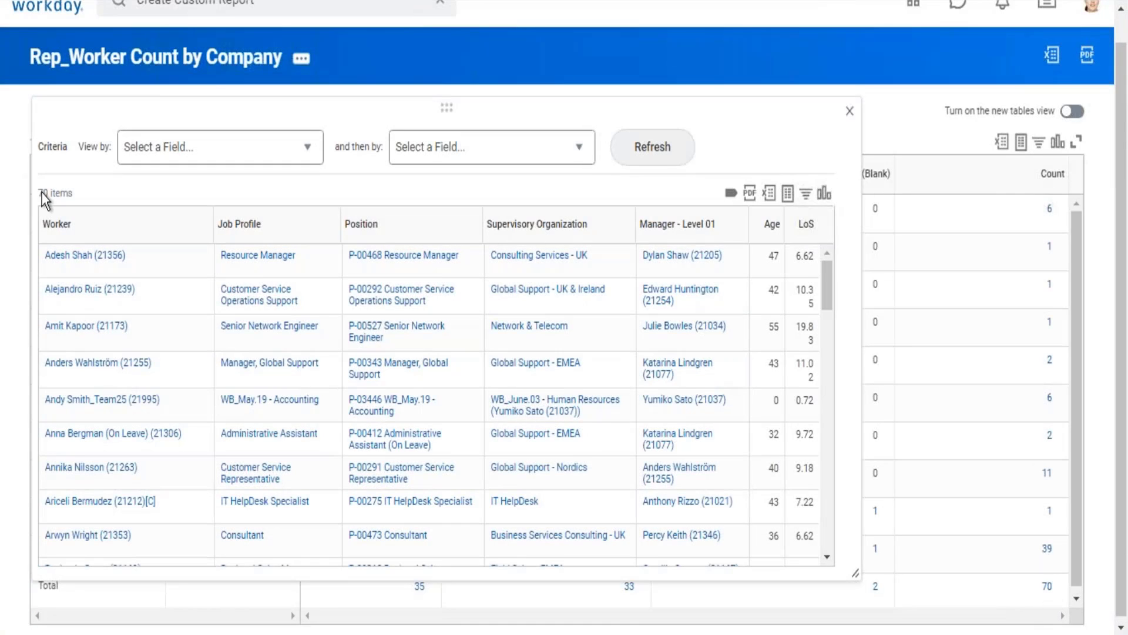
{"action": "left_click_drag", "start_coordinate": [43, 193], "coordinate": [75, 202]}
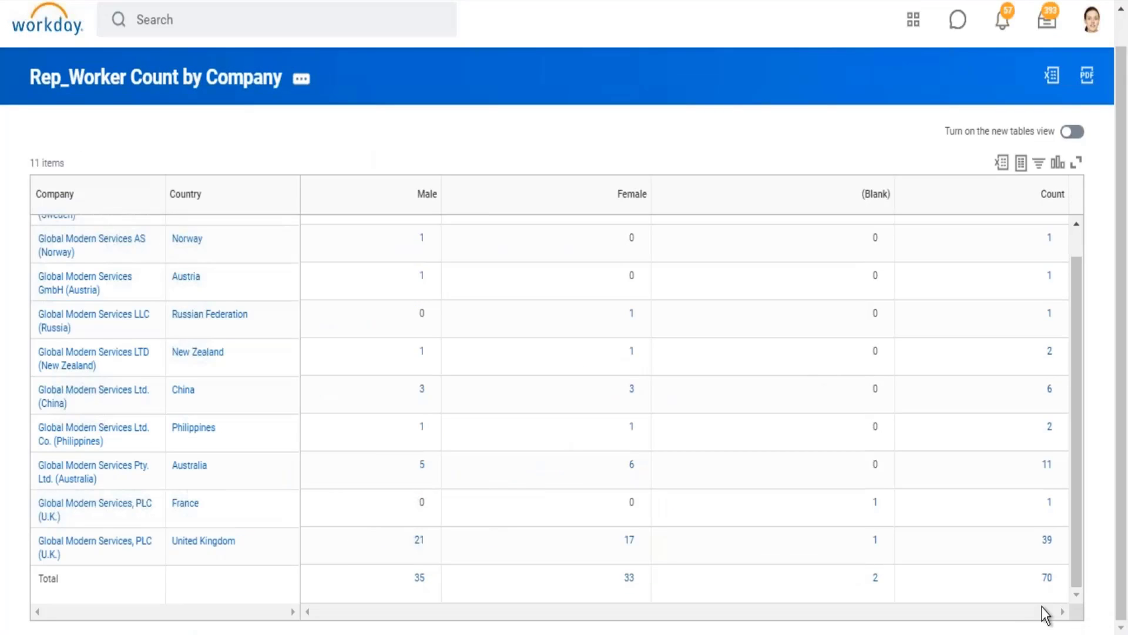
{"action": "left_click", "coordinate": [1048, 578]}
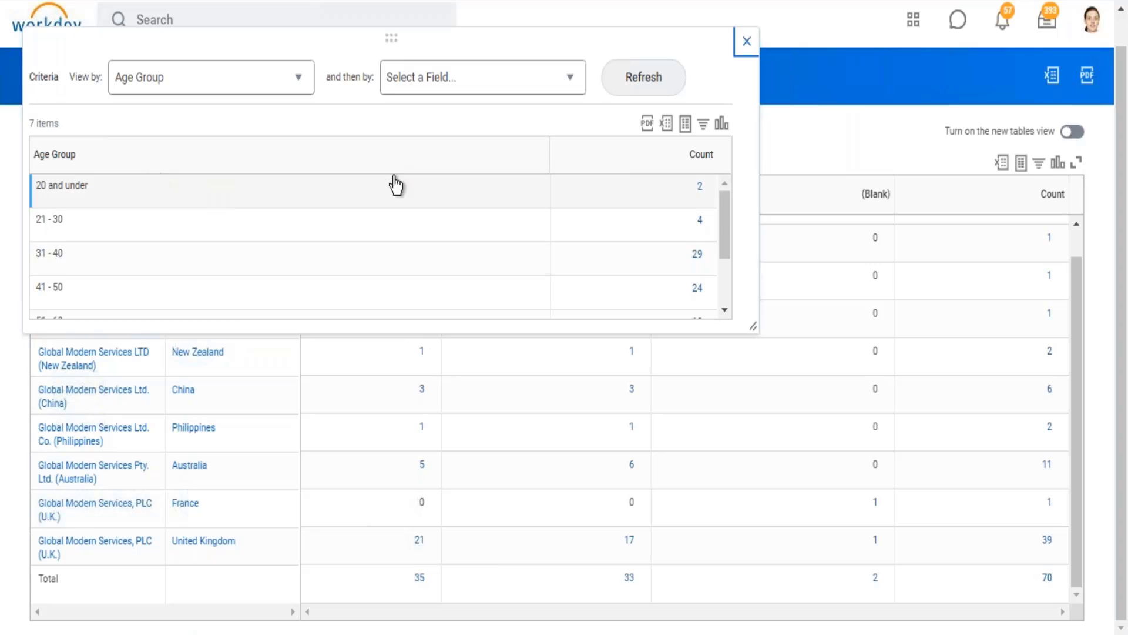
{"action": "left_click_drag", "start_coordinate": [754, 322], "coordinate": [838, 520]}
Step: Examine the view-by field choices in the Age Group breakdown and close its window
{"action": "left_click_drag", "start_coordinate": [82, 82], "coordinate": [309, 94]}
{"action": "left_click", "coordinate": [310, 93]}
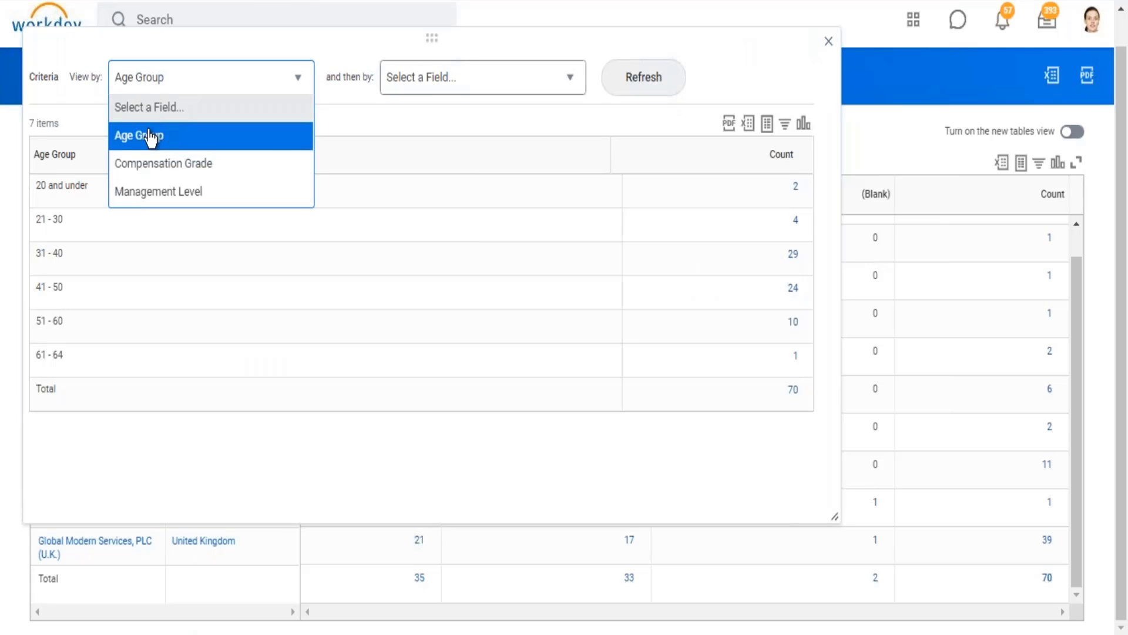
{"action": "left_click", "coordinate": [753, 70]}
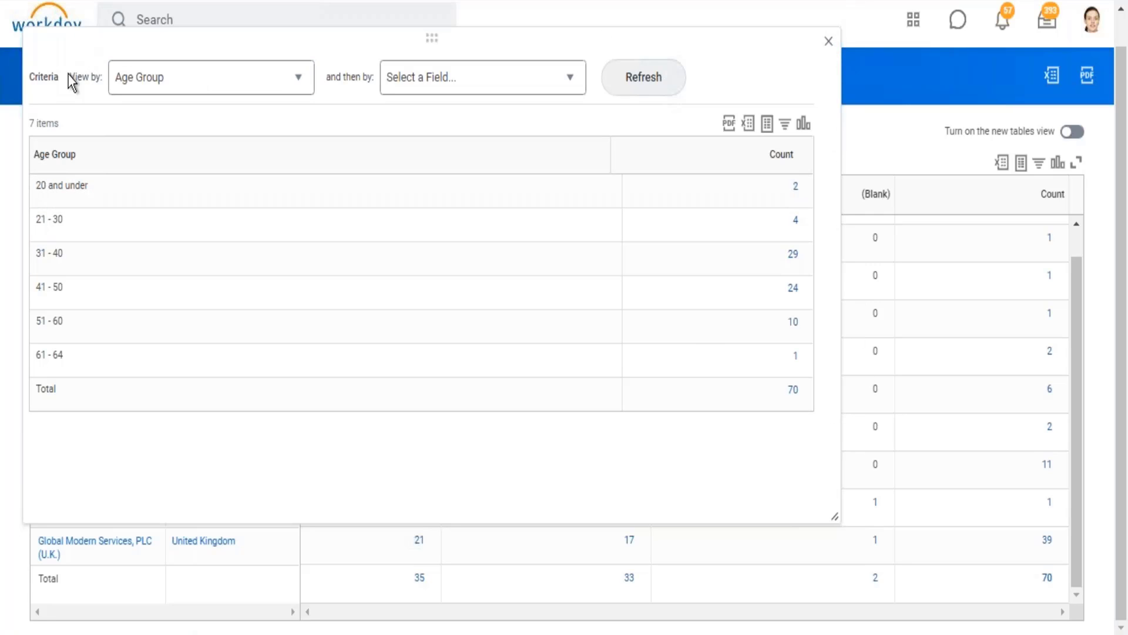
{"action": "left_click_drag", "start_coordinate": [75, 77], "coordinate": [253, 73]}
{"action": "left_click", "coordinate": [801, 43]}
{"action": "left_click", "coordinate": [829, 41]}
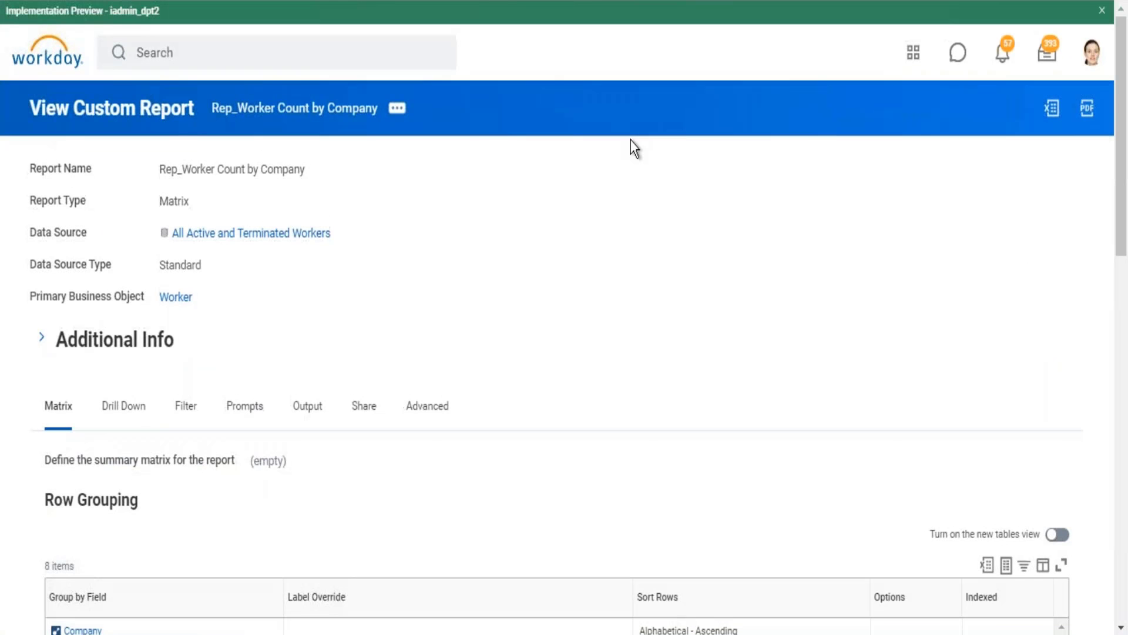
Step: Review the report definition's drill-down settings, including the Drill Down Options value and the list of drillable fields
{"action": "left_click", "coordinate": [134, 391]}
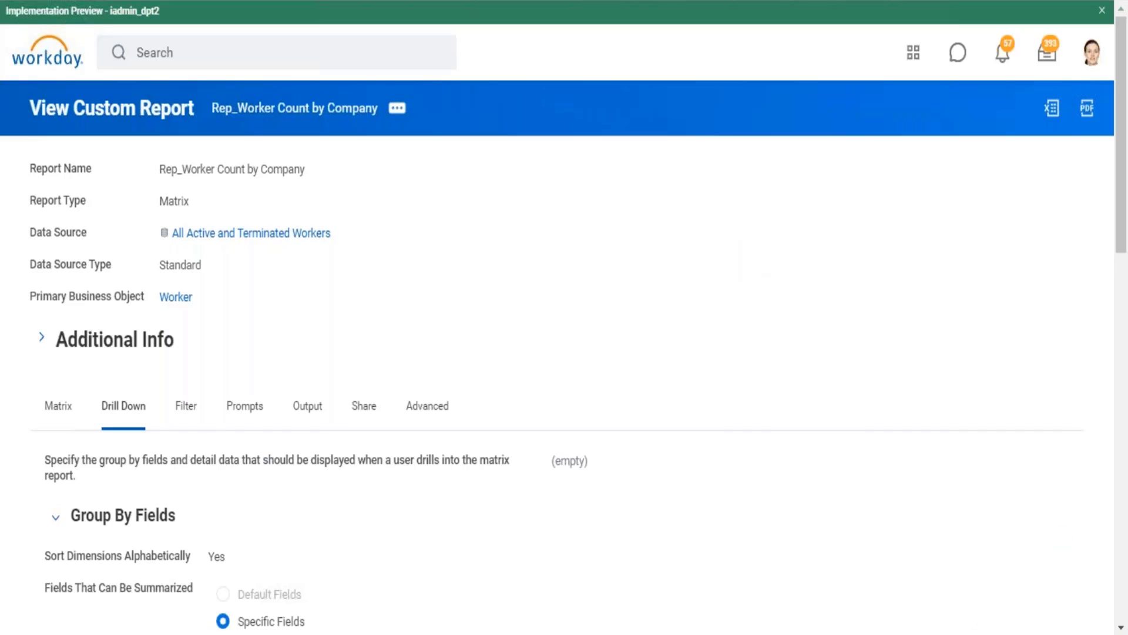
{"action": "scroll", "coordinate": [213, 572], "scroll_direction": "down", "scroll_amount": 15}
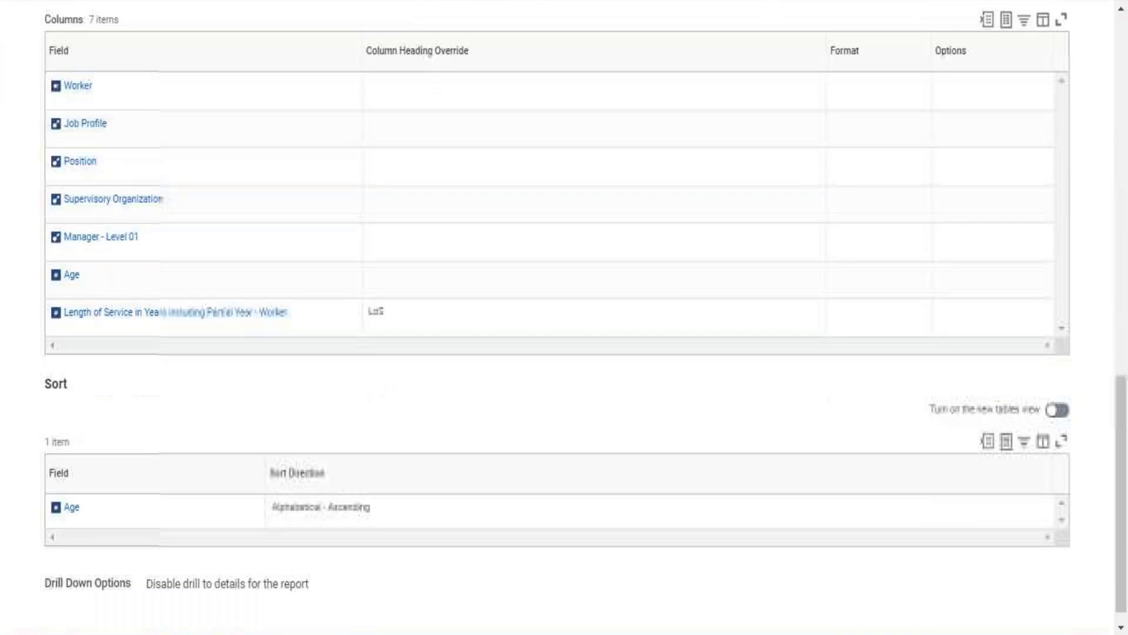
{"action": "left_click_drag", "start_coordinate": [152, 584], "coordinate": [324, 582]}
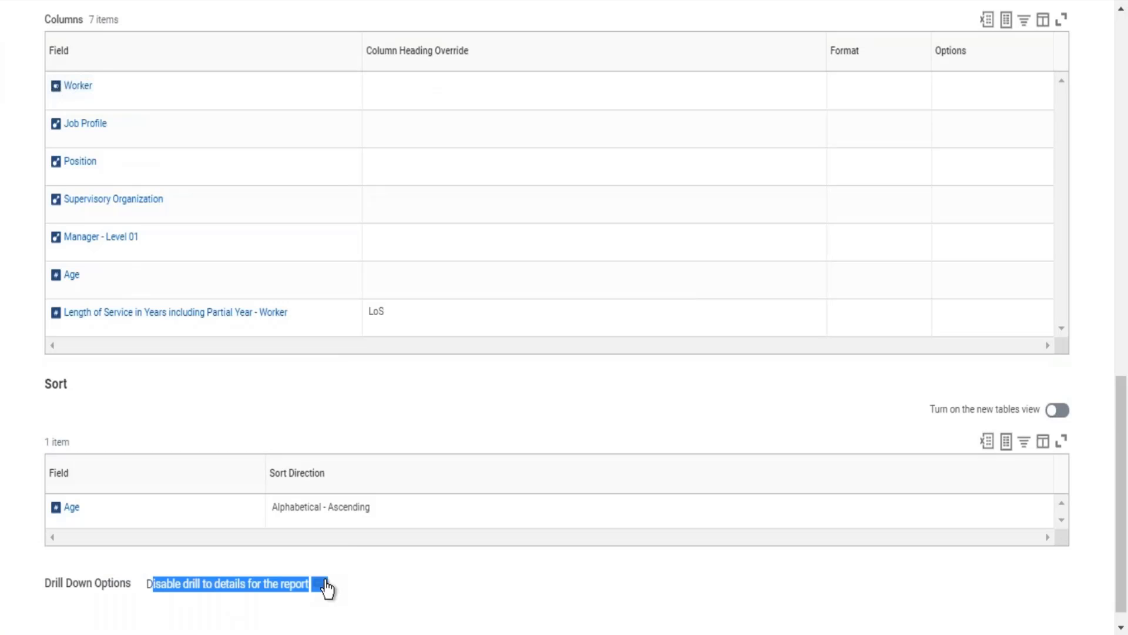
{"action": "left_click", "coordinate": [1119, 40]}
{"action": "left_click_drag", "start_coordinate": [41, 294], "coordinate": [248, 450]}
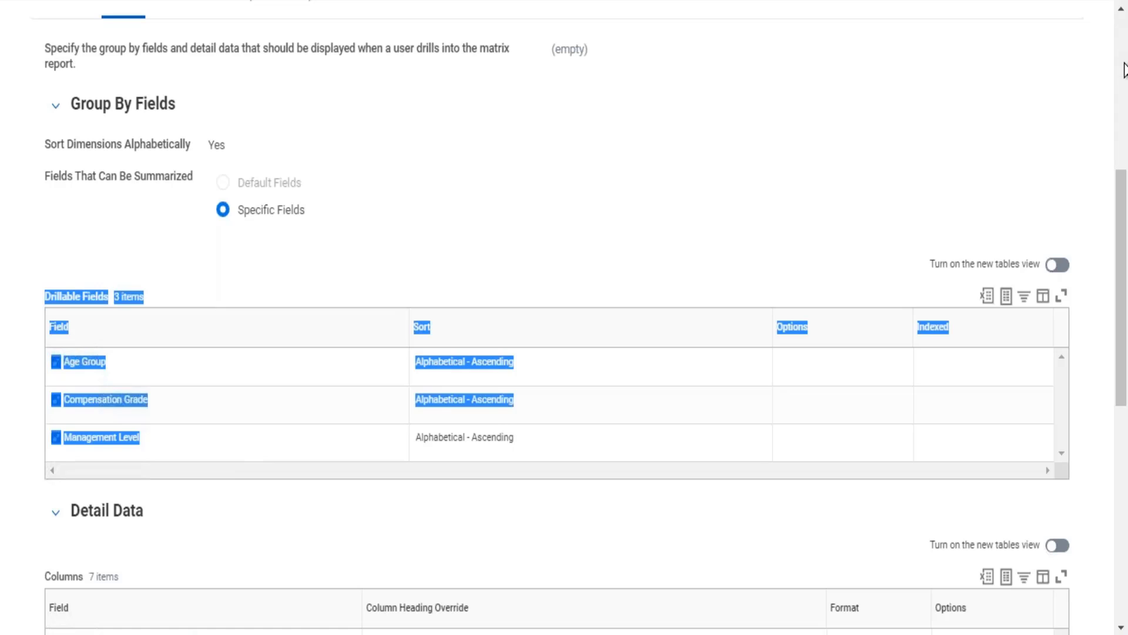
{"action": "left_click", "coordinate": [1126, 41]}
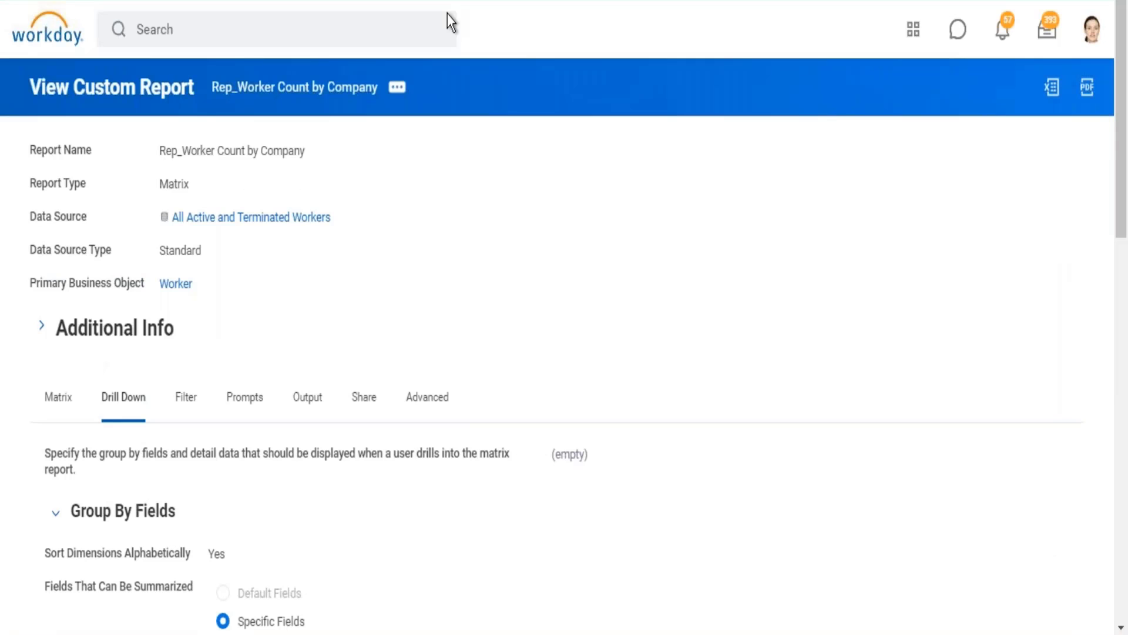
Step: Reopen the report for editing and set its Drill Down Options to "select one" to remove the drilling restriction
{"action": "left_click", "coordinate": [398, 87]}
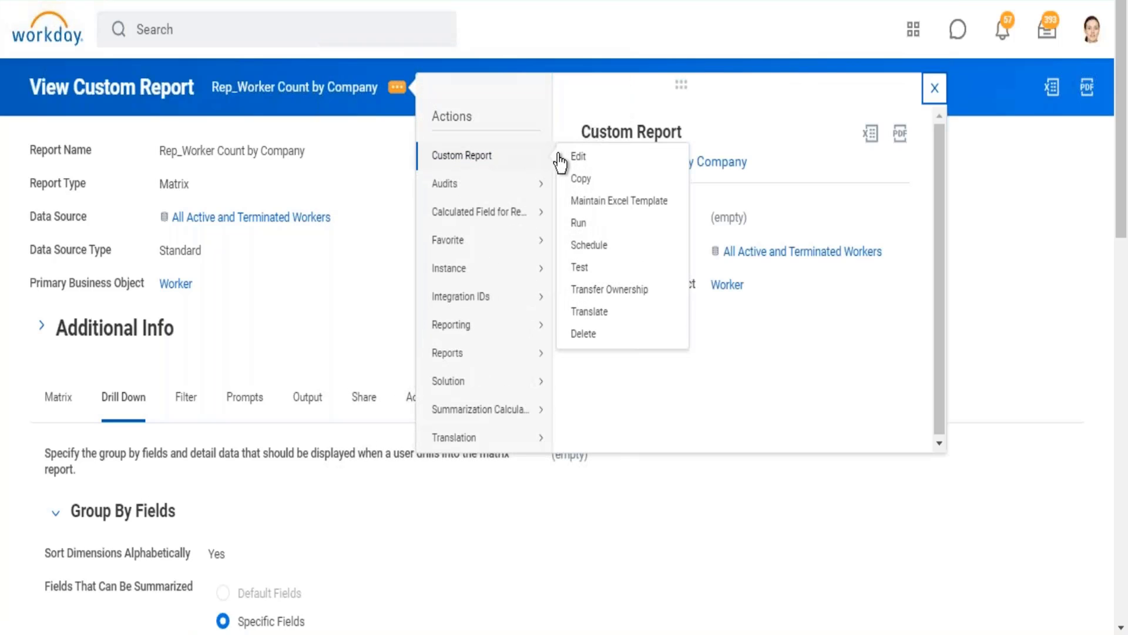
{"action": "left_click", "coordinate": [569, 157]}
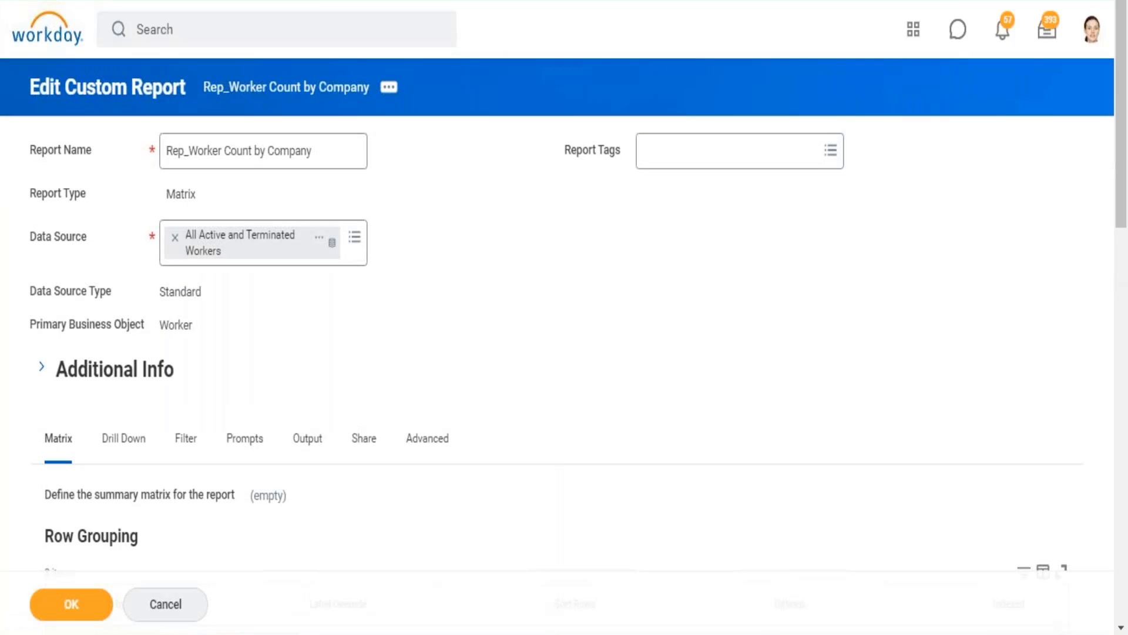
{"action": "scroll", "coordinate": [564, 317], "scroll_direction": "down", "scroll_amount": 15}
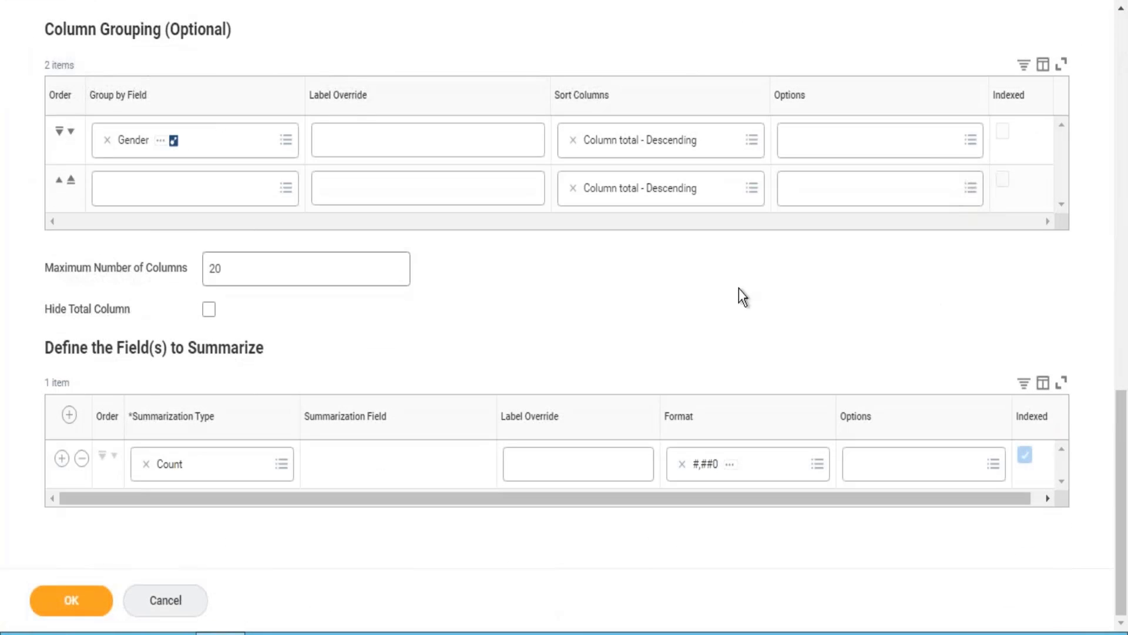
{"action": "left_click", "coordinate": [1123, 88]}
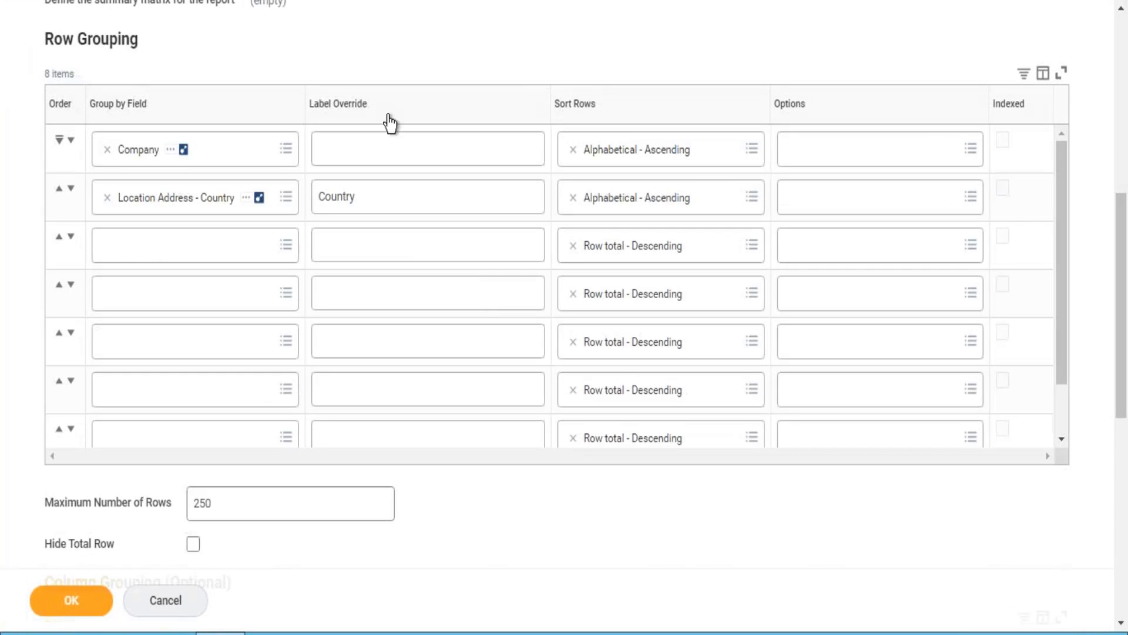
{"action": "left_click", "coordinate": [1121, 88]}
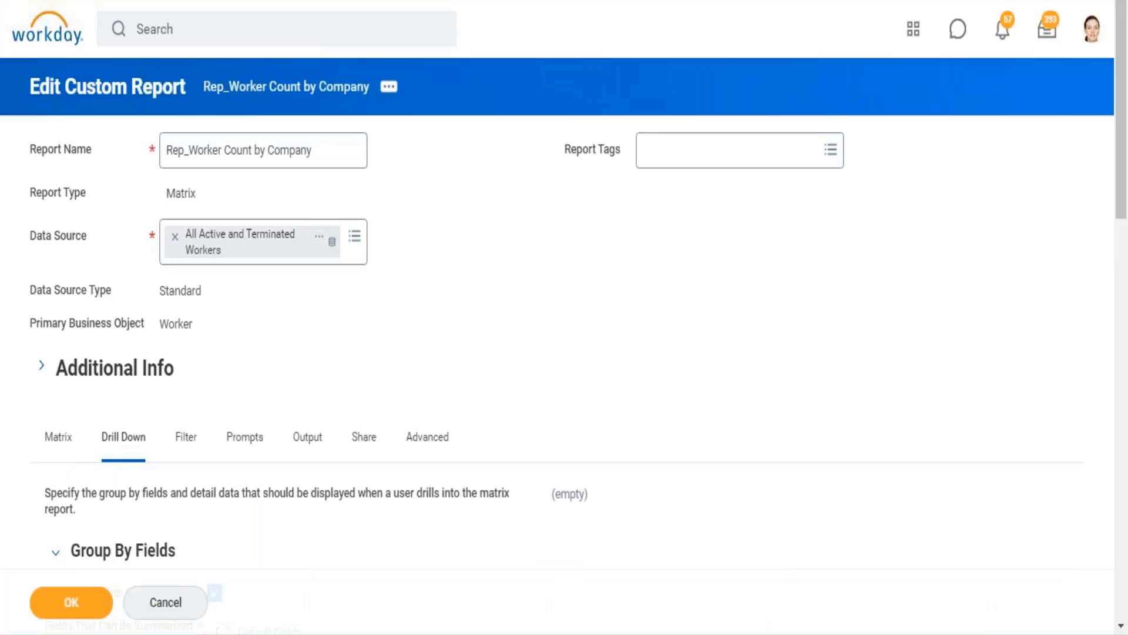
{"action": "scroll", "coordinate": [610, 307], "scroll_direction": "down", "scroll_amount": 15}
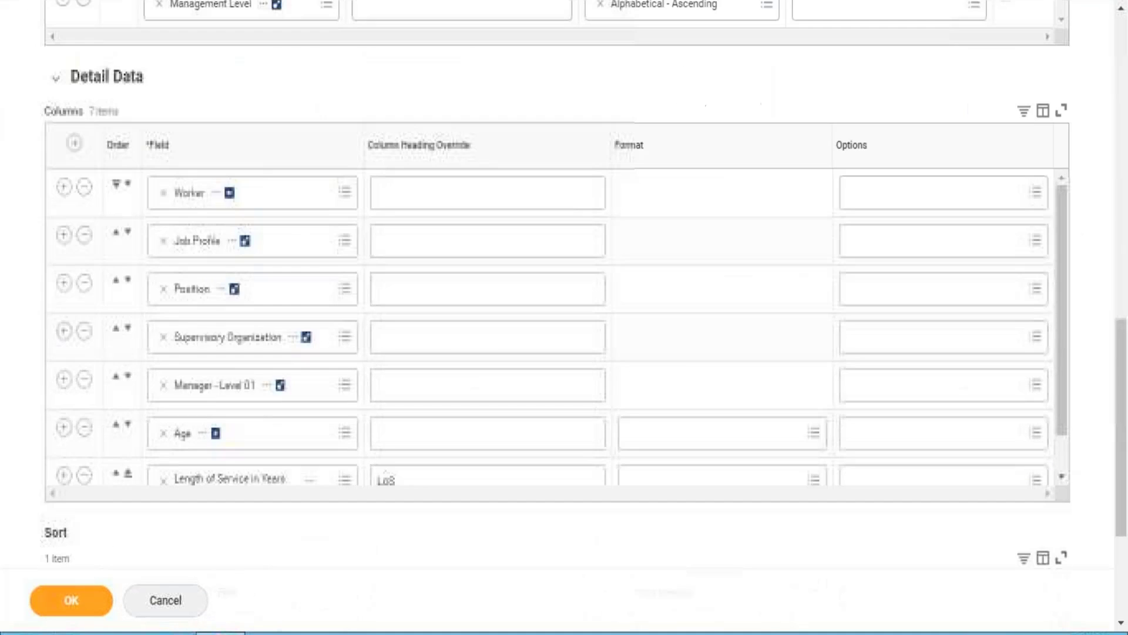
{"action": "left_click", "coordinate": [333, 499]}
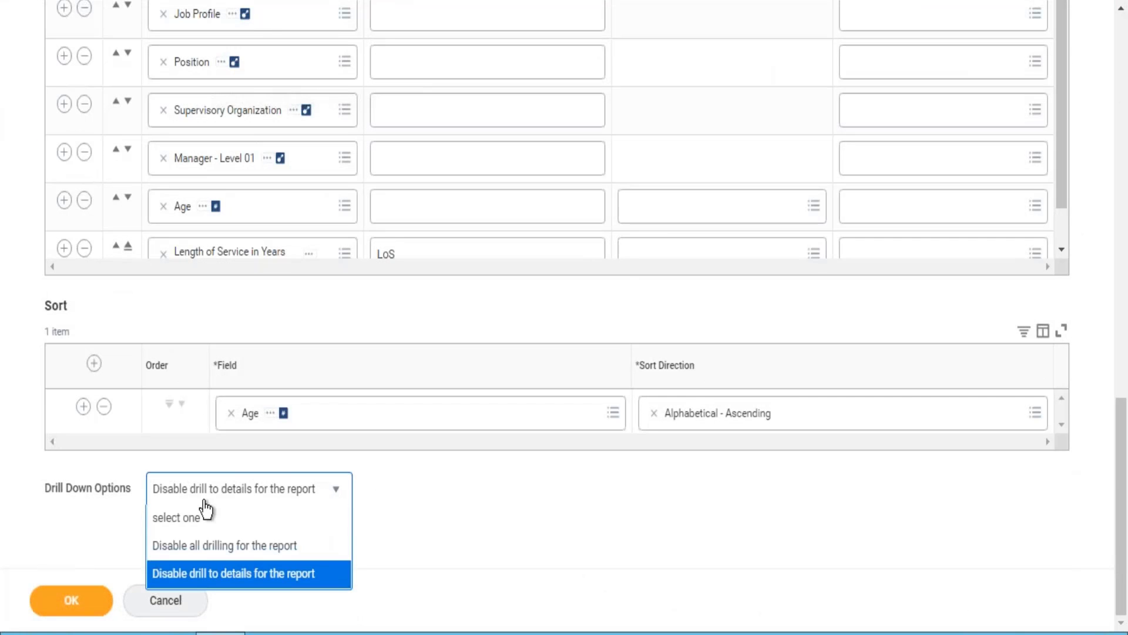
{"action": "left_click", "coordinate": [186, 518]}
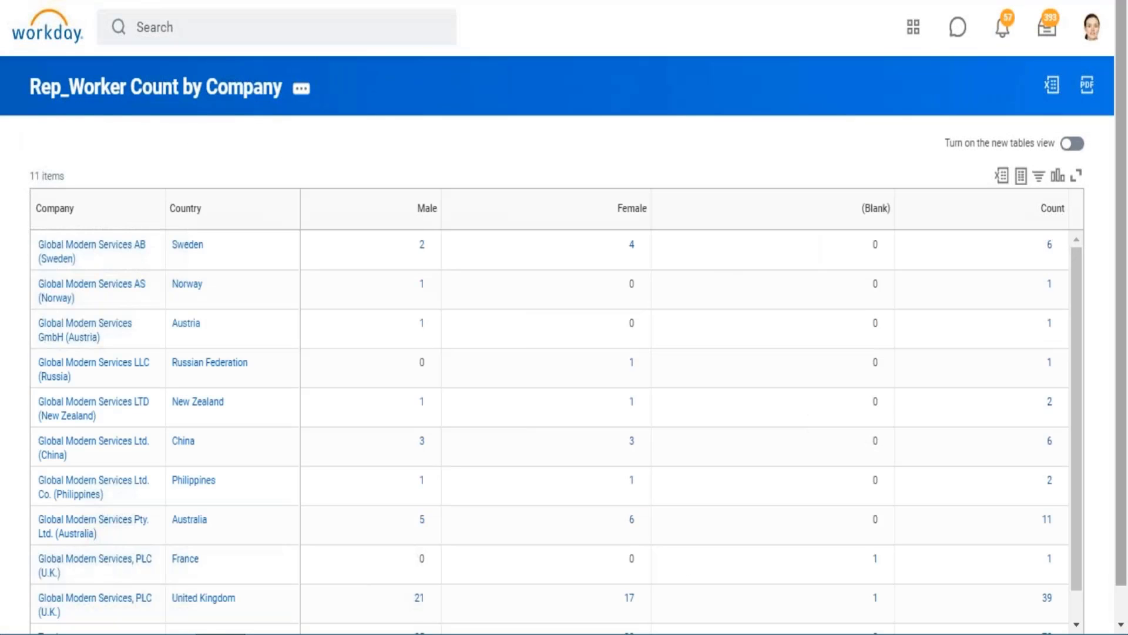
Step: Drill into the overall count in the report's Total row and enlarge the worker details window
{"action": "scroll", "coordinate": [1121, 611], "scroll_direction": "down", "scroll_amount": 1}
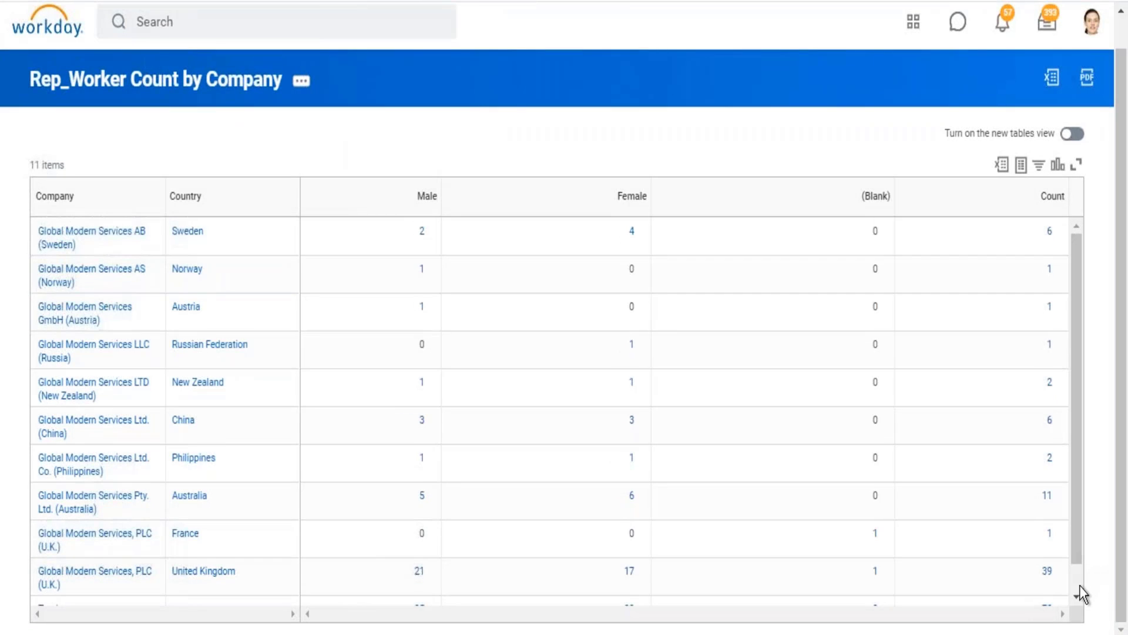
{"action": "scroll", "coordinate": [1079, 588], "scroll_direction": "down", "scroll_amount": 1}
{"action": "left_click", "coordinate": [1052, 581]}
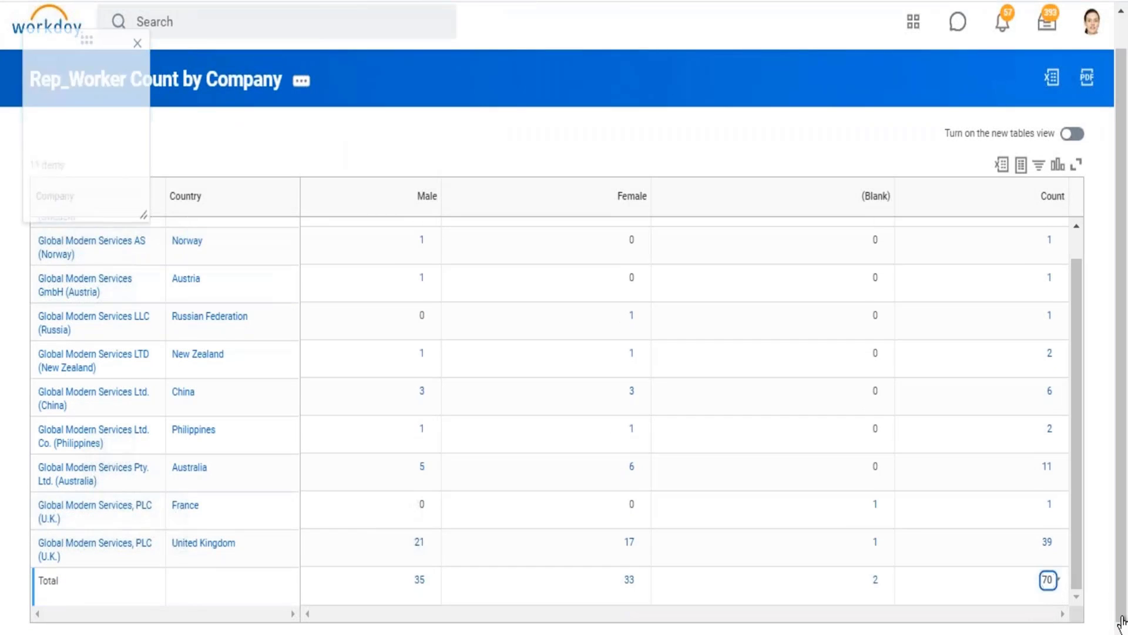
{"action": "mouse_move", "coordinate": [1125, 632]}
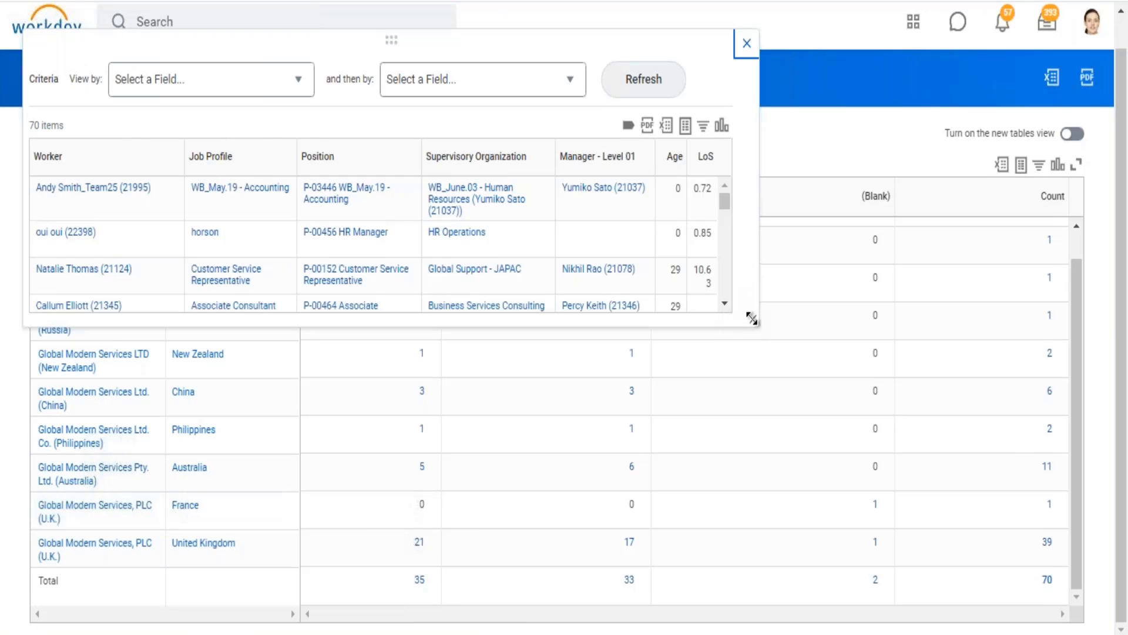
{"action": "left_click_drag", "start_coordinate": [752, 318], "coordinate": [921, 494]}
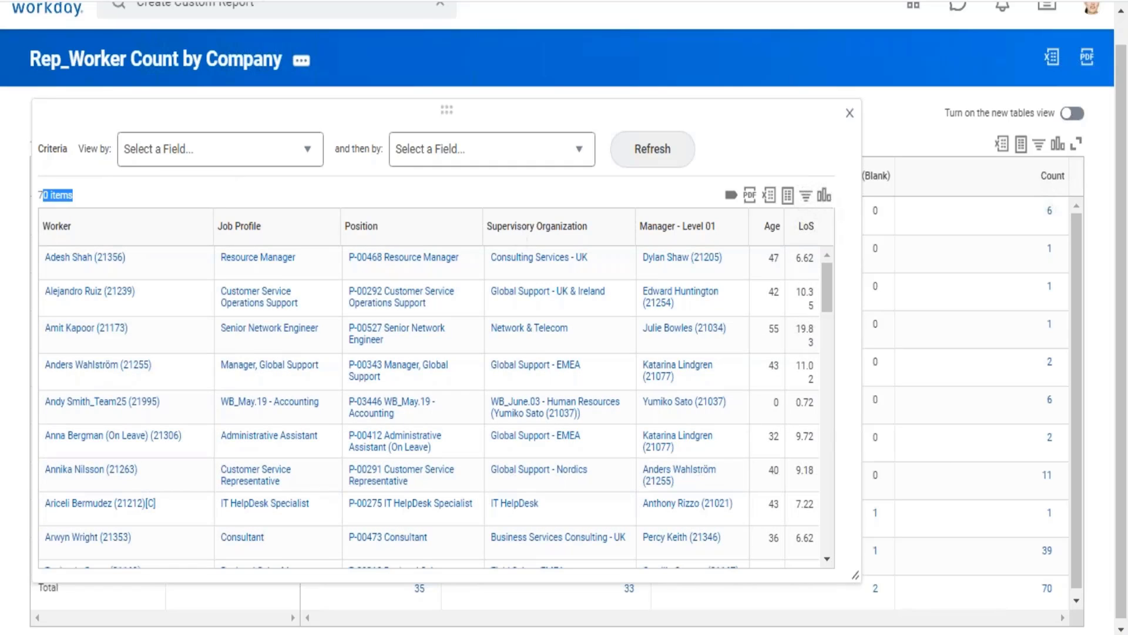
Step: Examine the Worker and Age columns and the view-by field choices in the drilled details, and close the window
{"action": "double_click", "coordinate": [56, 228]}
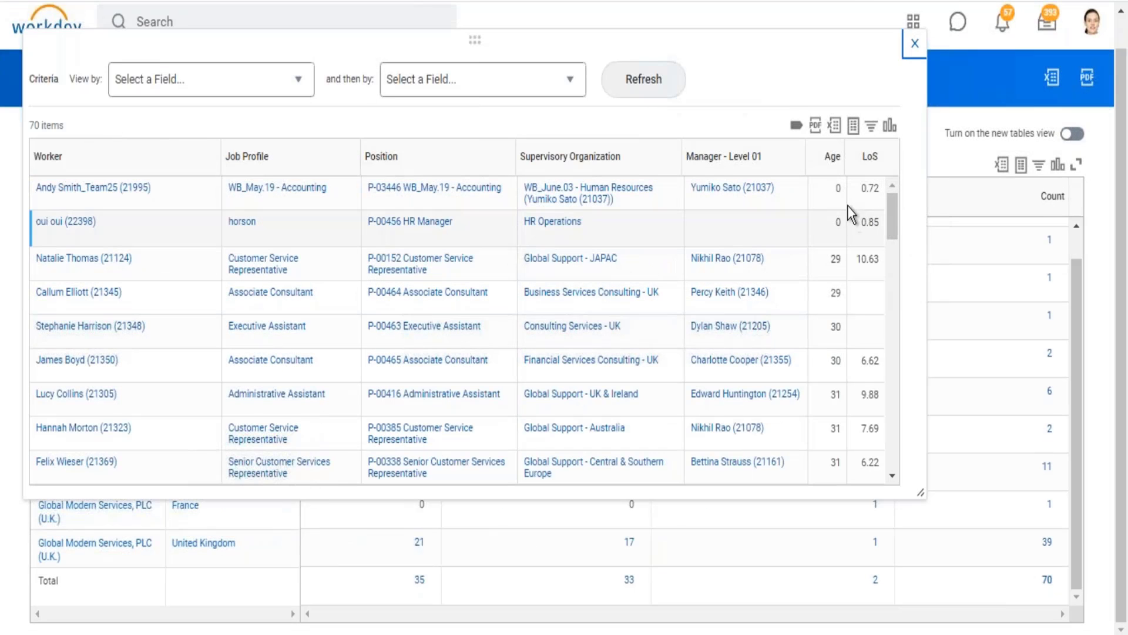
{"action": "left_click", "coordinate": [834, 192]}
{"action": "left_click_drag", "start_coordinate": [839, 257], "coordinate": [842, 301]}
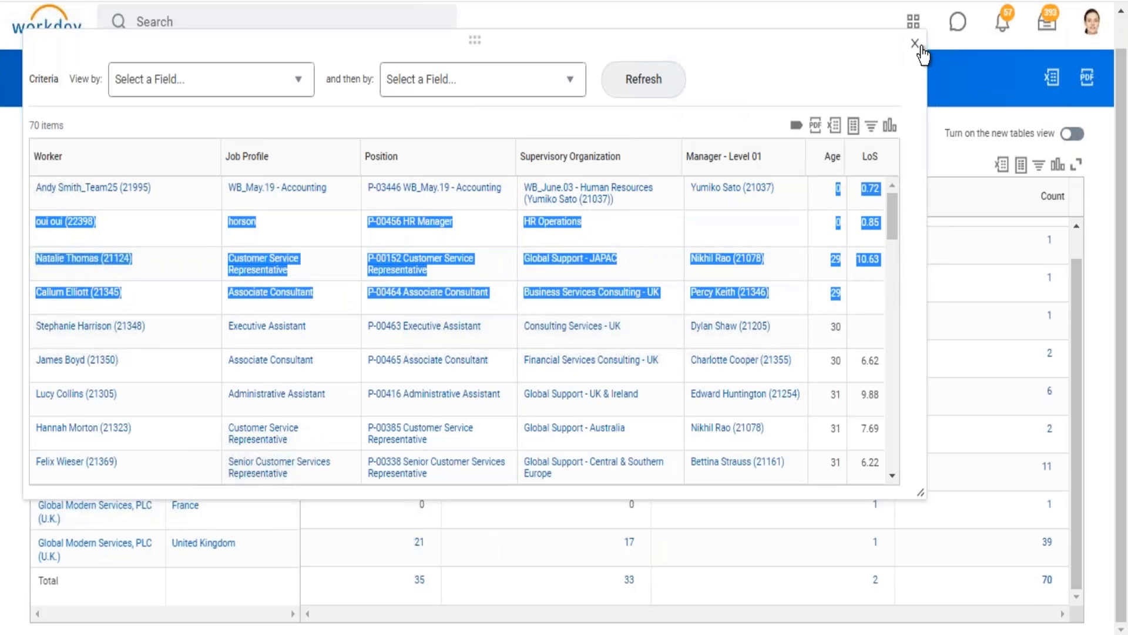
{"action": "left_click", "coordinate": [314, 77]}
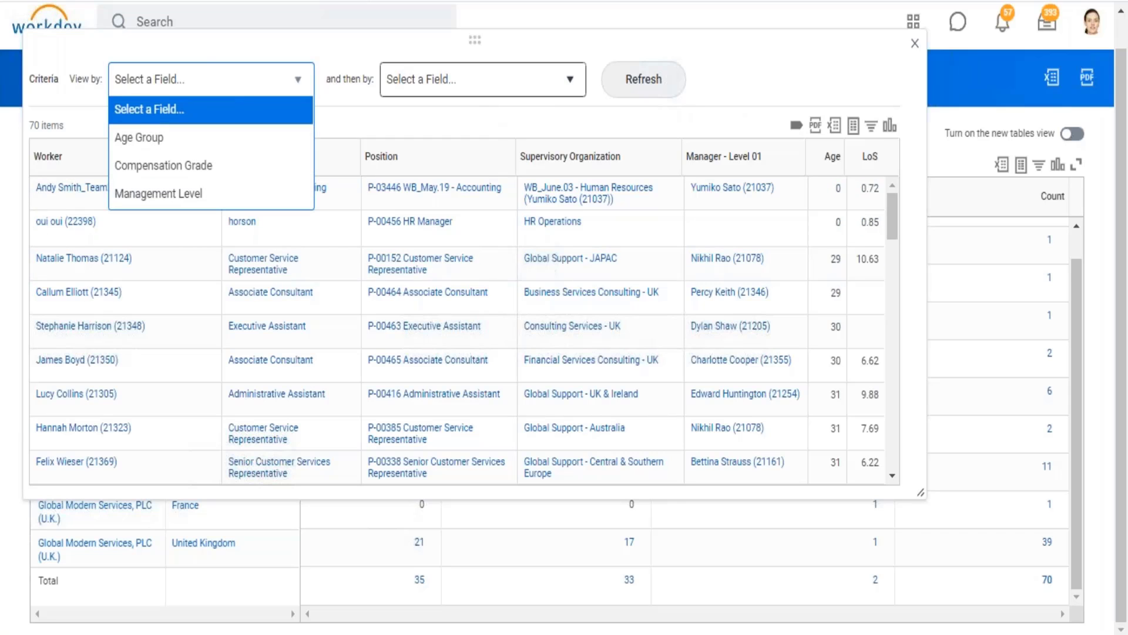
{"action": "left_click", "coordinate": [915, 44]}
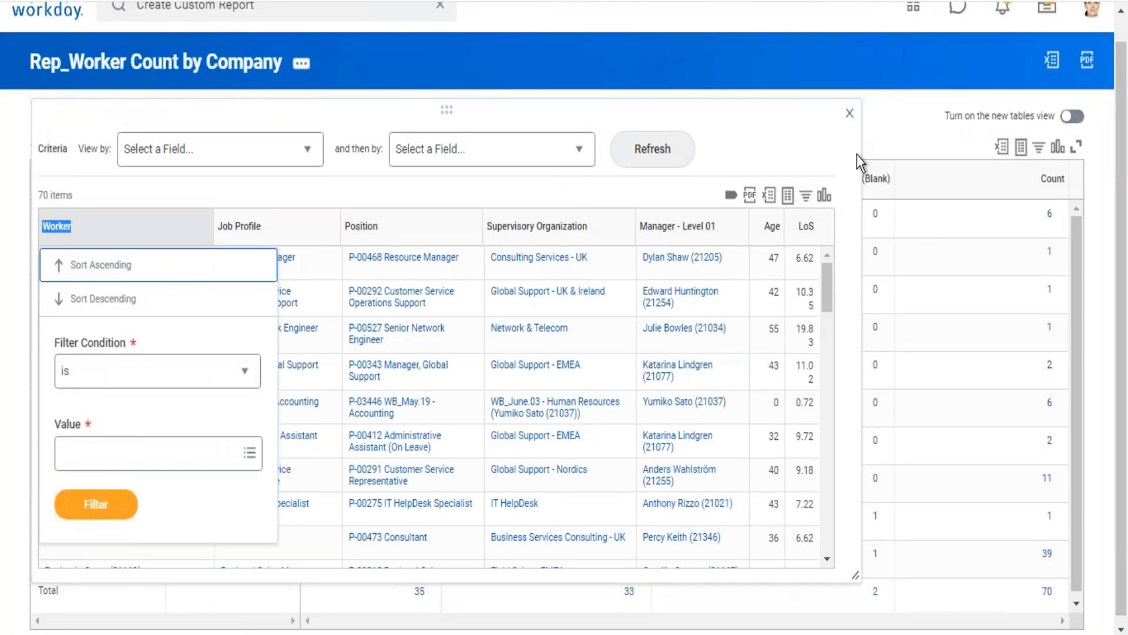
{"action": "left_click", "coordinate": [850, 114]}
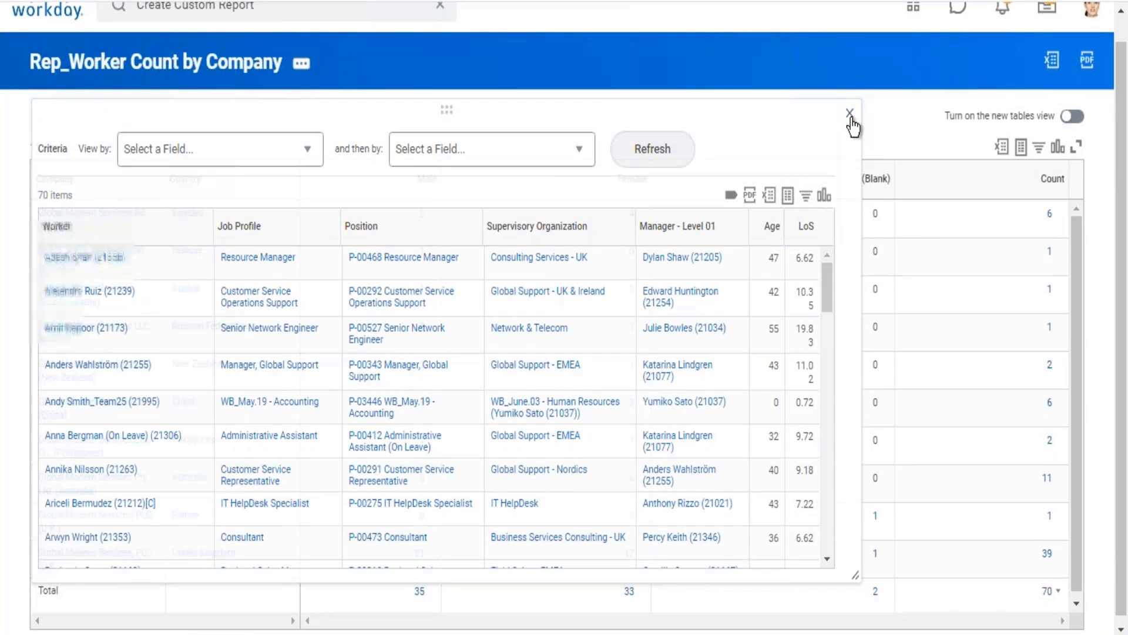
{"action": "left_click", "coordinate": [850, 114]}
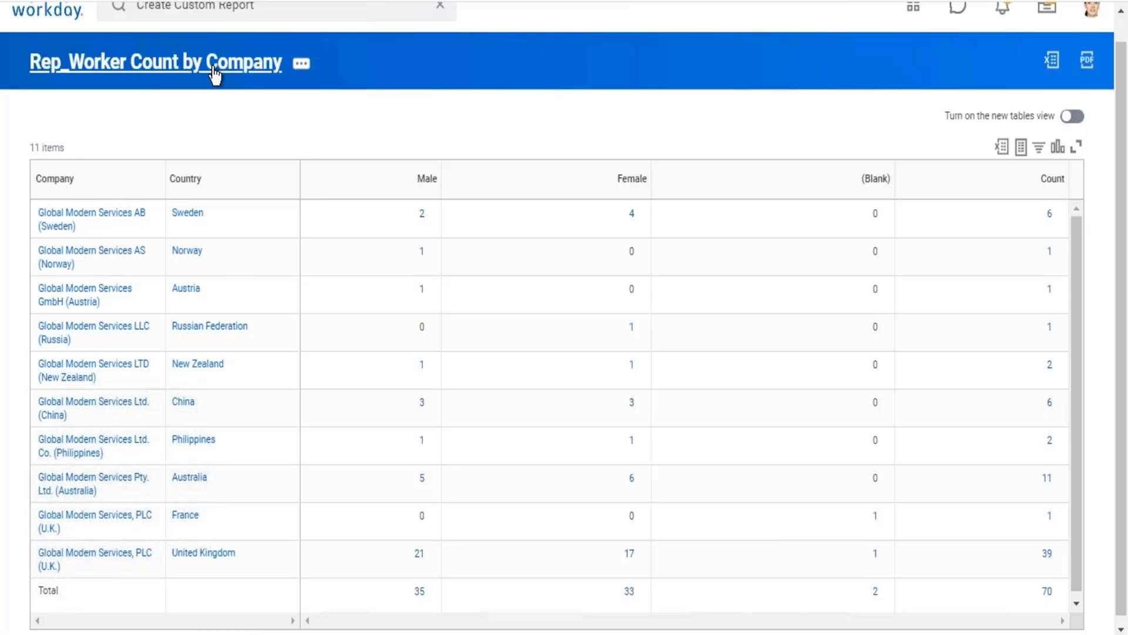
Step: Open the report definition for editing and remove Location Address - Country from the row grouping
{"action": "left_click", "coordinate": [214, 69]}
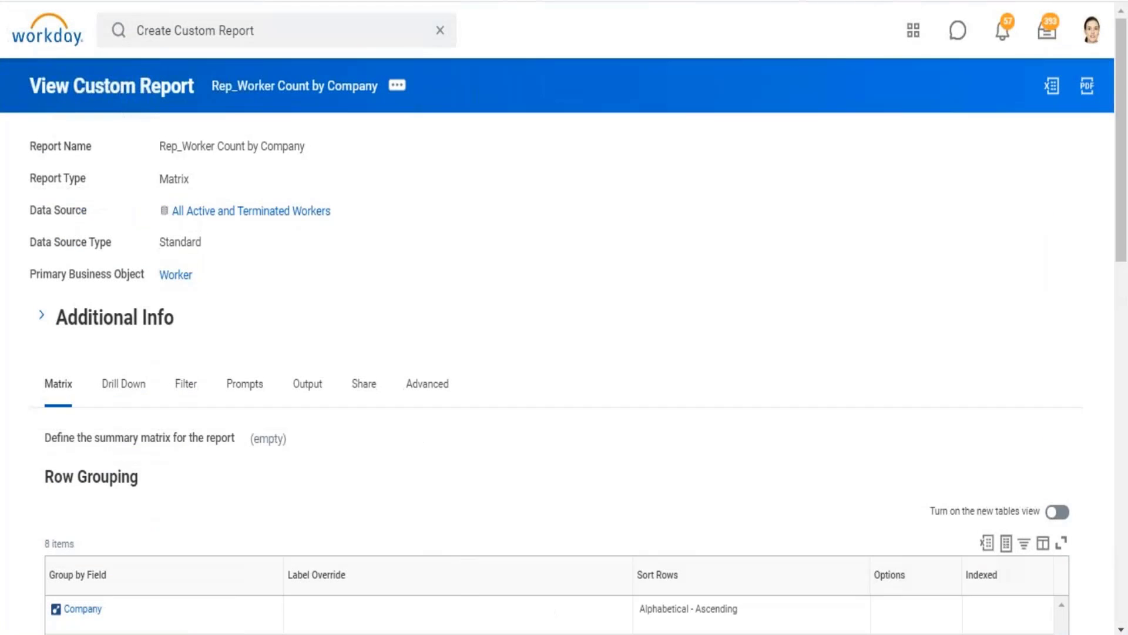
{"action": "left_click", "coordinate": [397, 85]}
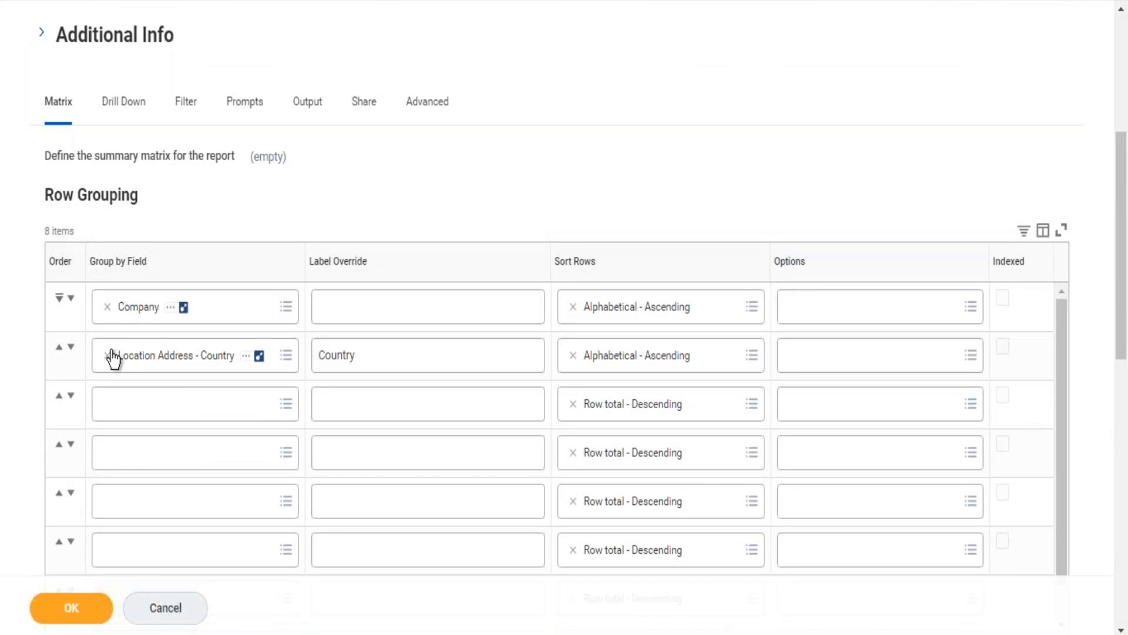
{"action": "left_click", "coordinate": [126, 359]}
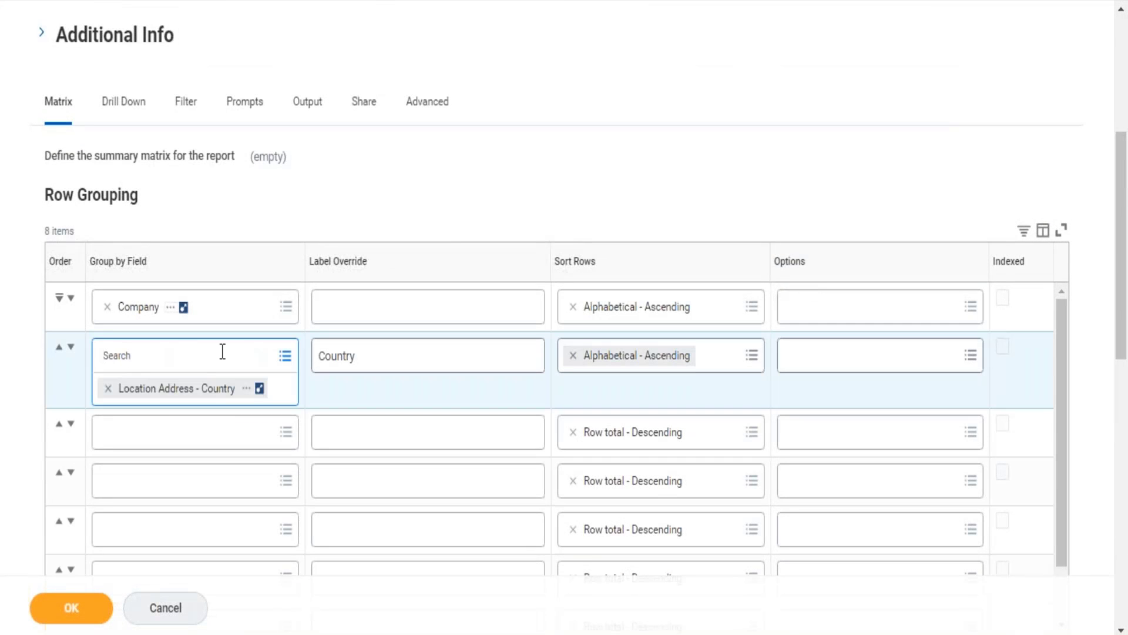
{"action": "left_click", "coordinate": [108, 388]}
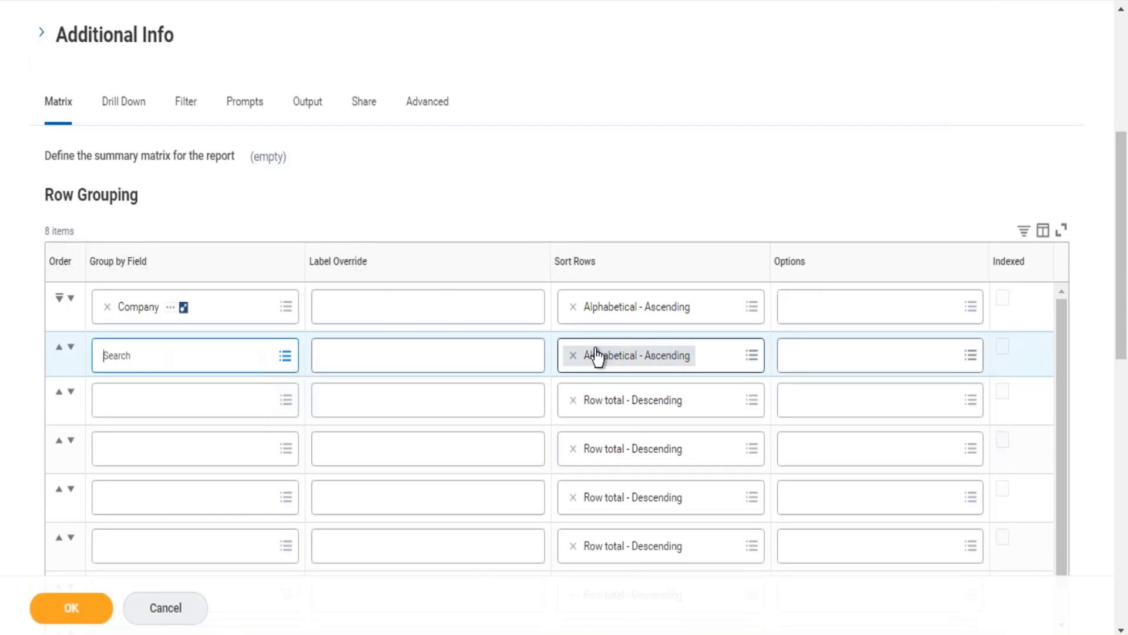
{"action": "left_click", "coordinate": [767, 98]}
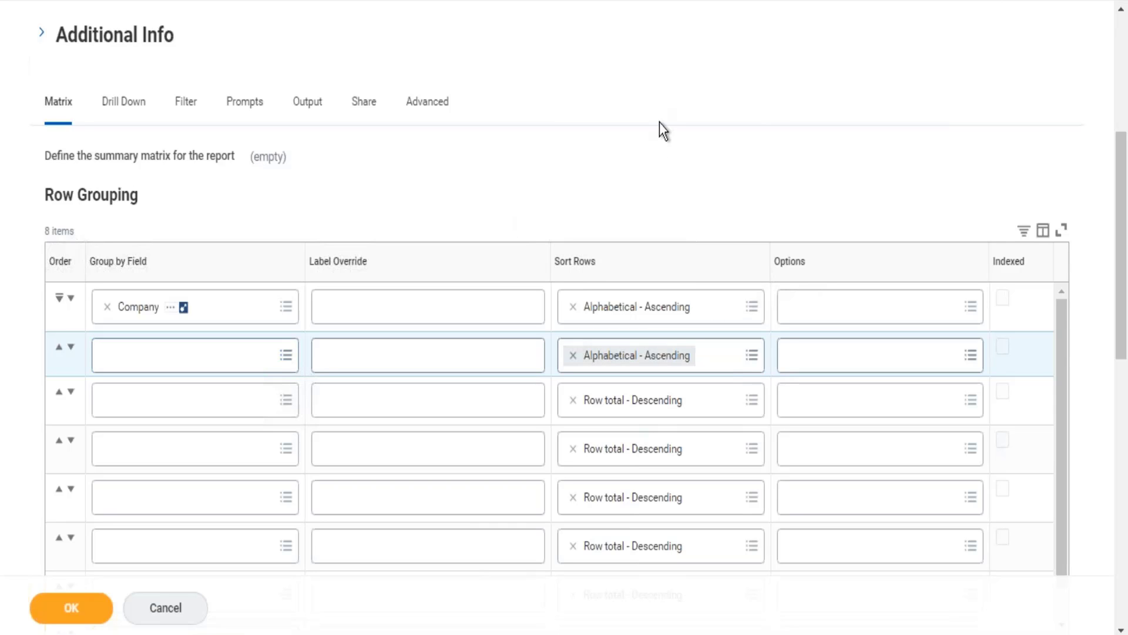
Step: Add a second row to the fields to summarize and set its summarization type to Average
{"action": "scroll", "coordinate": [659, 123], "scroll_direction": "down", "scroll_amount": 7}
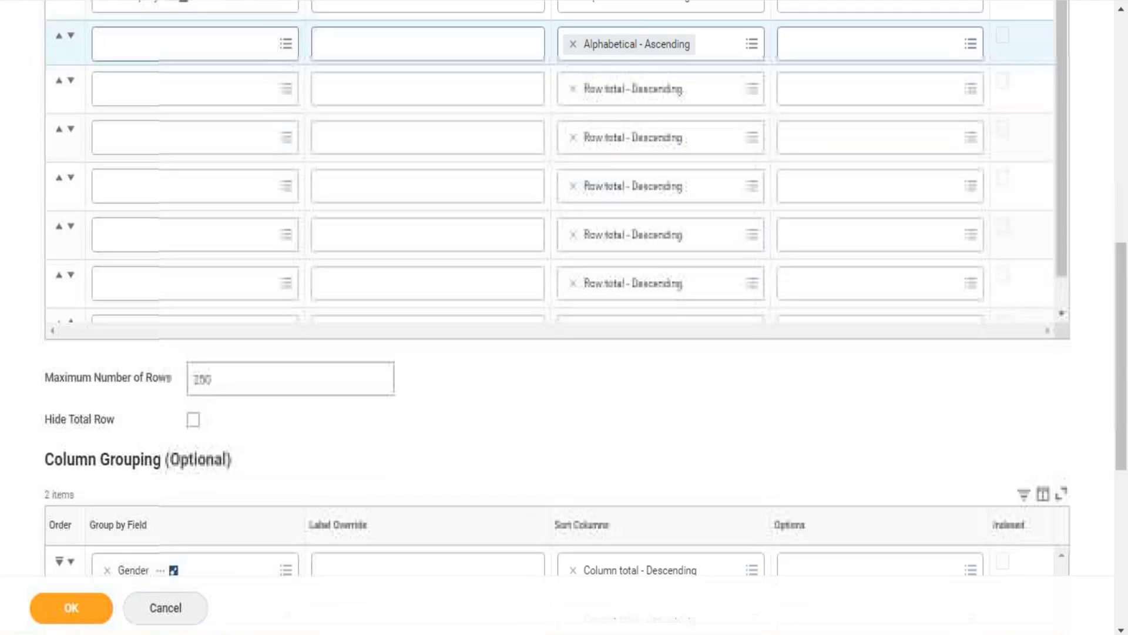
{"action": "scroll", "coordinate": [659, 294], "scroll_direction": "down", "scroll_amount": 5}
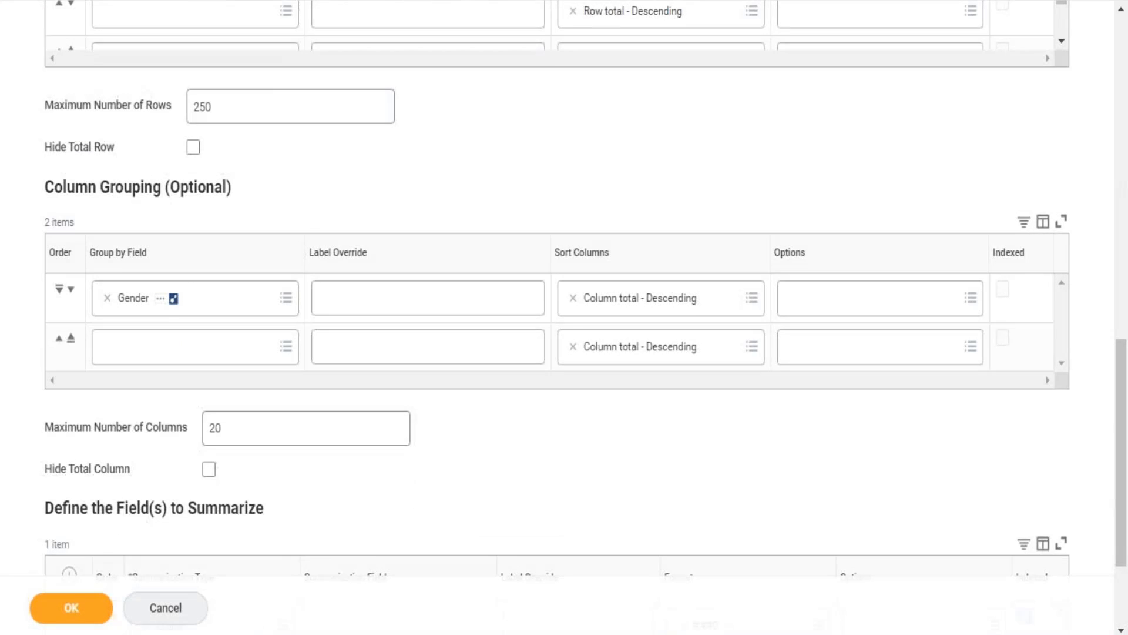
{"action": "scroll", "coordinate": [564, 317], "scroll_direction": "down", "scroll_amount": 2}
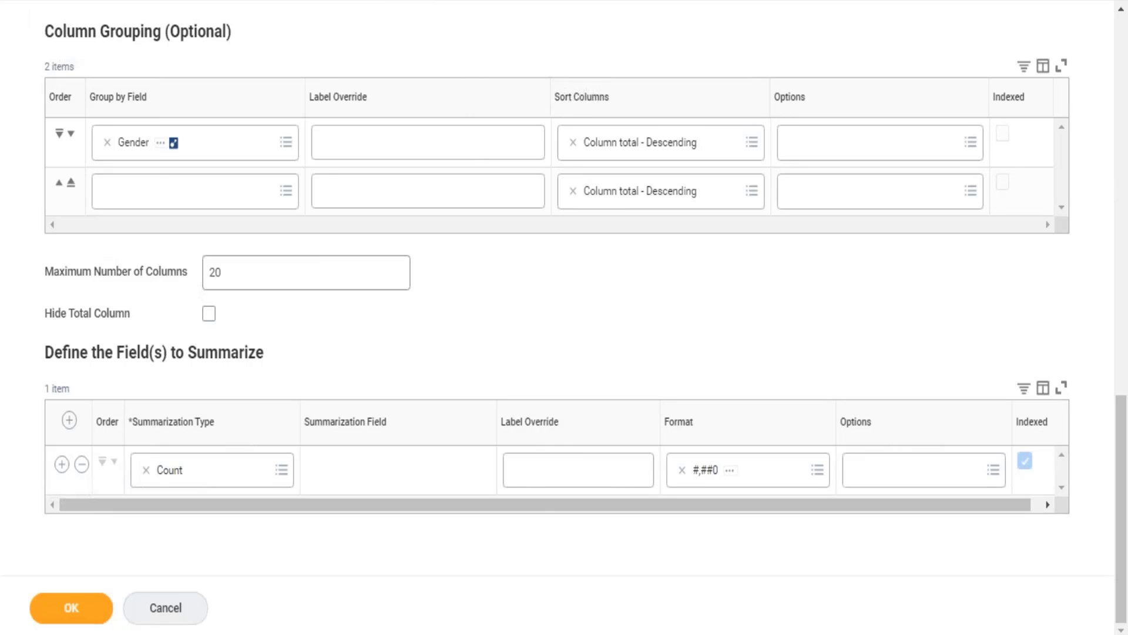
{"action": "left_click", "coordinate": [61, 466]}
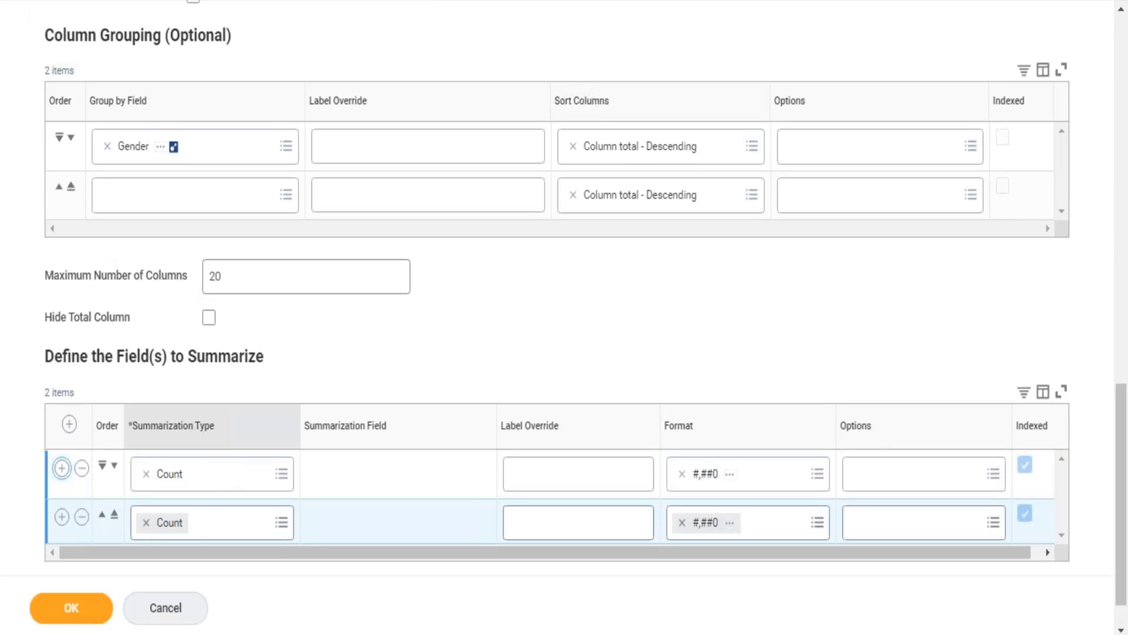
{"action": "left_click", "coordinate": [147, 522]}
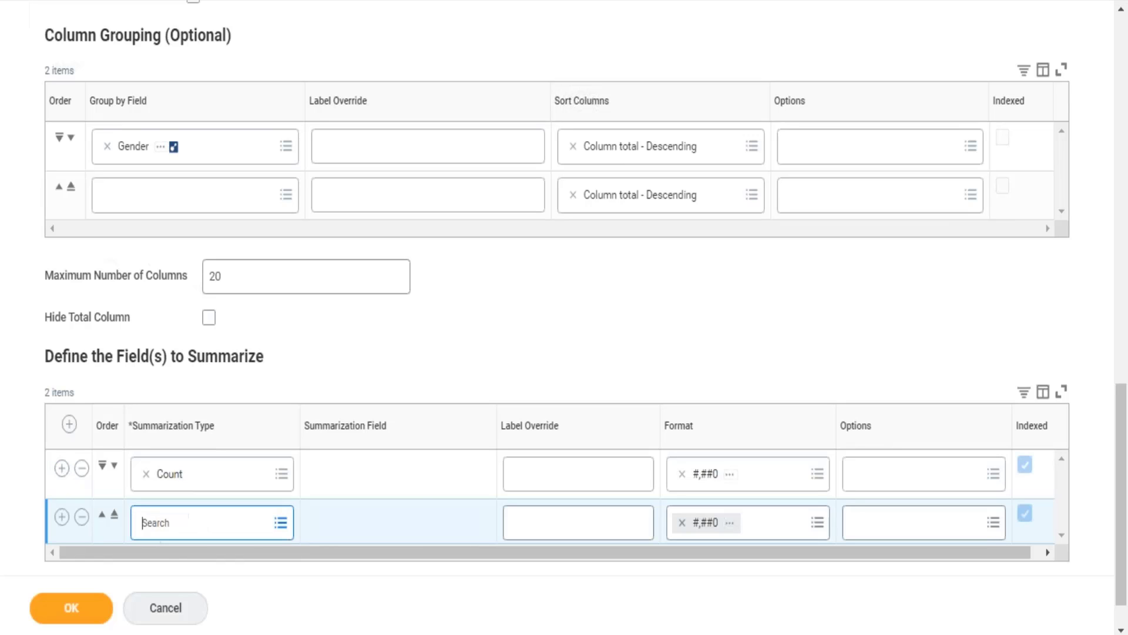
{"action": "type", "text": "average"}
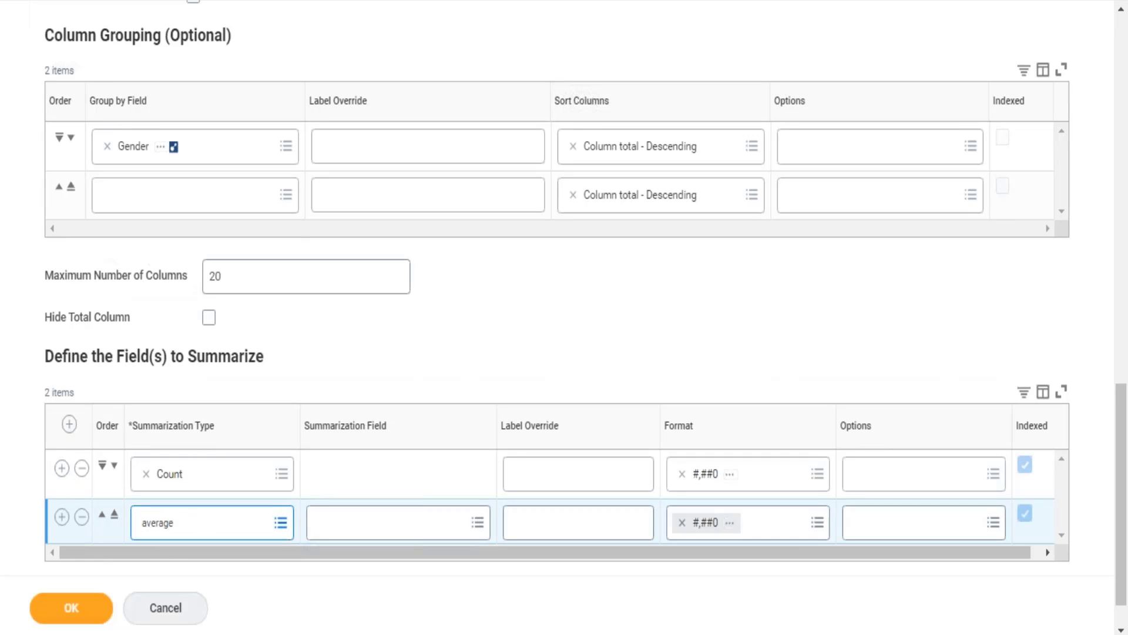
{"action": "key", "text": "Return"}
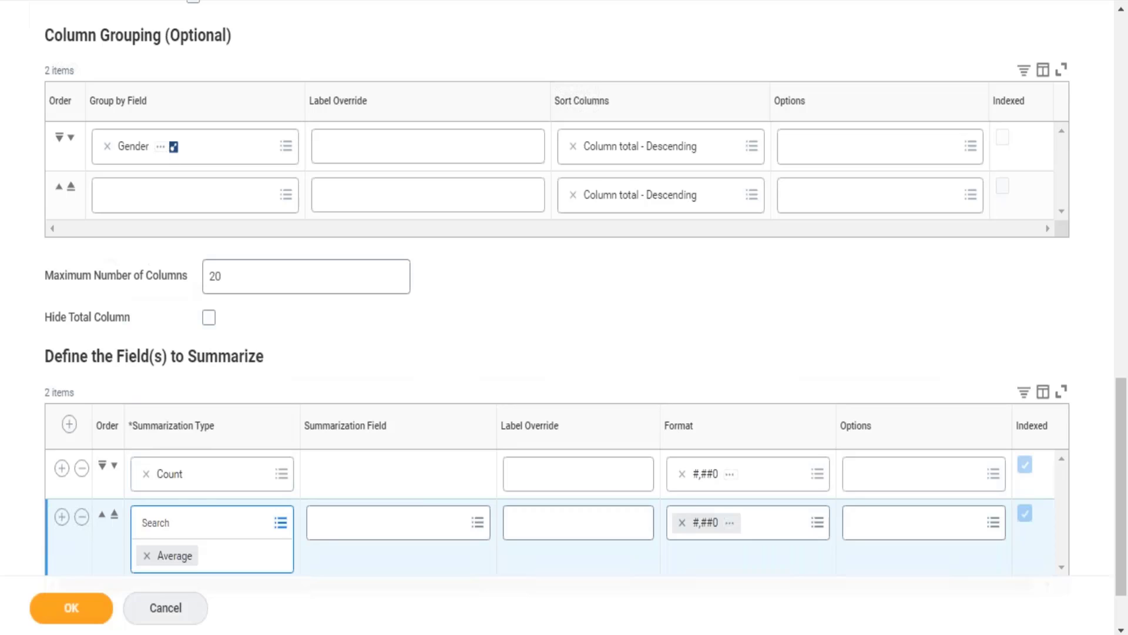
Step: Set Age as the summarization field of the Average row
{"action": "left_click", "coordinate": [349, 533]}
{"action": "type", "text": "age"}
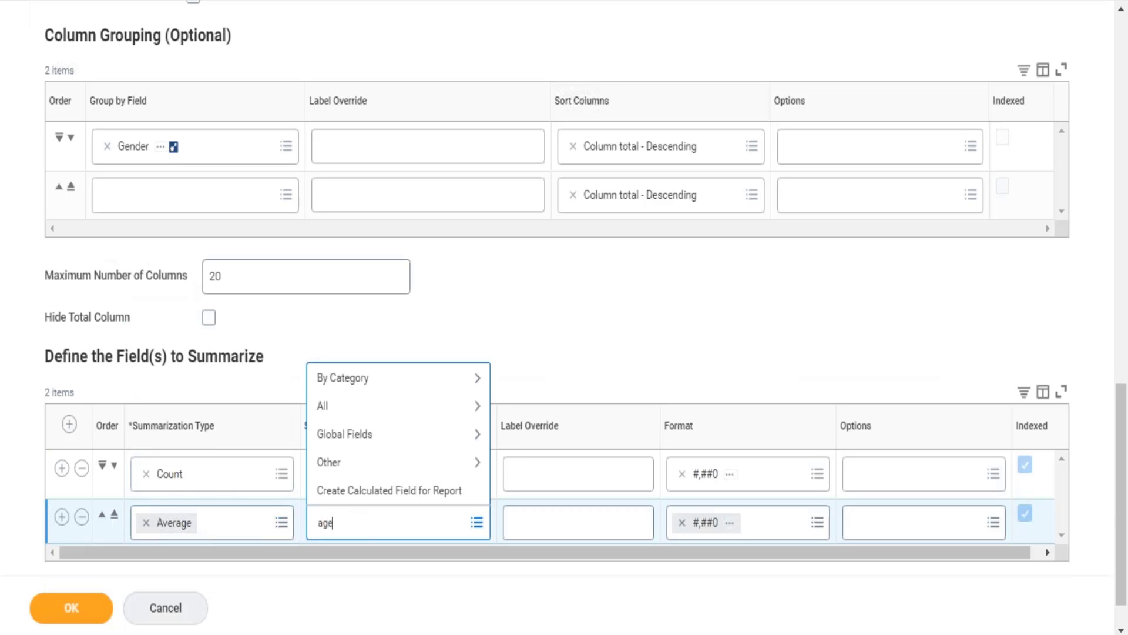
{"action": "key", "text": "Return"}
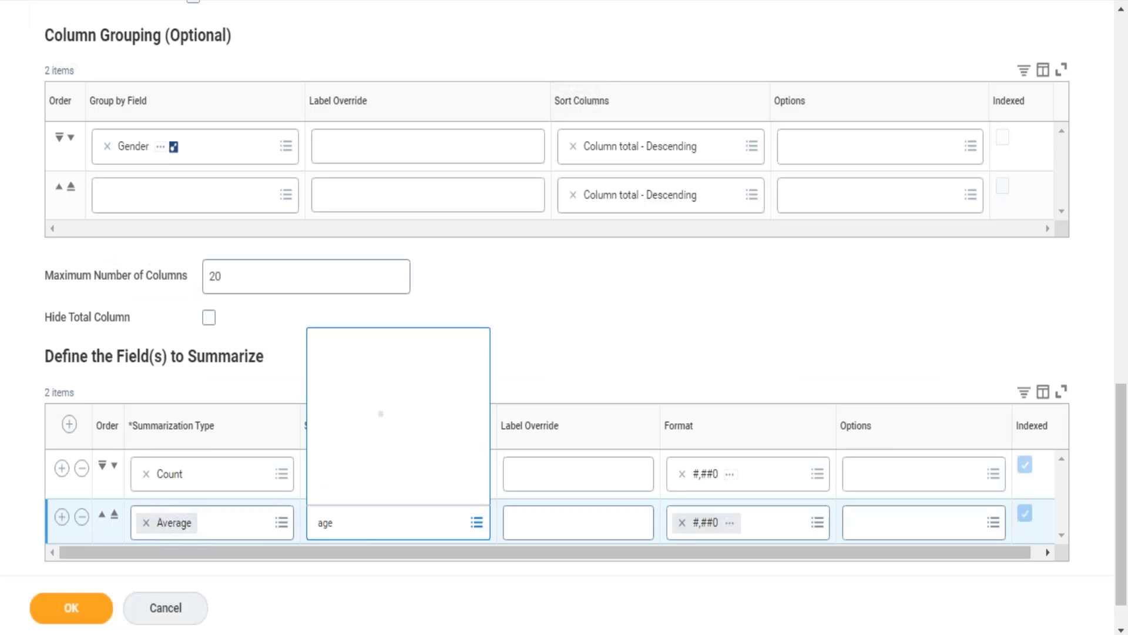
{"action": "key", "text": "Return"}
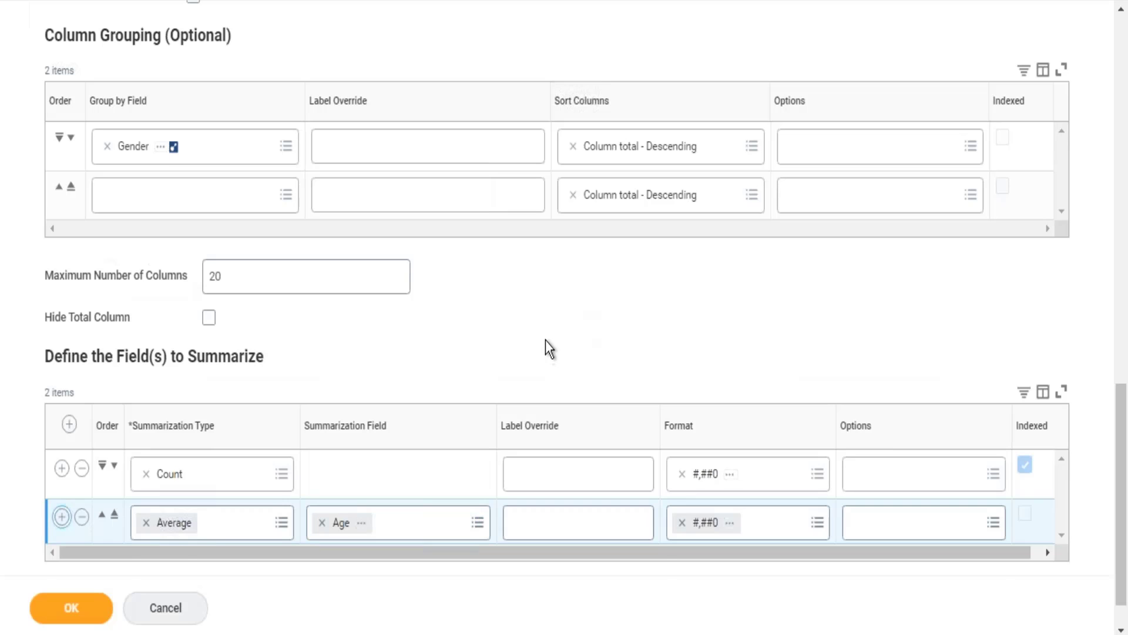
Step: Add a third row to the fields to summarize with type Maximum and summarization field Total Base Pay Amount
{"action": "scroll", "coordinate": [546, 340], "scroll_direction": "down", "scroll_amount": 2}
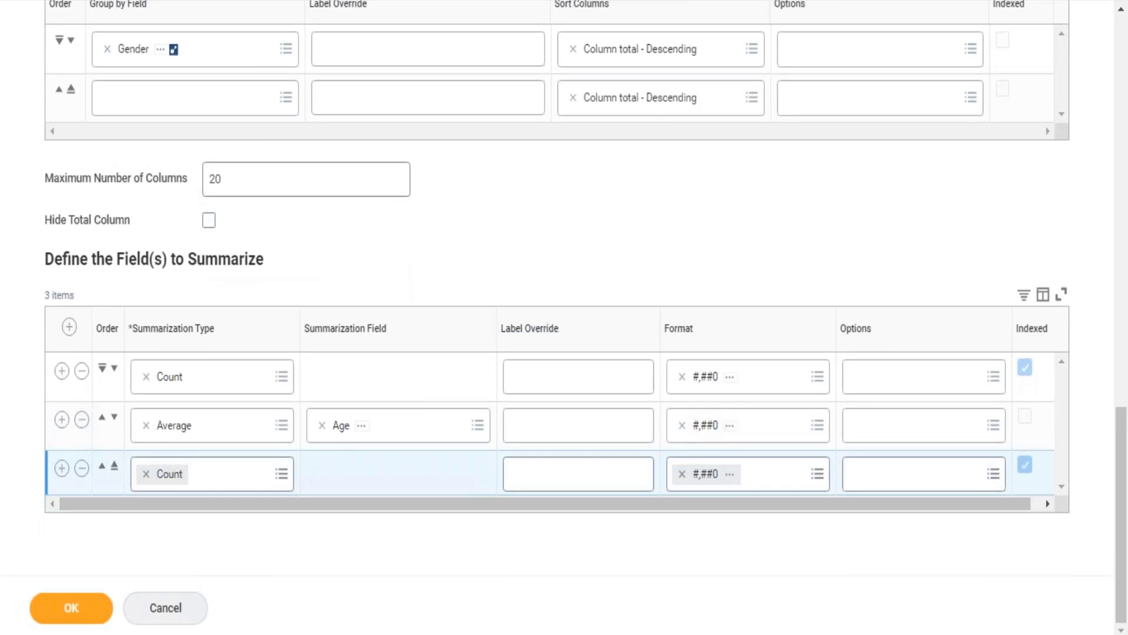
{"action": "left_click", "coordinate": [281, 474]}
{"action": "type", "text": "ma"}
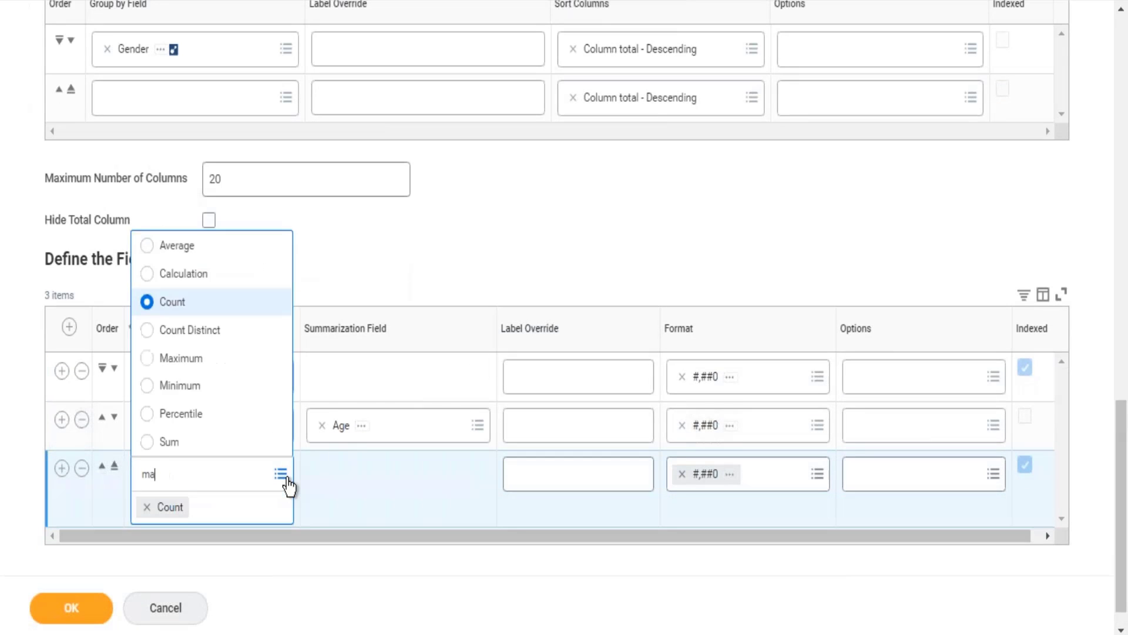
{"action": "type", "text": "ximu"}
{"action": "left_click", "coordinate": [203, 359]}
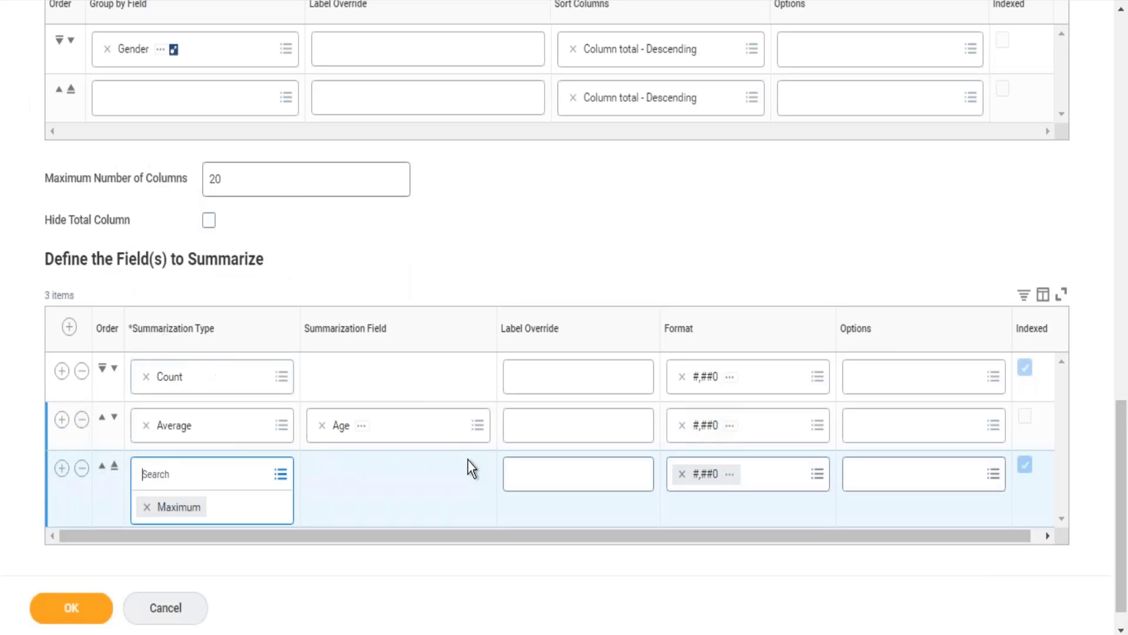
{"action": "left_click", "coordinate": [376, 483]}
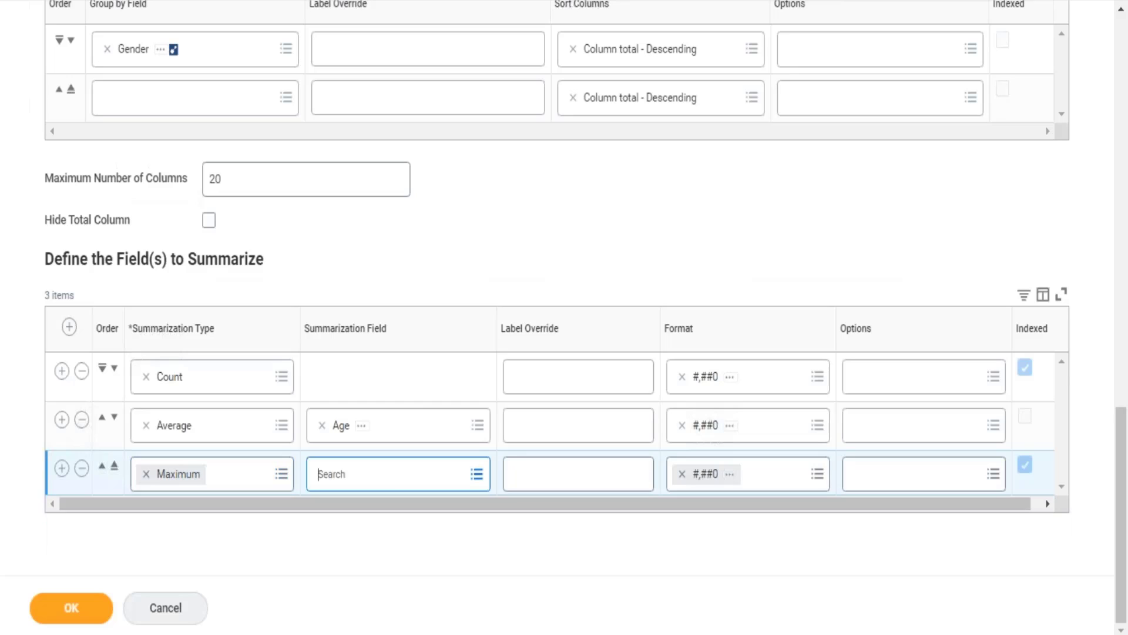
{"action": "type", "text": "total"}
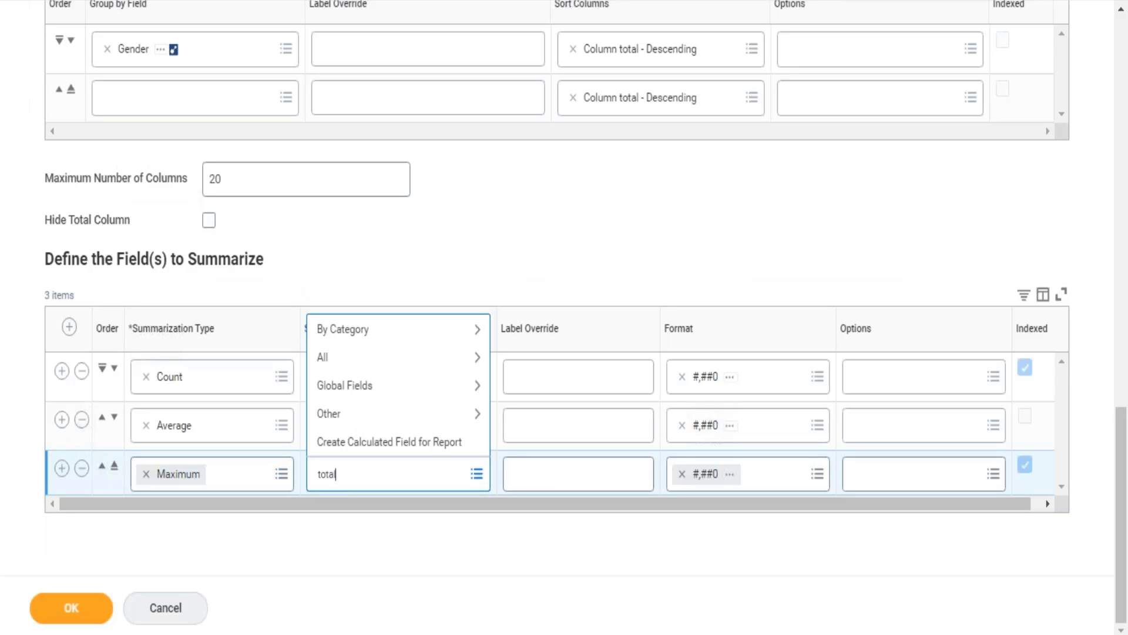
{"action": "type", "text": " base pay amount"}
{"action": "key", "text": "Return"}
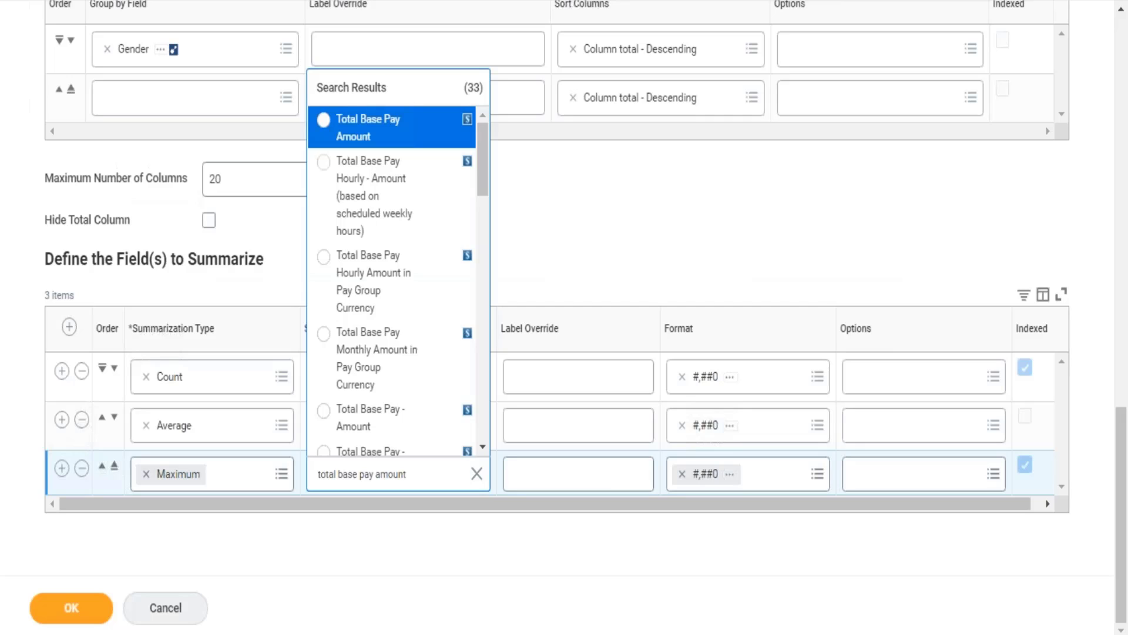
{"action": "key", "text": "Return"}
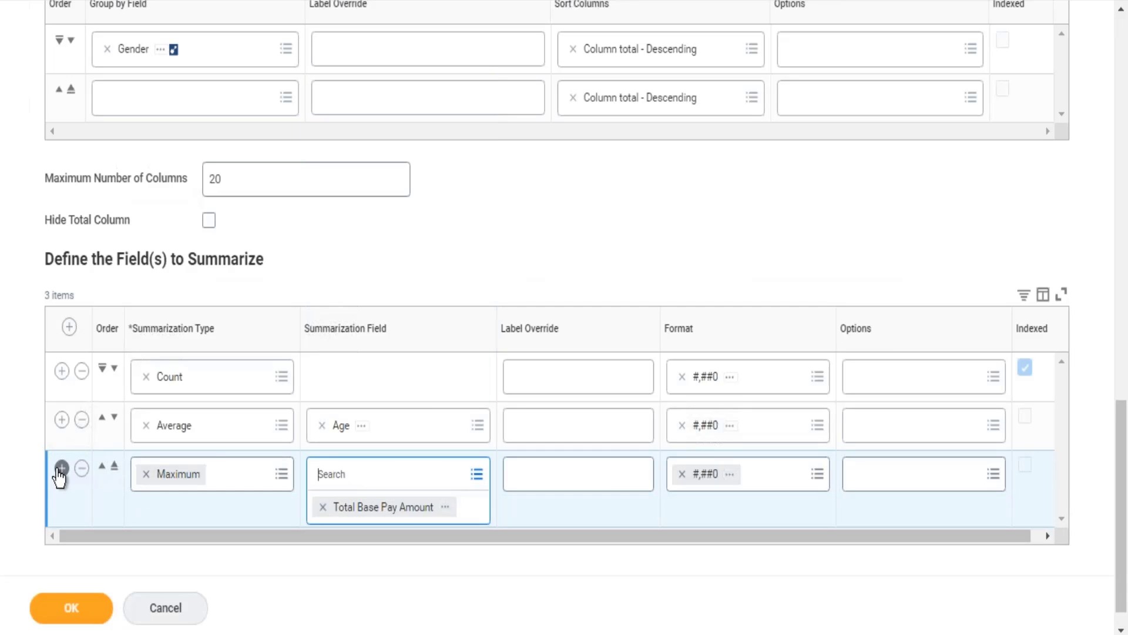
Step: Add a fourth row to the fields to summarize with type Minimum and summarization field Total Base Pay Amount
{"action": "left_click", "coordinate": [61, 469]}
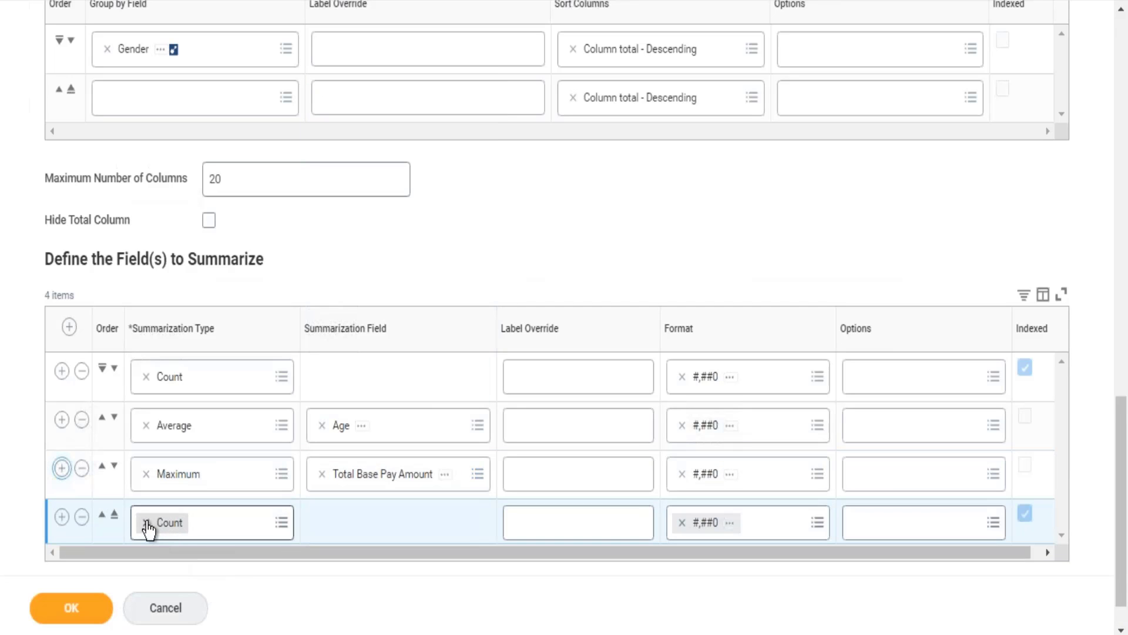
{"action": "left_click", "coordinate": [147, 523]}
{"action": "type", "text": "min"}
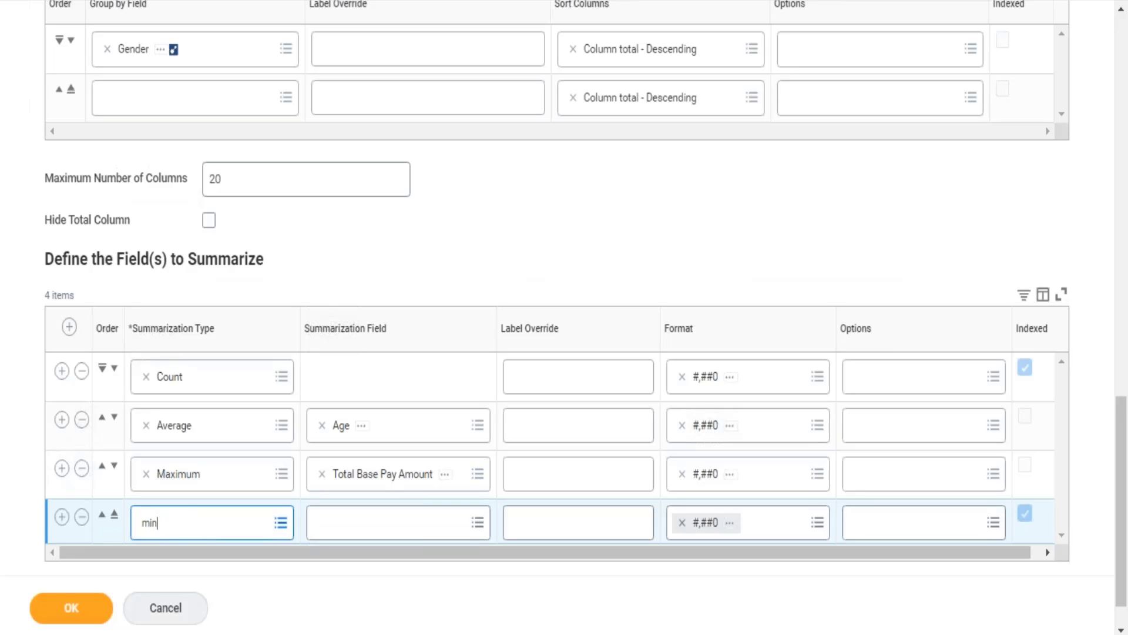
{"action": "type", "text": "imum"}
{"action": "key", "text": "Return"}
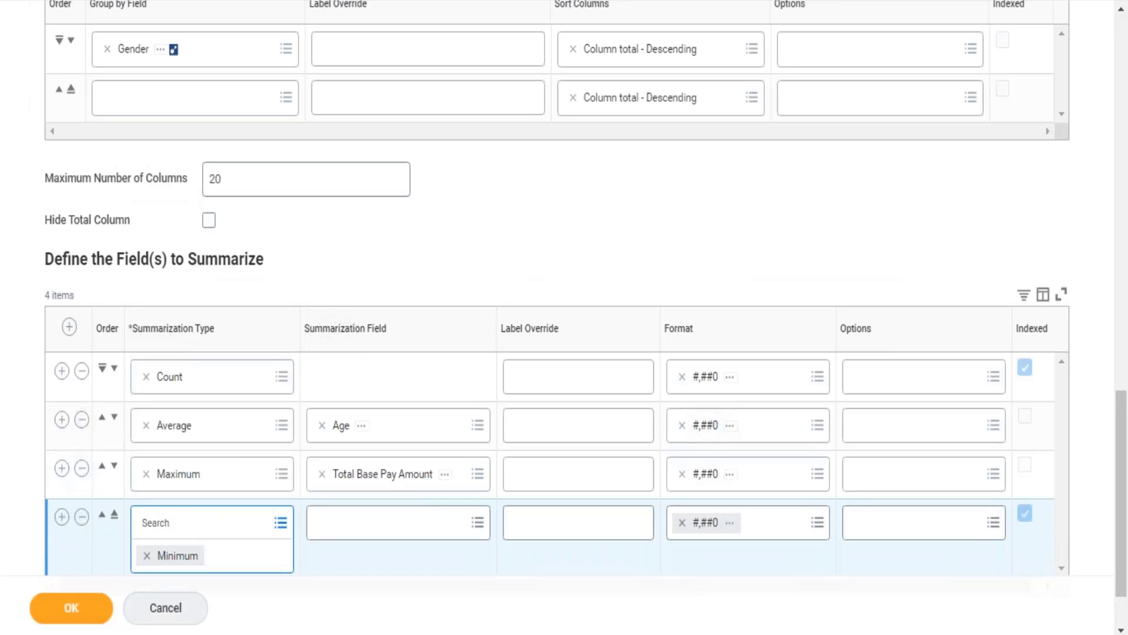
{"action": "key", "text": "Tab"}
{"action": "type", "text": "tot"}
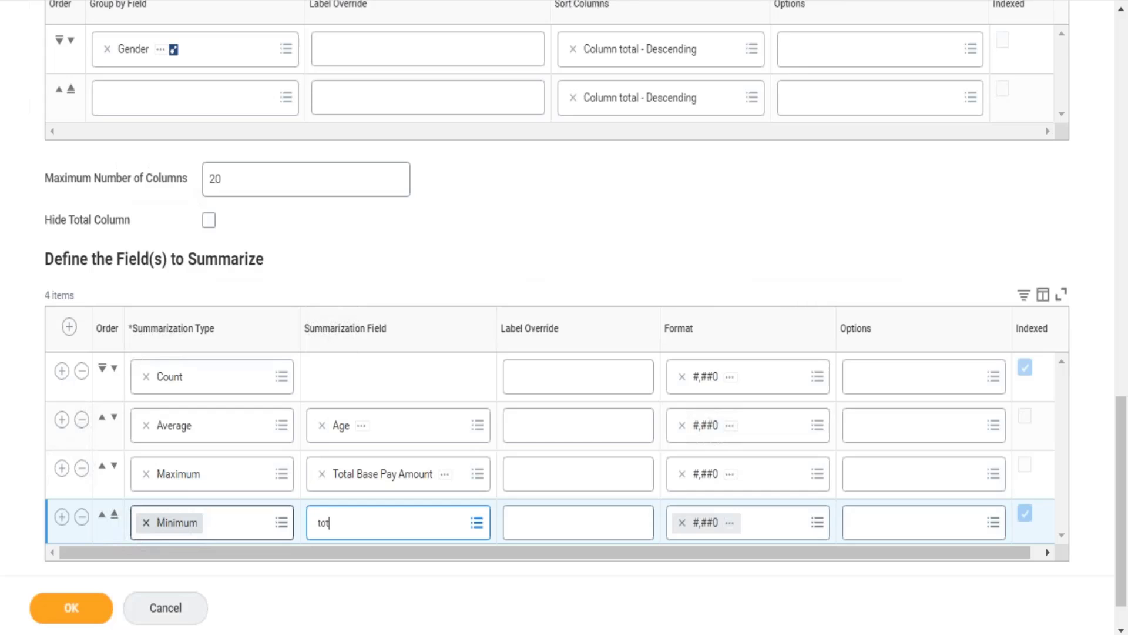
{"action": "type", "text": "al base pay amount"}
{"action": "key", "text": "Return"}
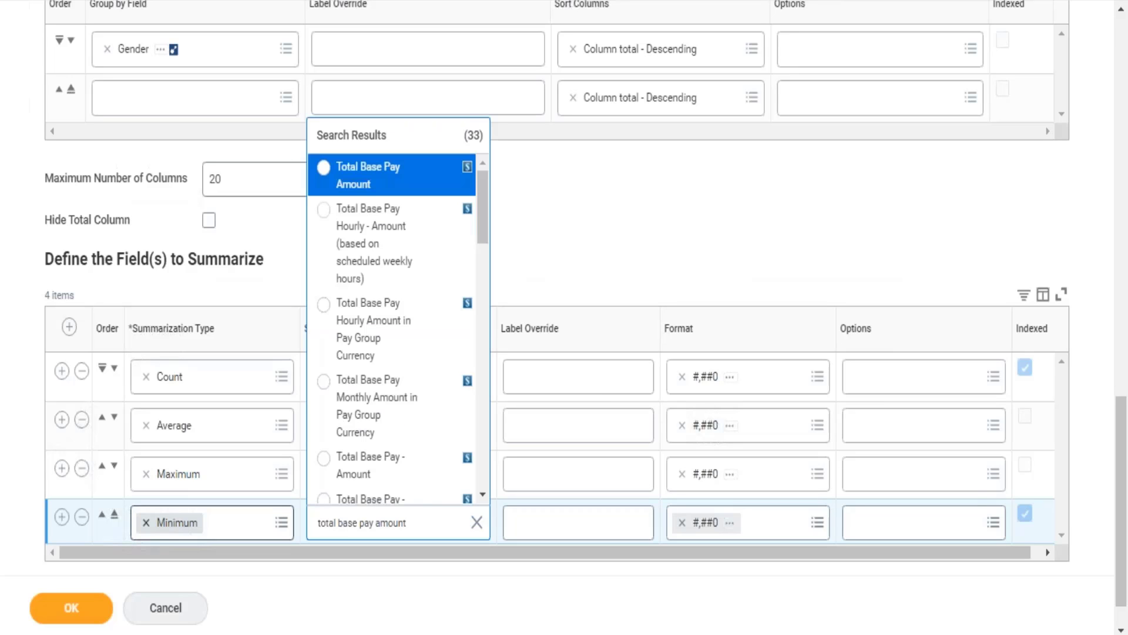
{"action": "key", "text": "Return"}
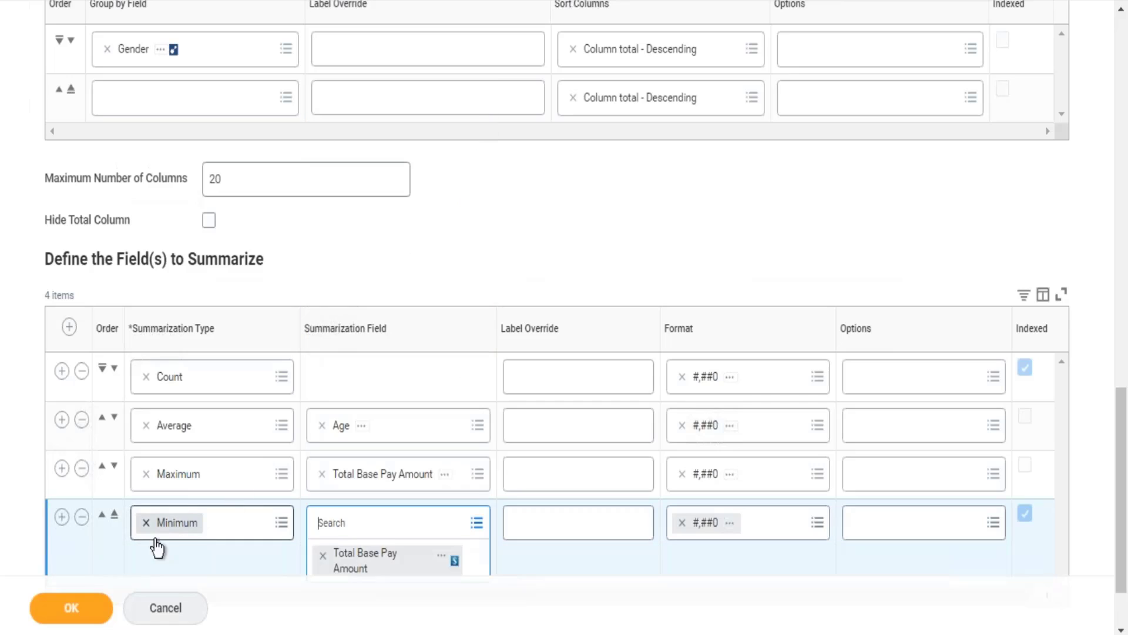
Step: Save and run the report, and inspect its Company, Male and Female headings
{"action": "left_click", "coordinate": [66, 605]}
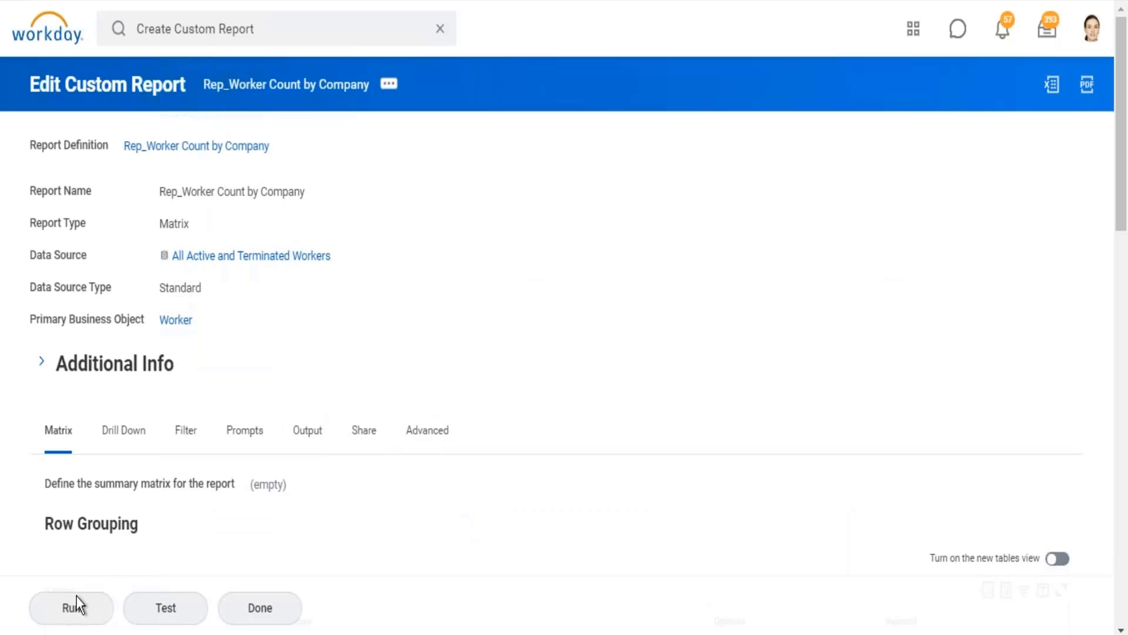
{"action": "left_click", "coordinate": [75, 603]}
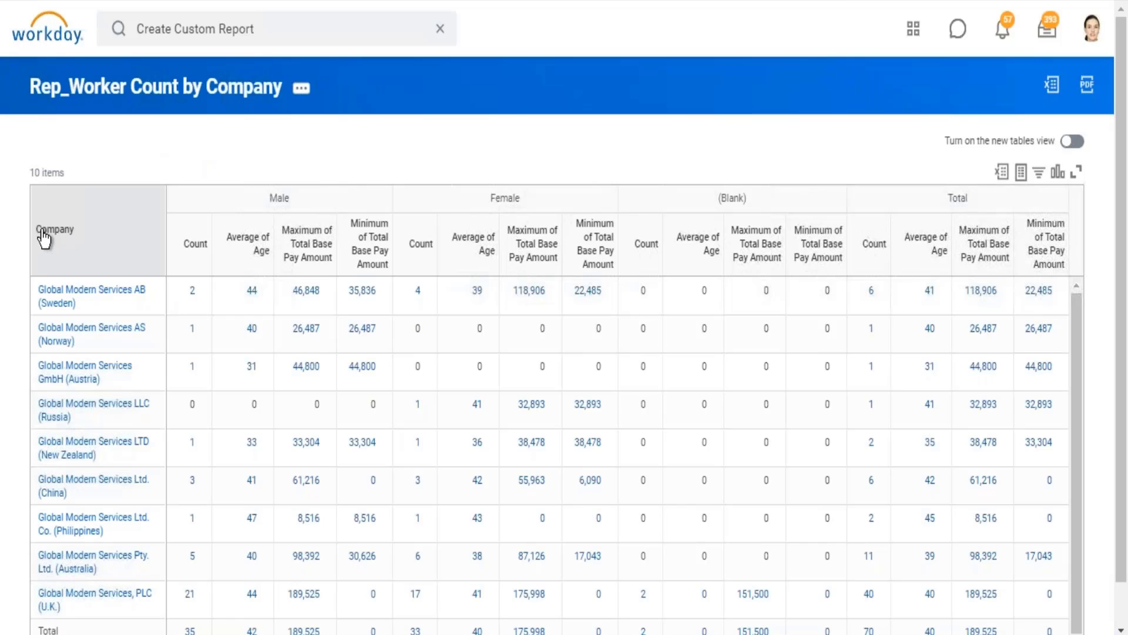
{"action": "left_click_drag", "start_coordinate": [40, 237], "coordinate": [86, 241]}
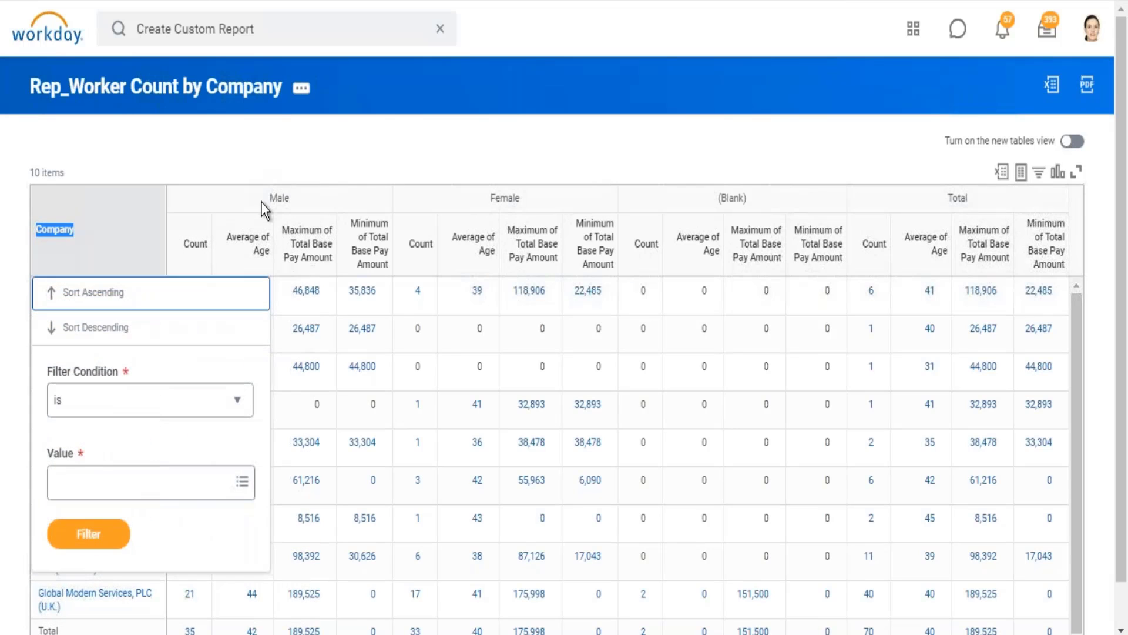
{"action": "left_click_drag", "start_coordinate": [268, 198], "coordinate": [290, 199]}
{"action": "double_click", "coordinate": [511, 198]}
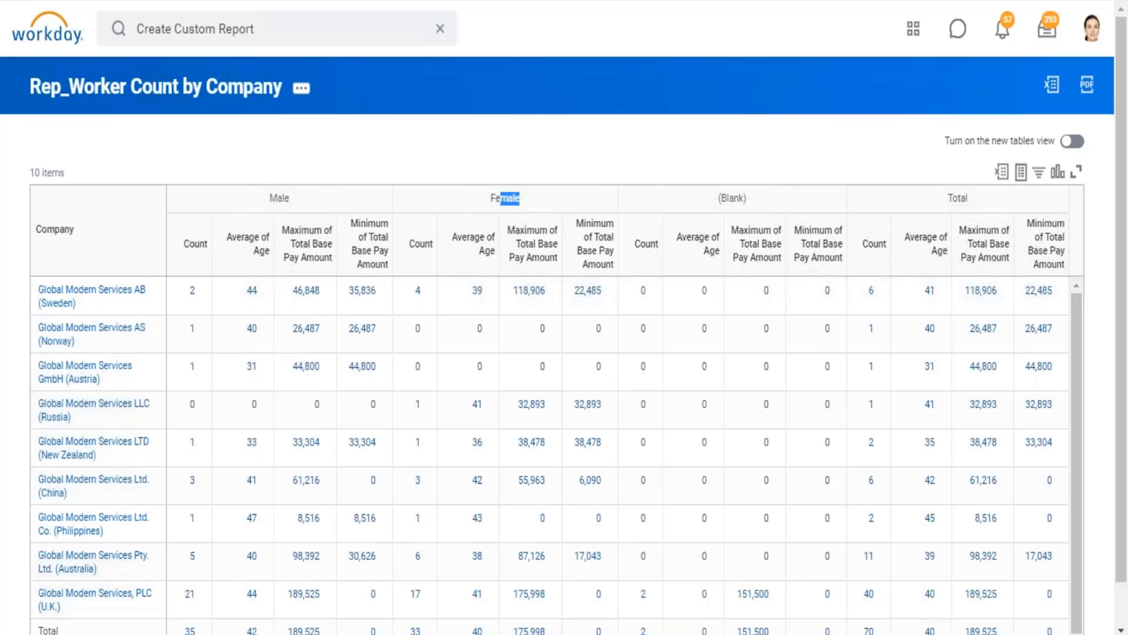
{"action": "left_click", "coordinate": [728, 108]}
Step: Drill into the male worker count for Global Modern Services AB (Sweden) and compare the workers' ages with the average age
{"action": "mouse_move", "coordinate": [88, 304]}
{"action": "double_click", "coordinate": [281, 198]}
{"action": "double_click", "coordinate": [191, 291]}
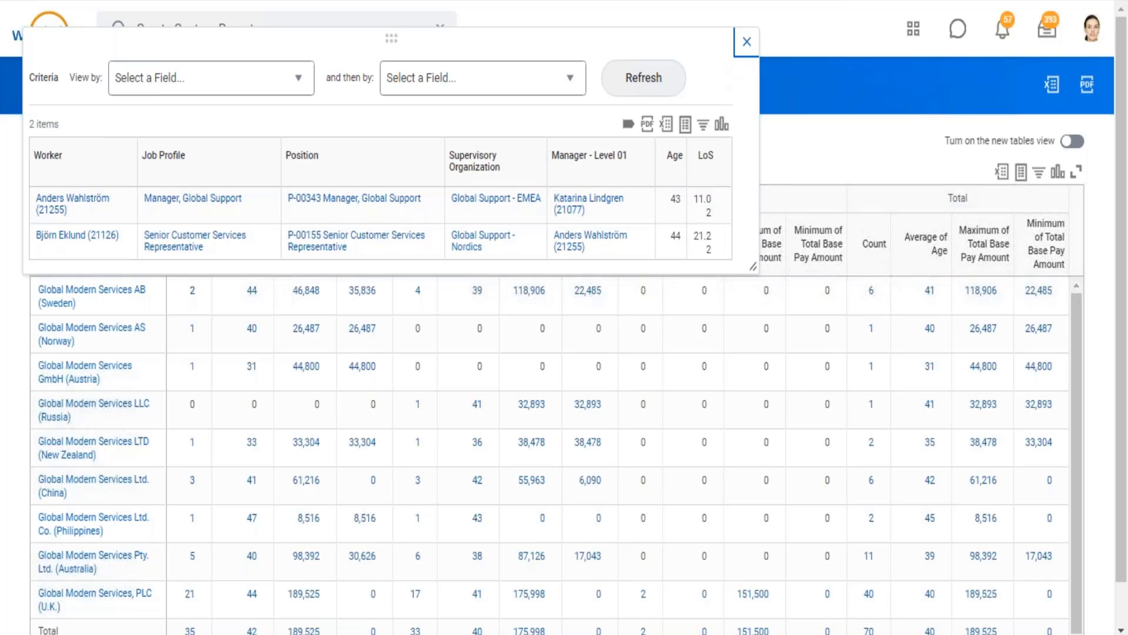
{"action": "left_click", "coordinate": [747, 41]}
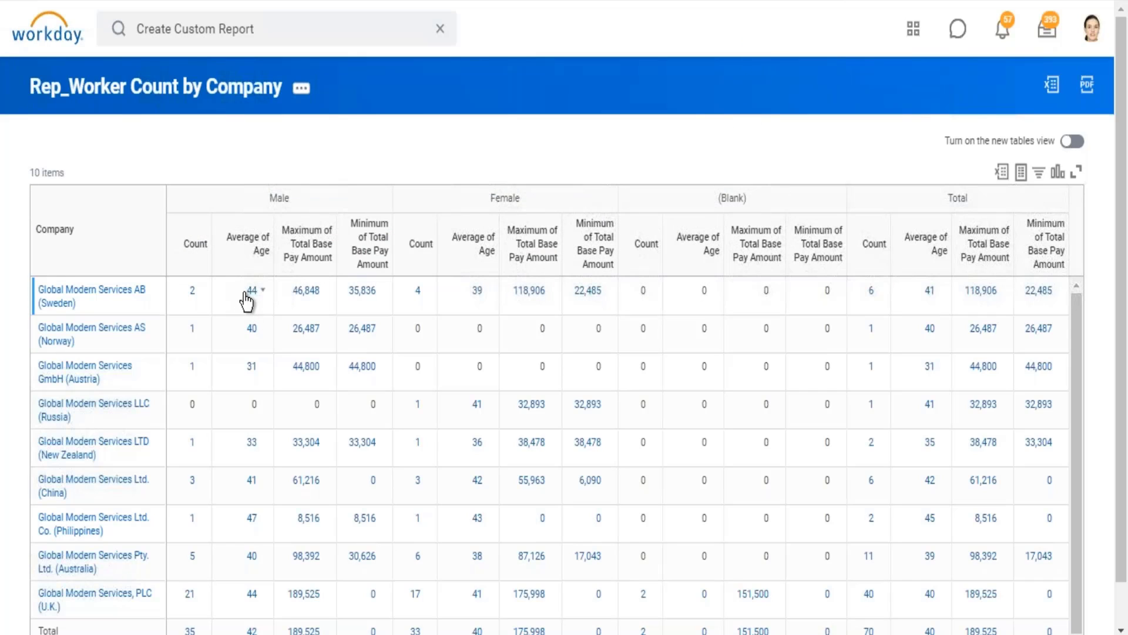
{"action": "double_click", "coordinate": [247, 293]}
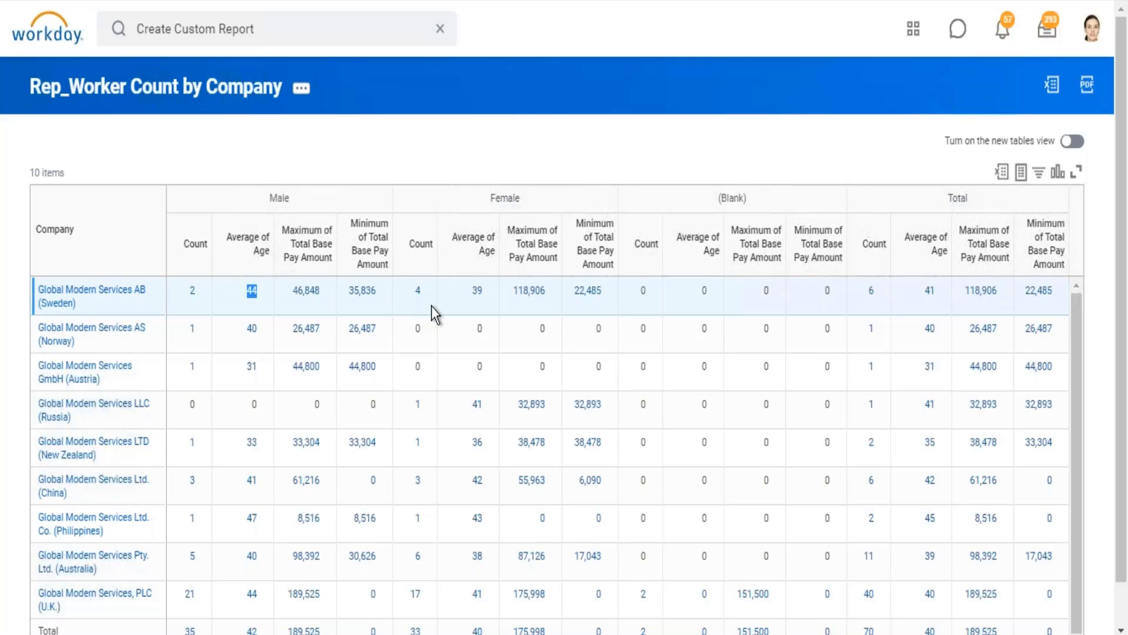
Step: Drill into the female worker count for Global Modern Services AB (Sweden), examine the workers' ages and close the details
{"action": "left_click", "coordinate": [459, 291]}
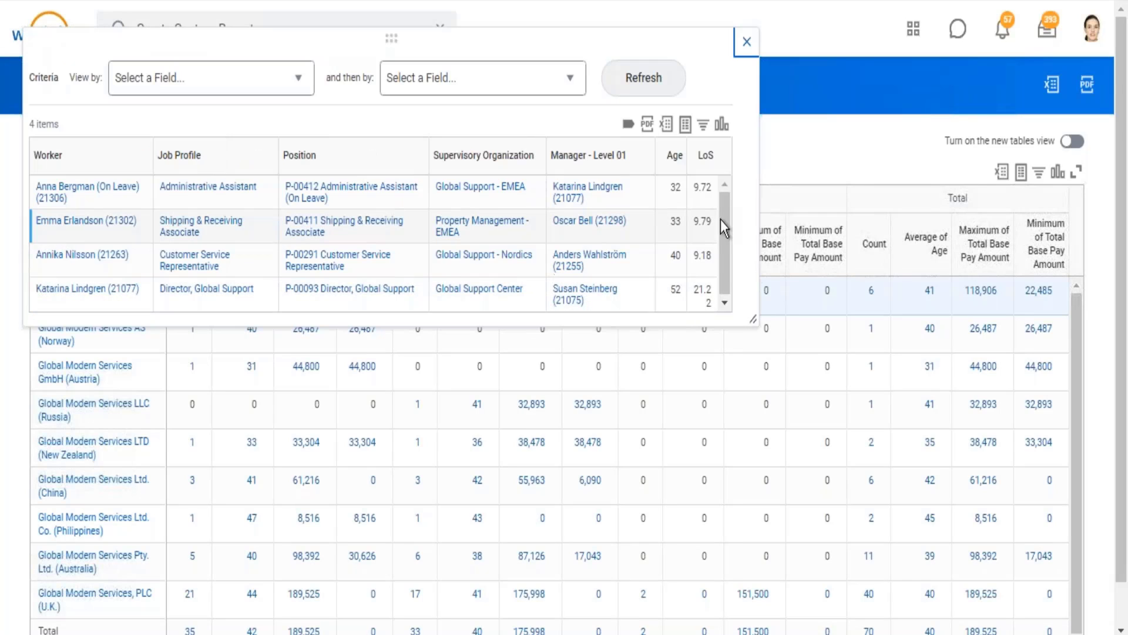
{"action": "left_click_drag", "start_coordinate": [678, 205], "coordinate": [681, 244]}
{"action": "left_click", "coordinate": [747, 44]}
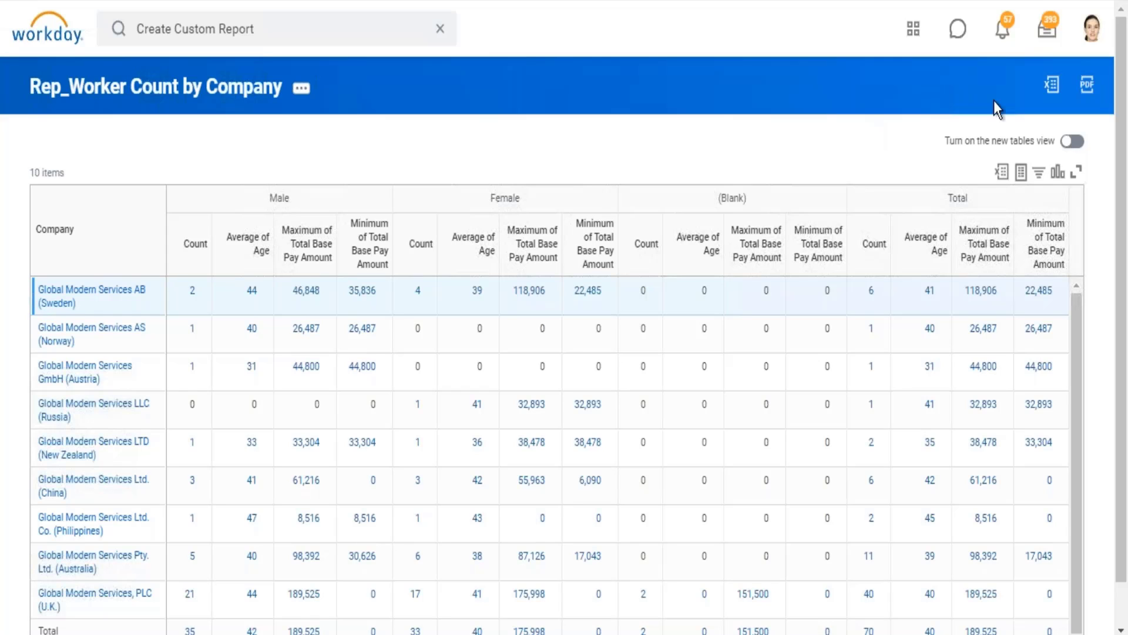
Step: Open the report definition for editing and remove Gender from the column grouping
{"action": "scroll", "coordinate": [1119, 614], "scroll_direction": "down", "scroll_amount": 2}
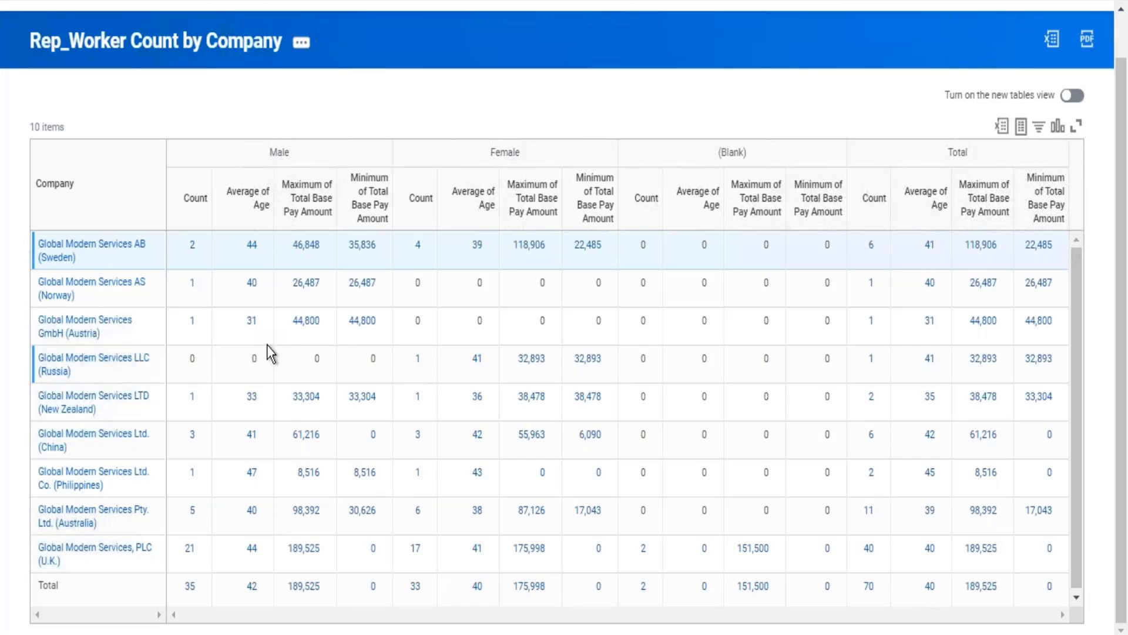
{"action": "left_click", "coordinate": [301, 42]}
{"action": "mouse_move", "coordinate": [446, 120]}
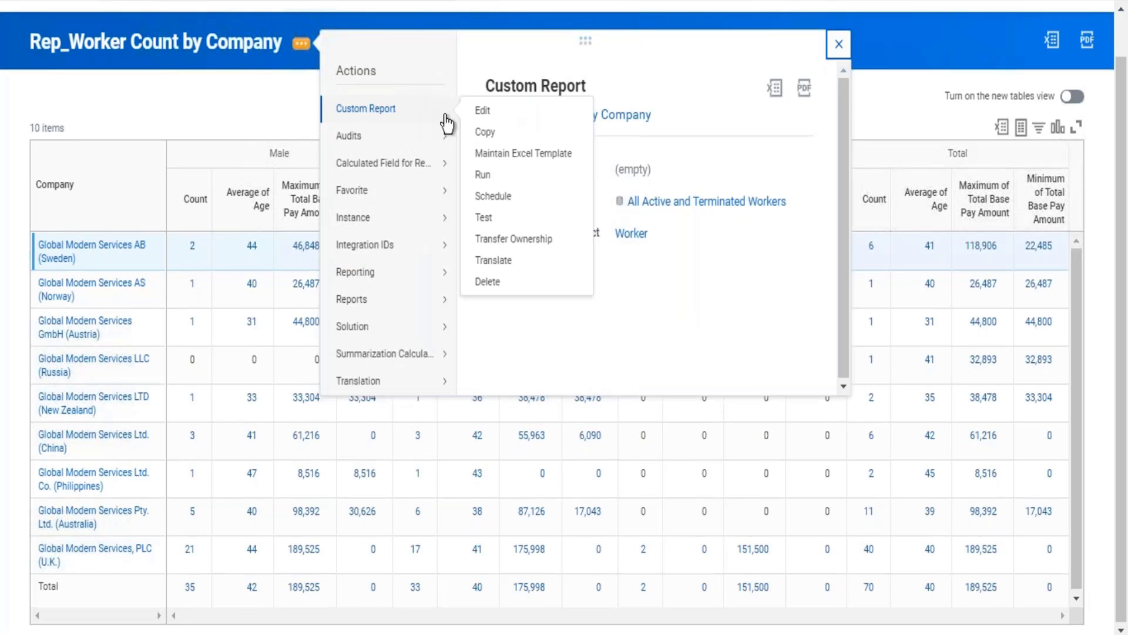
{"action": "left_click", "coordinate": [482, 112]}
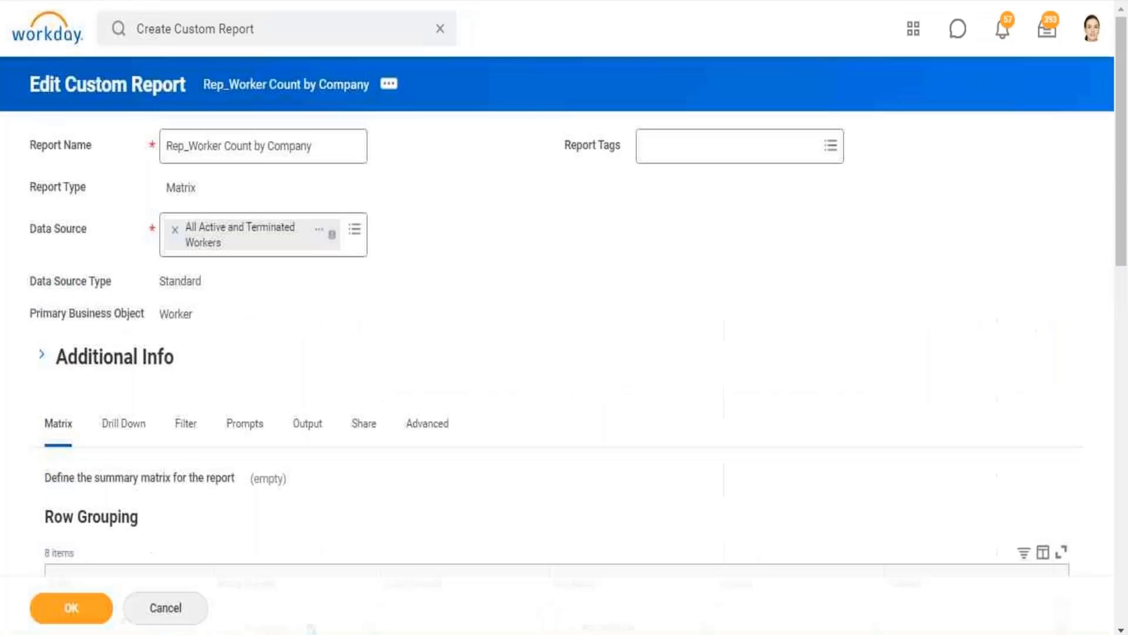
{"action": "scroll", "coordinate": [564, 318], "scroll_direction": "down", "scroll_amount": 10}
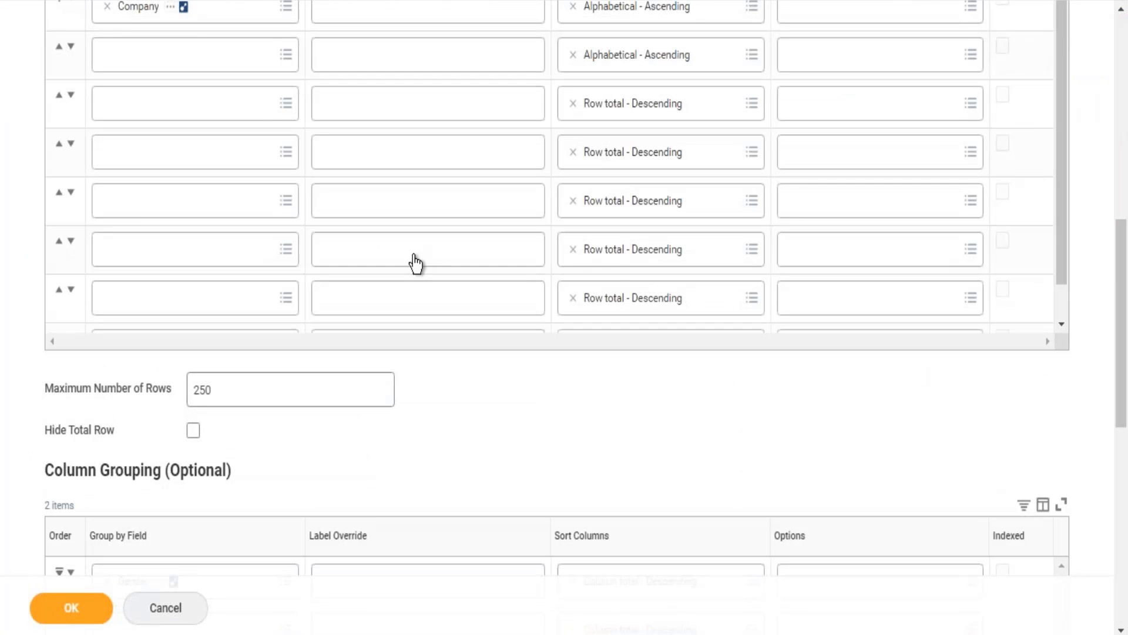
{"action": "scroll", "coordinate": [613, 258], "scroll_direction": "down", "scroll_amount": 2}
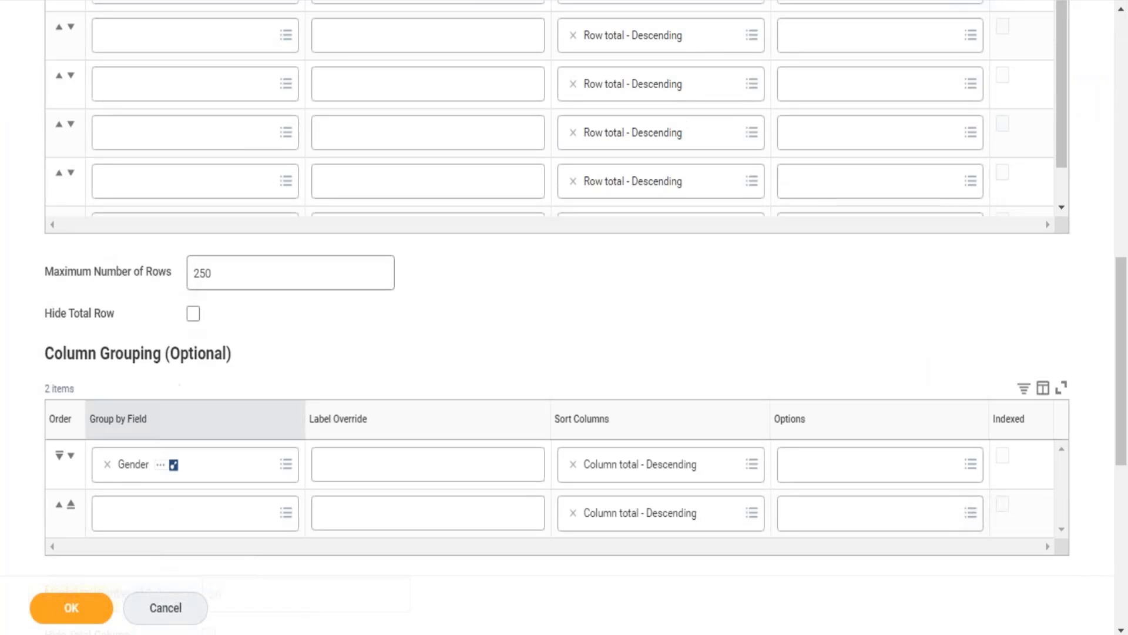
{"action": "left_click", "coordinate": [108, 465]}
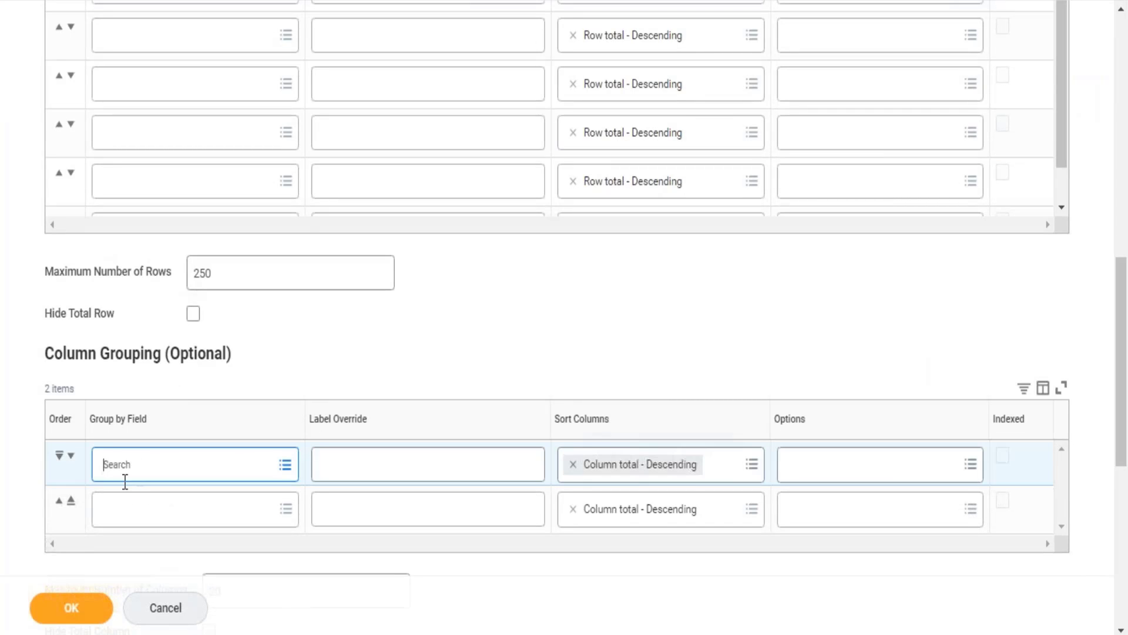
Step: Save the changed report definition and run the report without column grouping
{"action": "left_click", "coordinate": [78, 608]}
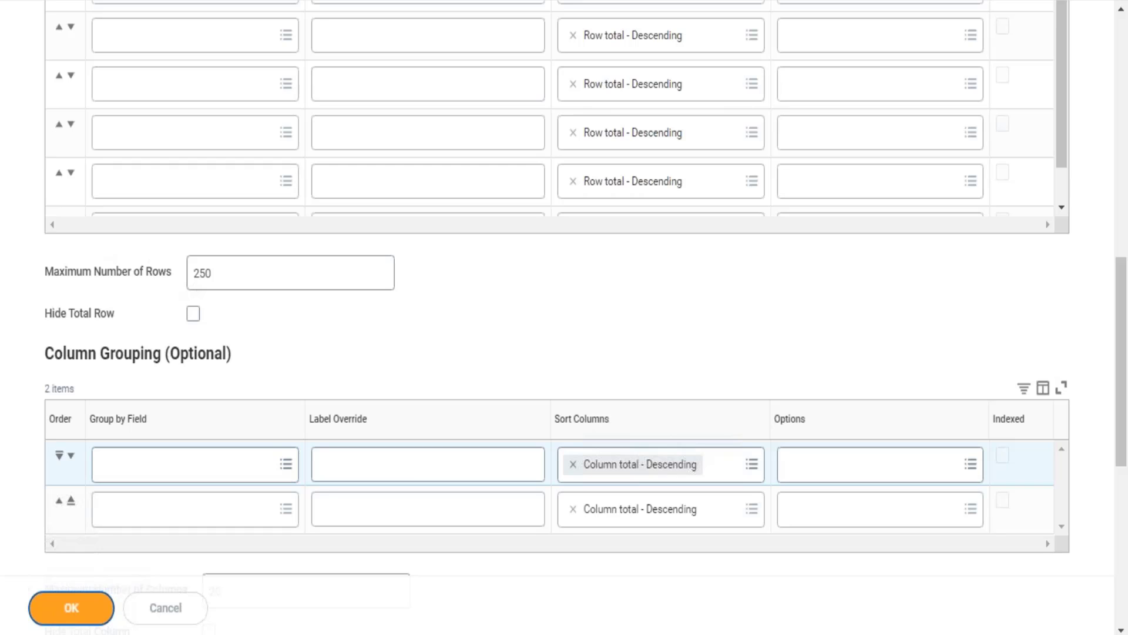
{"action": "mouse_move", "coordinate": [130, 575]}
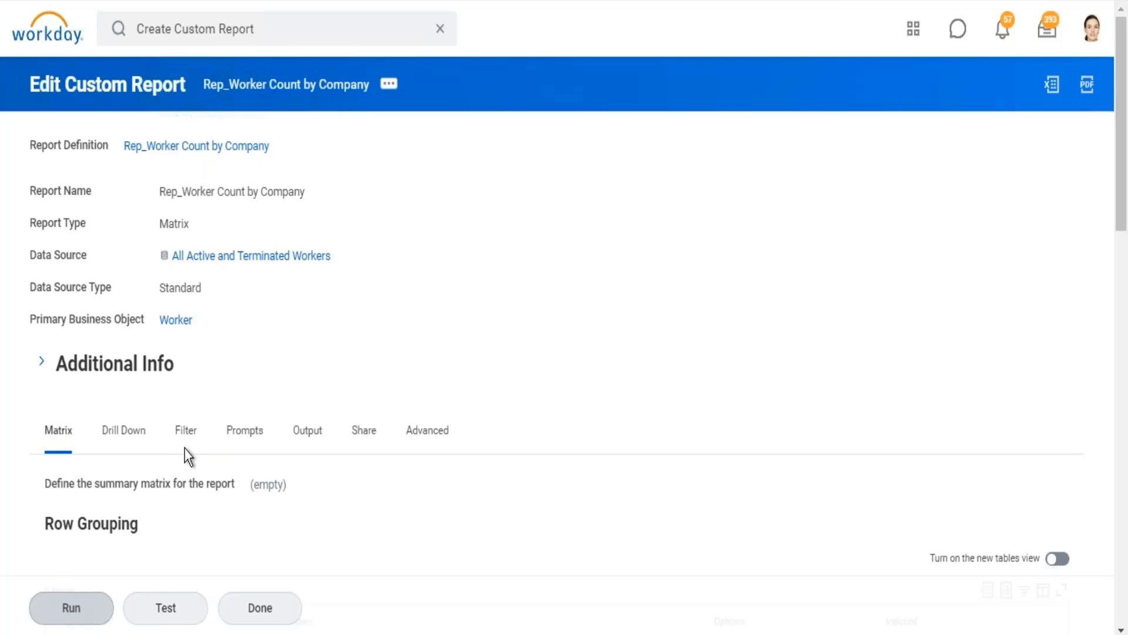
{"action": "left_click", "coordinate": [75, 608]}
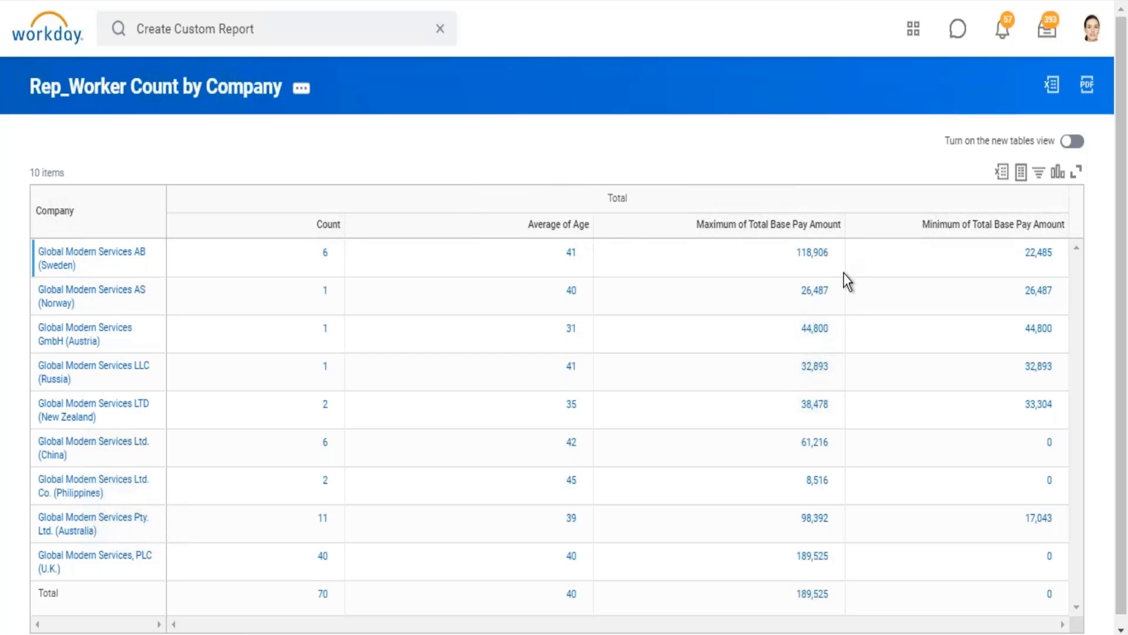
{"action": "left_click", "coordinate": [1119, 627]}
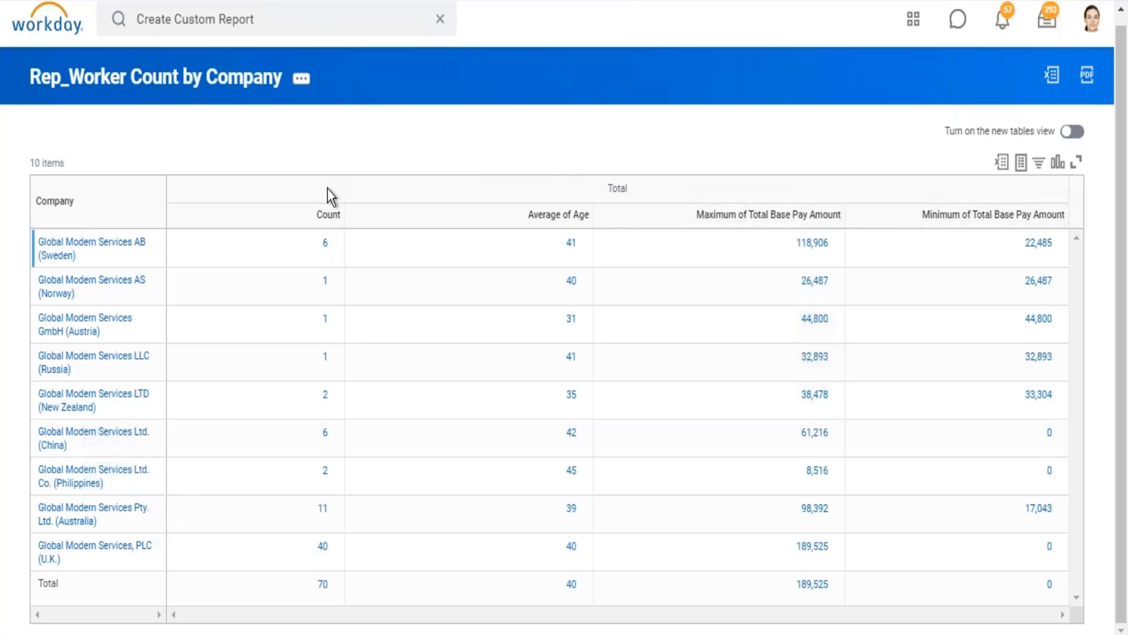
Step: Open the report definition for editing and add a Sum summarization row directly below the Count row
{"action": "left_click", "coordinate": [300, 82]}
{"action": "mouse_move", "coordinate": [372, 144]}
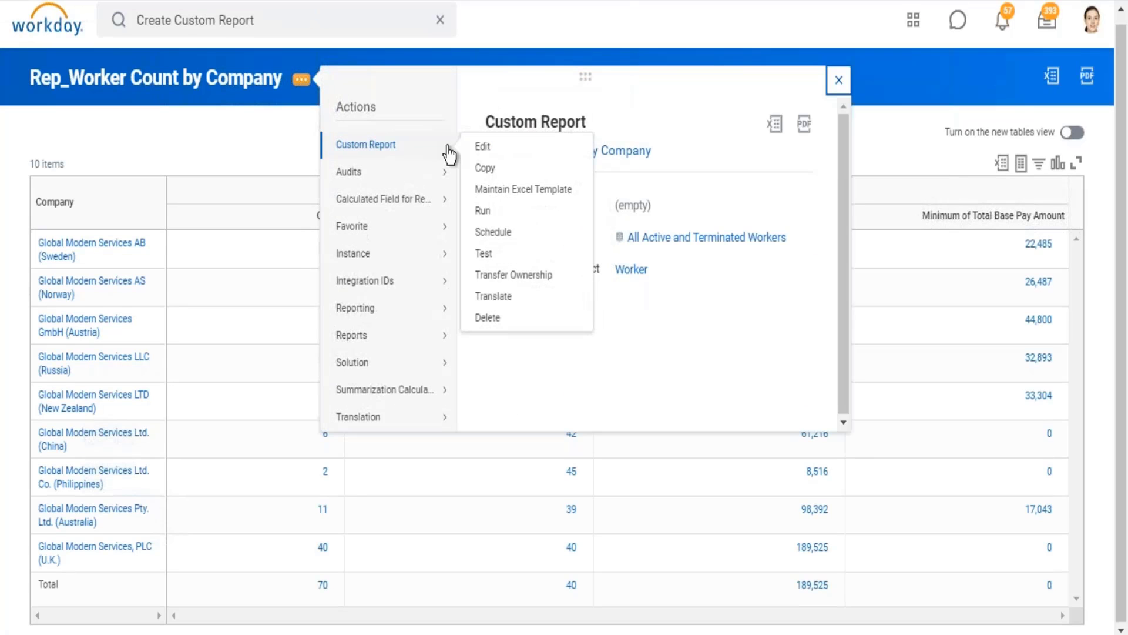
{"action": "left_click", "coordinate": [473, 146]}
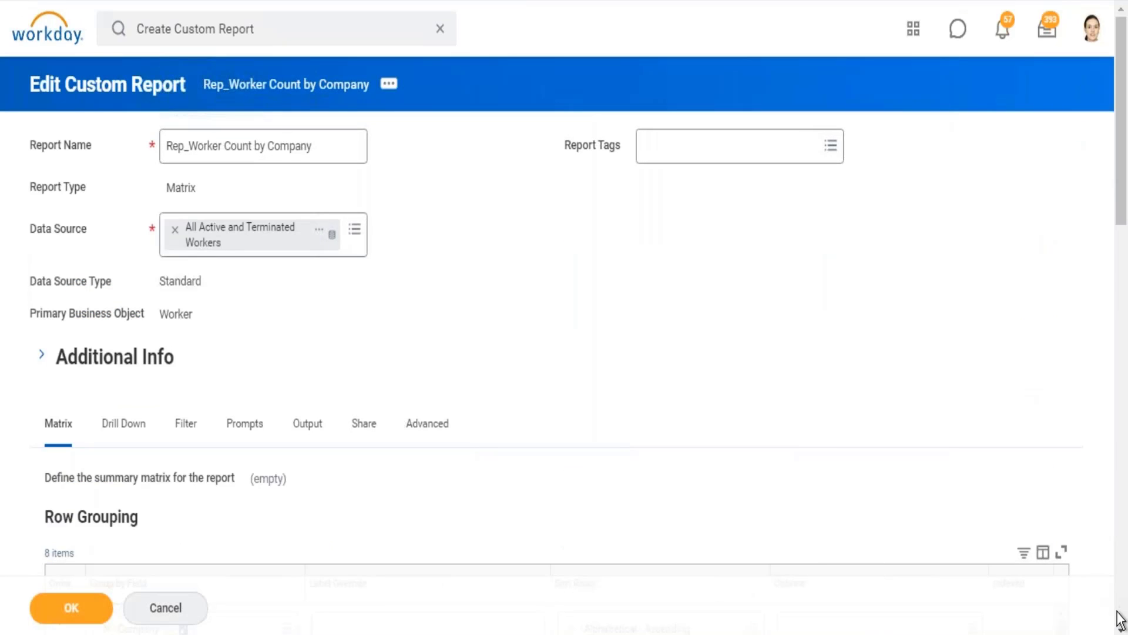
{"action": "left_click", "coordinate": [1119, 620]}
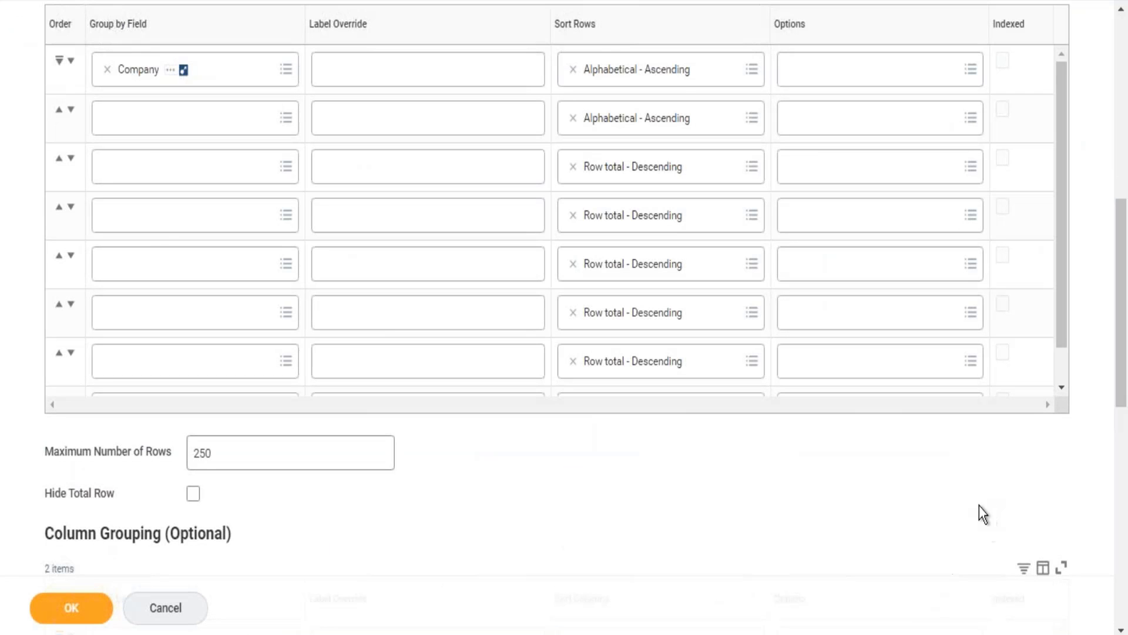
{"action": "scroll", "coordinate": [958, 510], "scroll_direction": "down", "scroll_amount": 10}
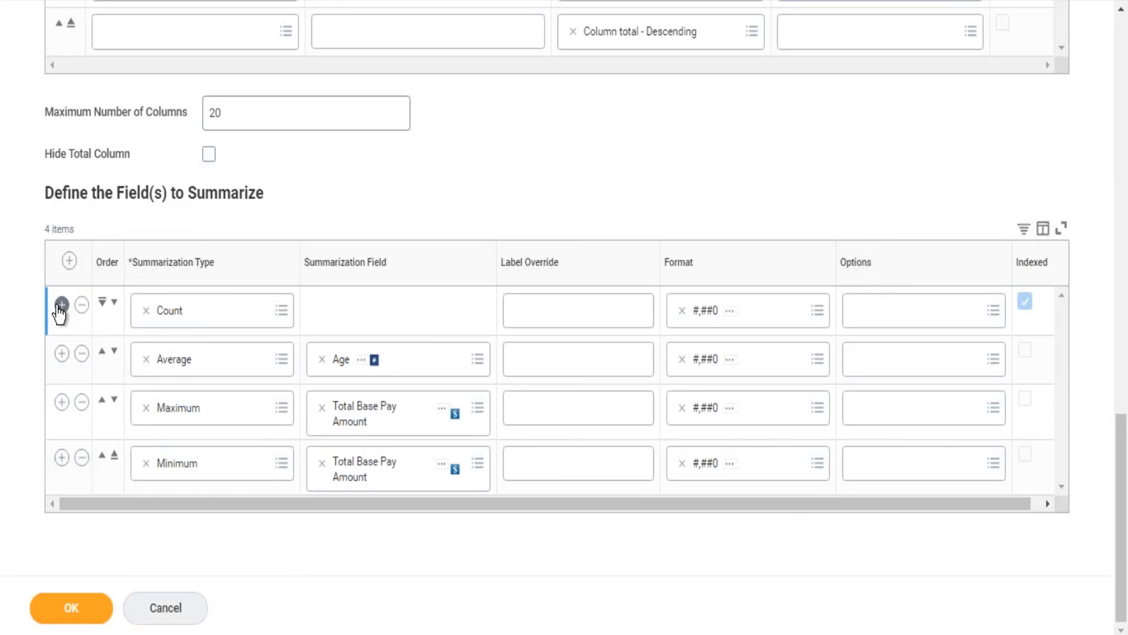
{"action": "left_click", "coordinate": [61, 304]}
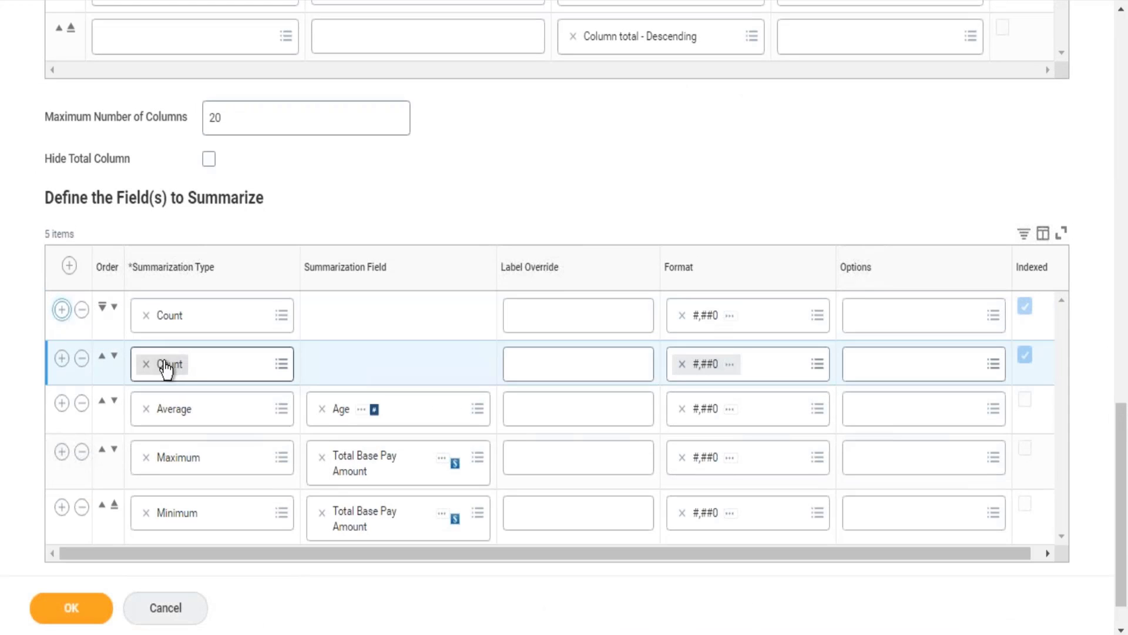
{"action": "left_click", "coordinate": [147, 364]}
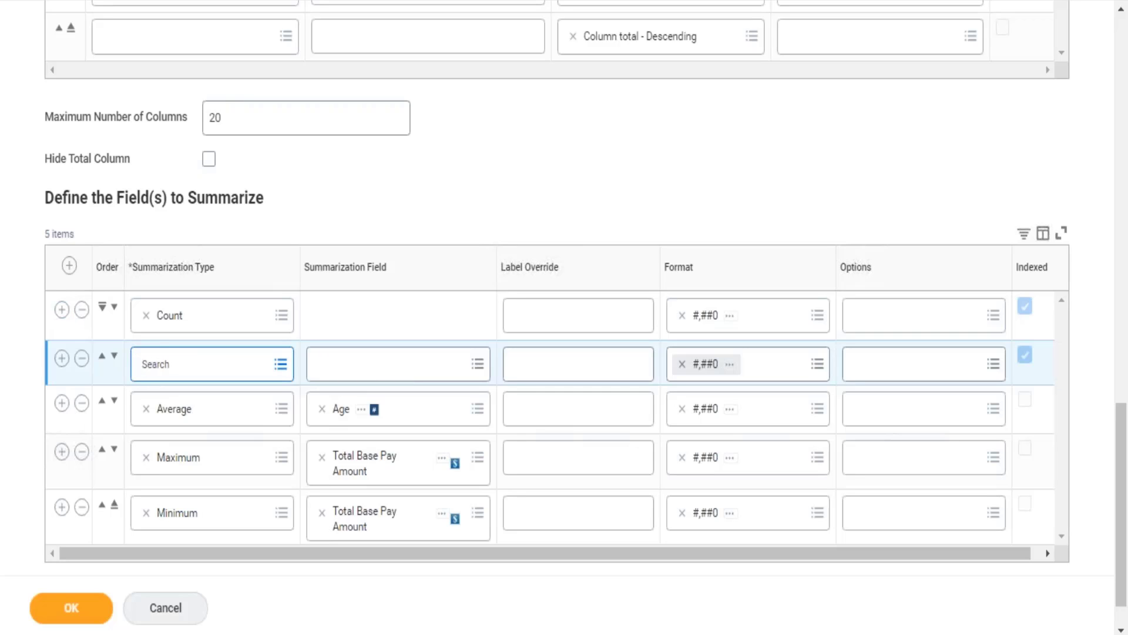
{"action": "type", "text": "sum"}
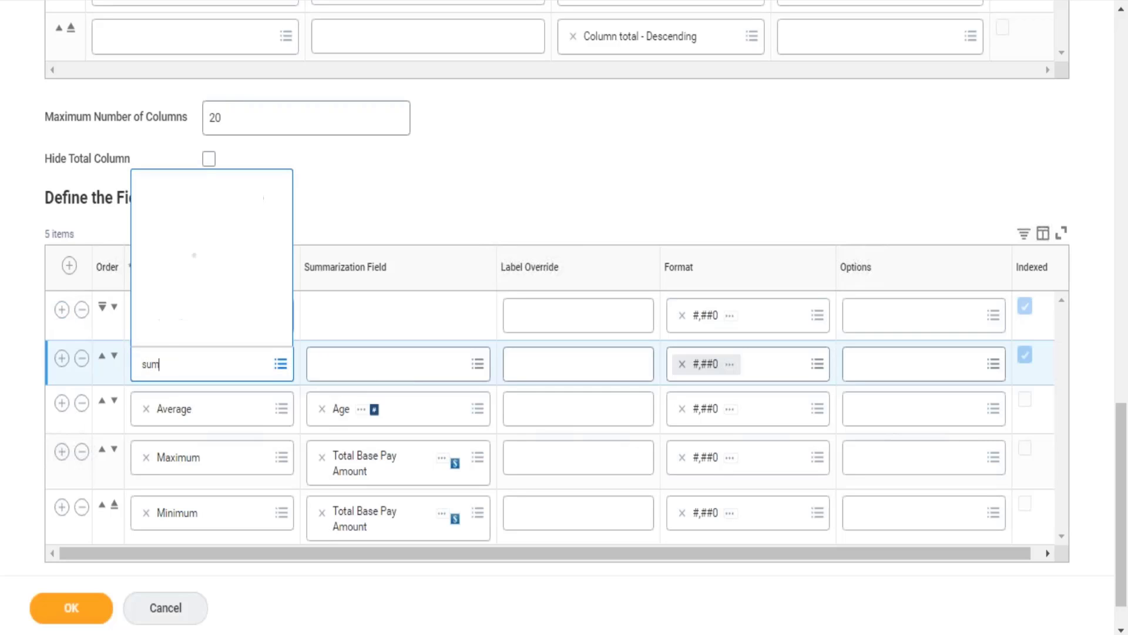
{"action": "key", "text": "Tab"}
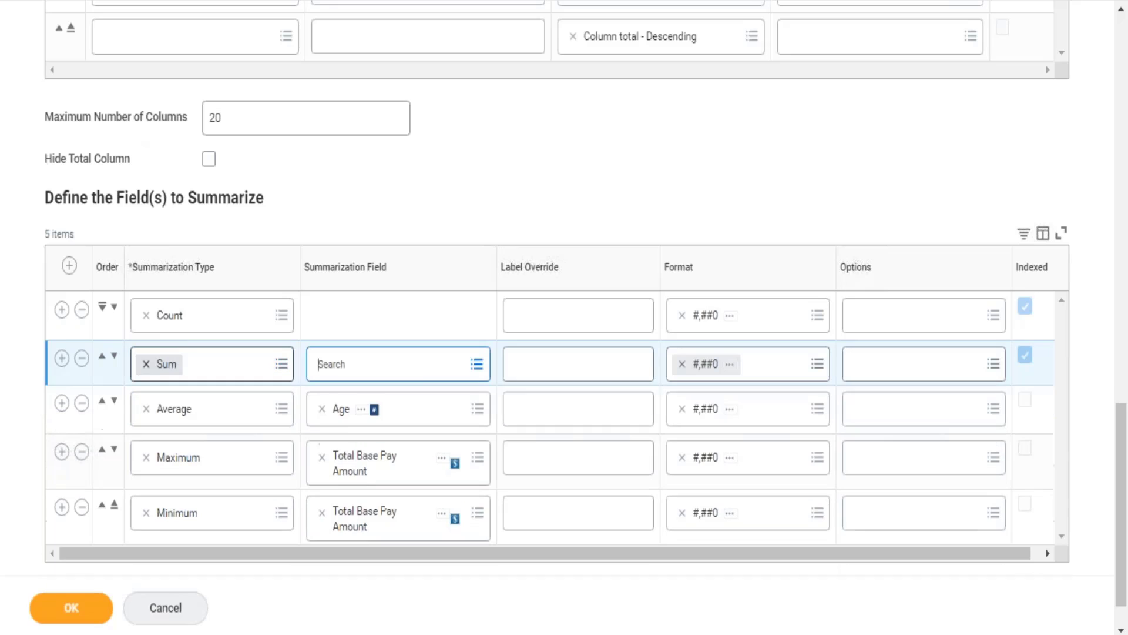
Step: Set the Sum row's summarization field to CF_Eval Exp_worker_Is Manager and preview that calculated field's details
{"action": "type", "text": "manager"}
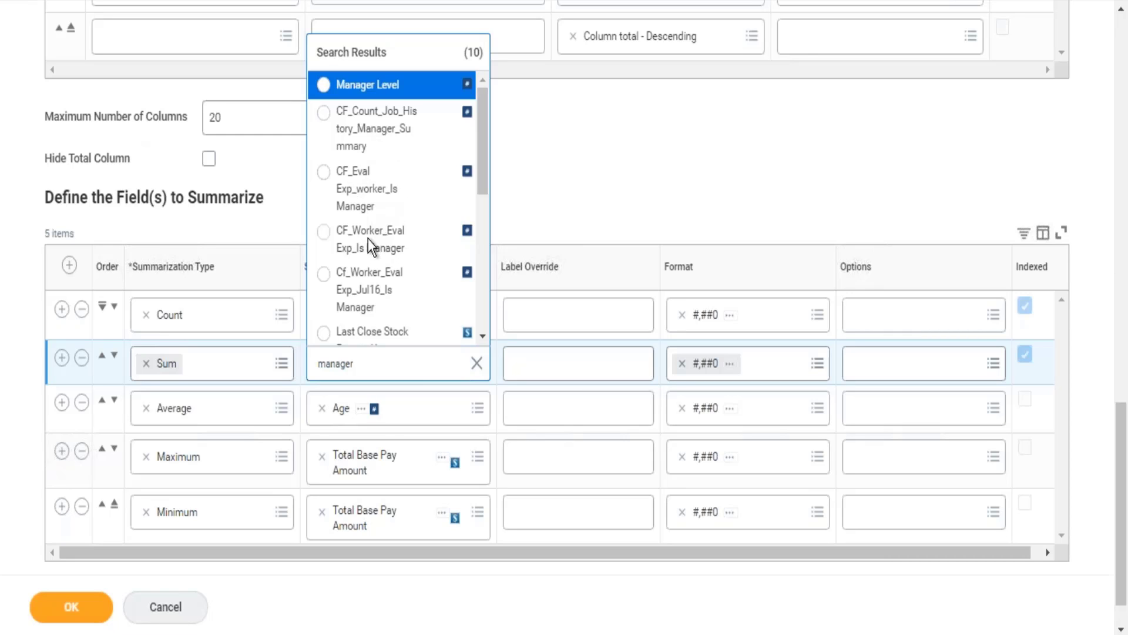
{"action": "left_click", "coordinate": [356, 172]}
{"action": "left_click_drag", "start_coordinate": [671, 235], "coordinate": [456, 371]}
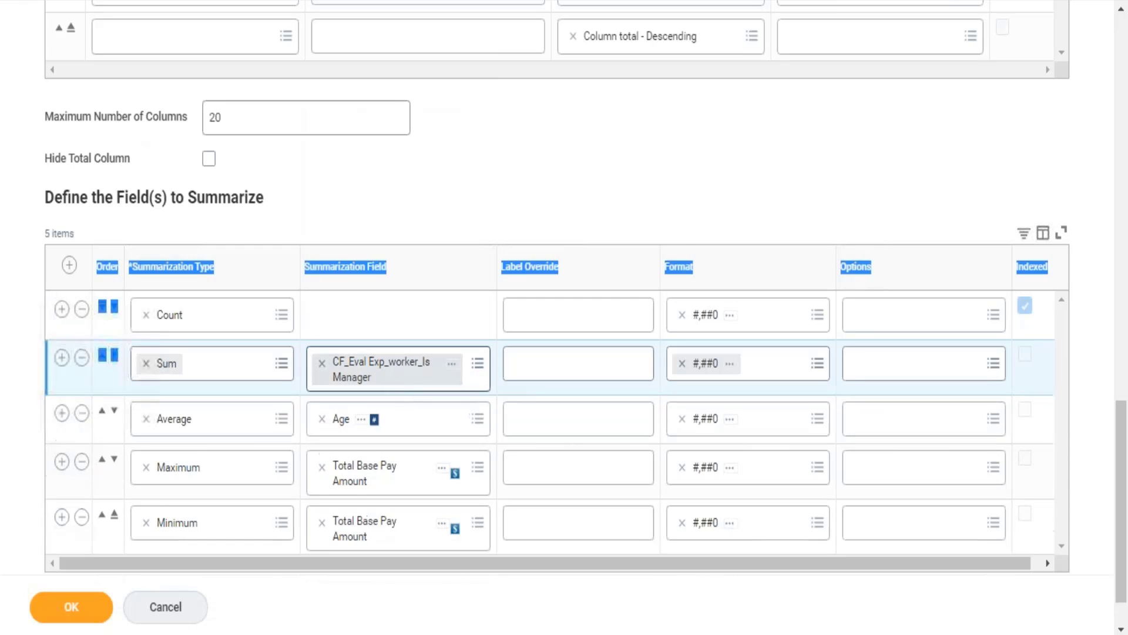
{"action": "left_click", "coordinate": [452, 365]}
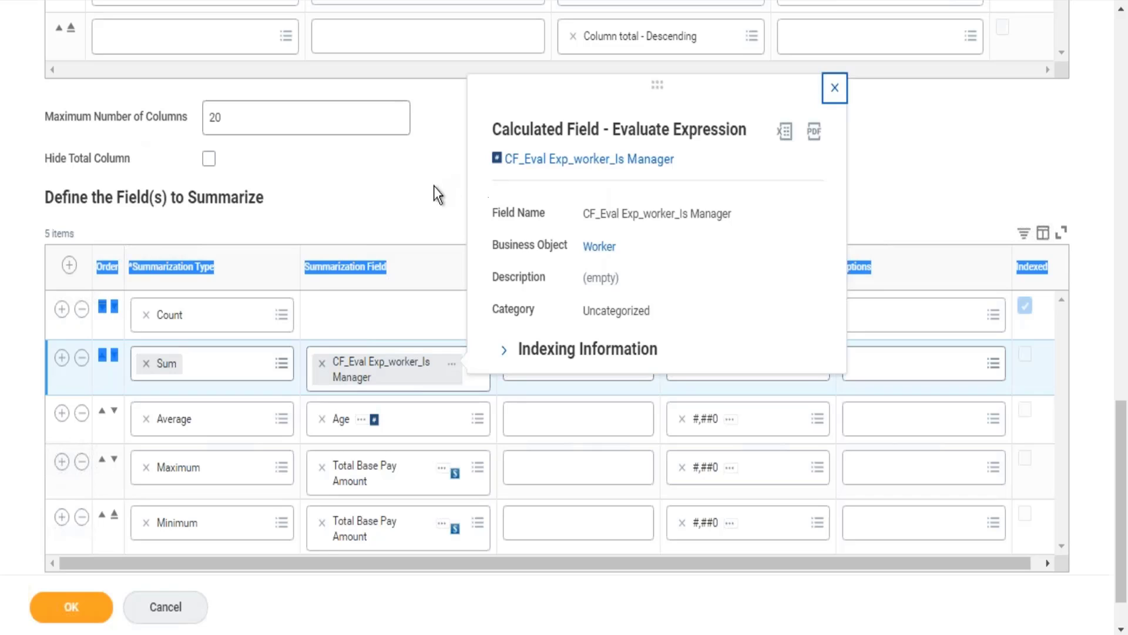
{"action": "left_click", "coordinate": [404, 204]}
Step: Override the Sum row's label with Manager Count, and save and run the report
{"action": "left_click", "coordinate": [541, 357]}
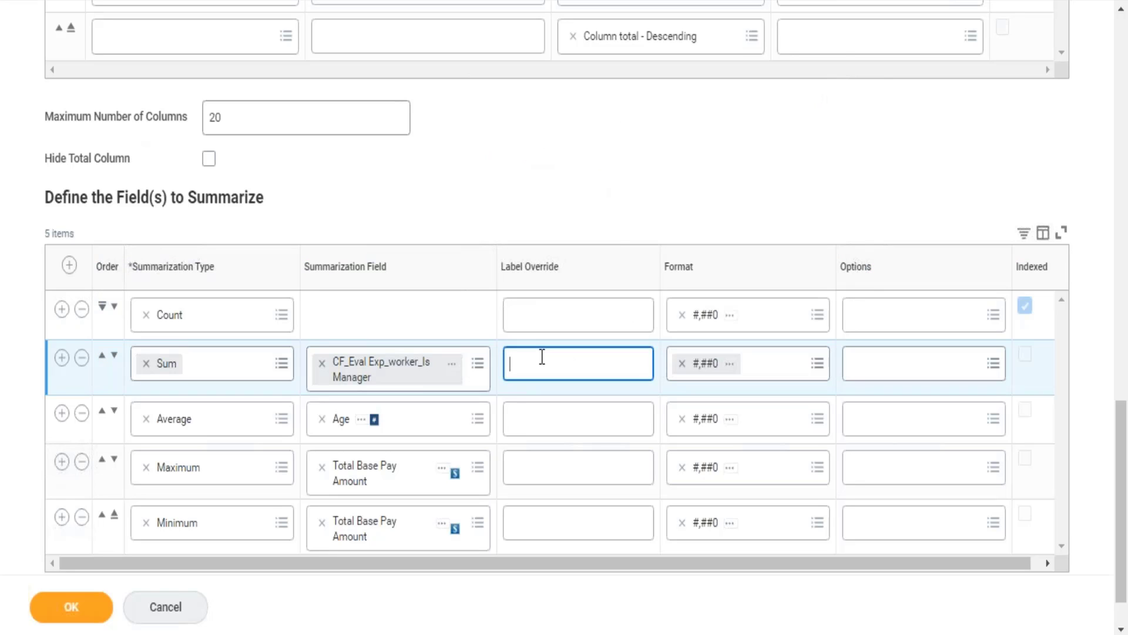
{"action": "type", "text": "Manager Count"}
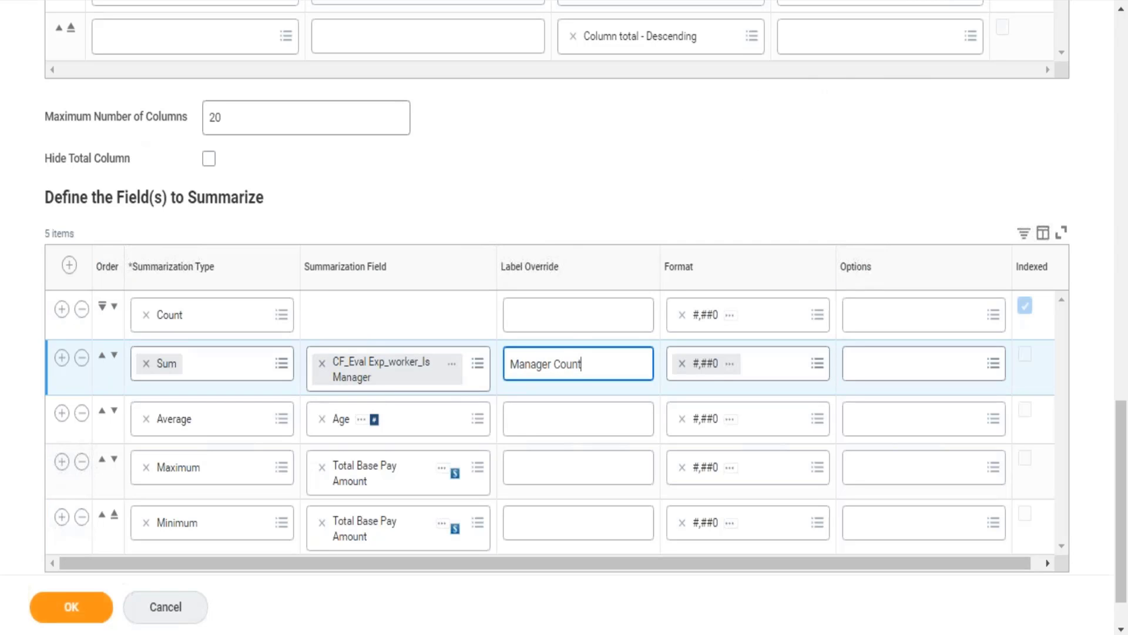
{"action": "left_click", "coordinate": [86, 616]}
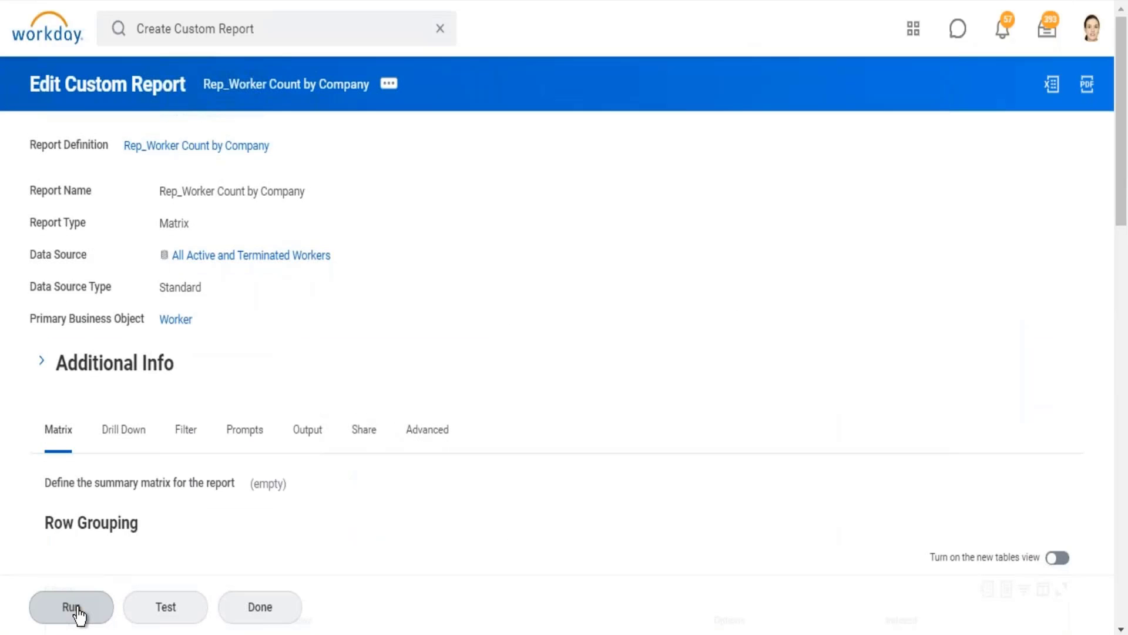
{"action": "left_click", "coordinate": [76, 607]}
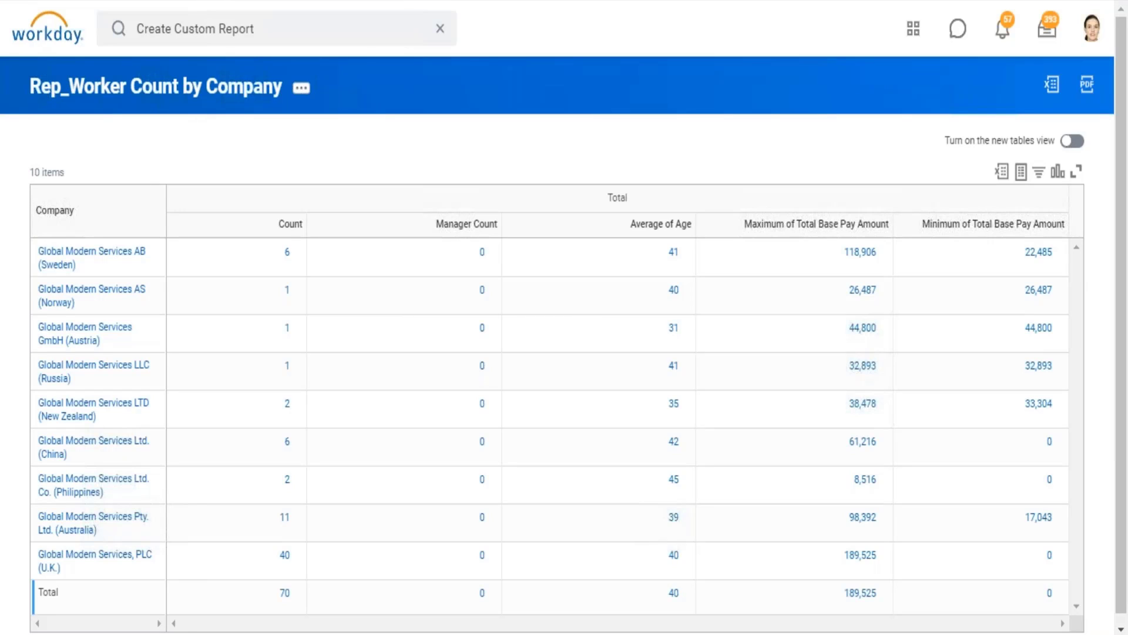
Step: View the report definition and open the calculated field CF_Eval Exp_worker_Is Manager used for the manager count
{"action": "left_click", "coordinate": [174, 88]}
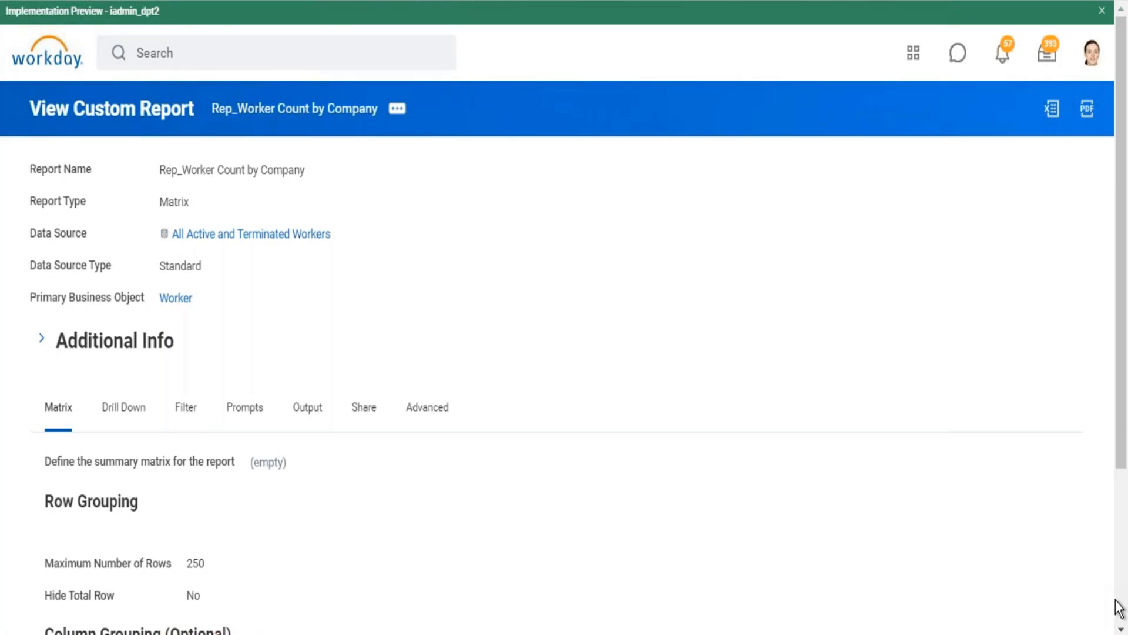
{"action": "scroll", "coordinate": [1120, 608], "scroll_direction": "down", "scroll_amount": 3}
{"action": "scroll", "coordinate": [1122, 615], "scroll_direction": "down", "scroll_amount": 10}
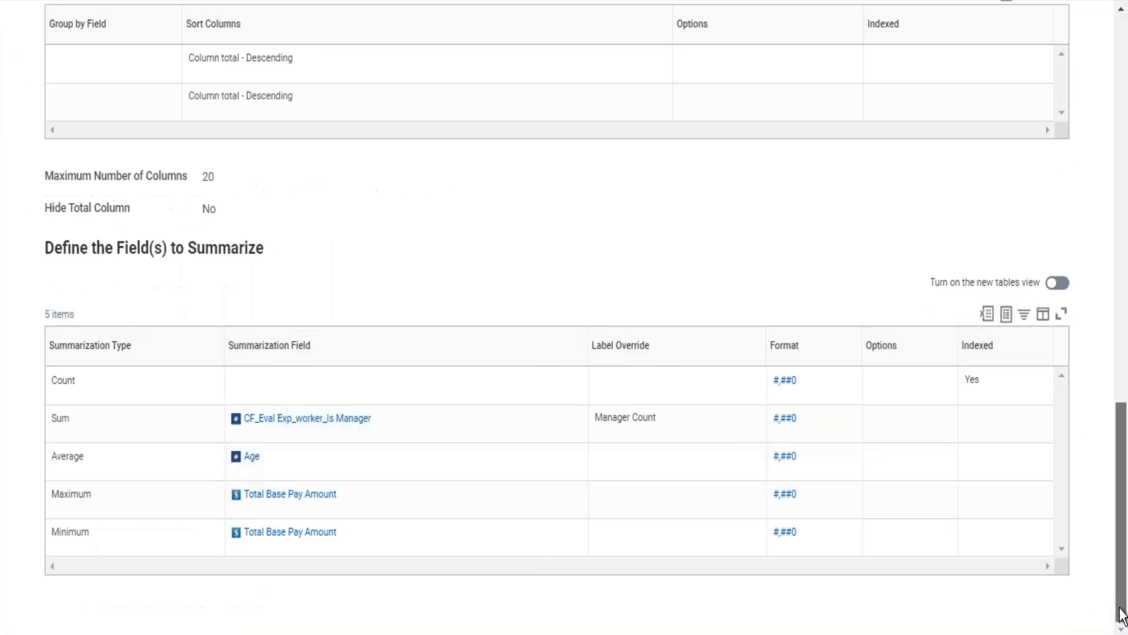
{"action": "left_click", "coordinate": [303, 430]}
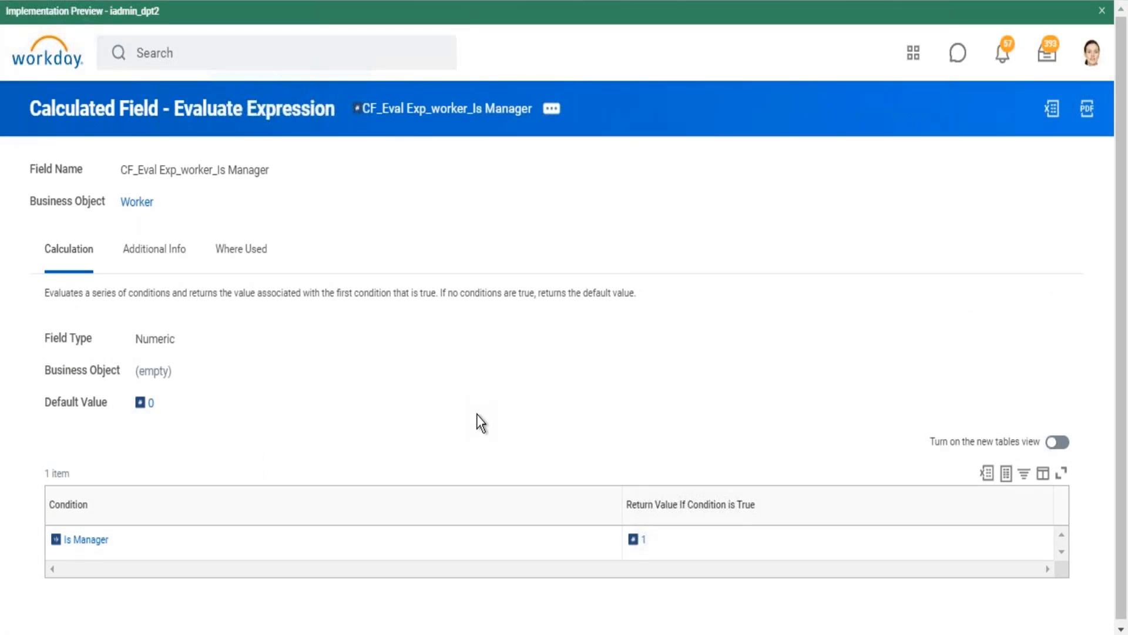
Step: Examine the description of the Is Manager condition field, close its details and return to the report results
{"action": "mouse_move", "coordinate": [116, 544]}
{"action": "left_click", "coordinate": [120, 540]}
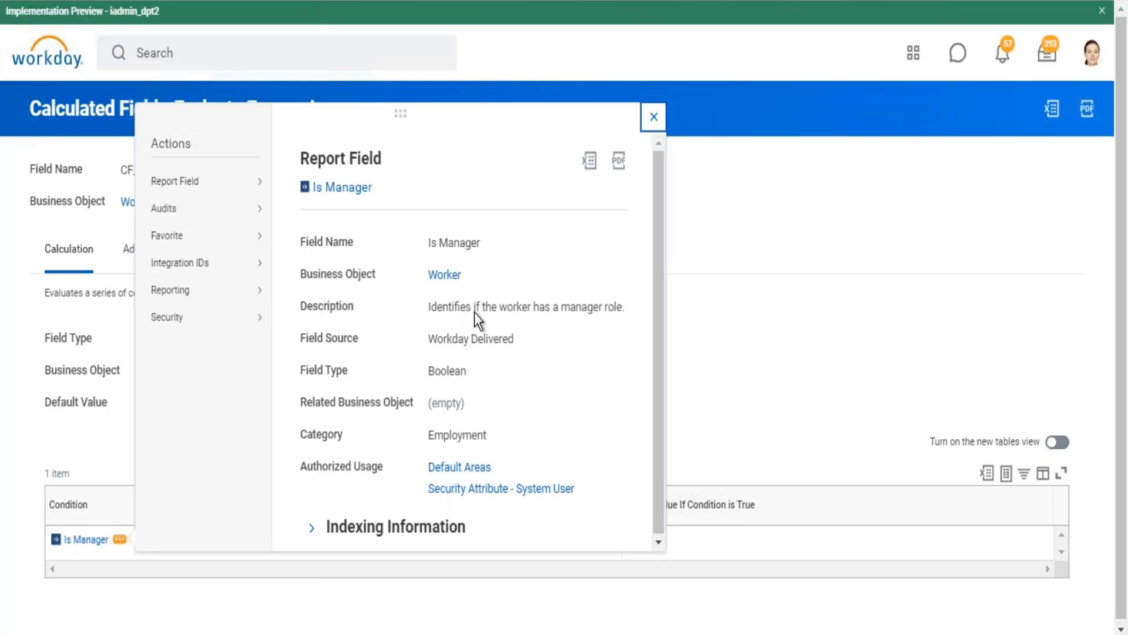
{"action": "left_click_drag", "start_coordinate": [499, 307], "coordinate": [625, 307]}
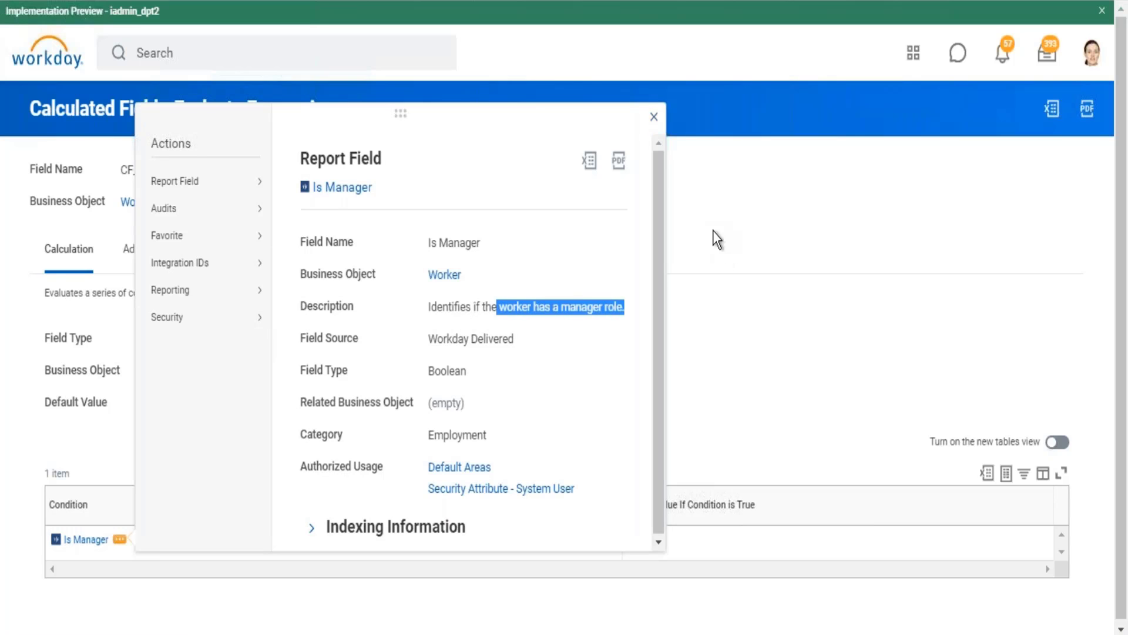
{"action": "left_click", "coordinate": [654, 117]}
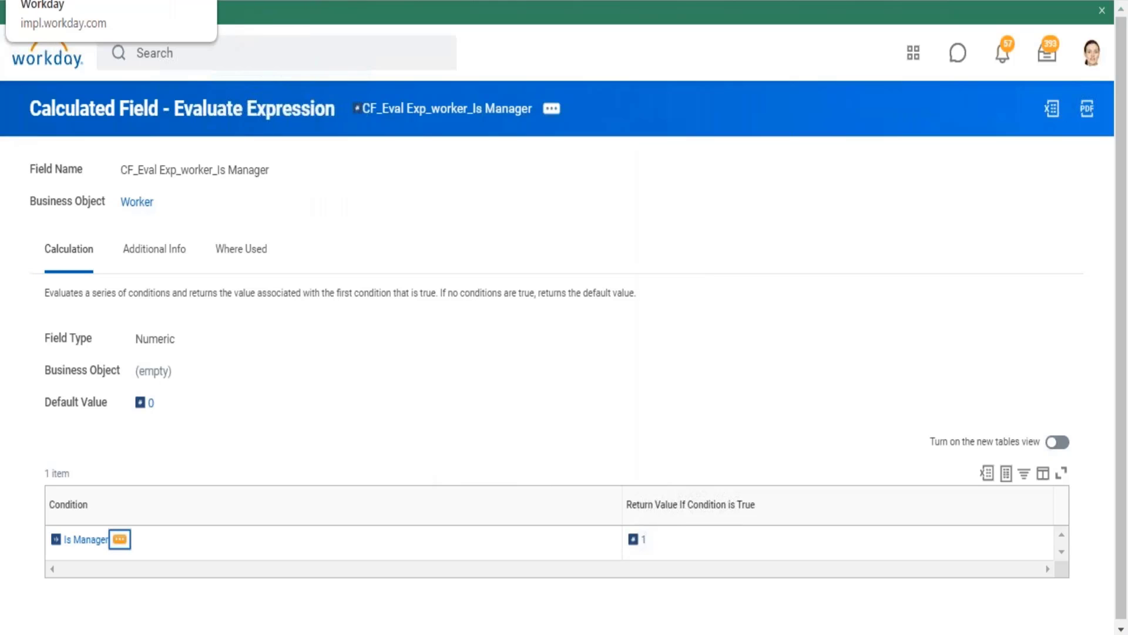
{"action": "left_click", "coordinate": [112, 2]}
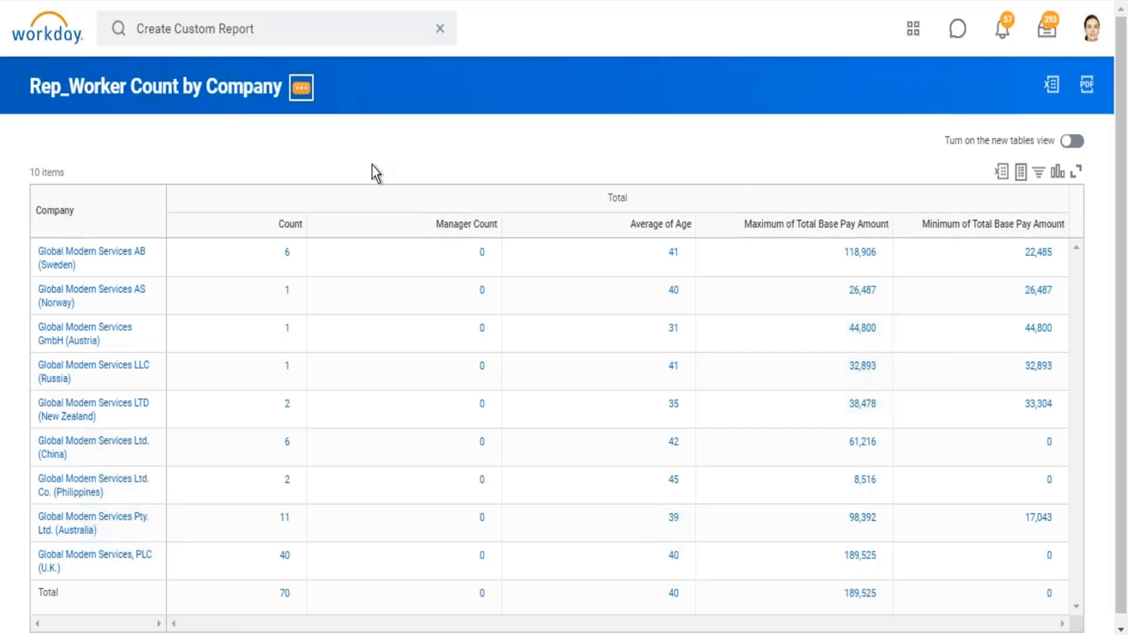
Step: Open the report definition for editing and remove Global Modern Services AS (Norway) from the Company filter's comparison values
{"action": "key", "text": "Return"}
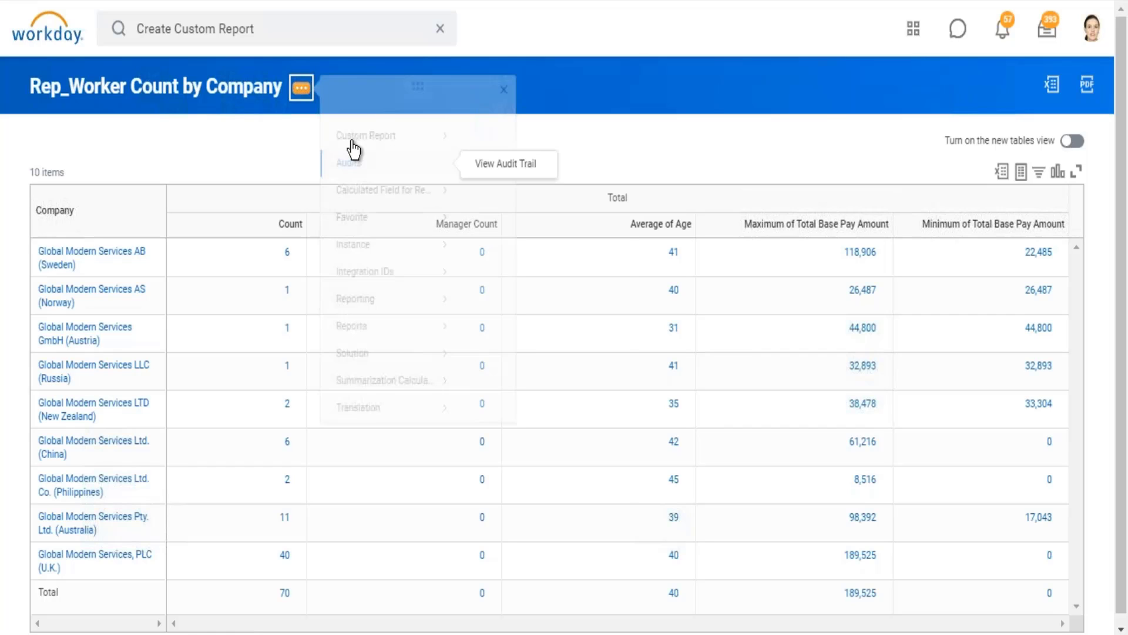
{"action": "mouse_move", "coordinate": [373, 151]}
{"action": "left_click", "coordinate": [481, 153]}
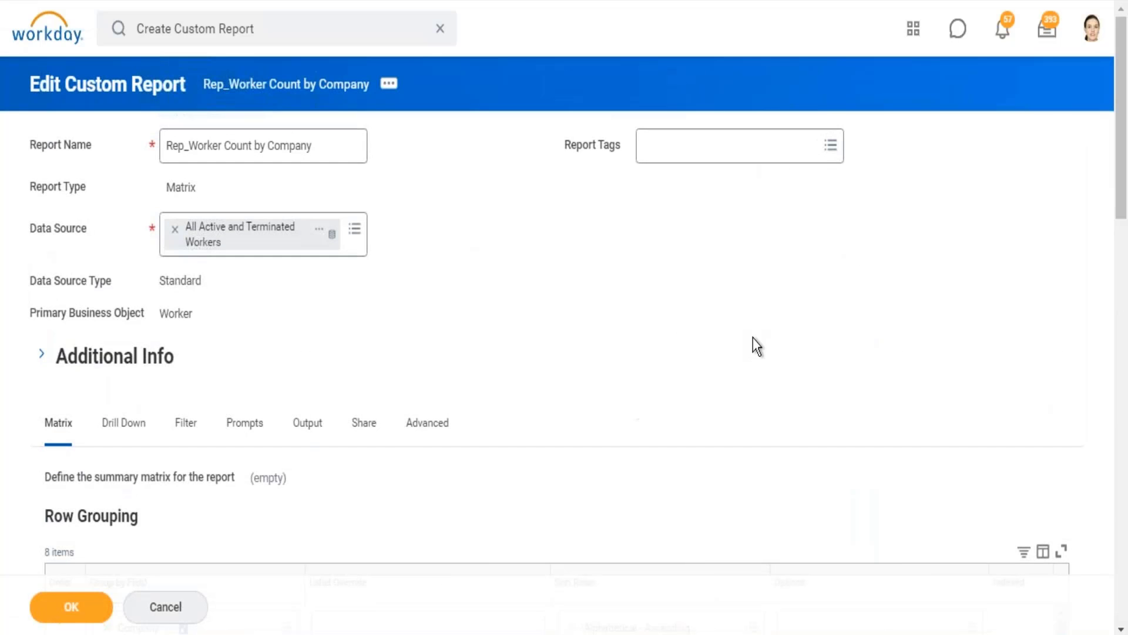
{"action": "left_click", "coordinate": [185, 422]}
{"action": "scroll", "coordinate": [460, 623], "scroll_direction": "down", "scroll_amount": 5}
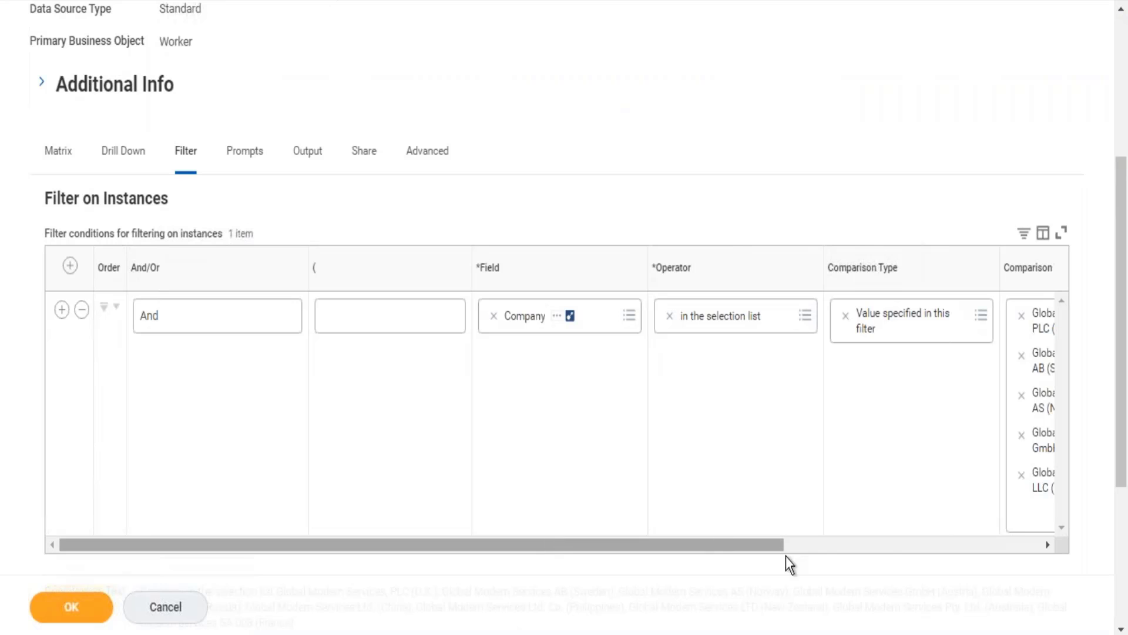
{"action": "left_click", "coordinate": [868, 544]}
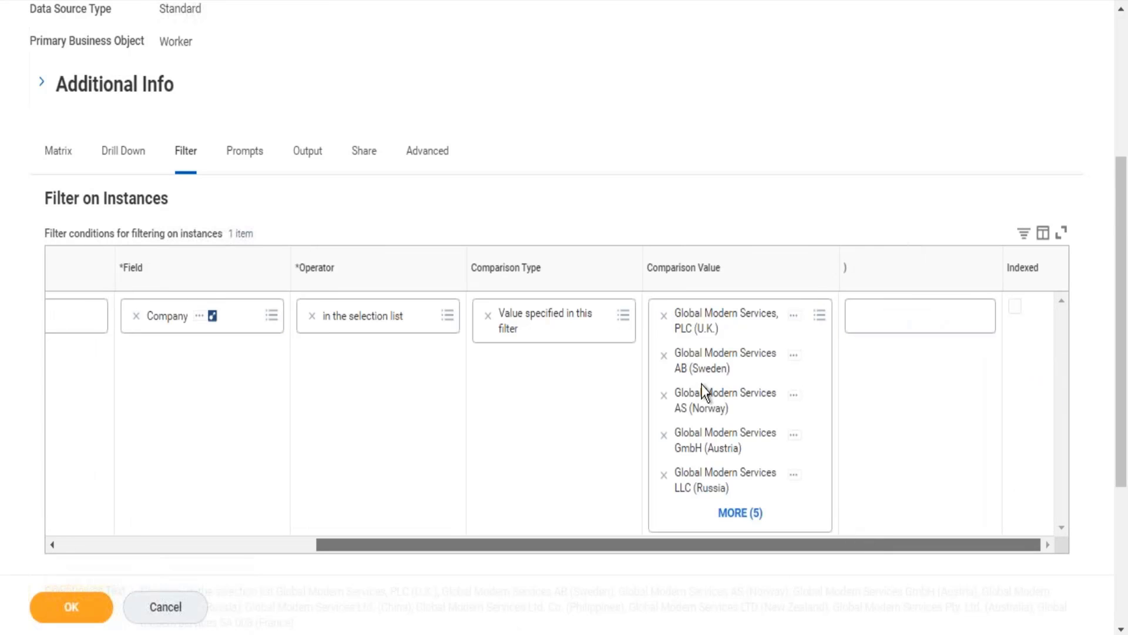
{"action": "left_click", "coordinate": [664, 394]}
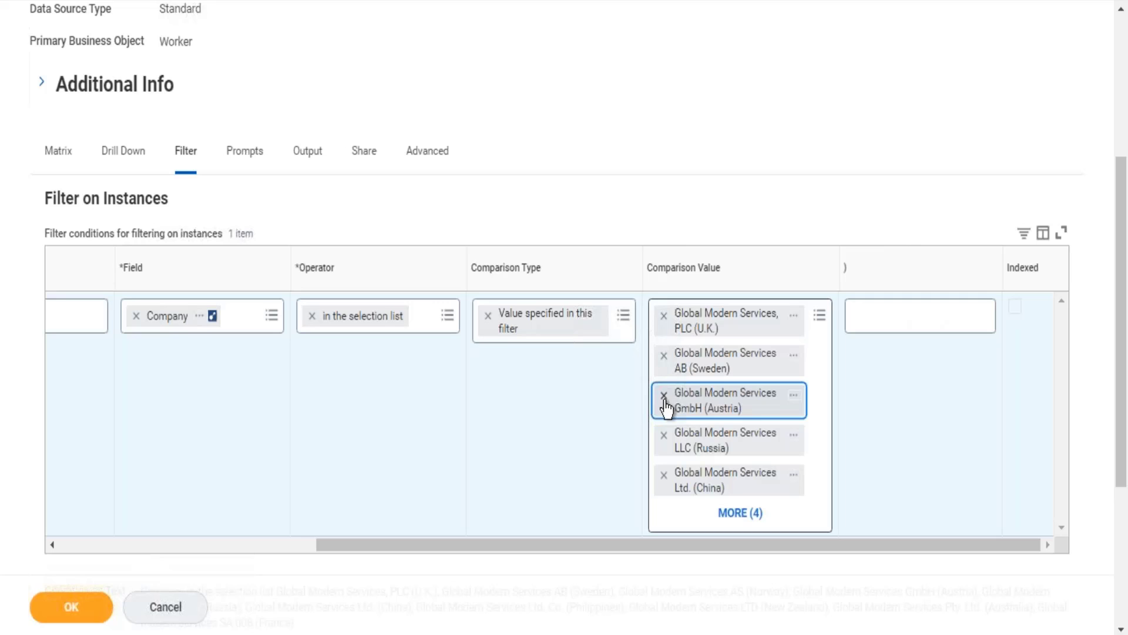
Step: Search the Company filter's comparison values for "global modern services"
{"action": "left_click", "coordinate": [820, 317]}
{"action": "type", "text": "glob"}
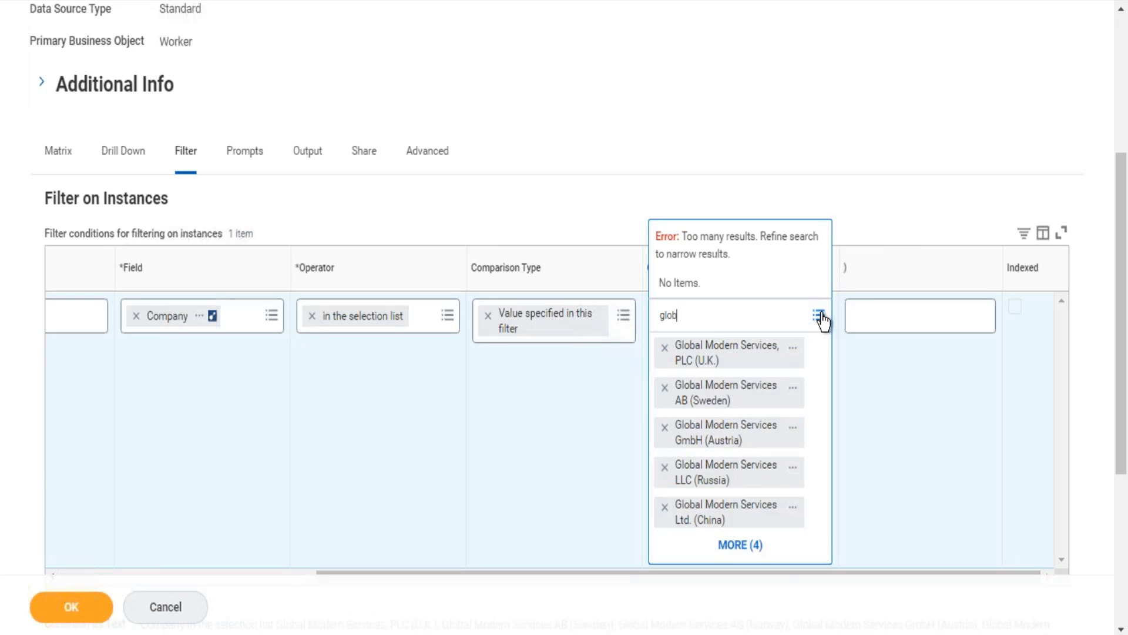
{"action": "type", "text": "al modern services"}
{"action": "key", "text": "Return"}
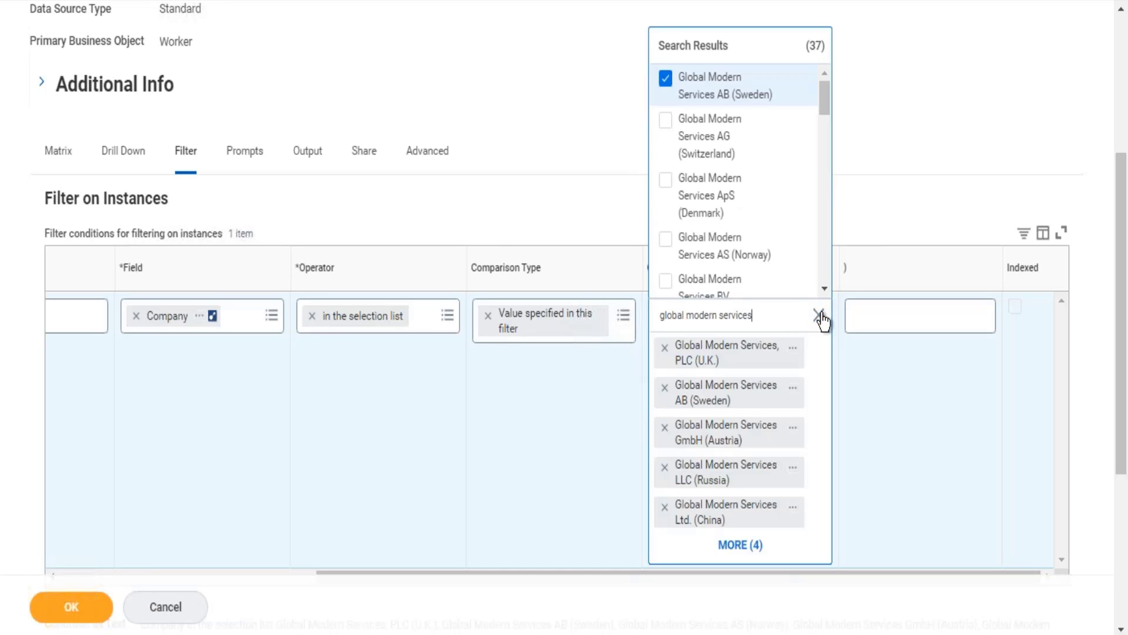
Step: Add GMS USA Global Modern Services, Inc. (USA) to the Company filter's comparison values, and save and run the report
{"action": "key", "text": "Up"}
{"action": "key", "text": "Up"}
{"action": "key", "text": "Up"}
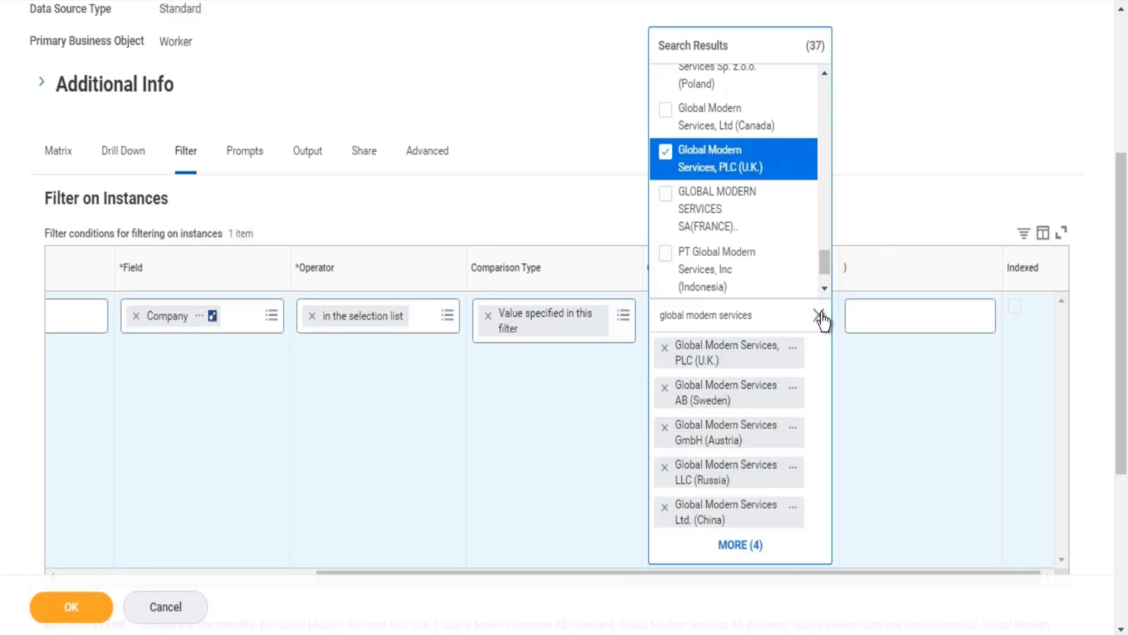
{"action": "key", "text": "Up"}
{"action": "key", "text": "Up"}
{"action": "key", "text": "Up"}
{"action": "key", "text": "Up"}
{"action": "key", "text": "Up"}
{"action": "key", "text": "Up"}
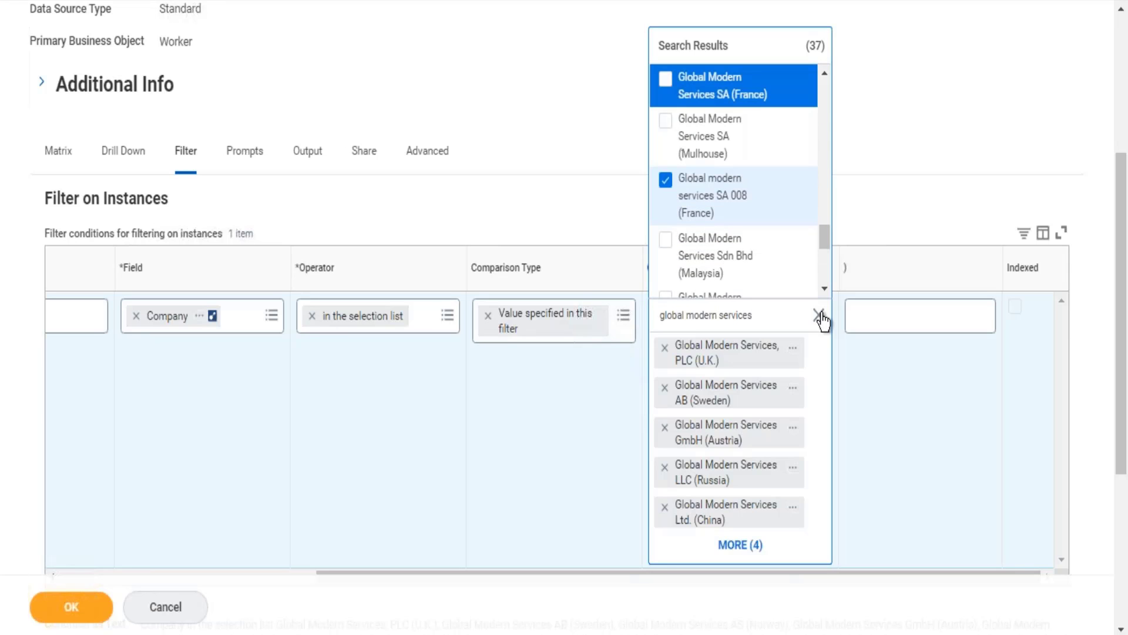
{"action": "key", "text": "Up"}
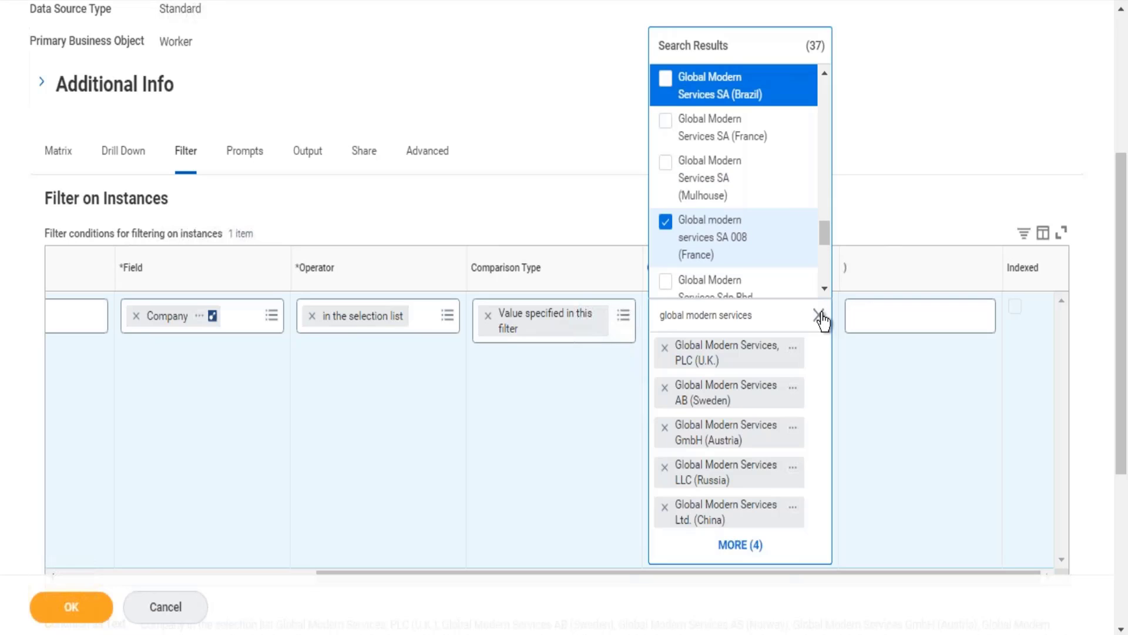
{"action": "key", "text": "Up"}
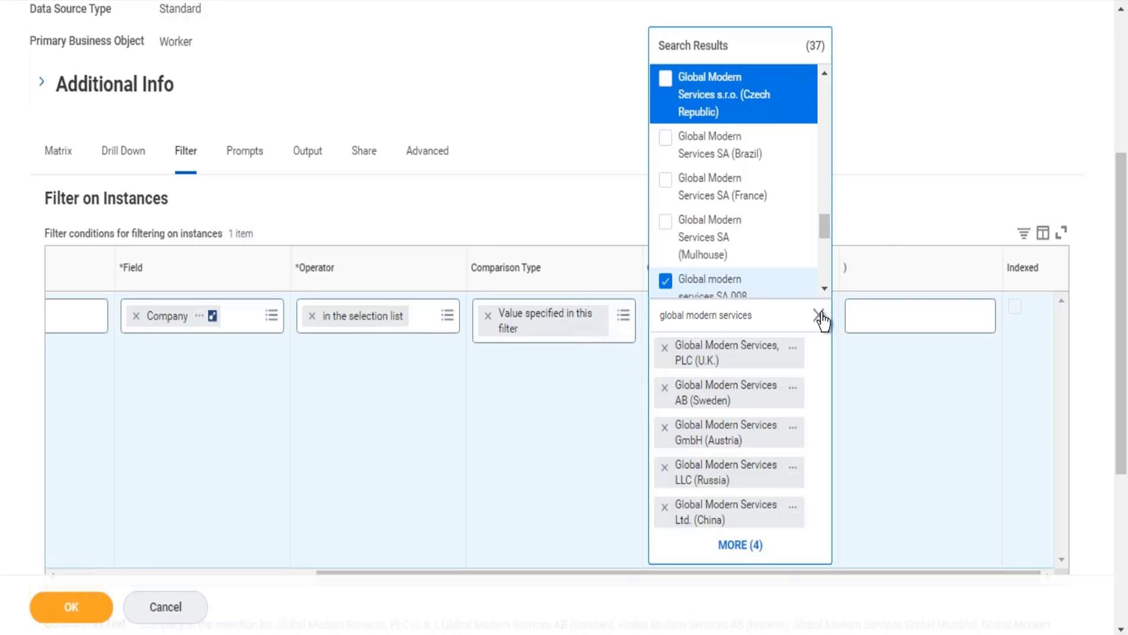
{"action": "key", "text": "Up"}
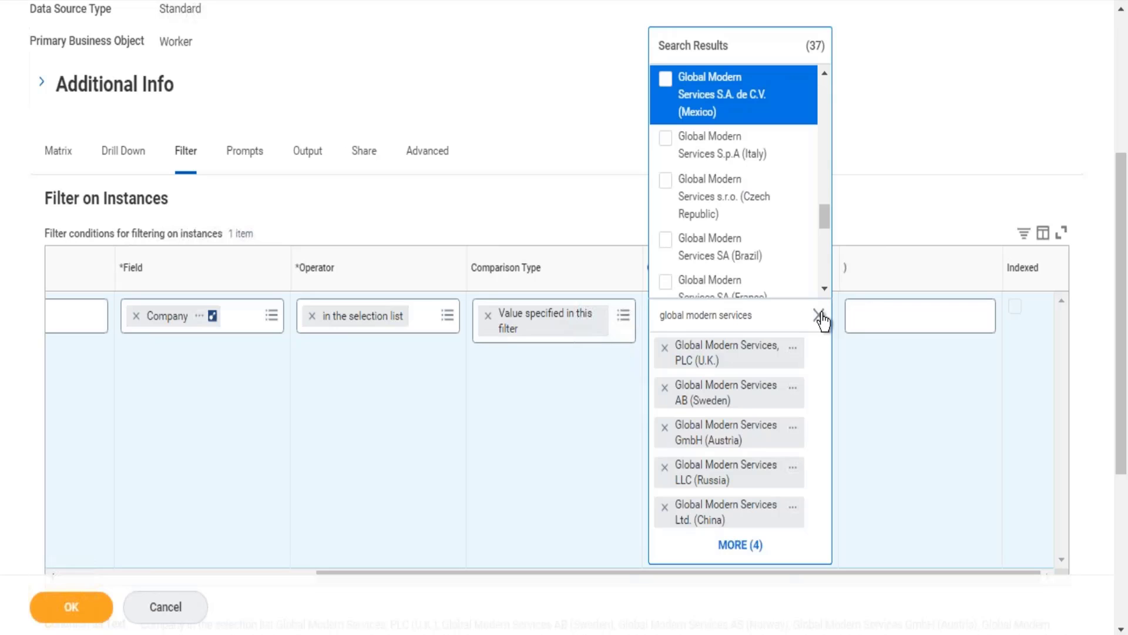
{"action": "key", "text": "Up"}
{"action": "key", "text": "Down"}
{"action": "key", "text": "Down"}
{"action": "key", "text": "Down"}
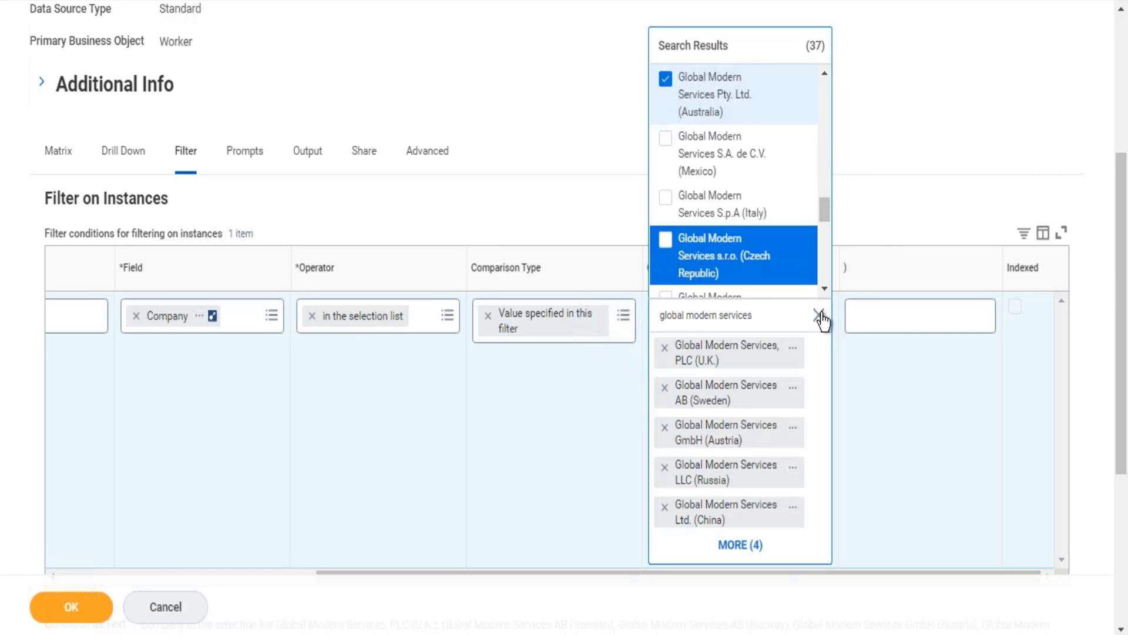
{"action": "key", "text": "Down"}
{"action": "key", "text": "Down"}
{"action": "key", "text": "Down"}
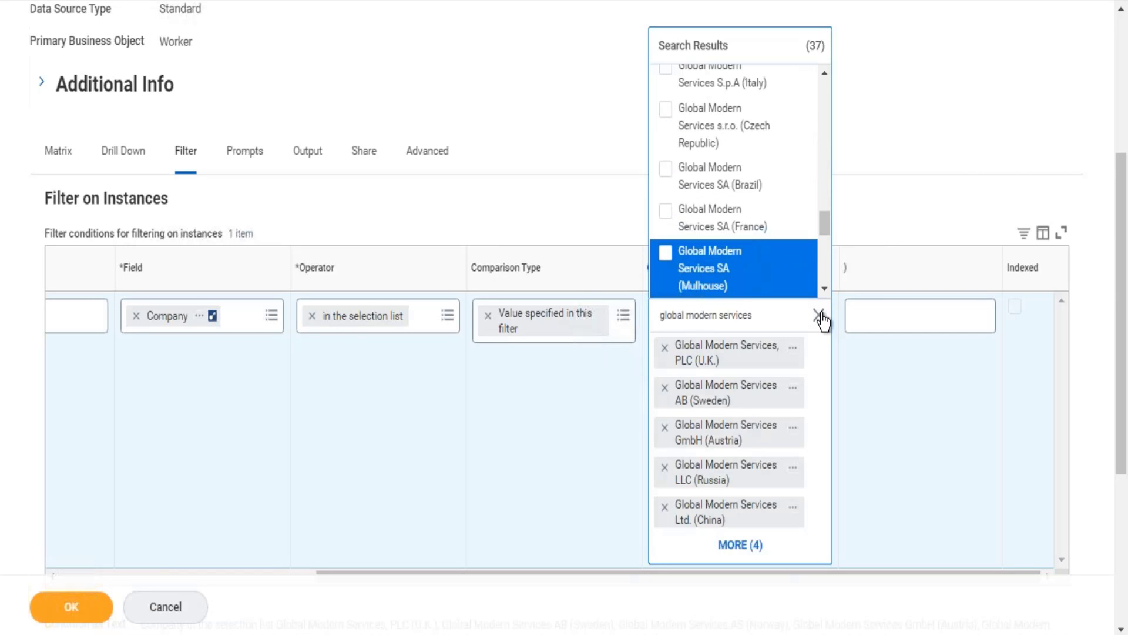
{"action": "key", "text": "Down"}
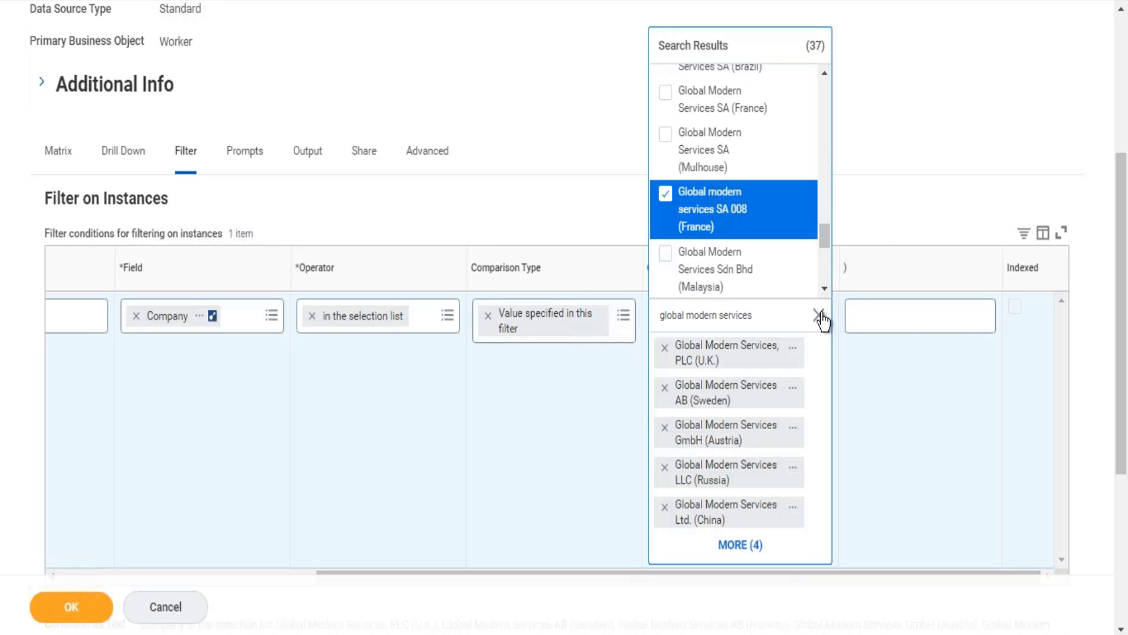
{"action": "key", "text": "space"}
{"action": "key", "text": "Down"}
{"action": "key", "text": "Down"}
{"action": "key", "text": "Down"}
{"action": "key", "text": "Down"}
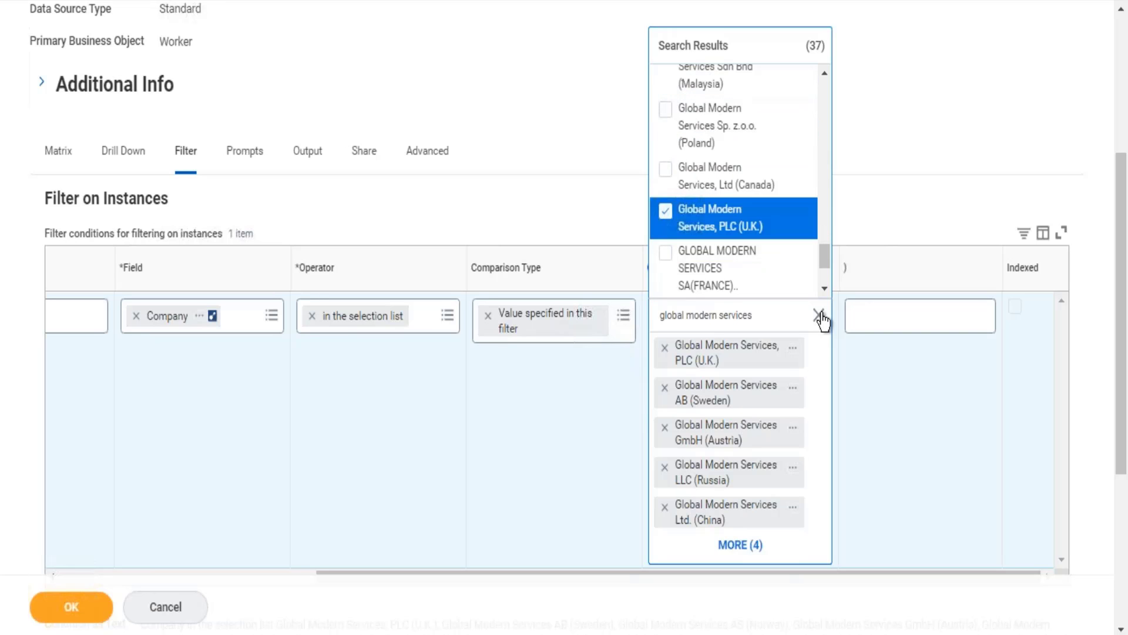
{"action": "key", "text": "Down"}
{"action": "key", "text": "Down"}
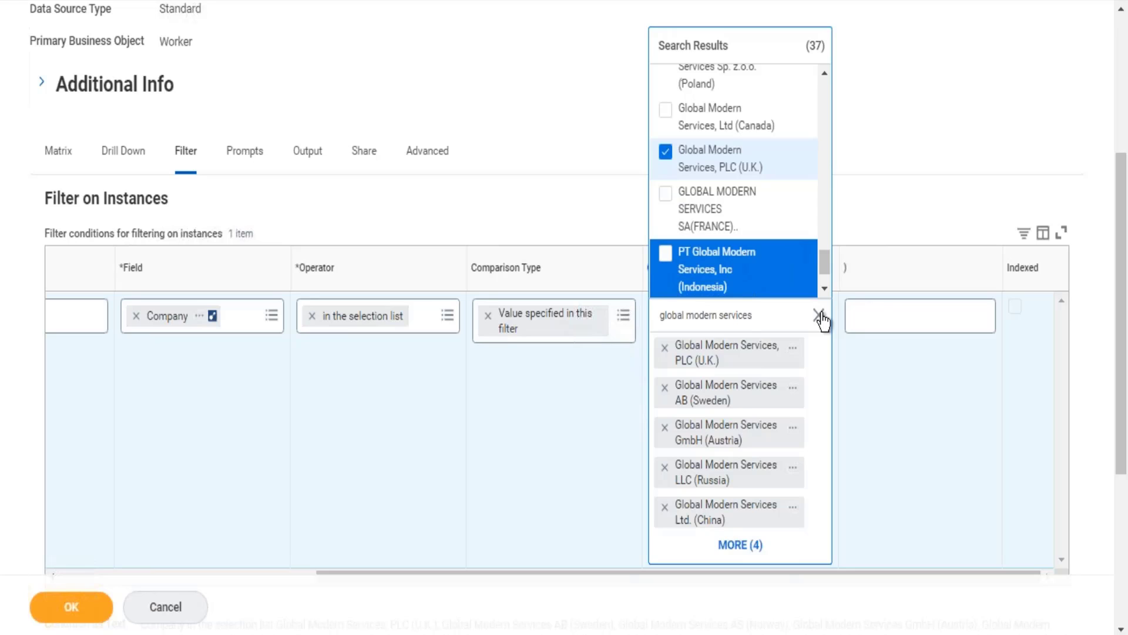
{"action": "key", "text": "Down"}
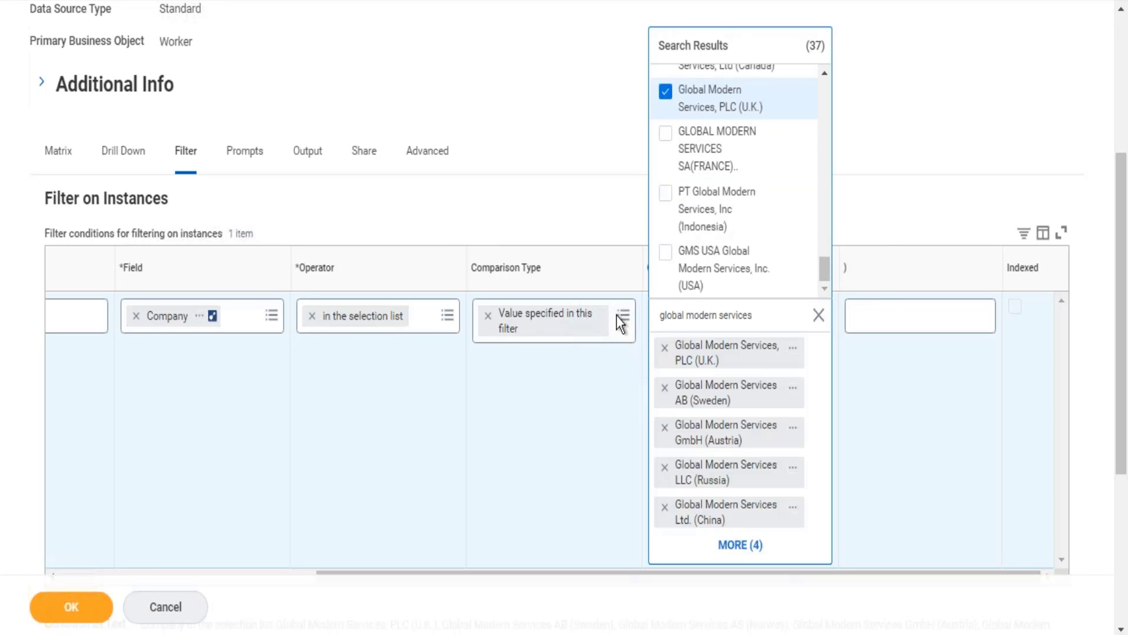
{"action": "left_click", "coordinate": [674, 259]}
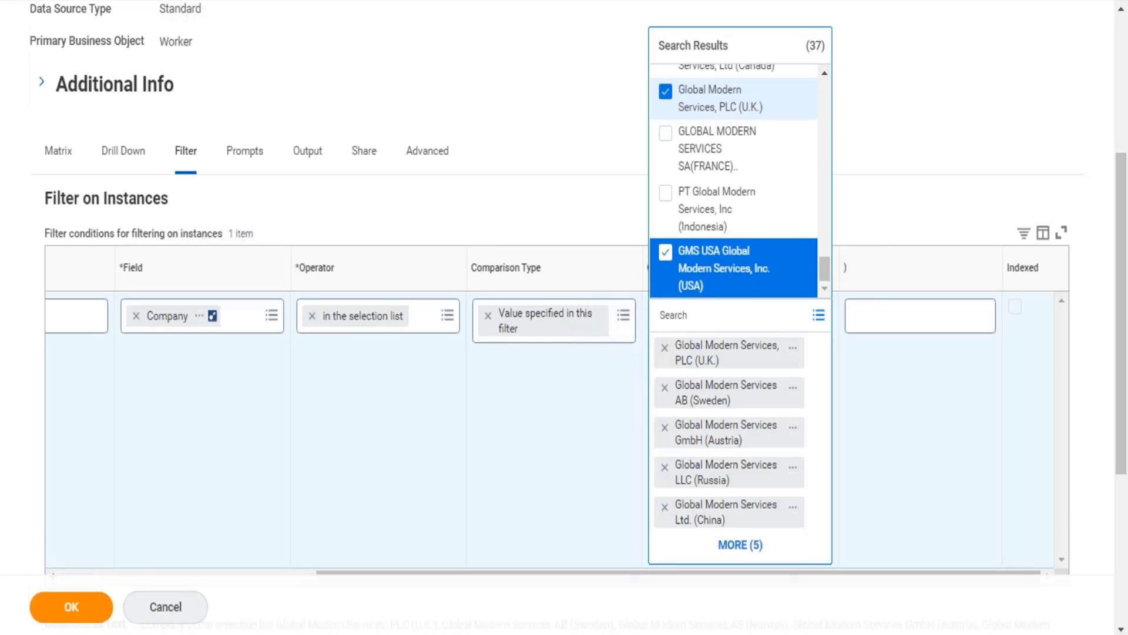
{"action": "left_click", "coordinate": [71, 607]}
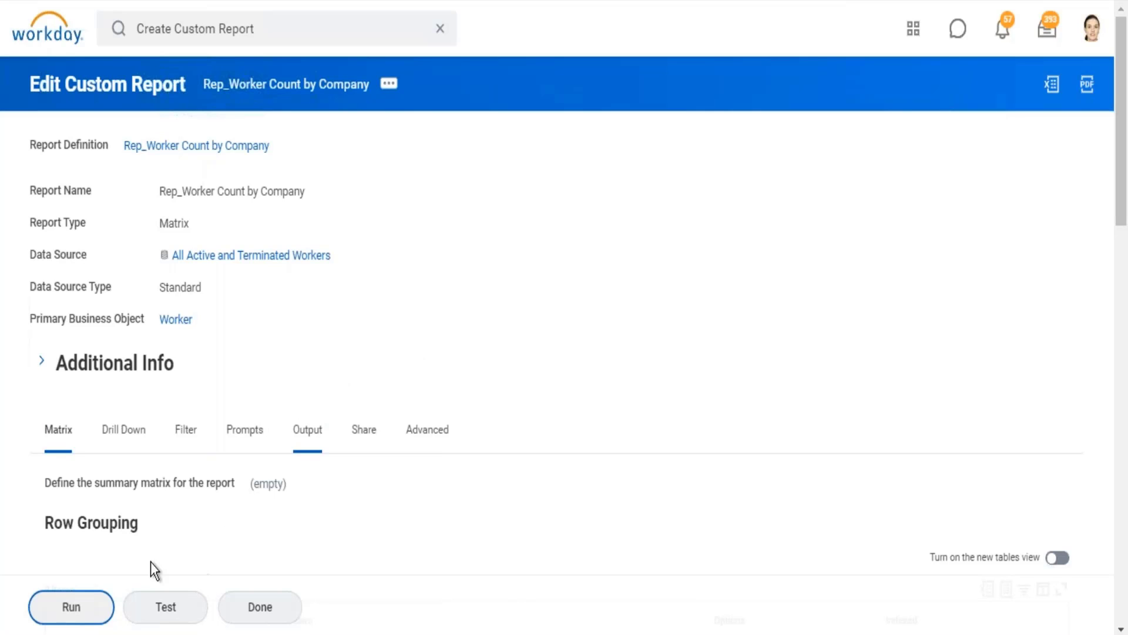
{"action": "left_click", "coordinate": [71, 606]}
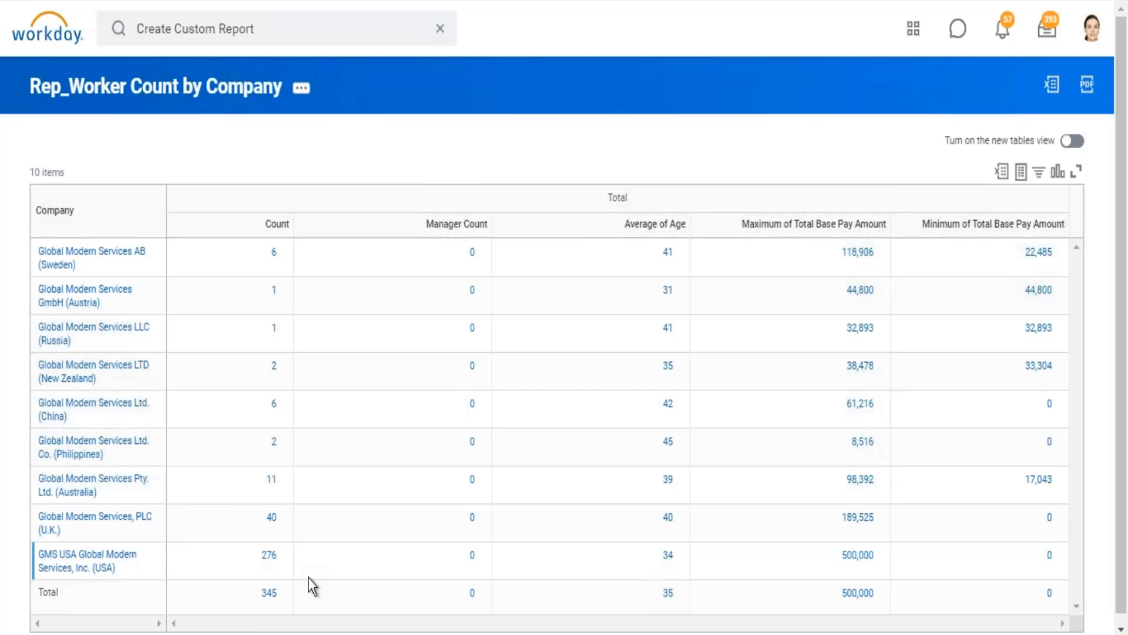
Step: Return to the calculated field CF_Eval Exp_worker_Is Manager and open it for editing
{"action": "left_click", "coordinate": [259, 0]}
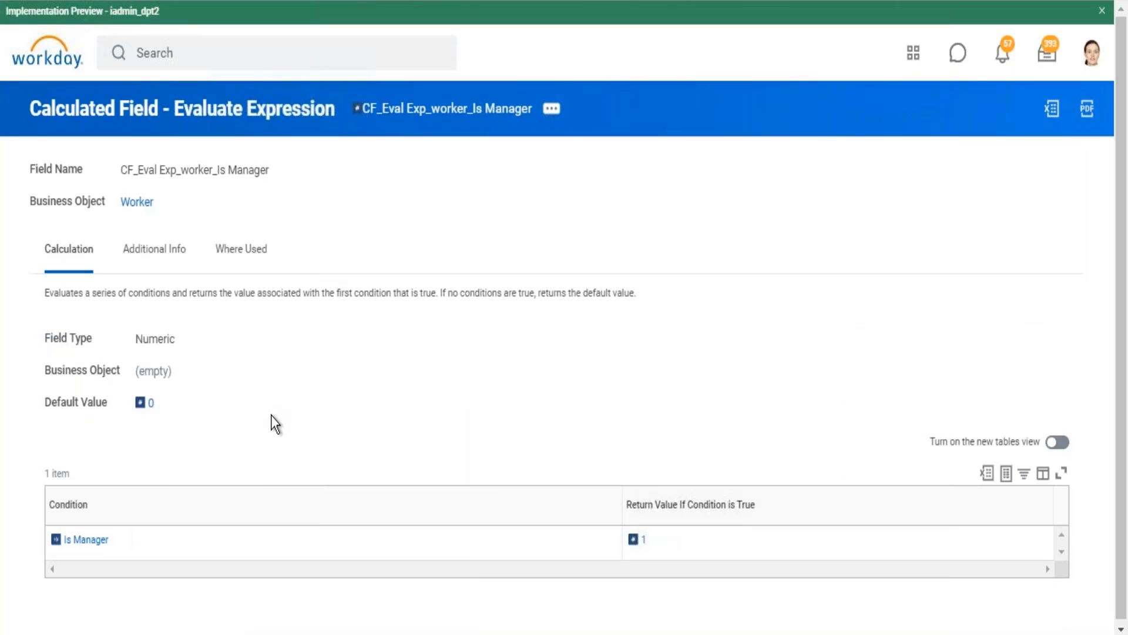
{"action": "scroll", "coordinate": [270, 415], "scroll_direction": "down", "scroll_amount": 1}
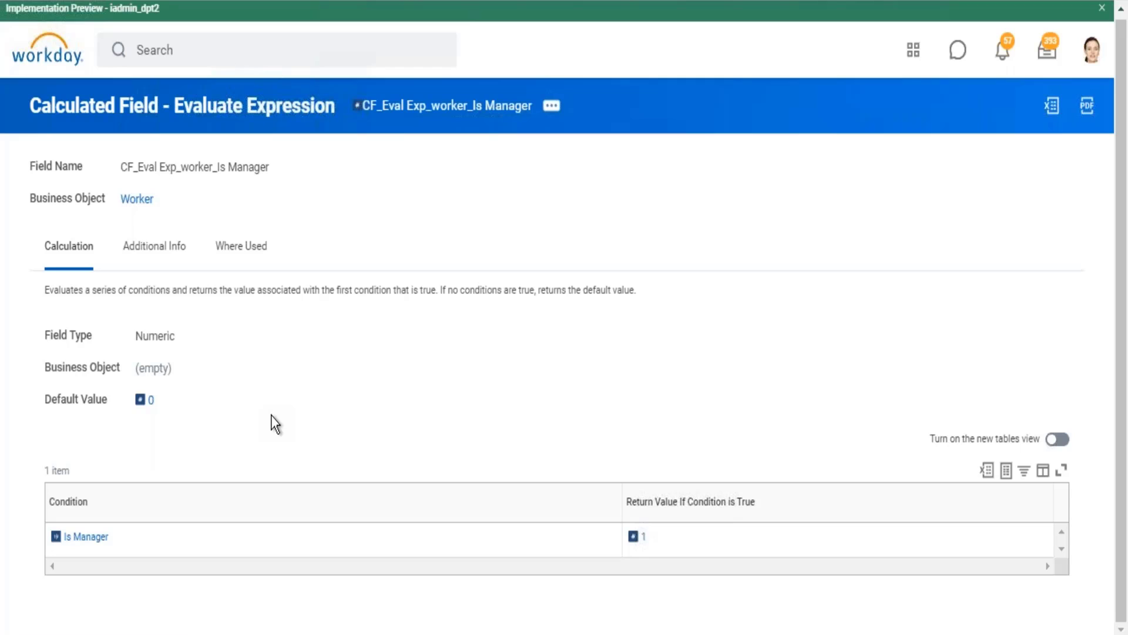
{"action": "left_click", "coordinate": [552, 107]}
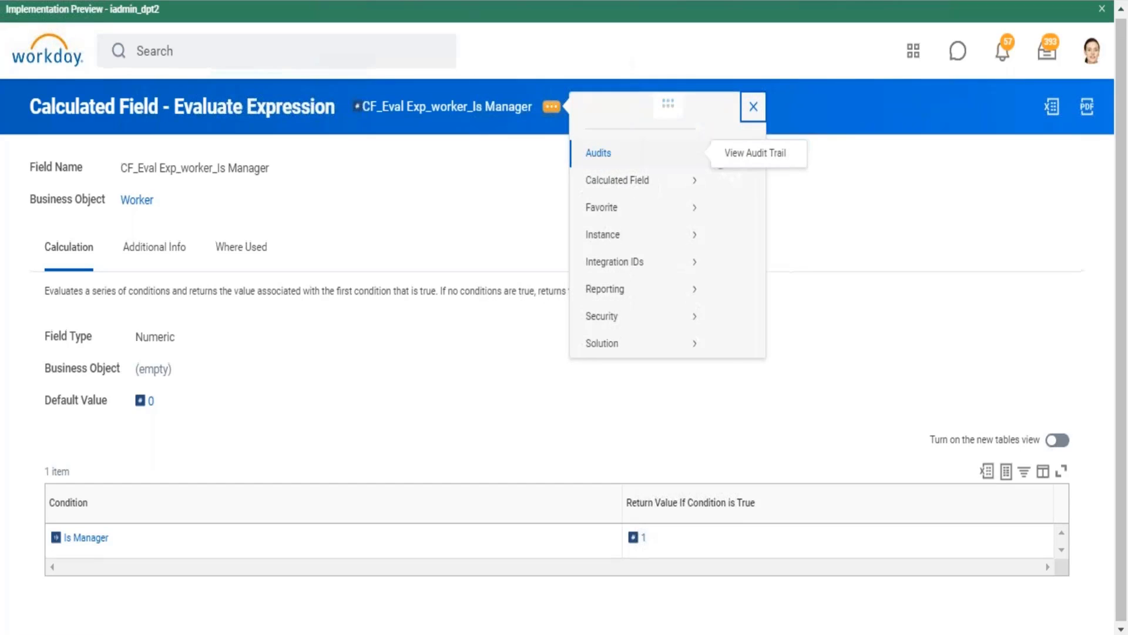
{"action": "mouse_move", "coordinate": [647, 201]}
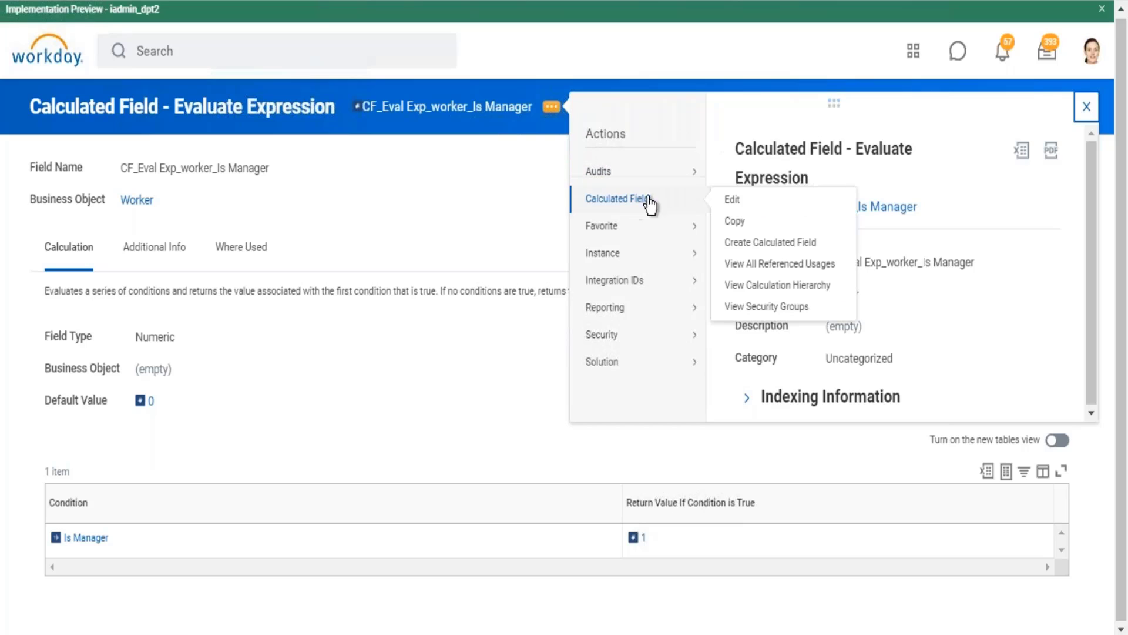
{"action": "left_click", "coordinate": [733, 201]}
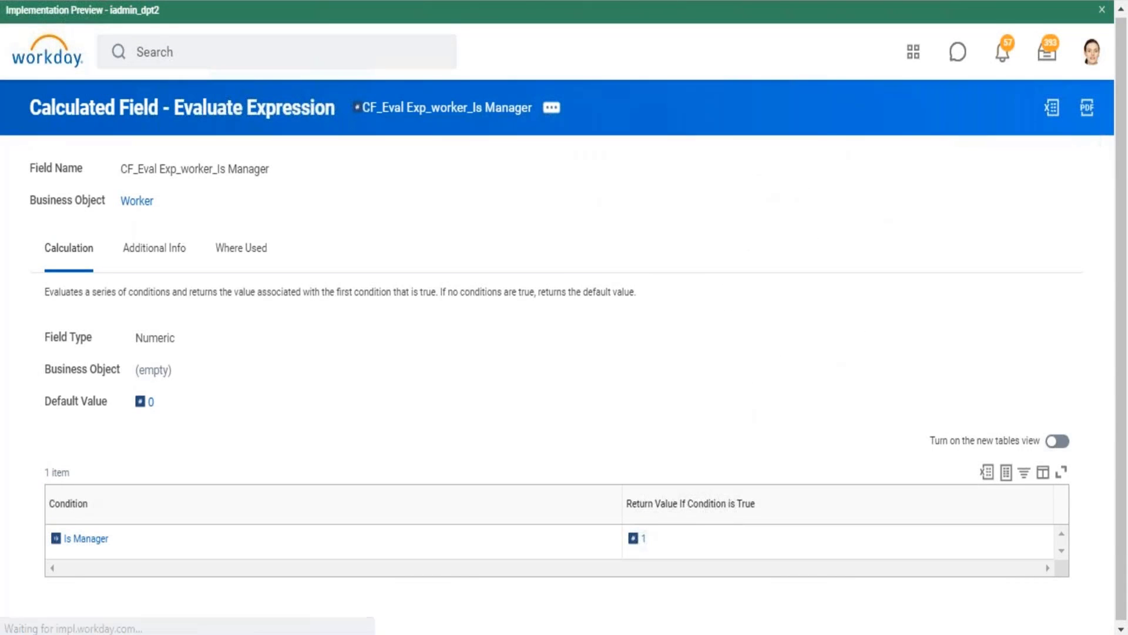
Step: Examine the Is Manager condition's field type and description in its details and close them
{"action": "scroll", "coordinate": [664, 234], "scroll_direction": "down", "scroll_amount": 2}
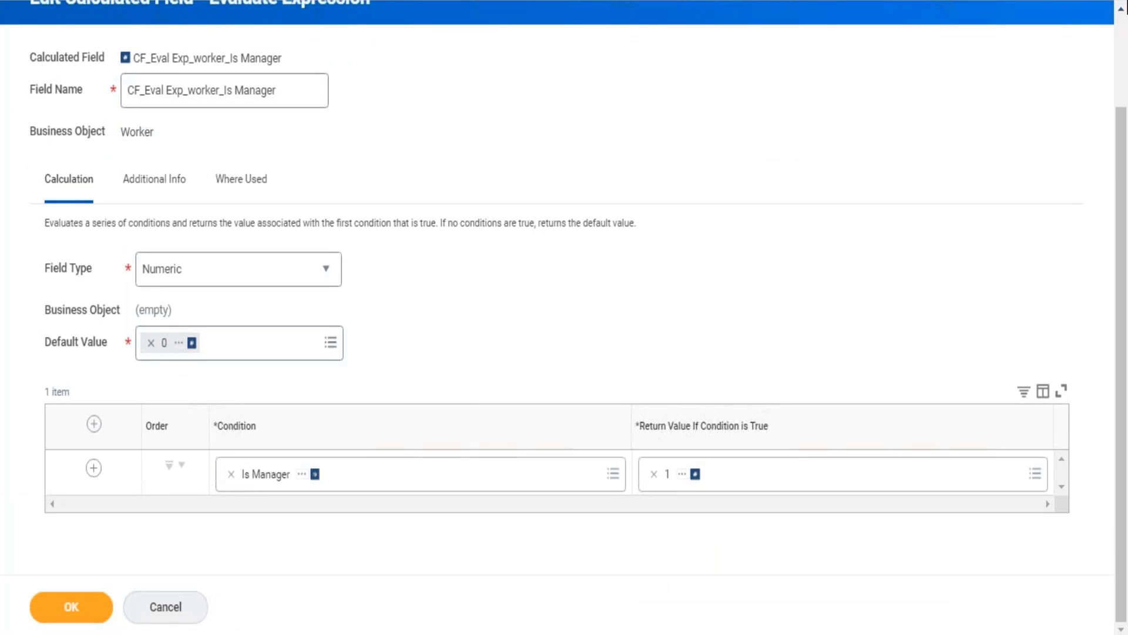
{"action": "scroll", "coordinate": [781, 294], "scroll_direction": "up", "scroll_amount": 2}
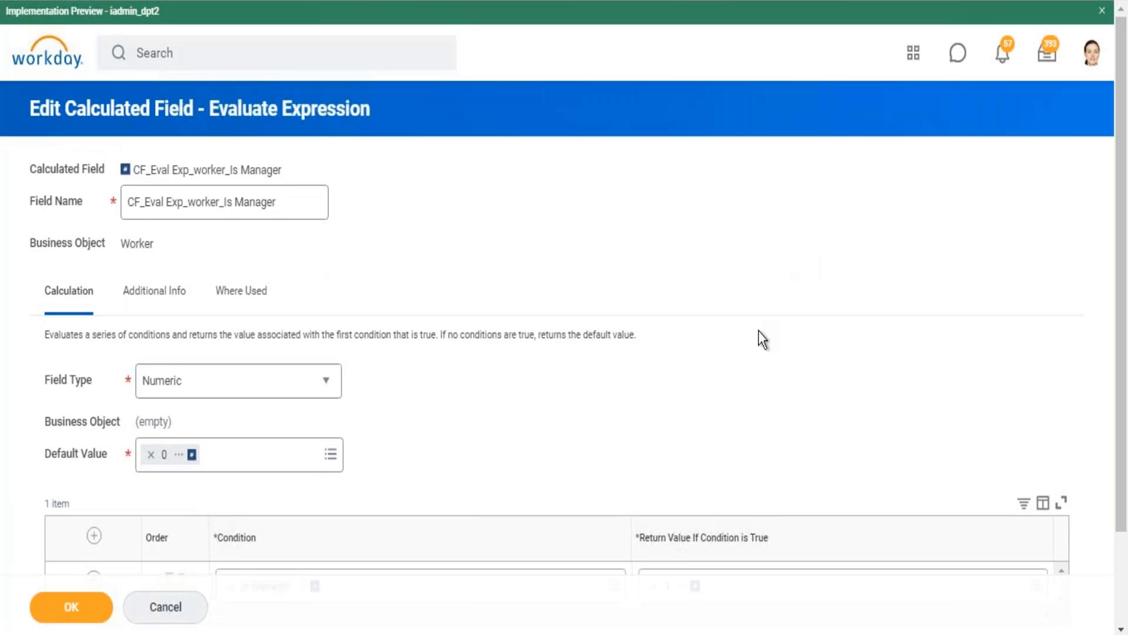
{"action": "scroll", "coordinate": [759, 332], "scroll_direction": "down", "scroll_amount": 2}
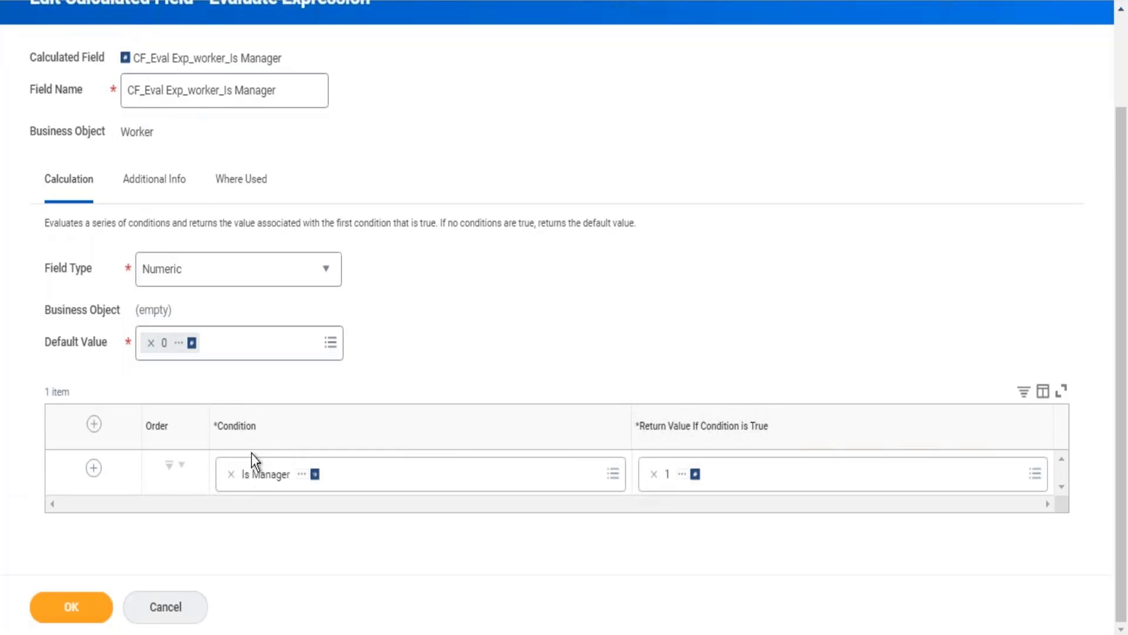
{"action": "left_click", "coordinate": [302, 475]}
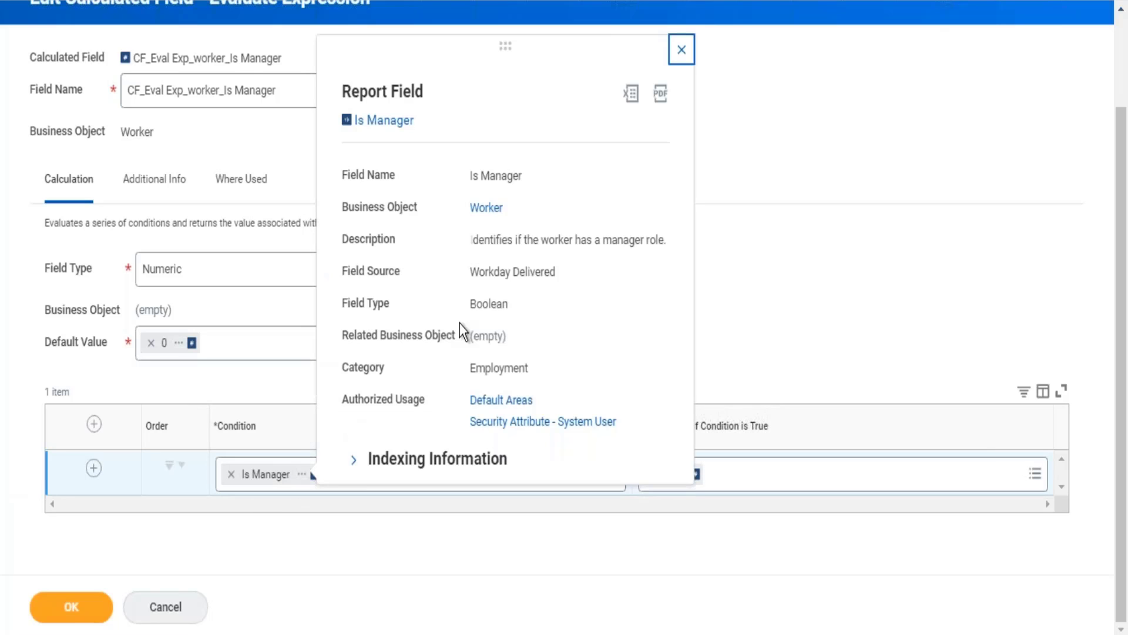
{"action": "left_click_drag", "start_coordinate": [508, 304], "coordinate": [460, 310]}
{"action": "mouse_move", "coordinate": [585, 244]}
{"action": "left_mouse_down"}
{"action": "mouse_move", "coordinate": [641, 245]}
{"action": "mouse_move", "coordinate": [601, 244]}
{"action": "left_mouse_up"}
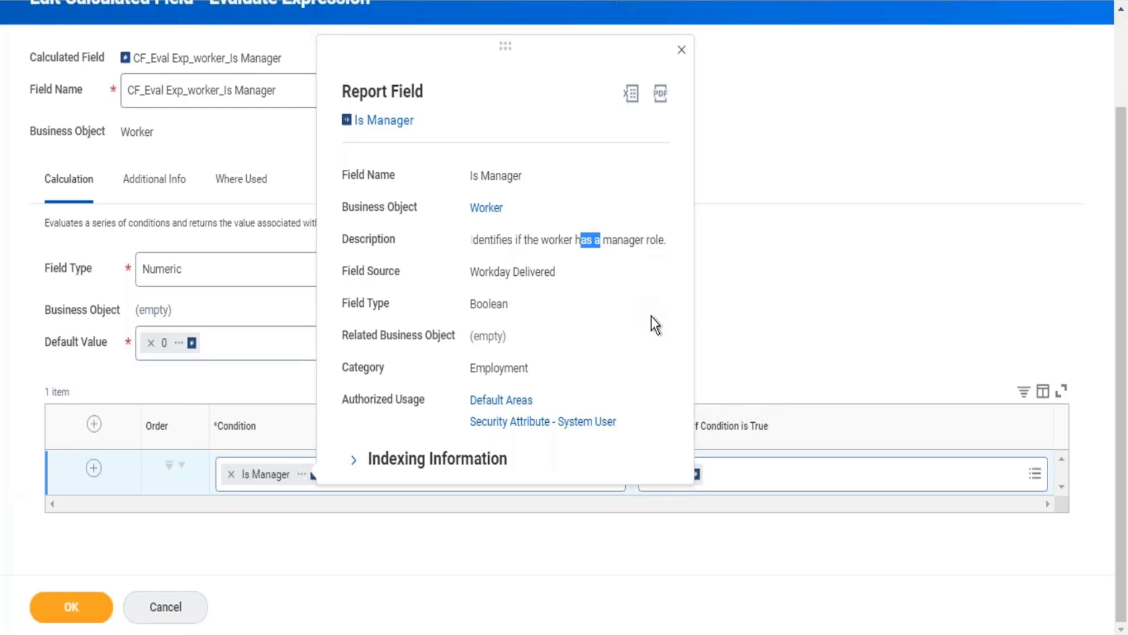
{"action": "left_click", "coordinate": [826, 277]}
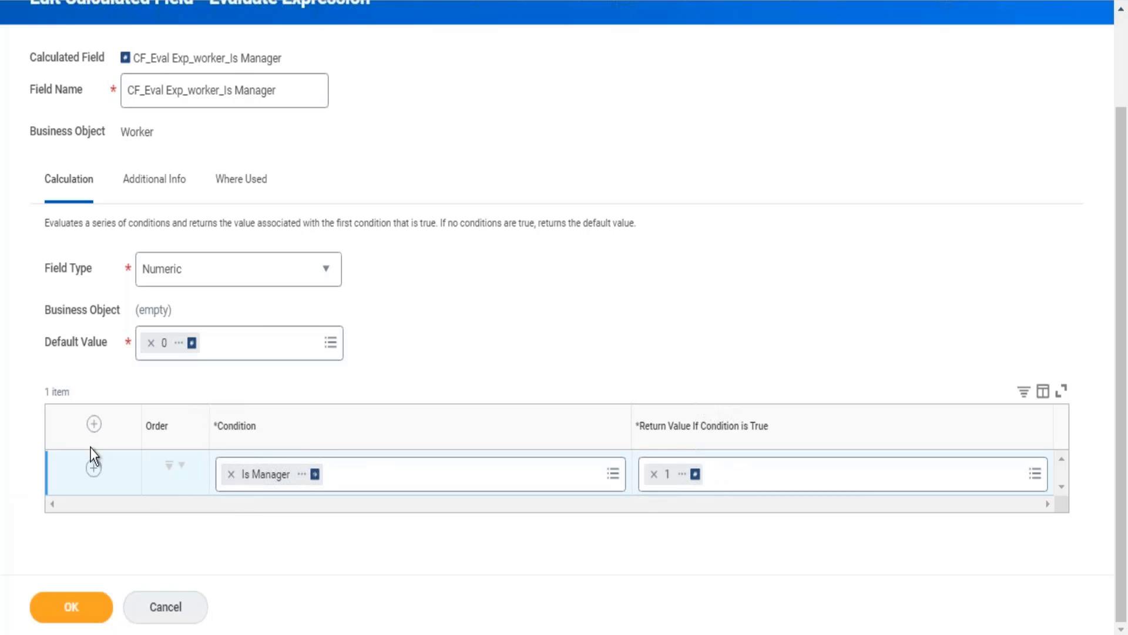
Step: Add a second condition row, remove Is Manager from the first row and search there for "international assign"
{"action": "left_click", "coordinate": [92, 470]}
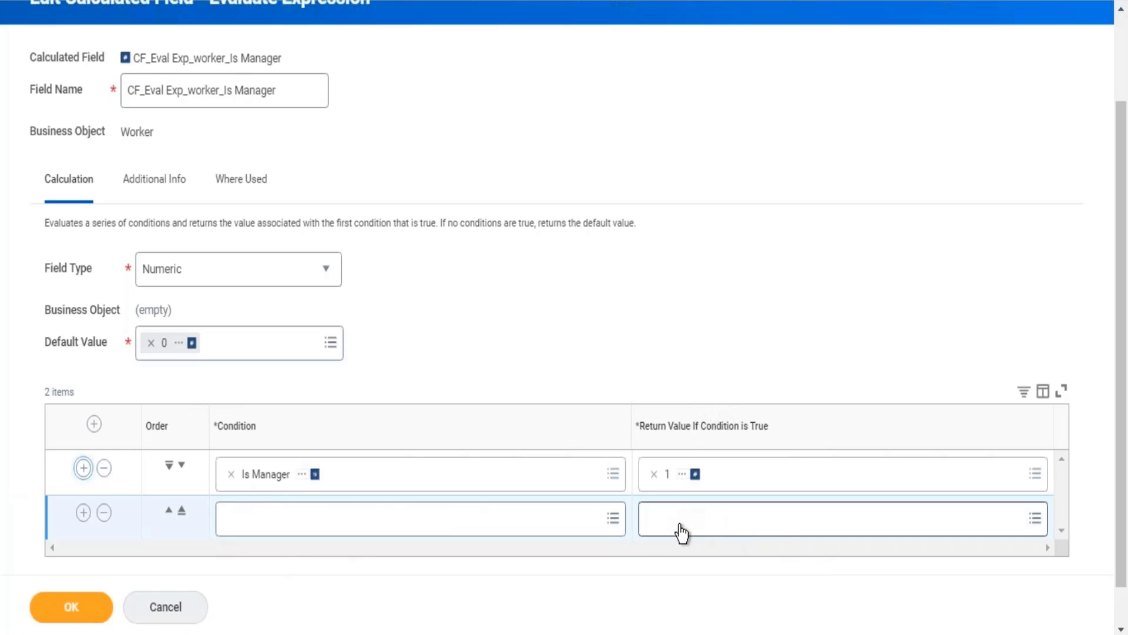
{"action": "left_click", "coordinate": [232, 474]}
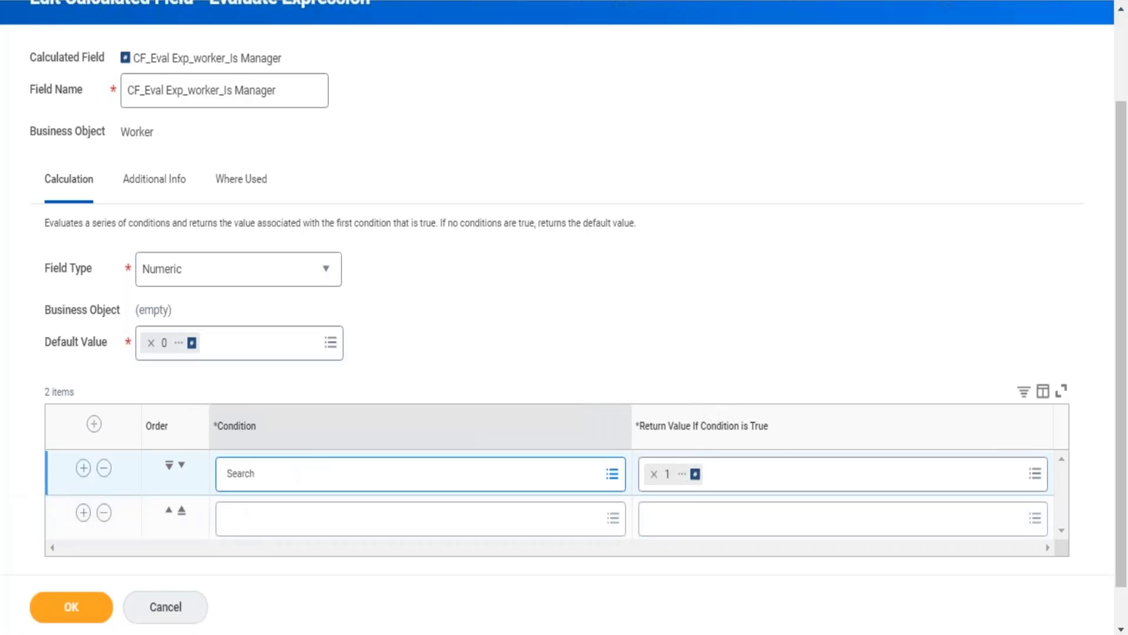
{"action": "type", "text": "international assign"}
{"action": "key", "text": "Return"}
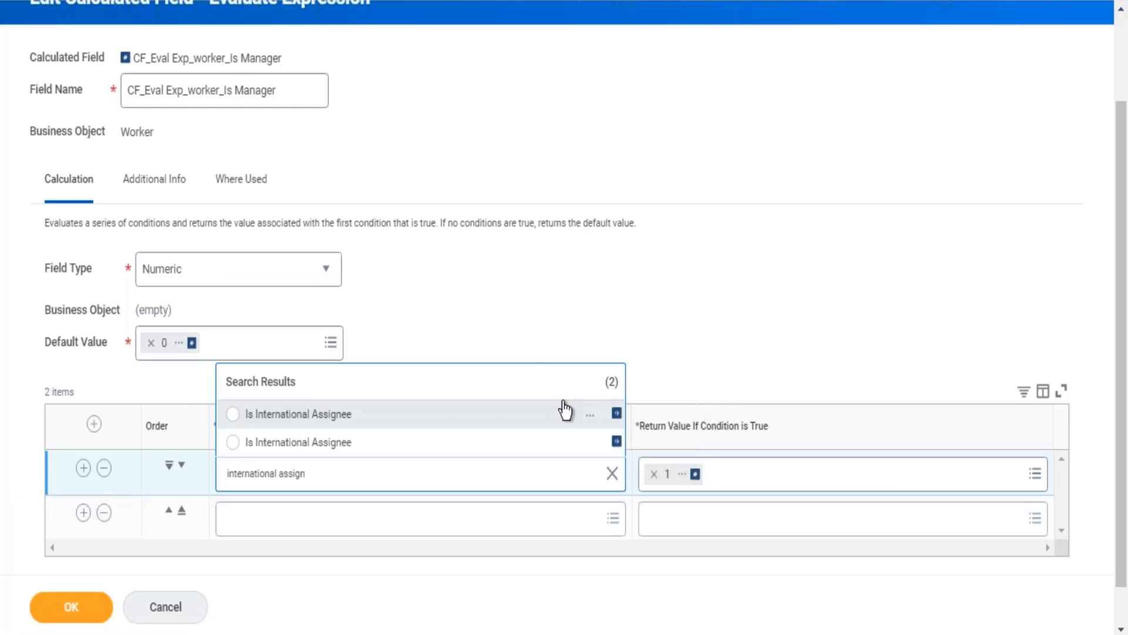
Step: Compare the details of both Is International Assignee fields and set the Workday-delivered one as the first row's condition
{"action": "left_click", "coordinate": [590, 415]}
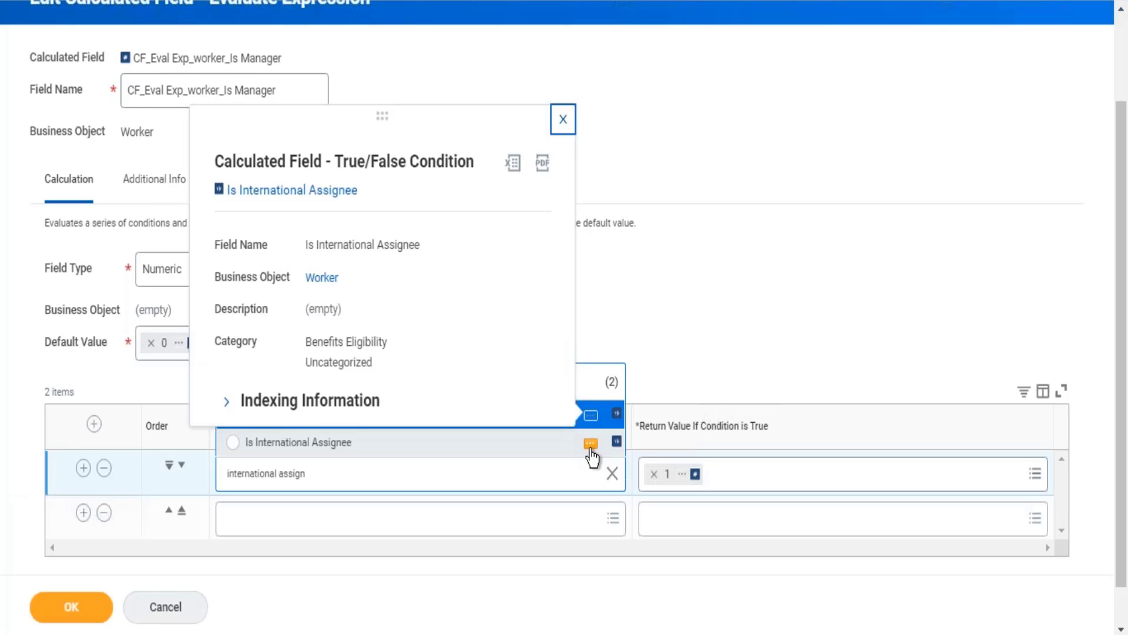
{"action": "left_click", "coordinate": [591, 445]}
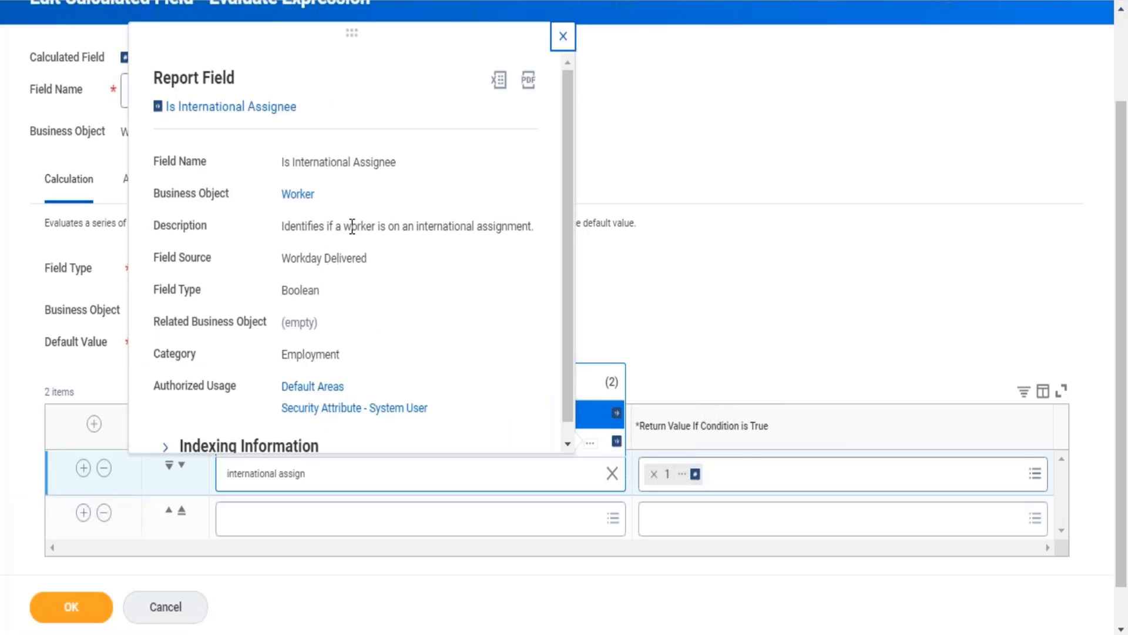
{"action": "left_click_drag", "start_coordinate": [352, 226], "coordinate": [479, 227]}
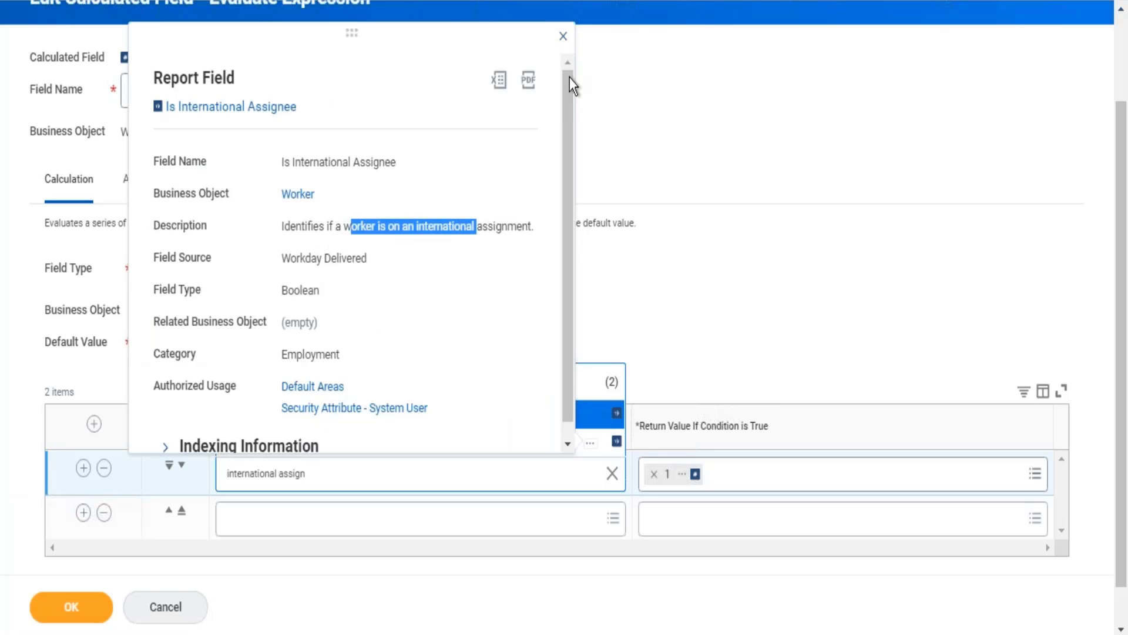
{"action": "left_click", "coordinate": [563, 36]}
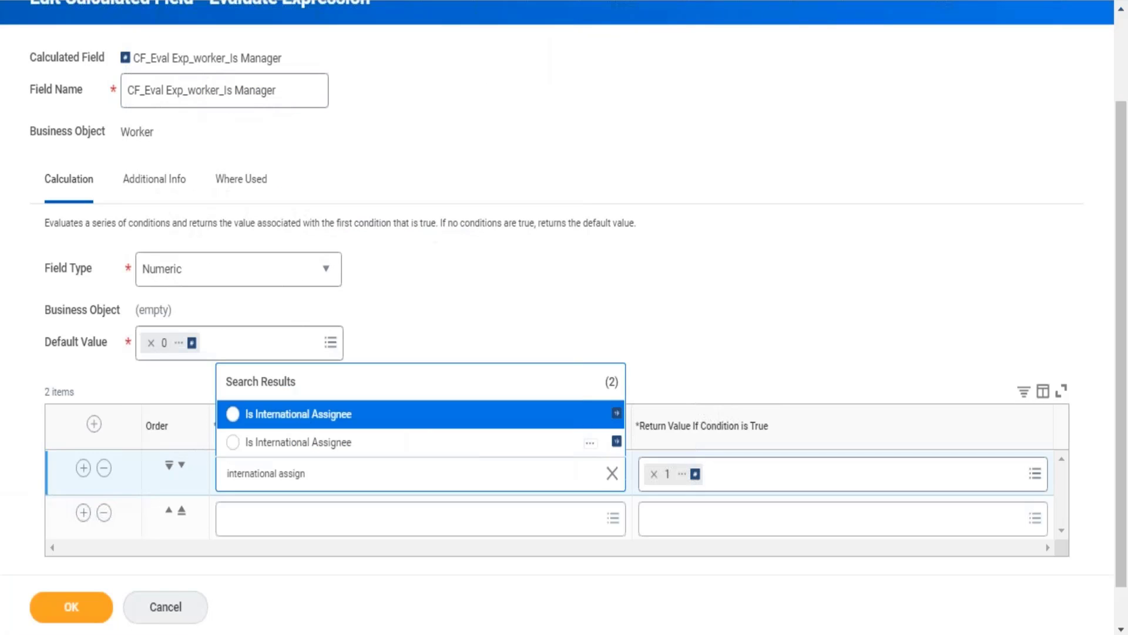
{"action": "left_click", "coordinate": [313, 452]}
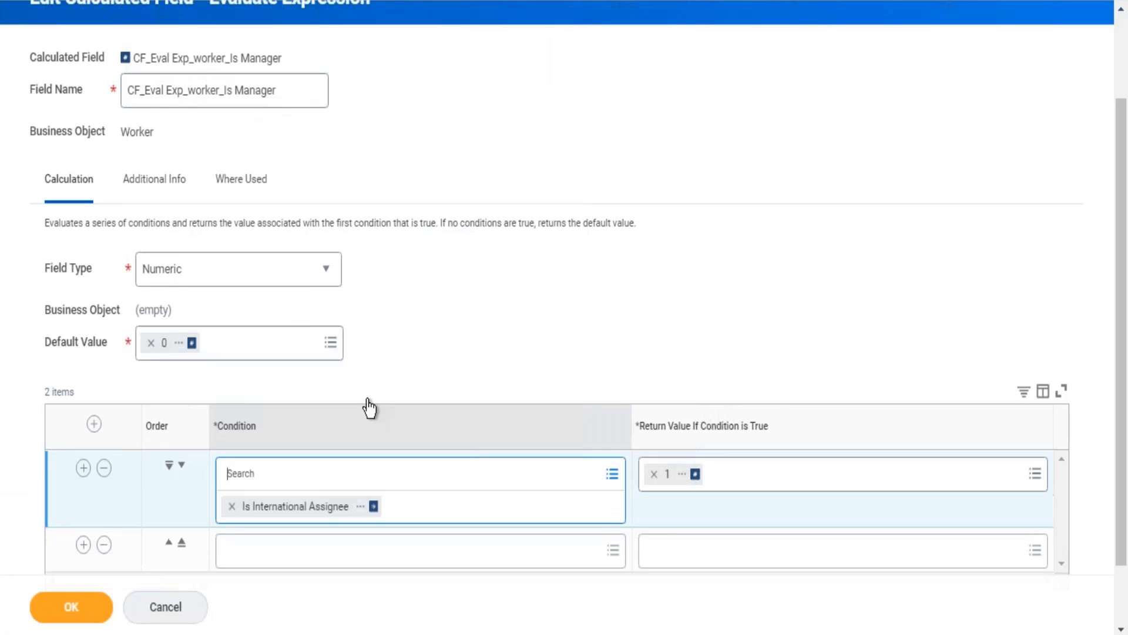
{"action": "left_click", "coordinate": [663, 256]}
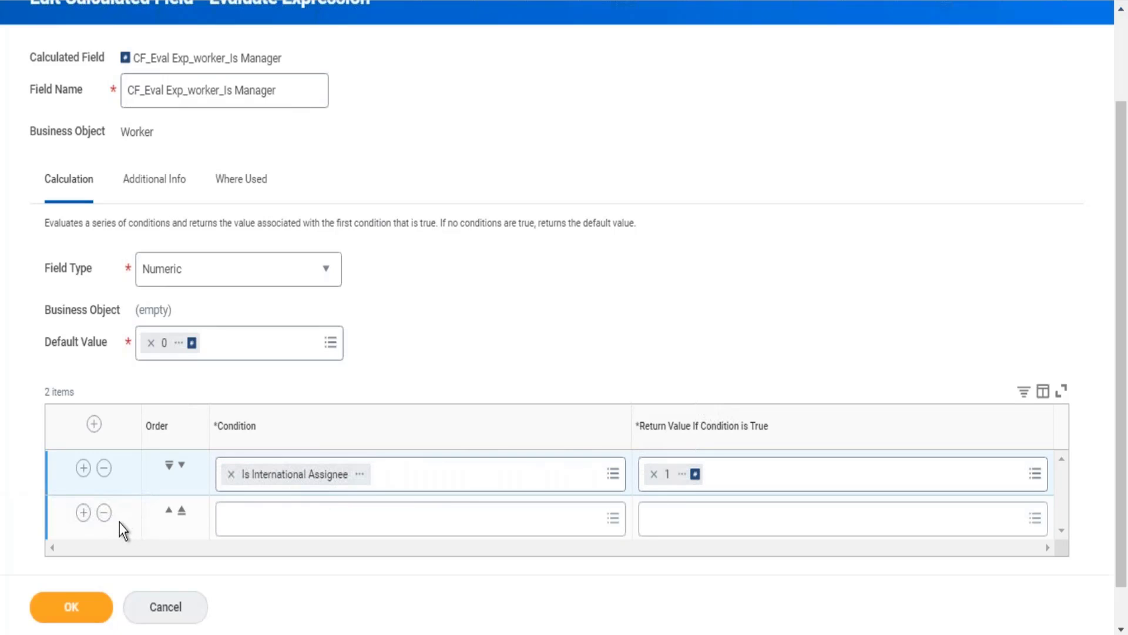
Step: Examine the evaluate-expression edit form, including the second row's empty condition and the Condition column
{"action": "left_click", "coordinate": [238, 526]}
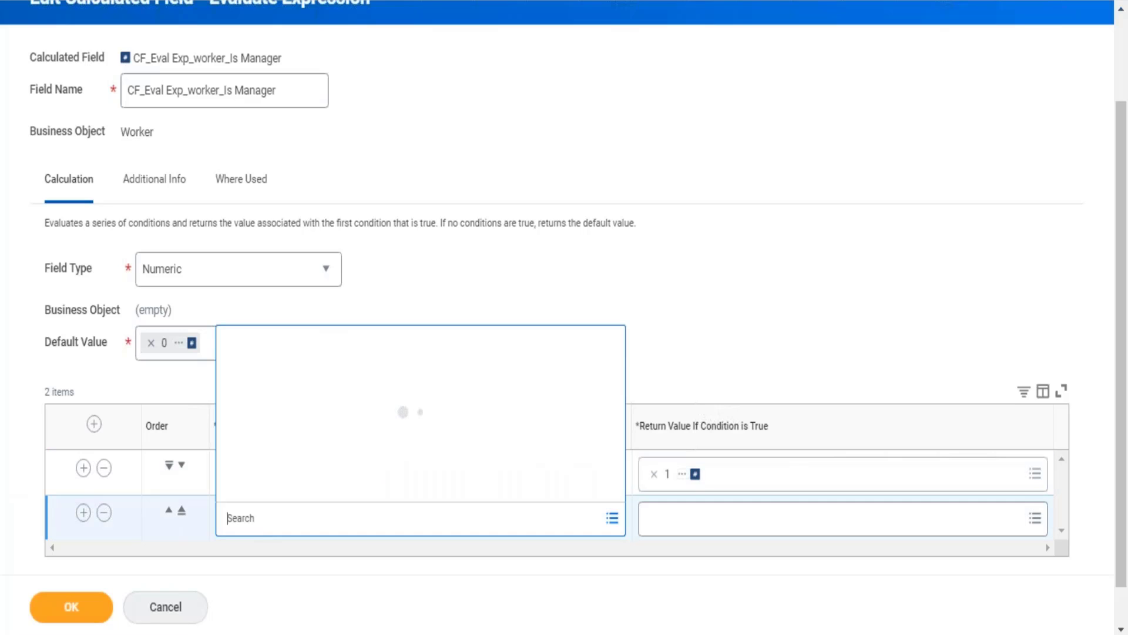
{"action": "left_click", "coordinate": [610, 277]}
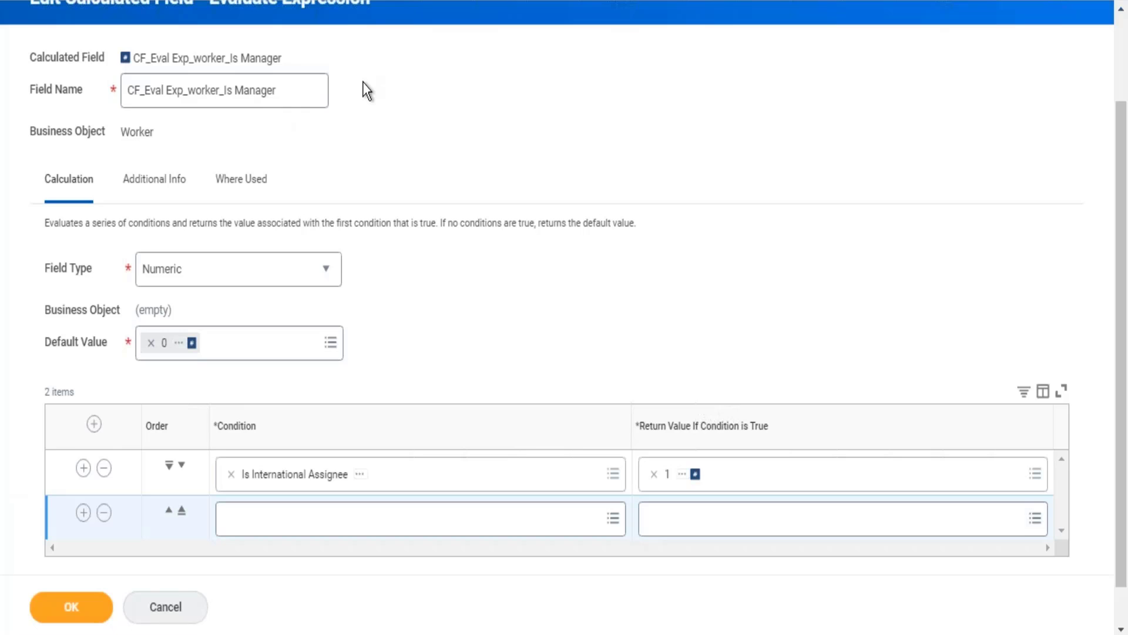
{"action": "scroll", "coordinate": [362, 82], "scroll_direction": "up", "scroll_amount": 2}
{"action": "left_click_drag", "start_coordinate": [242, 76], "coordinate": [360, 77]}
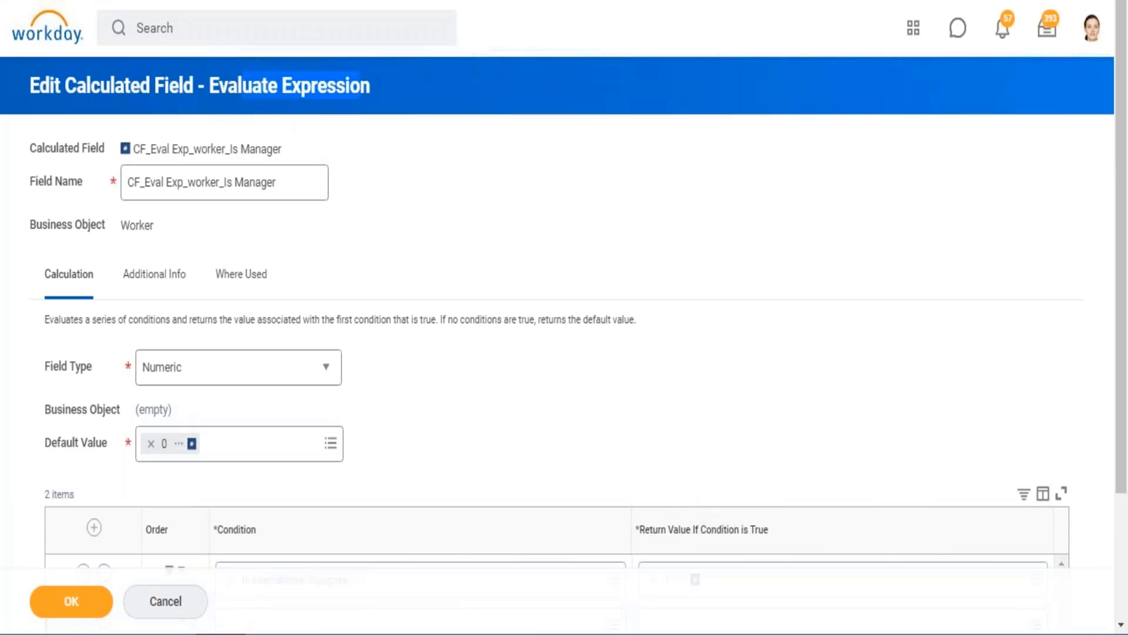
{"action": "scroll", "coordinate": [638, 215], "scroll_direction": "down", "scroll_amount": 3}
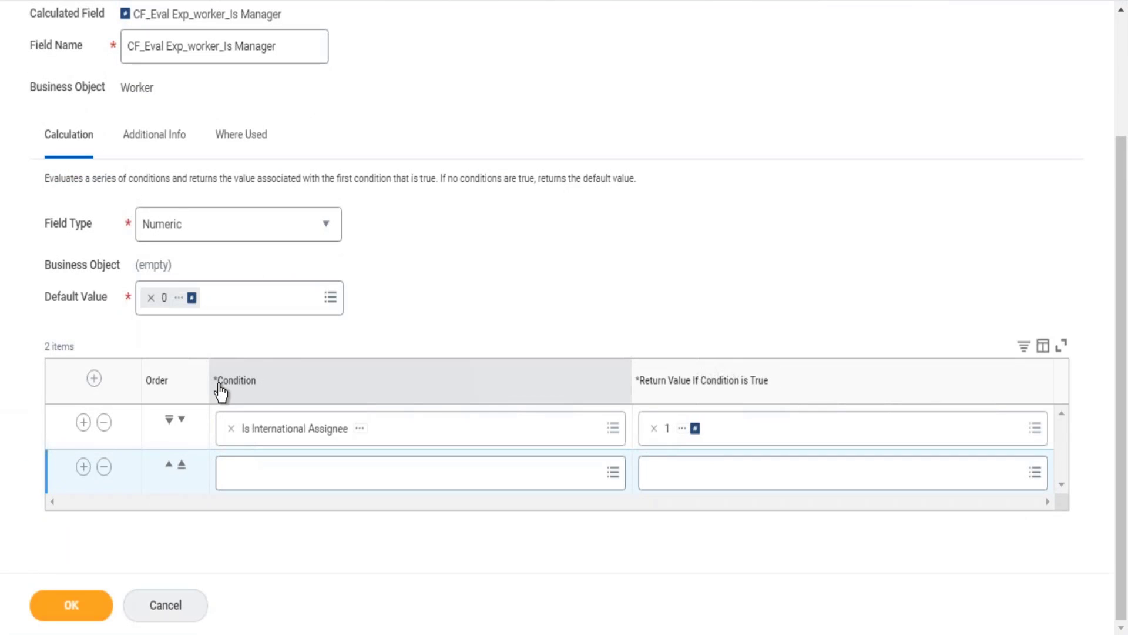
{"action": "double_click", "coordinate": [247, 394]}
{"action": "left_click", "coordinate": [268, 397]}
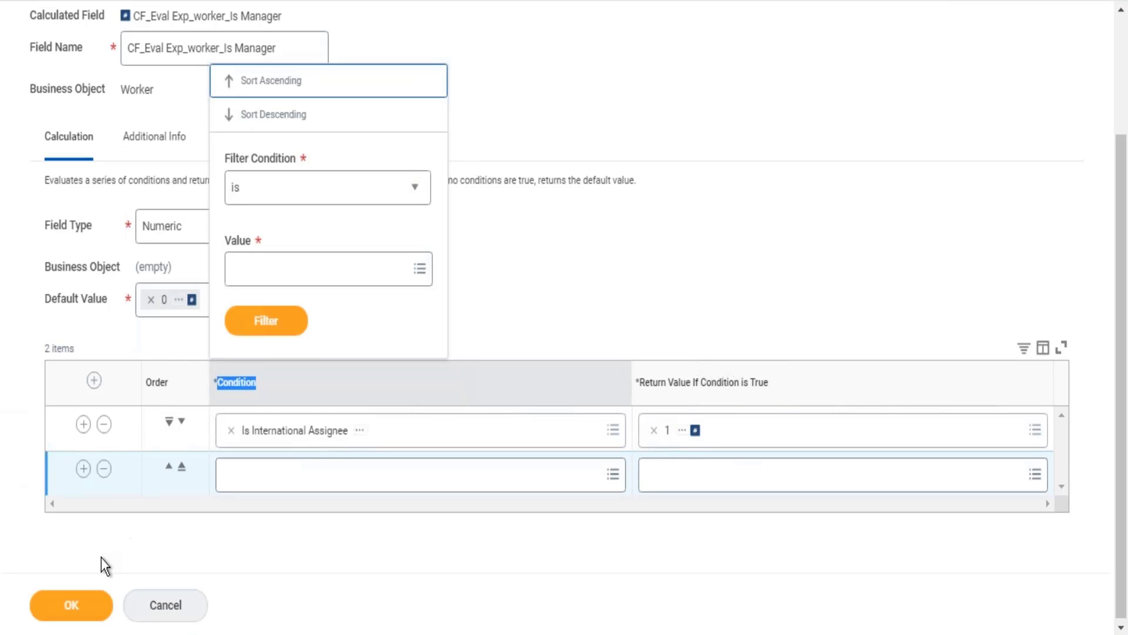
Step: Add another empty condition row, delete both empty rows below Is International Assignee and save the calculated field
{"action": "left_click", "coordinate": [84, 471]}
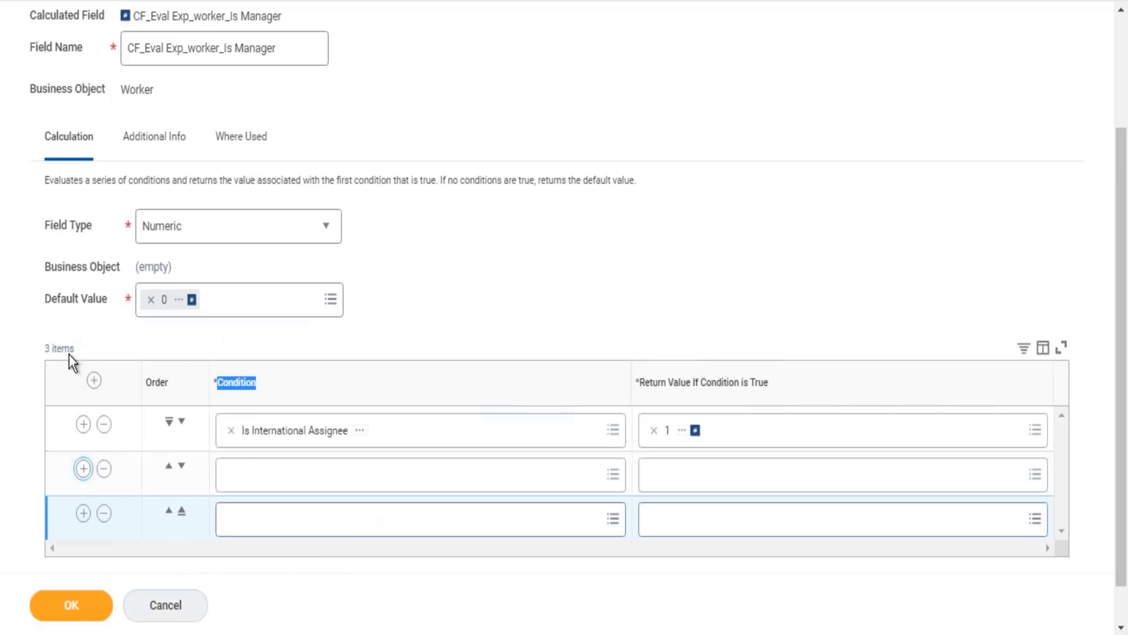
{"action": "left_click", "coordinate": [50, 298]}
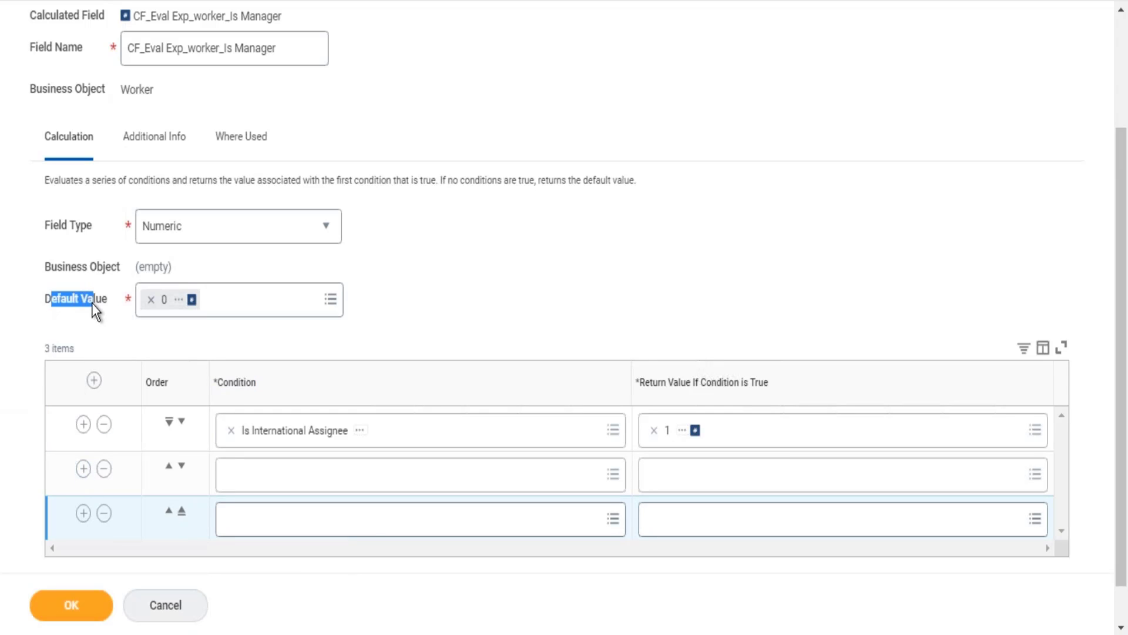
{"action": "left_click", "coordinate": [104, 468]}
{"action": "left_click", "coordinate": [104, 468]}
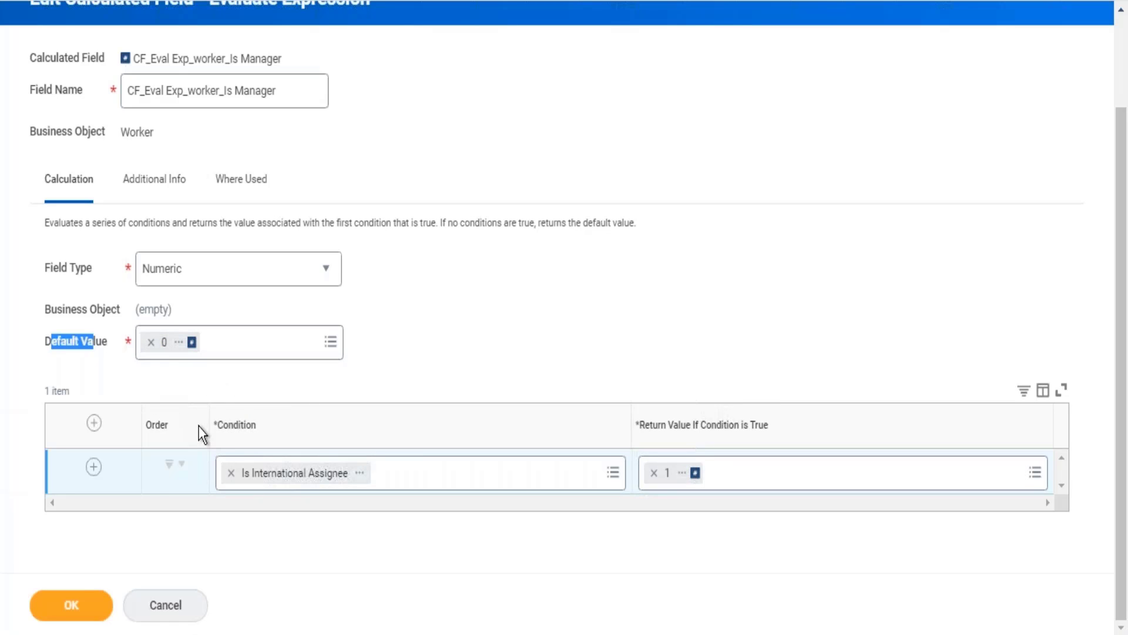
{"action": "left_click", "coordinate": [93, 613]}
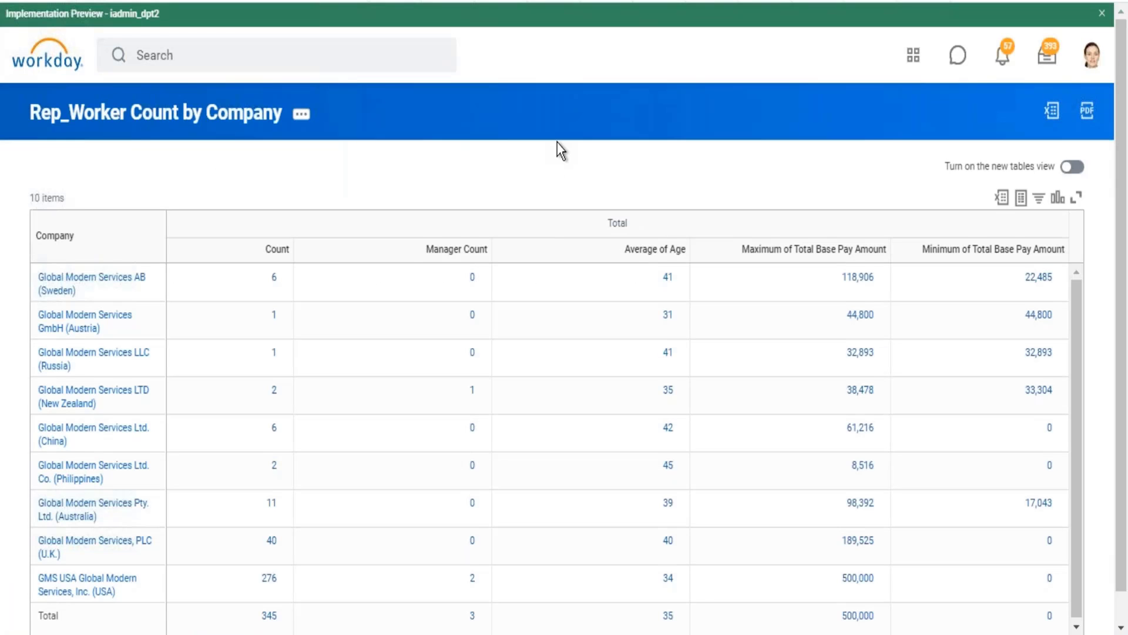
Step: Examine the Manager Count column in the Rep_Worker Count by Company report output
{"action": "scroll", "coordinate": [557, 143], "scroll_direction": "down", "scroll_amount": 1}
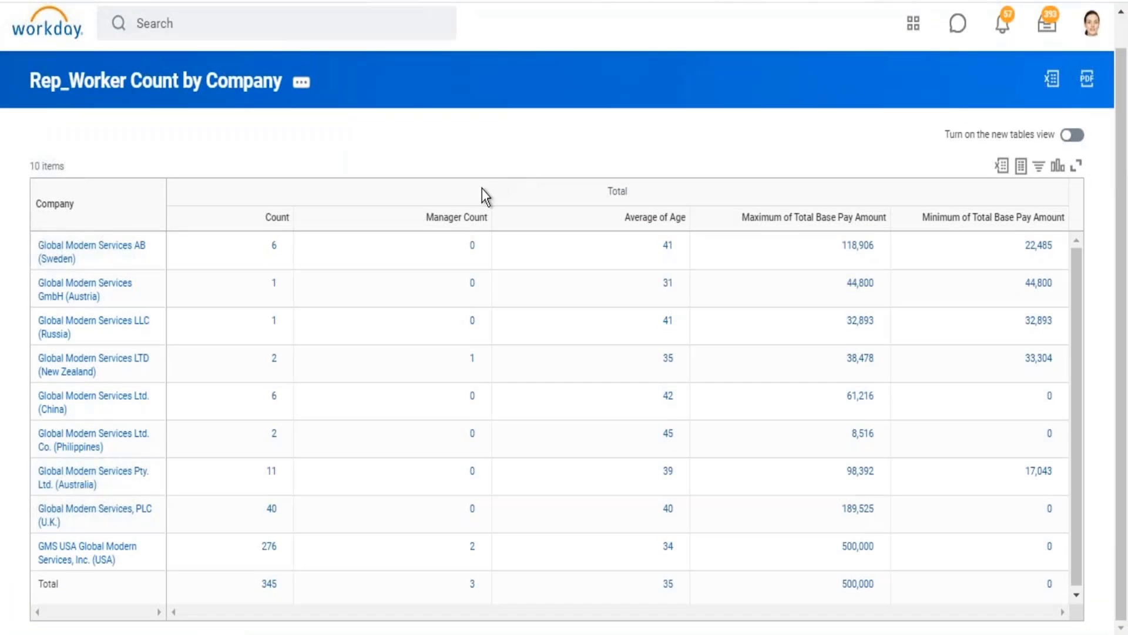
{"action": "left_click", "coordinate": [425, 225]}
{"action": "left_click", "coordinate": [636, 91]}
Step: Return to the saved CF_Eval Exp_worker_Is Manager calculated field and review its expression type, field type, condition and default value
{"action": "left_click", "coordinate": [447, 2]}
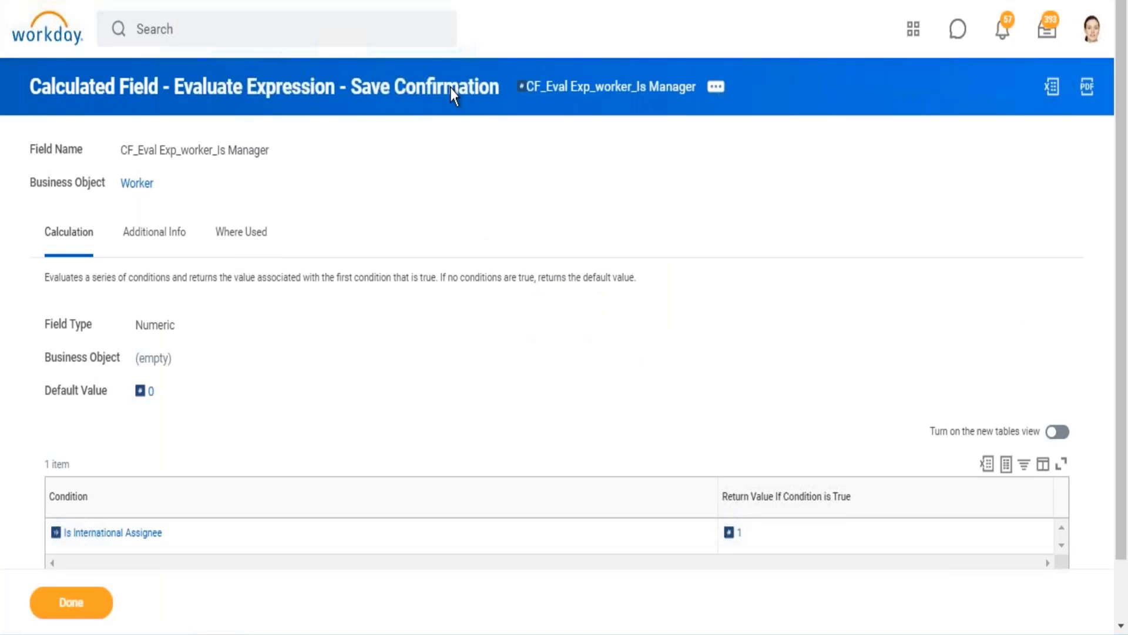
{"action": "left_click_drag", "start_coordinate": [176, 90], "coordinate": [331, 98]}
{"action": "mouse_move", "coordinate": [752, 533]}
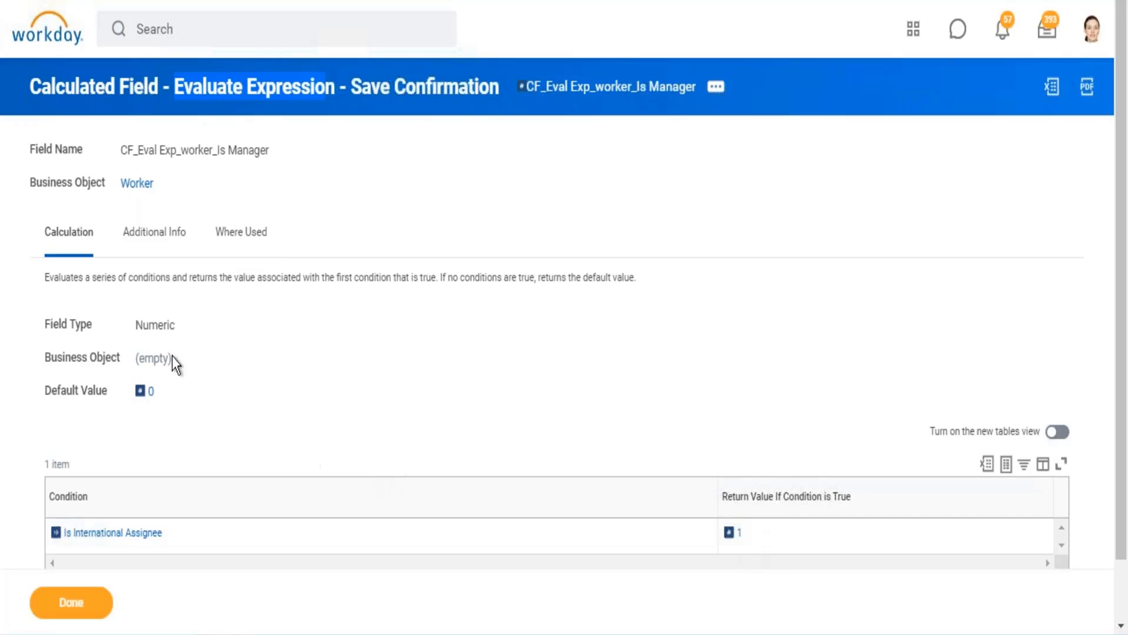
{"action": "left_click_drag", "start_coordinate": [154, 327], "coordinate": [156, 327]}
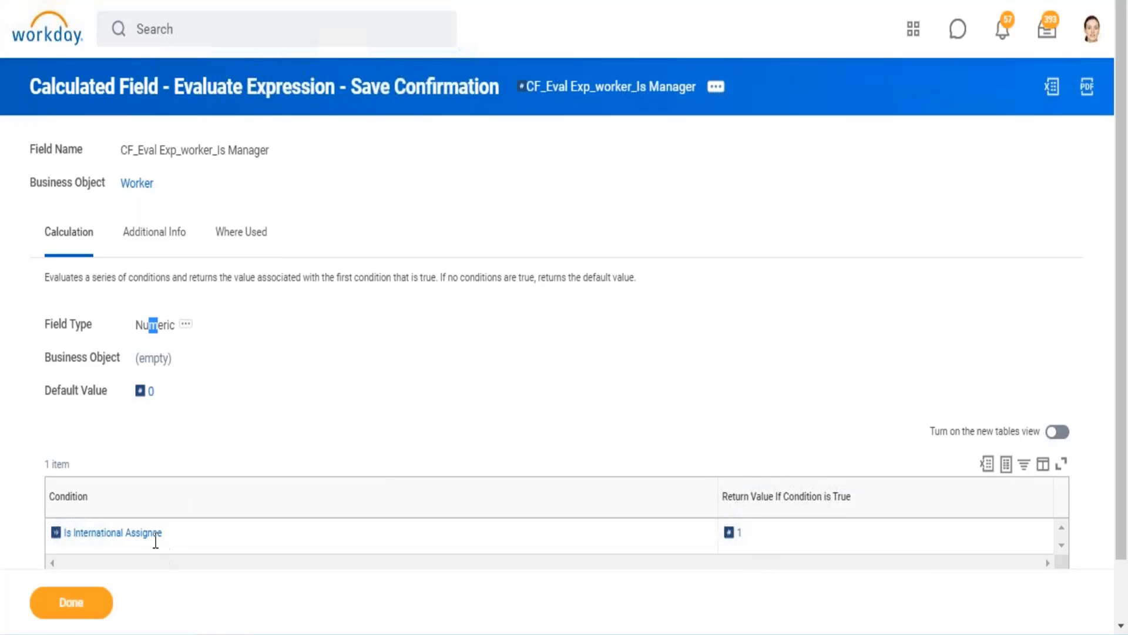
{"action": "mouse_move", "coordinate": [158, 534]}
{"action": "left_click_drag", "start_coordinate": [185, 393], "coordinate": [129, 398]}
{"action": "left_click_drag", "start_coordinate": [88, 79], "coordinate": [310, 86]}
Step: Review the Sum summarization of CF_Eval Exp_worker_Is Manager in the report definition, and the calculated field's return value when its condition is true
{"action": "left_click", "coordinate": [311, 88]}
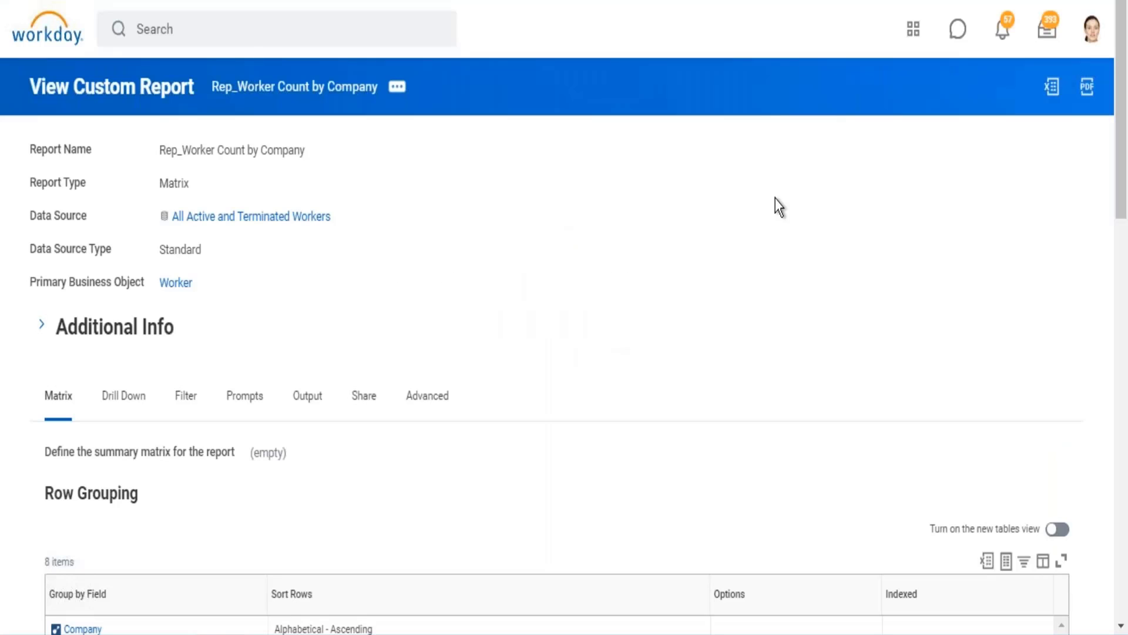
{"action": "scroll", "coordinate": [775, 199], "scroll_direction": "down", "scroll_amount": 15}
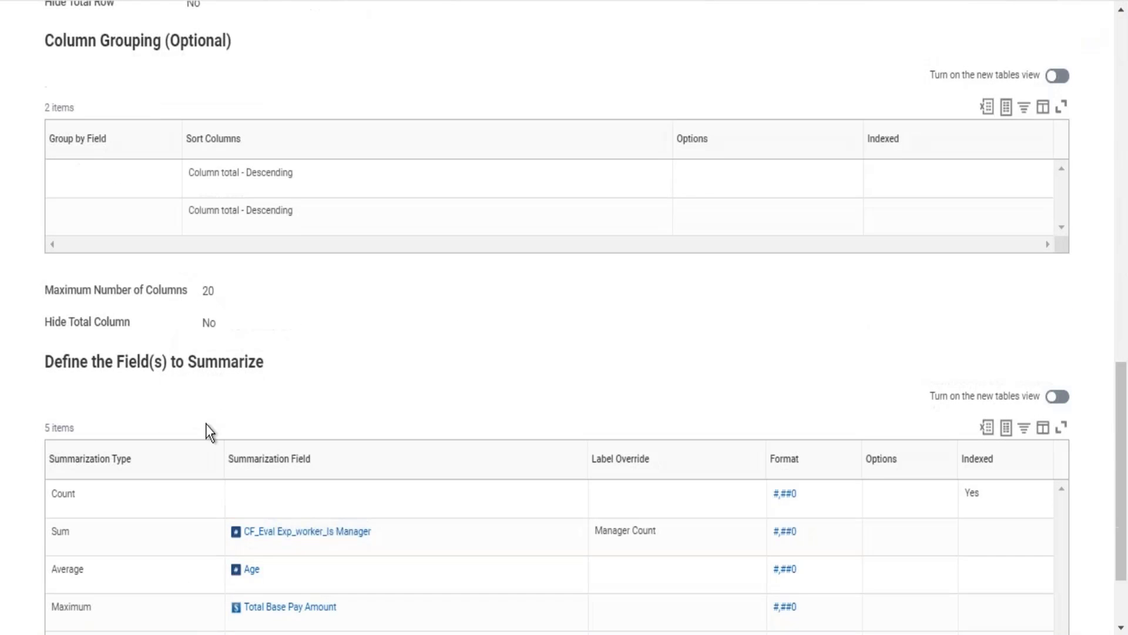
{"action": "double_click", "coordinate": [59, 532]}
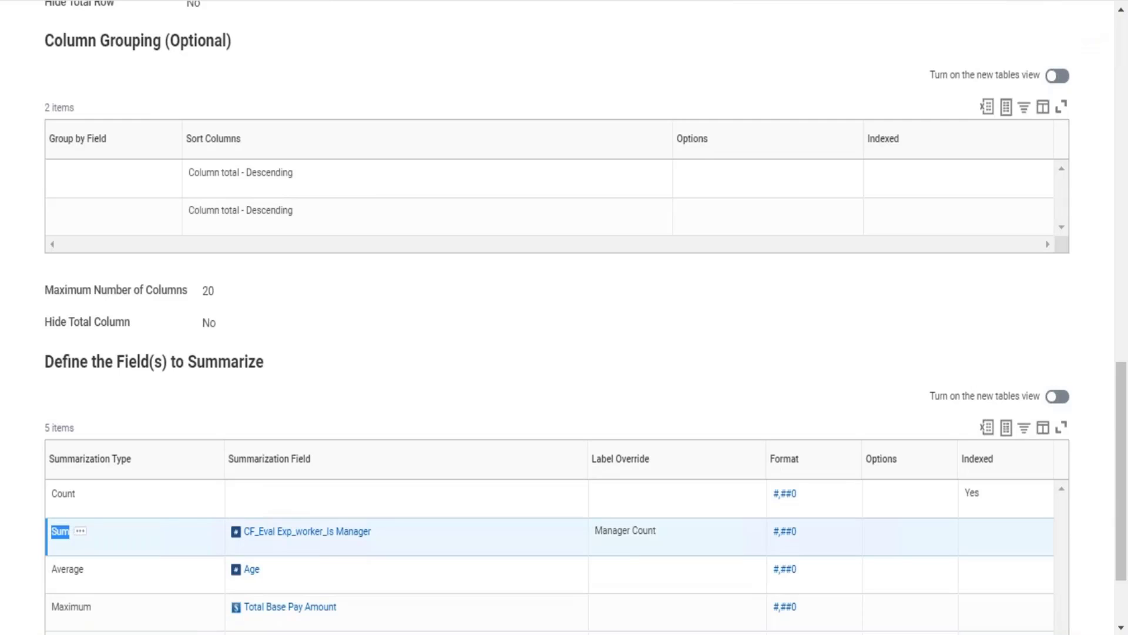
{"action": "left_click_drag", "start_coordinate": [408, 534], "coordinate": [235, 541]}
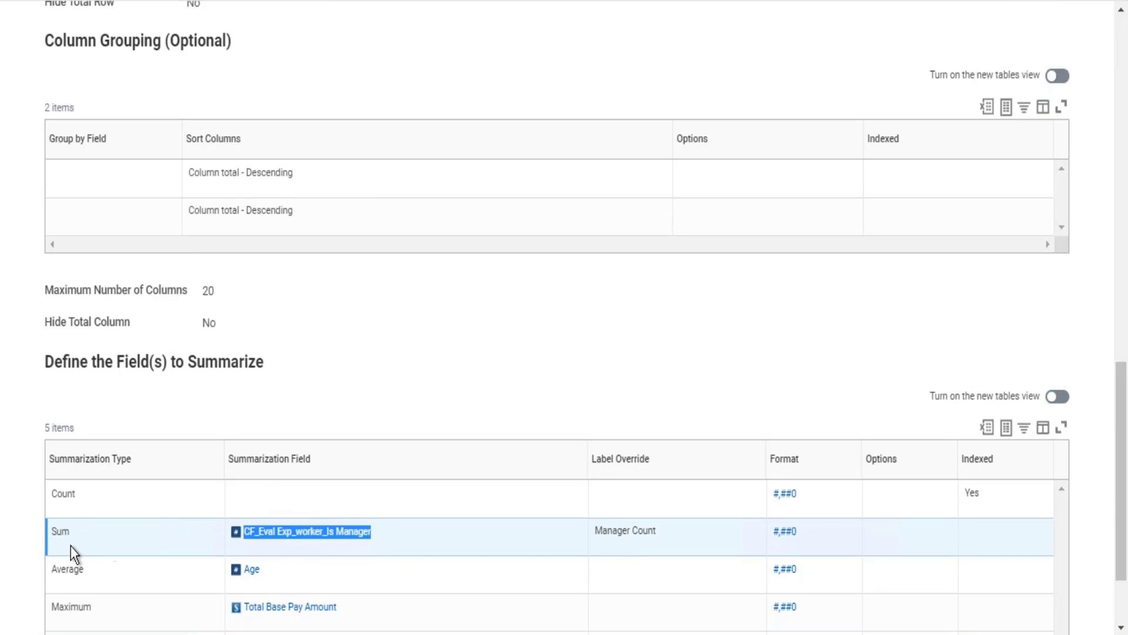
{"action": "left_click_drag", "start_coordinate": [44, 535], "coordinate": [55, 534]}
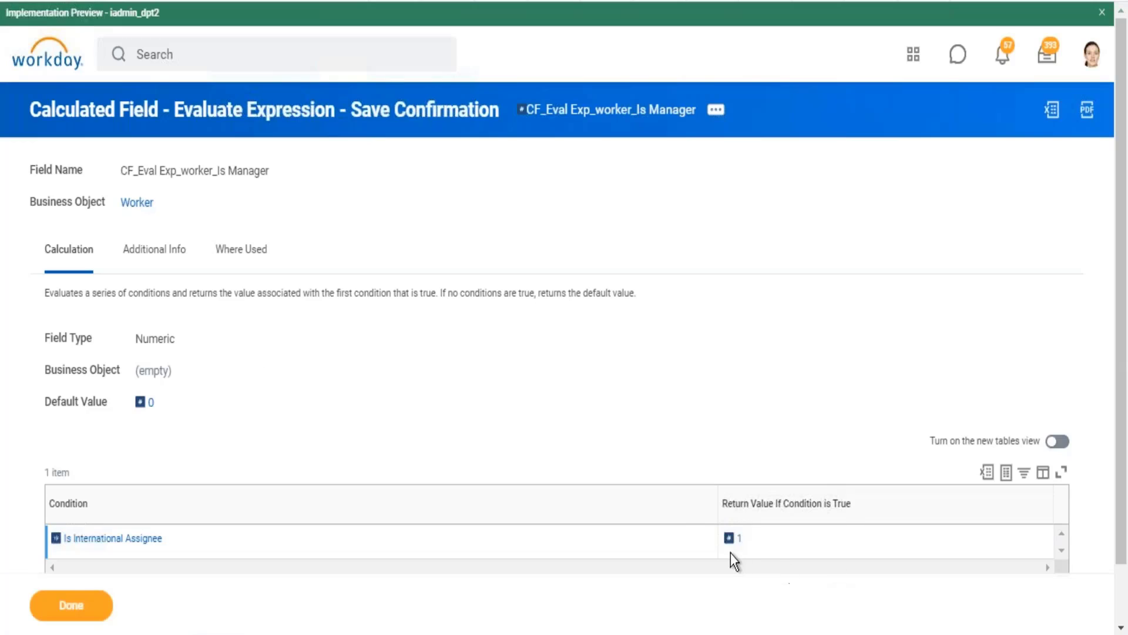
{"action": "left_click_drag", "start_coordinate": [765, 539], "coordinate": [718, 536]}
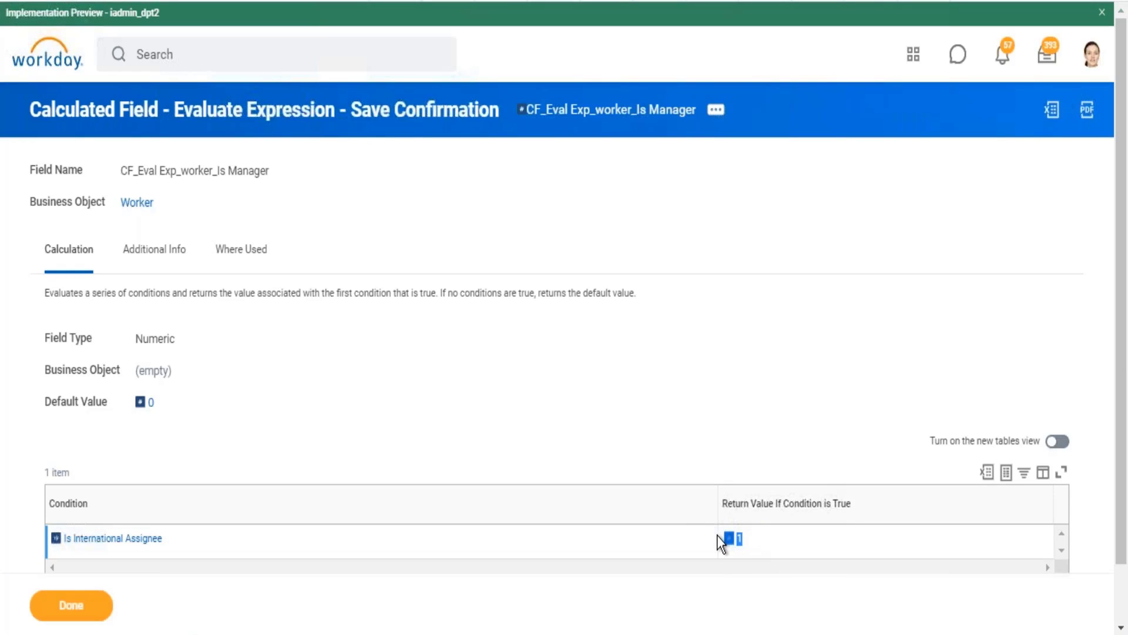
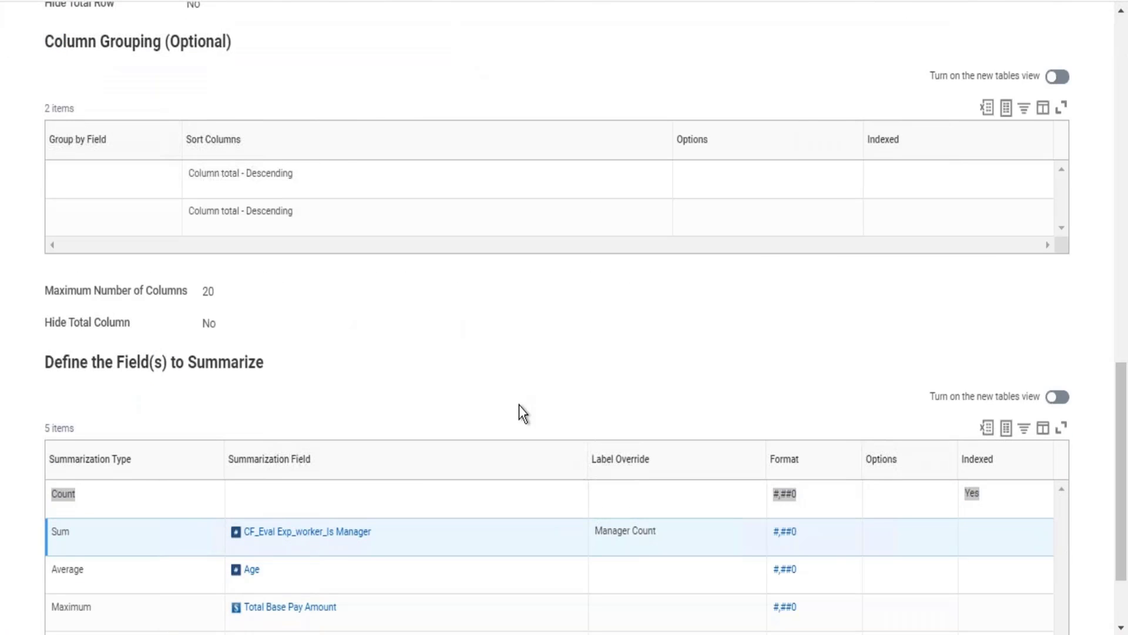
Step: In the report output, drill into the New Zealand company's Count, Manager Count and Average of Age values to inspect the underlying workers
{"action": "key", "text": "alt+Tab"}
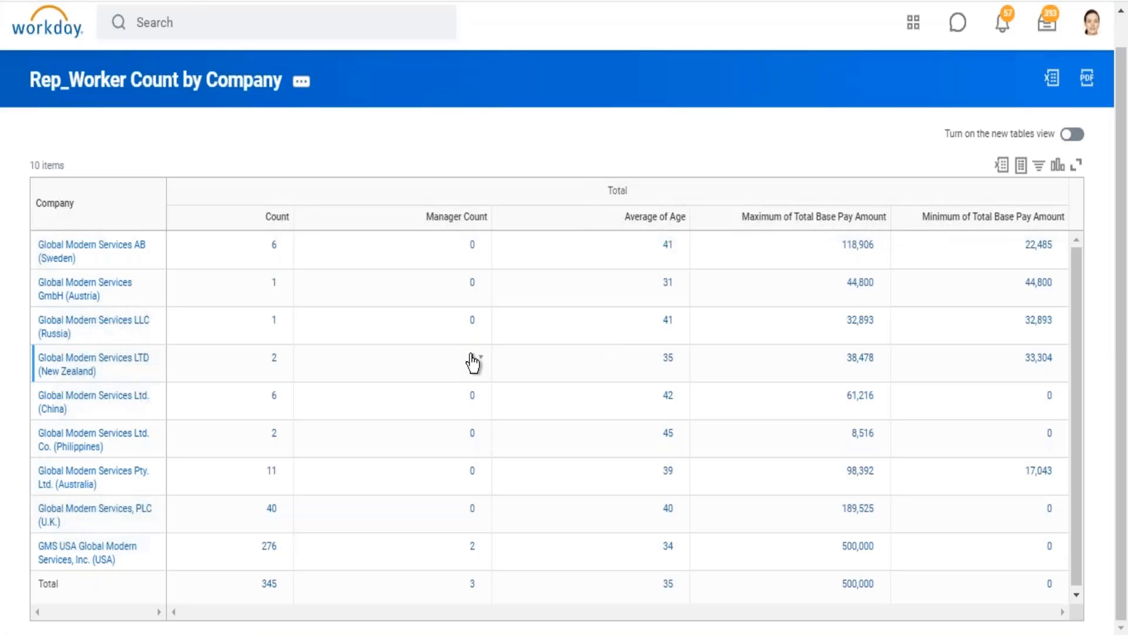
{"action": "left_click", "coordinate": [274, 360]}
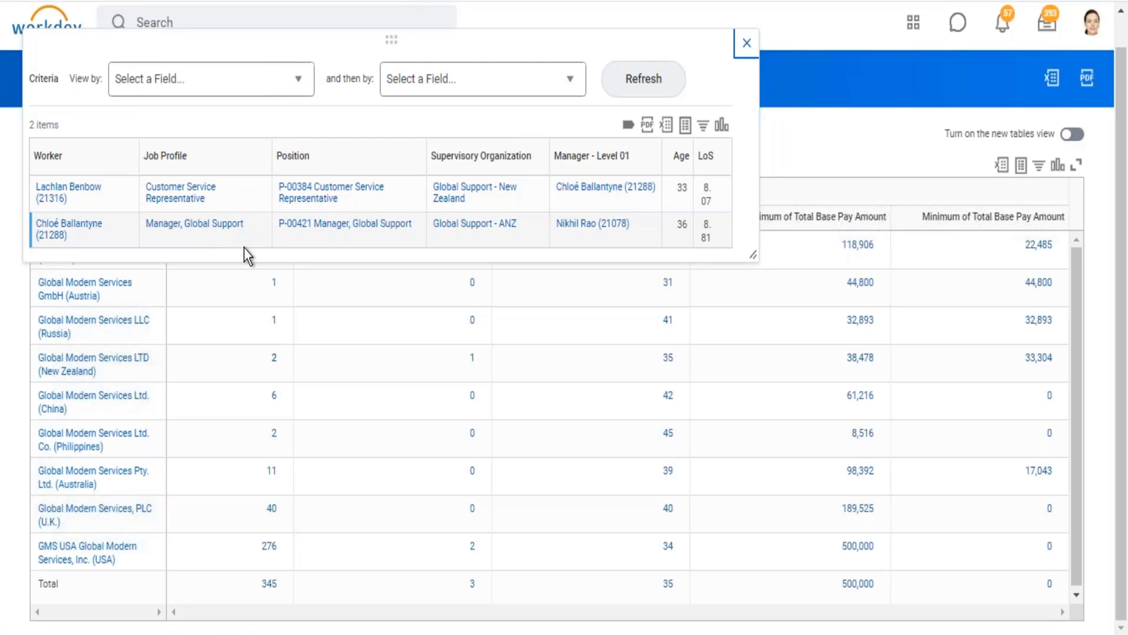
{"action": "left_click", "coordinate": [746, 45]}
{"action": "left_click", "coordinate": [474, 363]}
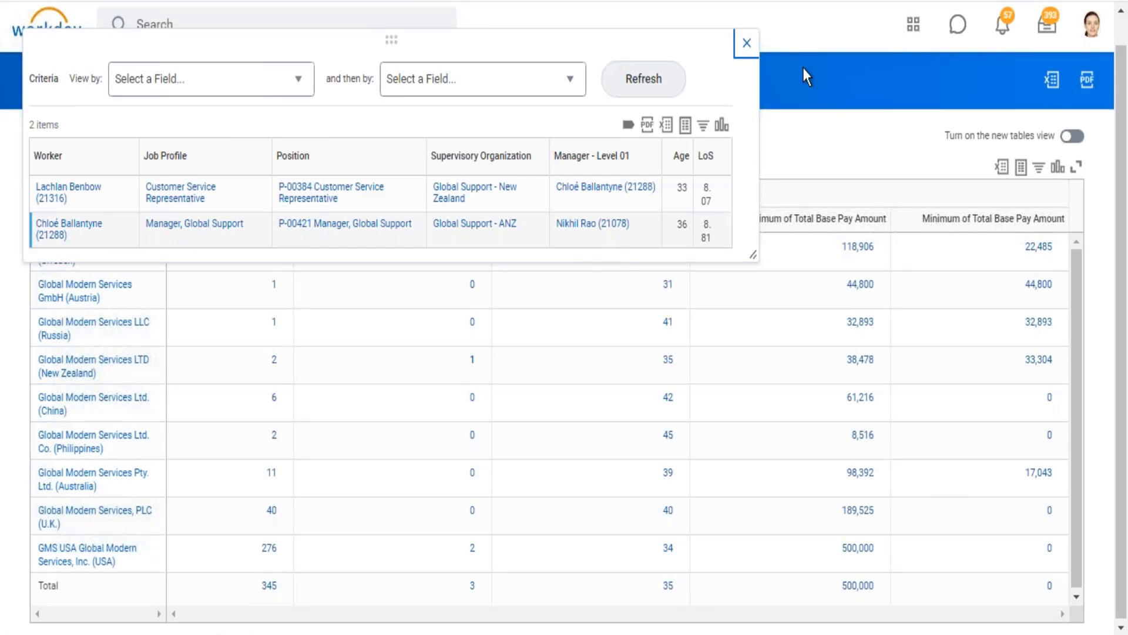
{"action": "left_click", "coordinate": [744, 45]}
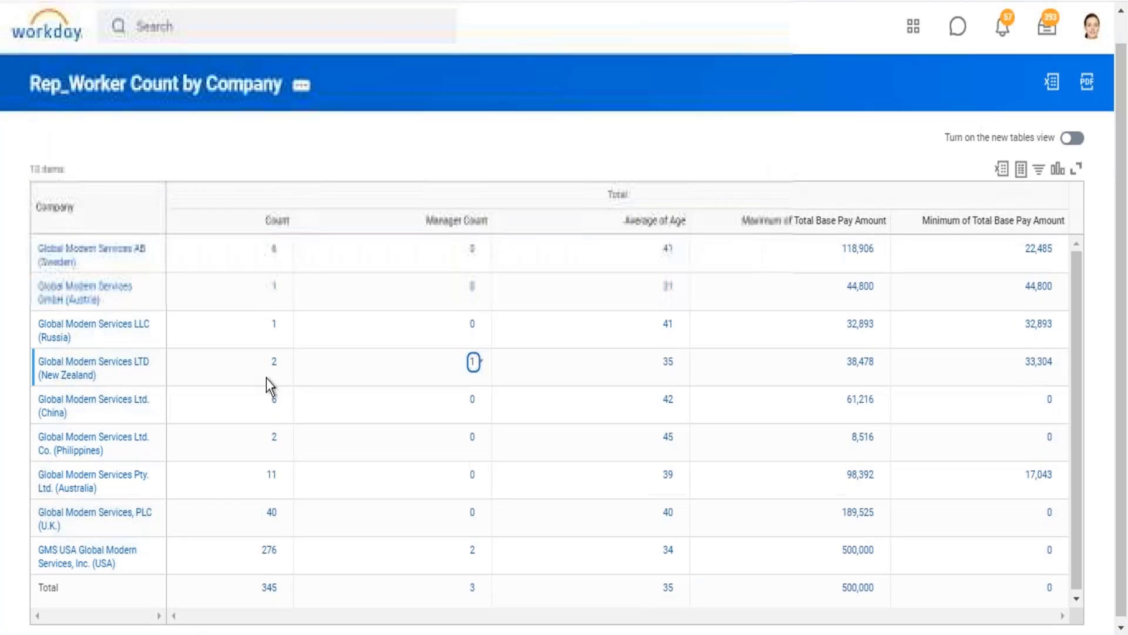
{"action": "left_click", "coordinate": [665, 364]}
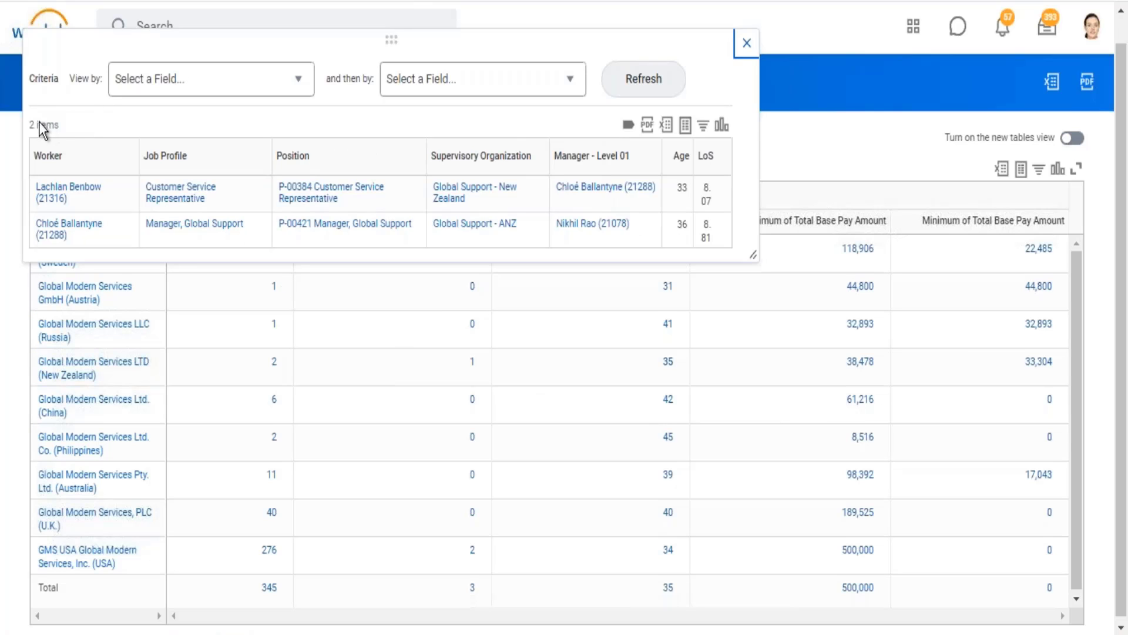
{"action": "mouse_move", "coordinate": [37, 122]}
{"action": "left_mouse_down"}
{"action": "mouse_move", "coordinate": [67, 118]}
{"action": "mouse_move", "coordinate": [29, 123]}
{"action": "left_mouse_up"}
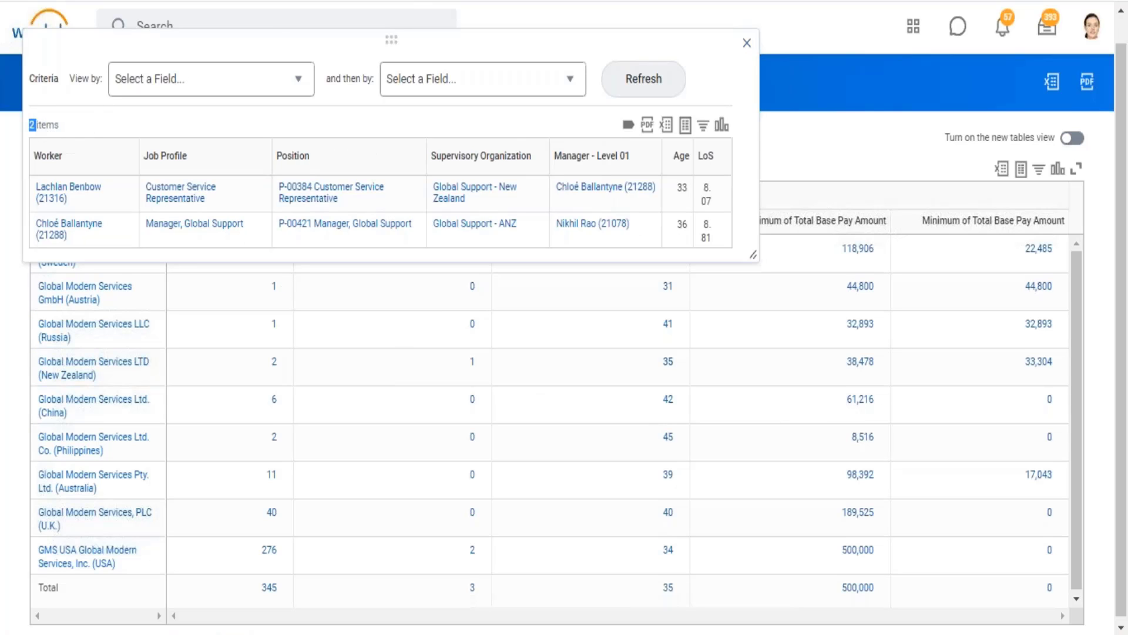
{"action": "left_click", "coordinate": [746, 44]}
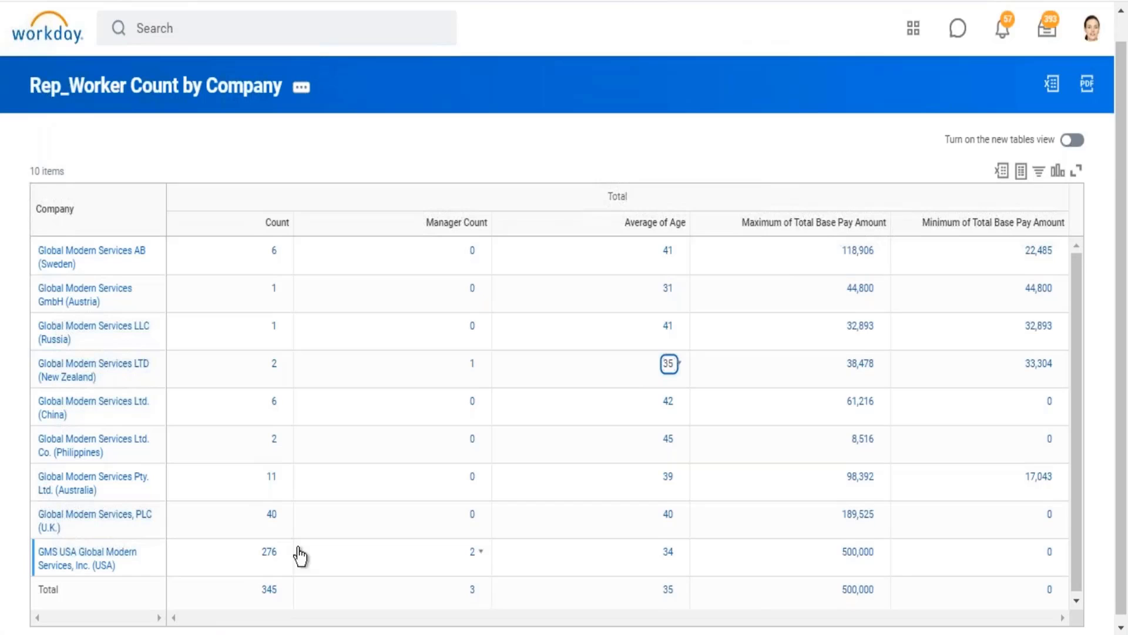
Step: Drill into the Count and Manager Count values of GMS USA Global Modern Services, Inc. and compare the workers listed
{"action": "left_click", "coordinate": [265, 554]}
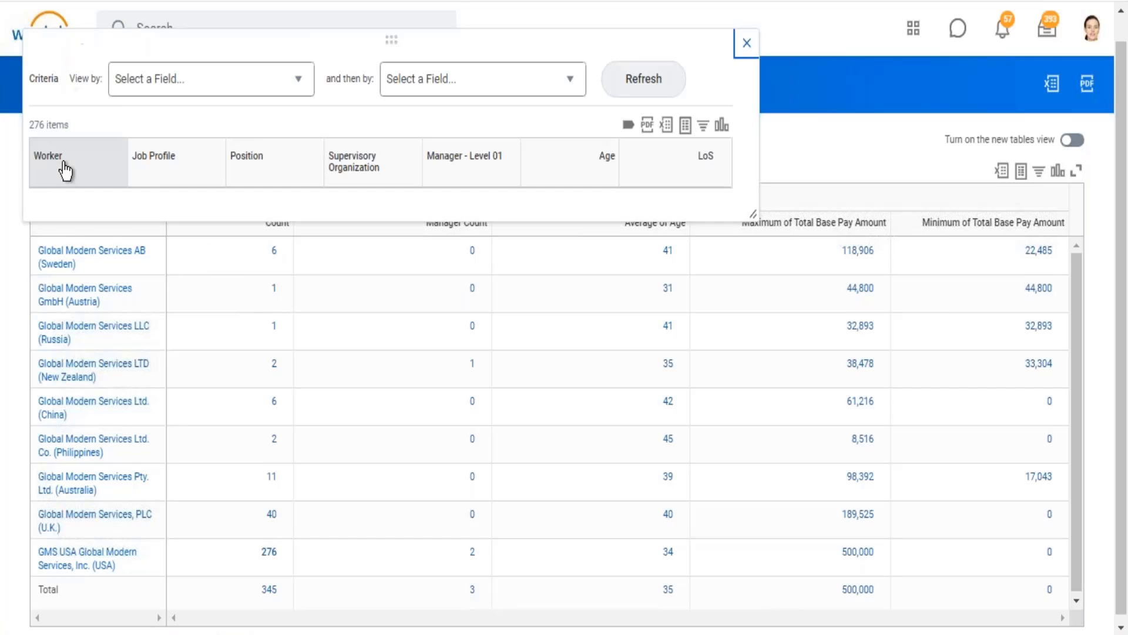
{"action": "left_click_drag", "start_coordinate": [72, 127], "coordinate": [29, 126]}
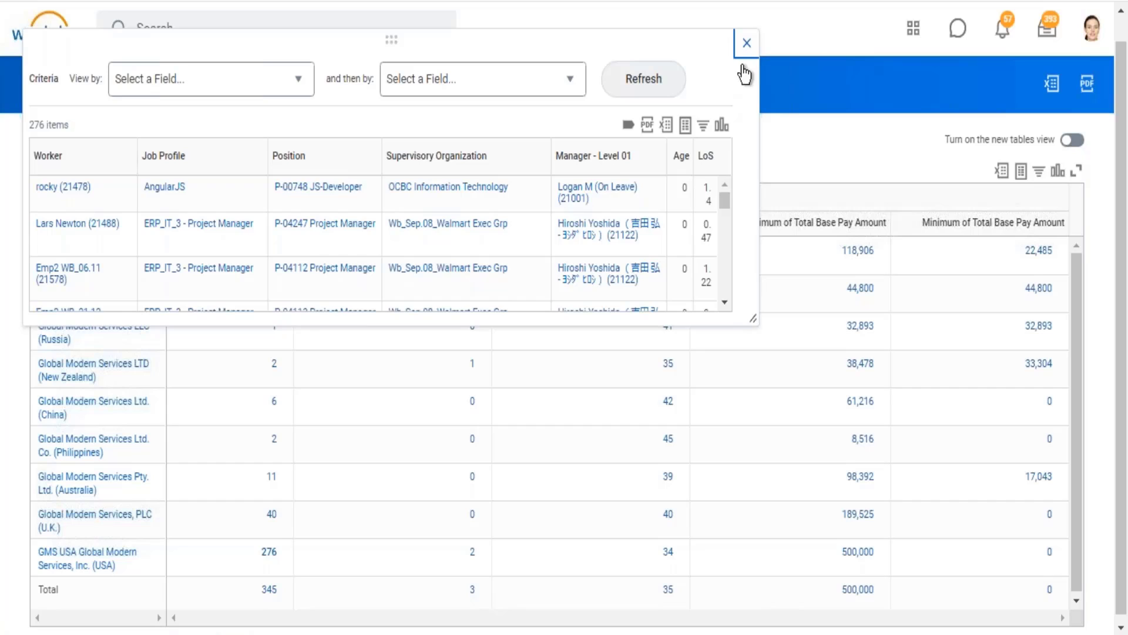
{"action": "left_click", "coordinate": [745, 41]}
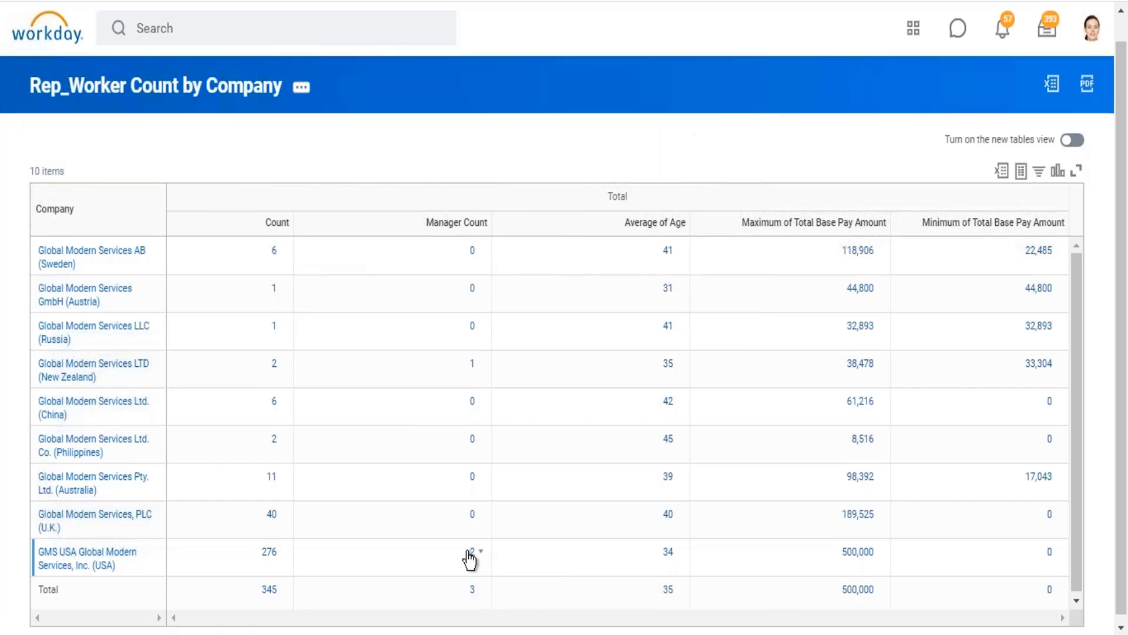
{"action": "left_click", "coordinate": [470, 558]}
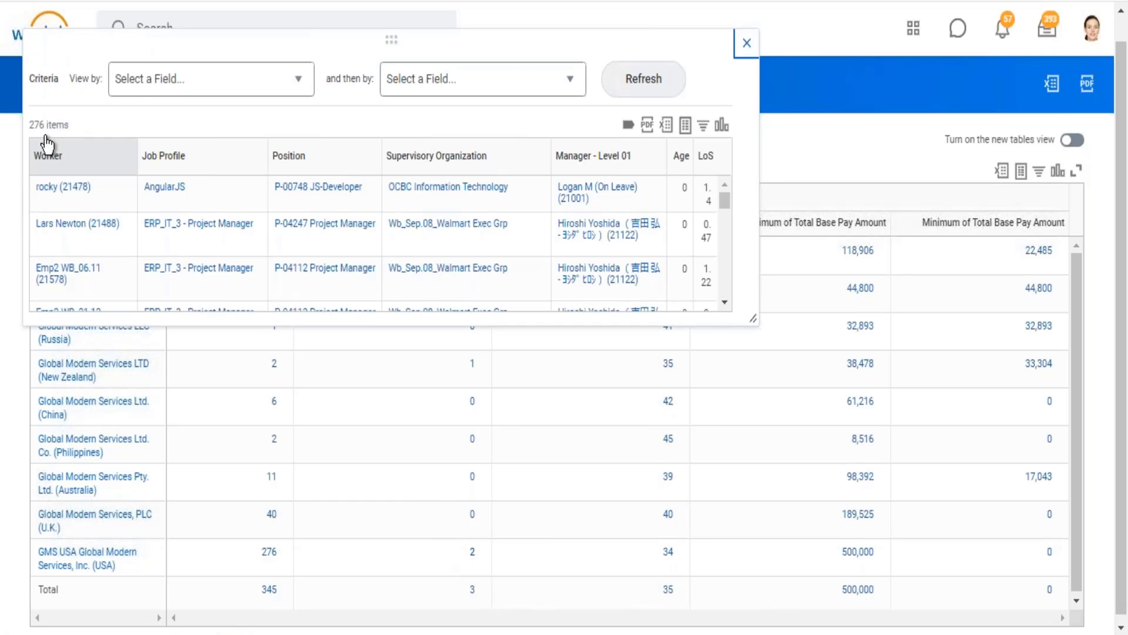
{"action": "left_click_drag", "start_coordinate": [39, 125], "coordinate": [105, 136]}
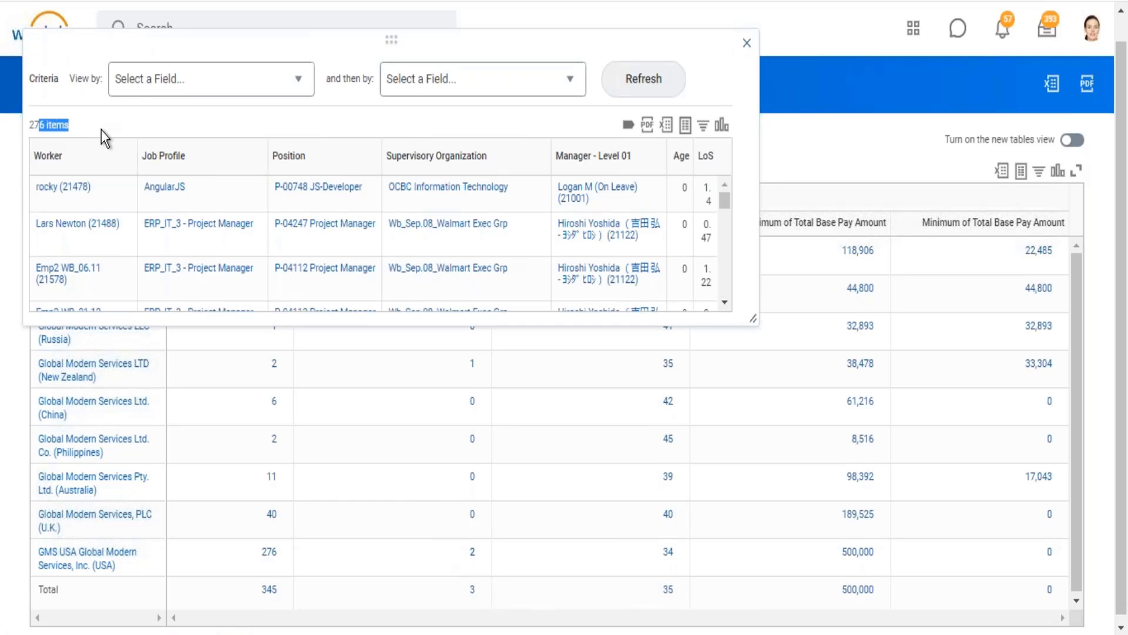
{"action": "left_click", "coordinate": [746, 43]}
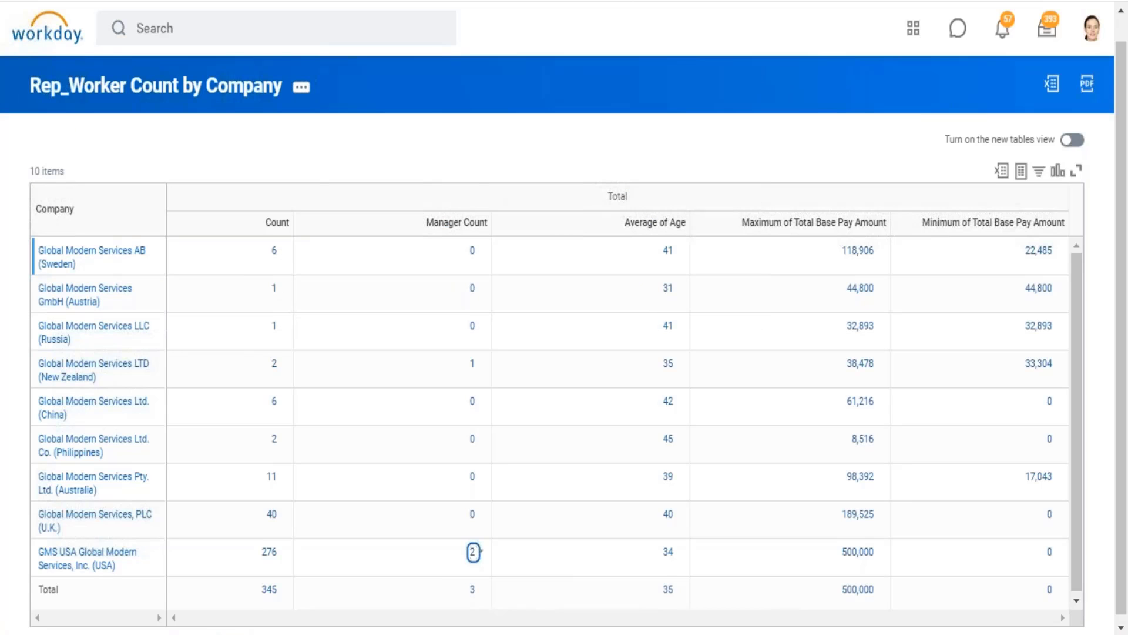
Step: Return to the report definition and review the Count, Sum, Average, Maximum and Minimum rows under Define the Field(s) to Summarize
{"action": "key", "text": "alt+Tab"}
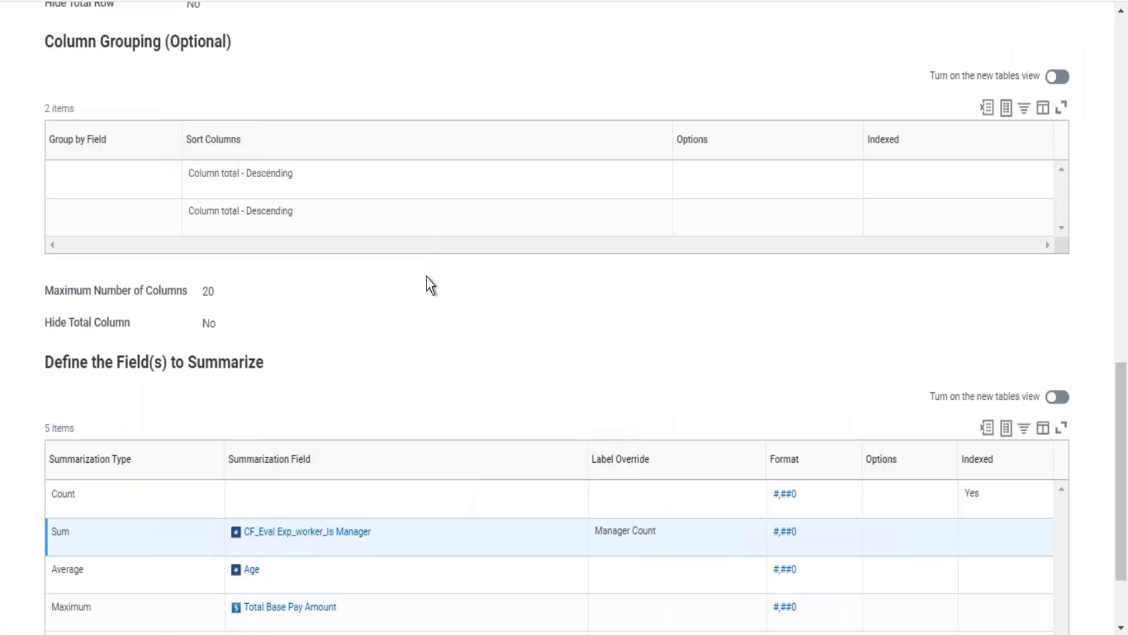
{"action": "scroll", "coordinate": [427, 278], "scroll_direction": "down", "scroll_amount": 2}
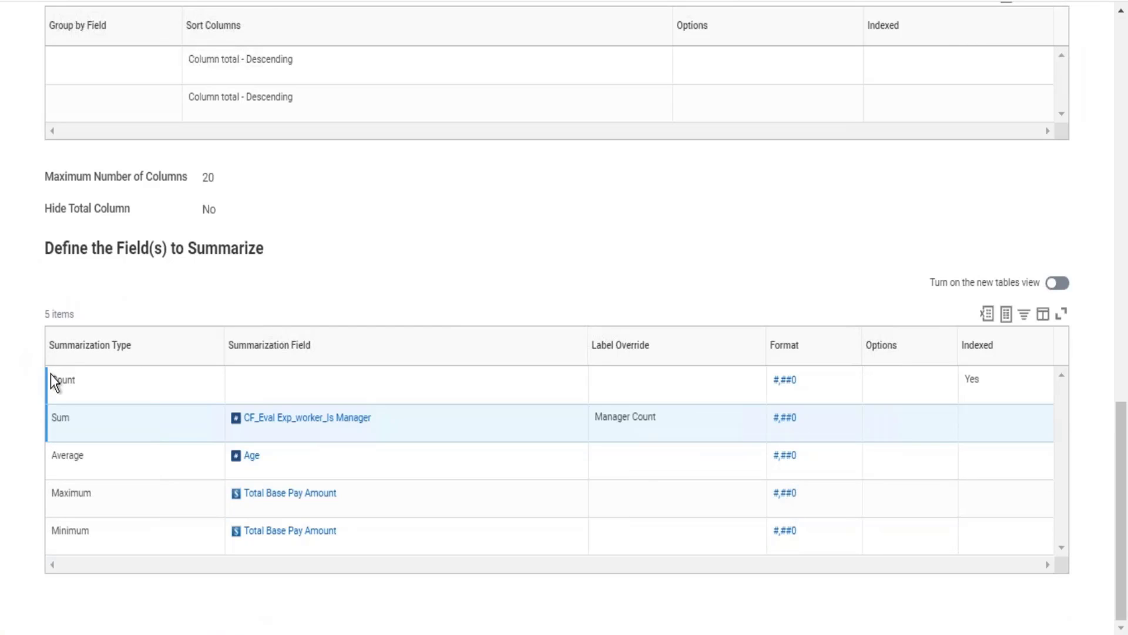
{"action": "left_click_drag", "start_coordinate": [50, 374], "coordinate": [329, 532]}
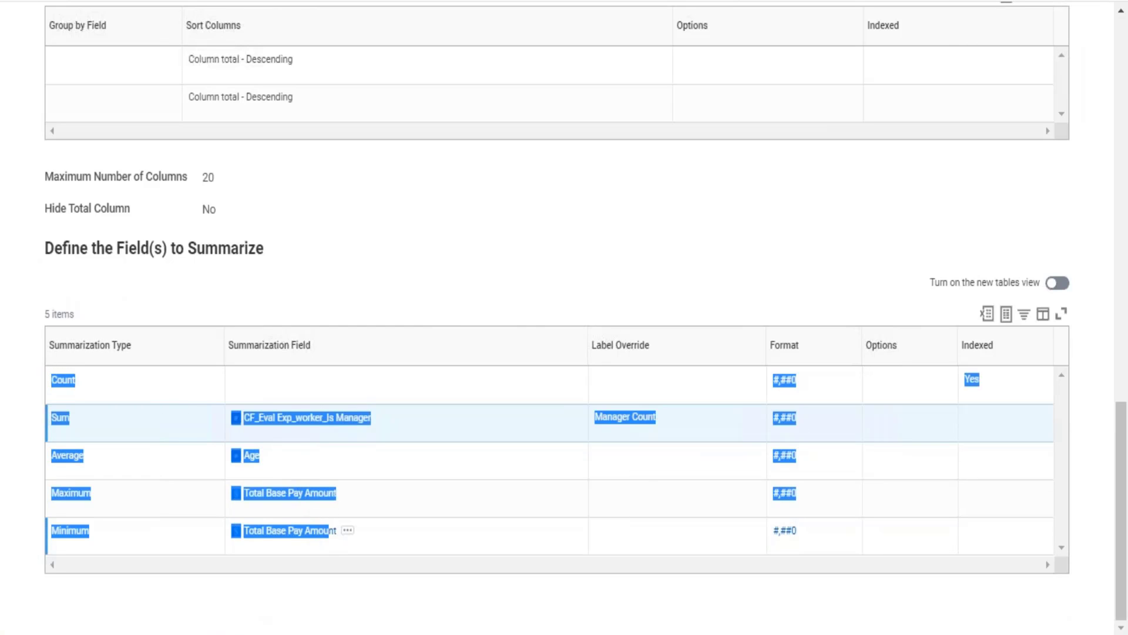
{"action": "left_click", "coordinate": [582, 288]}
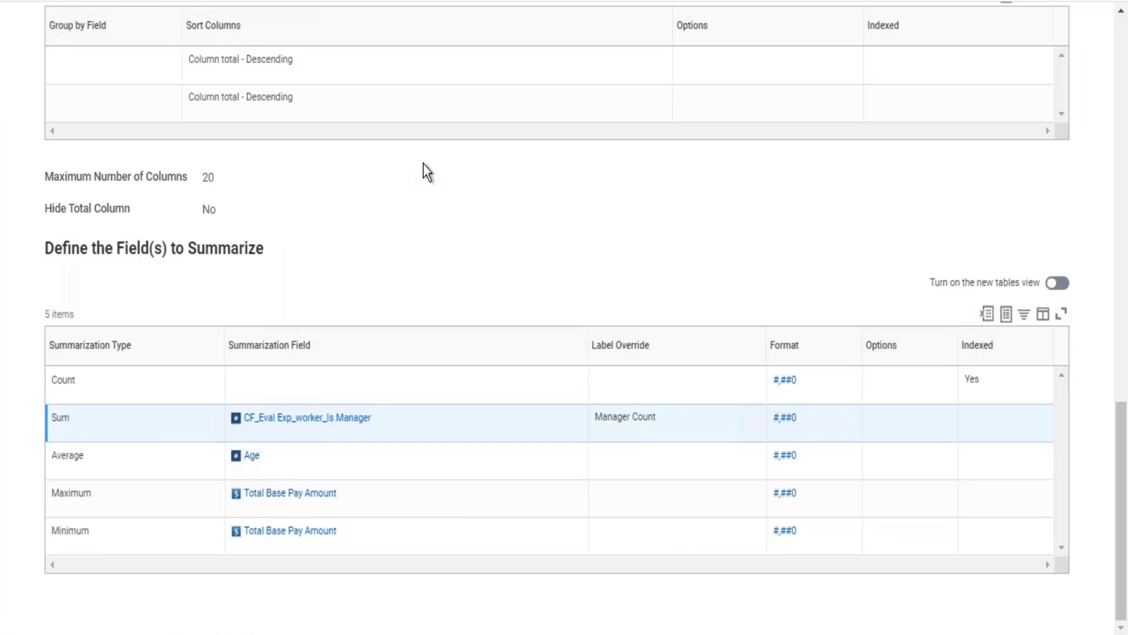
Step: Review the report definition's Drill Down settings, especially the Detail Data columns from Worker to Length of Service
{"action": "scroll", "coordinate": [424, 164], "scroll_direction": "up", "scroll_amount": 8}
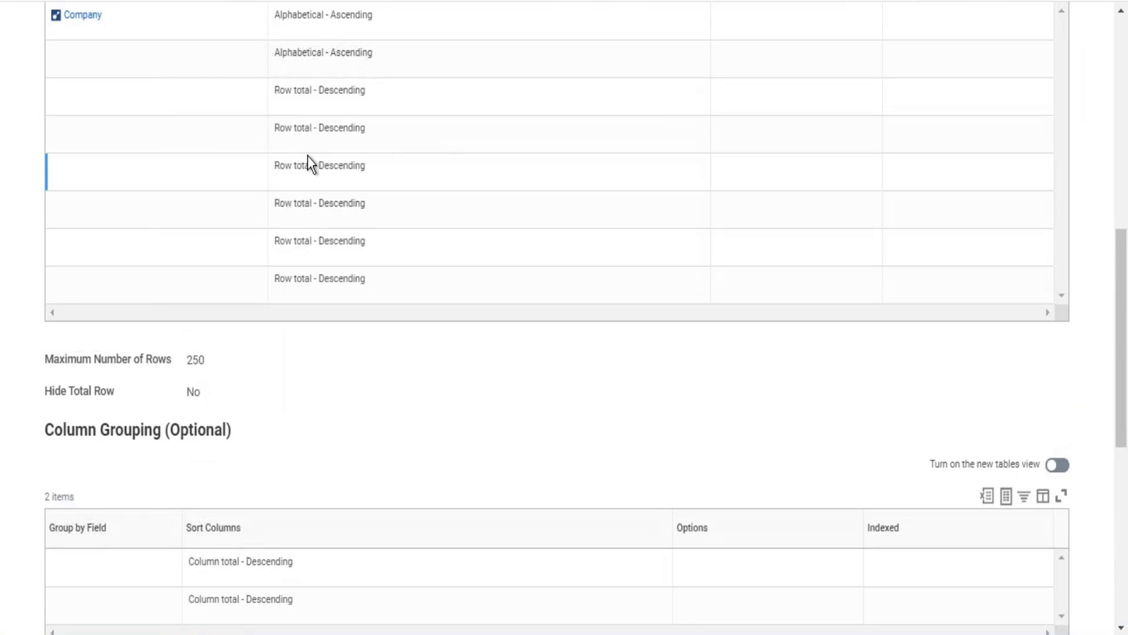
{"action": "scroll", "coordinate": [308, 156], "scroll_direction": "up", "scroll_amount": 6}
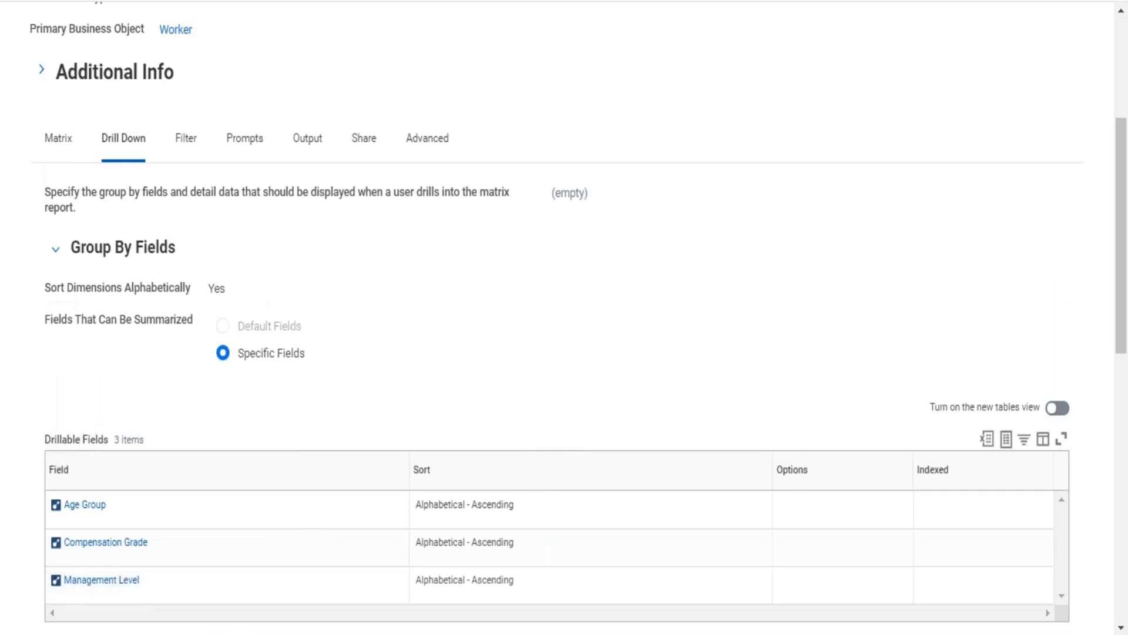
{"action": "scroll", "coordinate": [564, 317], "scroll_direction": "down", "scroll_amount": 9}
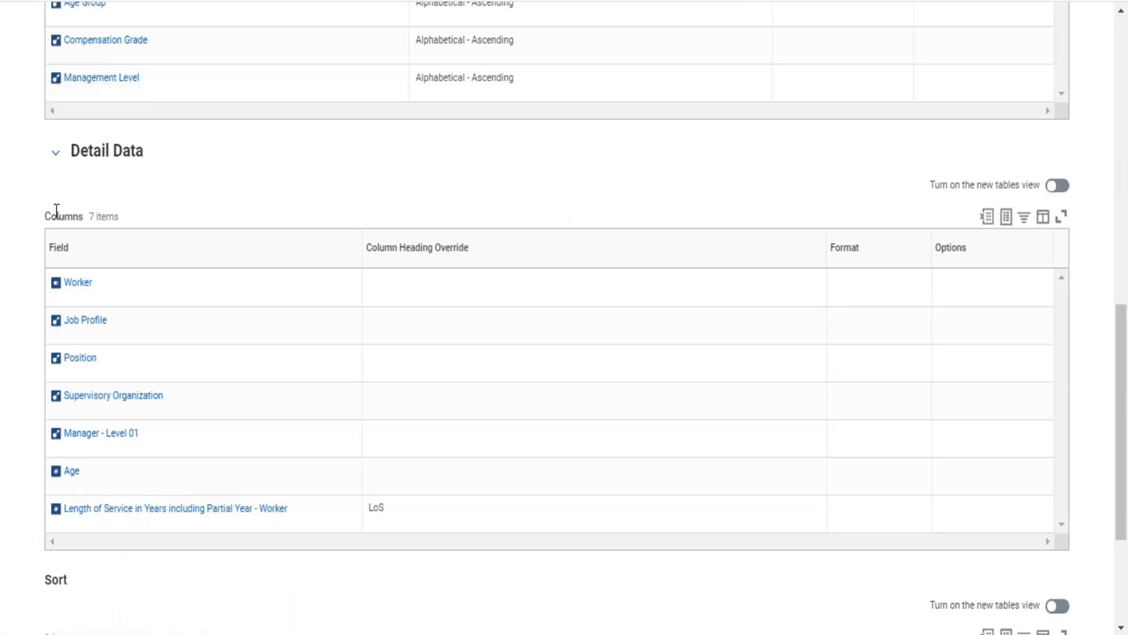
{"action": "left_click_drag", "start_coordinate": [57, 217], "coordinate": [162, 493]}
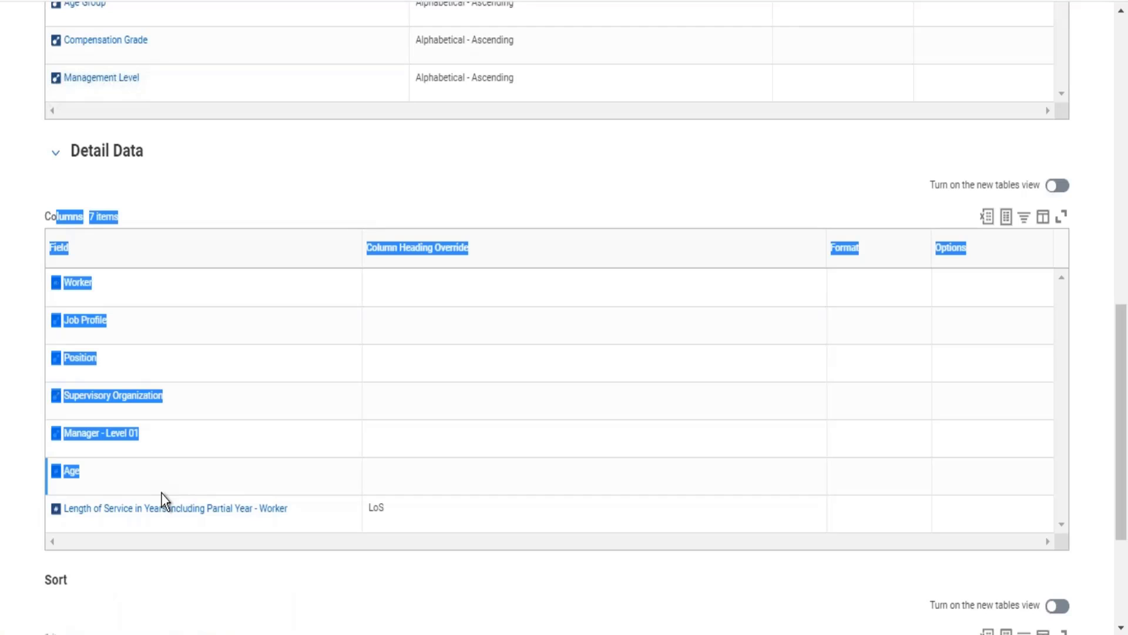
{"action": "left_click", "coordinate": [492, 179]}
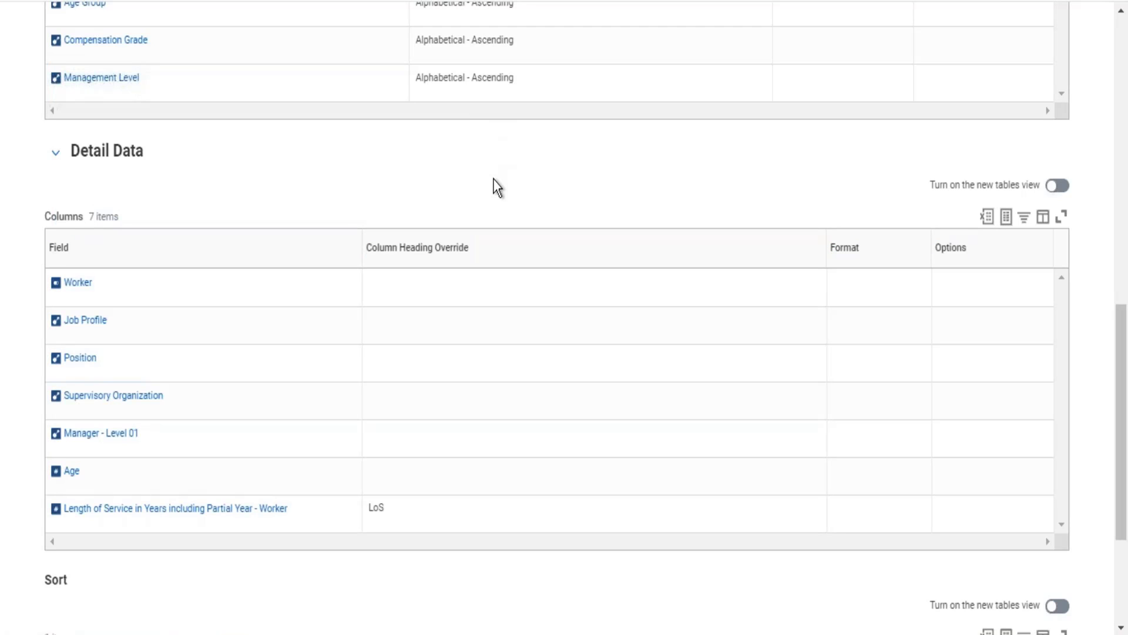
{"action": "key", "text": "alt+Tab"}
Step: Open the Rep_Worker Count by Company custom report for editing from its related actions
{"action": "left_click", "coordinate": [1124, 40]}
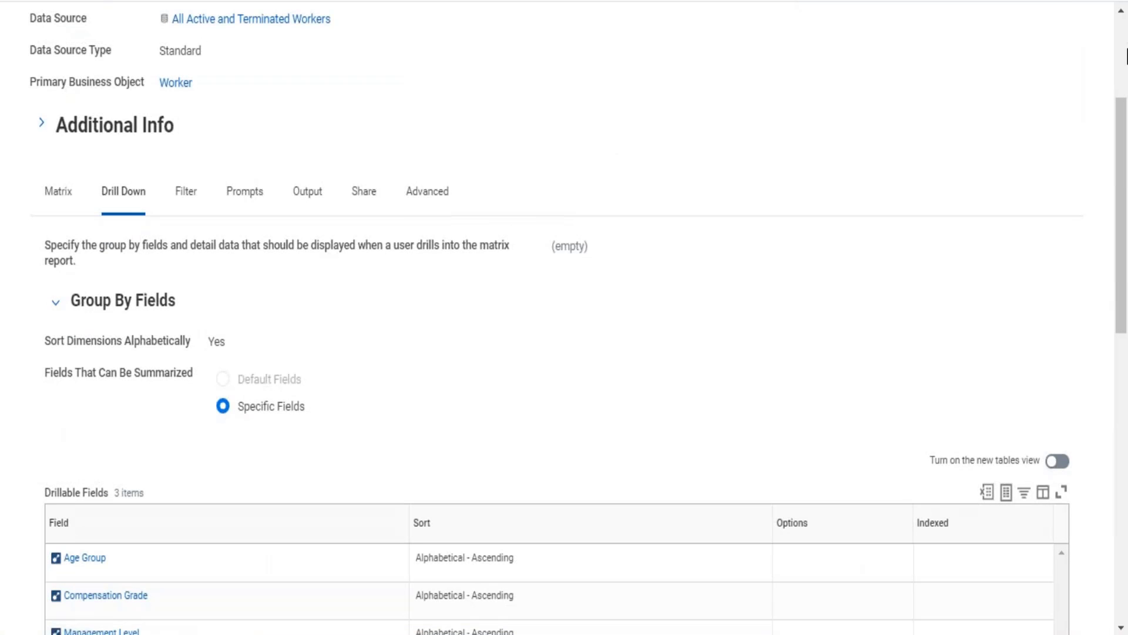
{"action": "left_click", "coordinate": [1121, 56]}
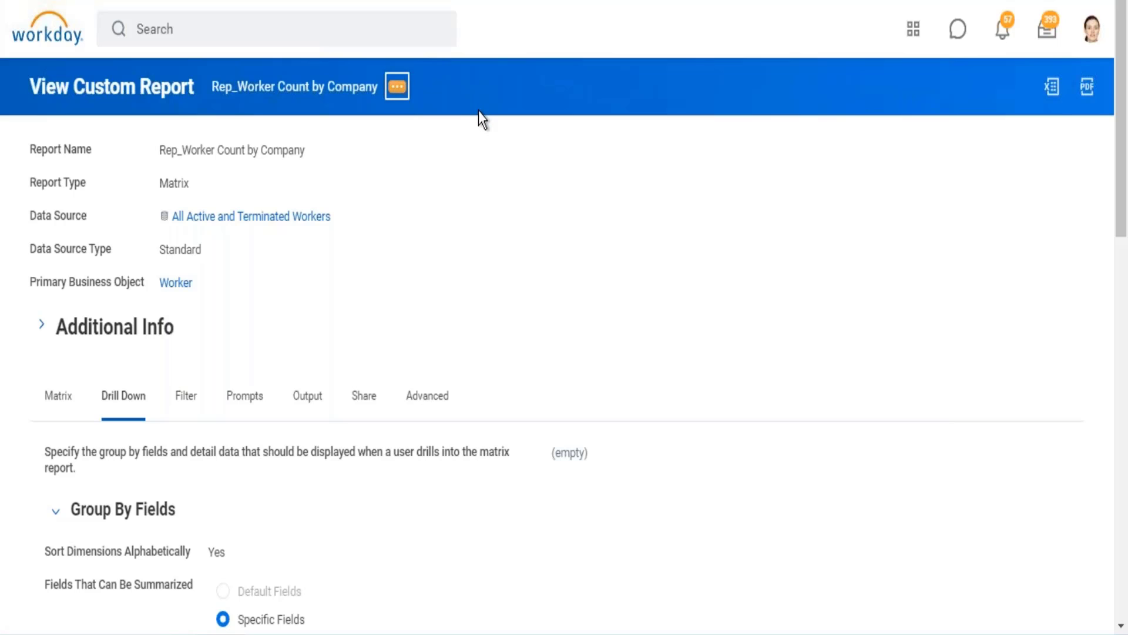
{"action": "left_click", "coordinate": [397, 87]}
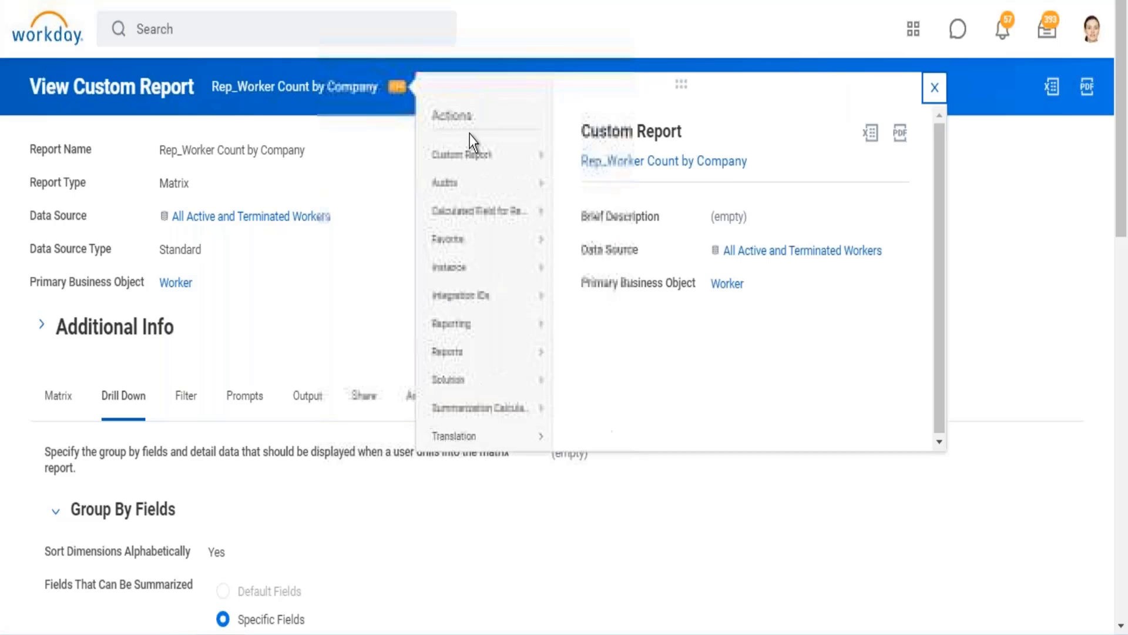
{"action": "mouse_move", "coordinate": [470, 154]}
{"action": "left_click", "coordinate": [591, 160]}
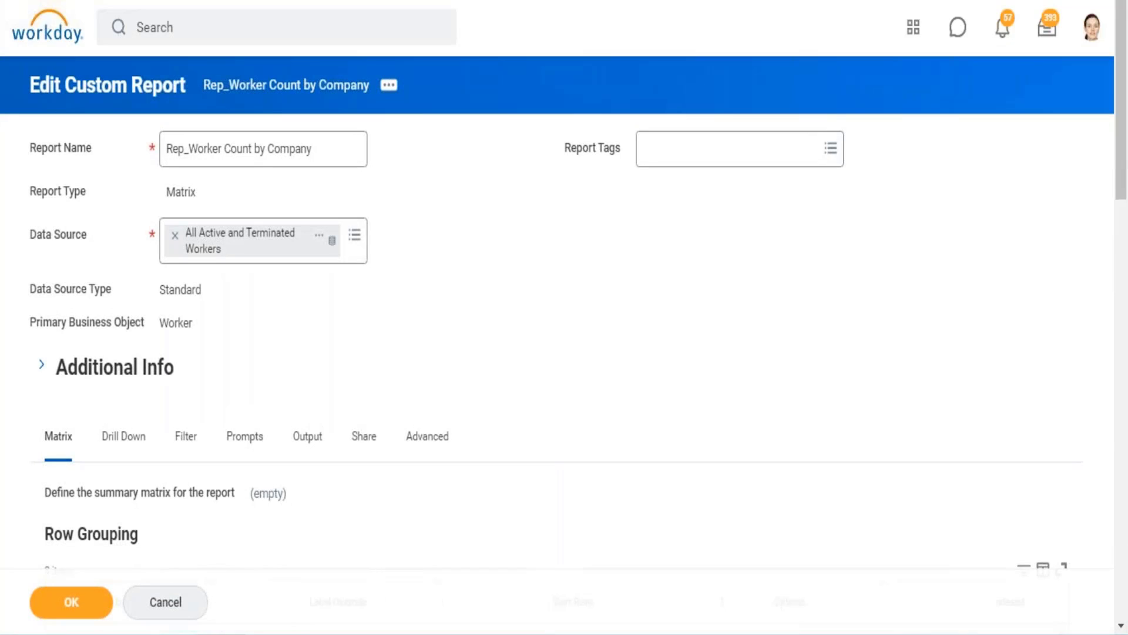
Step: In the Drill Down Detail Data, add a column row below Worker and set its field to Is International Assignee
{"action": "scroll", "coordinate": [171, 362], "scroll_direction": "down", "scroll_amount": 1}
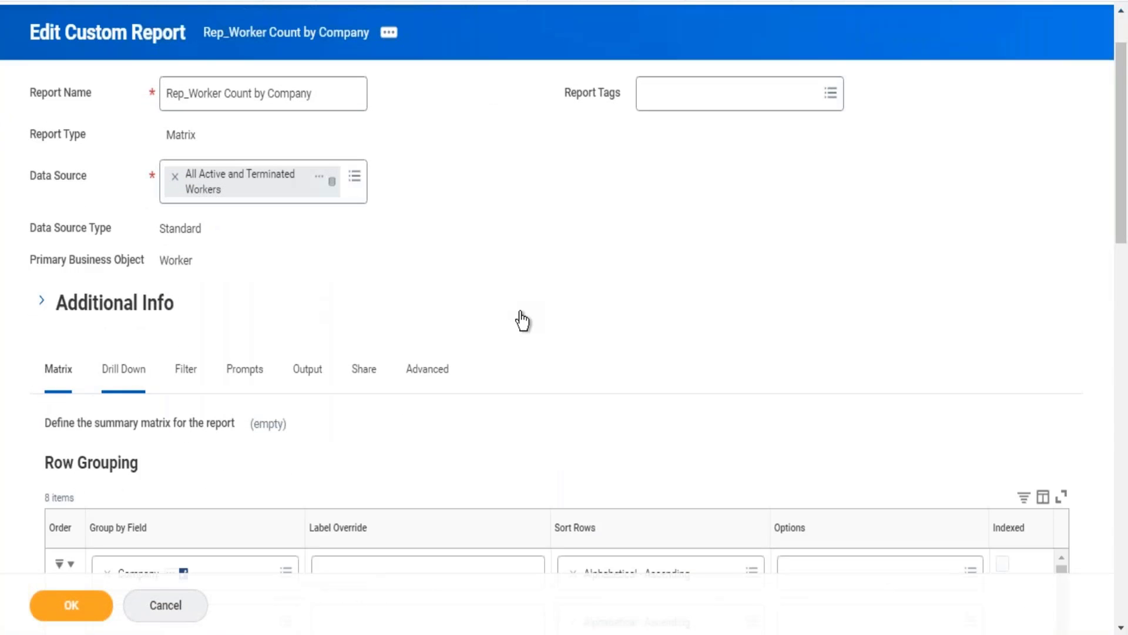
{"action": "scroll", "coordinate": [648, 274], "scroll_direction": "down", "scroll_amount": 10}
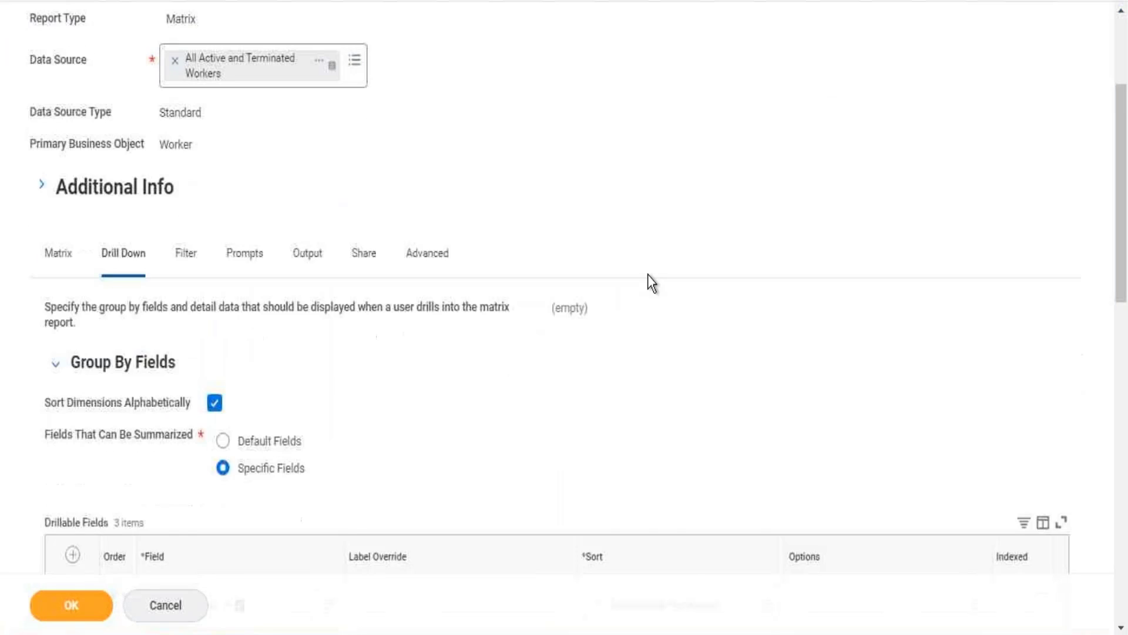
{"action": "scroll", "coordinate": [552, 253], "scroll_direction": "down", "scroll_amount": 3}
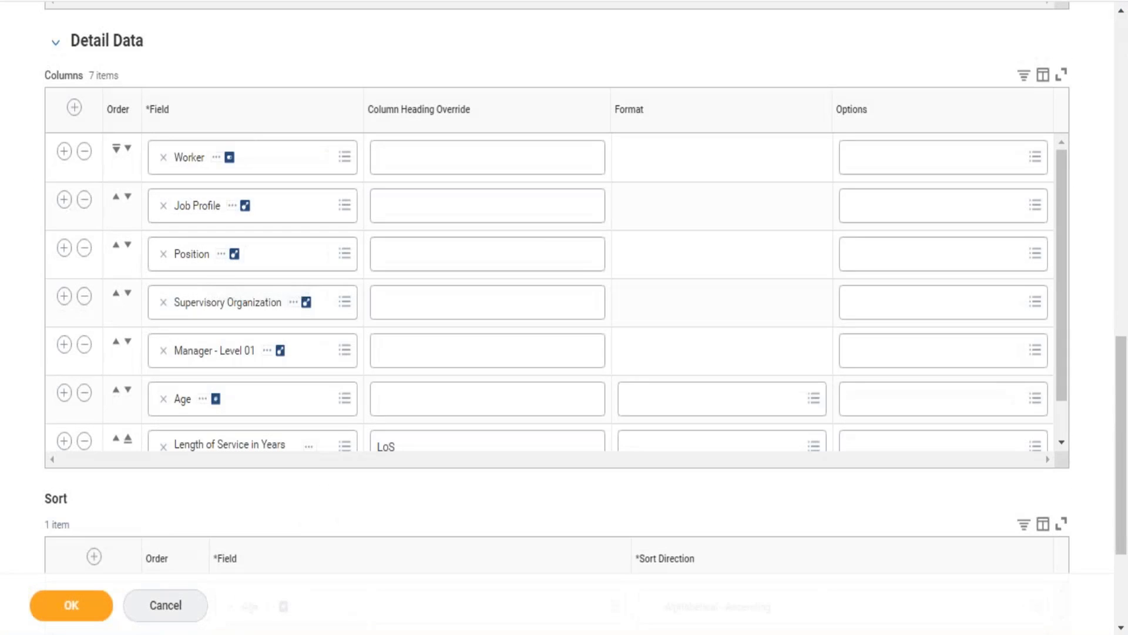
{"action": "left_click", "coordinate": [64, 151]}
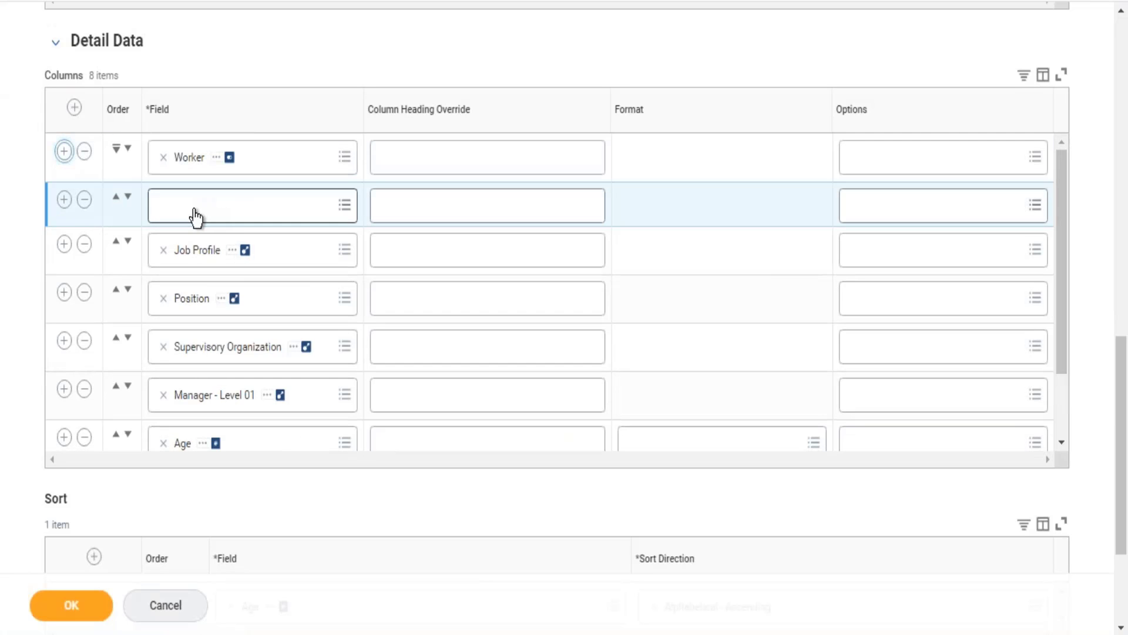
{"action": "left_click", "coordinate": [194, 215]}
{"action": "type", "text": "is internation ass"}
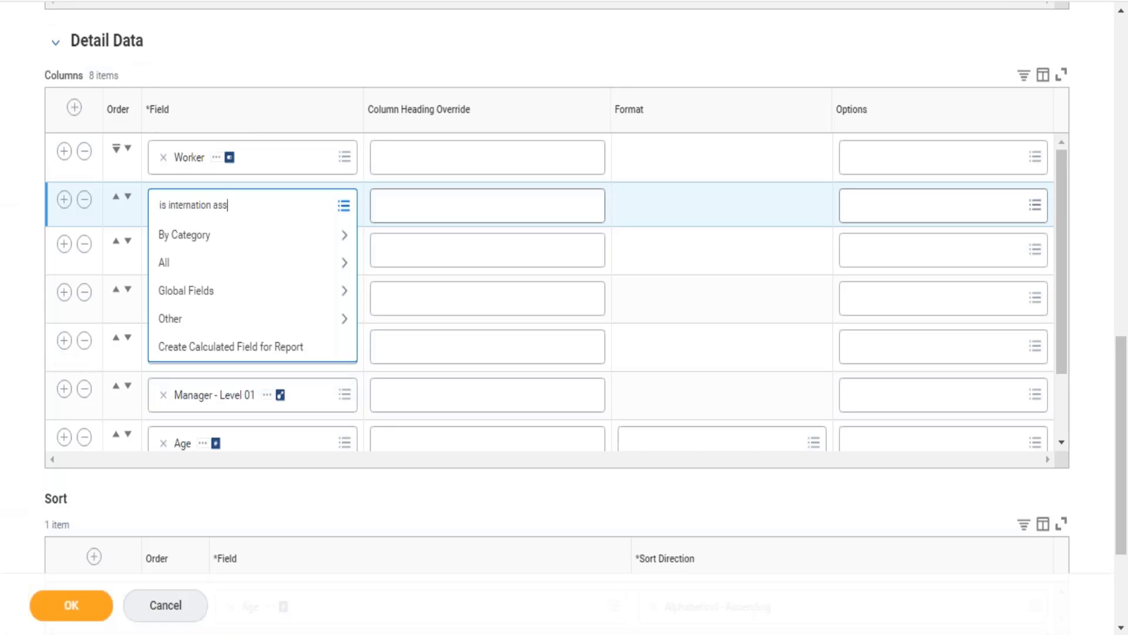
{"action": "key", "text": "Return"}
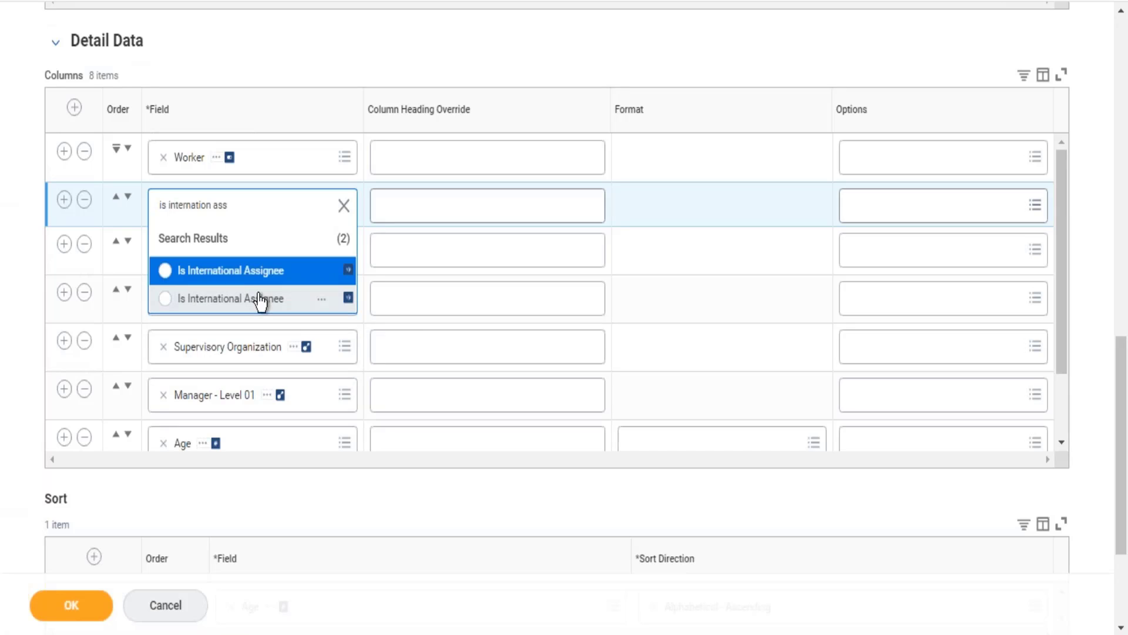
{"action": "left_click", "coordinate": [262, 305]}
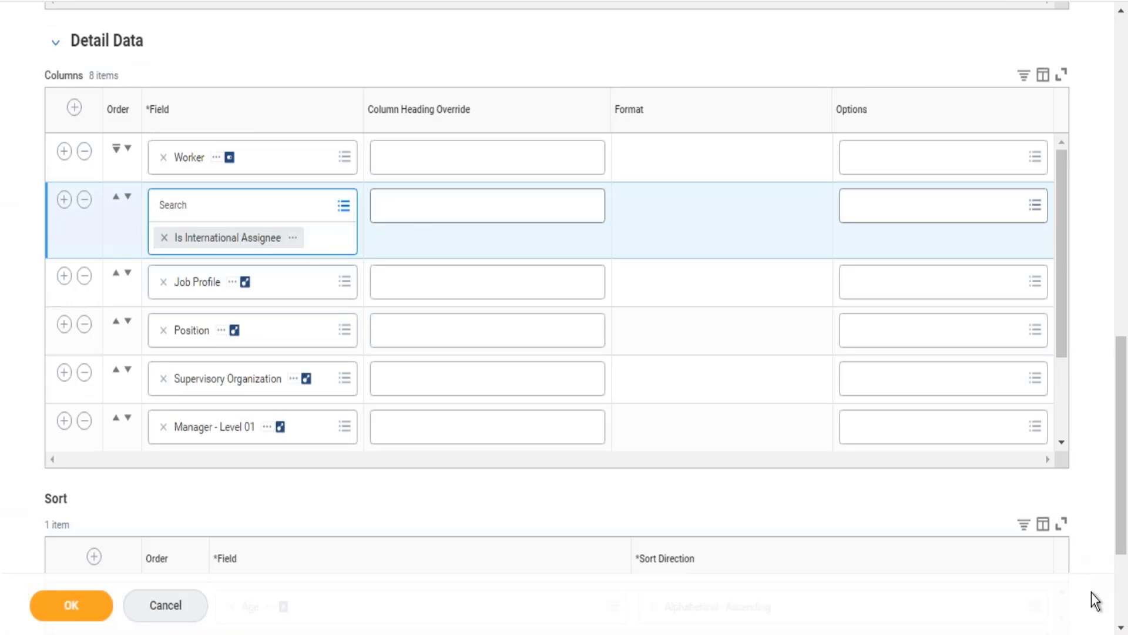
Step: Copy the text of the Is International Assignee field in its detail row and open the field's report field details
{"action": "scroll", "coordinate": [1126, 614], "scroll_direction": "down", "scroll_amount": 3}
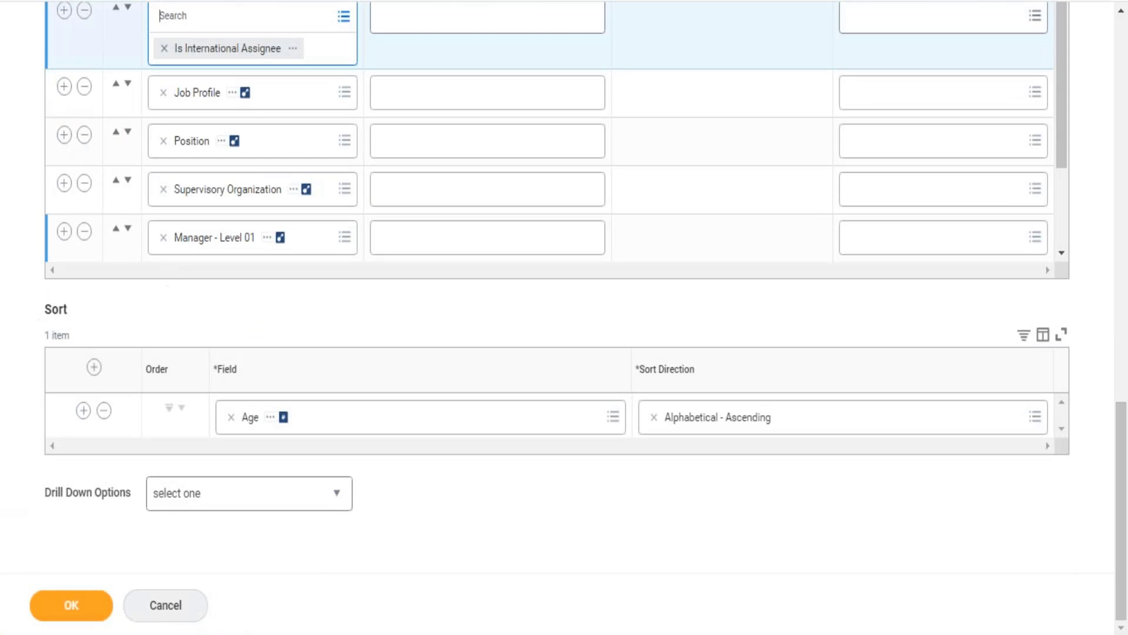
{"action": "left_click", "coordinate": [294, 52]}
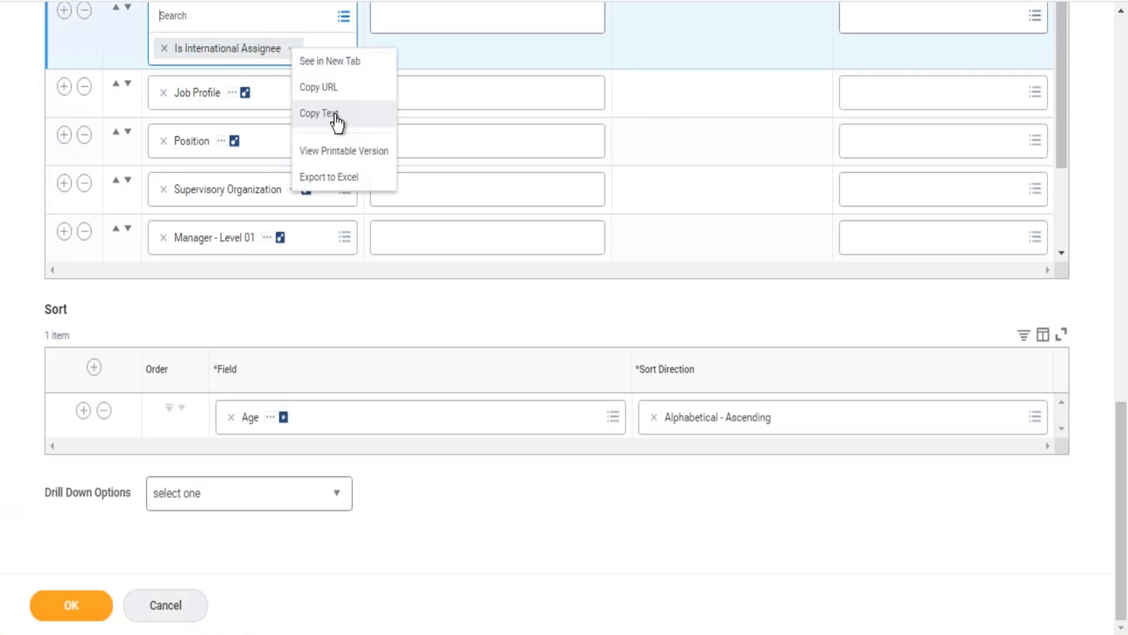
{"action": "left_click", "coordinate": [334, 114]}
{"action": "left_click", "coordinate": [294, 18]}
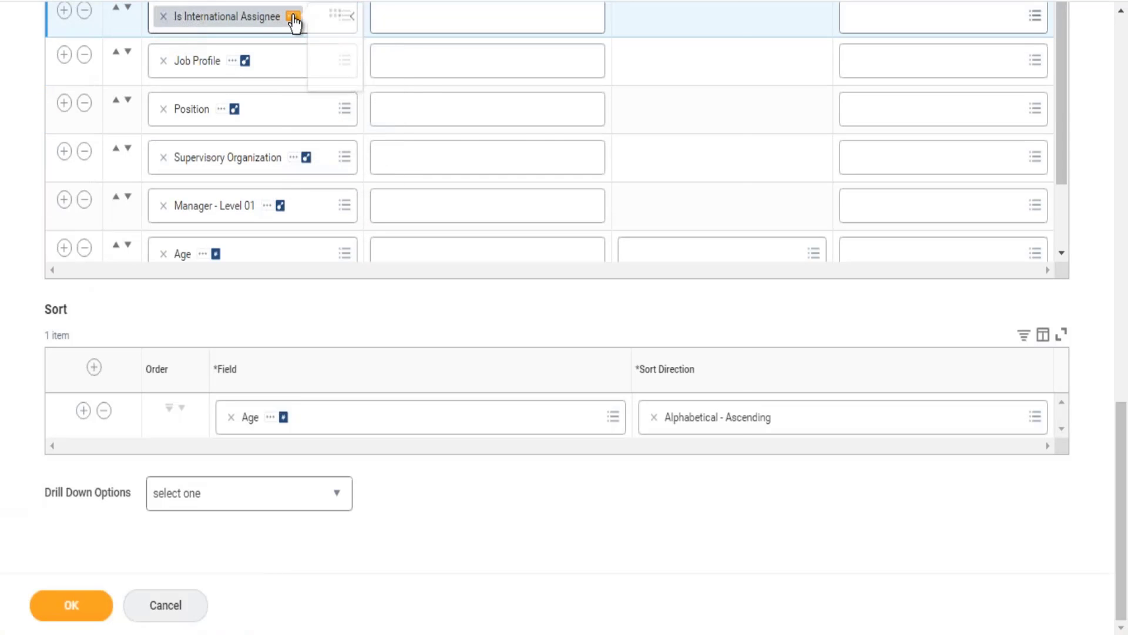
Step: Sort the drill-down detail by Is International Assignee, Alphabetical - Descending, and save and run the report
{"action": "left_click", "coordinate": [231, 417]}
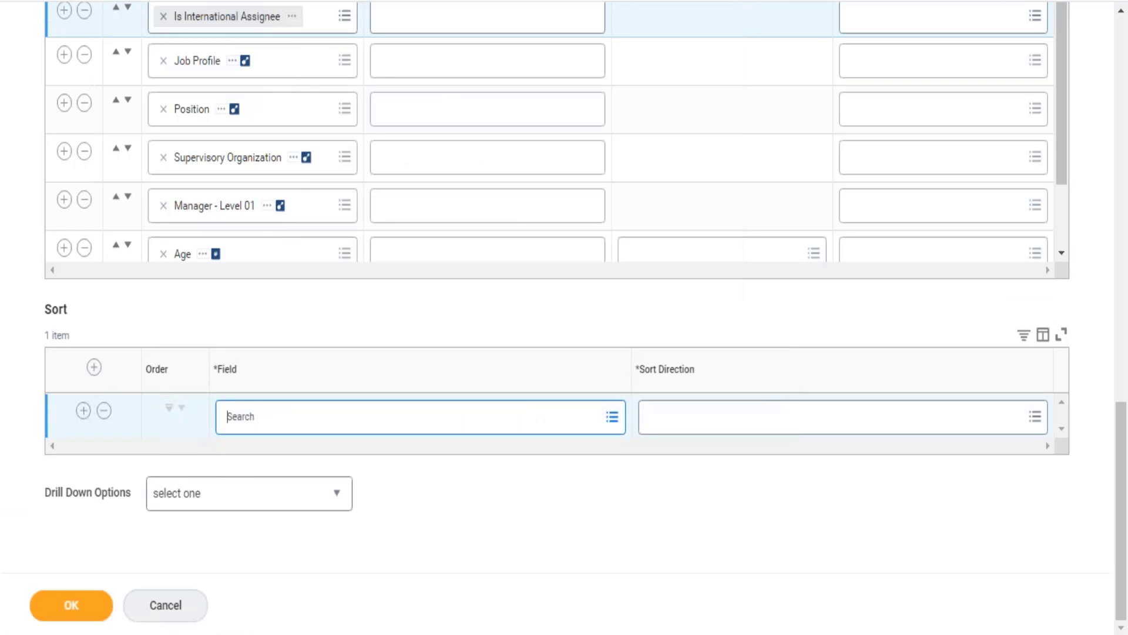
{"action": "key", "text": "ctrl+v"}
{"action": "key", "text": "Return"}
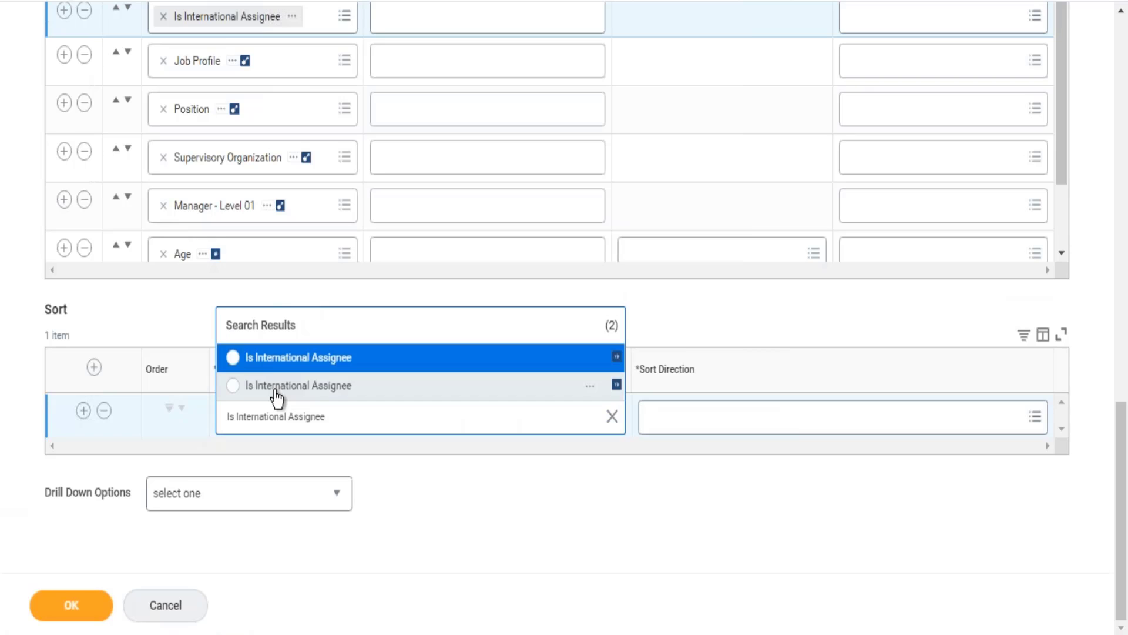
{"action": "left_click", "coordinate": [275, 388]}
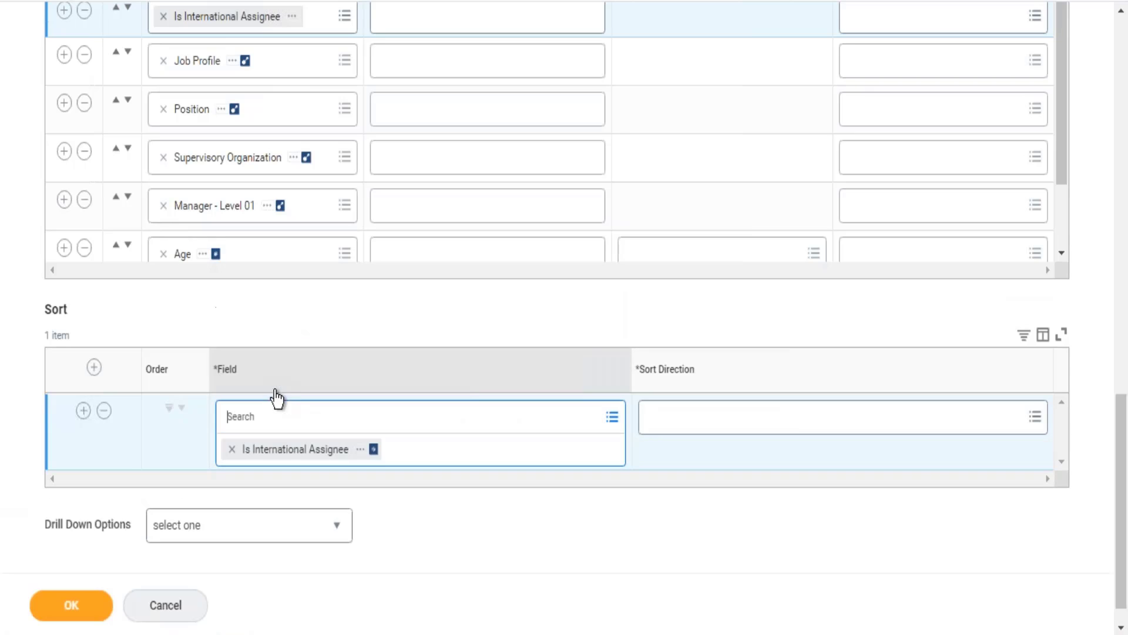
{"action": "left_click", "coordinate": [1024, 432]}
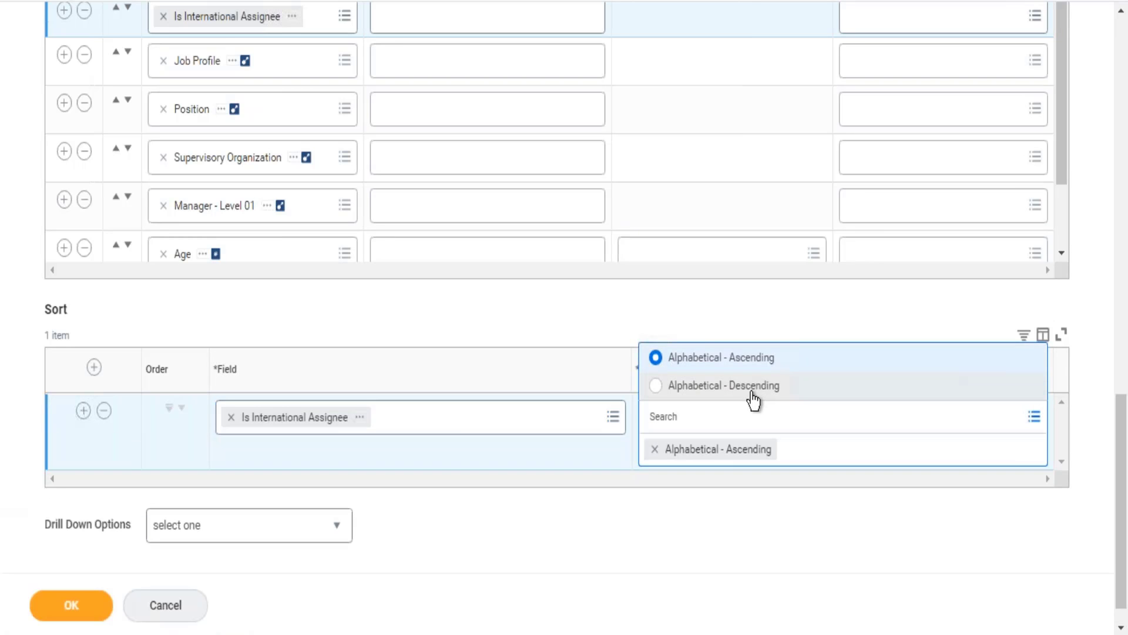
{"action": "left_click", "coordinate": [755, 391]}
{"action": "left_click", "coordinate": [736, 317]}
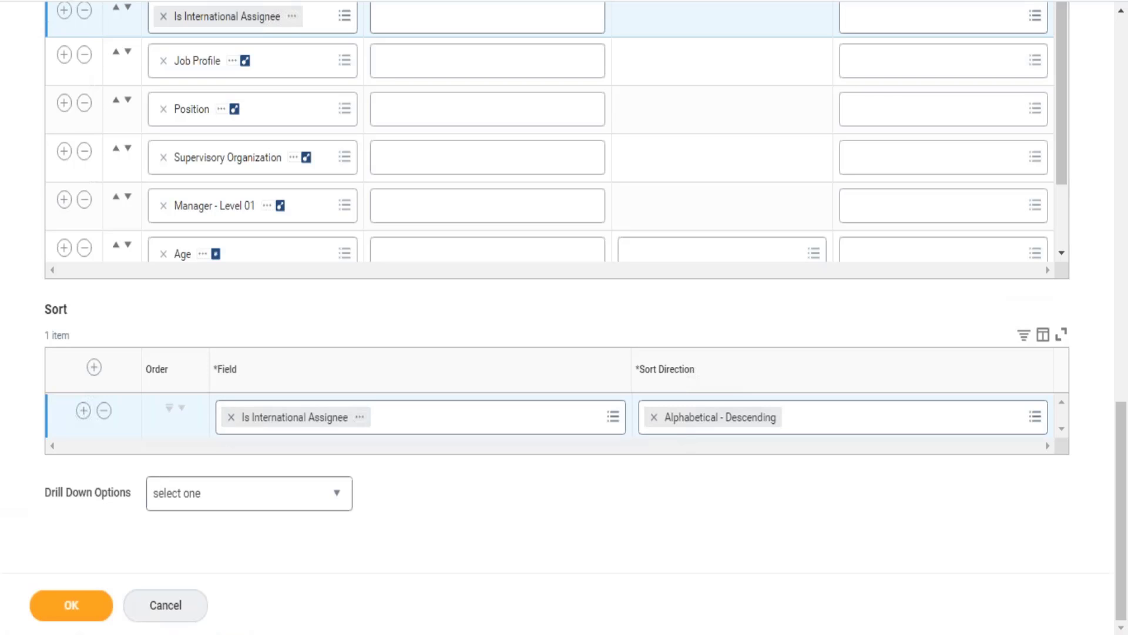
{"action": "left_click", "coordinate": [83, 619]}
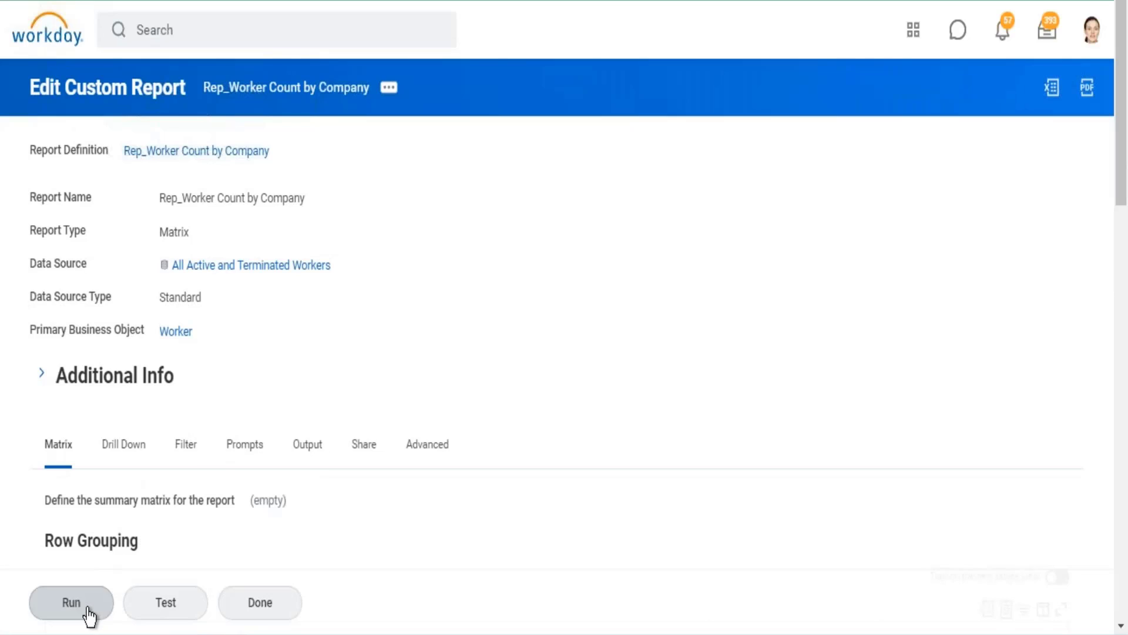
{"action": "left_click", "coordinate": [87, 611]}
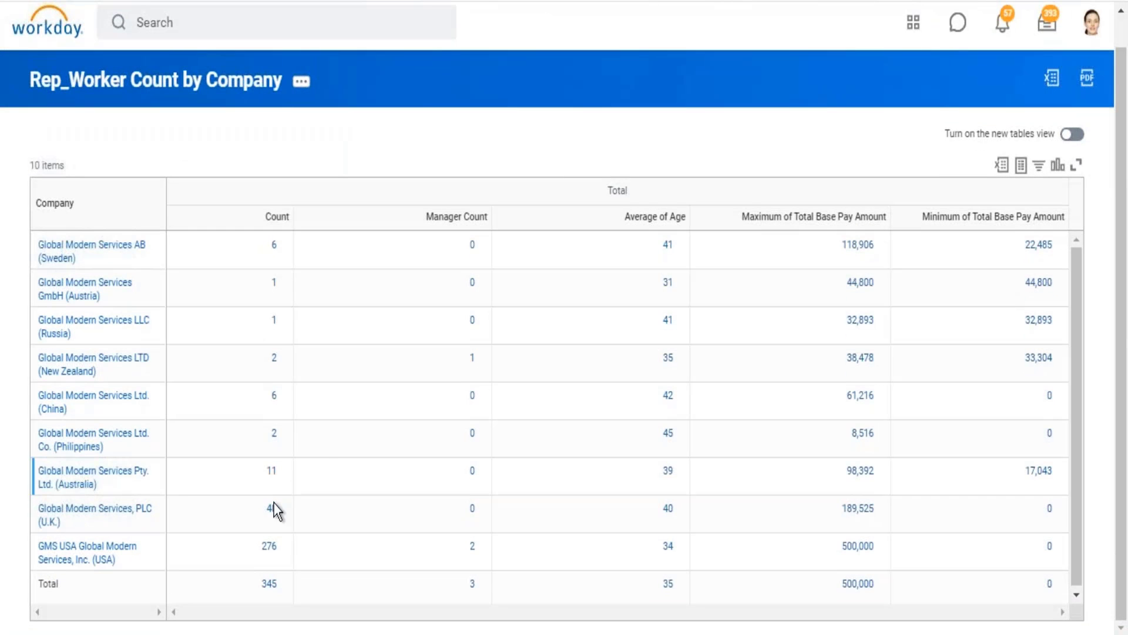
Step: Drill into the worker Count for GMS USA and inspect the profile of the first worker flagged as international assignee
{"action": "left_click", "coordinate": [269, 551]}
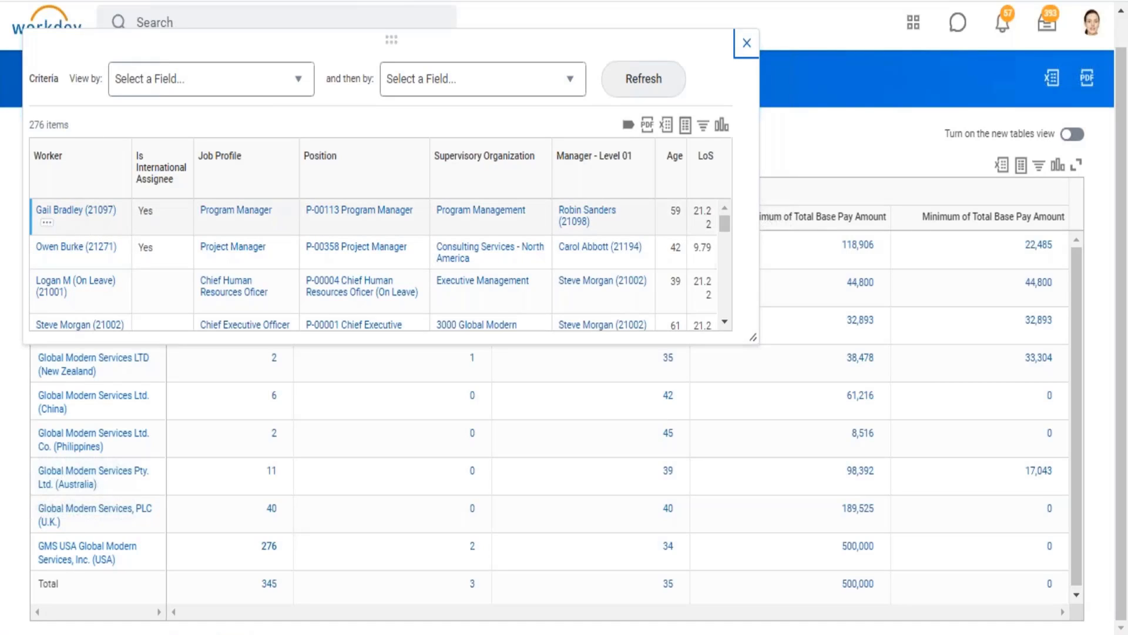
{"action": "left_click", "coordinate": [78, 215]}
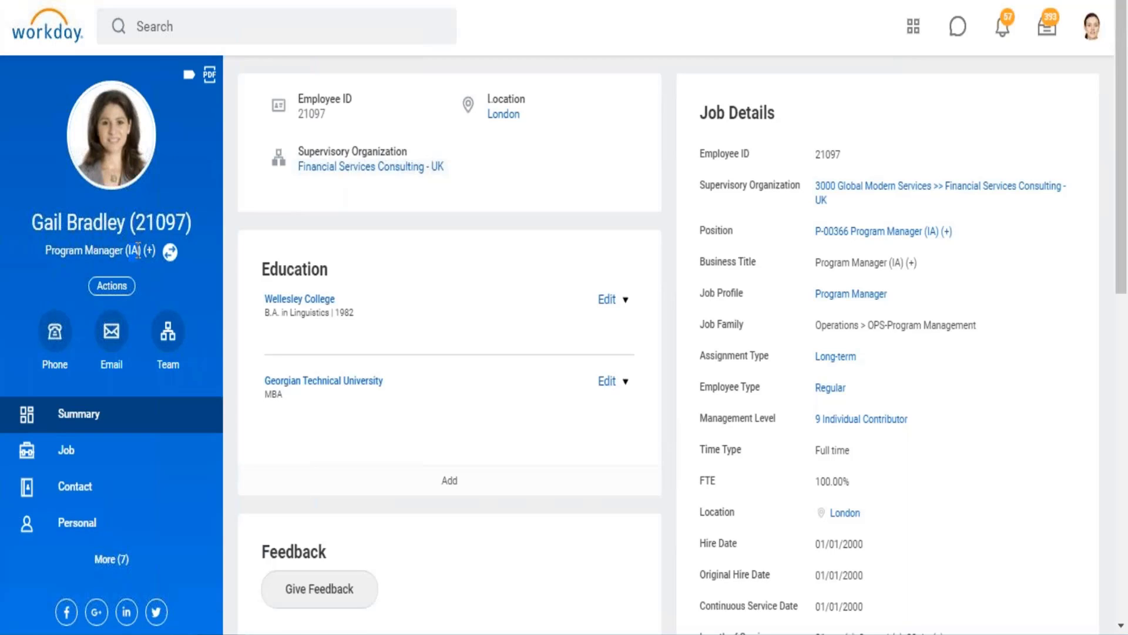
{"action": "left_click", "coordinate": [170, 252]}
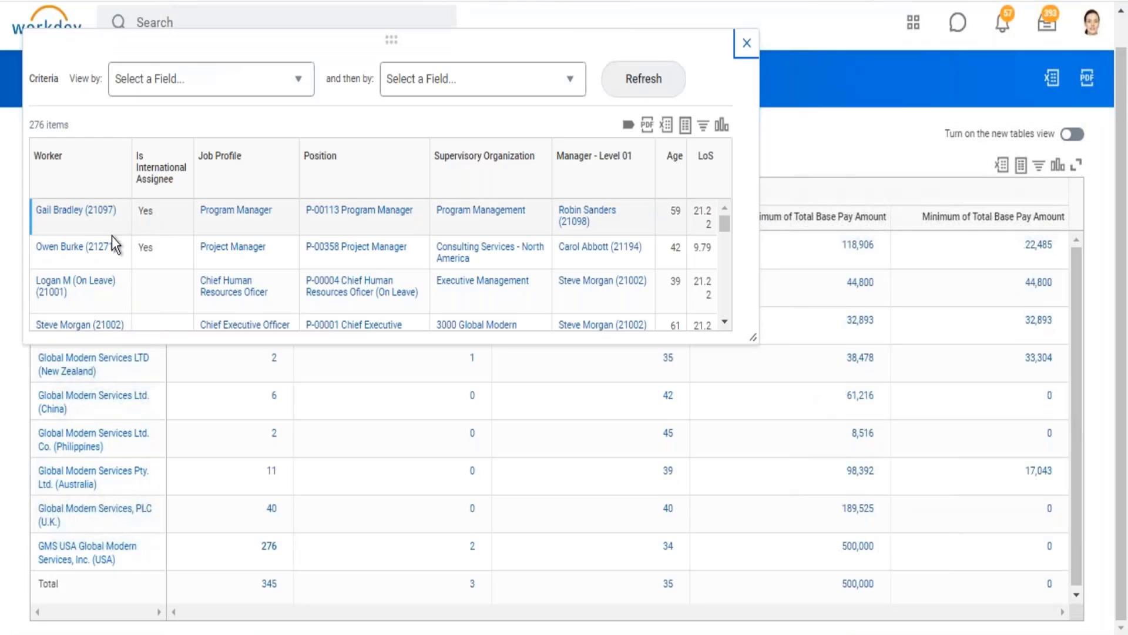
{"action": "left_click", "coordinate": [747, 42]}
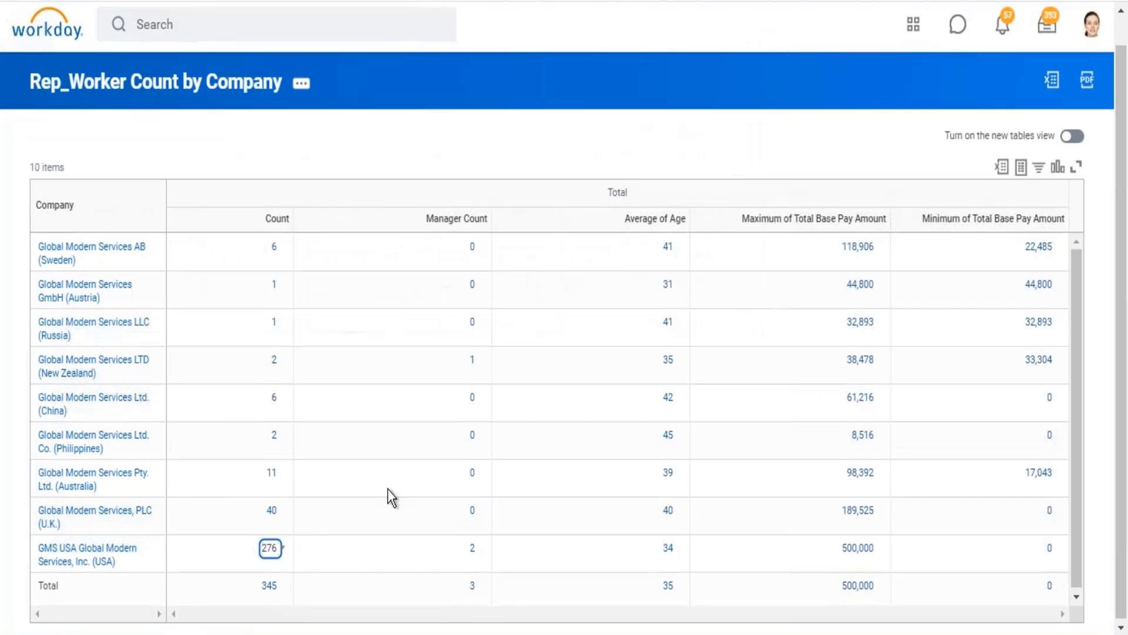
Step: Drill into the worker Count for Global Modern Services LTD (New Zealand) and check the Is International Assignee values
{"action": "left_click", "coordinate": [275, 360]}
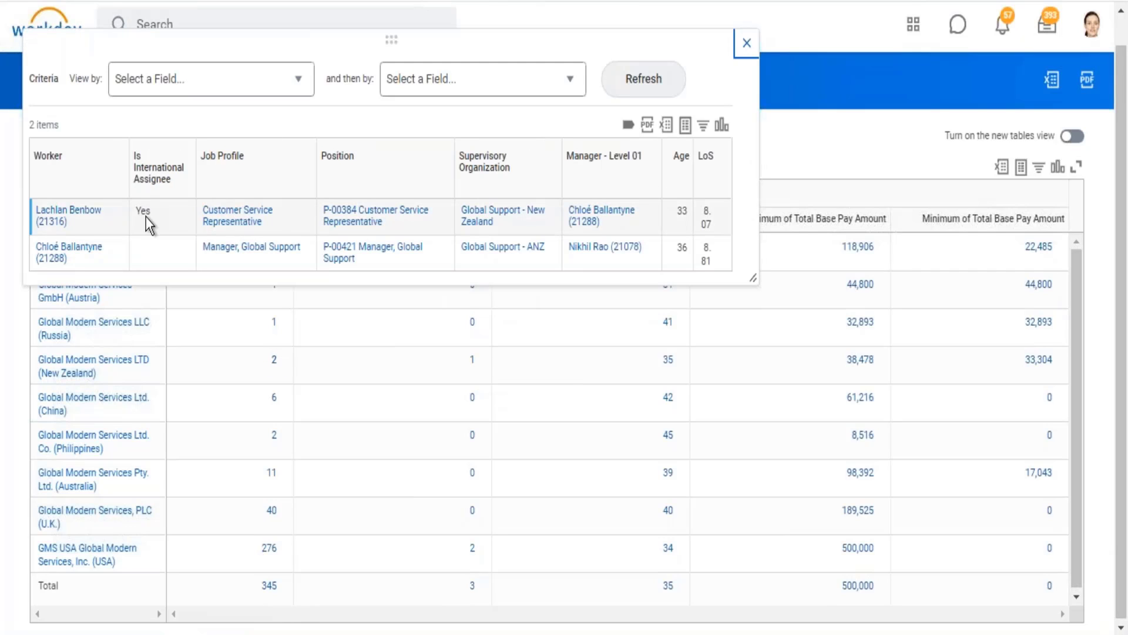
{"action": "left_click_drag", "start_coordinate": [136, 210], "coordinate": [154, 214]}
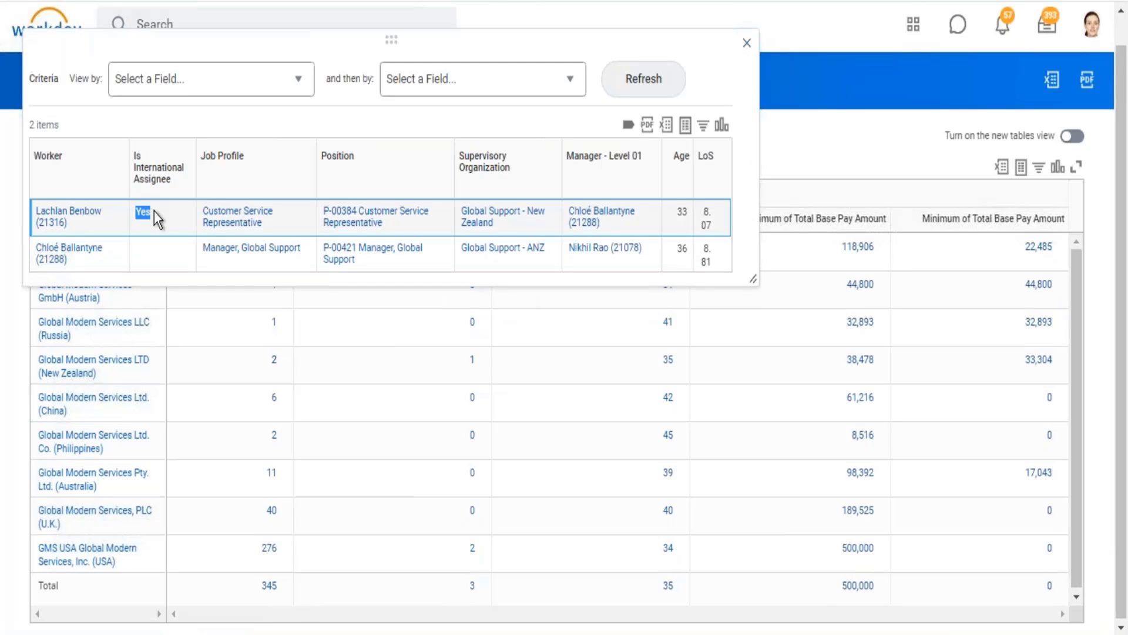
{"action": "left_click", "coordinate": [747, 43]}
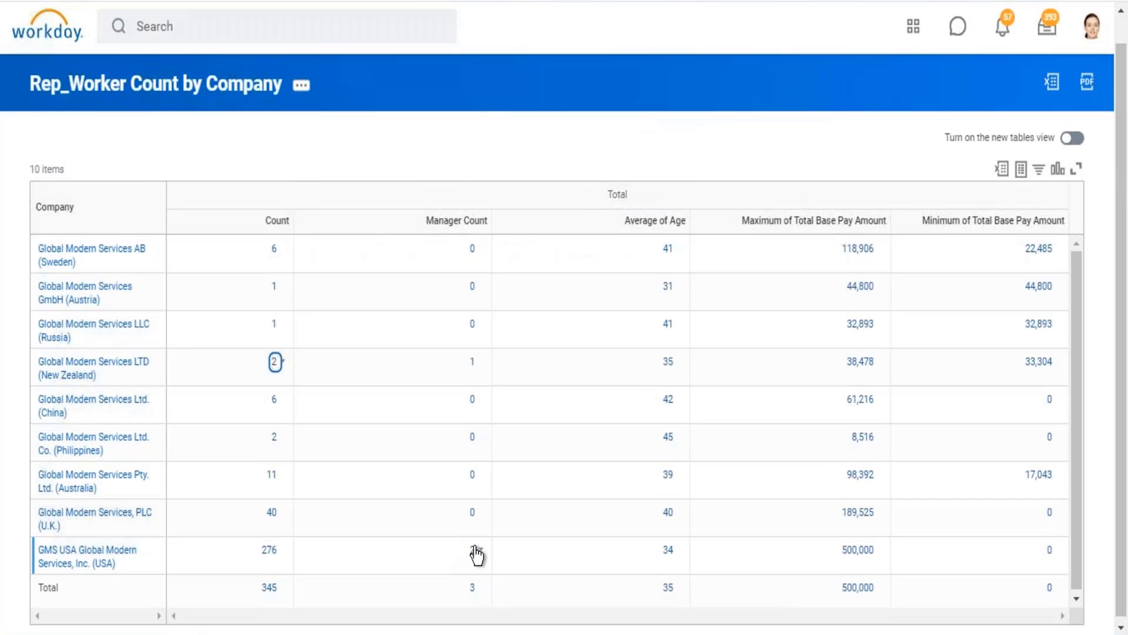
Step: Drill into the Manager Count for GMS USA and compare its item count with the Is International Assignee flags
{"action": "left_click", "coordinate": [470, 552]}
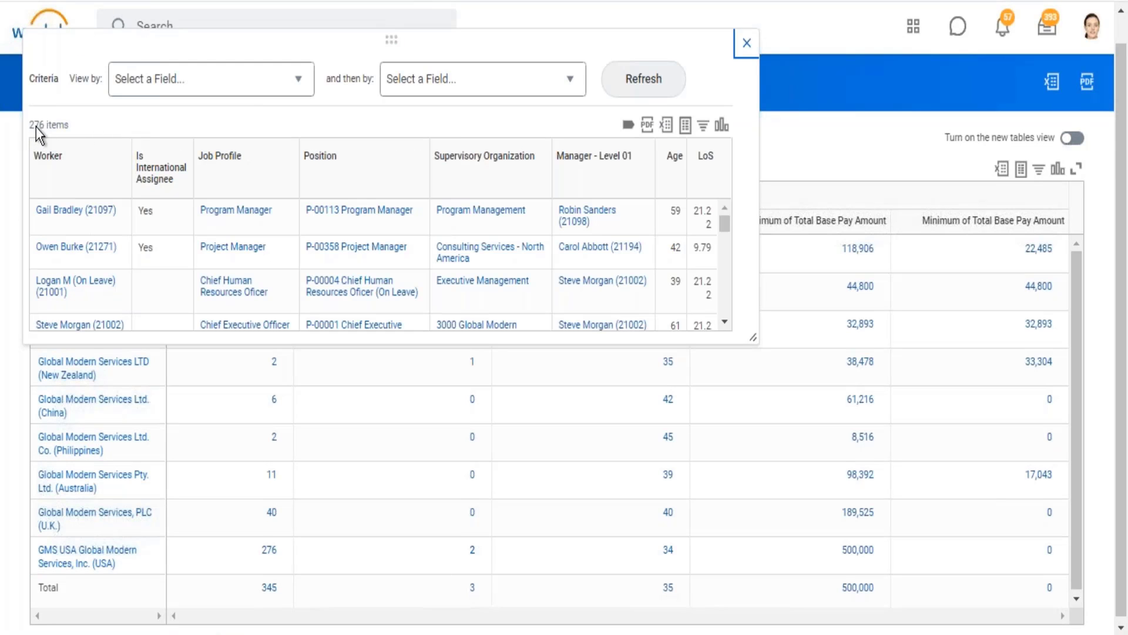
{"action": "left_click_drag", "start_coordinate": [36, 128], "coordinate": [73, 122]}
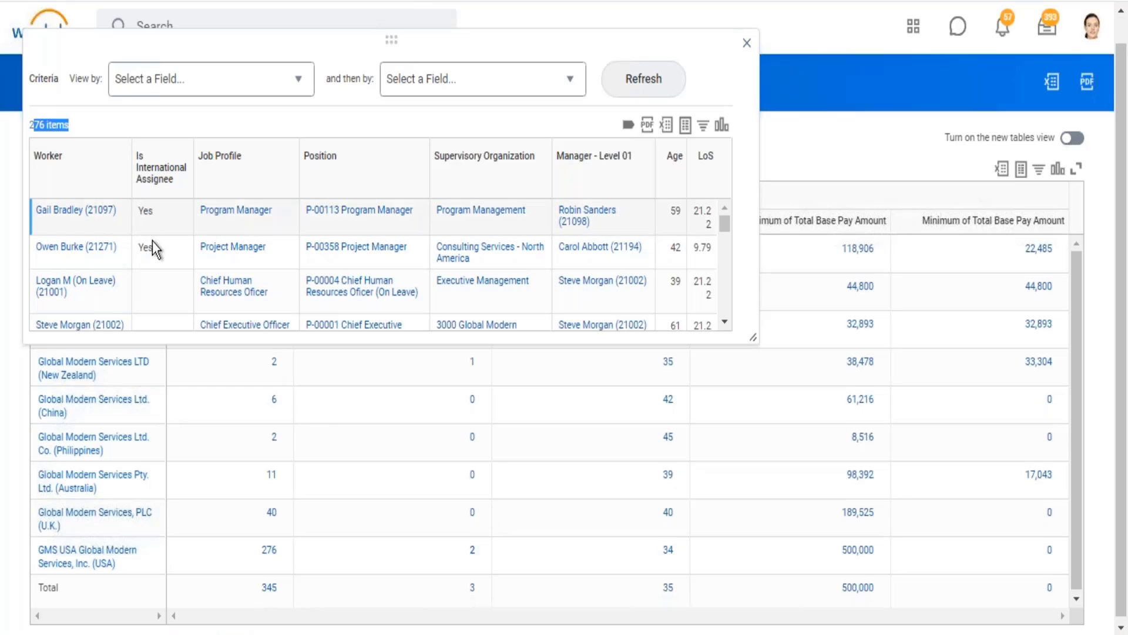
{"action": "left_click", "coordinate": [746, 44]}
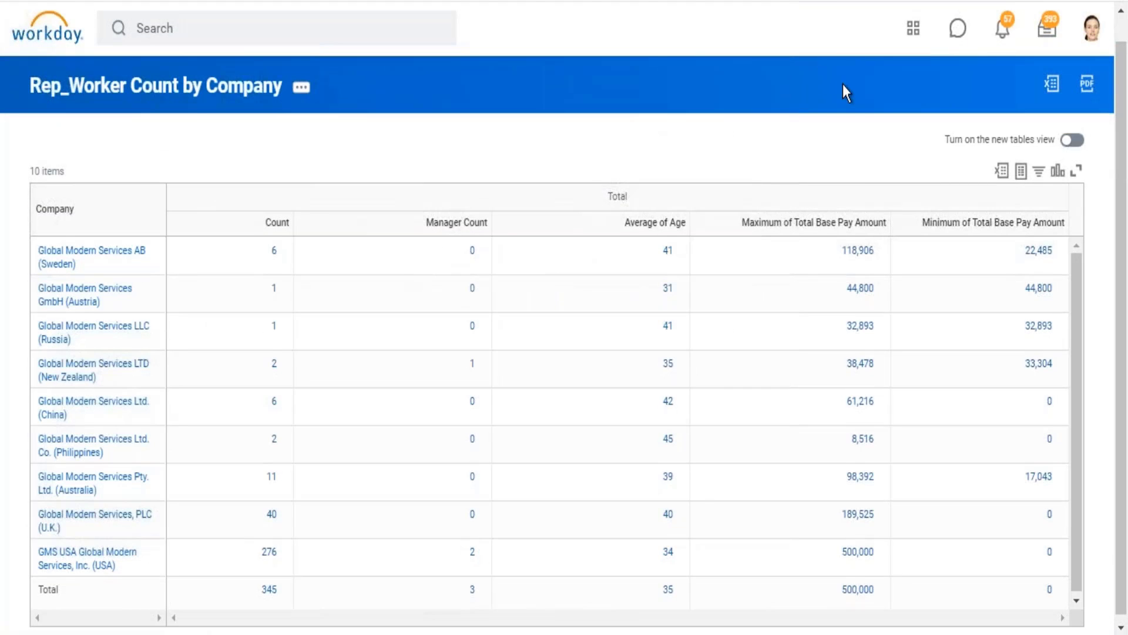
{"action": "scroll", "coordinate": [843, 93], "scroll_direction": "down", "scroll_amount": 1}
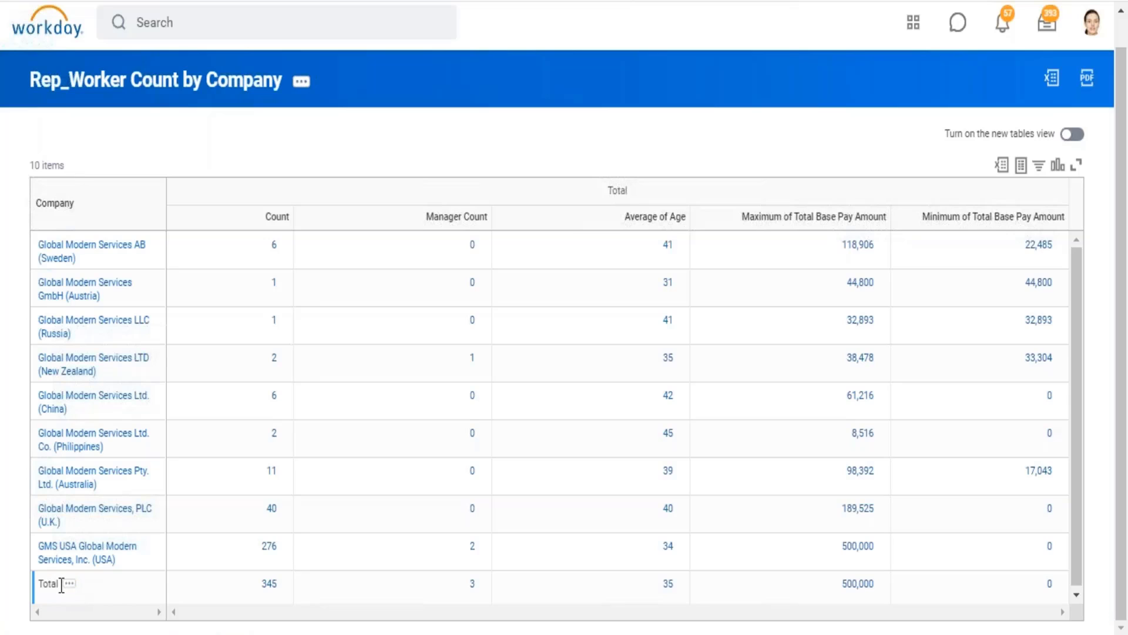
Step: Drill into the Manager Count in the Total row and check the item count and international assignee flags
{"action": "left_click_drag", "start_coordinate": [61, 586], "coordinate": [394, 602]}
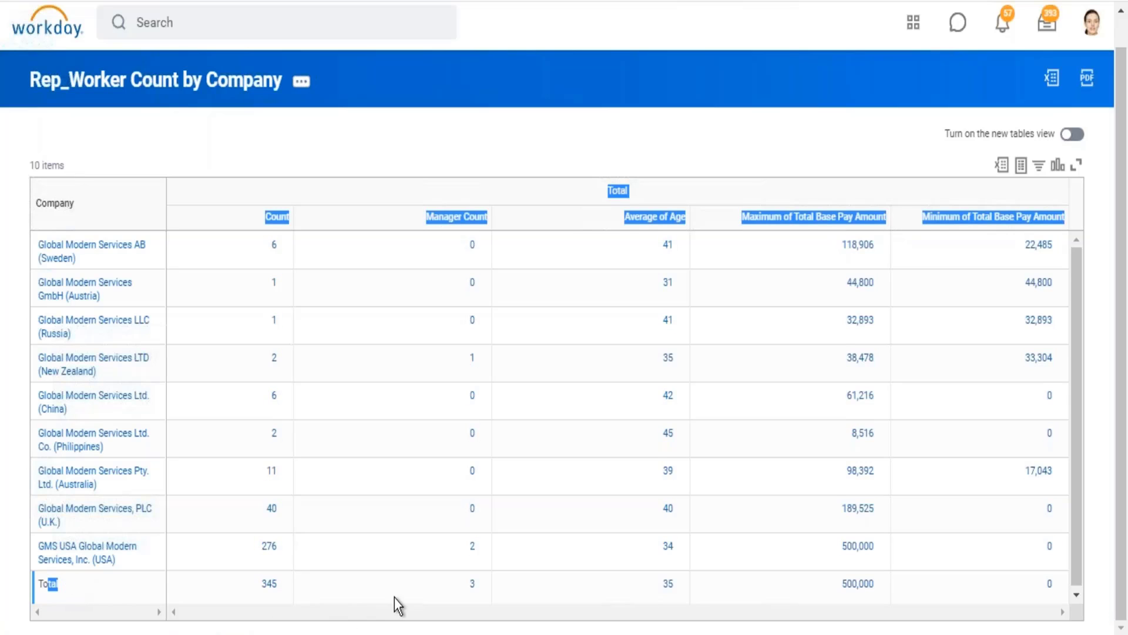
{"action": "left_click", "coordinate": [472, 585]}
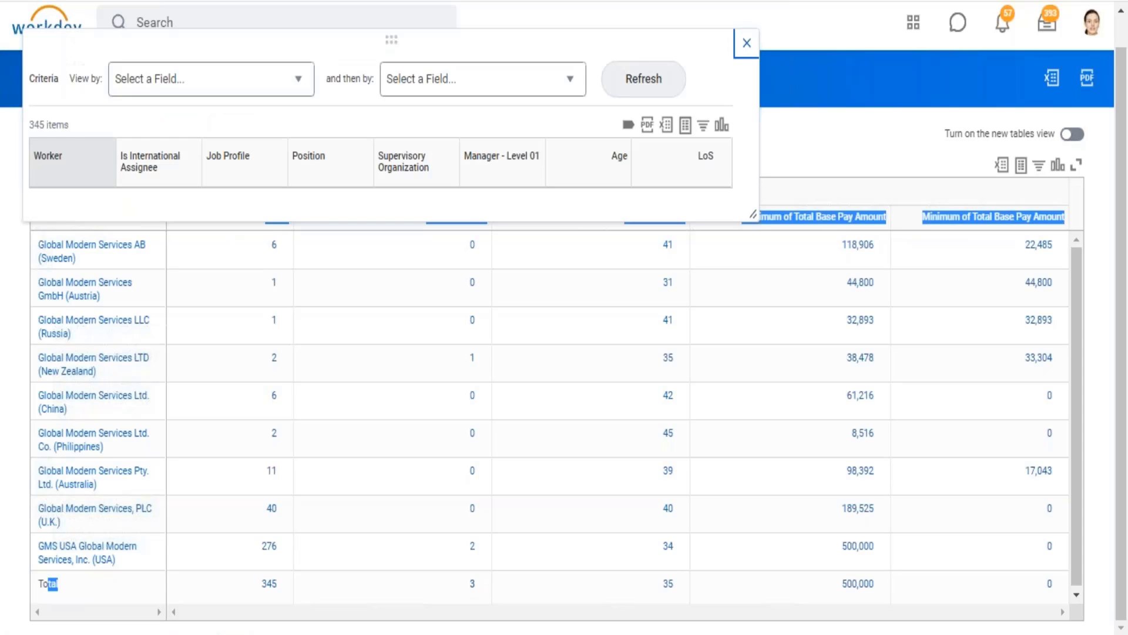
{"action": "left_click_drag", "start_coordinate": [40, 125], "coordinate": [159, 210]}
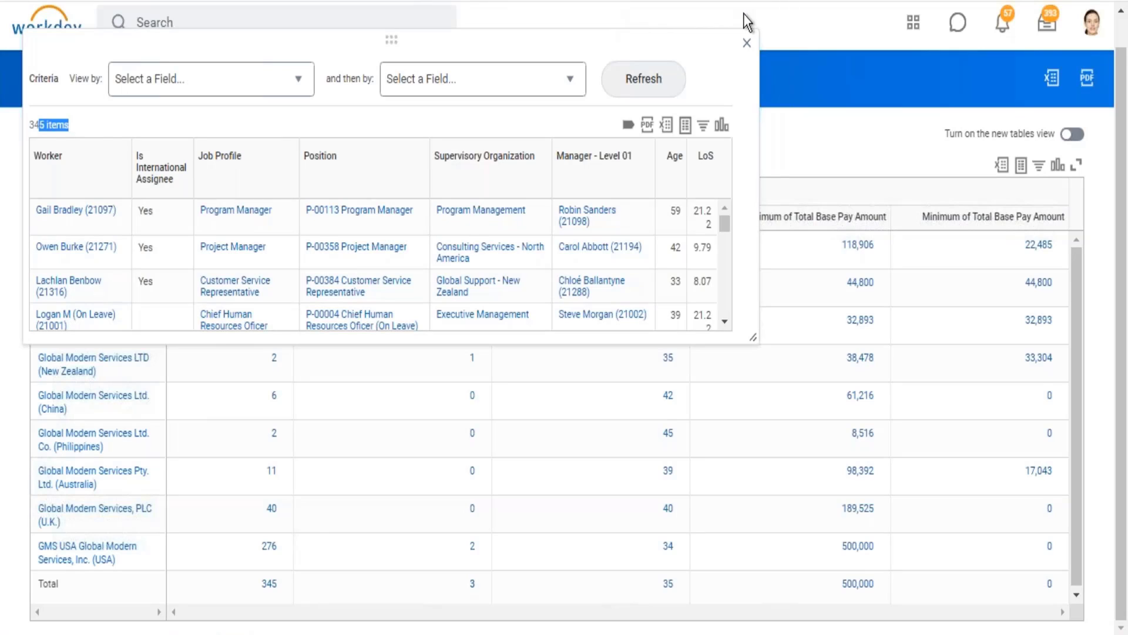
{"action": "left_click", "coordinate": [749, 45]}
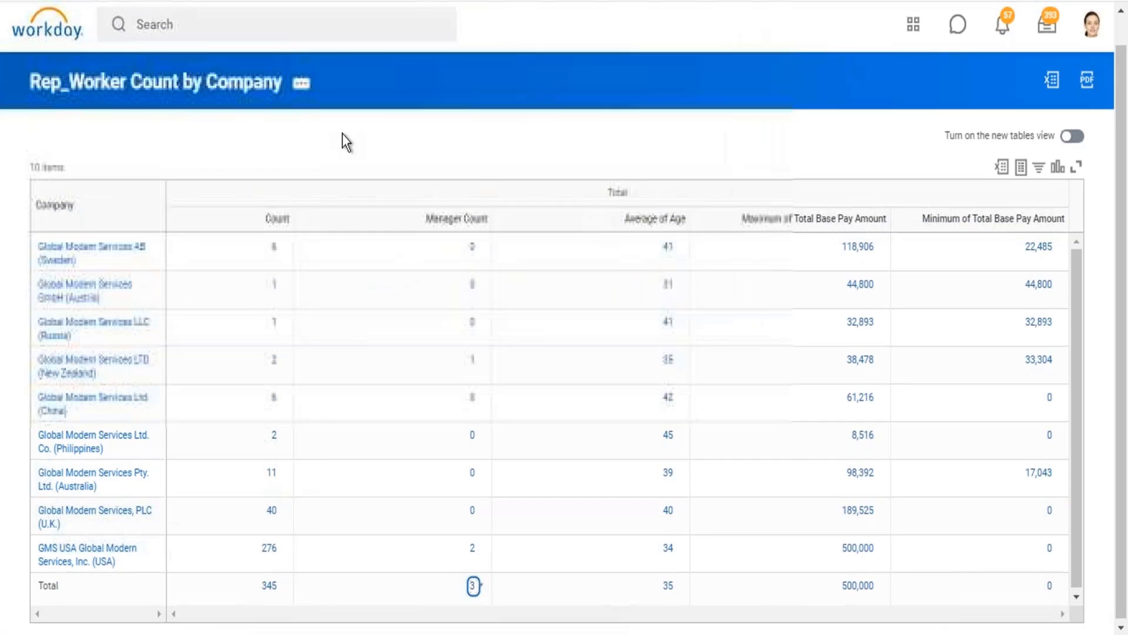
Step: Open the Rep_Worker Count by Company report for editing and review its Drill Down detail columns and sort
{"action": "left_click", "coordinate": [305, 86]}
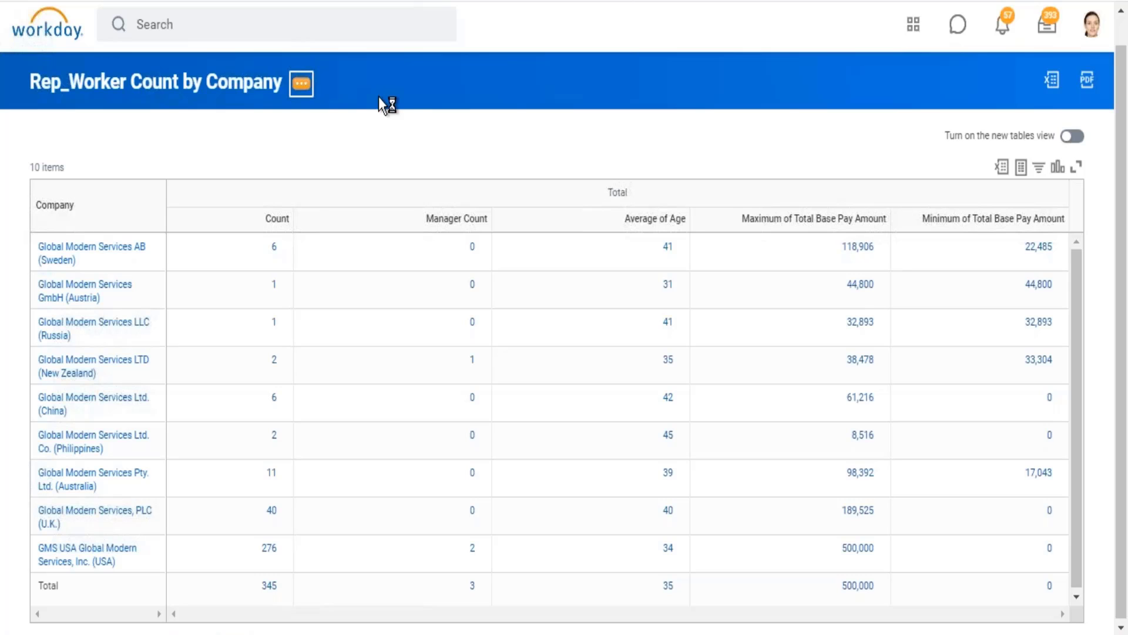
{"action": "mouse_move", "coordinate": [392, 157]}
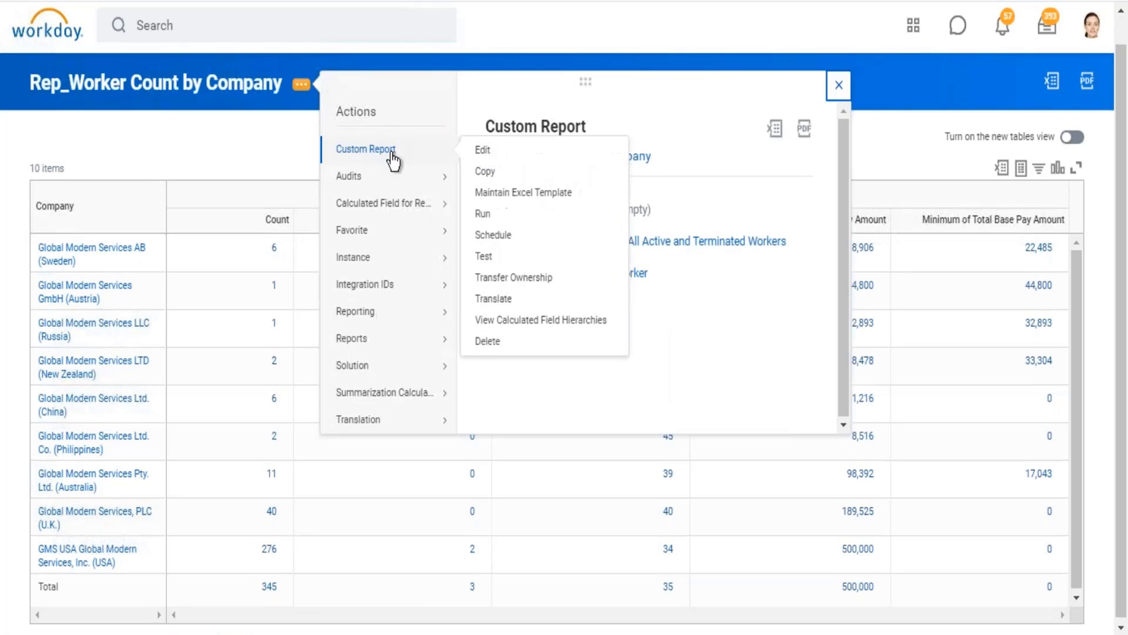
{"action": "left_click", "coordinate": [481, 151]}
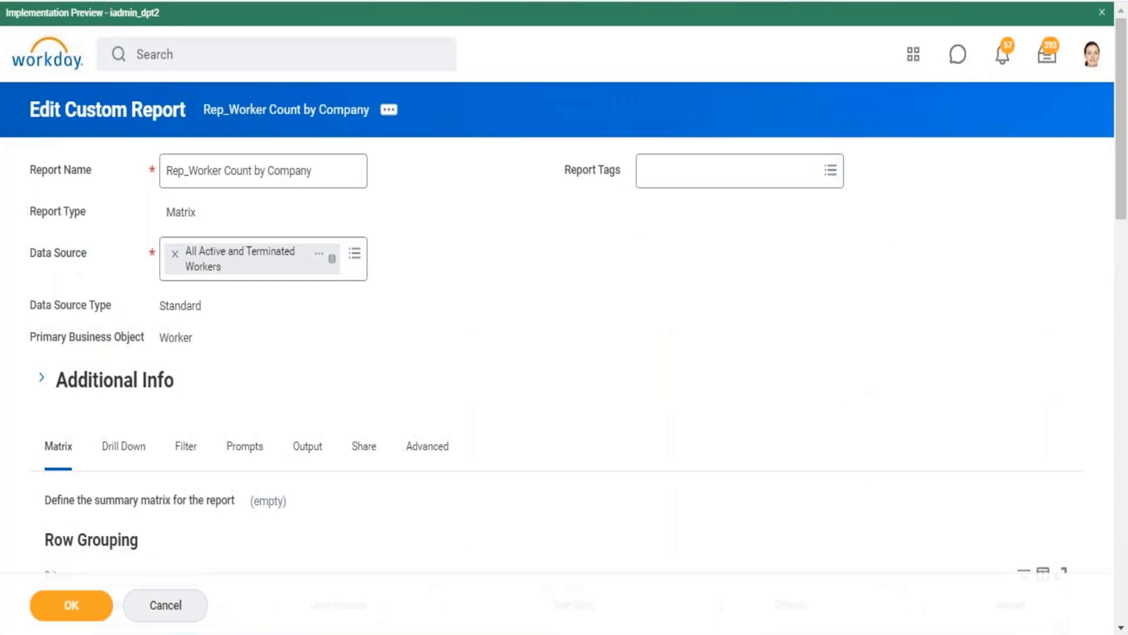
{"action": "scroll", "coordinate": [99, 156], "scroll_direction": "down", "scroll_amount": 5}
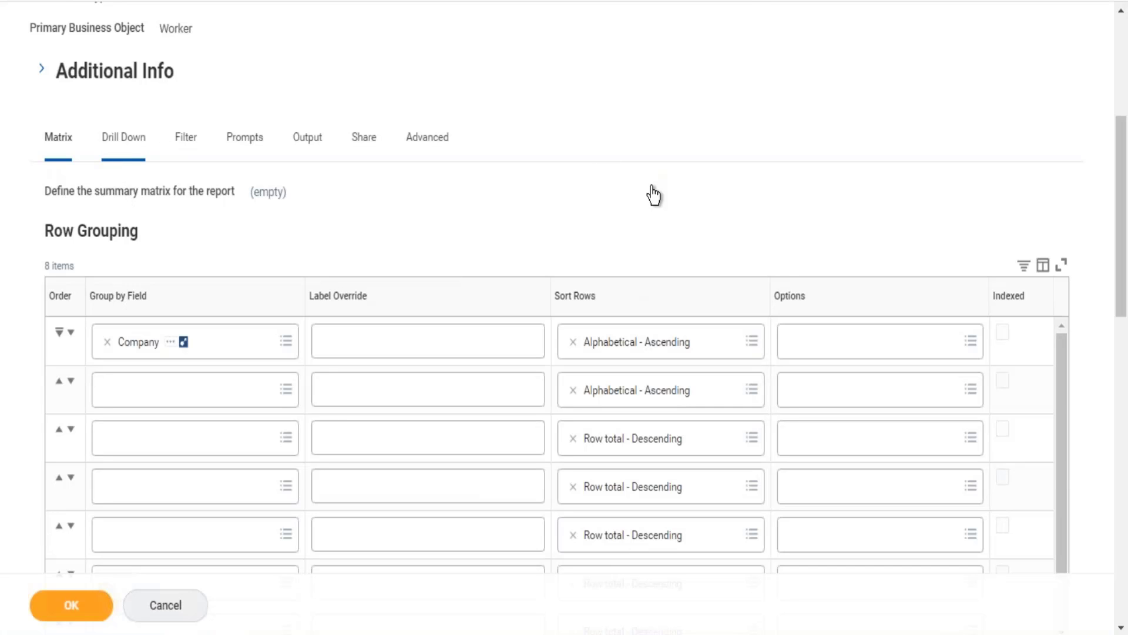
{"action": "scroll", "coordinate": [653, 195], "scroll_direction": "down", "scroll_amount": 5}
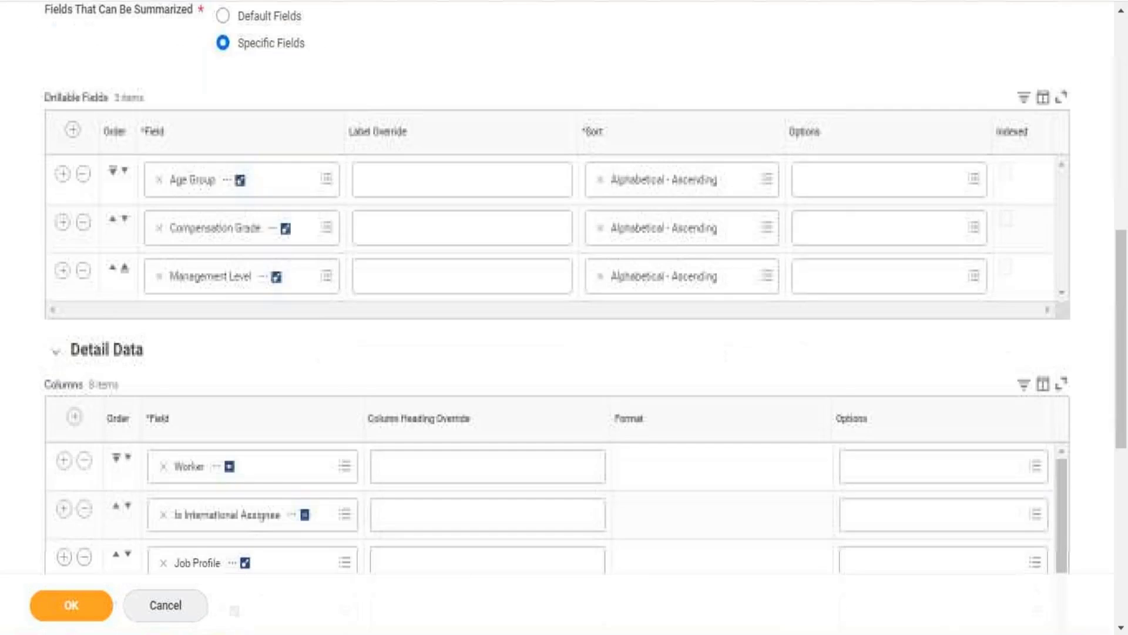
{"action": "scroll", "coordinate": [564, 294], "scroll_direction": "down", "scroll_amount": 5}
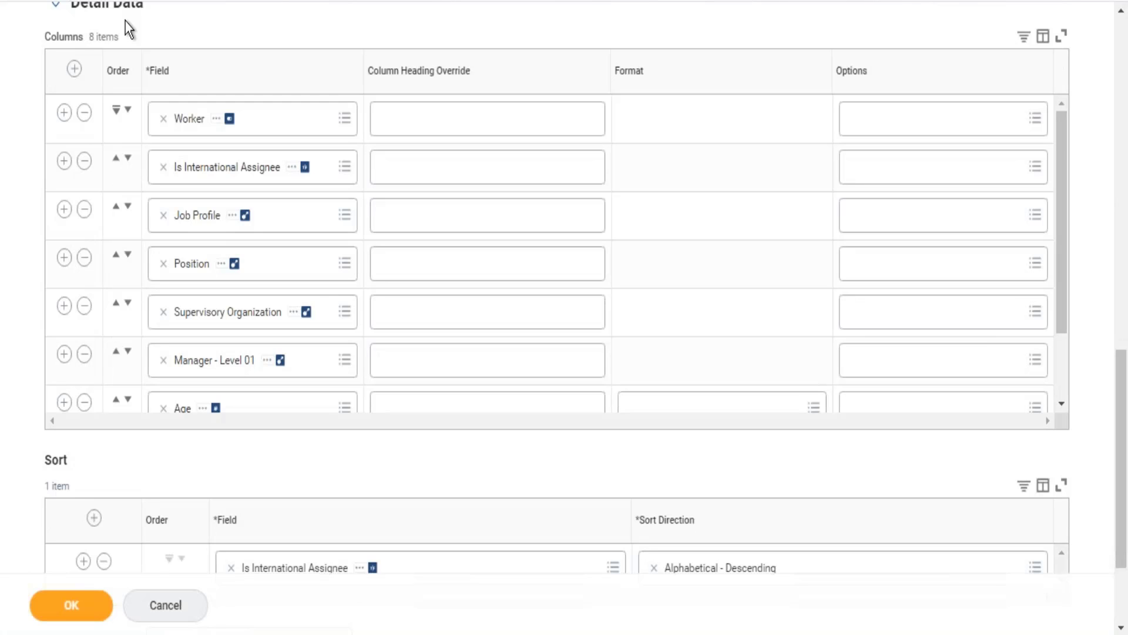
{"action": "scroll", "coordinate": [125, 21], "scroll_direction": "up", "scroll_amount": 10}
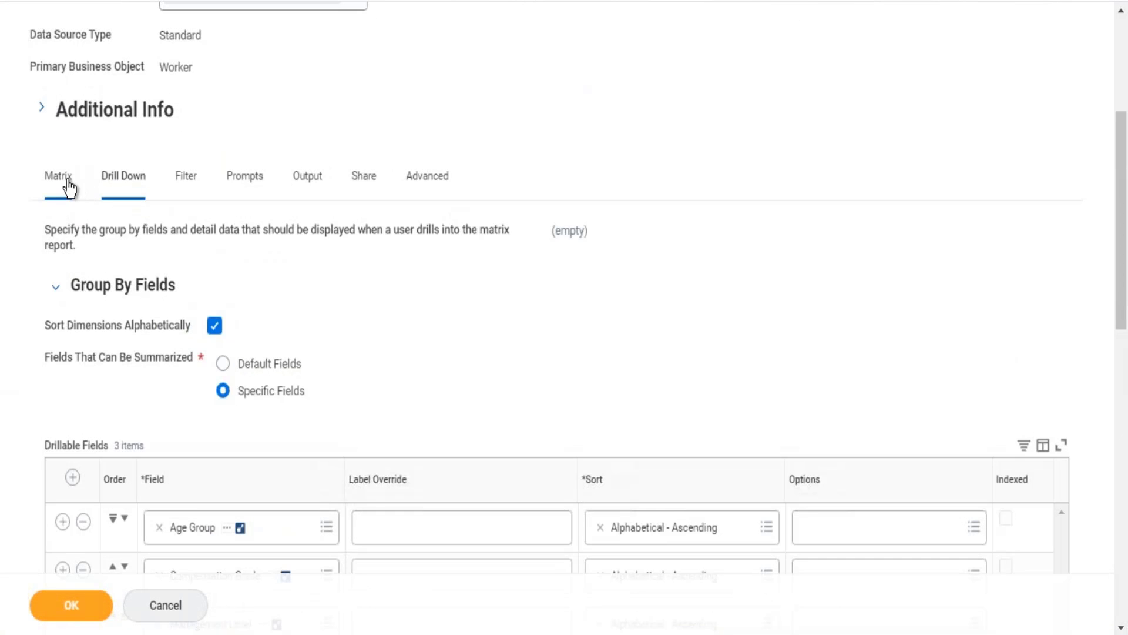
Step: In the Matrix summarization fields, change the label override of the Sum row from Manager Count to IA Count
{"action": "left_click", "coordinate": [66, 182]}
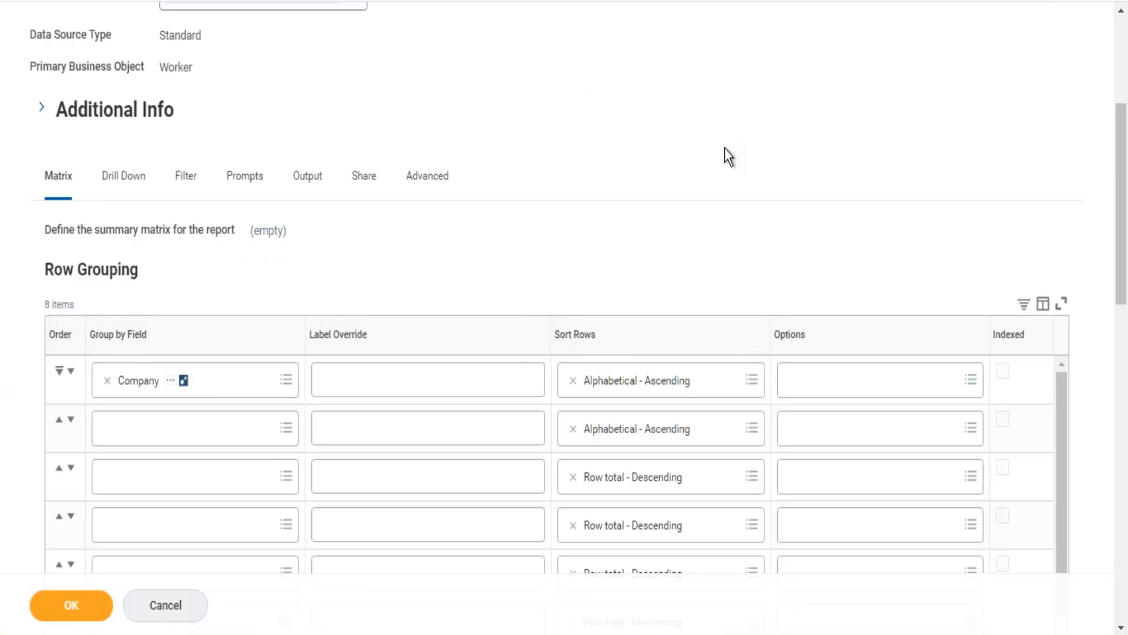
{"action": "scroll", "coordinate": [725, 149], "scroll_direction": "down", "scroll_amount": 10}
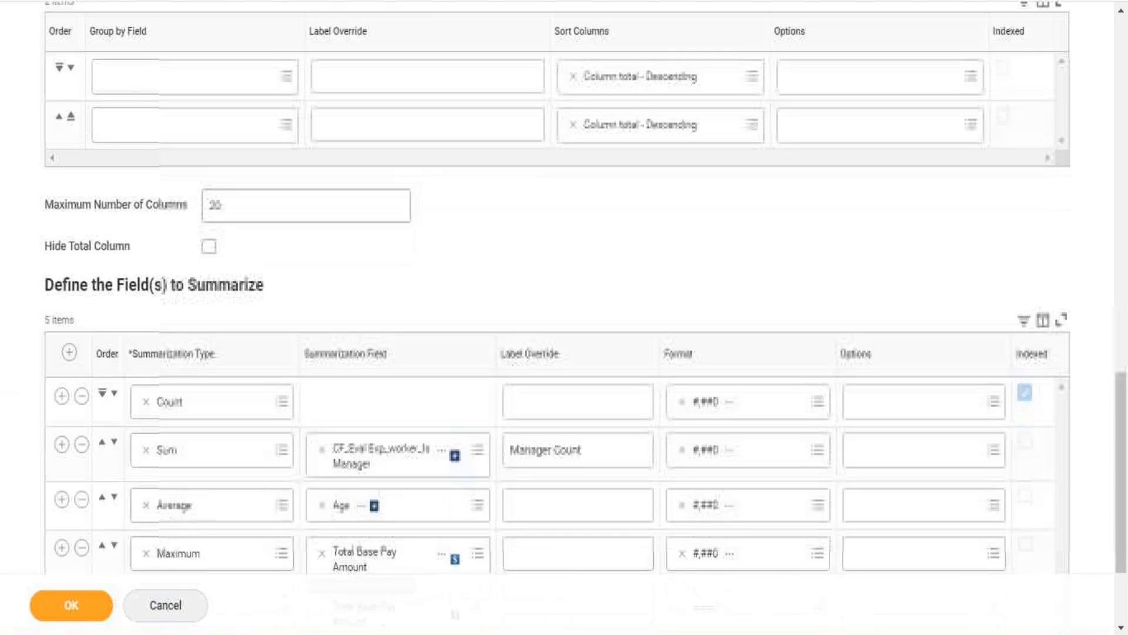
{"action": "scroll", "coordinate": [557, 288], "scroll_direction": "down", "scroll_amount": 1}
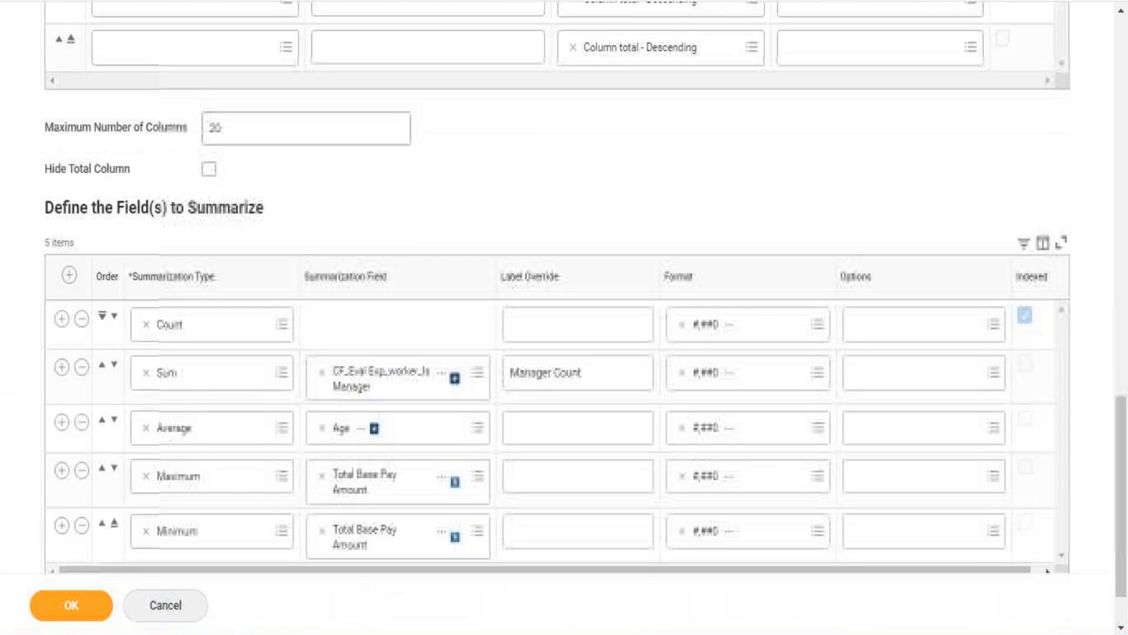
{"action": "triple_click", "coordinate": [553, 376]}
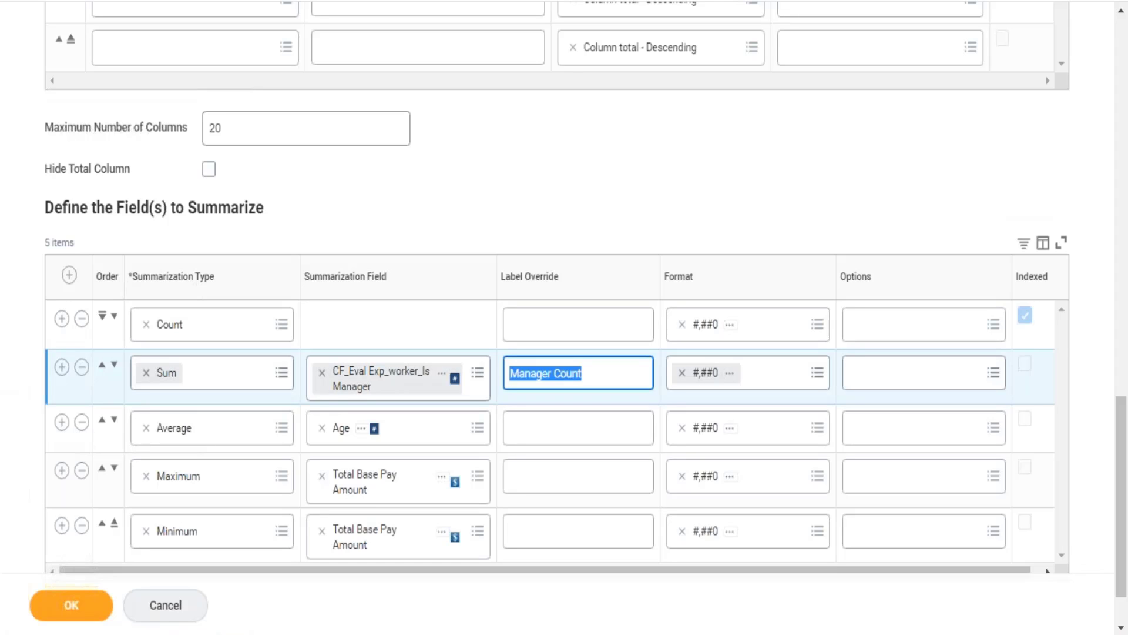
{"action": "key", "text": "Home"}
{"action": "key", "text": "Delete"}
{"action": "key", "text": "Delete"}
{"action": "key", "text": "Delete"}
{"action": "key", "text": "Delete"}
{"action": "key", "text": "Delete"}
{"action": "key", "text": "Delete"}
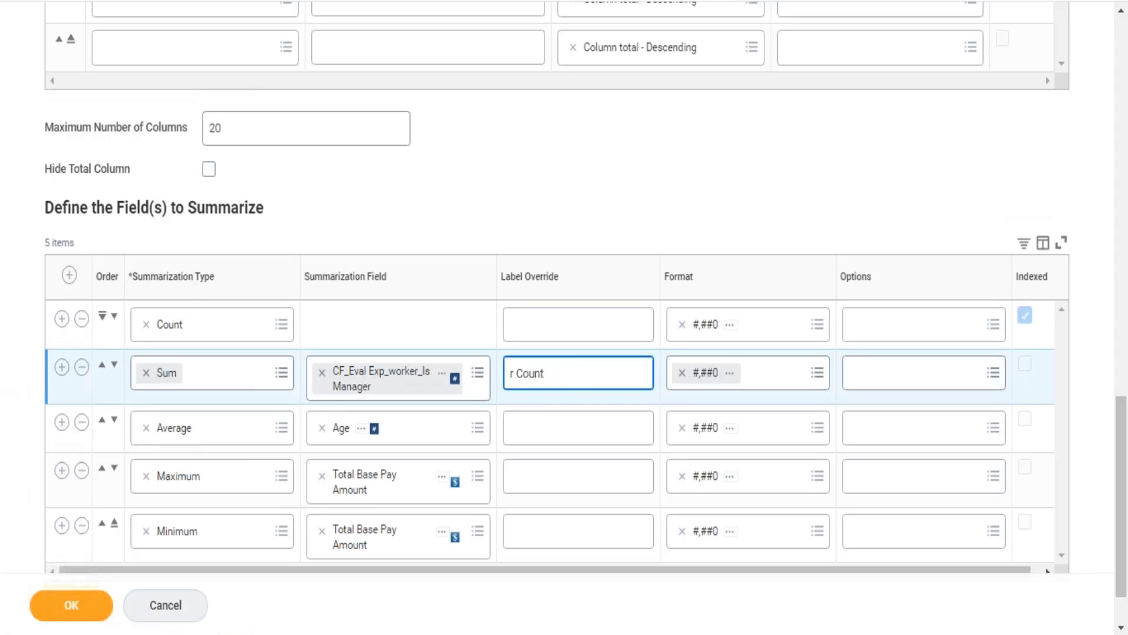
{"action": "key", "text": "Delete"}
{"action": "type", "text": "IA"}
{"action": "left_click", "coordinate": [934, 370]}
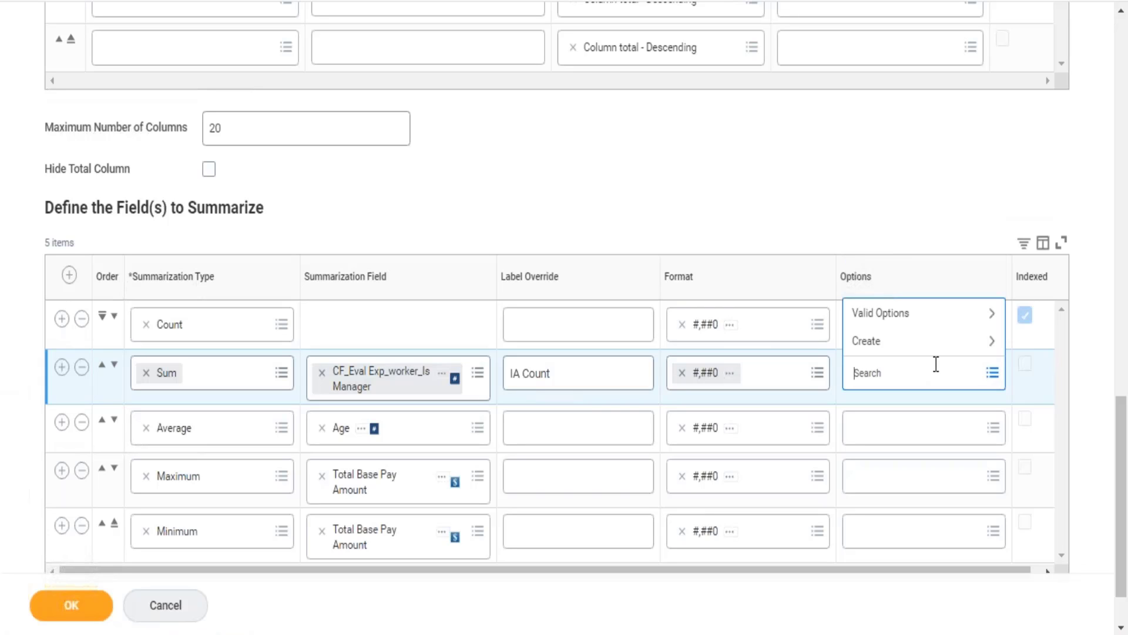
Step: Create a Detail Data Override for the Sum row labeled IA Count and add Worker as its first column
{"action": "left_click", "coordinate": [891, 348]}
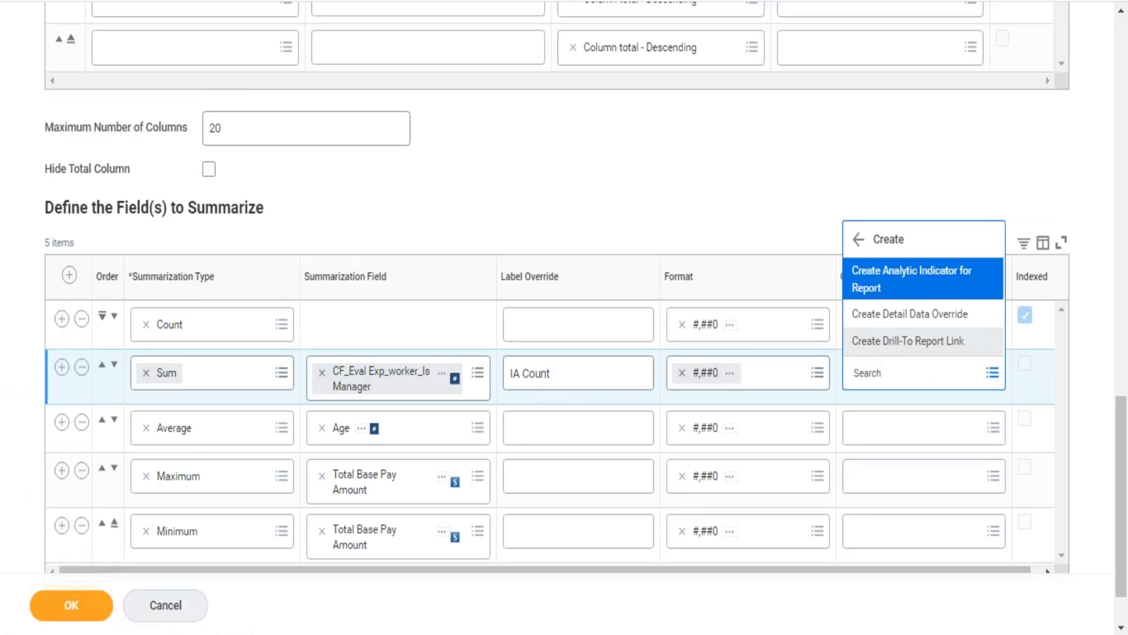
{"action": "left_click", "coordinate": [917, 327]}
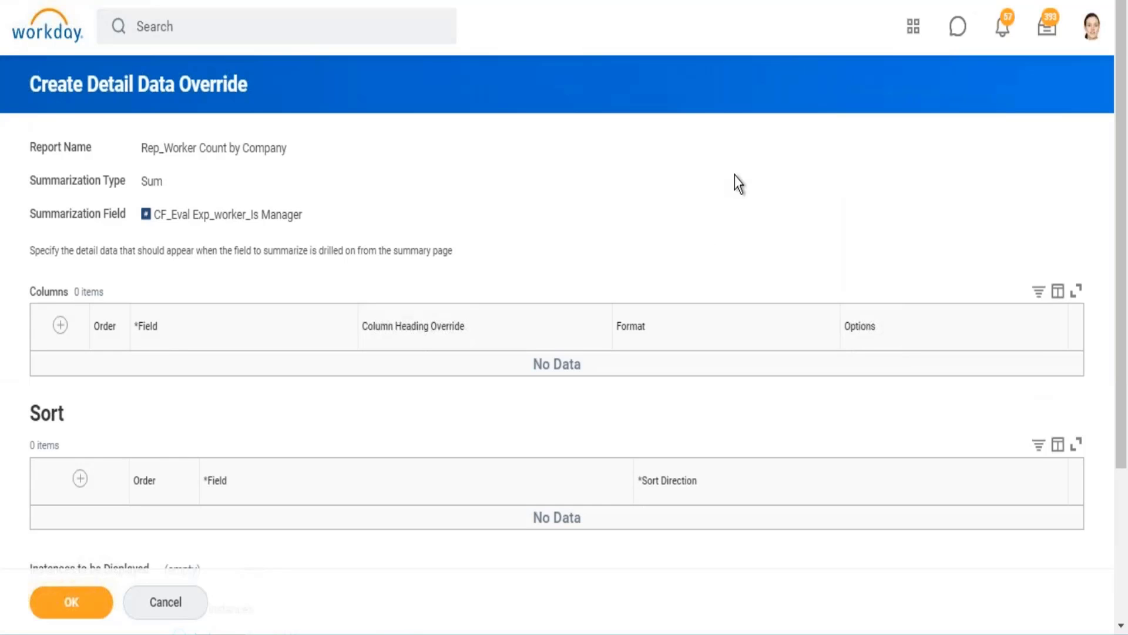
{"action": "scroll", "coordinate": [734, 188], "scroll_direction": "down", "scroll_amount": 4}
{"action": "scroll", "coordinate": [647, 212], "scroll_direction": "up", "scroll_amount": 2}
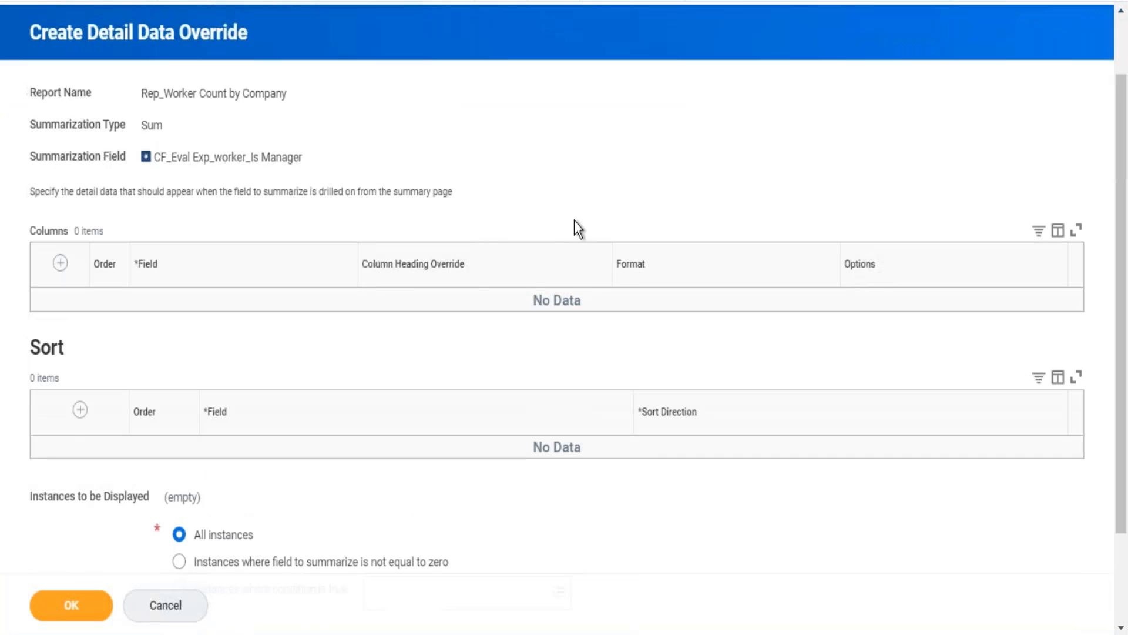
{"action": "left_click", "coordinate": [60, 263]}
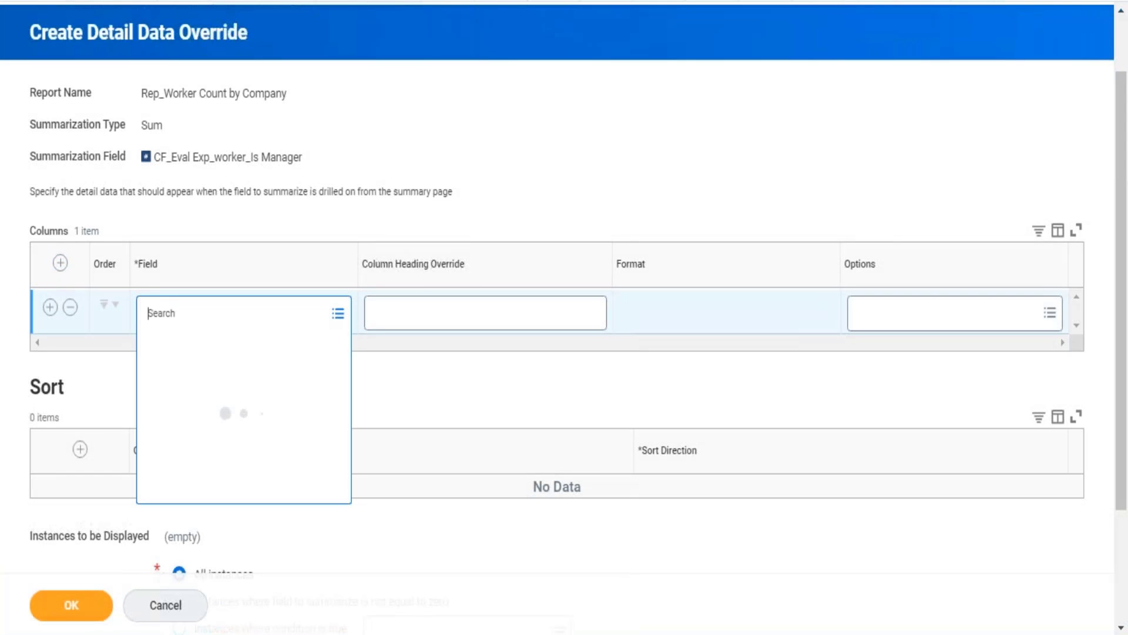
{"action": "type", "text": "worker7"}
{"action": "key", "text": "Return"}
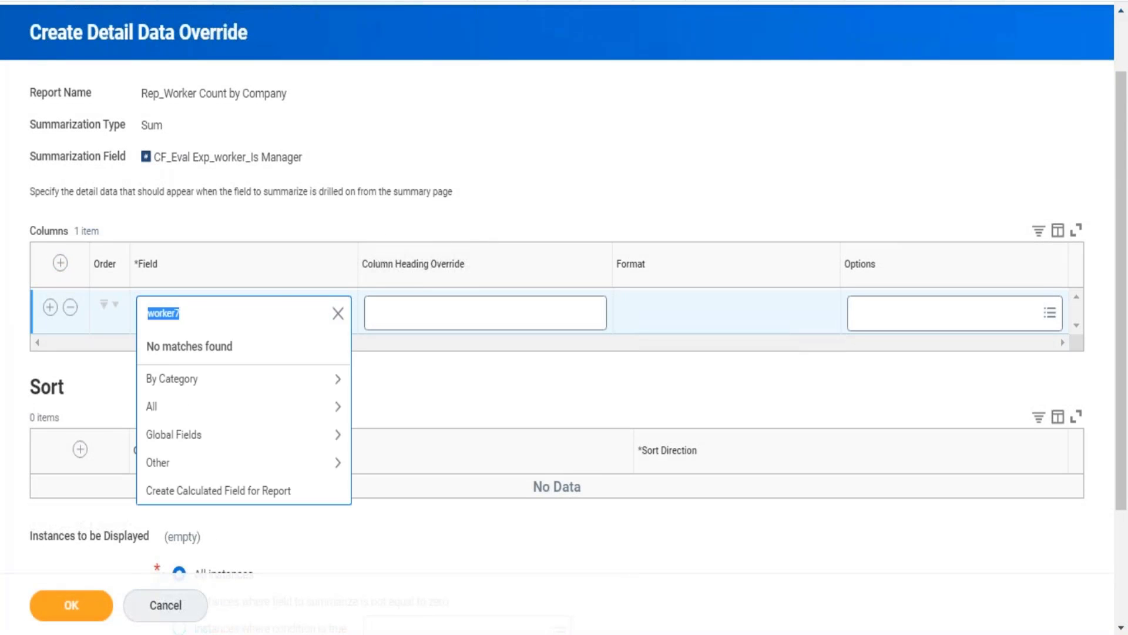
{"action": "type", "text": "worker"}
{"action": "key", "text": "Return"}
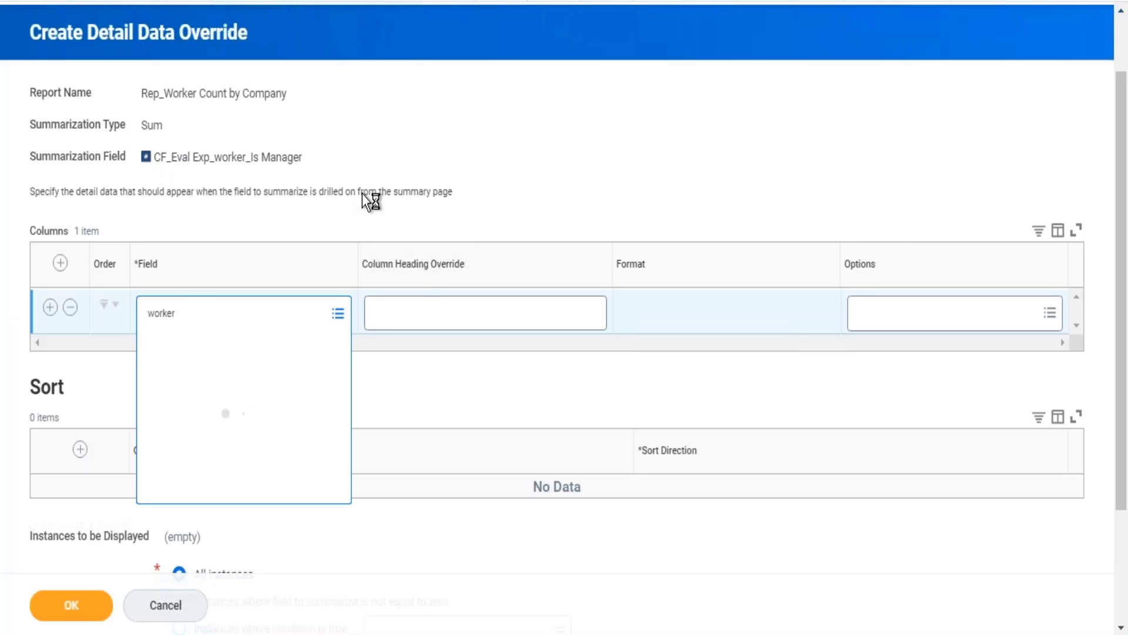
{"action": "key", "text": "Return"}
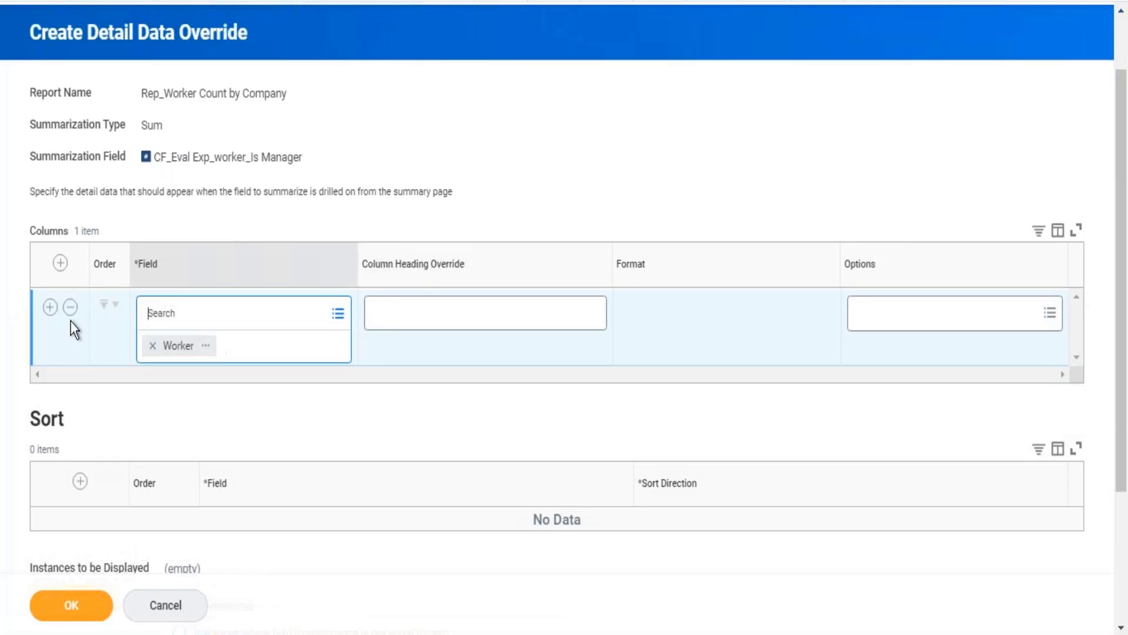
Step: Add Age as the second column of the detail data override
{"action": "left_click", "coordinate": [51, 306]}
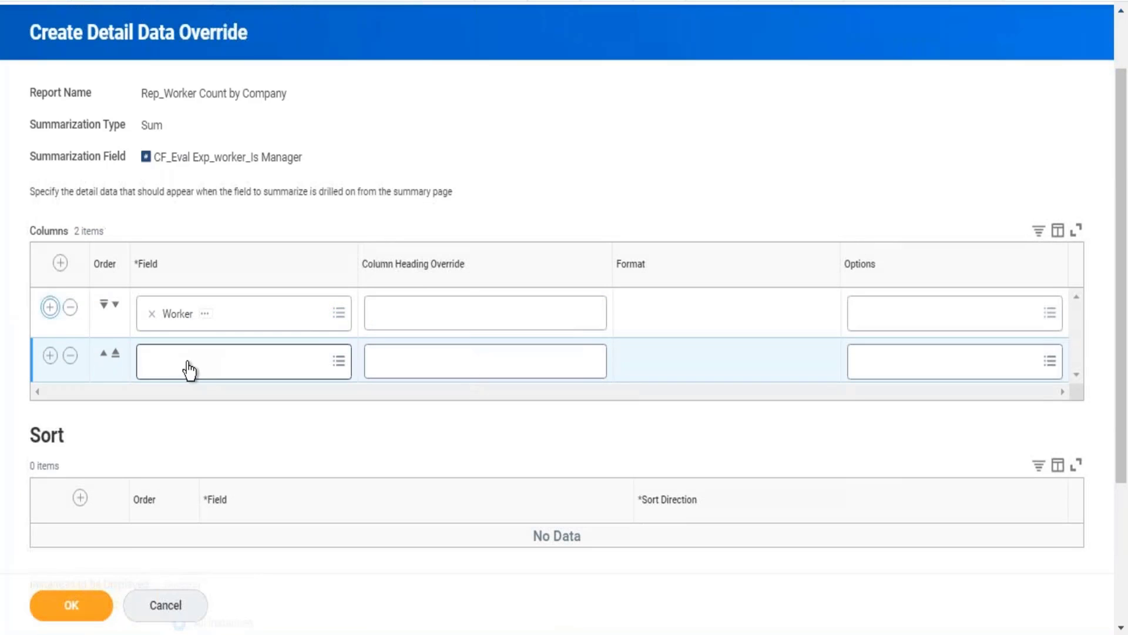
{"action": "left_click", "coordinate": [188, 364]}
{"action": "type", "text": "age"}
{"action": "key", "text": "Return"}
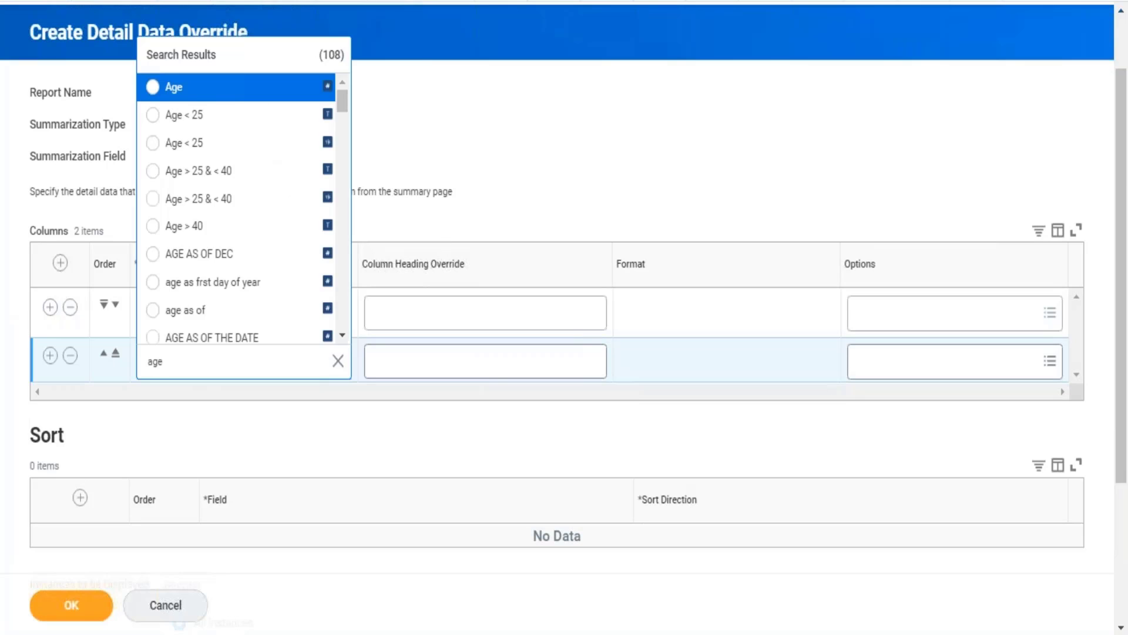
{"action": "left_click", "coordinate": [184, 91]}
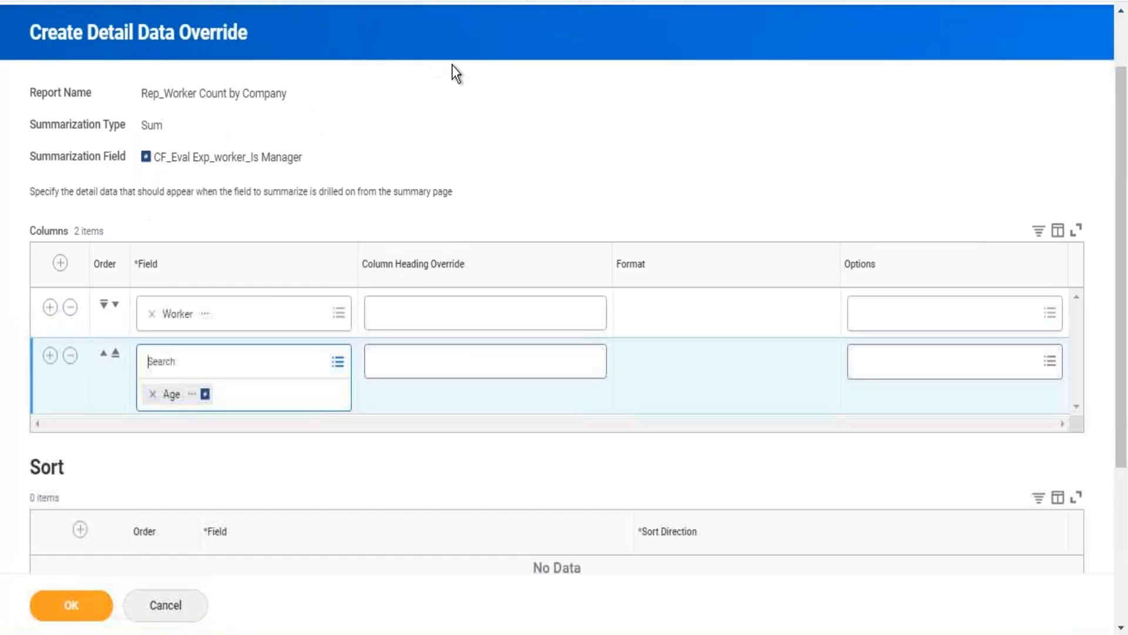
Step: Limit the override's displayed instances to those where the Is International Assignee condition is true
{"action": "scroll", "coordinate": [515, 73], "scroll_direction": "down", "scroll_amount": 2}
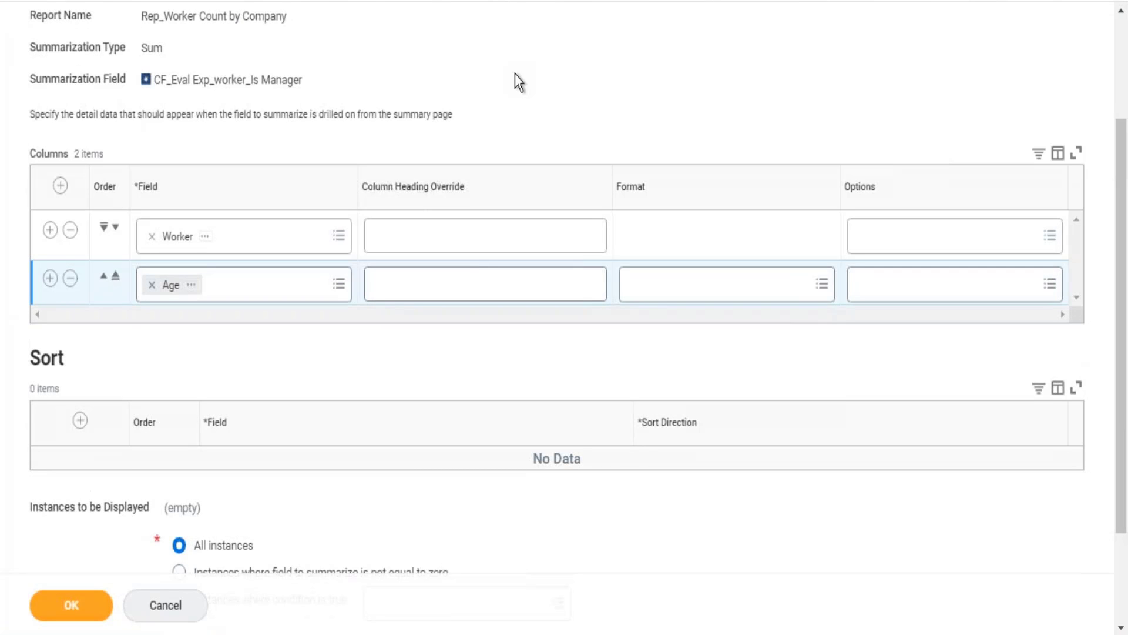
{"action": "scroll", "coordinate": [515, 73], "scroll_direction": "down", "scroll_amount": 3}
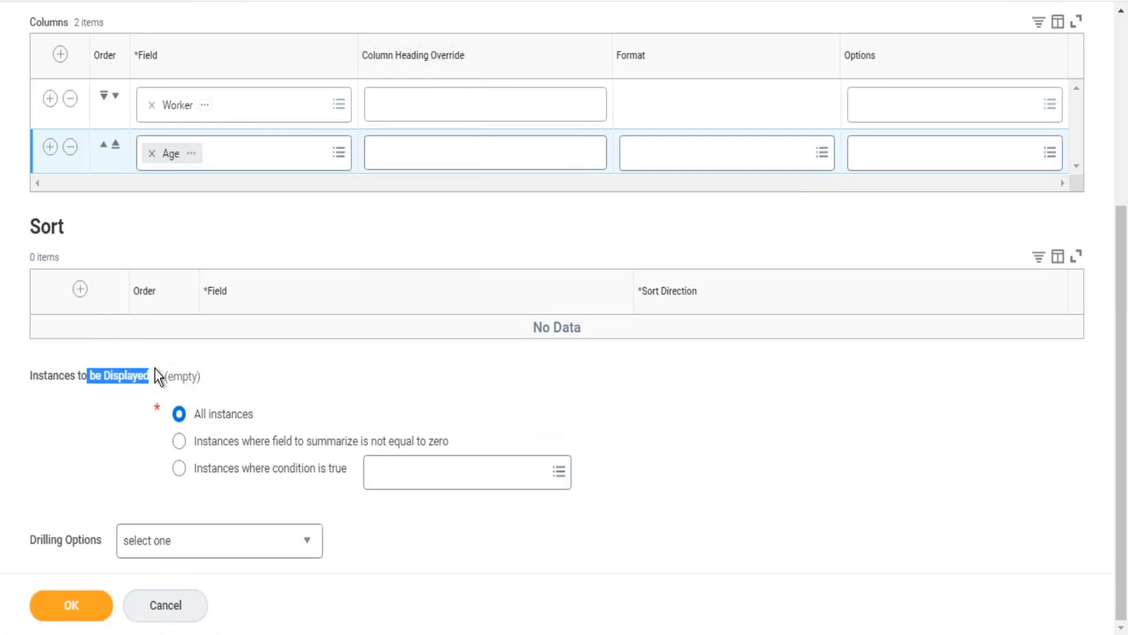
{"action": "left_click_drag", "start_coordinate": [260, 415], "coordinate": [216, 415]}
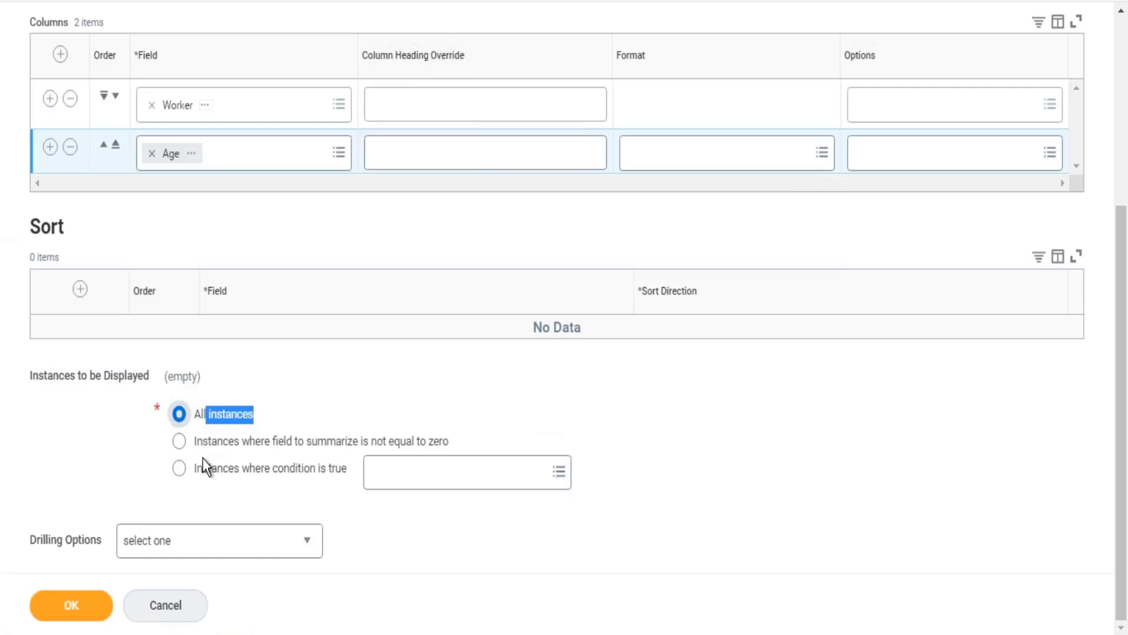
{"action": "left_click", "coordinate": [266, 470]}
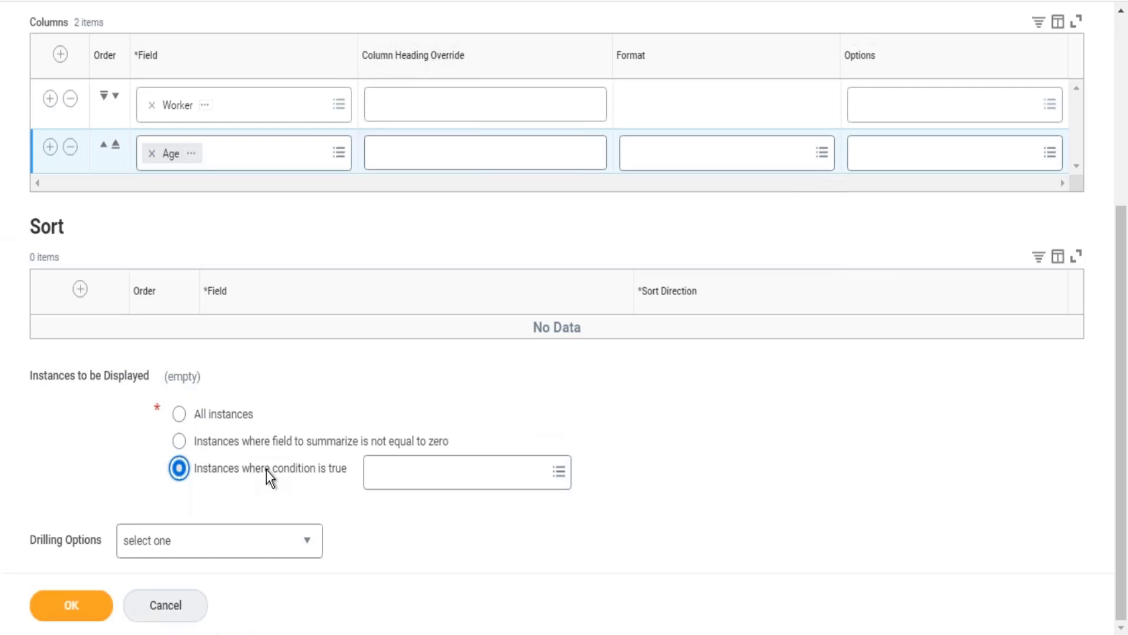
{"action": "left_click", "coordinate": [423, 485]}
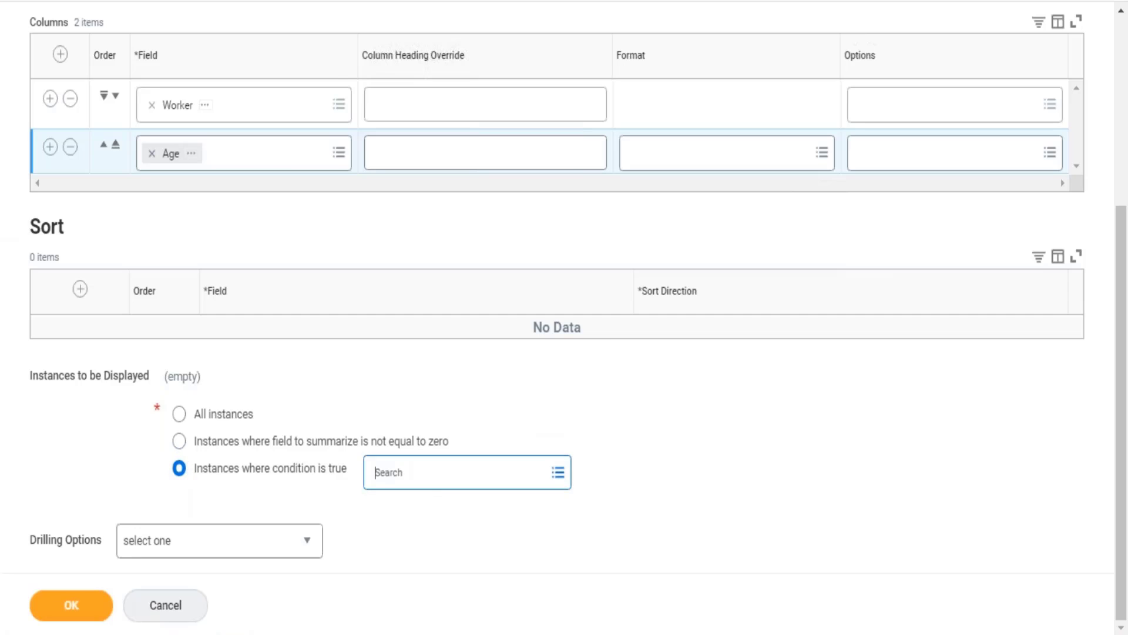
{"action": "type", "text": "Is International Assignee"}
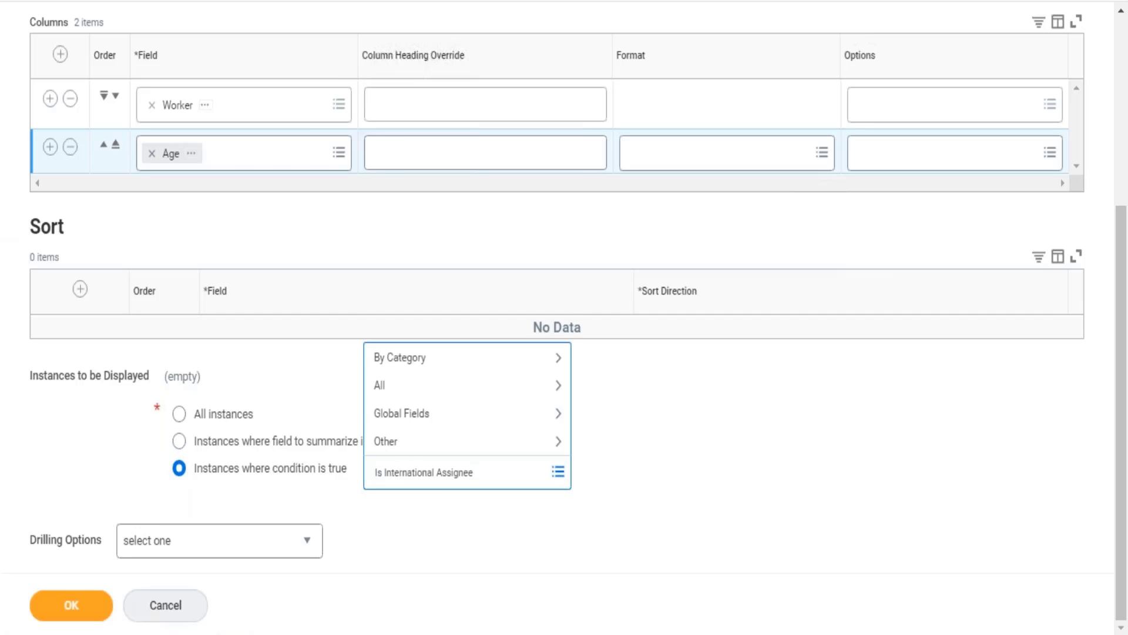
{"action": "key", "text": "Return"}
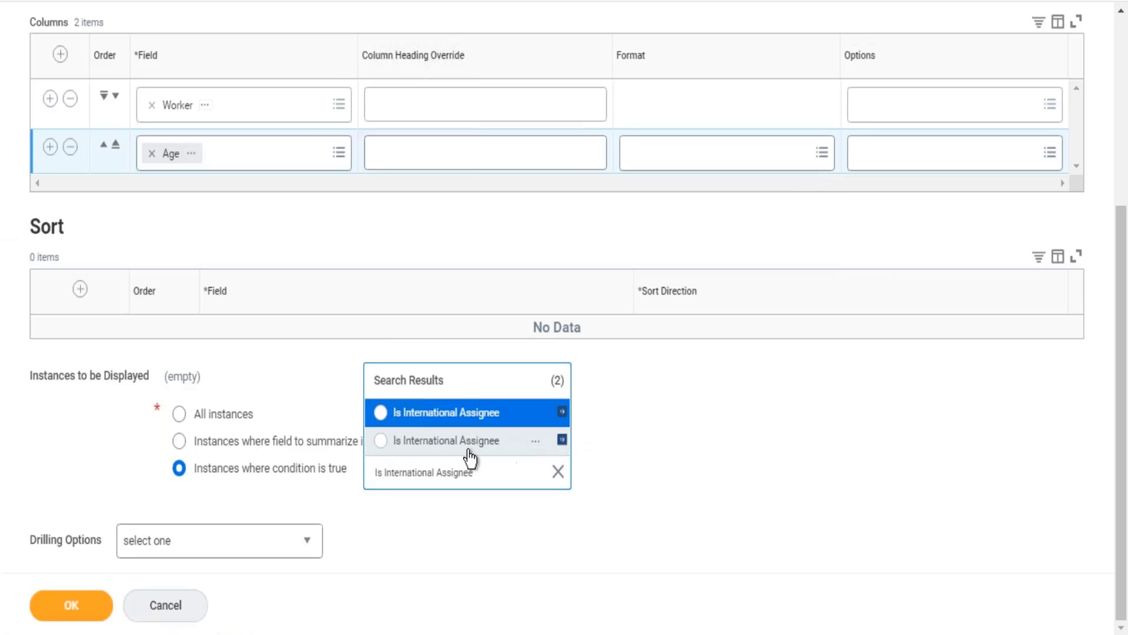
{"action": "left_click", "coordinate": [469, 448]}
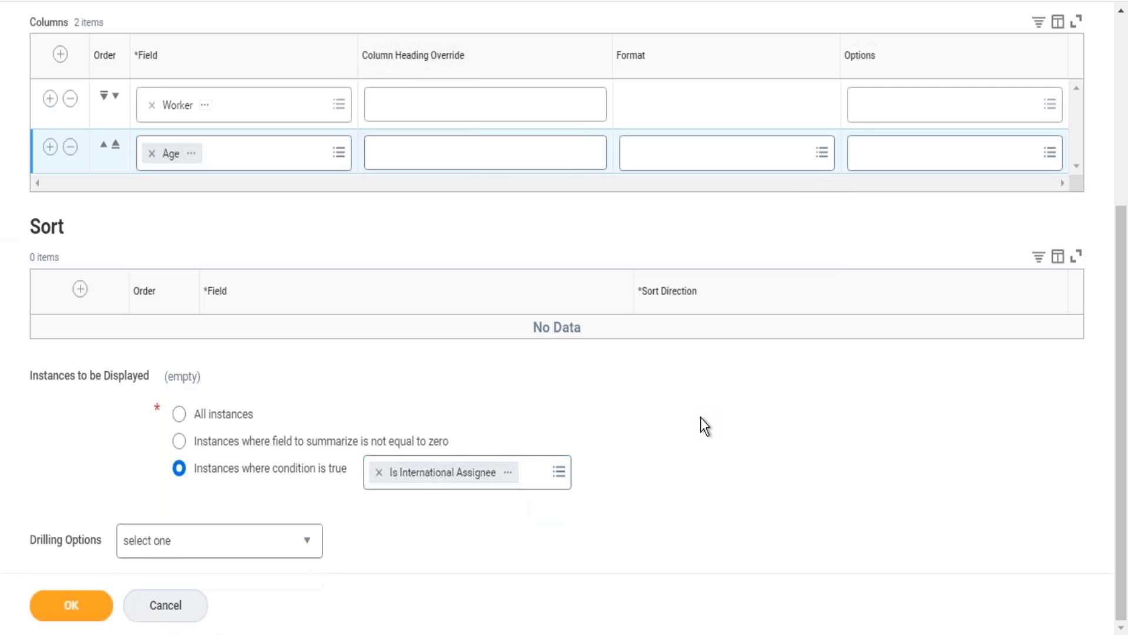
Step: Save the detail data override and the custom report definition, and run the report
{"action": "left_click", "coordinate": [78, 608]}
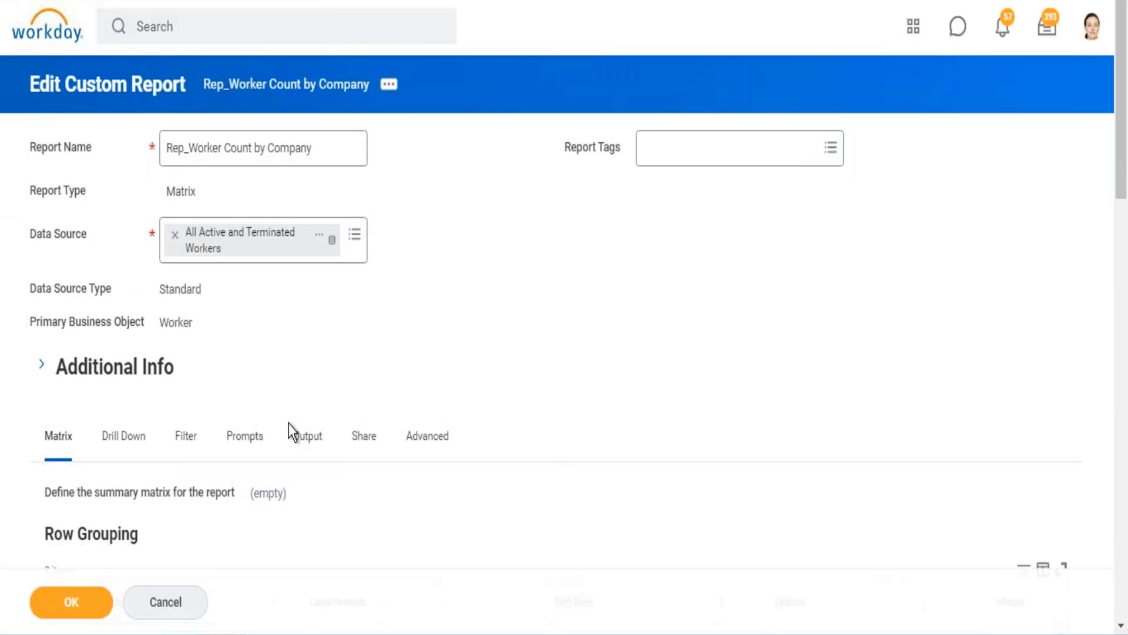
{"action": "left_click", "coordinate": [90, 598]}
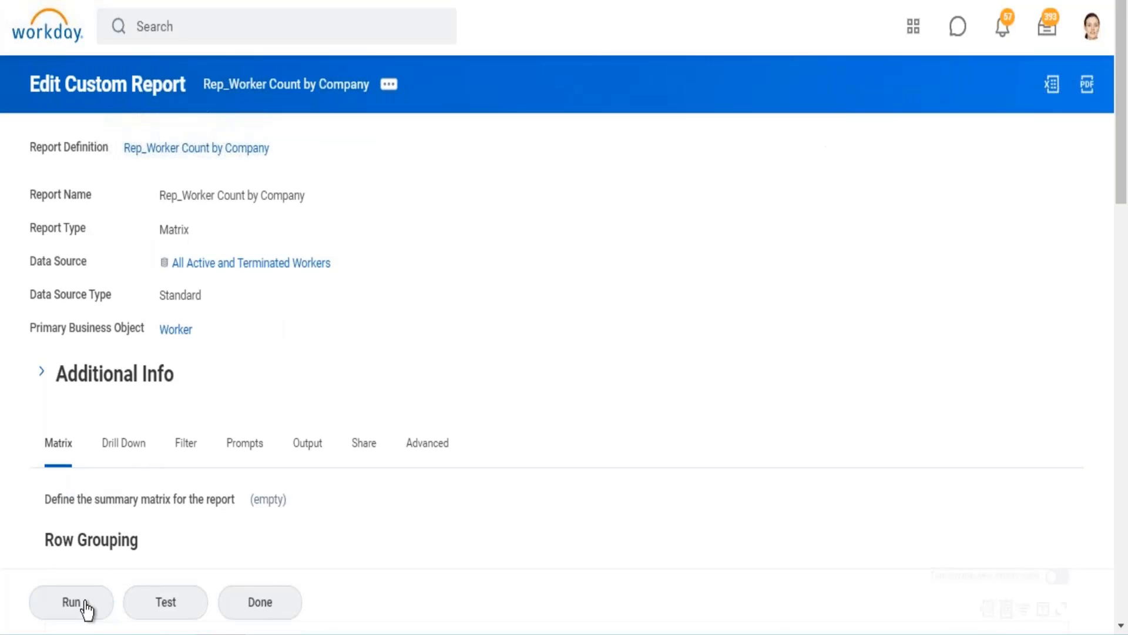
{"action": "left_click", "coordinate": [83, 605]}
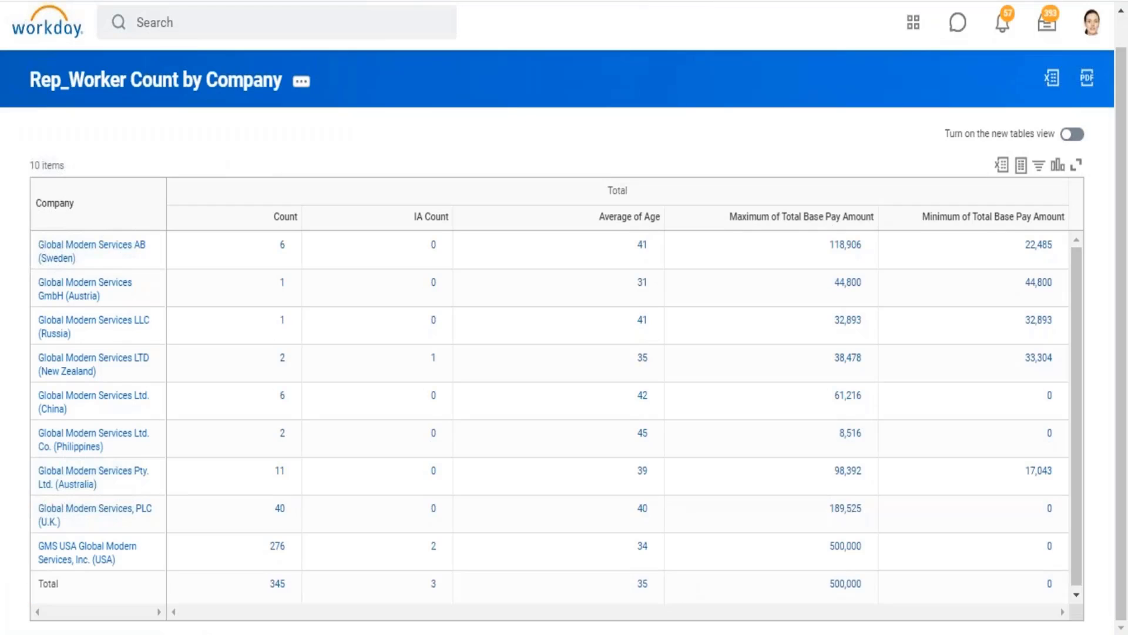
Step: Drill into the Count in the Total row and review the default detail columns
{"action": "left_click", "coordinate": [280, 585]}
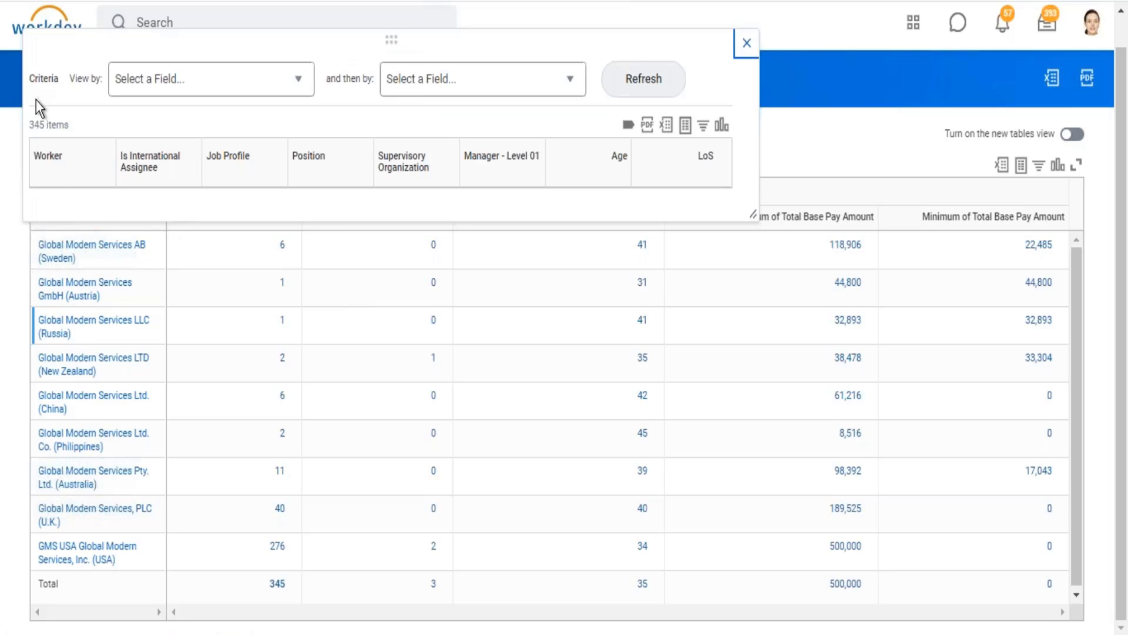
{"action": "left_click_drag", "start_coordinate": [71, 181], "coordinate": [729, 171]}
{"action": "left_click", "coordinate": [747, 47]}
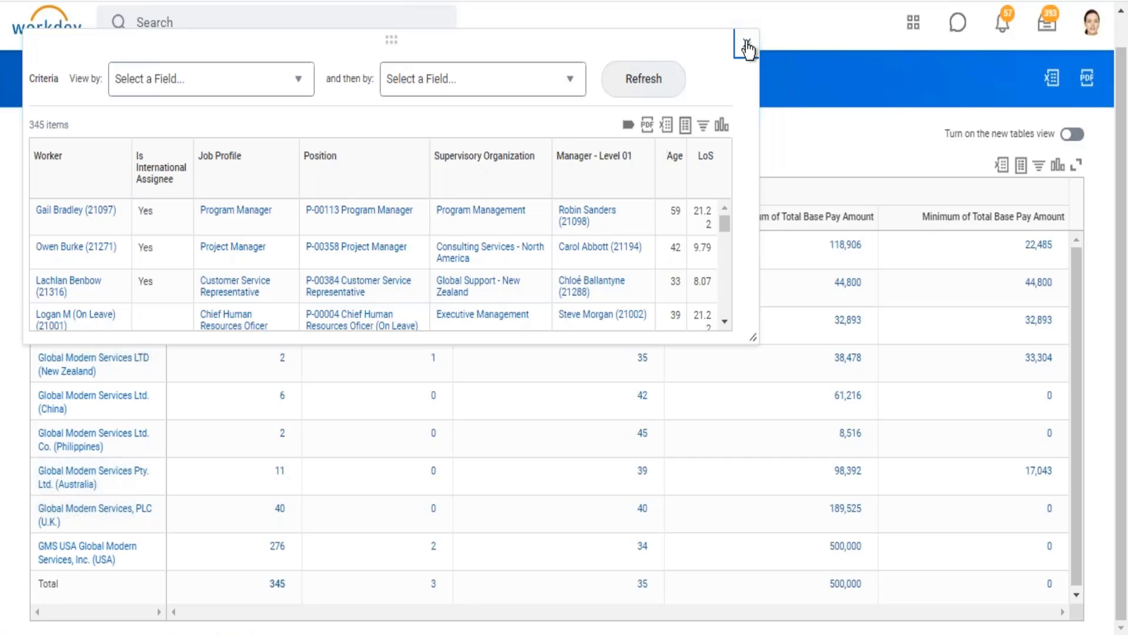
{"action": "left_click", "coordinate": [746, 42]}
Step: Drill into the IA Count for the Total row and GMS USA, checking the workers listed and their Worker and Age columns
{"action": "left_click", "coordinate": [432, 585]}
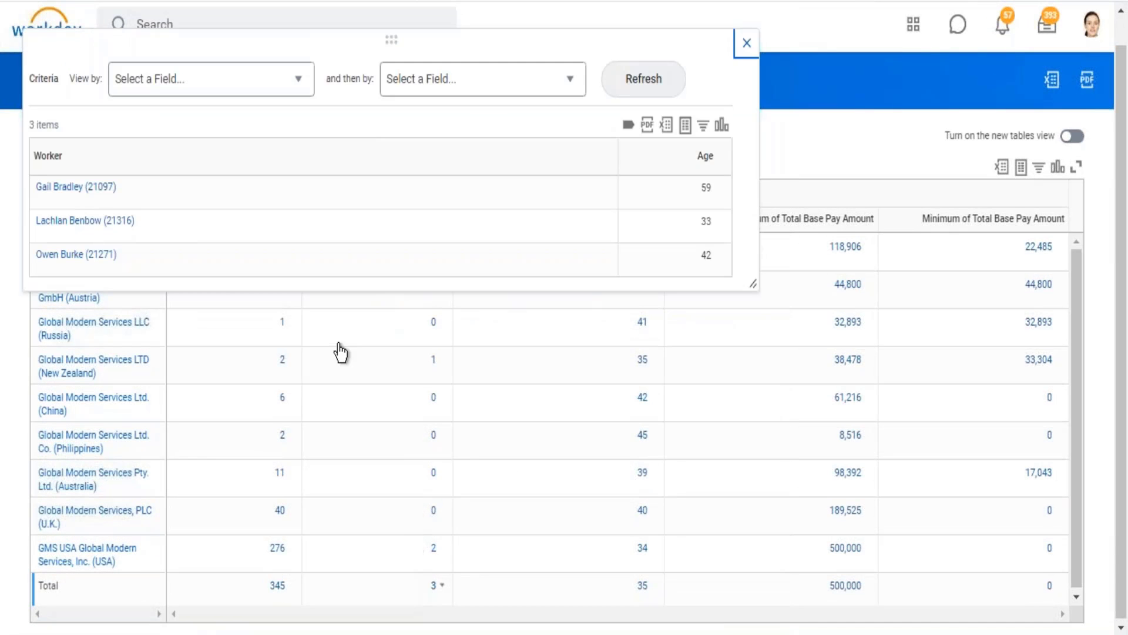
{"action": "left_click_drag", "start_coordinate": [39, 156], "coordinate": [713, 177]}
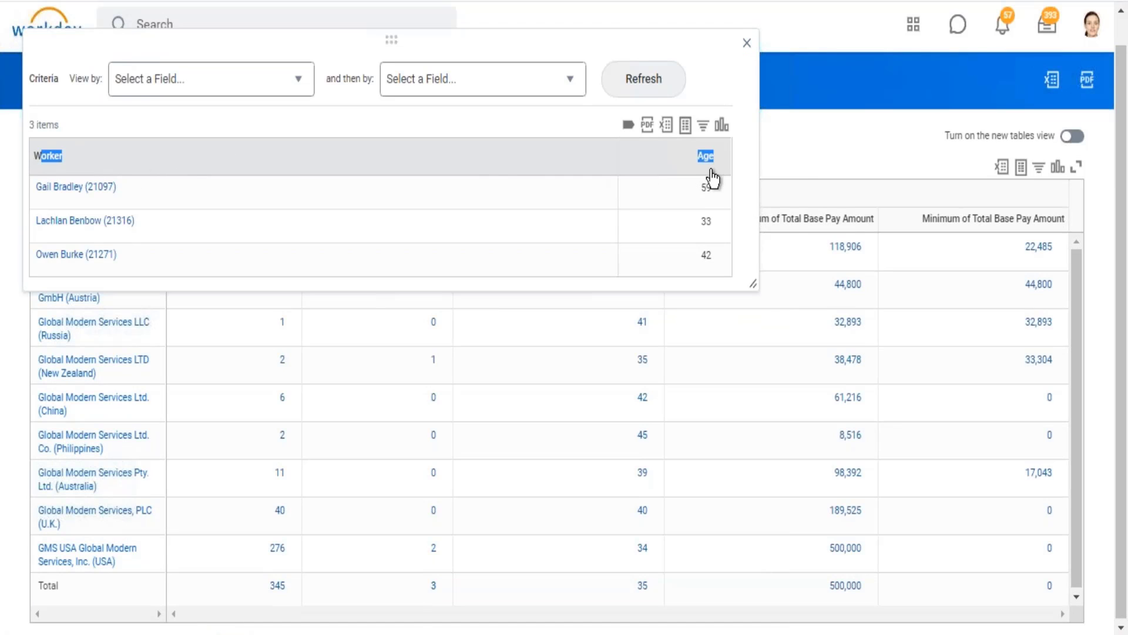
{"action": "left_click", "coordinate": [720, 101]}
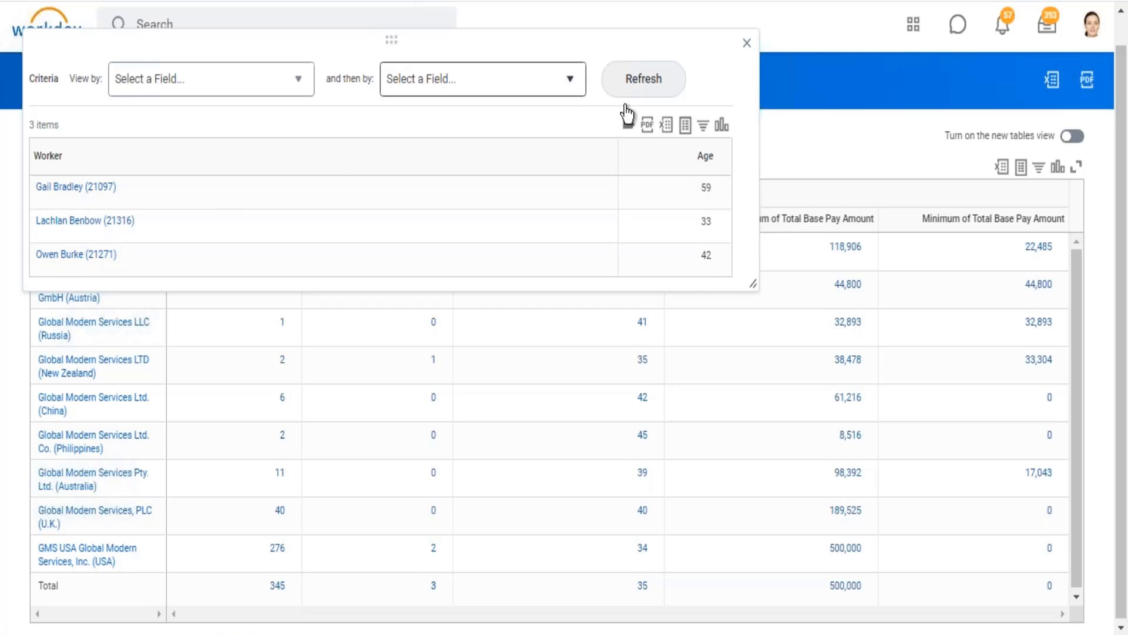
{"action": "left_click", "coordinate": [750, 49]}
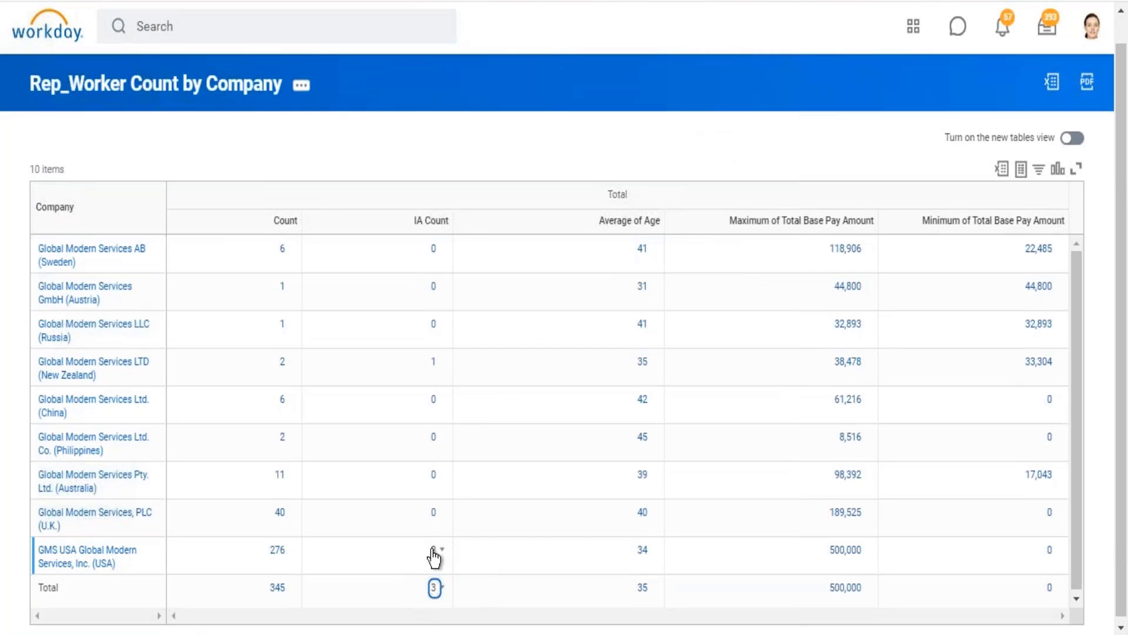
{"action": "left_click", "coordinate": [433, 551]}
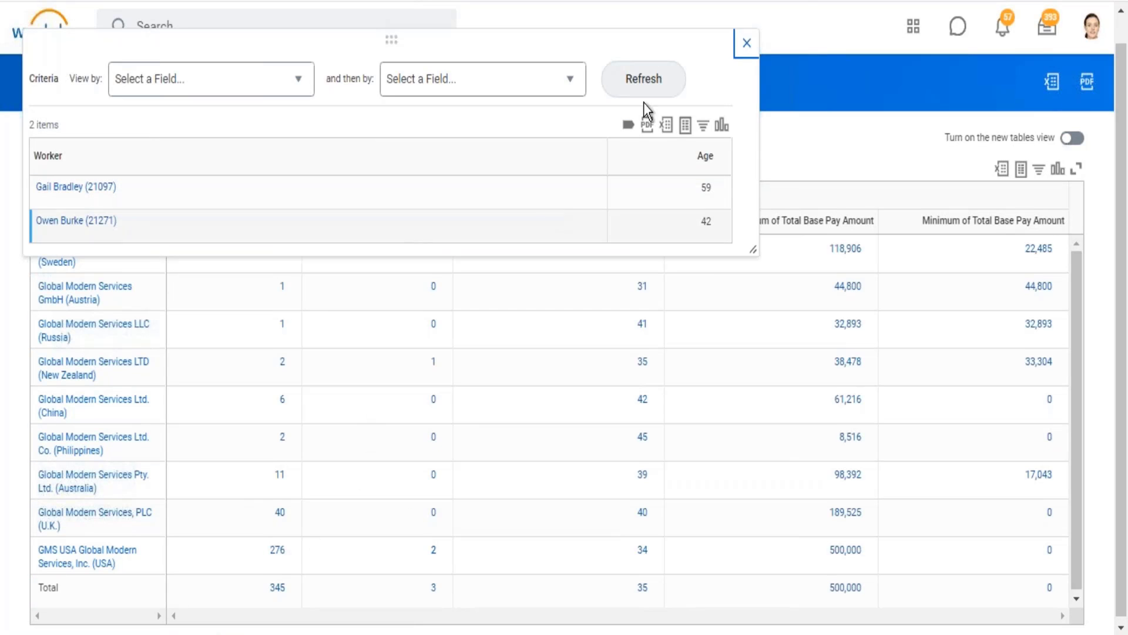
{"action": "left_click", "coordinate": [743, 54]}
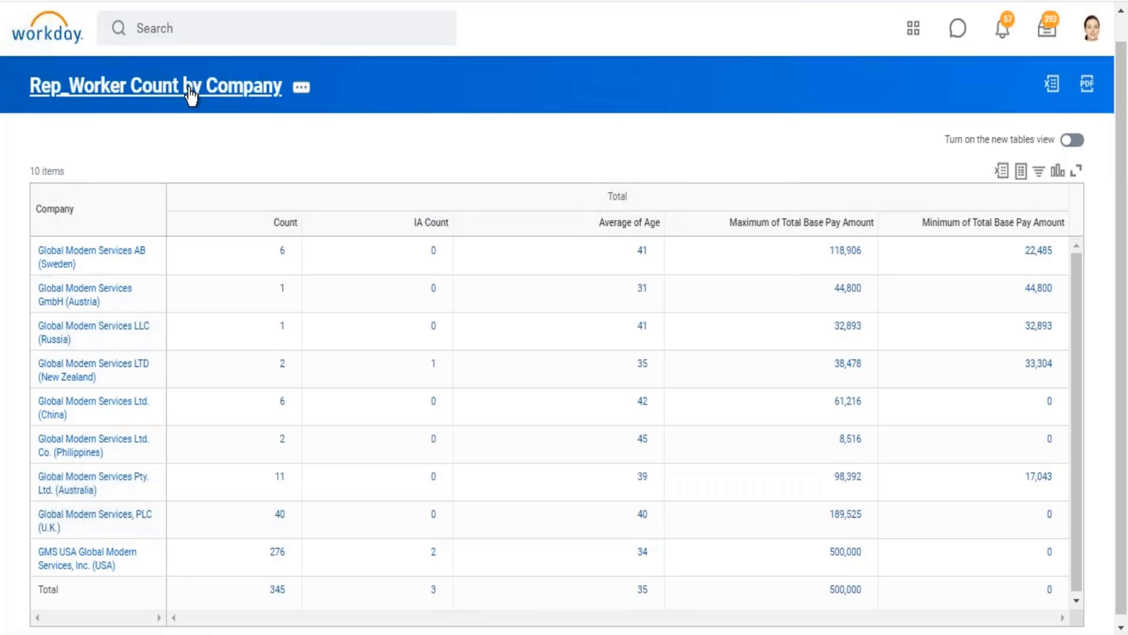
Step: Return to the report definition and review the Detail Data Override option on the Sum row of the summarized fields
{"action": "mouse_move", "coordinate": [1127, 611]}
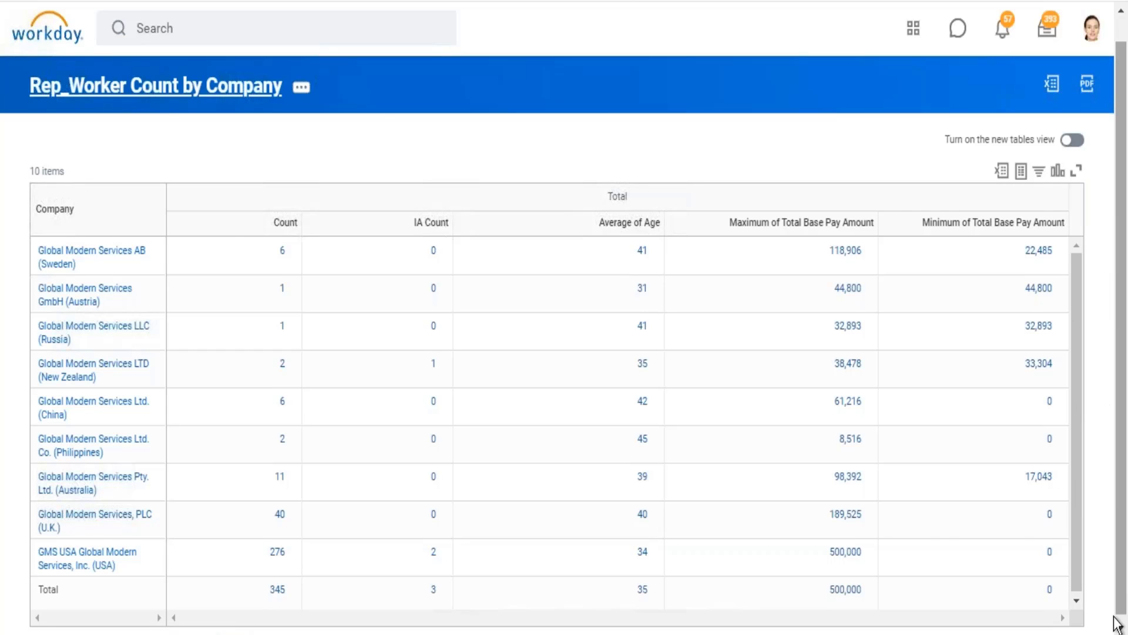
{"action": "key", "text": "ctrl+Tab"}
{"action": "scroll", "coordinate": [1125, 599], "scroll_direction": "down", "scroll_amount": 18}
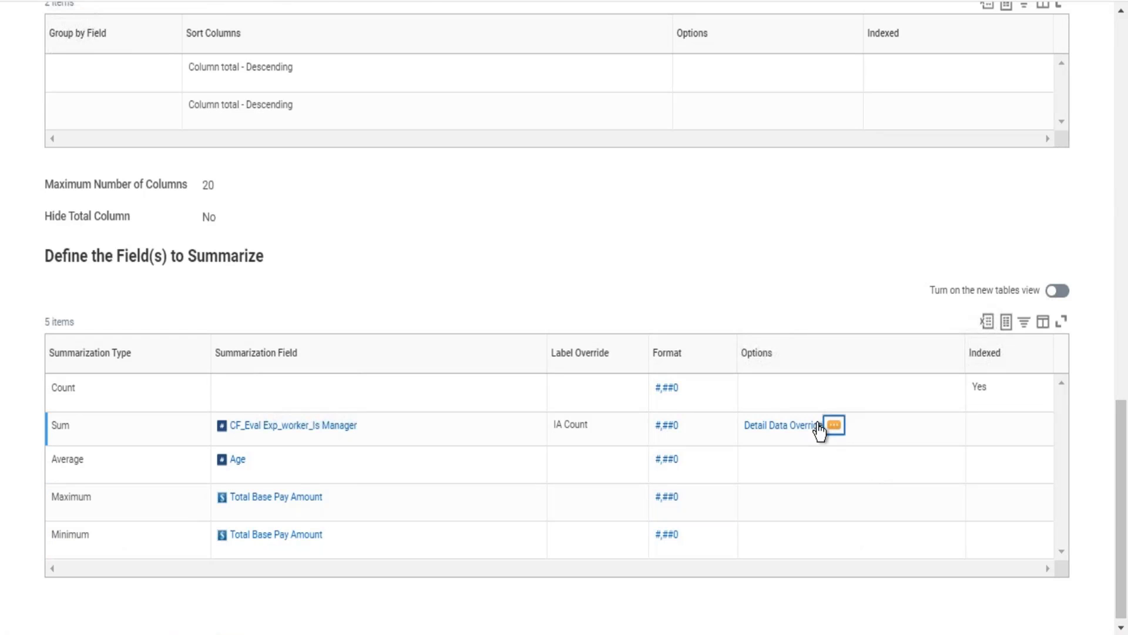
{"action": "left_click", "coordinate": [743, 434]}
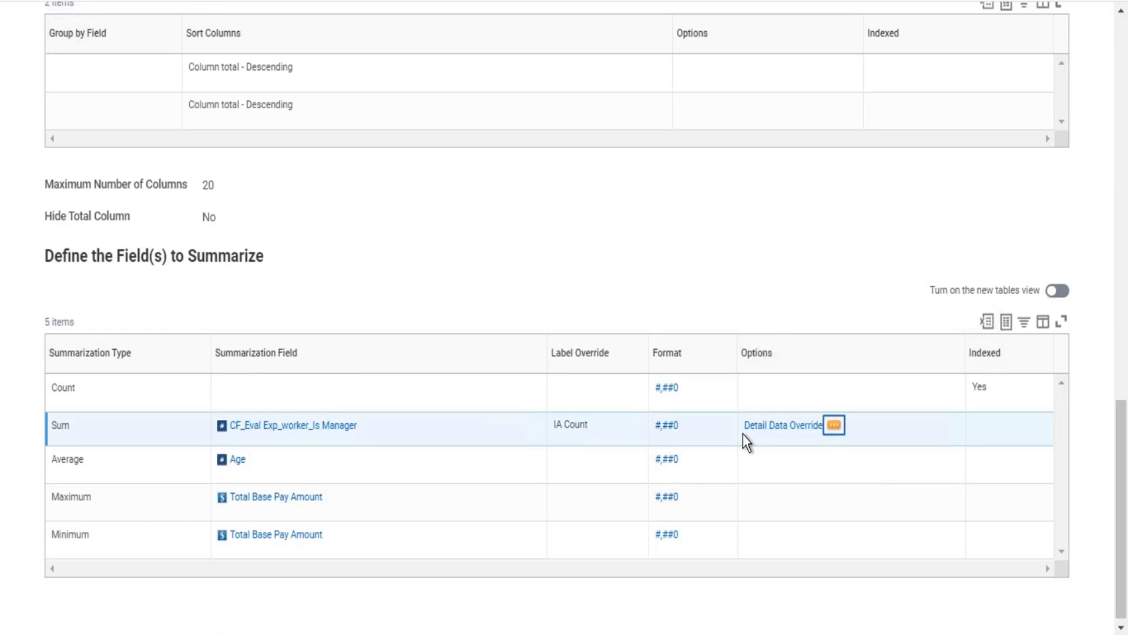
{"action": "left_click", "coordinate": [1124, 59]}
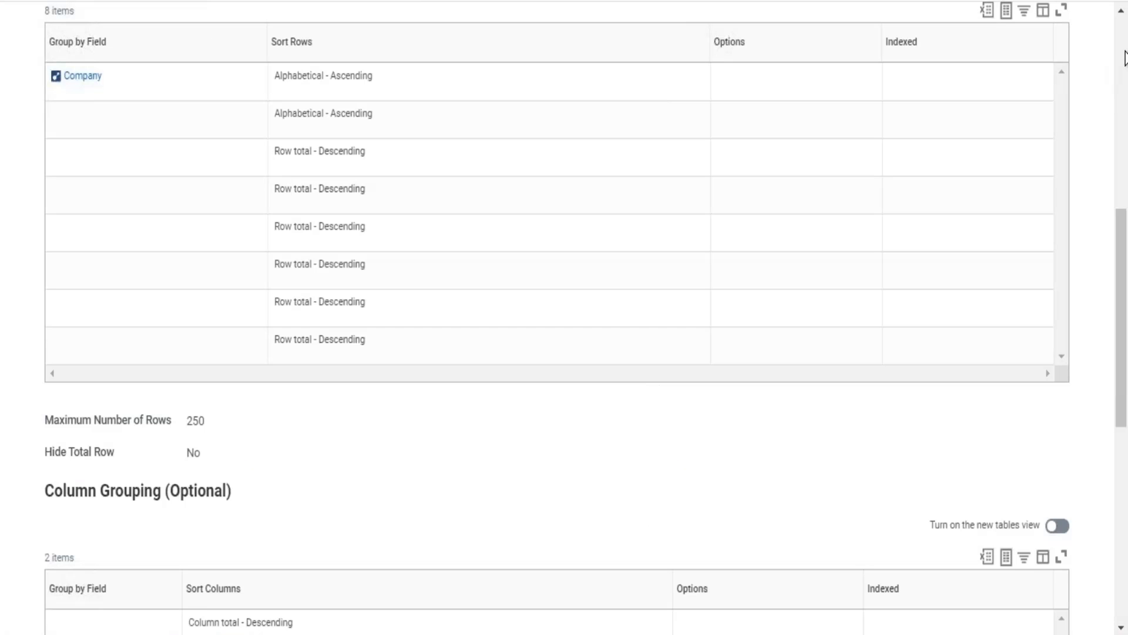